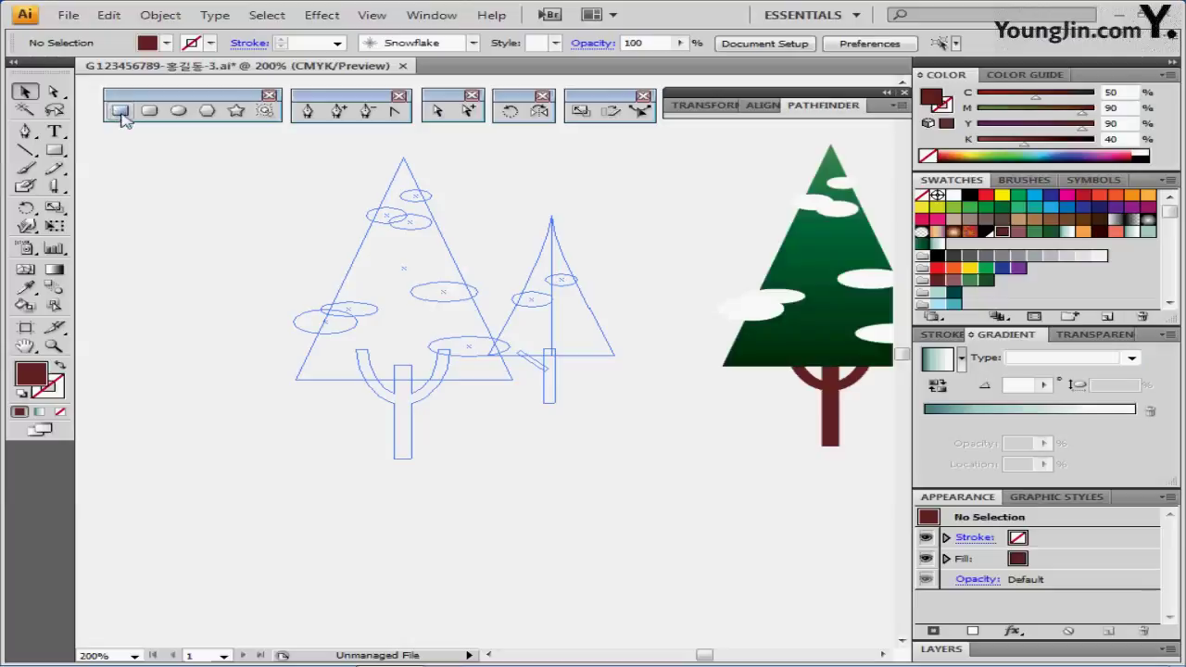
# Draw a brown rectangle about 19 mm tall over the large tree's trunk guide
pyautogui.hotkey('ctrl', '=')
pyautogui.moveTo(640, 336); pyautogui.dragTo(686, 341)
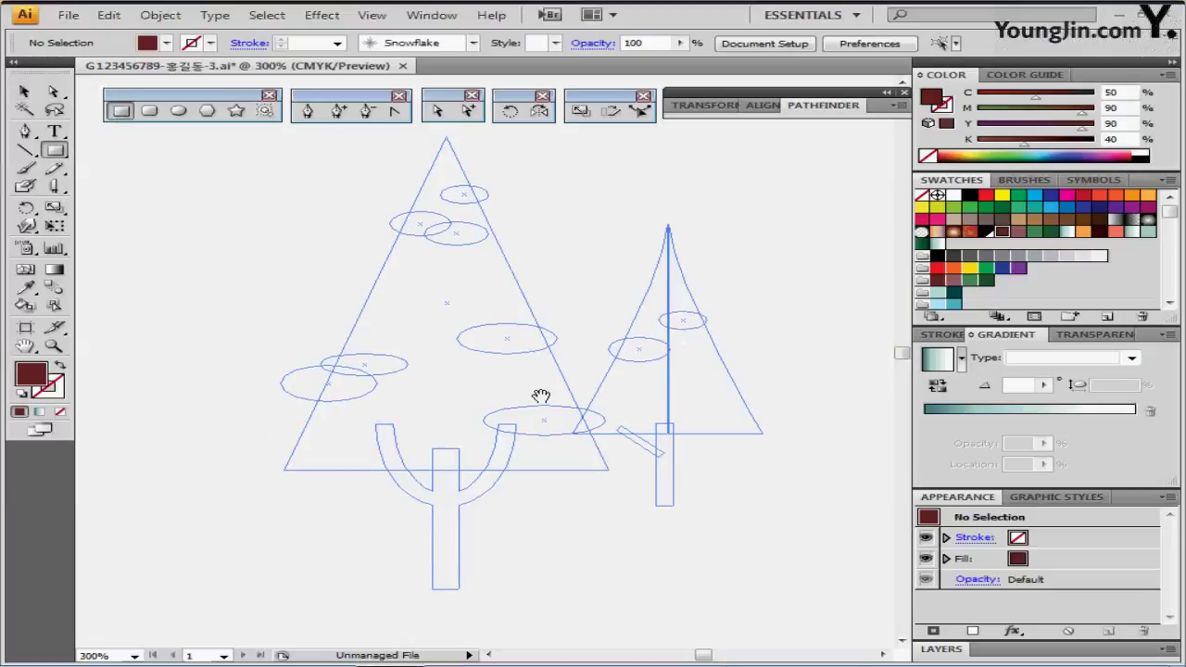
pyautogui.moveTo(436, 463); pyautogui.dragTo(461, 589)
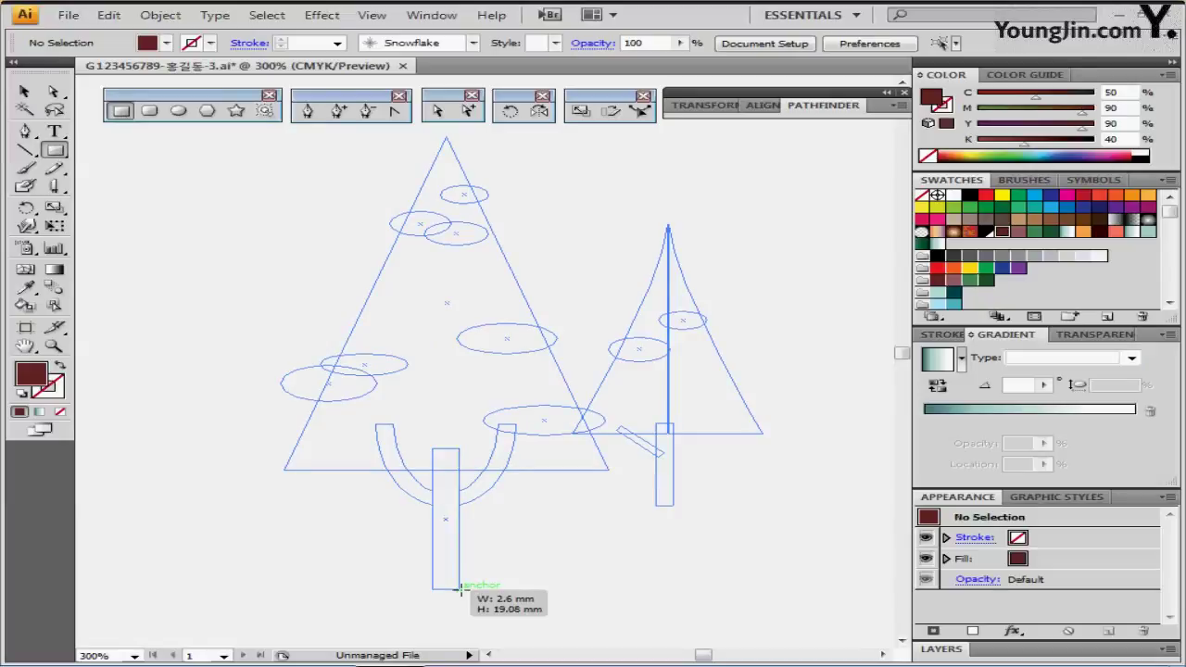
pyautogui.moveTo(460, 589); pyautogui.dragTo(461, 590)
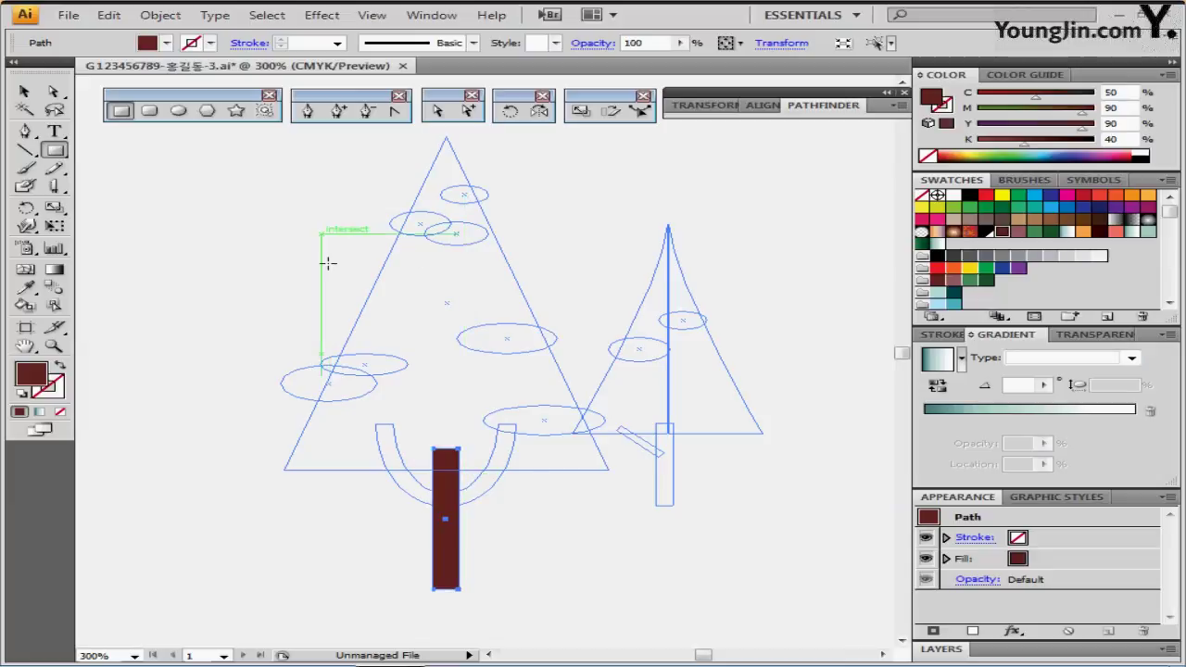
# Draw a tall ellipse centred above the trunk and swap its fill and stroke so only a brown outline remains
pyautogui.click(178, 110)
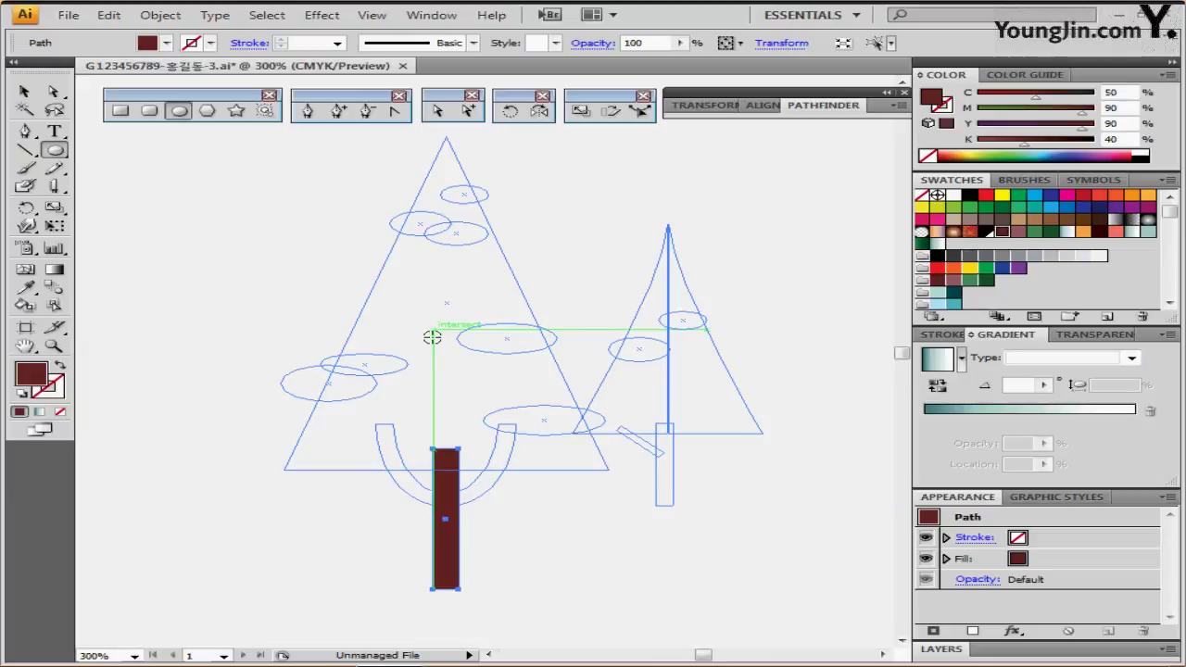
pyautogui.moveTo(454, 362); pyautogui.dragTo(523, 463)
pyautogui.hotkey('shift', 'x')
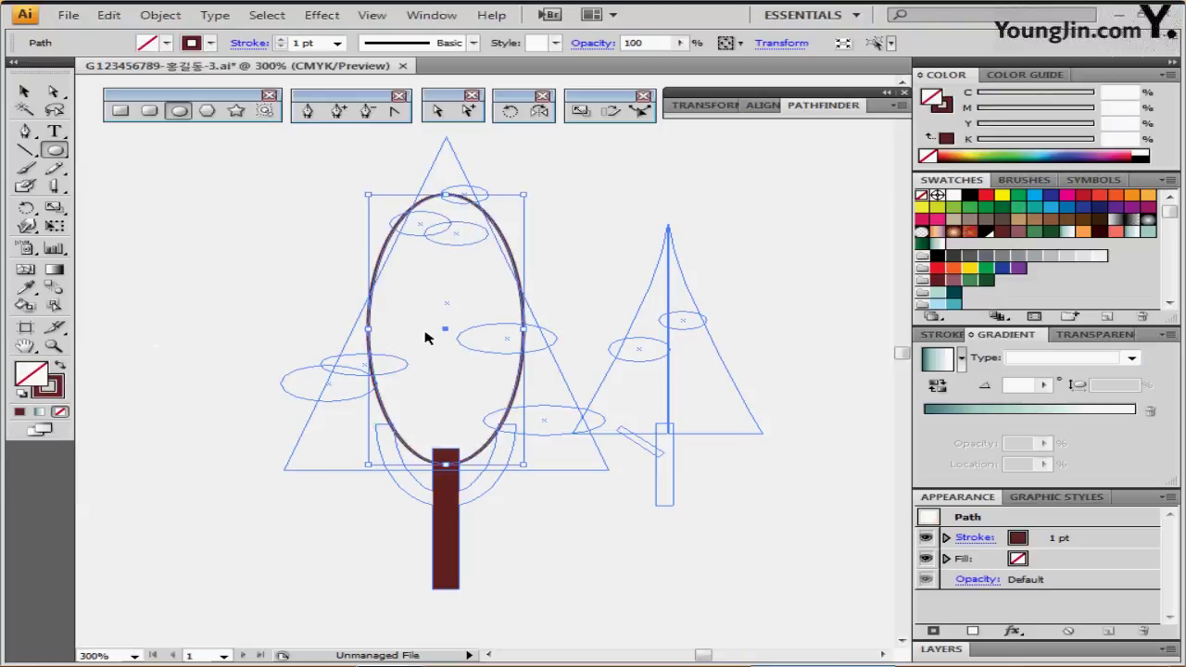
# Reposition and resize the ellipse so its lower half follows the curved branch guides and stays centred on the trunk
pyautogui.moveTo(444, 329); pyautogui.dragTo(444, 371)
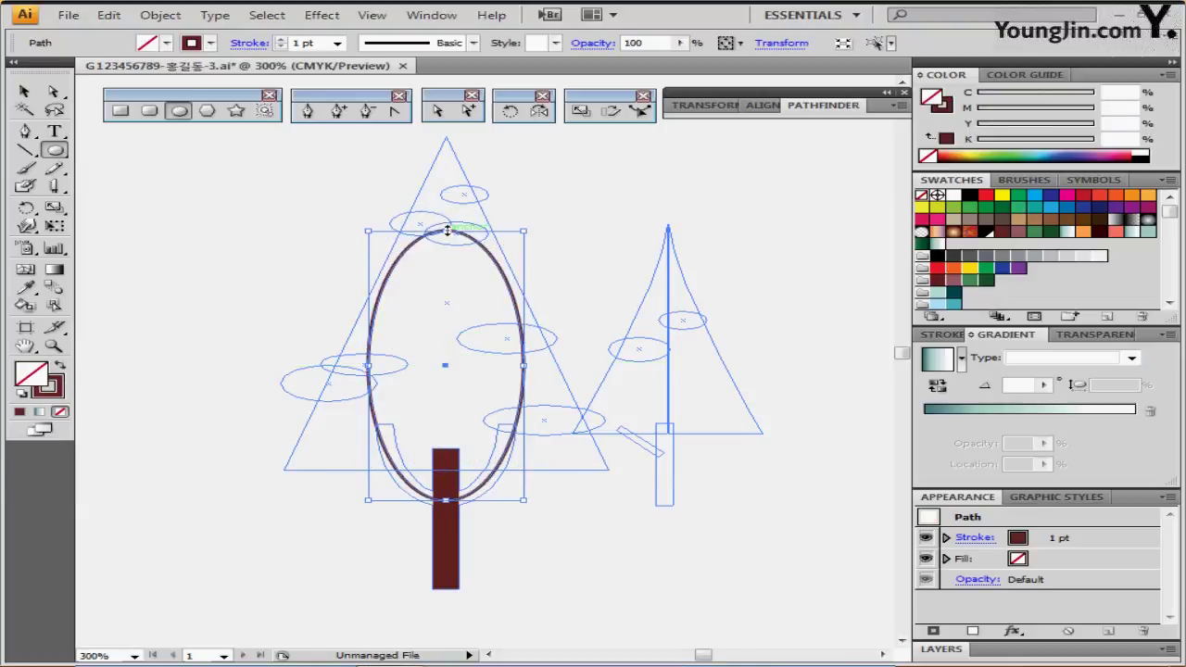
pyautogui.moveTo(445, 235); pyautogui.dragTo(446, 265)
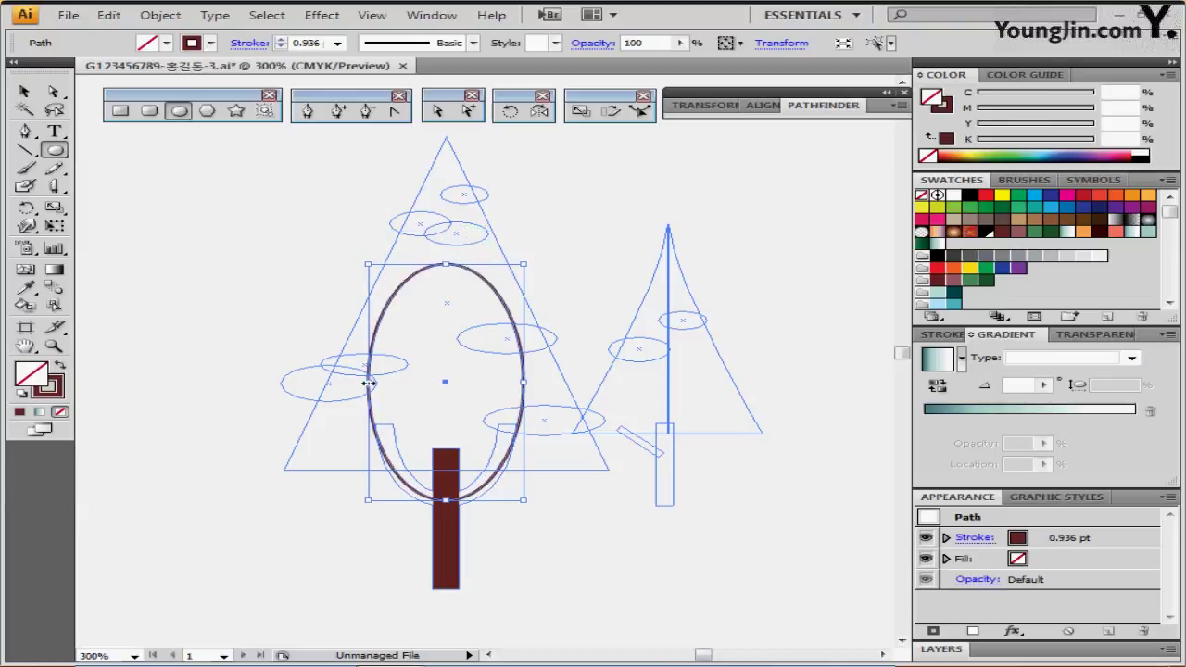
pyautogui.moveTo(372, 382); pyautogui.dragTo(383, 383)
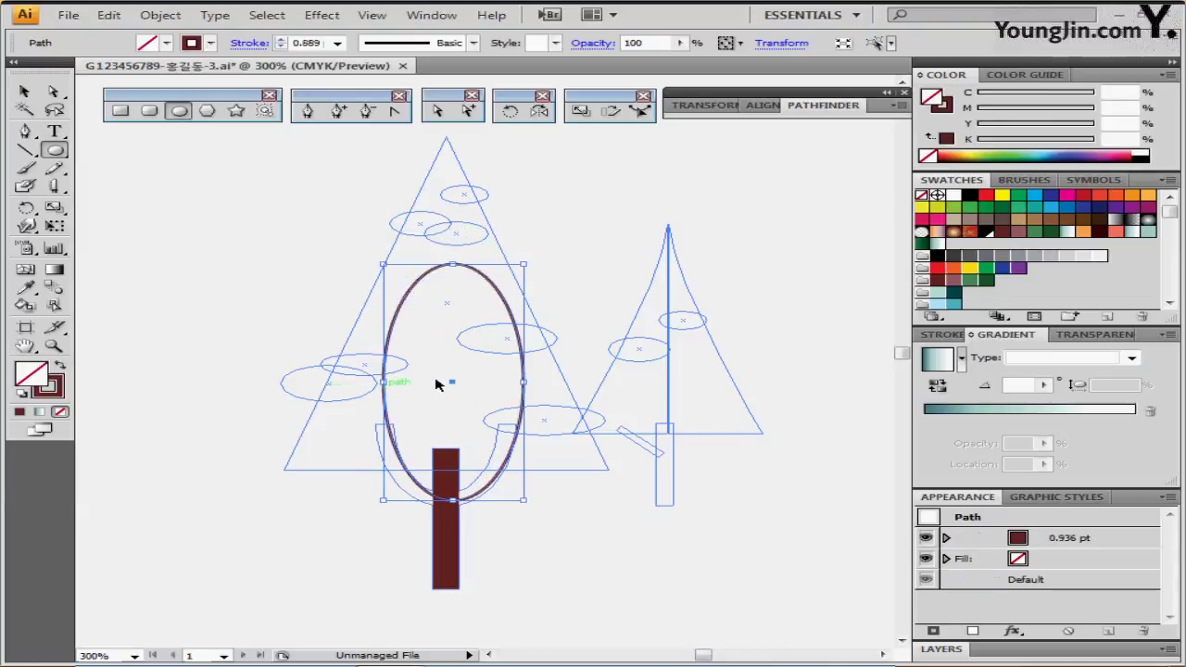
pyautogui.moveTo(520, 432); pyautogui.dragTo(511, 449)
pyautogui.keyDown('shift'); pyautogui.click(446, 551); pyautogui.keyUp('shift')
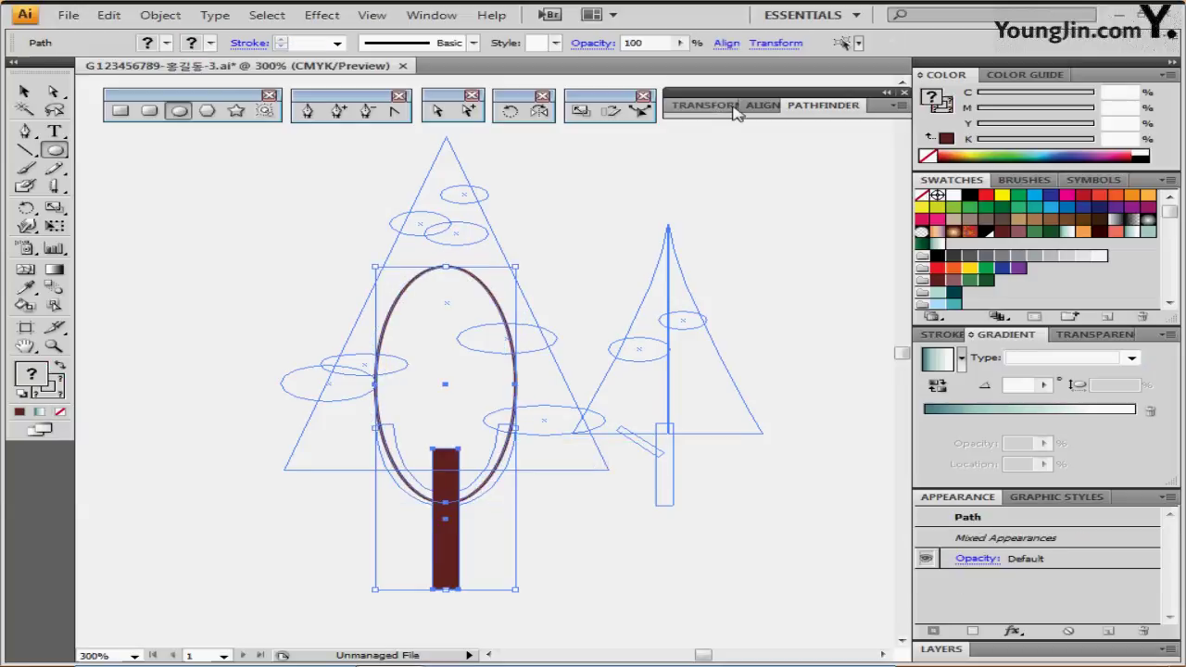
pyautogui.click(766, 105)
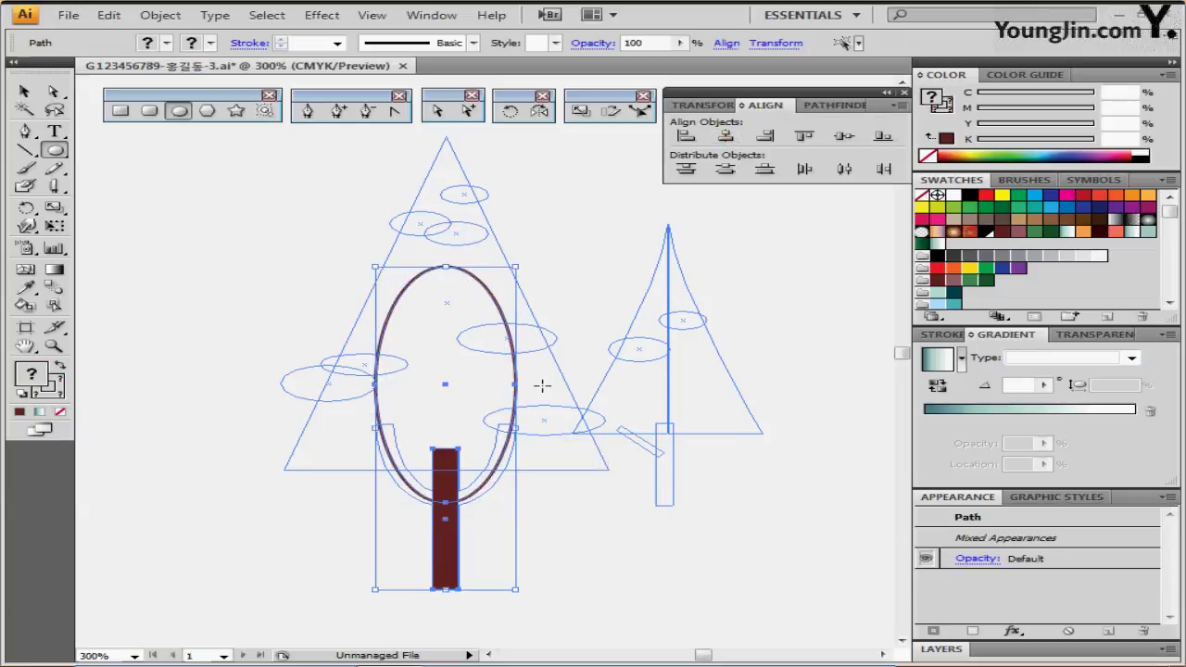
pyautogui.press('a')
pyautogui.click(600, 509)
# Select only the ellipse and set its stroke weight to 5 pt
pyautogui.click(375, 325)
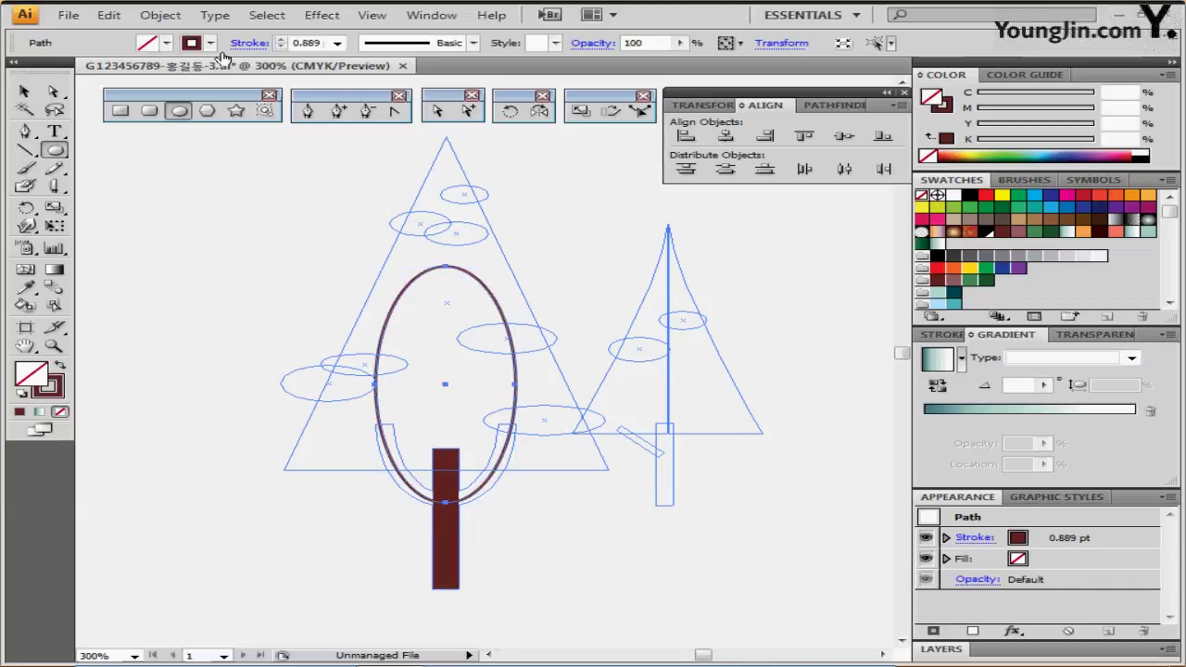
pyautogui.click(281, 40)
pyautogui.click(281, 40)
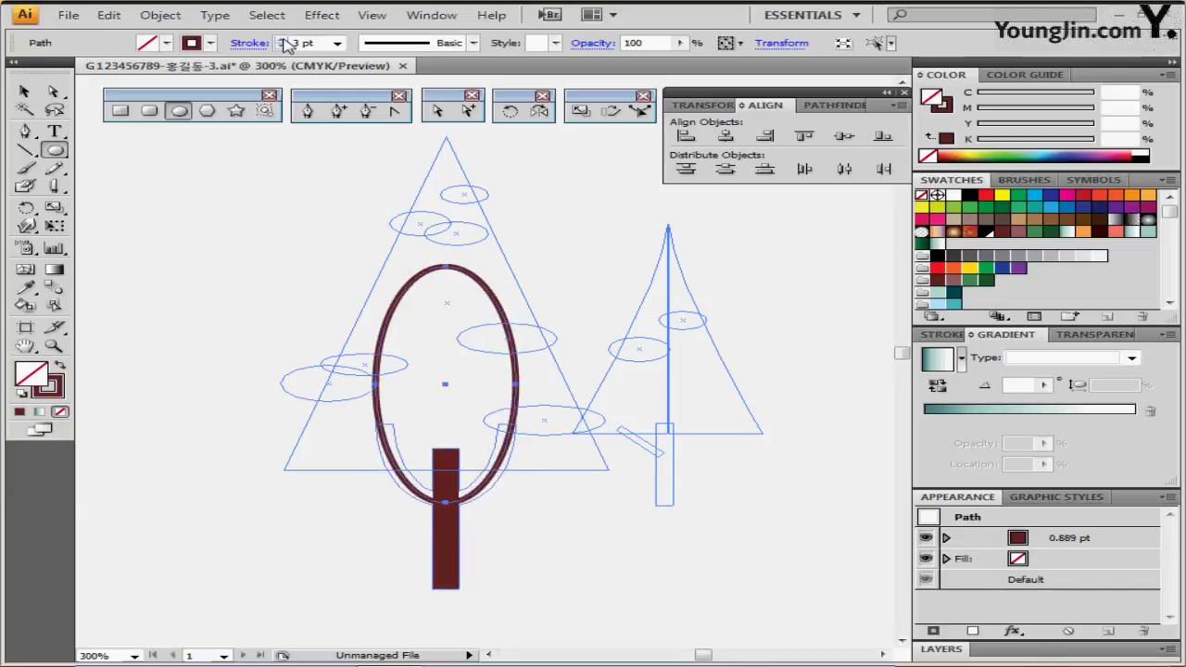
pyautogui.click(280, 40)
pyautogui.click(280, 40)
pyautogui.click(280, 40)
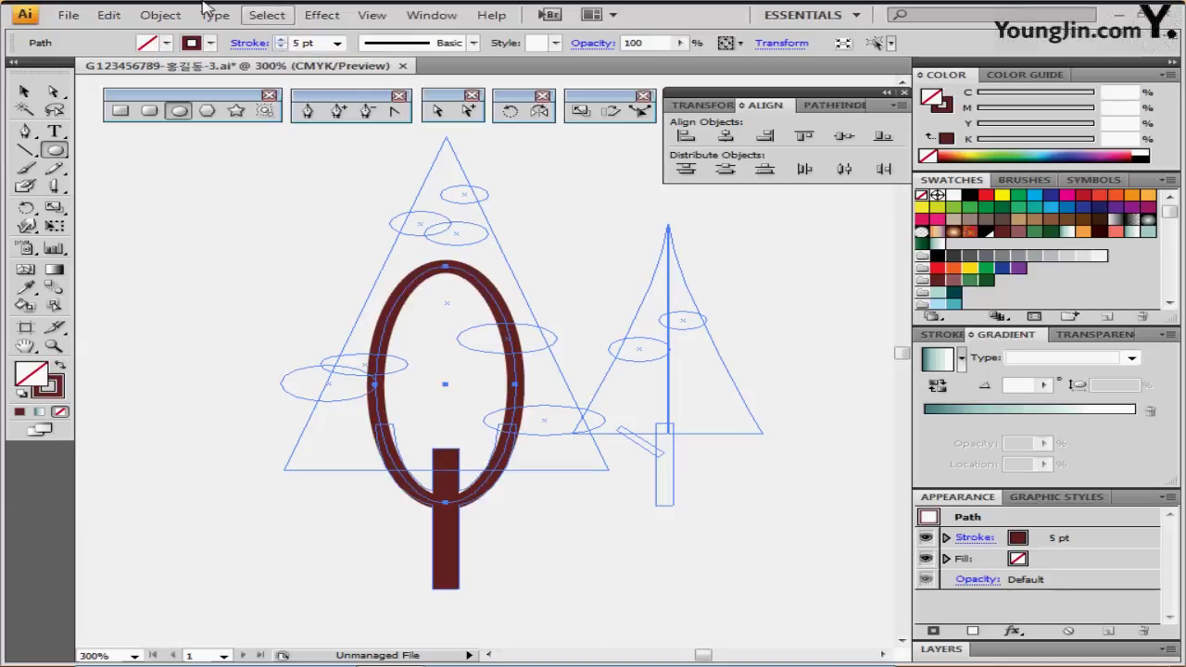
# Hide the guides and delete the ellipse's top anchor point to leave an open U-shaped curve for the branches
pyautogui.click(438, 110)
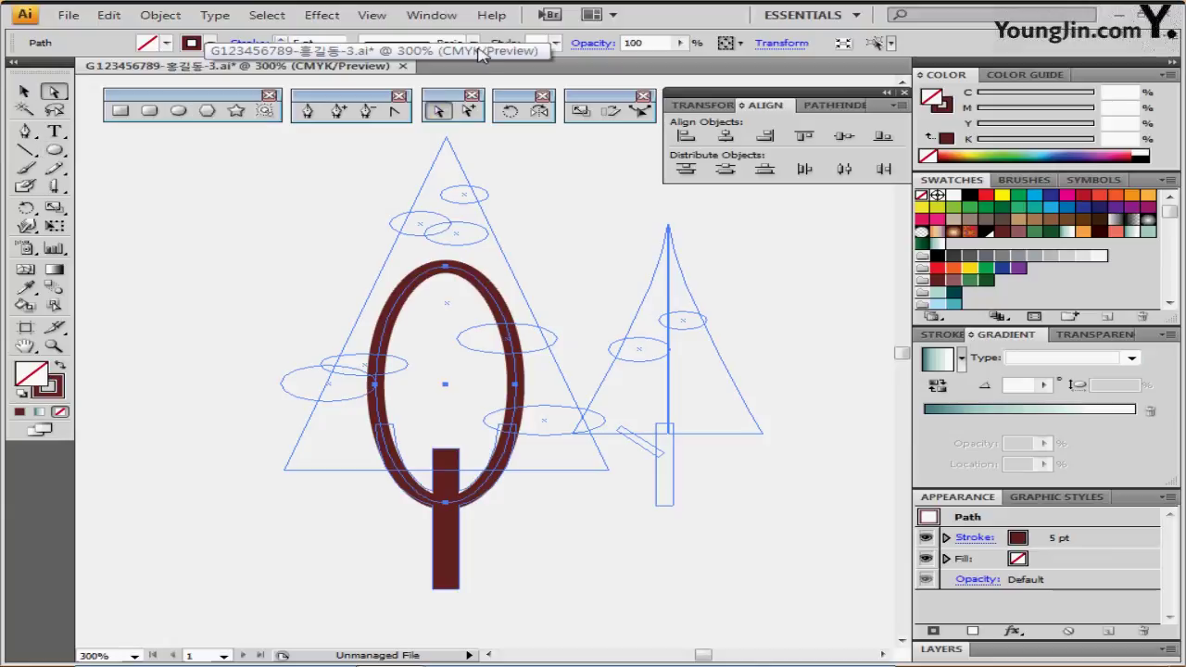
pyautogui.hotkey('ctrl', ';')
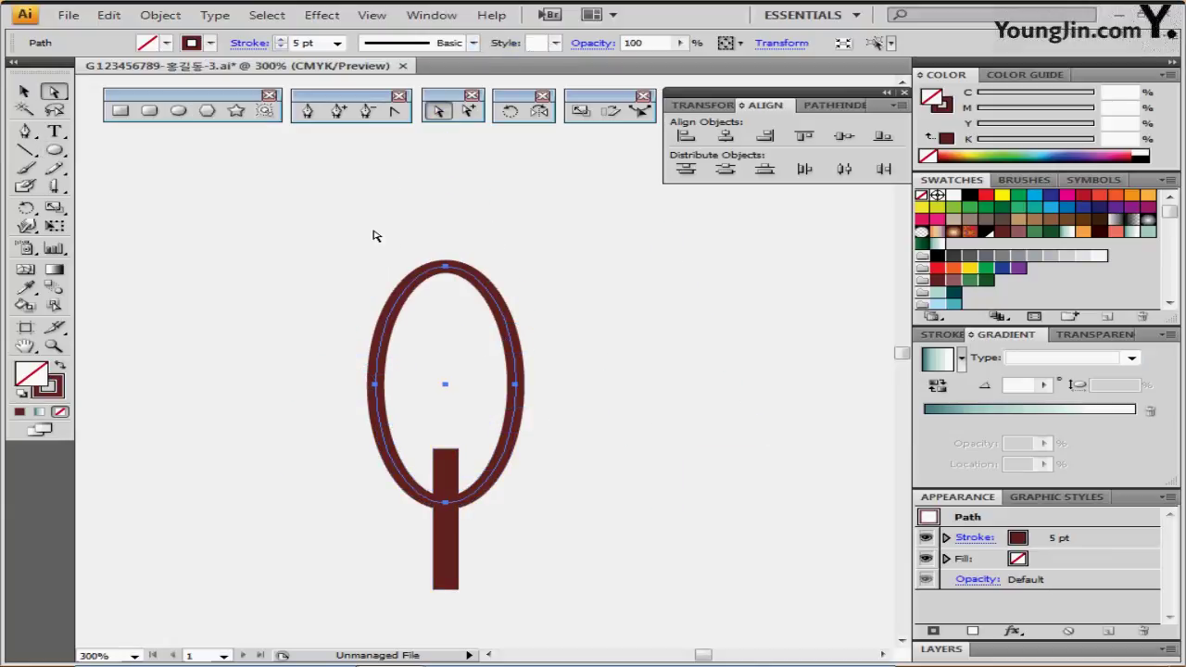
pyautogui.moveTo(376, 223); pyautogui.dragTo(542, 294)
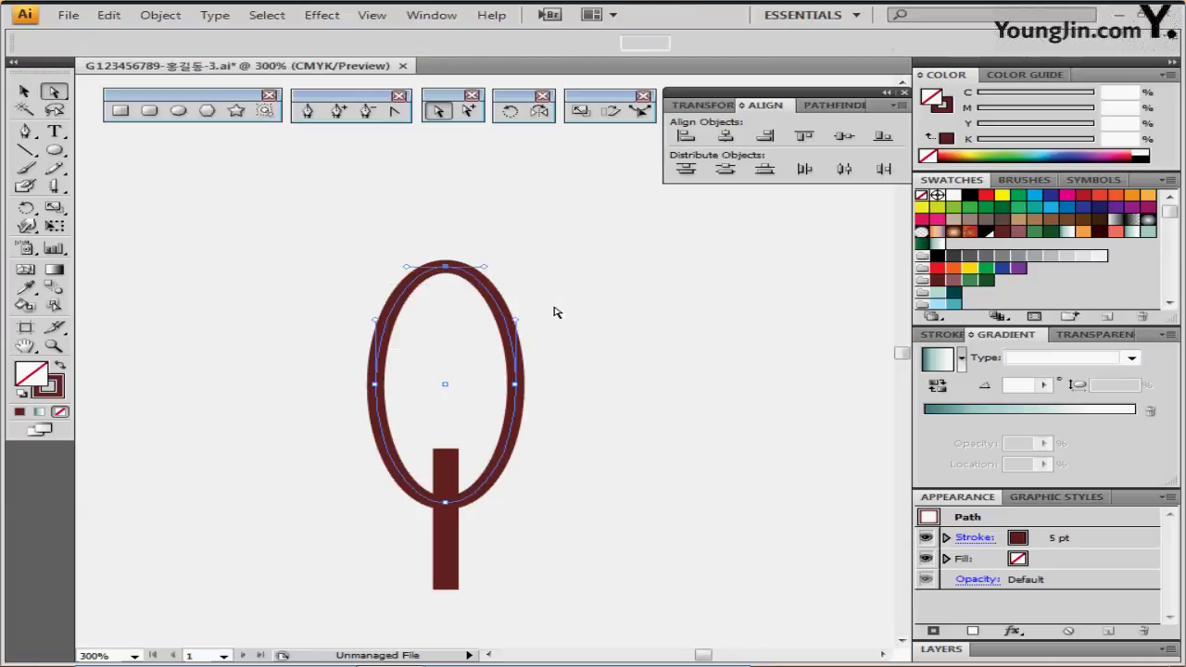
pyautogui.press('Delete')
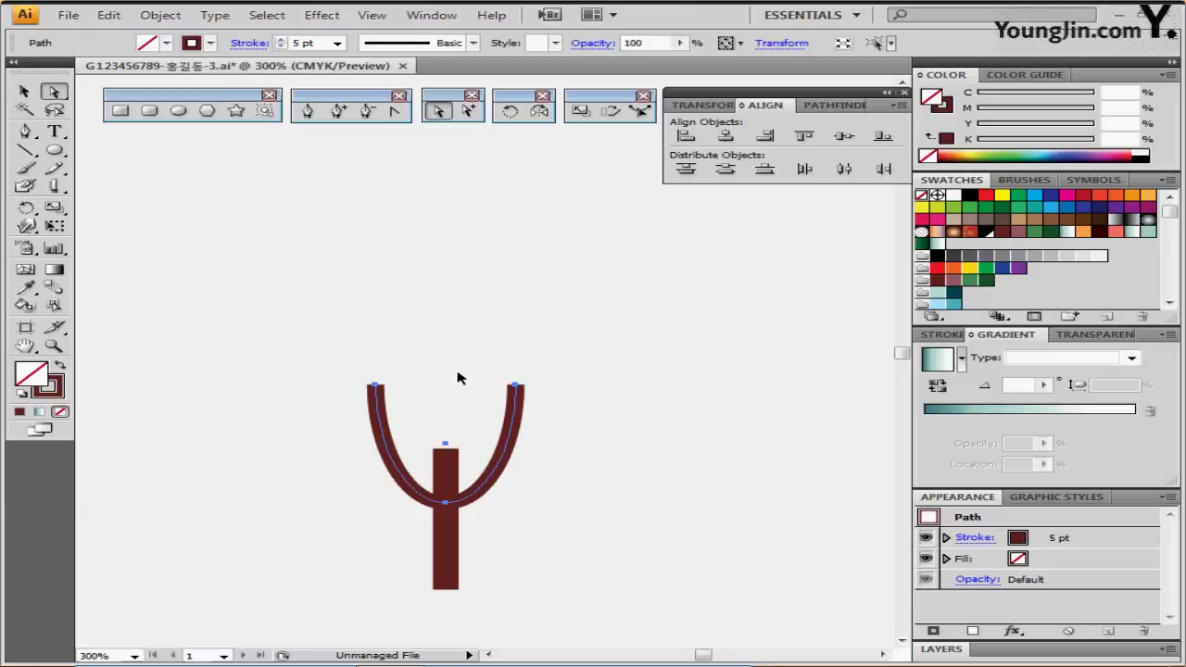
# Shorten the U-shaped branch curve slightly from above and convert it to a filled shape with Outline Stroke
pyautogui.press('ctrl')
pyautogui.moveTo(447, 383); pyautogui.dragTo(447, 395)
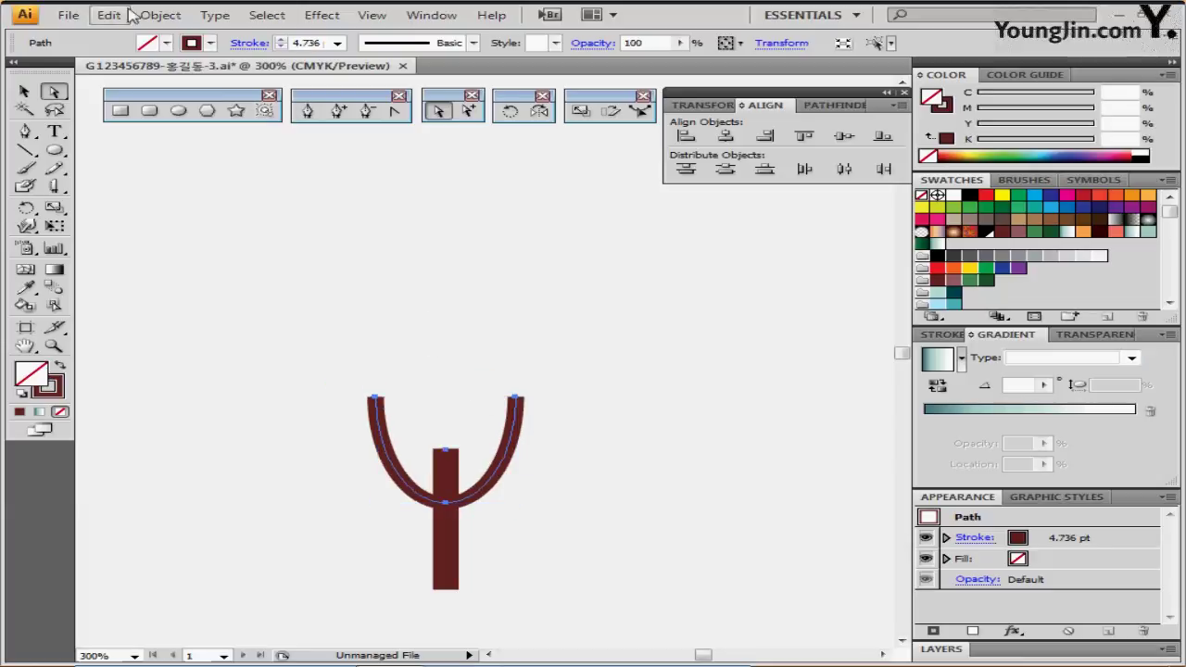
pyautogui.click(162, 15)
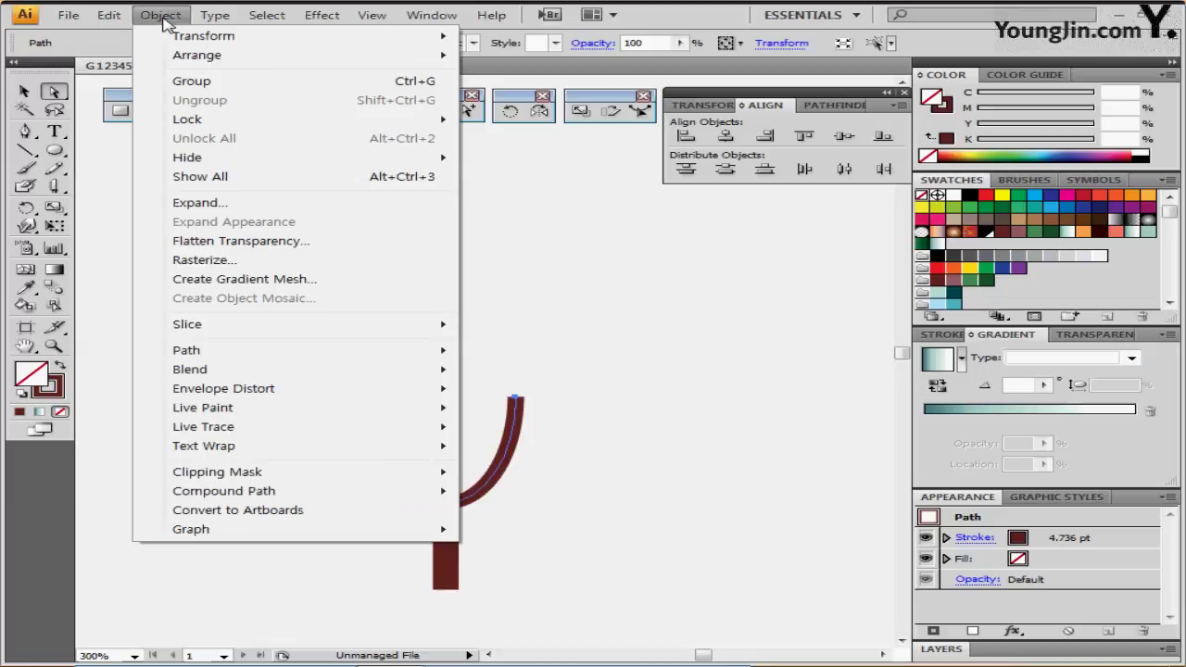
pyautogui.moveTo(243, 357)
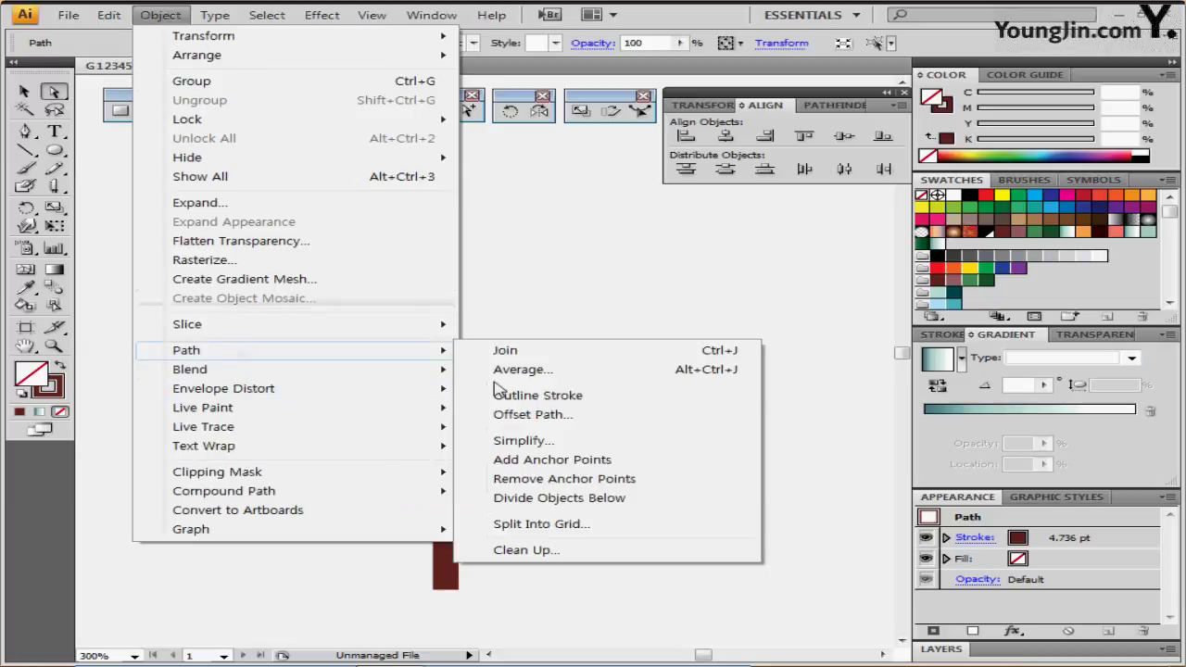
pyautogui.click(537, 399)
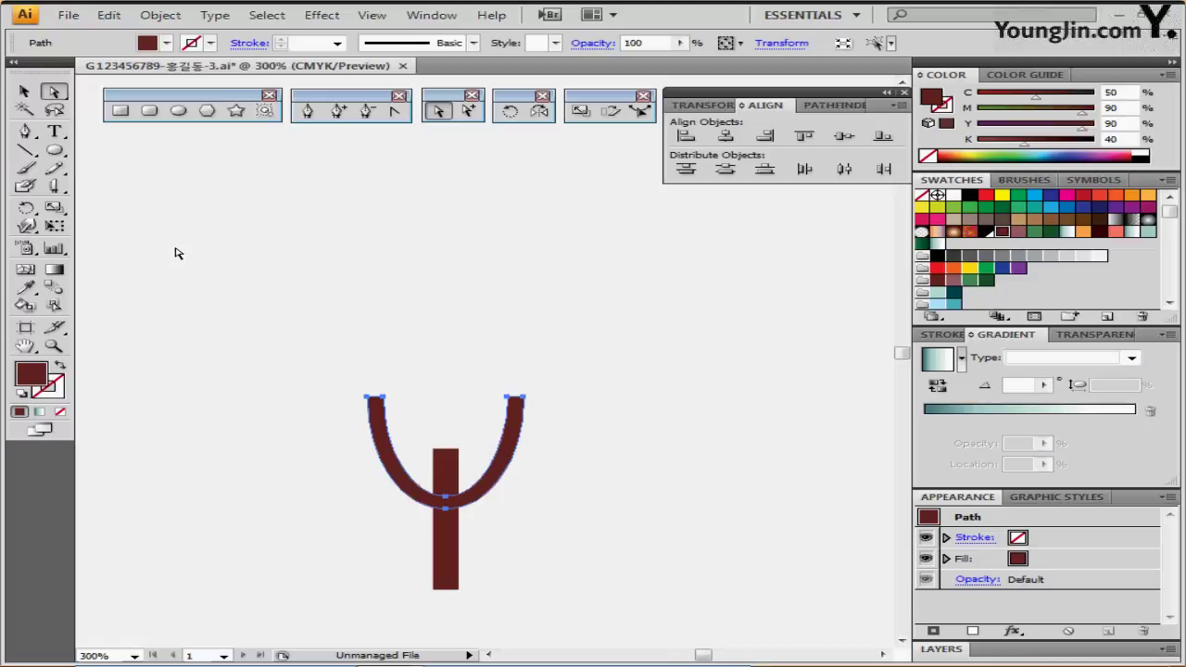
# Merge the outlined branches and the trunk rectangle into one shape with Pathfinder Unite
pyautogui.moveTo(295, 375); pyautogui.dragTo(554, 517)
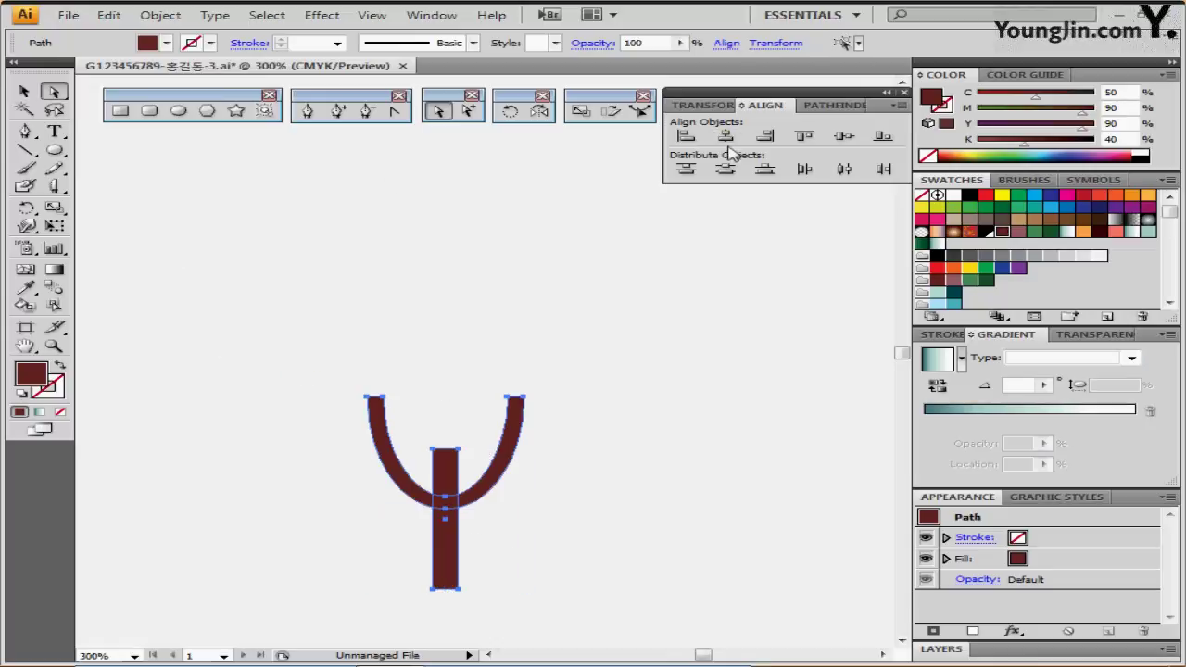
pyautogui.click(839, 107)
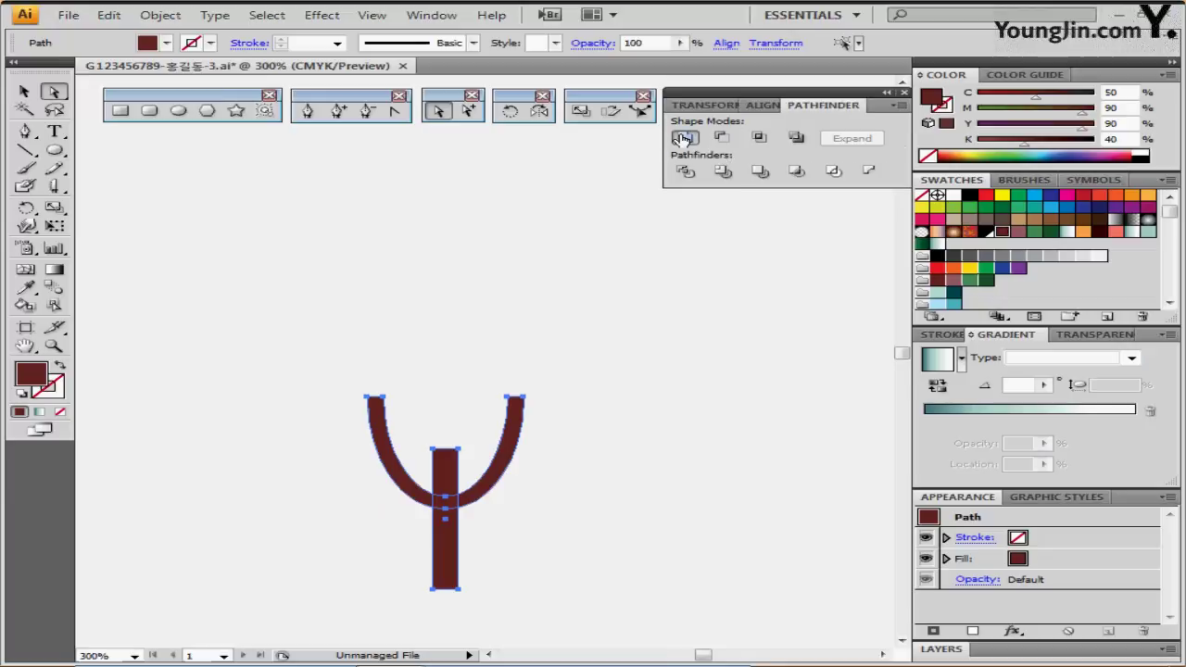
pyautogui.click(683, 138)
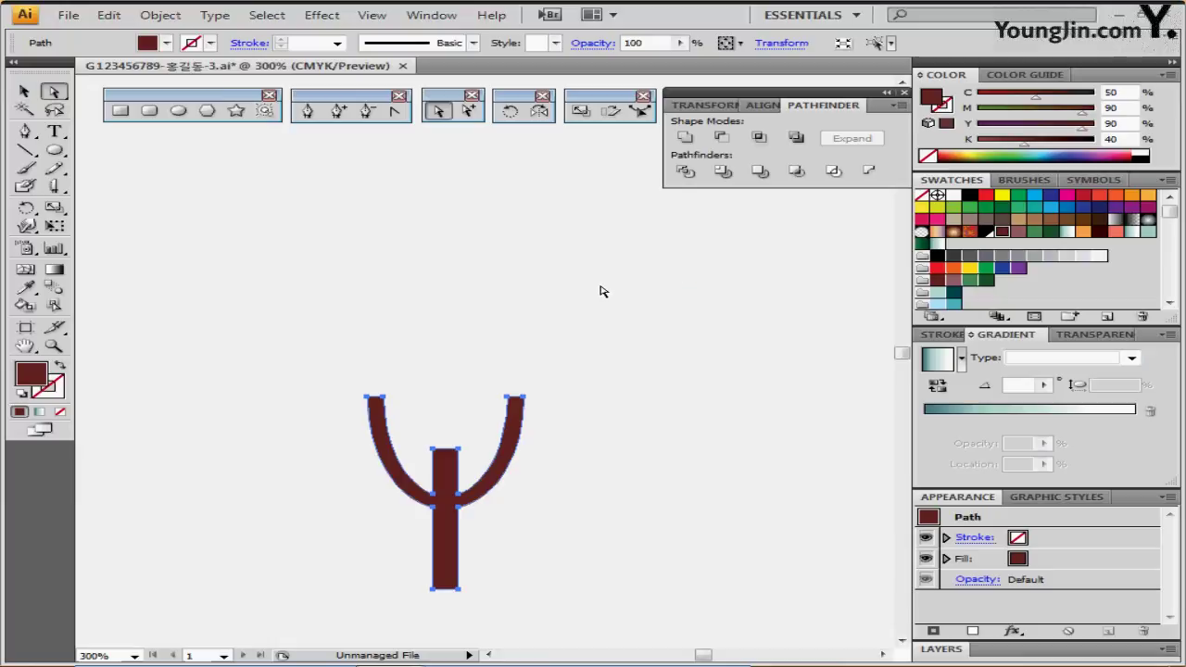
# Show the guides, draw a rectangle spanning the full width and height of the large triangle guide, and hide the guides again
pyautogui.hotkey('ctrl', 'alt', '3')
pyautogui.click(244, 272)
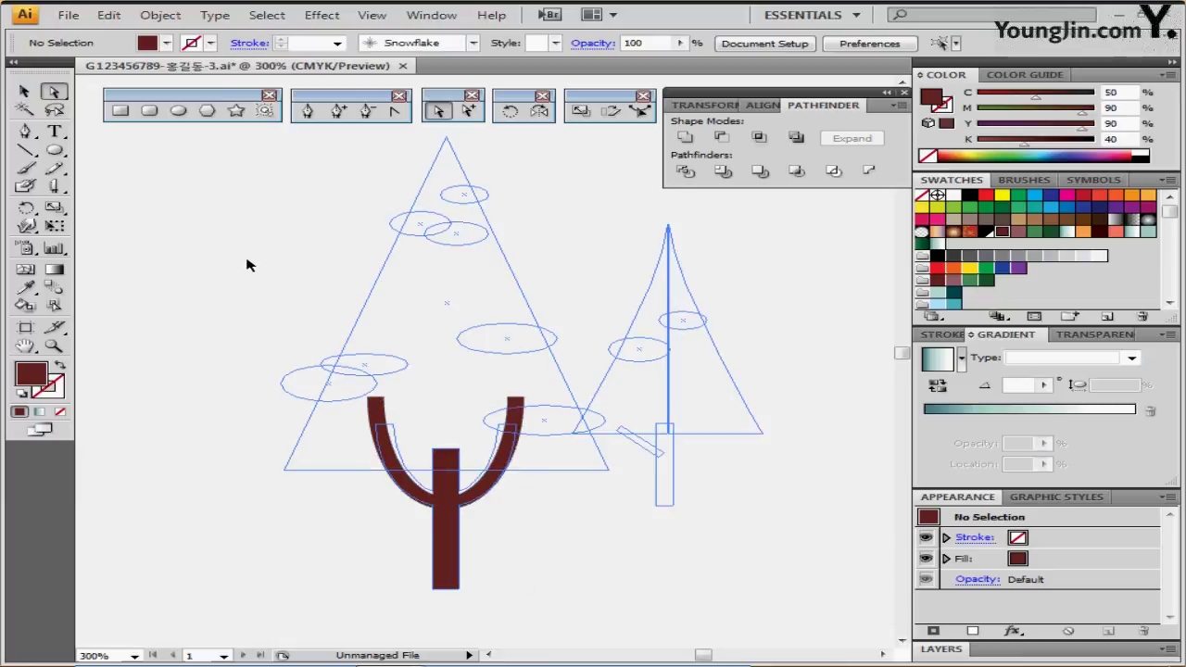
pyautogui.click(121, 110)
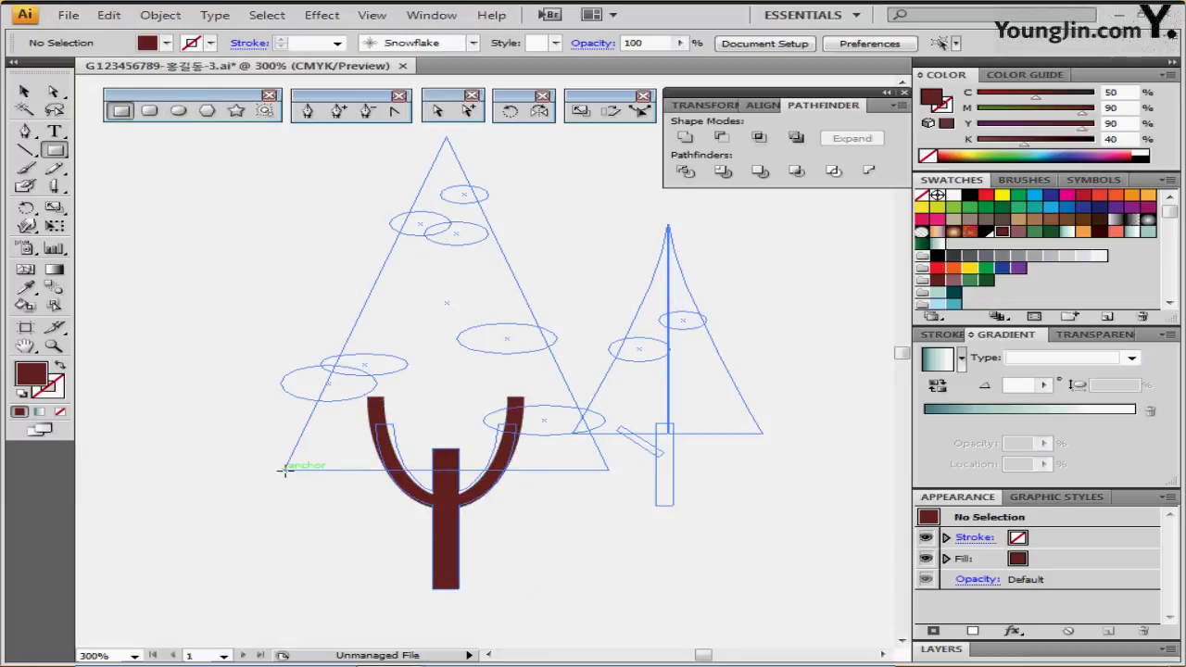
pyautogui.moveTo(283, 470); pyautogui.dragTo(608, 137)
pyautogui.hotkey('ctrl', ';')
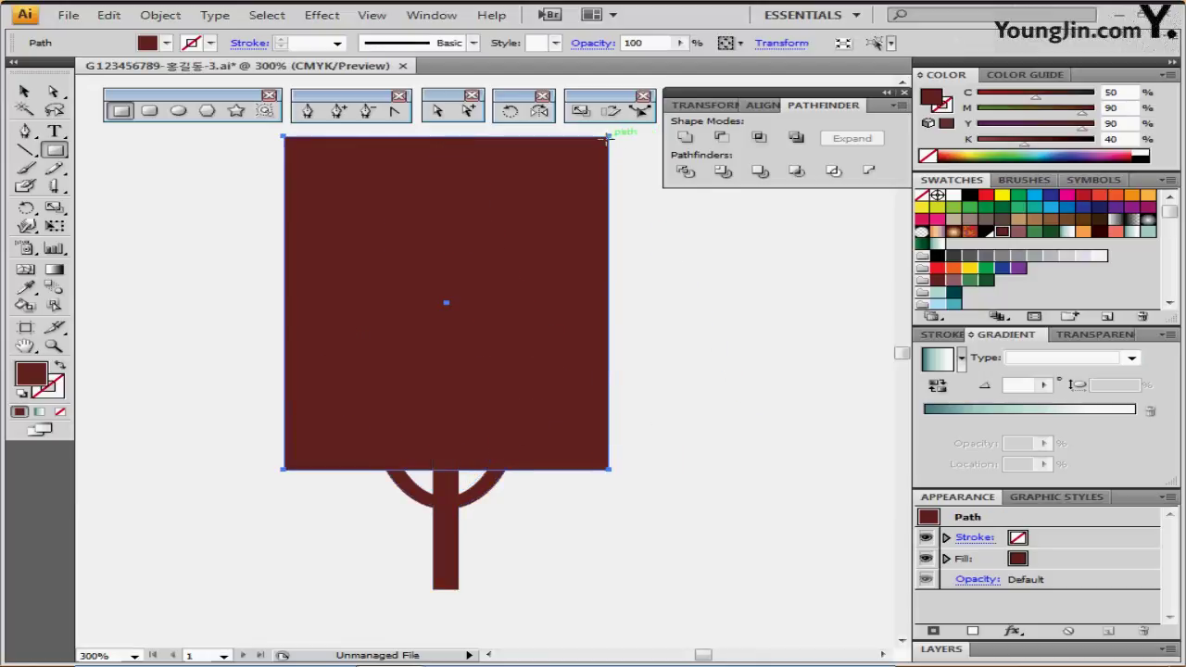
# Reset the rectangle to the default fill and stroke, and average its two upper anchor points on both axes to form a triangle
pyautogui.moveTo(352, 251); pyautogui.dragTo(296, 332)
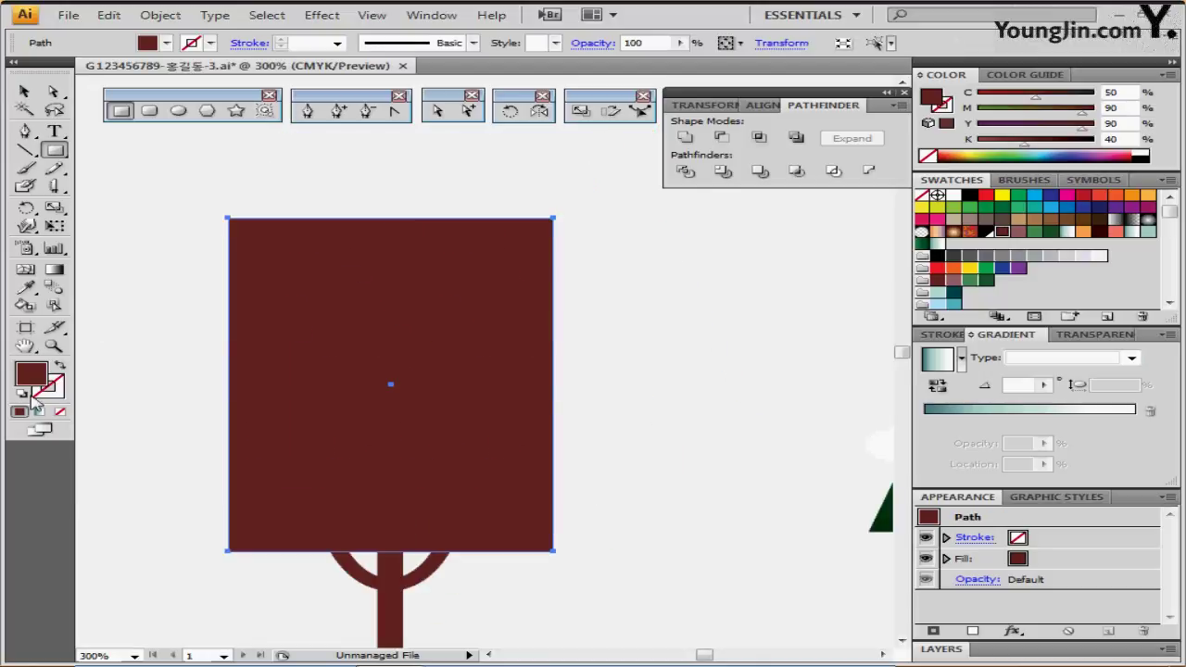
pyautogui.click(21, 392)
pyautogui.click(437, 111)
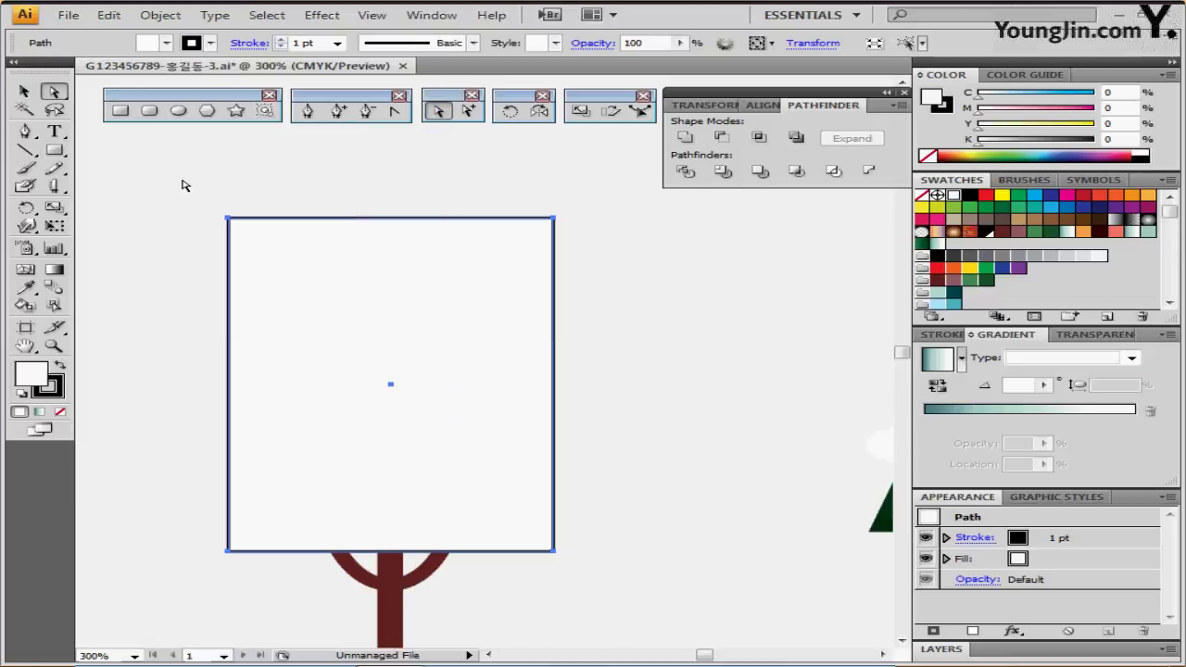
pyautogui.moveTo(180, 178); pyautogui.dragTo(598, 260)
pyautogui.rightClick(463, 264)
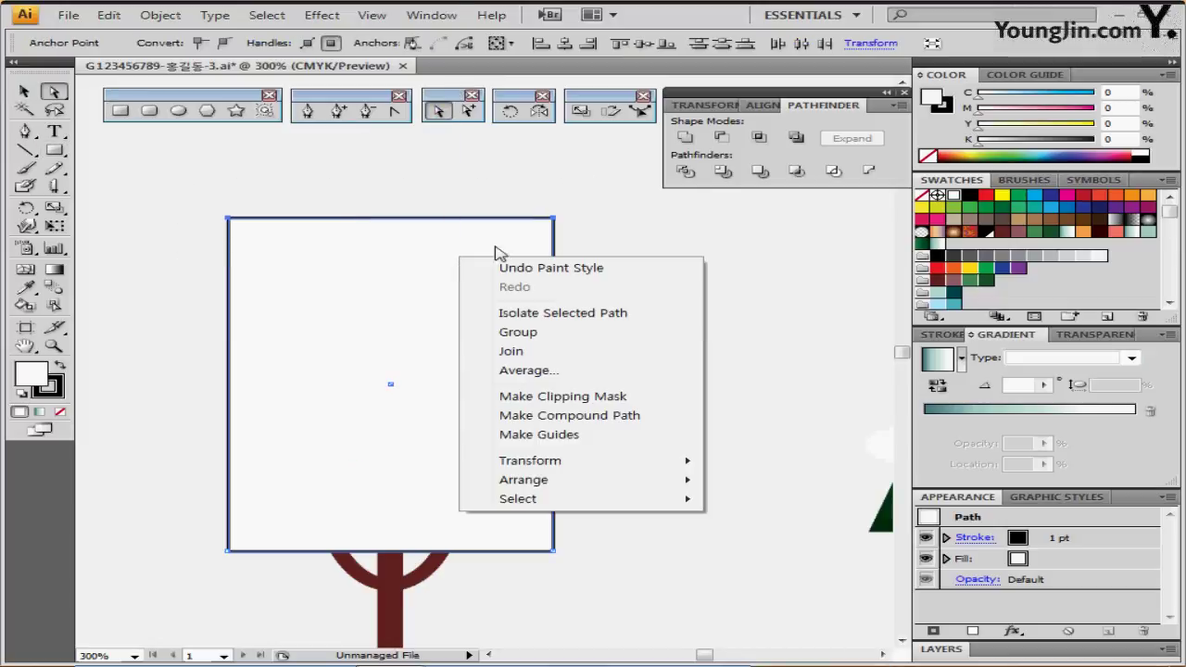
pyautogui.click(603, 370)
pyautogui.click(662, 316)
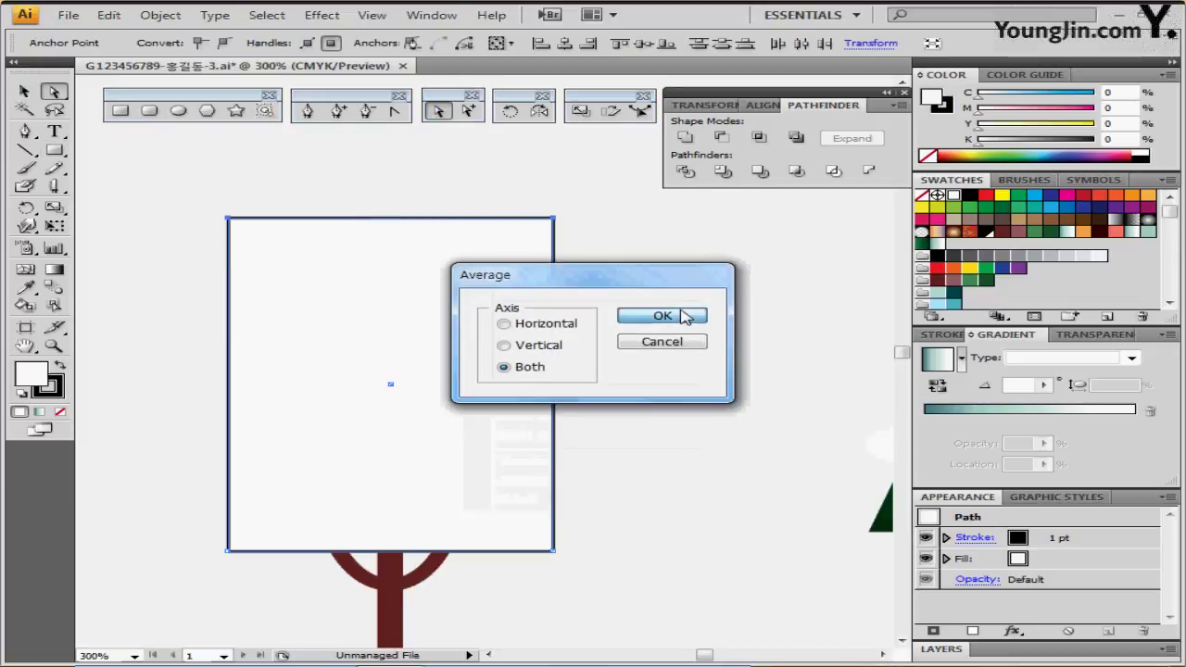
# Select the whole triangle, remove its stroke and make its fill the active colour attribute
pyautogui.scroll(-3, 511, 373)
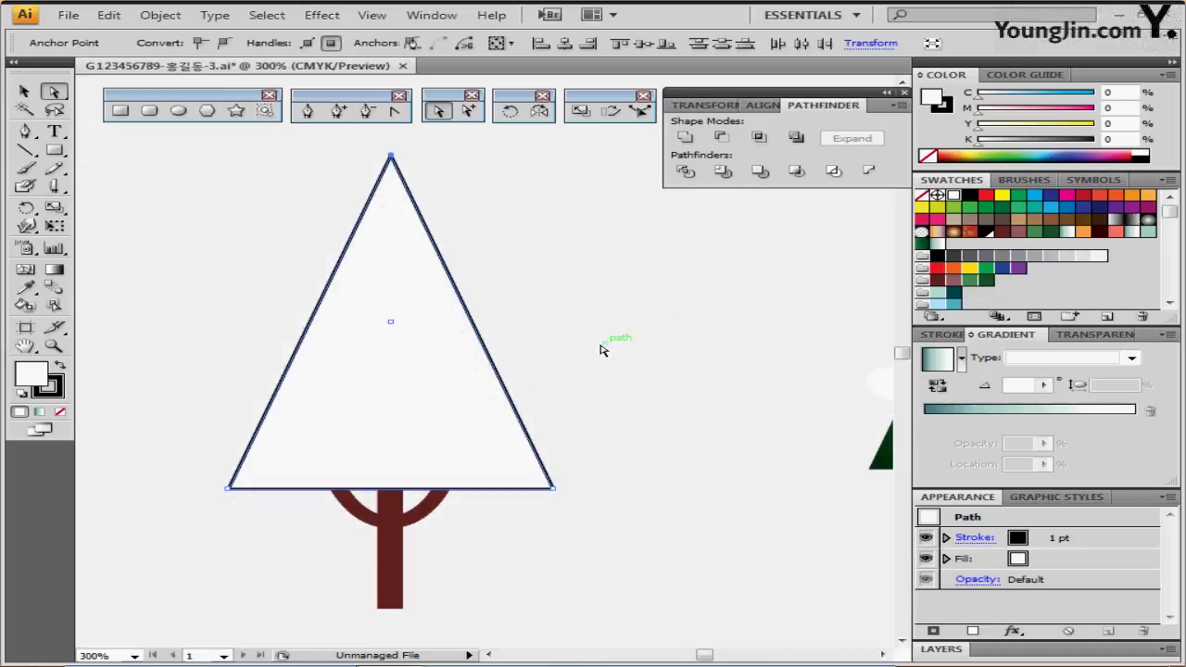
pyautogui.scroll(-2, 612, 348)
pyautogui.scroll(-2, 448, 266)
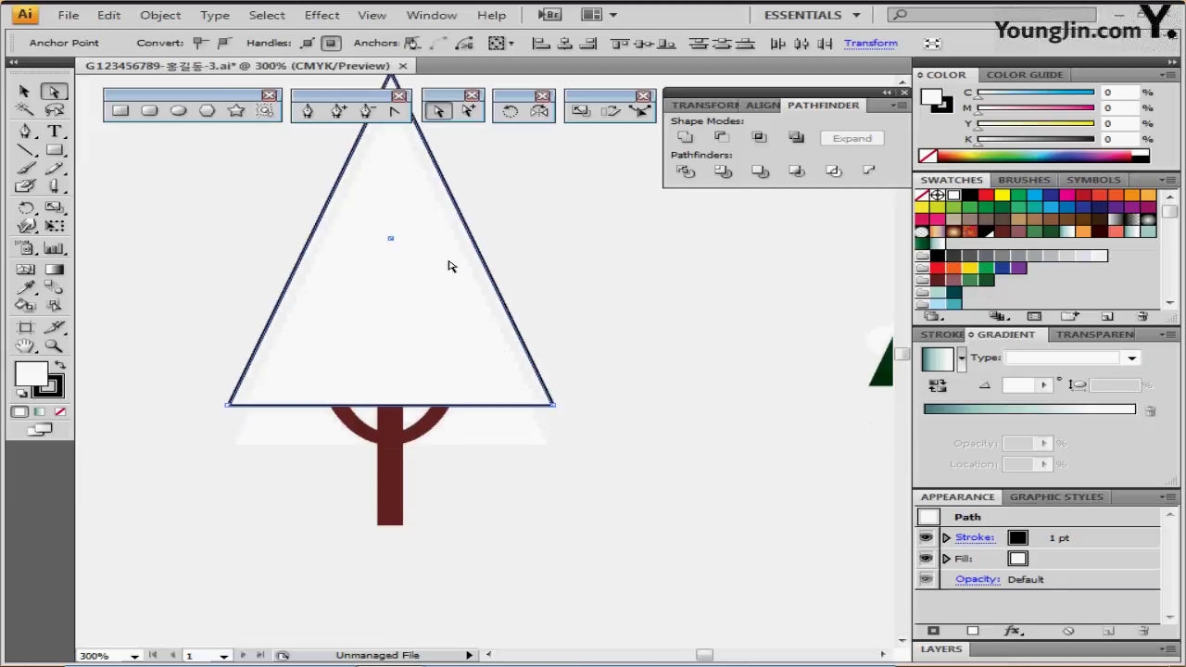
pyautogui.click(442, 269)
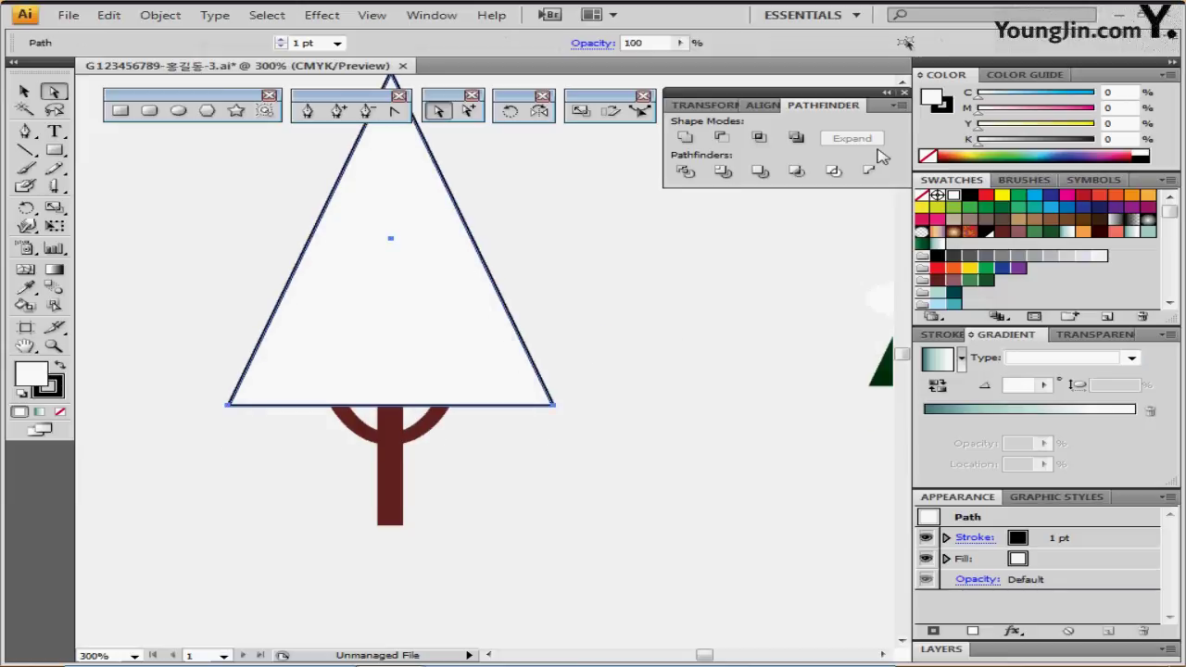
pyautogui.click(939, 102)
pyautogui.press('/')
pyautogui.click(933, 97)
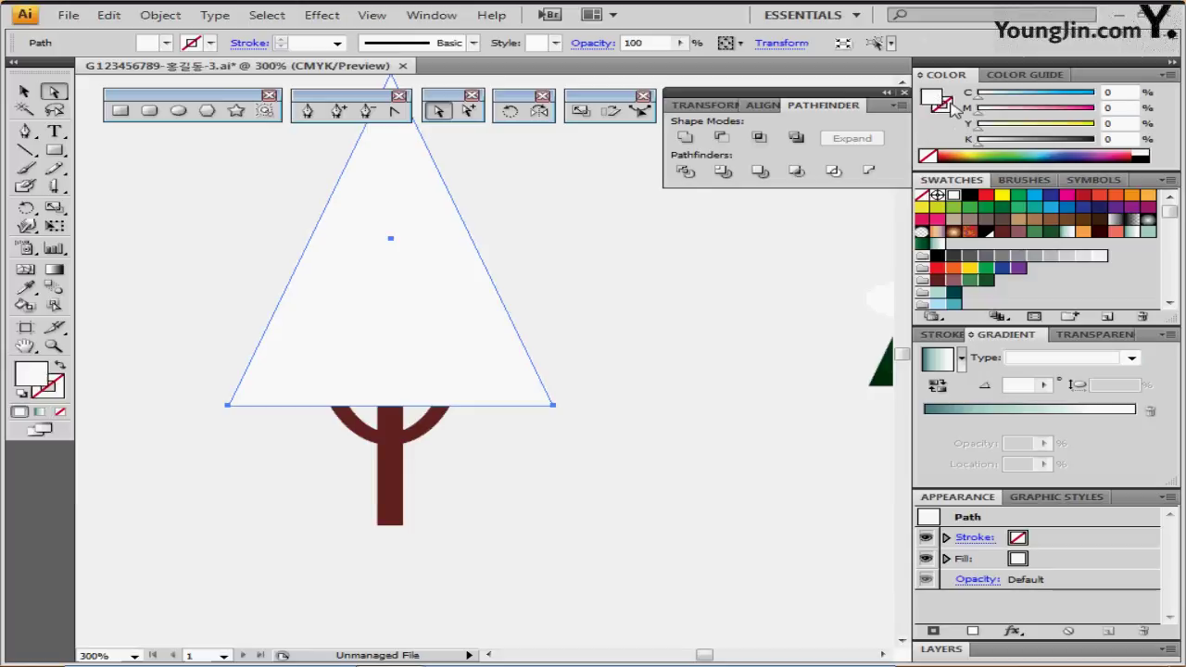
# Fill the large triangle with the green linear gradient swatch and open the colour settings of both end stops
pyautogui.click(922, 245)
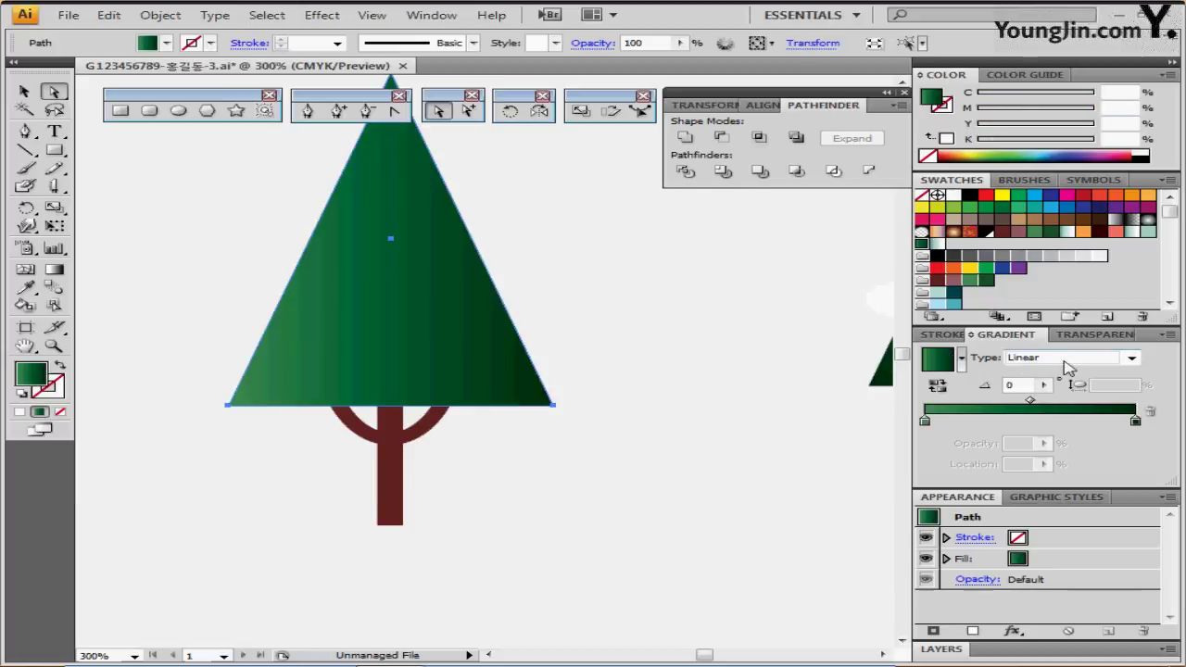
pyautogui.click(923, 421)
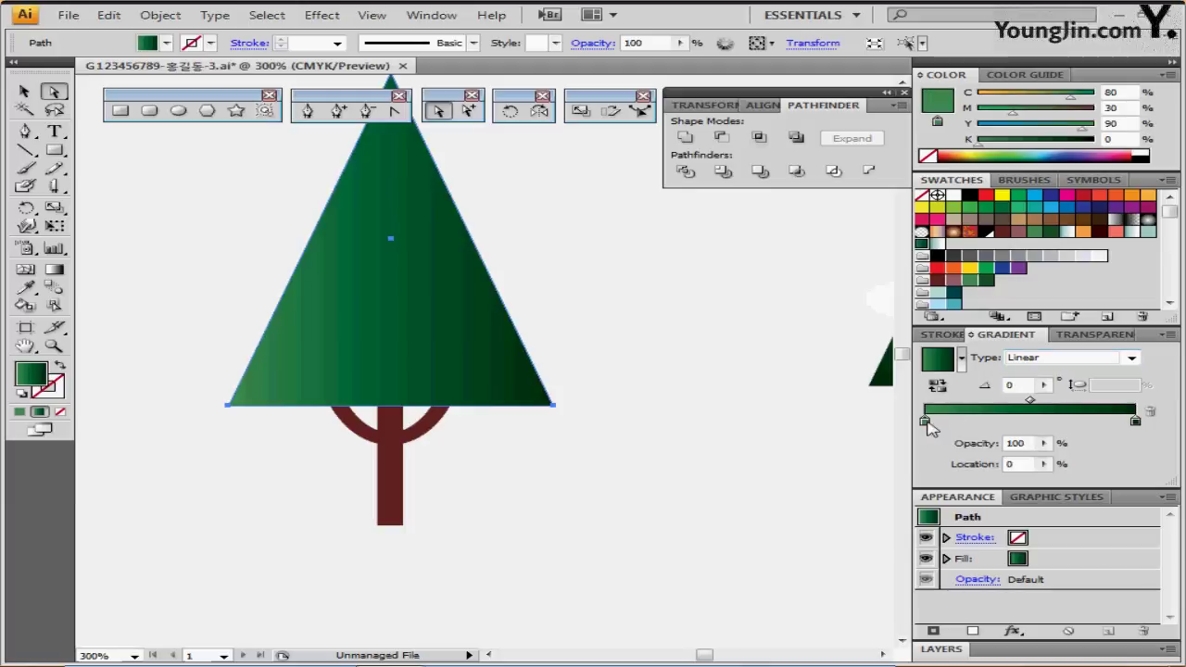
pyautogui.doubleClick(924, 420)
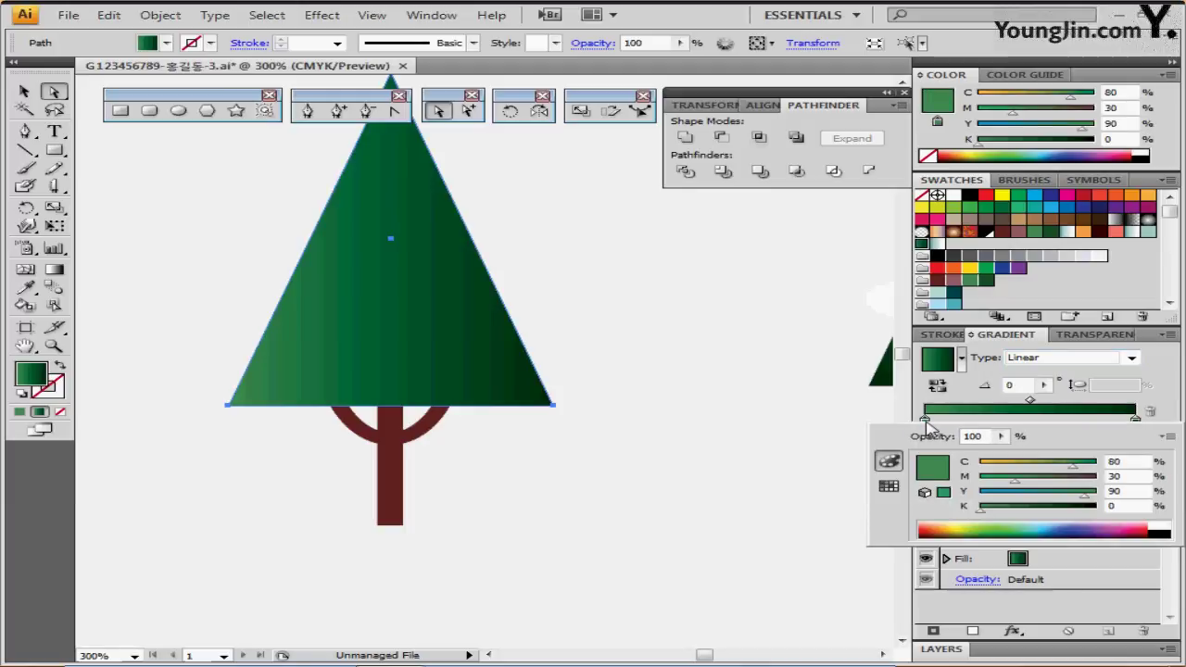
pyautogui.click(1136, 420)
pyautogui.doubleClick(1136, 421)
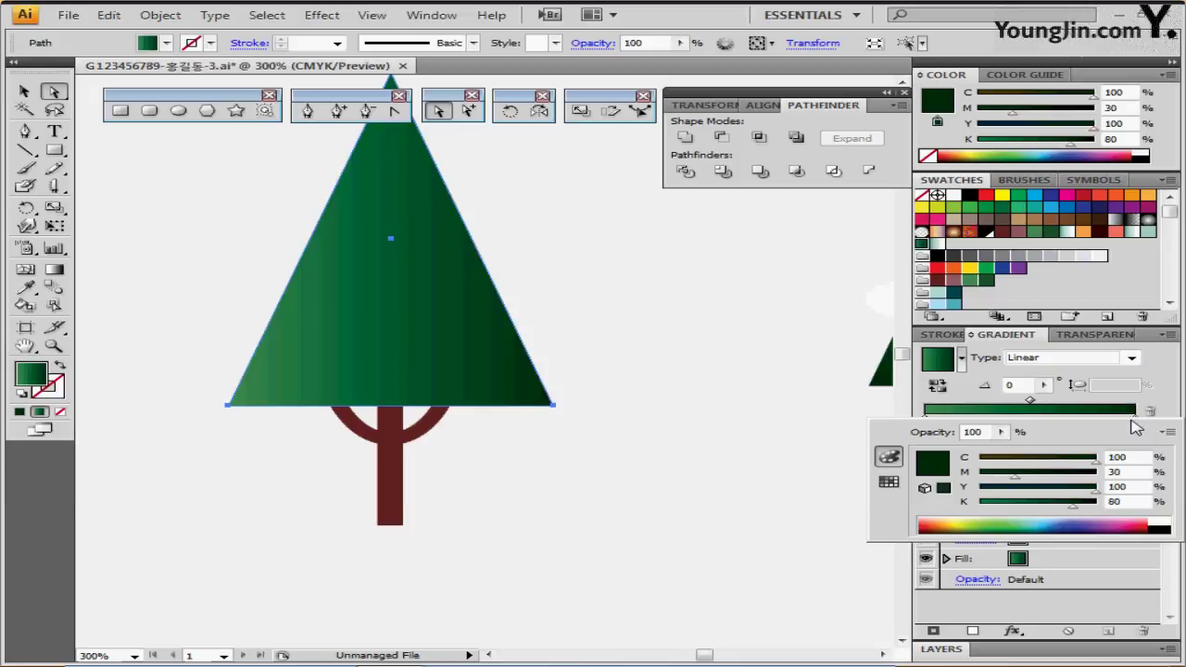
# Set the large triangle's gradient angle to -90° and deselect the triangle
pyautogui.click(1012, 384)
pyautogui.click(972, 388)
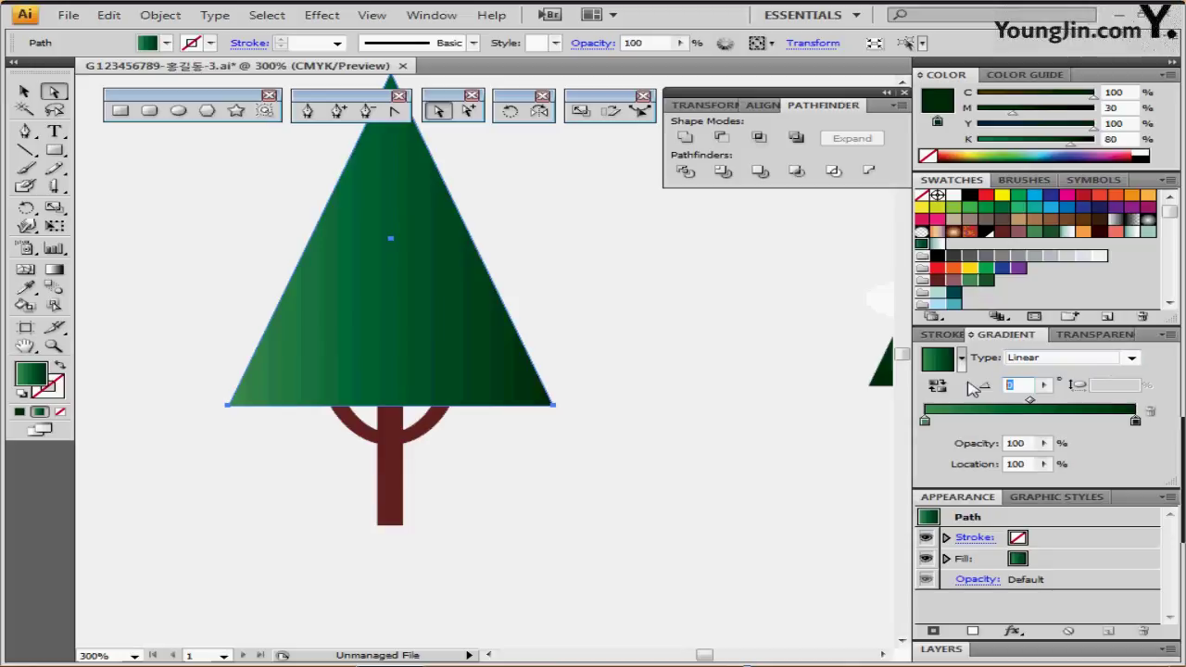
pyautogui.write('-90')
pyautogui.press('Return')
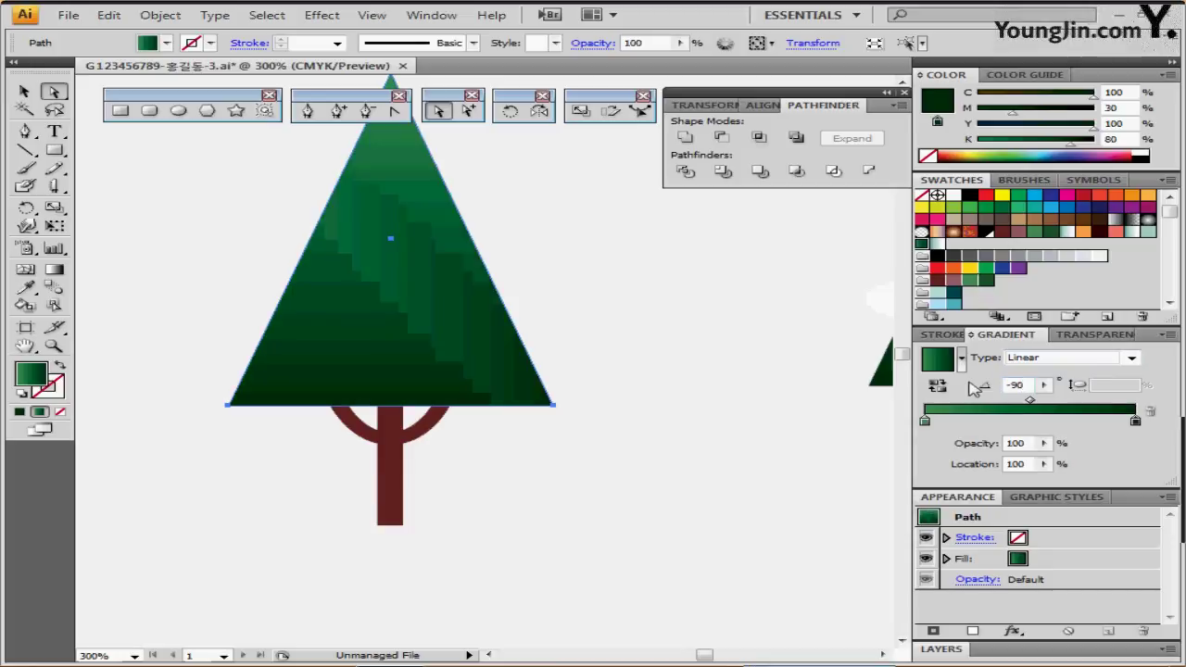
pyautogui.click(564, 410)
pyautogui.moveTo(530, 339); pyautogui.dragTo(577, 399)
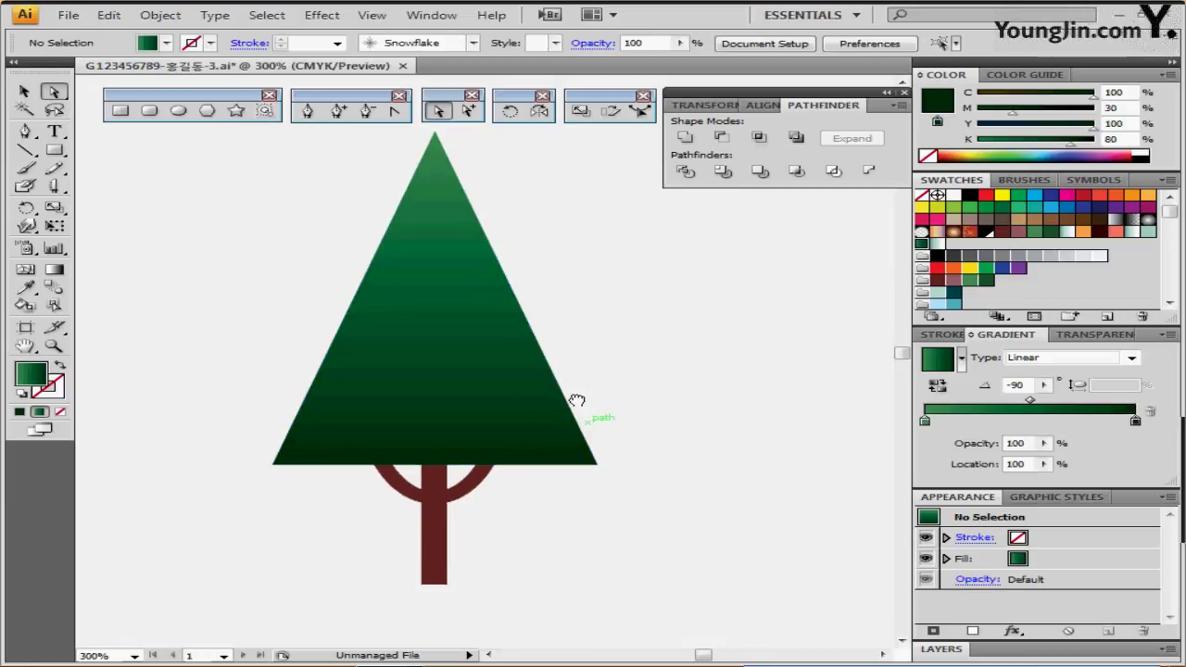
# Show the guides and draw white ellipses without stroke over the three snow guides near the large tree's tip
pyautogui.click(646, 361)
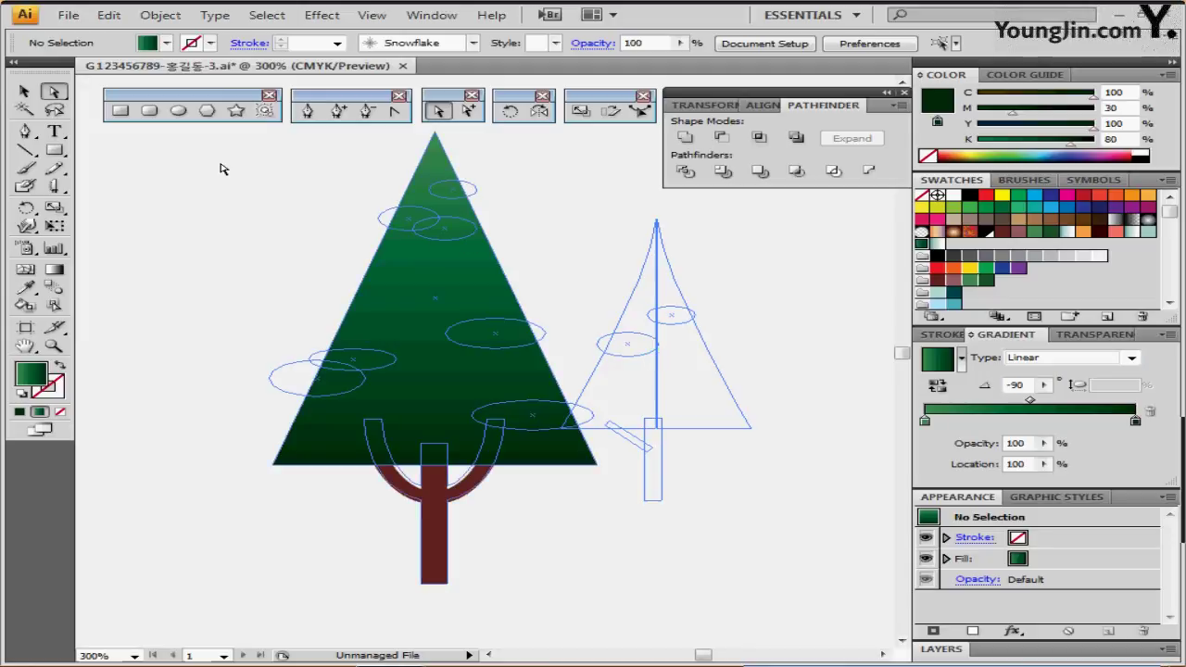
pyautogui.click(177, 111)
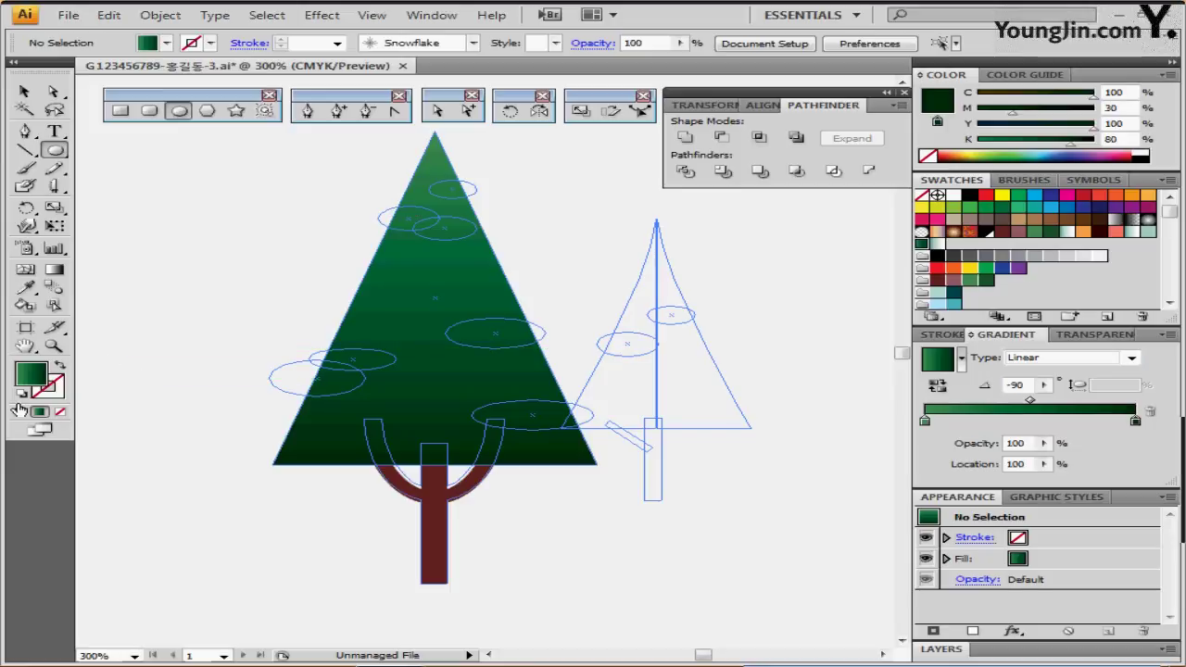
pyautogui.click(22, 393)
pyautogui.click(59, 411)
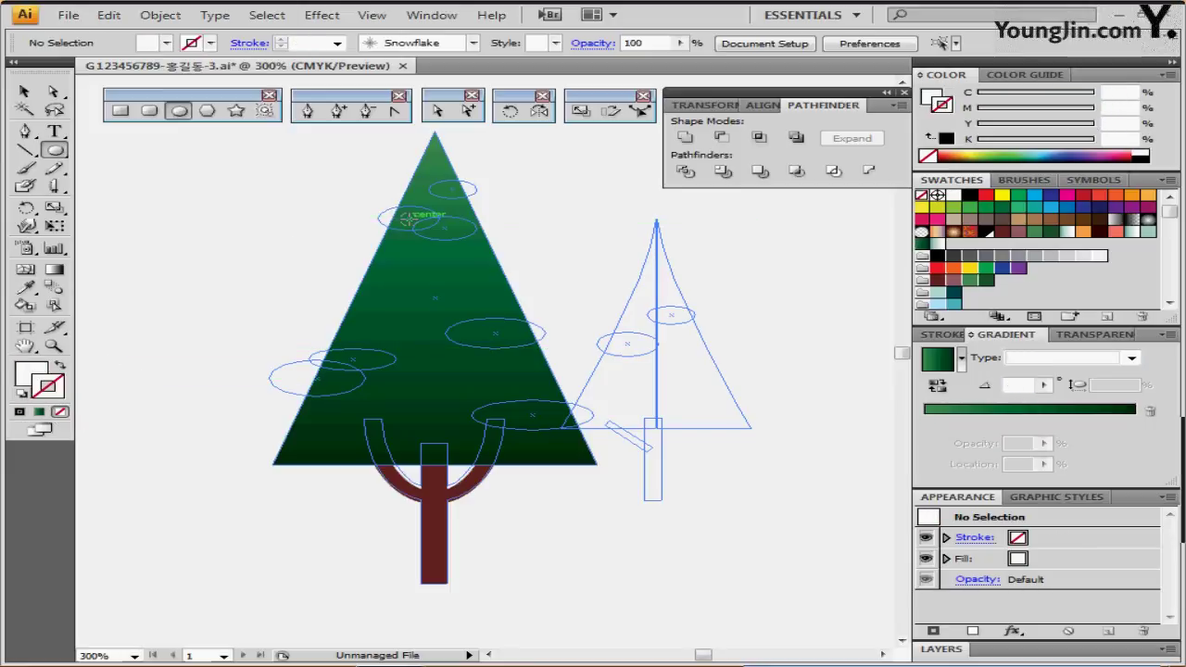
pyautogui.moveTo(424, 225)
pyautogui.mouseDown()
pyautogui.moveTo(439, 230)
pyautogui.moveTo(466, 193)
pyautogui.moveTo(476, 239)
pyautogui.mouseUp()
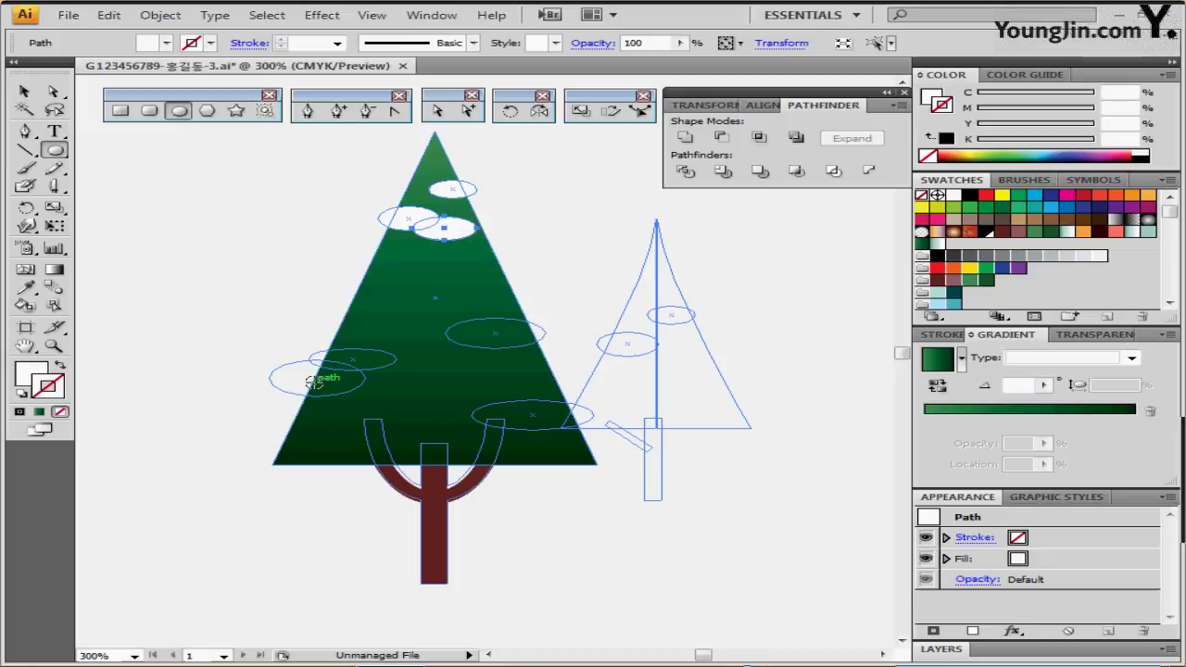
# Draw white ellipses over the four lower snow guides of the large tree and deselect them
pyautogui.moveTo(496, 333); pyautogui.dragTo(545, 347)
pyautogui.moveTo(532, 415); pyautogui.dragTo(595, 426)
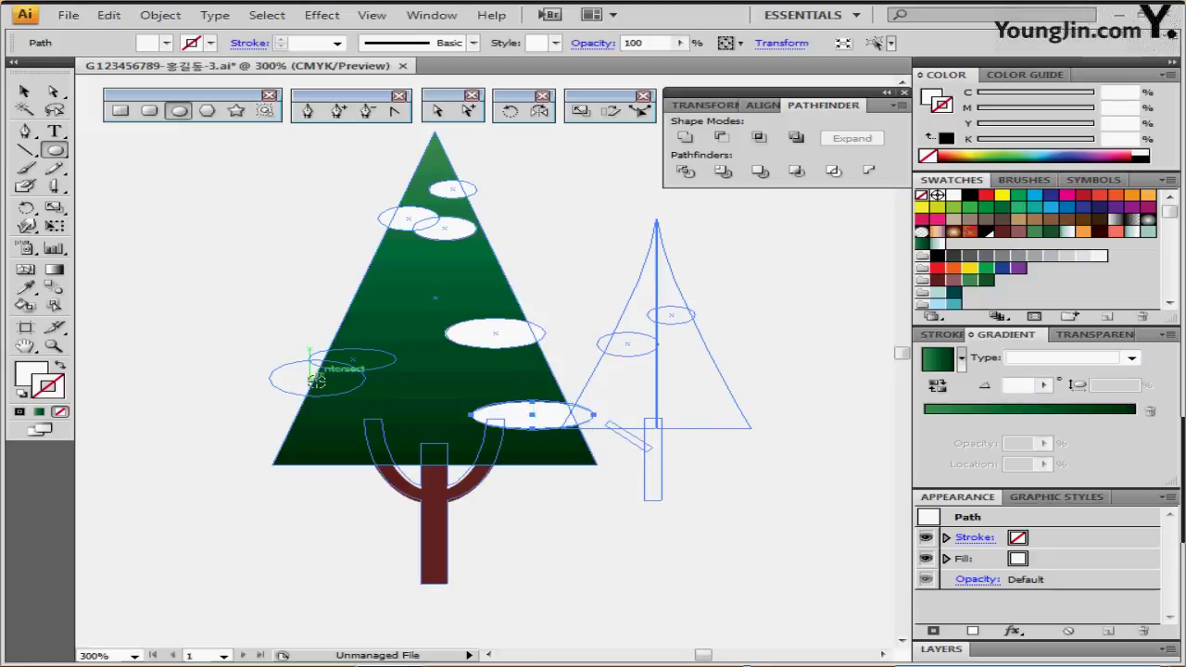
pyautogui.moveTo(320, 379); pyautogui.dragTo(397, 372)
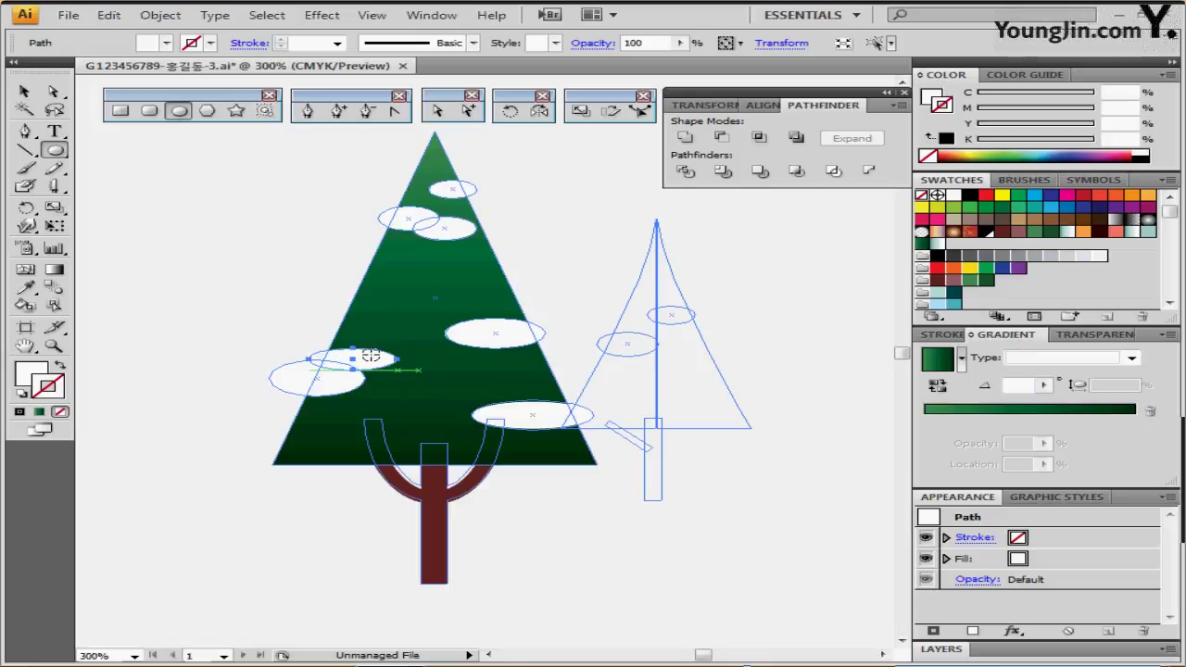
pyautogui.keyDown('ctrl'); pyautogui.click(281, 228); pyautogui.keyUp('ctrl')
pyautogui.moveTo(365, 279)
pyautogui.mouseDown()
pyautogui.moveTo(275, 269)
pyautogui.moveTo(357, 272)
pyautogui.mouseUp()
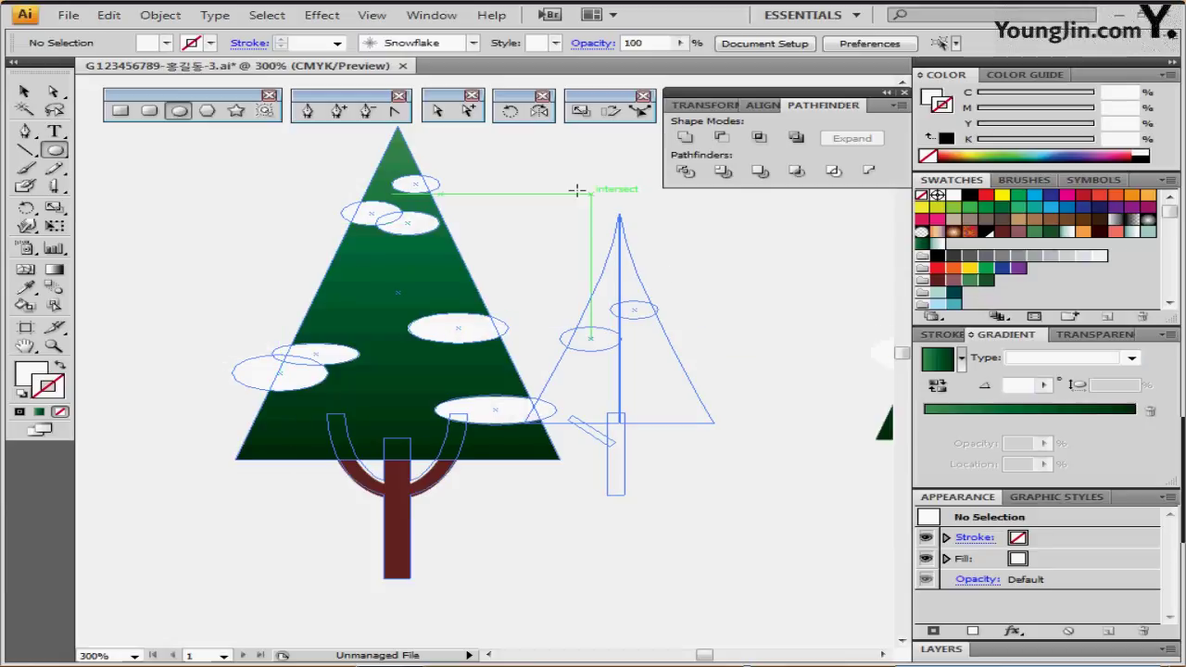
# Draw a rectangle over the small tree's trunk guide with a C=40 M=70 Y=50 K=10 fill and no stroke
pyautogui.click(120, 112)
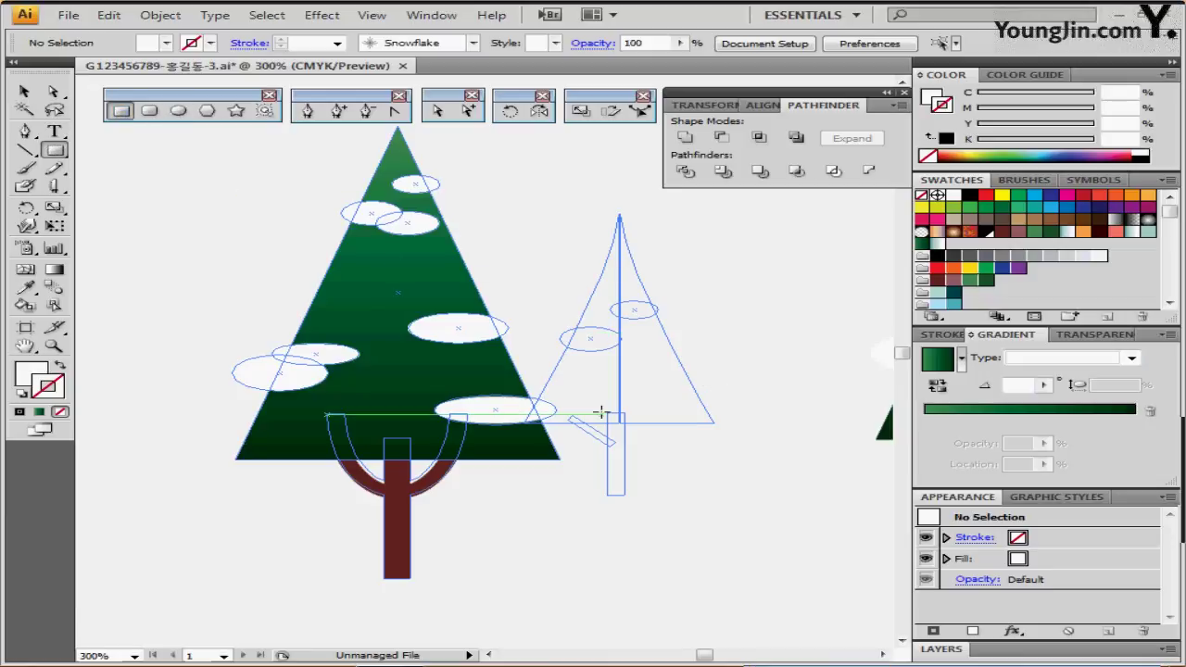
pyautogui.moveTo(610, 413); pyautogui.dragTo(625, 498)
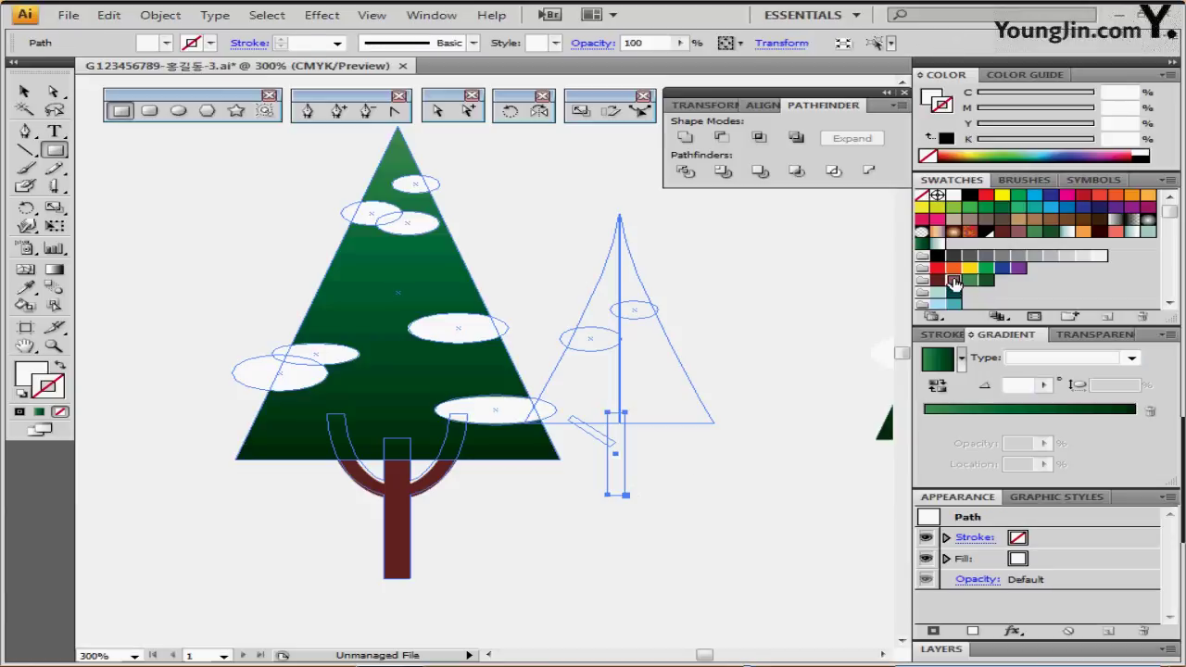
pyautogui.click(952, 279)
pyautogui.click(60, 367)
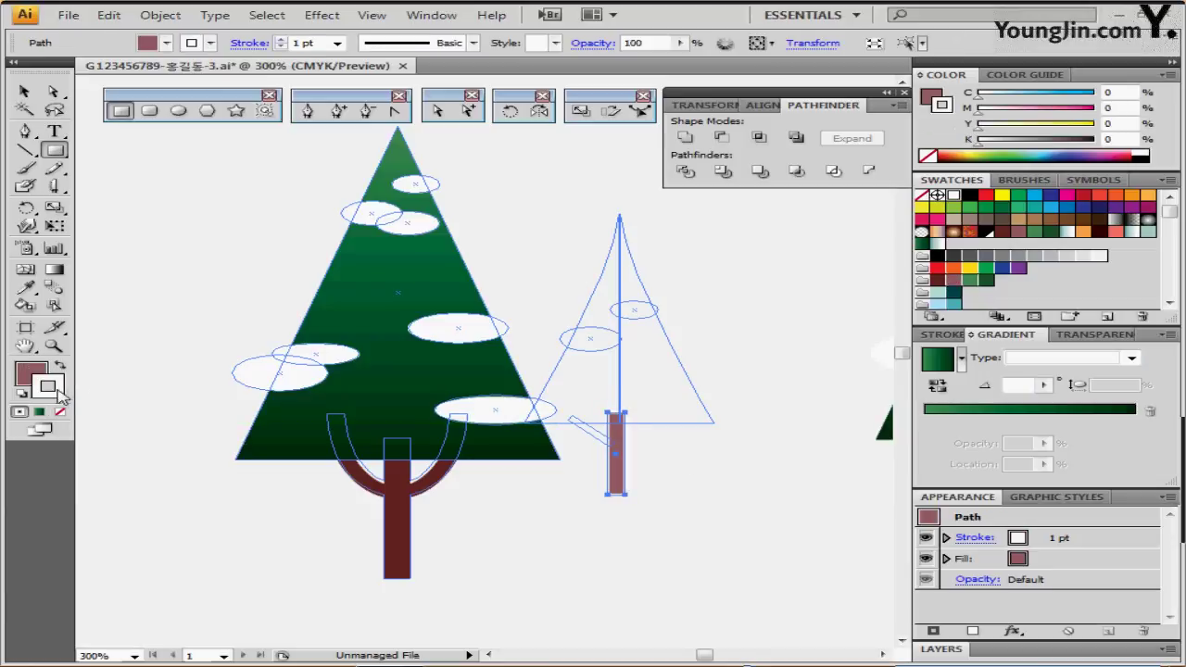
pyautogui.click(61, 412)
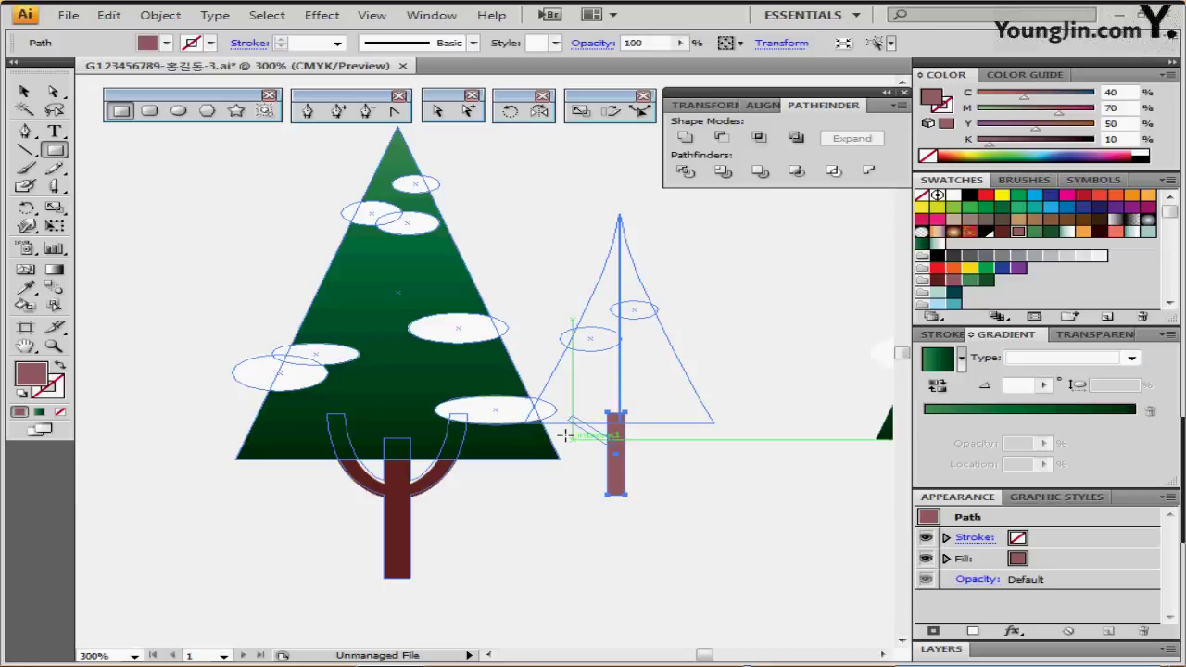
# Draw a thin branch rectangle beside the small trunk, then rotate and position it to match the slanted branch guide
pyautogui.moveTo(568, 430)
pyautogui.mouseDown()
pyautogui.moveTo(617, 443)
pyautogui.moveTo(568, 442)
pyautogui.mouseUp()
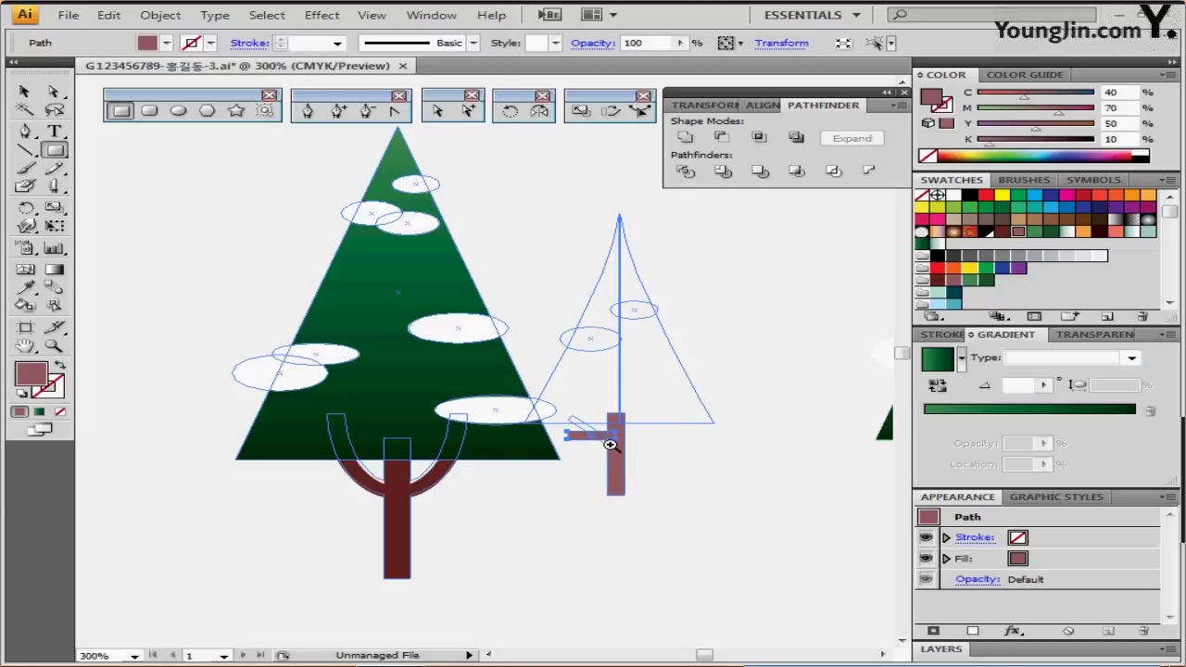
pyautogui.click(607, 441)
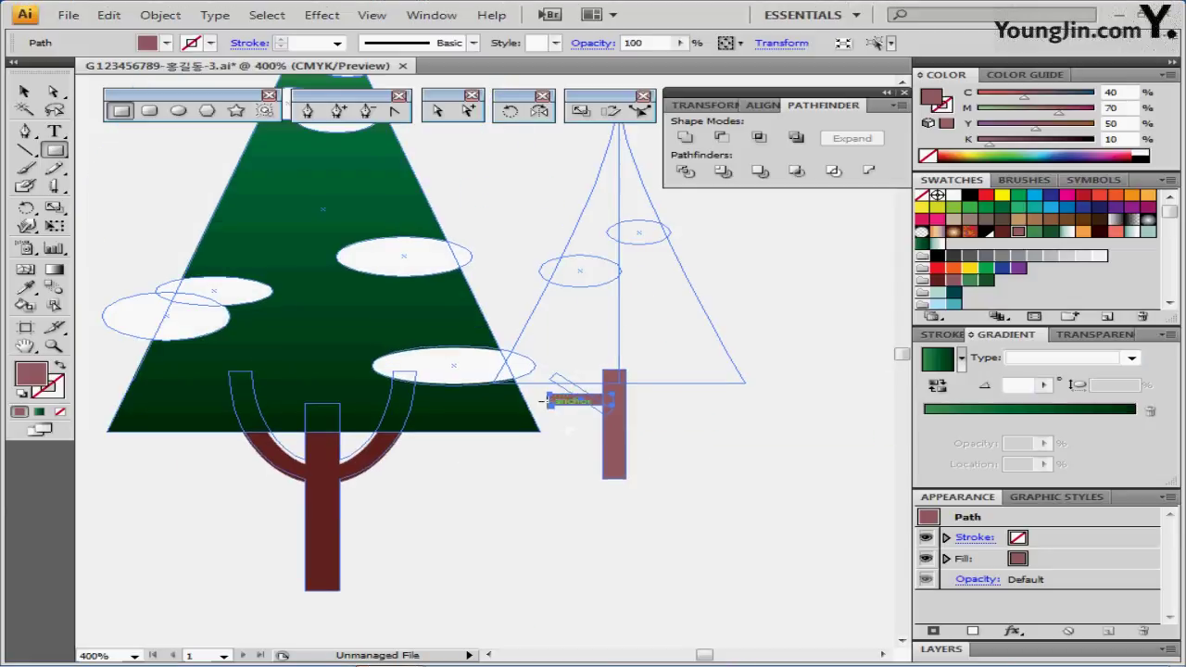
pyautogui.press('v')
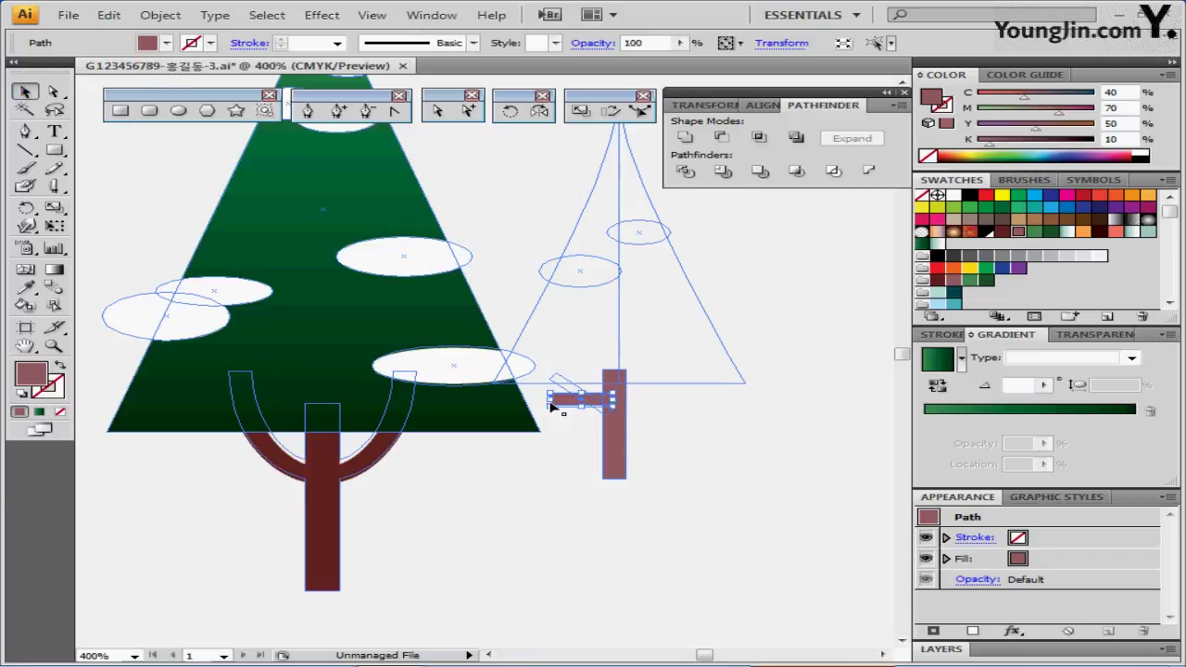
pyautogui.moveTo(549, 400); pyautogui.dragTo(556, 362)
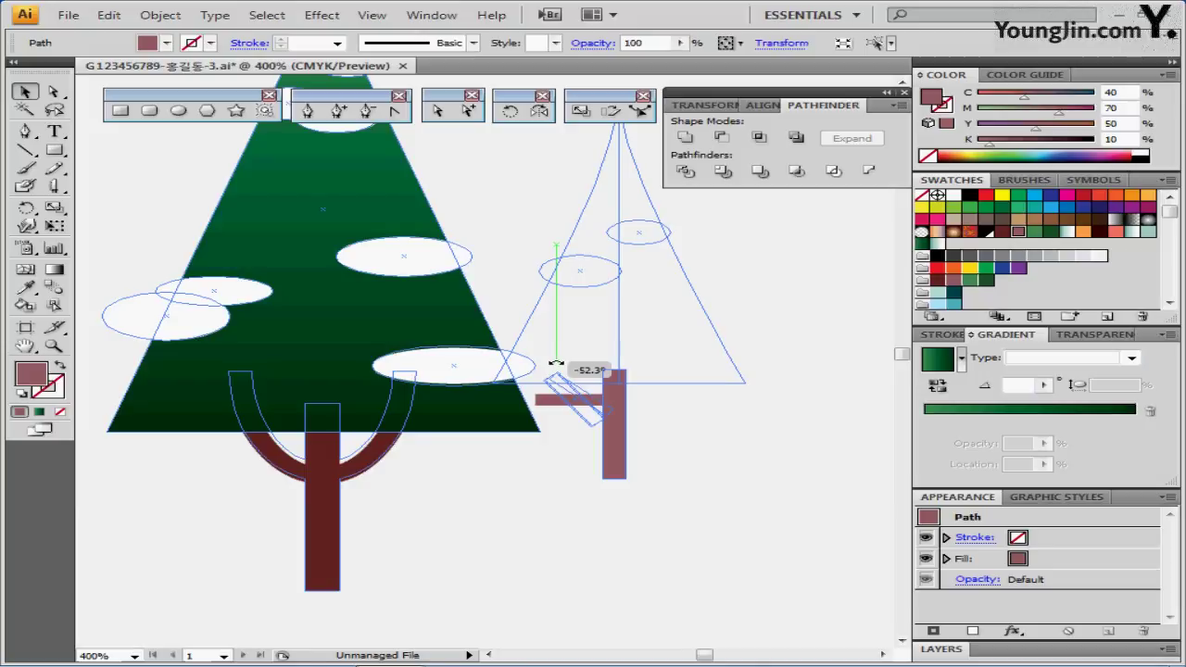
pyautogui.moveTo(557, 362); pyautogui.dragTo(594, 408)
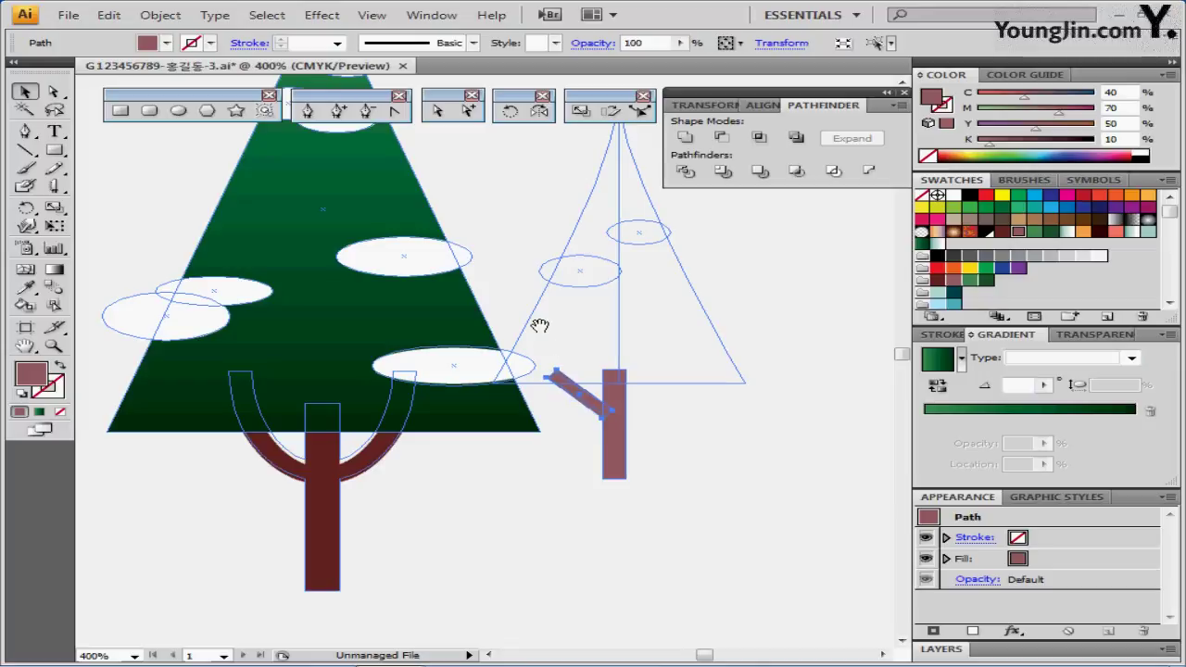
pyautogui.moveTo(537, 325); pyautogui.dragTo(494, 378)
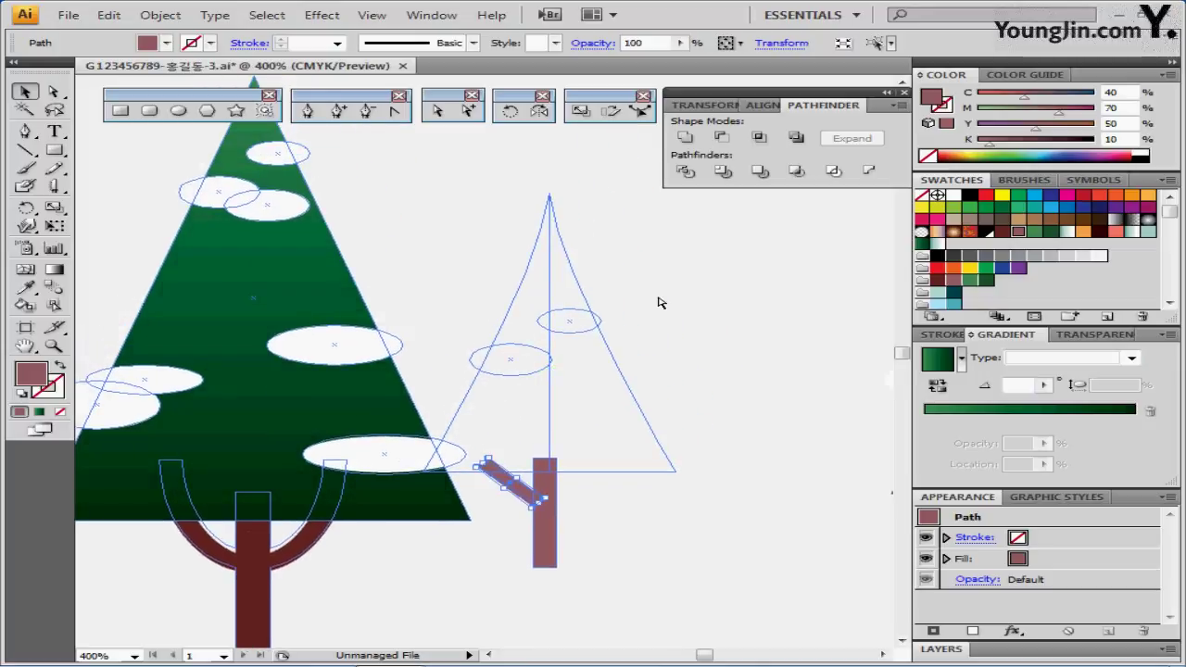
pyautogui.click(672, 306)
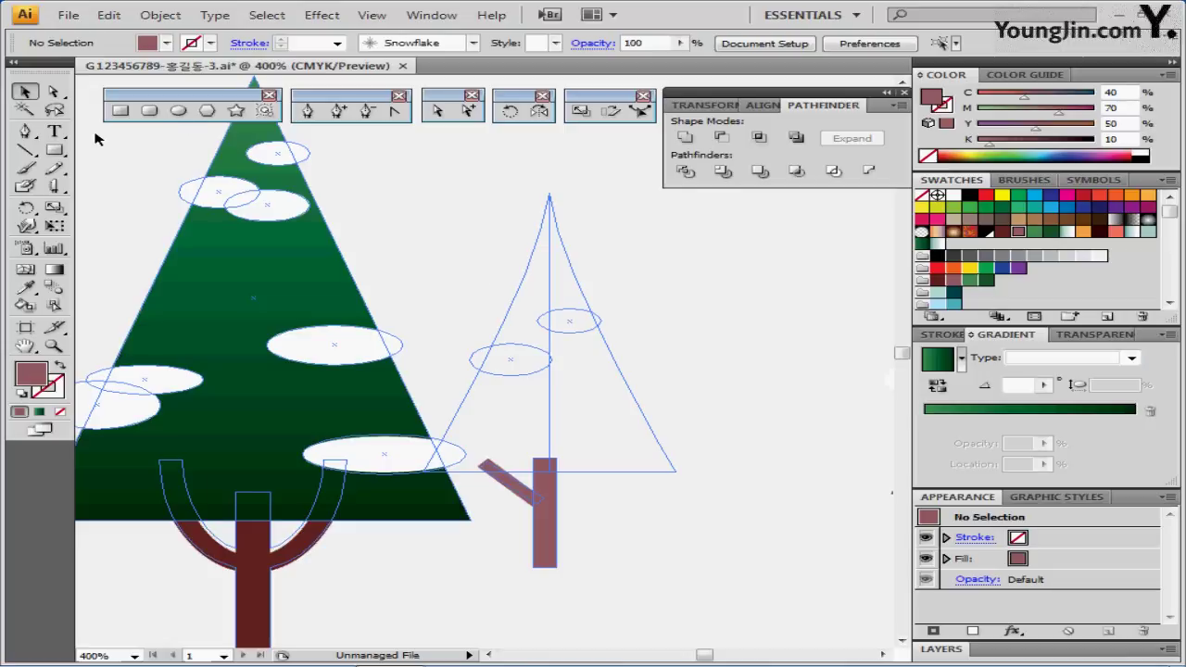
# Trace the left half of the small tree's foliage guide with the Pen tool, curving its outer edge, and fill it with C=80 M=30 Y=90 K=0
pyautogui.click(26, 132)
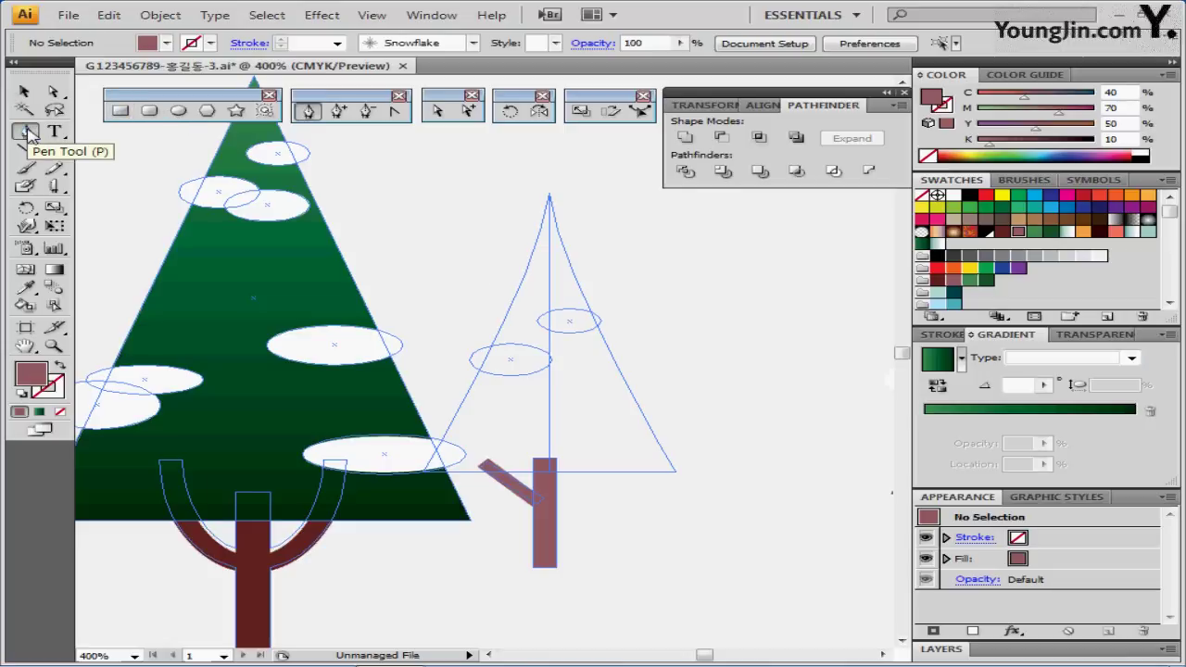
pyautogui.click(549, 192)
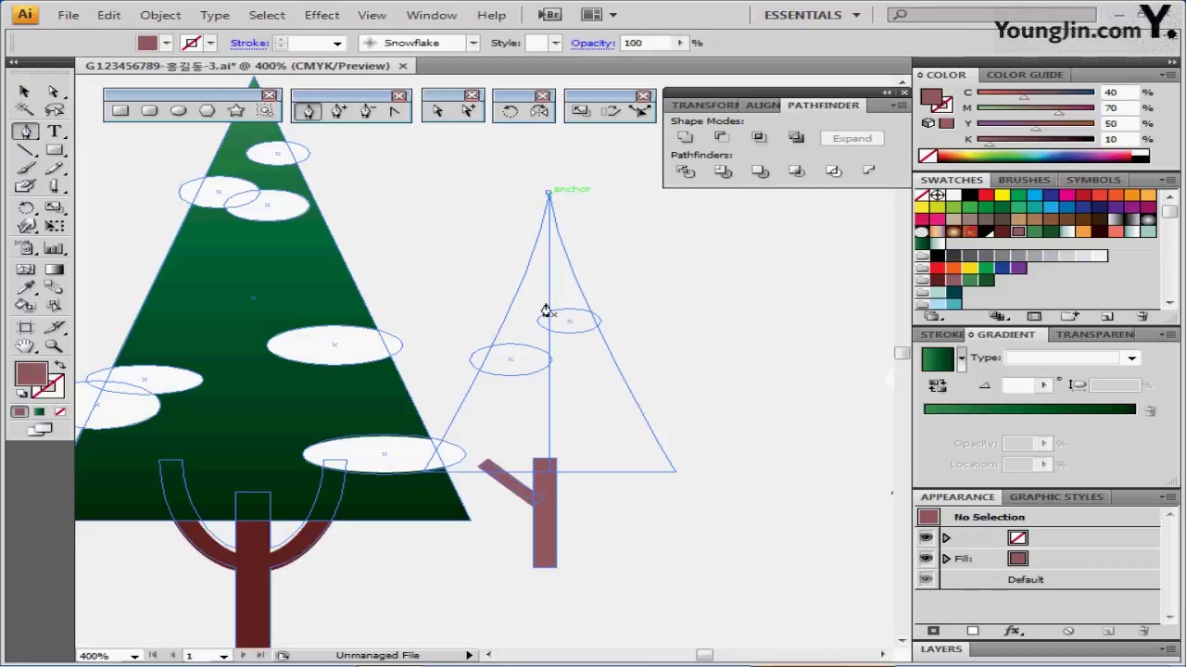
pyautogui.moveTo(549, 192); pyautogui.dragTo(555, 476)
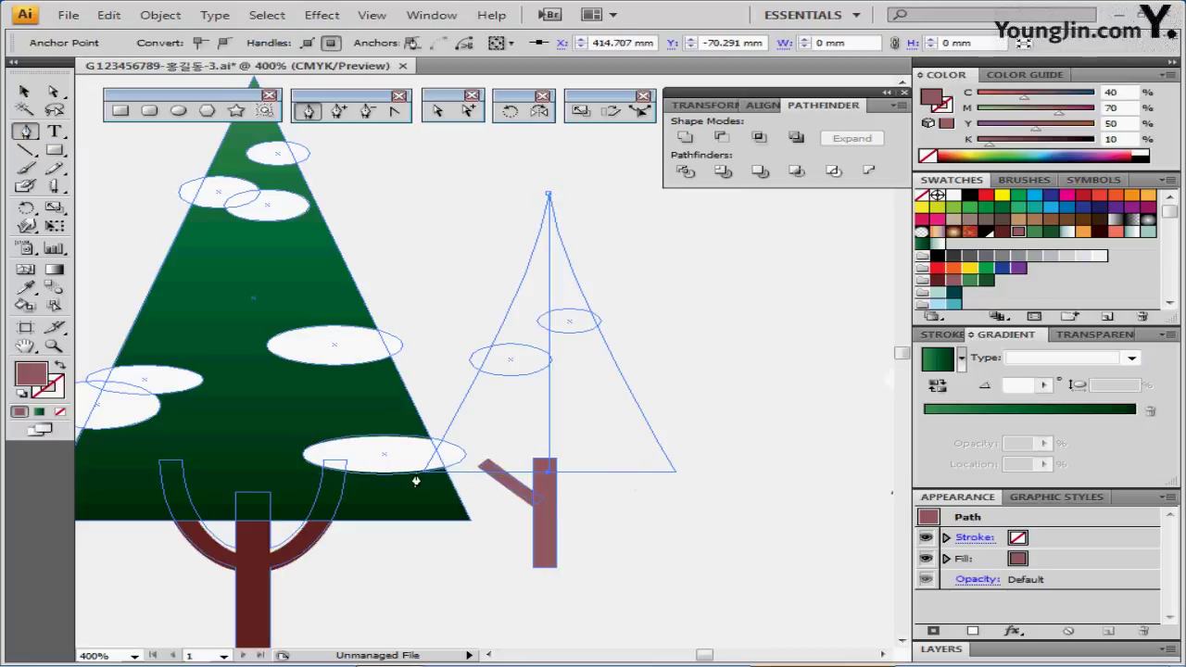
pyautogui.click(419, 472)
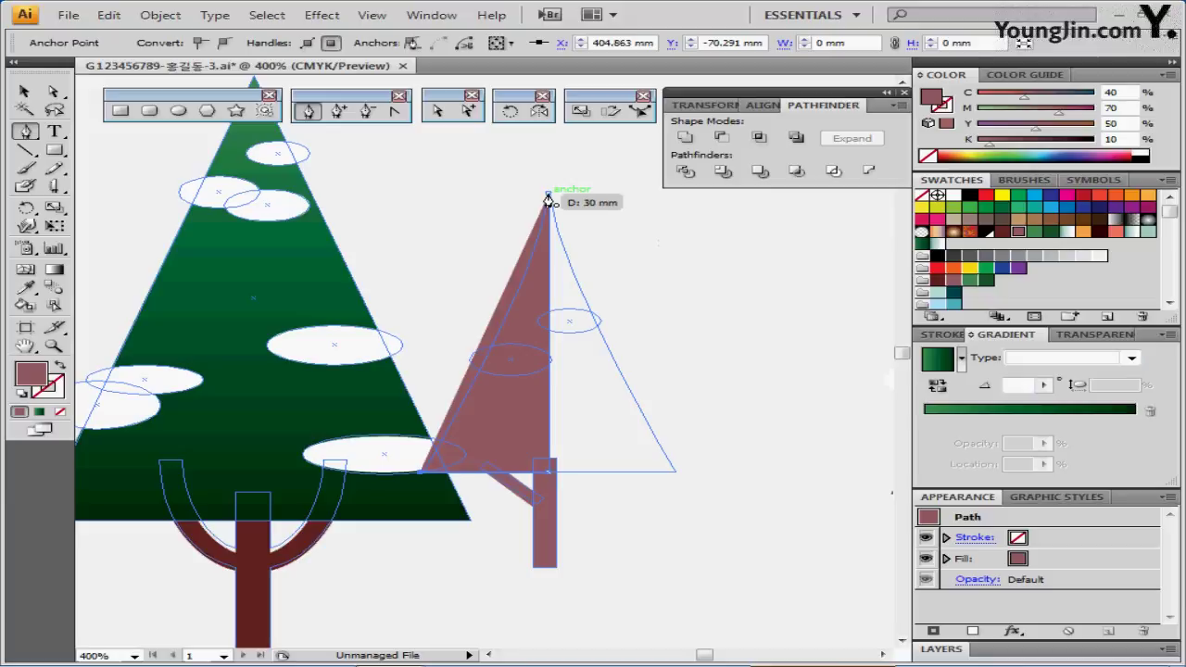
pyautogui.click(548, 195)
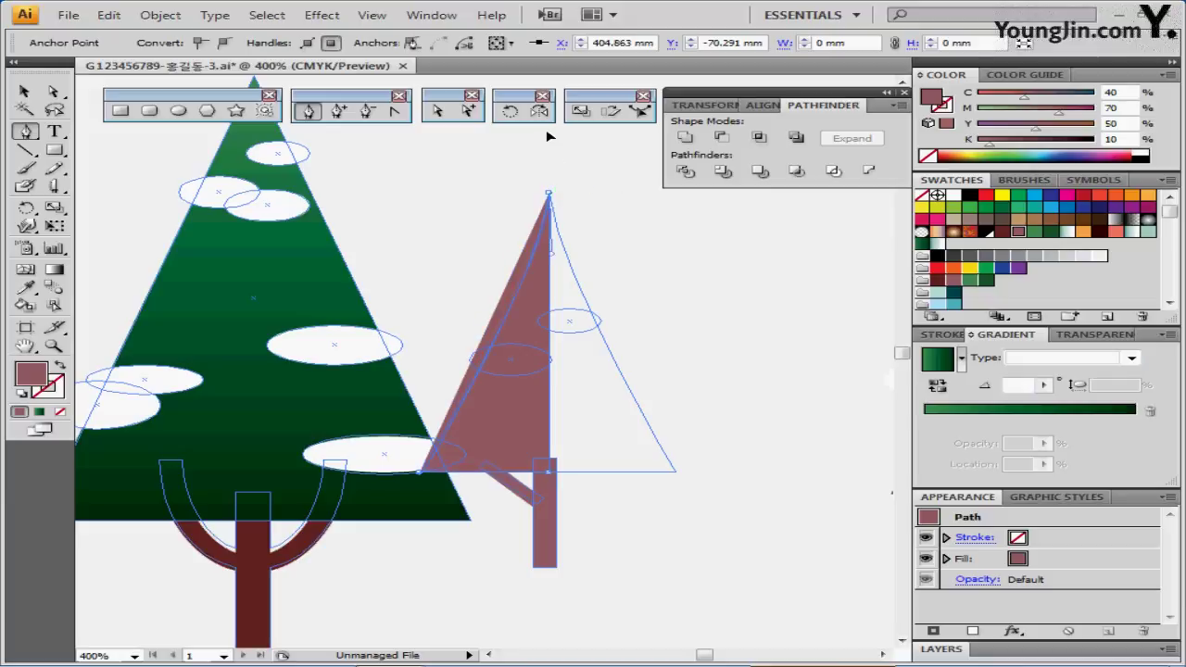
pyautogui.click(969, 281)
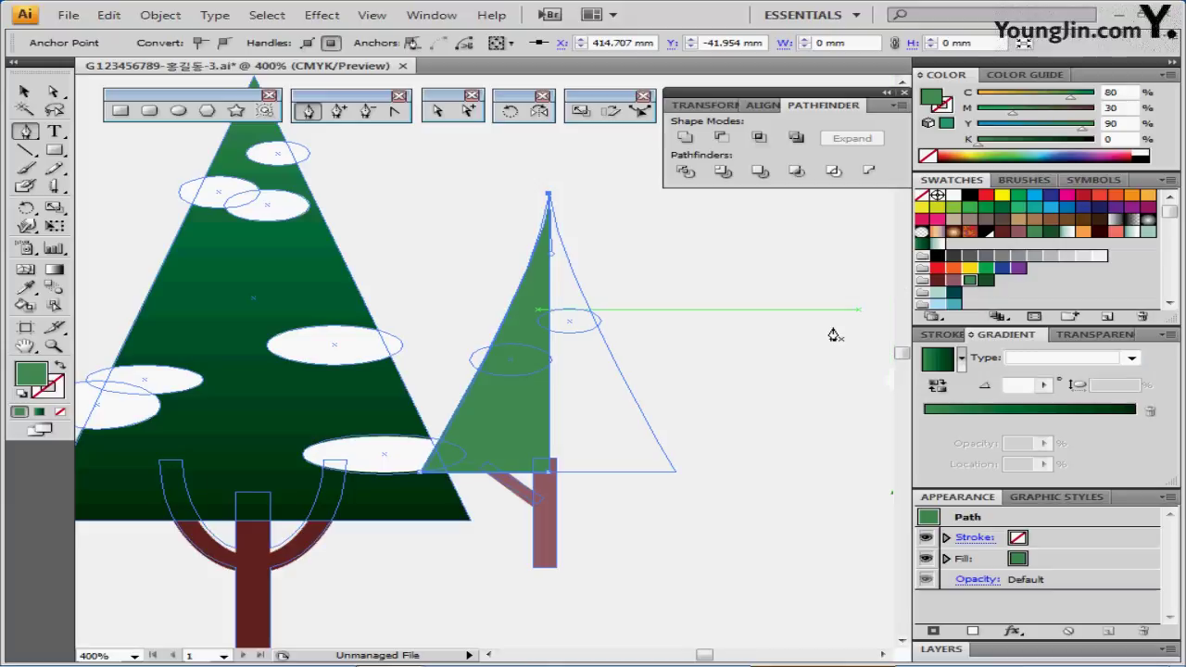
pyautogui.hotkey('ctrl', 'shift', 'a')
# Hide the guides, reflect a copy of the foliage half across its vertical edge, and fill the copy with C=80 M=30 Y=90 K=50
pyautogui.click(487, 431)
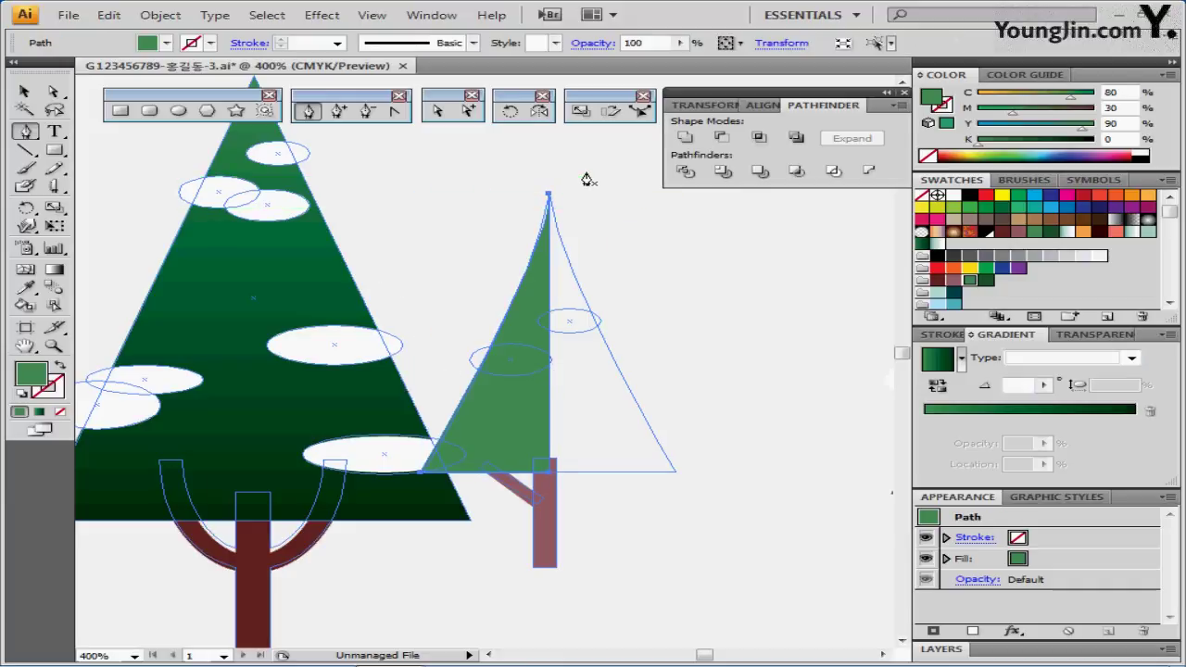
pyautogui.click(539, 112)
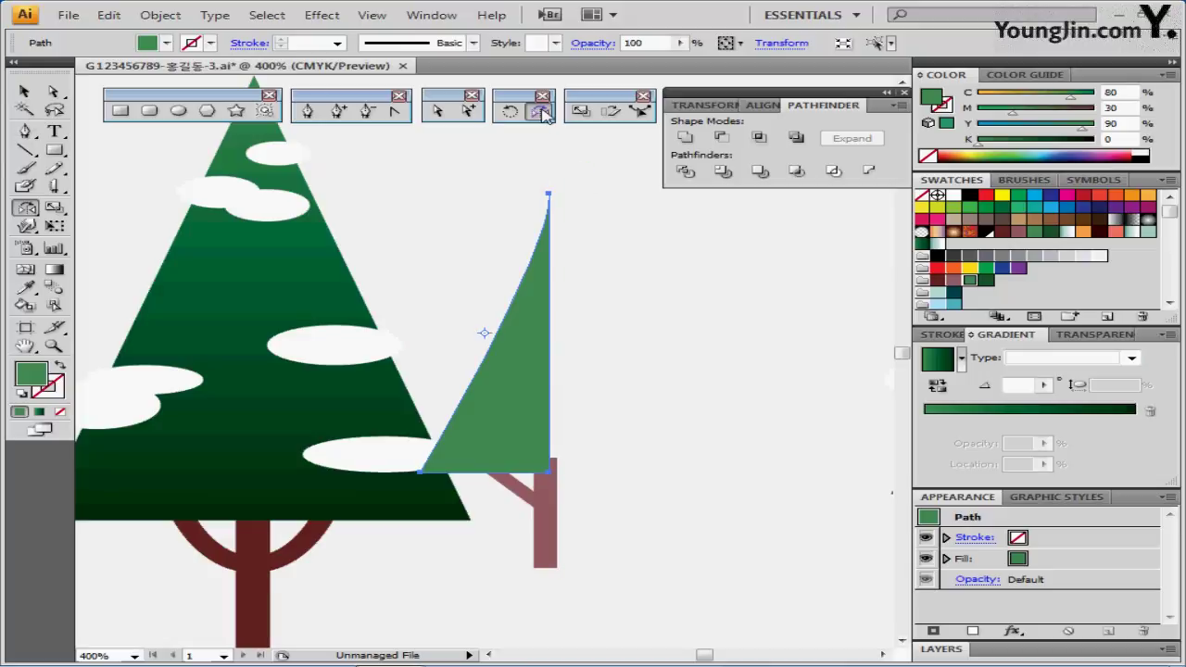
pyautogui.click(550, 335)
pyautogui.moveTo(519, 362); pyautogui.dragTo(688, 431)
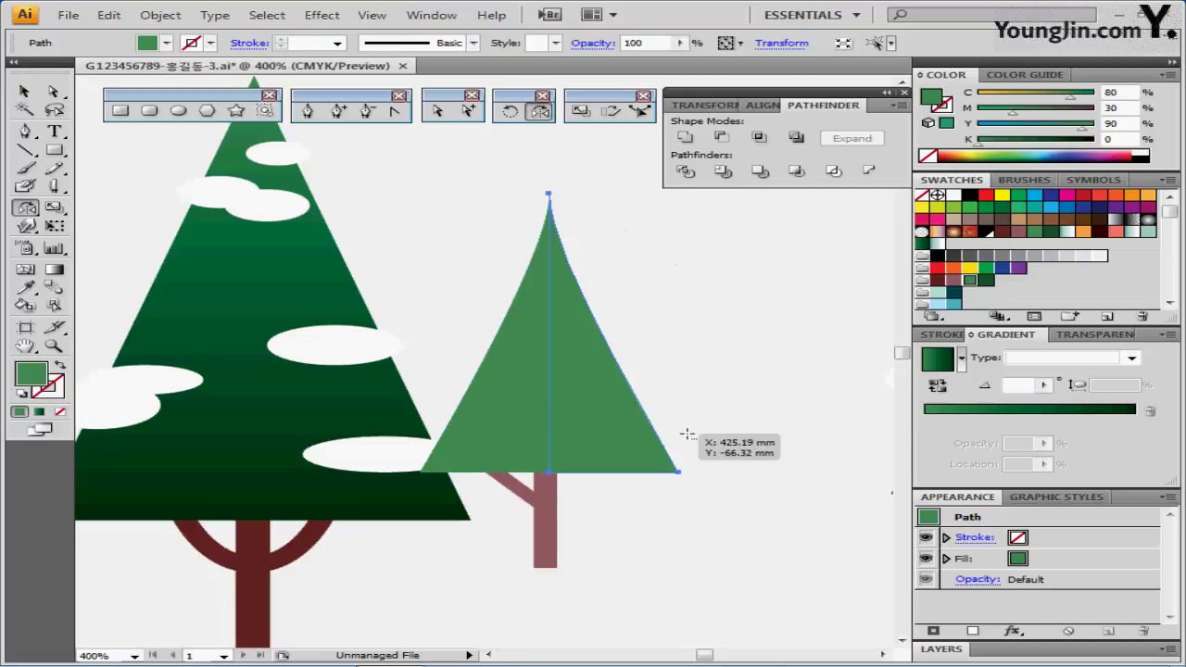
pyautogui.click(985, 282)
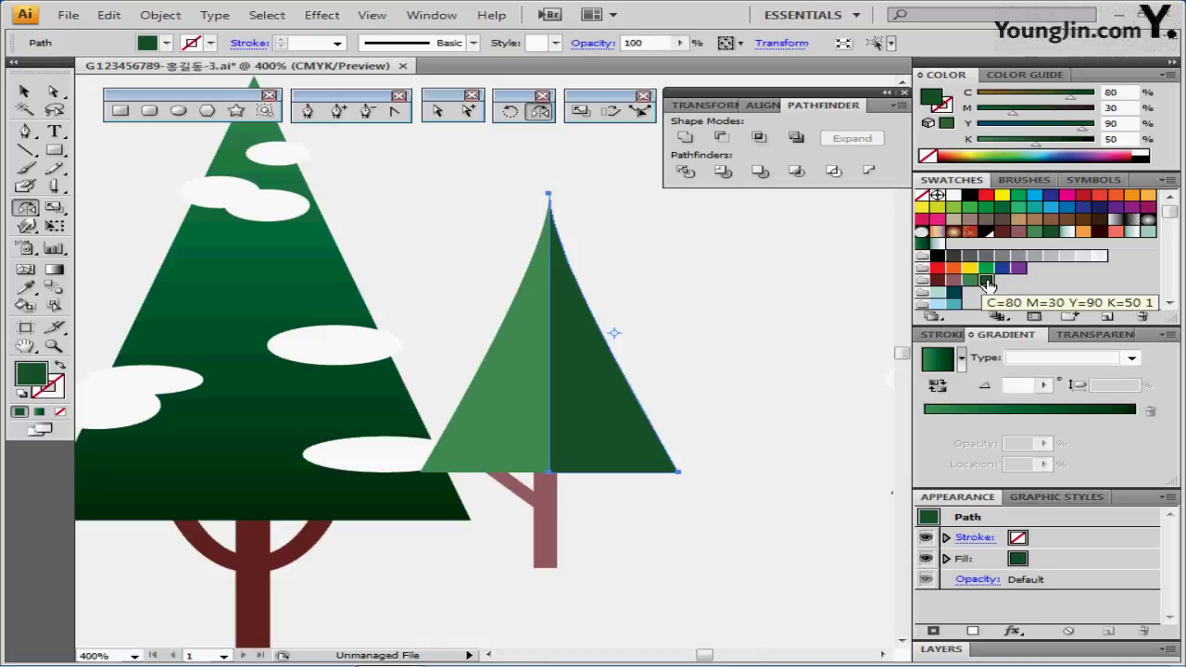
# Show the guides, draw two white ellipses without stroke over the snow outlines on the small tree, and hide the guides
pyautogui.click(1118, 92)
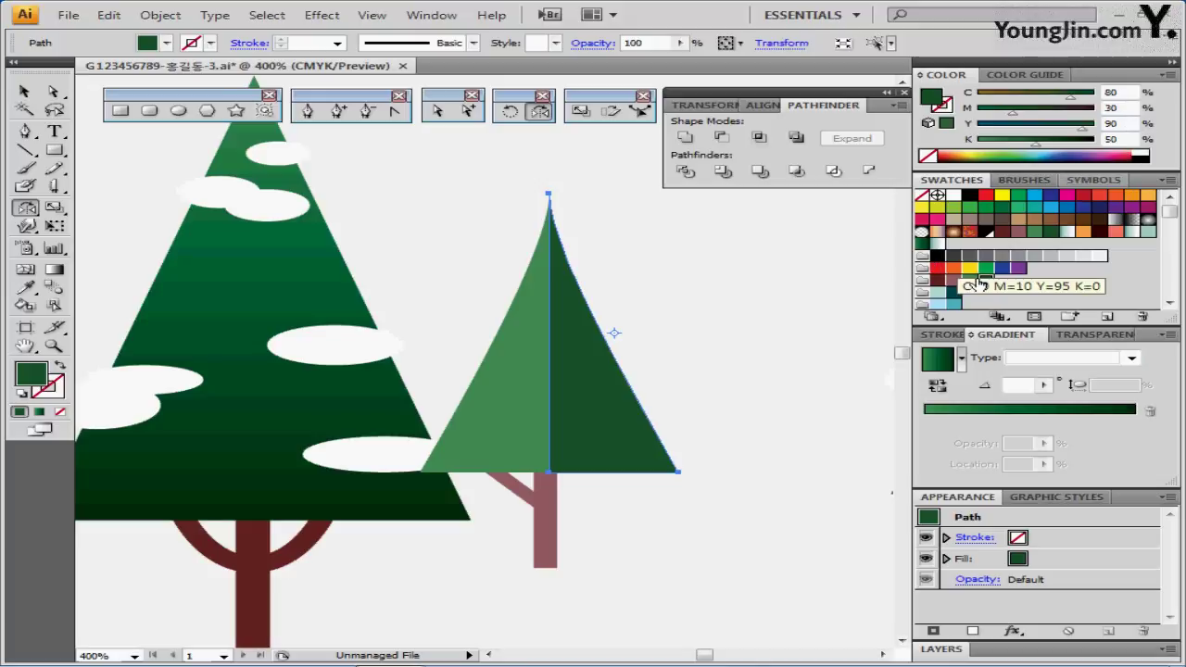
pyautogui.click(748, 318)
pyautogui.hotkey('ctrl', 'a')
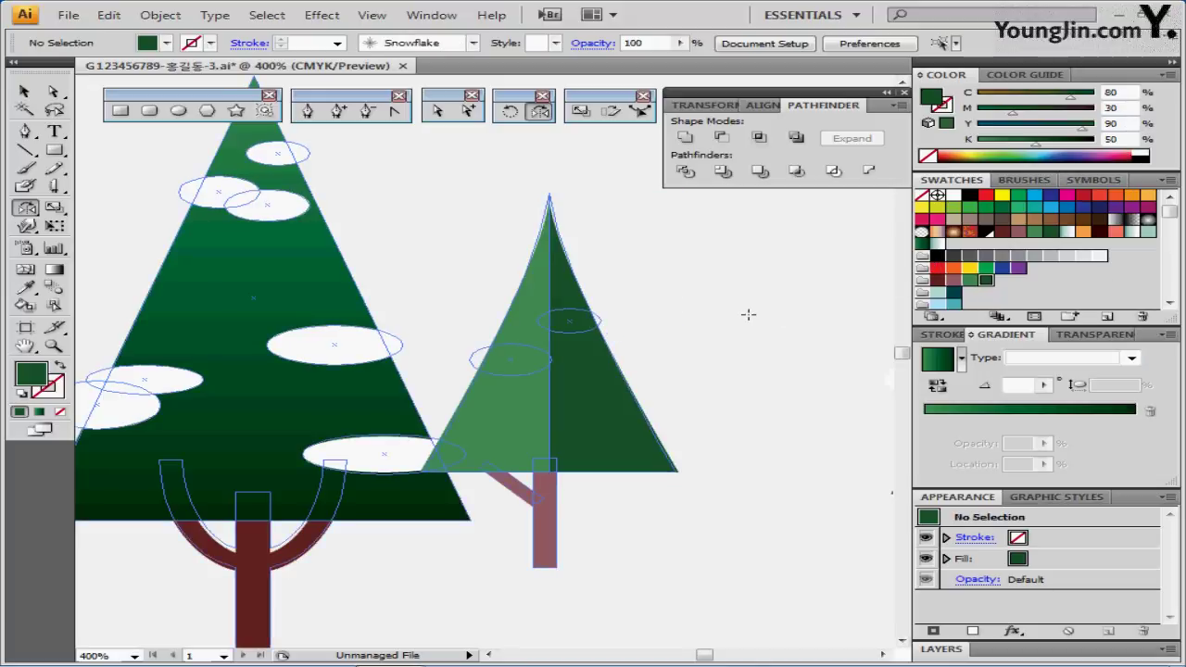
pyautogui.press('l')
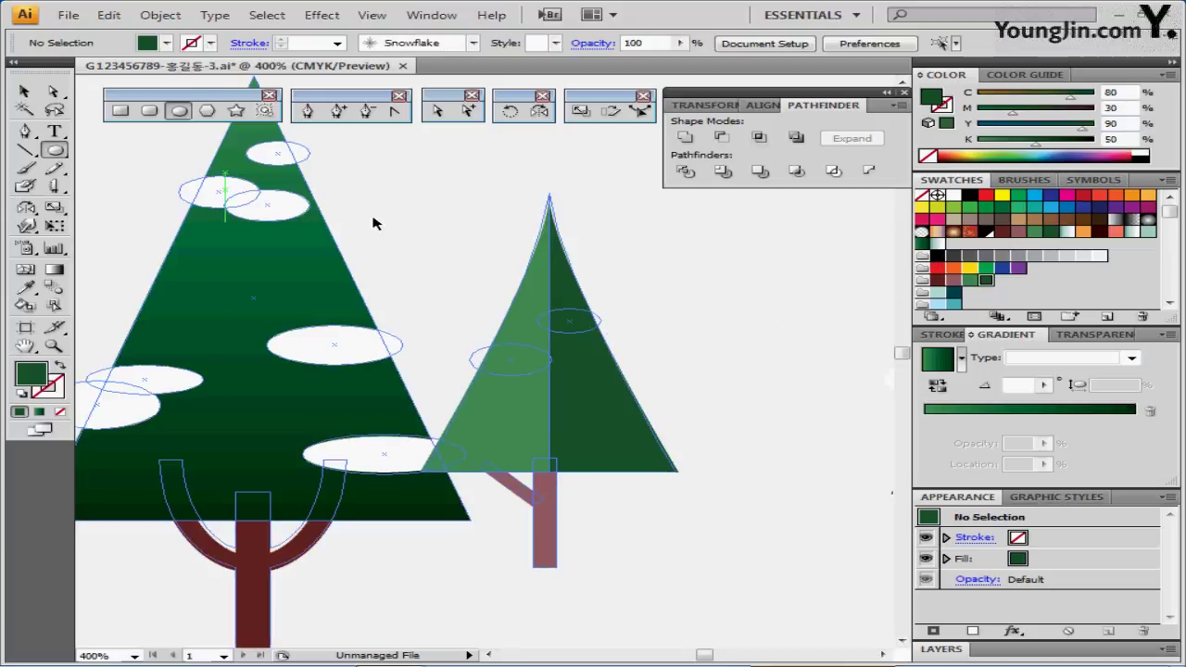
pyautogui.keyDown('ctrl'); pyautogui.click(343, 344); pyautogui.keyUp('ctrl')
pyautogui.hotkey('ctrl', 'shift', 'a')
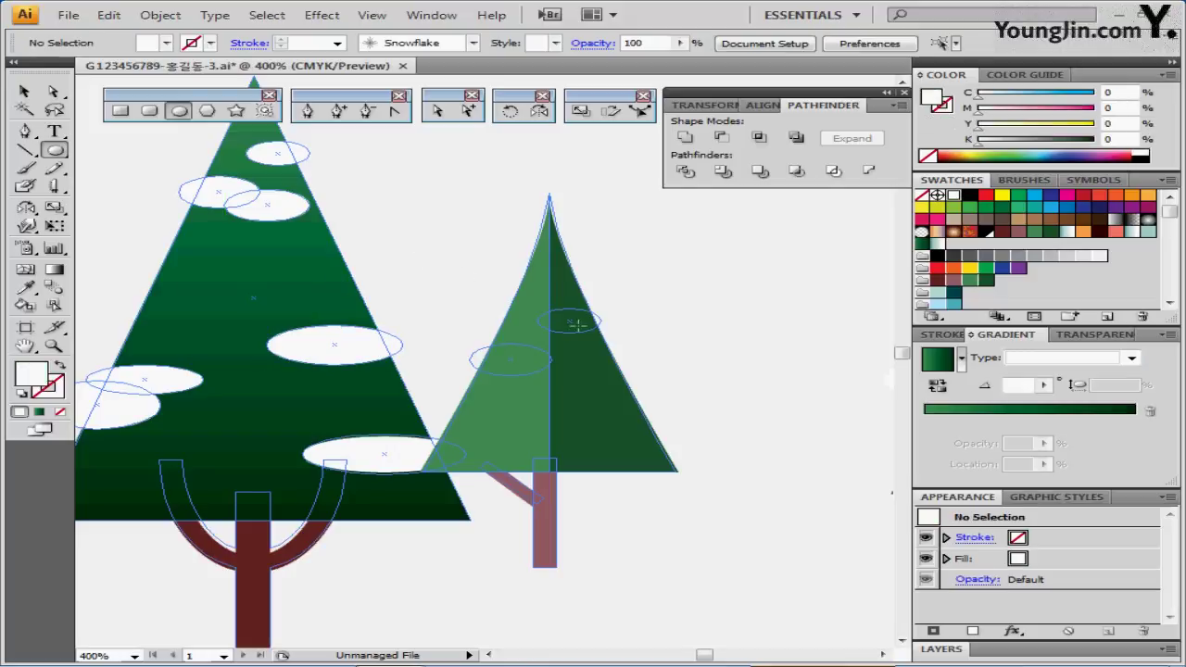
pyautogui.moveTo(568, 321)
pyautogui.mouseDown()
pyautogui.moveTo(596, 334)
pyautogui.moveTo(579, 336)
pyautogui.moveTo(600, 331)
pyautogui.mouseUp()
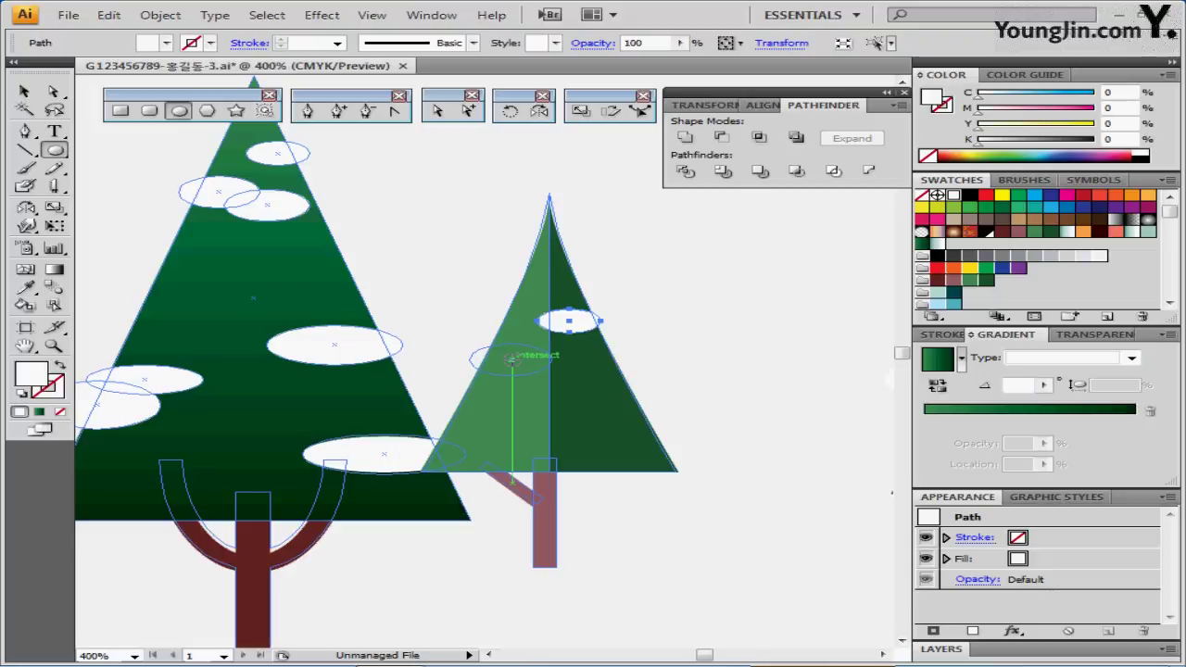
pyautogui.moveTo(511, 360); pyautogui.dragTo(557, 374)
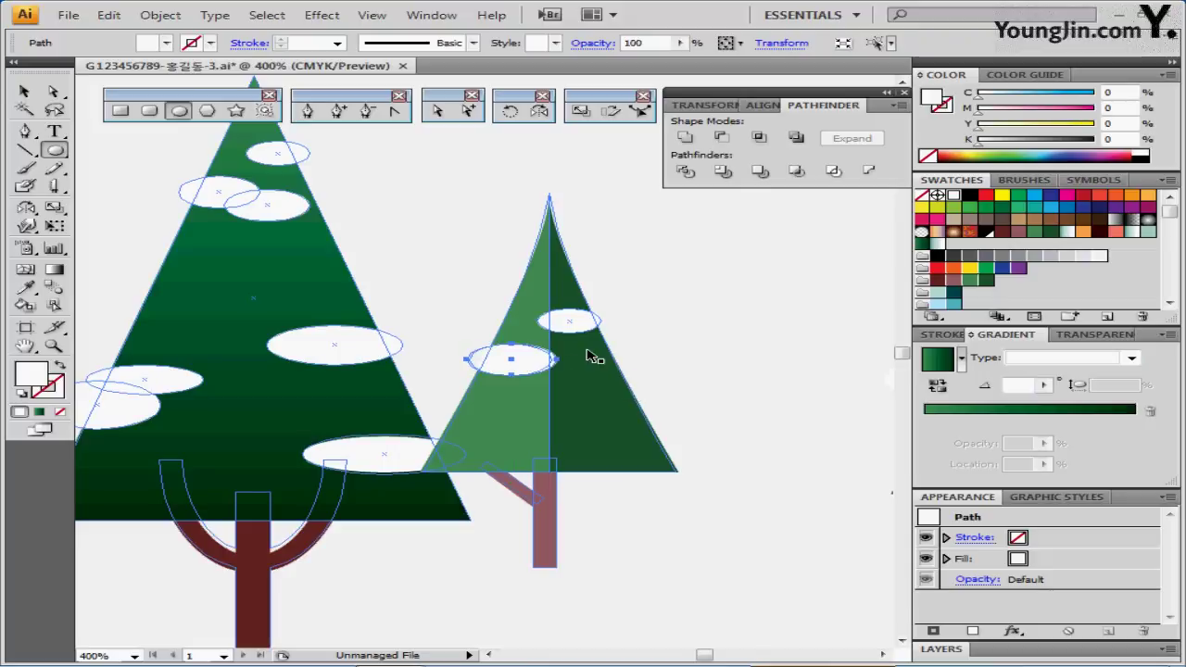
pyautogui.hotkey('ctrl', 'shift', 'a')
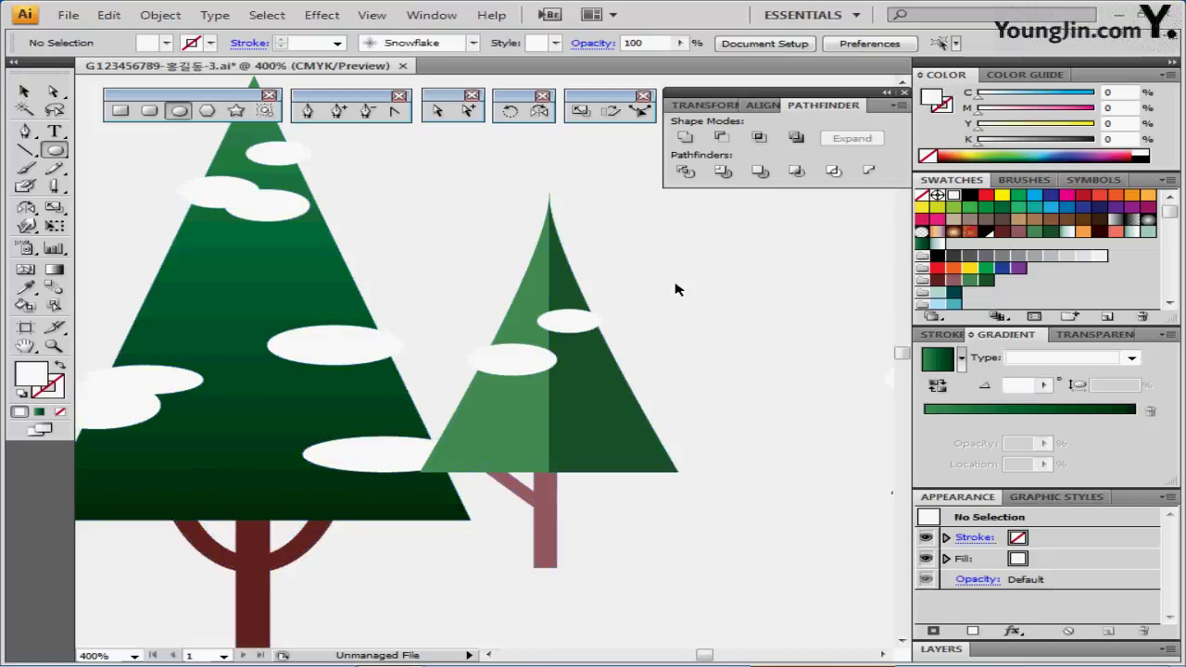
# Send the entire small tree, including its trunk and snow, to the back behind the large tree
pyautogui.moveTo(693, 252); pyautogui.dragTo(519, 504)
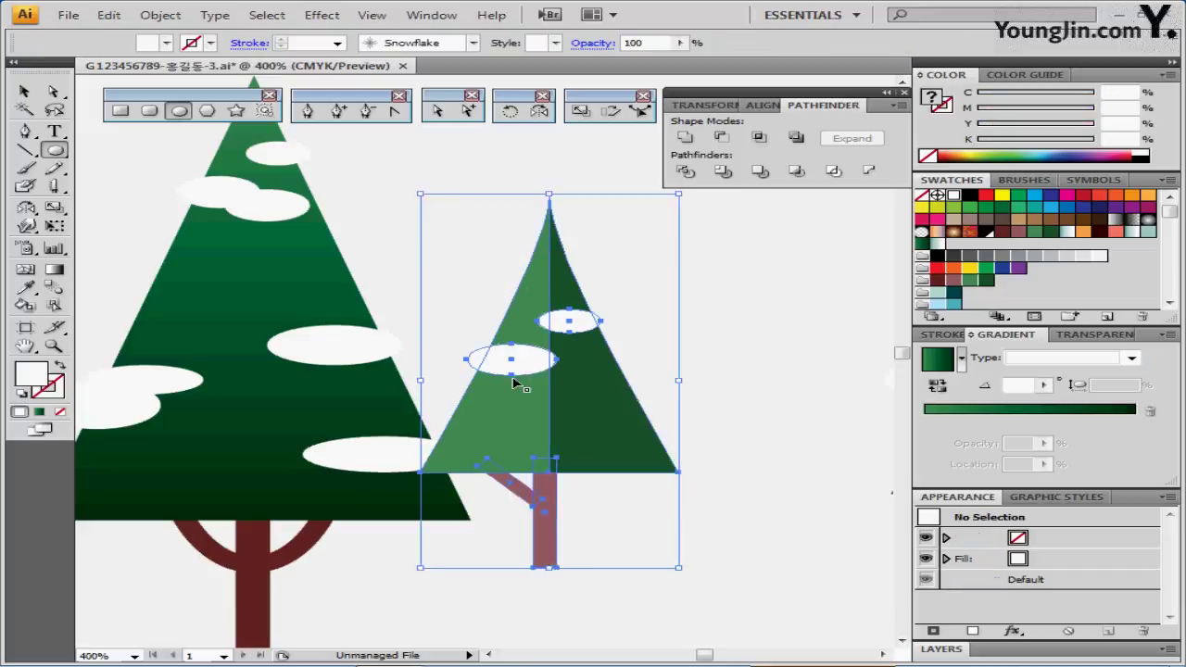
pyautogui.rightClick(519, 383)
pyautogui.moveTo(616, 585)
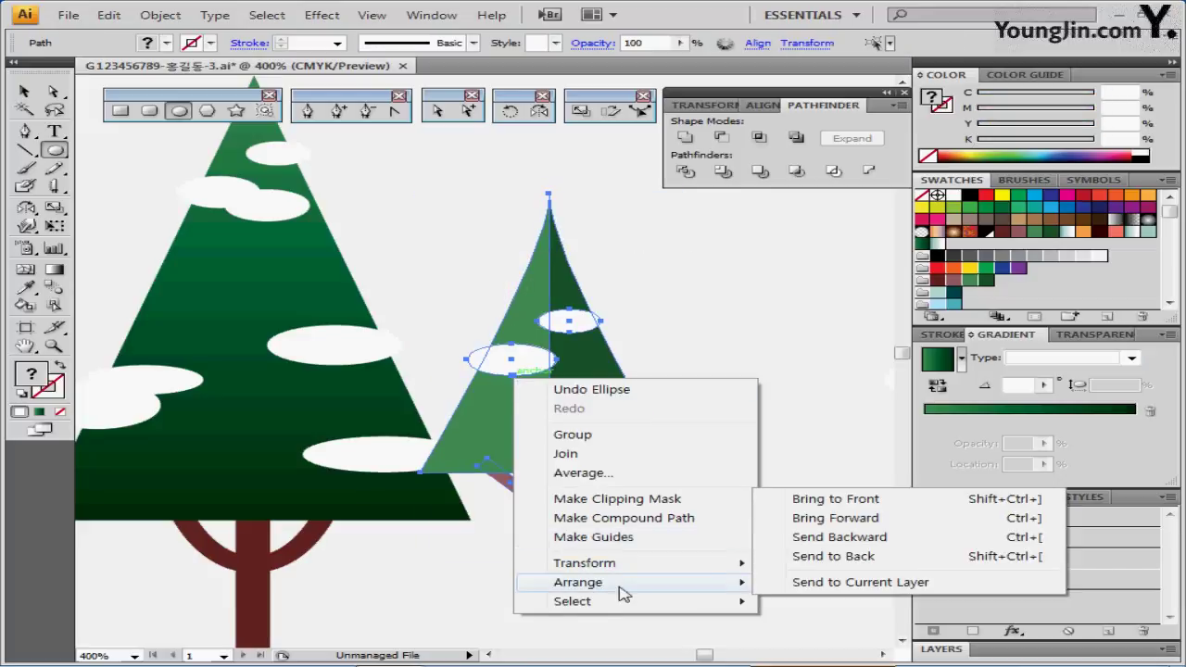
pyautogui.click(811, 558)
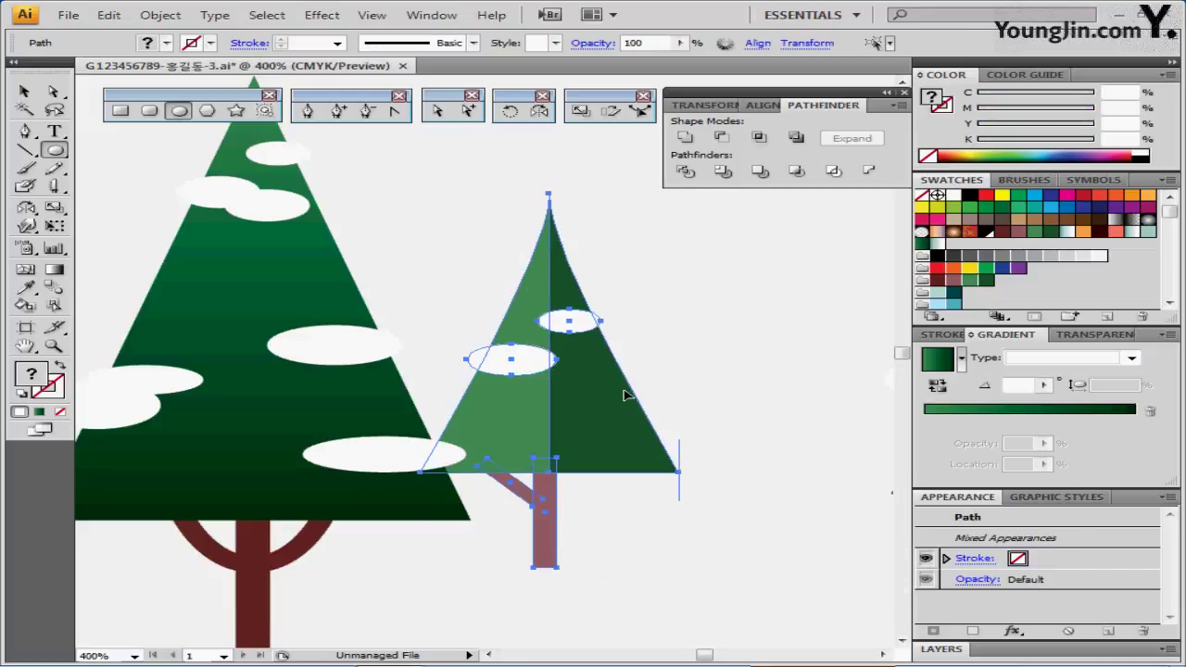
pyautogui.click(728, 325)
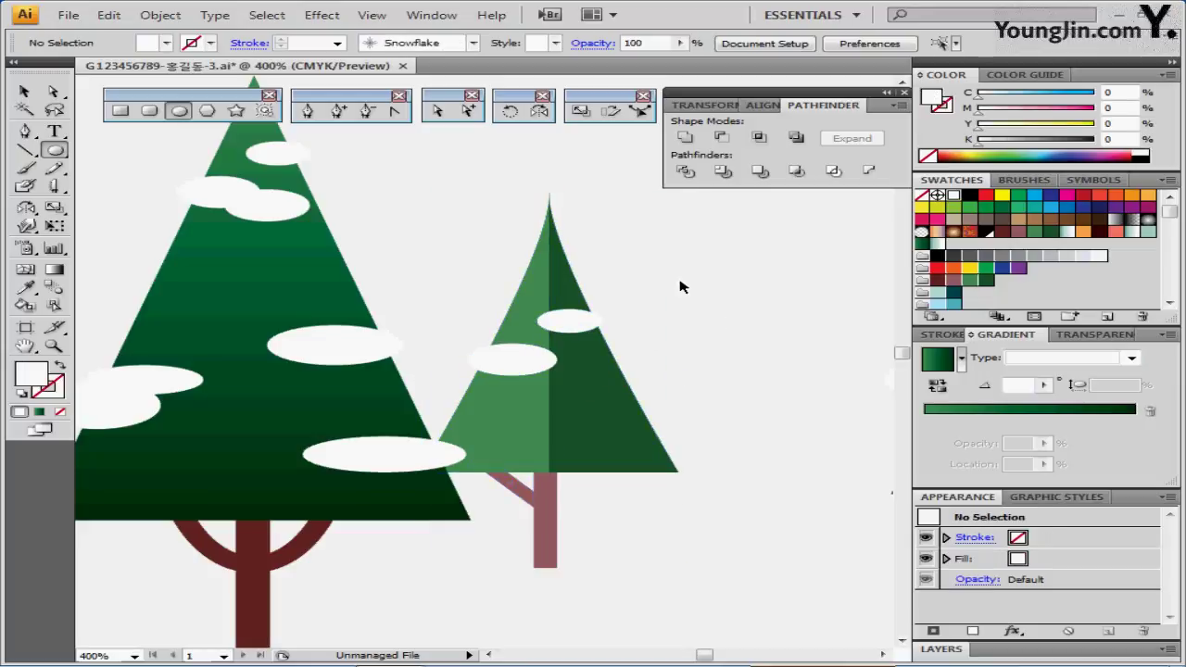
# Save both trees together as a Graphic symbol named 나무 and delete the original artwork
pyautogui.hotkey('ctrl', '-')
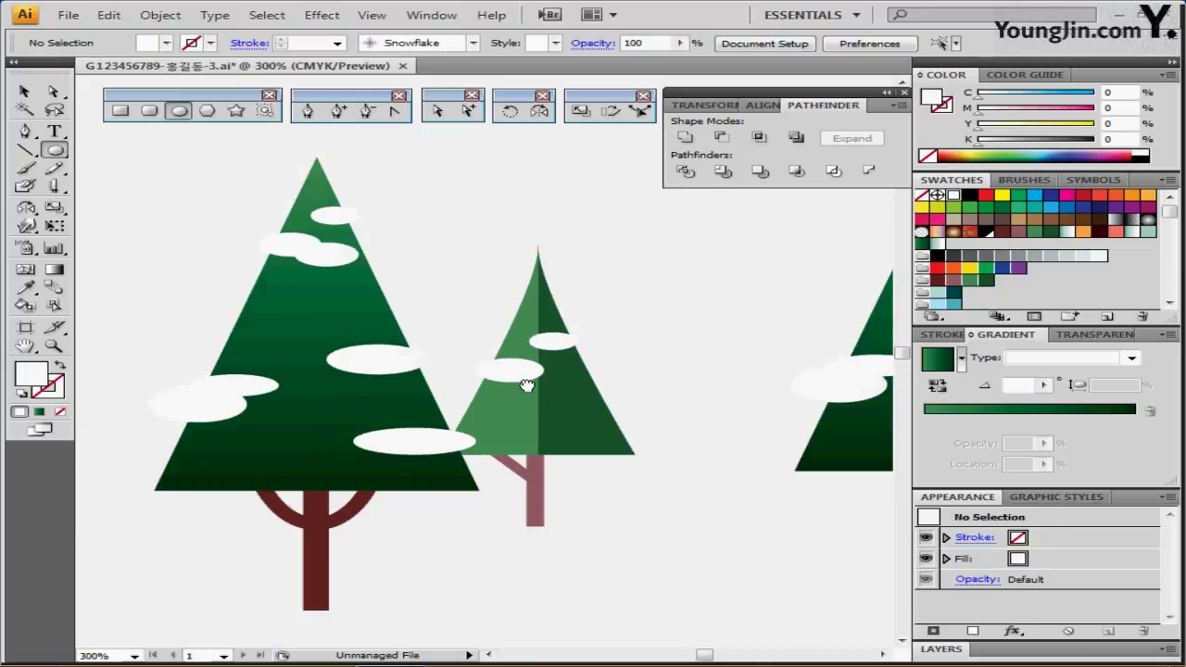
pyautogui.moveTo(202, 171); pyautogui.dragTo(727, 575)
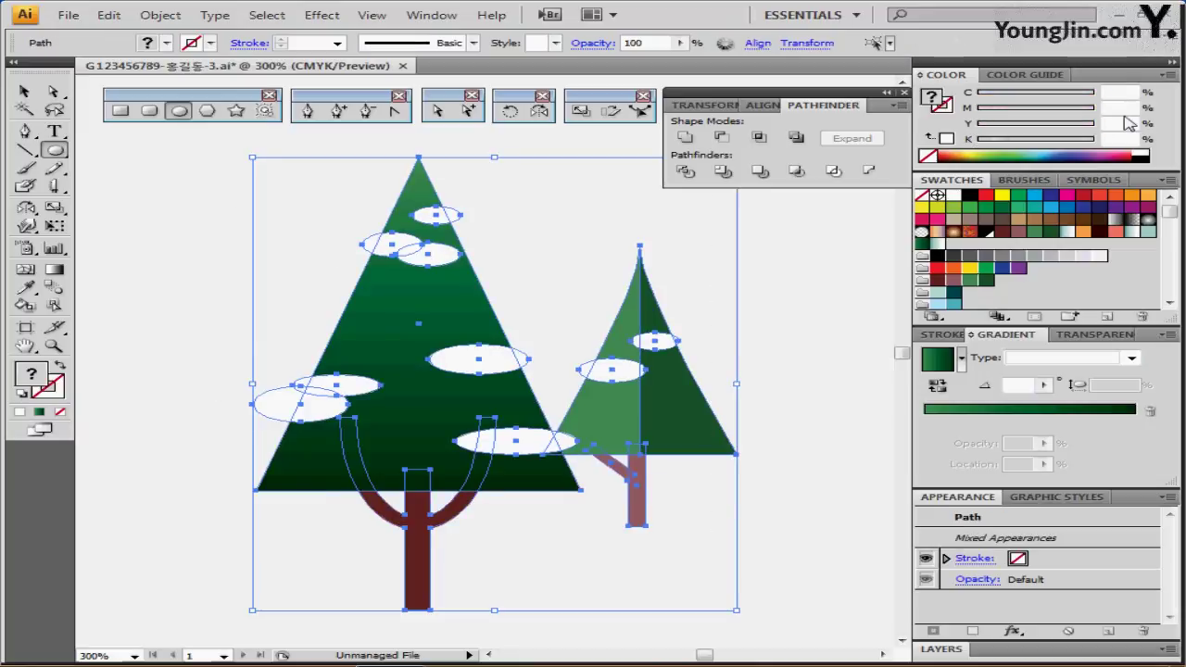
pyautogui.click(1093, 180)
pyautogui.click(1107, 316)
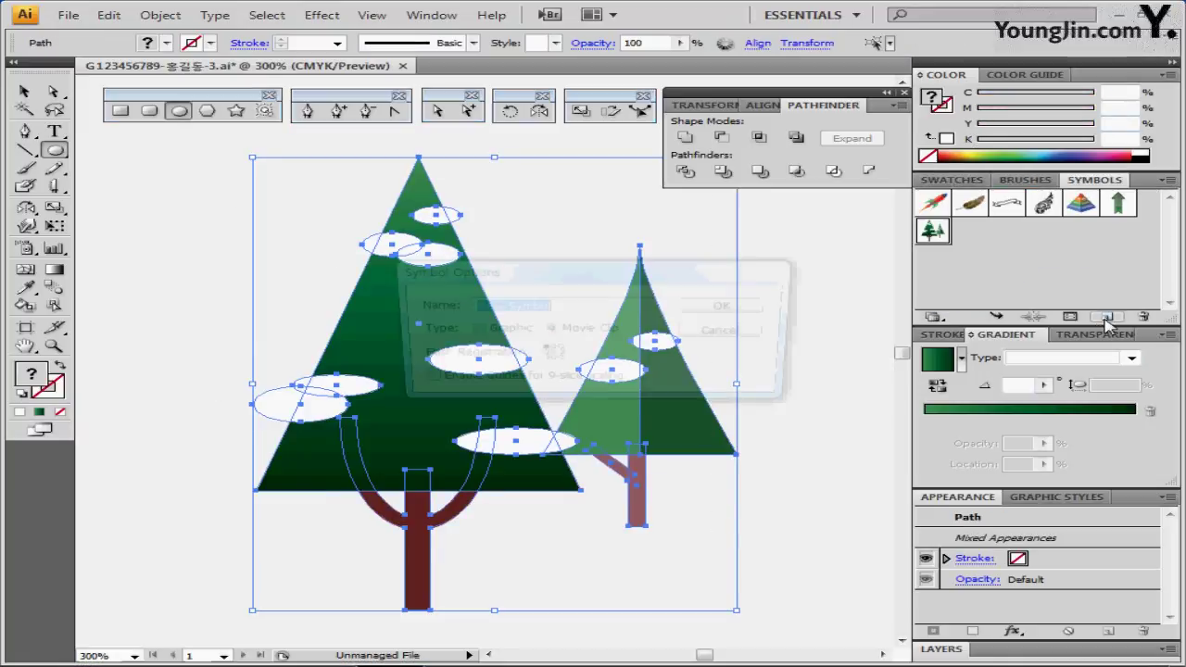
pyautogui.moveTo(527, 278); pyautogui.dragTo(439, 279)
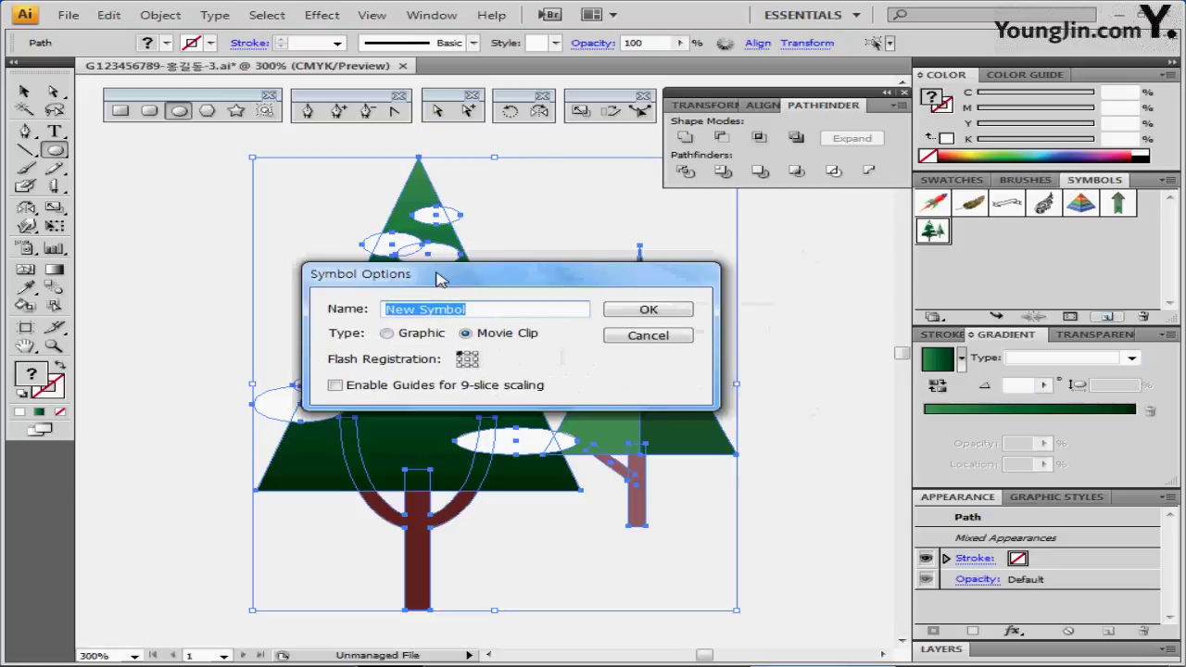
pyautogui.write('sk')
pyautogui.press('BackSpace')
pyautogui.press('BackSpace')
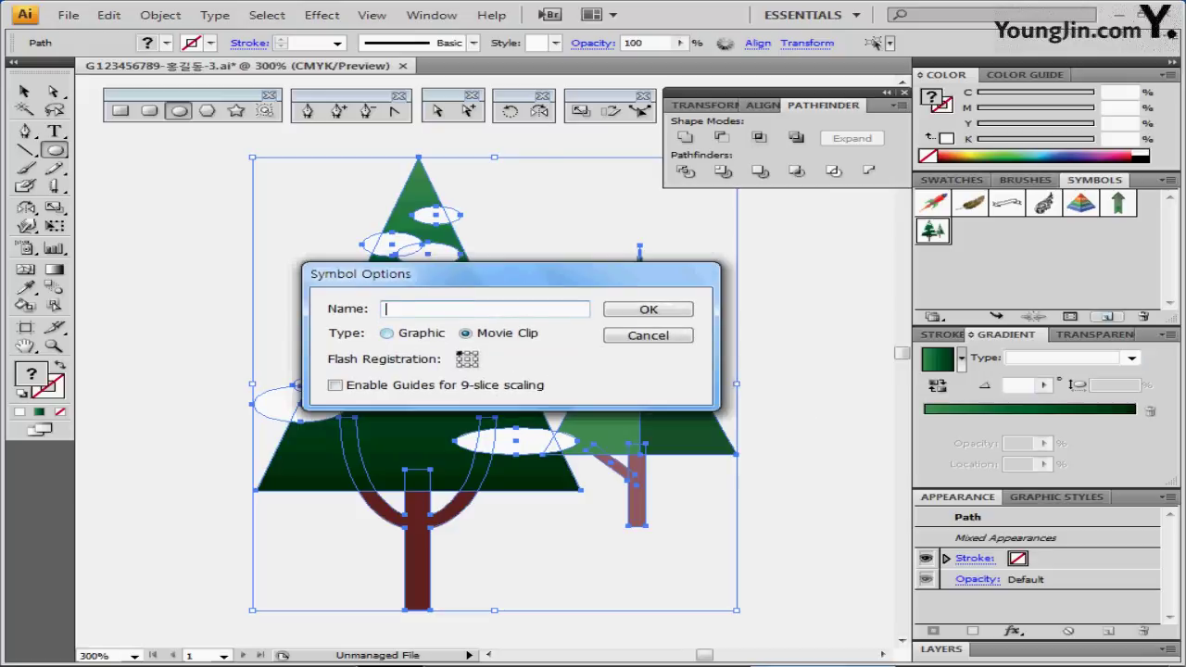
pyautogui.write('ㄴㅏㅁㅜ')
pyautogui.click(386, 333)
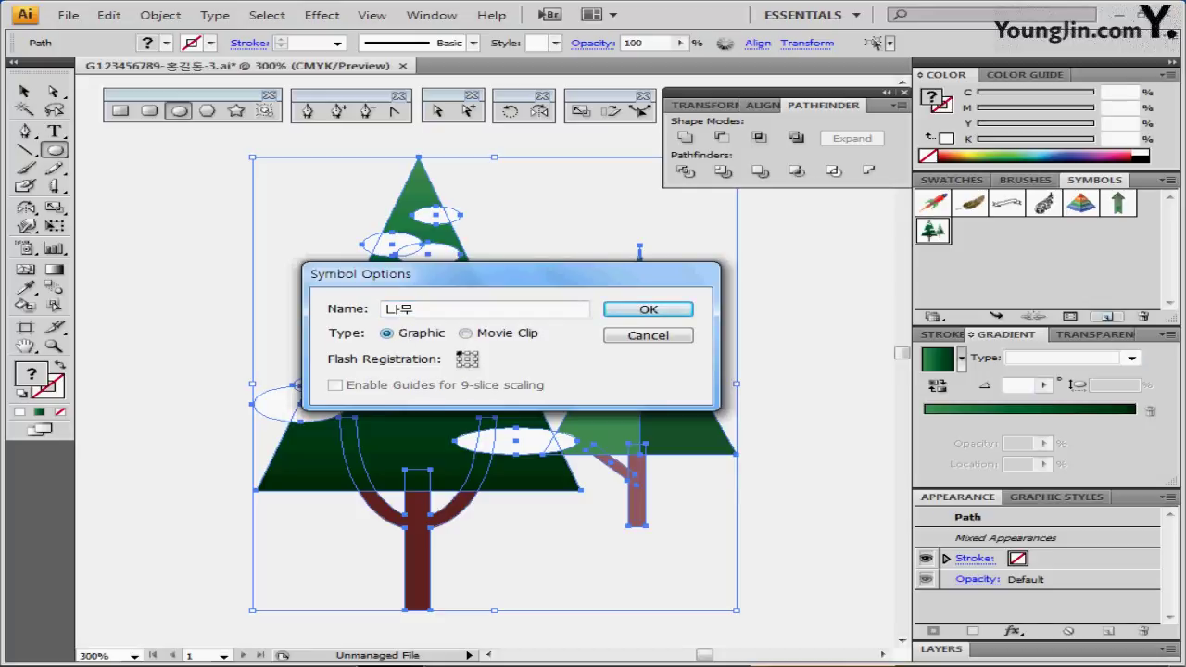
pyautogui.press('Return')
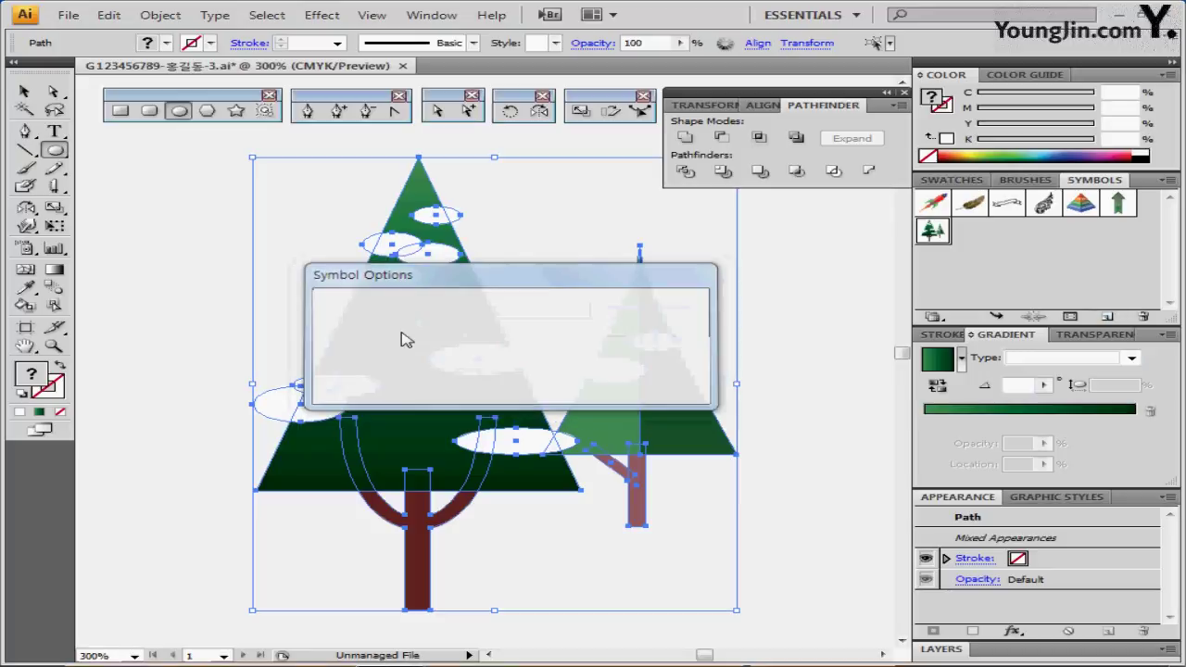
pyautogui.press('Delete')
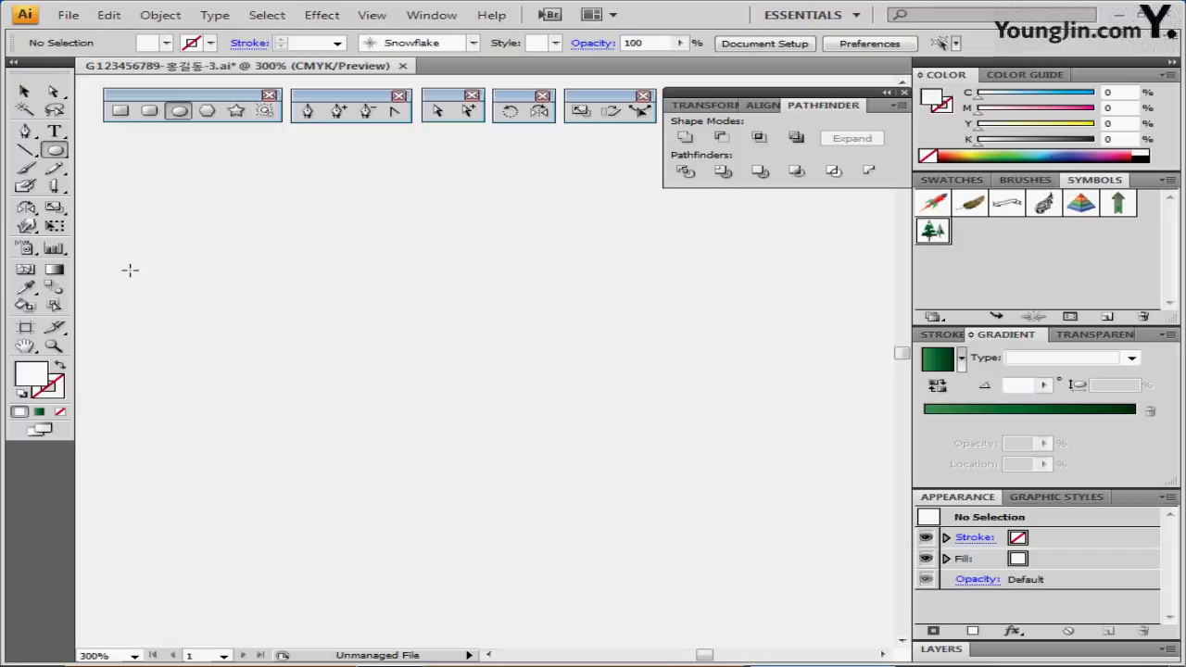
# Draw a 210 × 297 mm rectangle from the artboard's upper-left corner with a C=30 M=0 Y=20 K=0 fill and no stroke
pyautogui.doubleClick(24, 346)
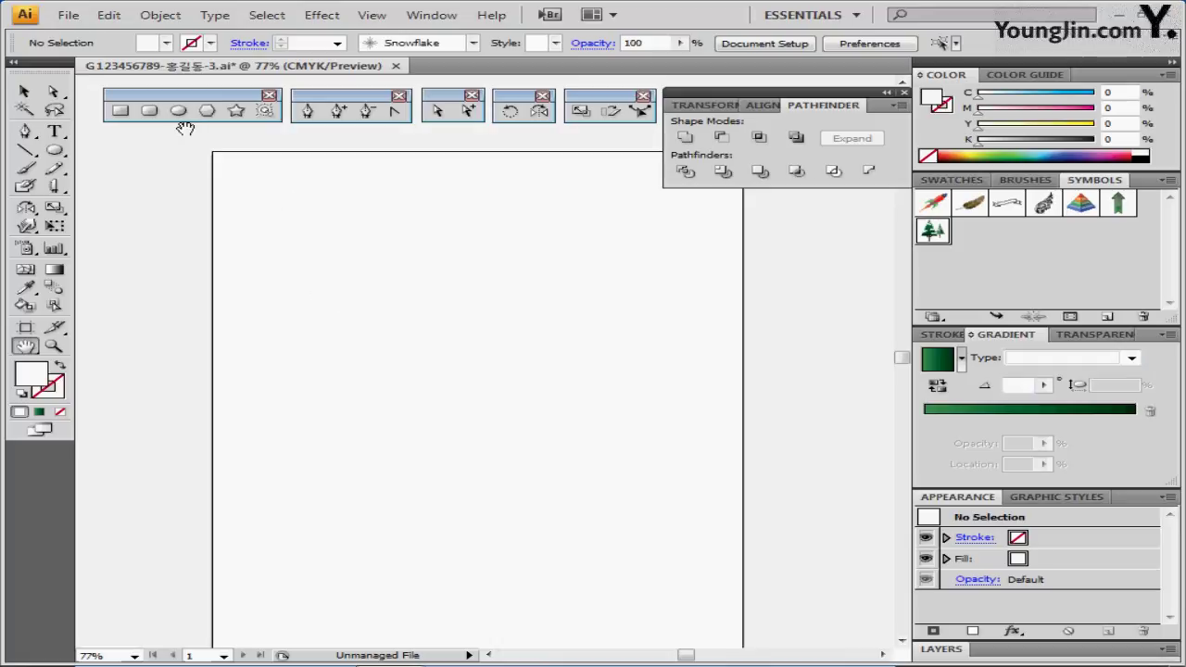
pyautogui.click(122, 112)
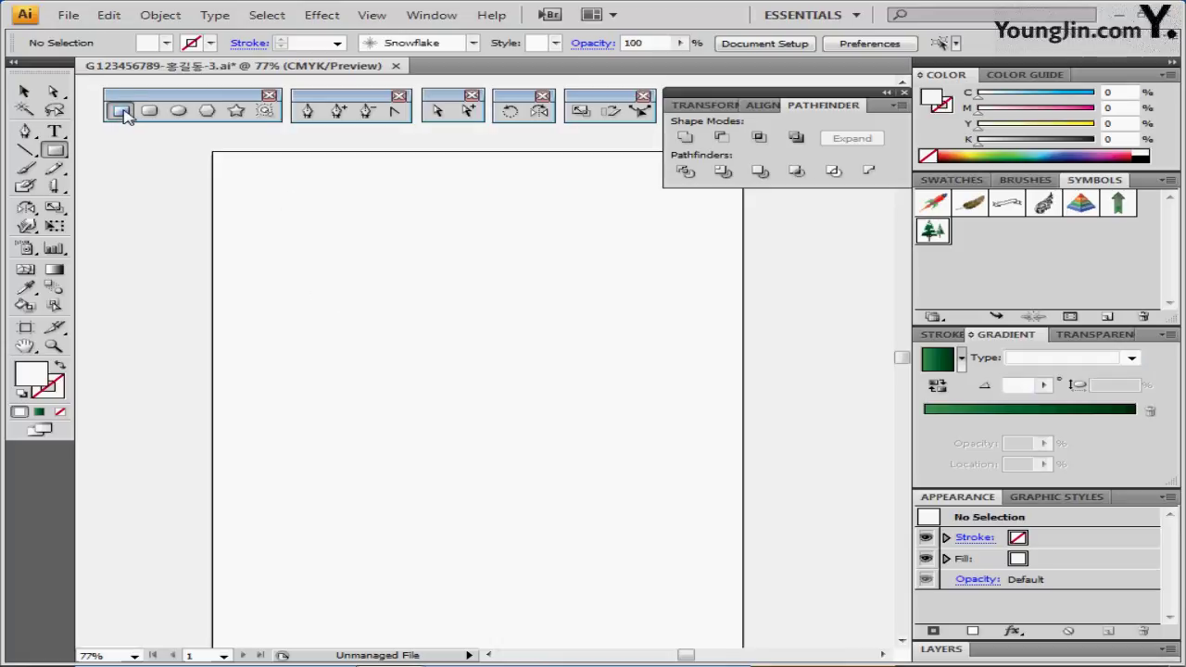
pyautogui.click(936, 180)
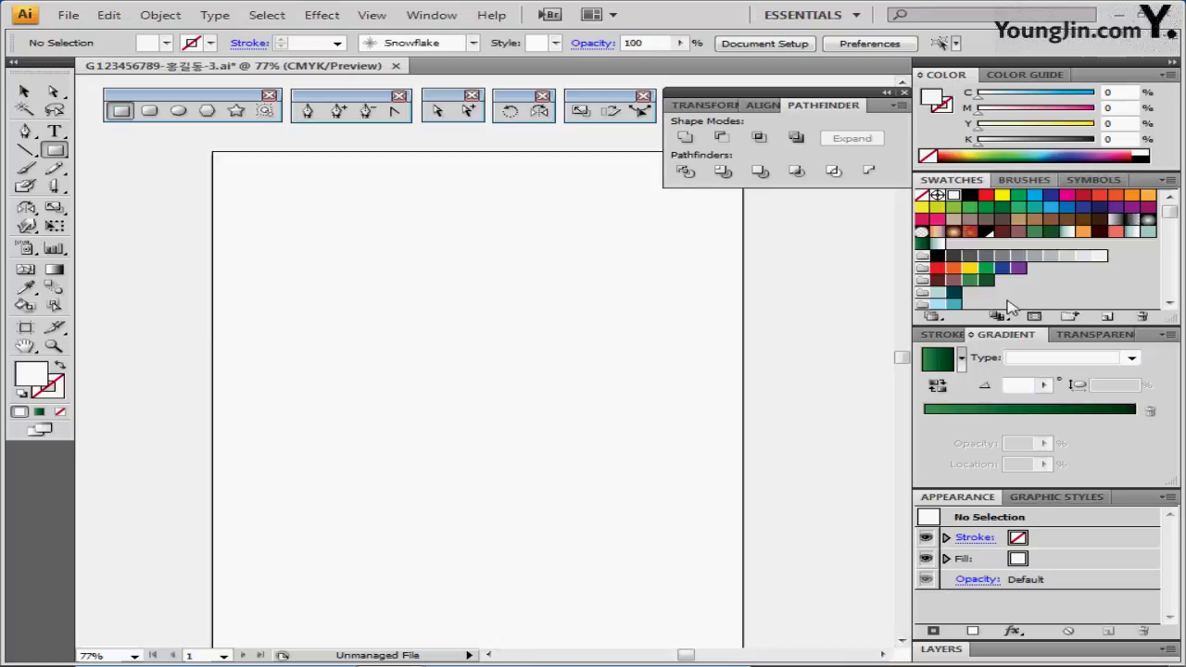
pyautogui.click(938, 293)
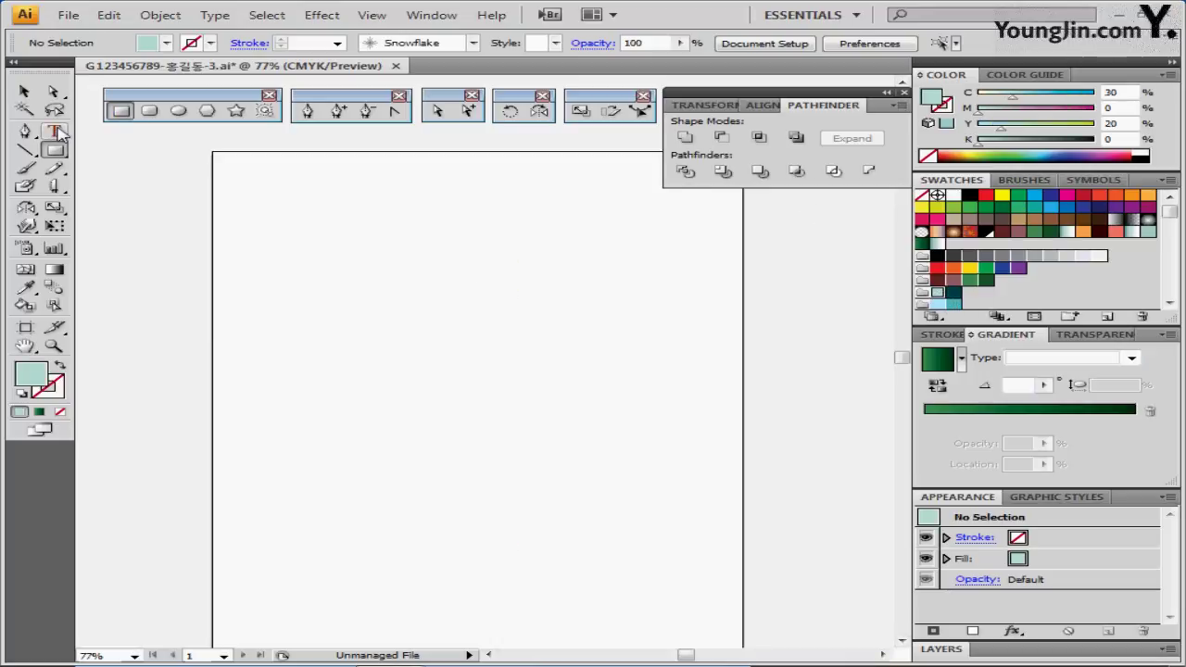
pyautogui.click(212, 148)
pyautogui.write('21')
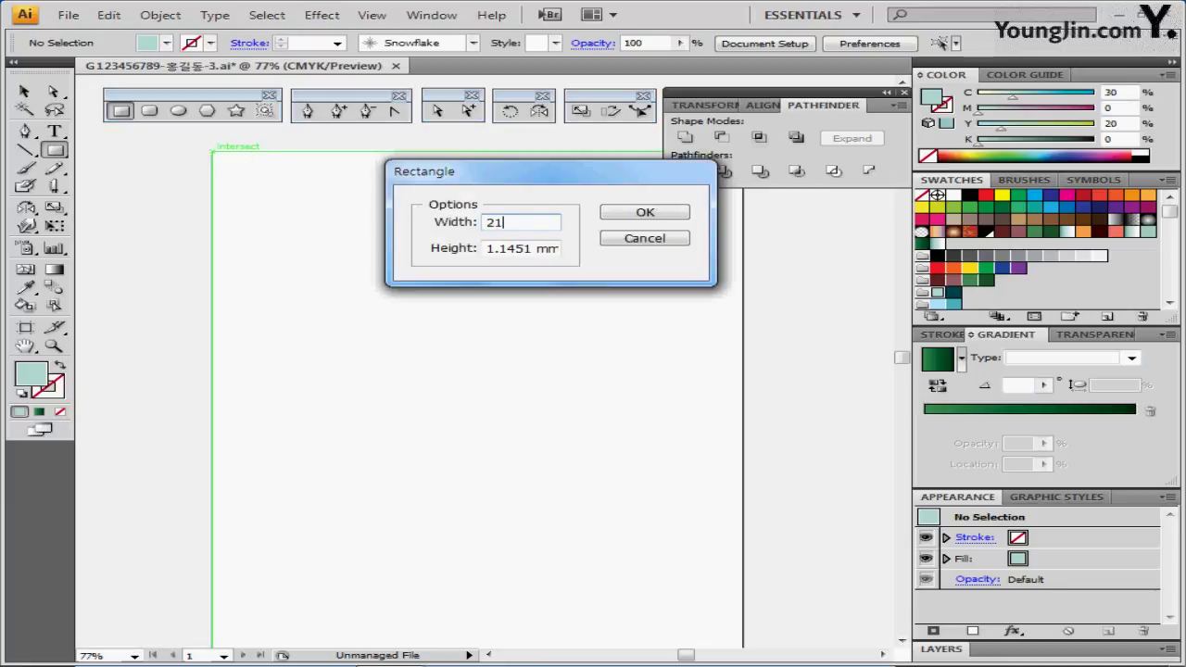
pyautogui.write('0')
pyautogui.press('Tab')
pyautogui.write('29')
pyautogui.press('Return')
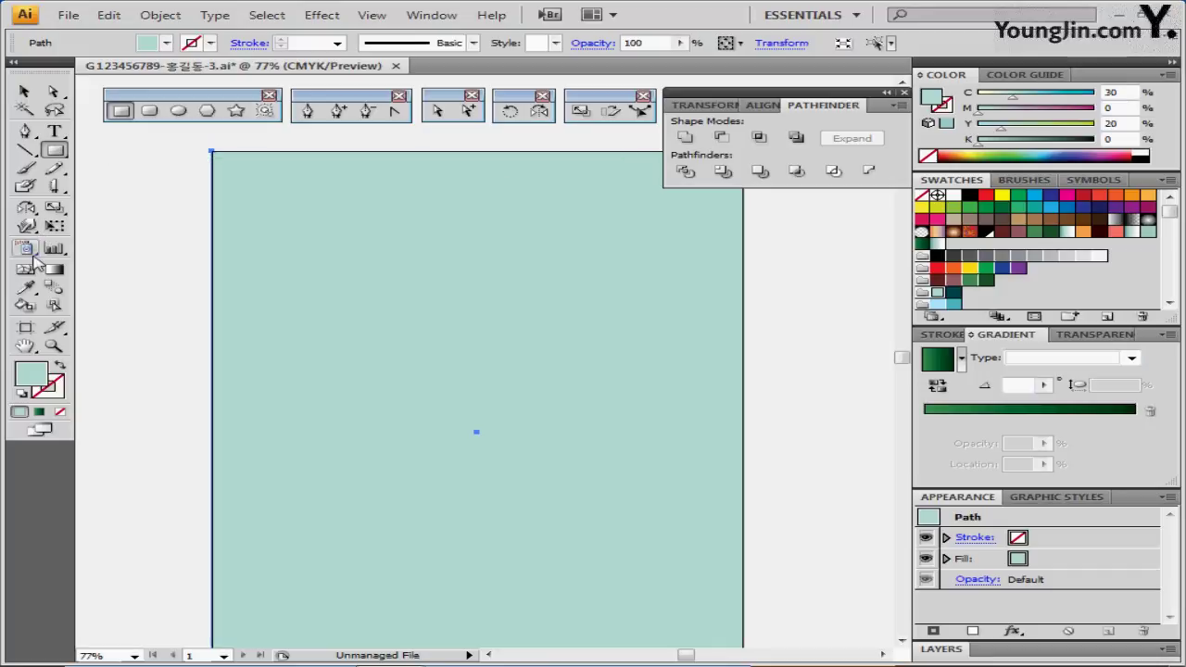
# Add a gradient mesh point near the background rectangle's upper-right corner and colour it C=70 M=0 Y=20 K=80
pyautogui.click(27, 271)
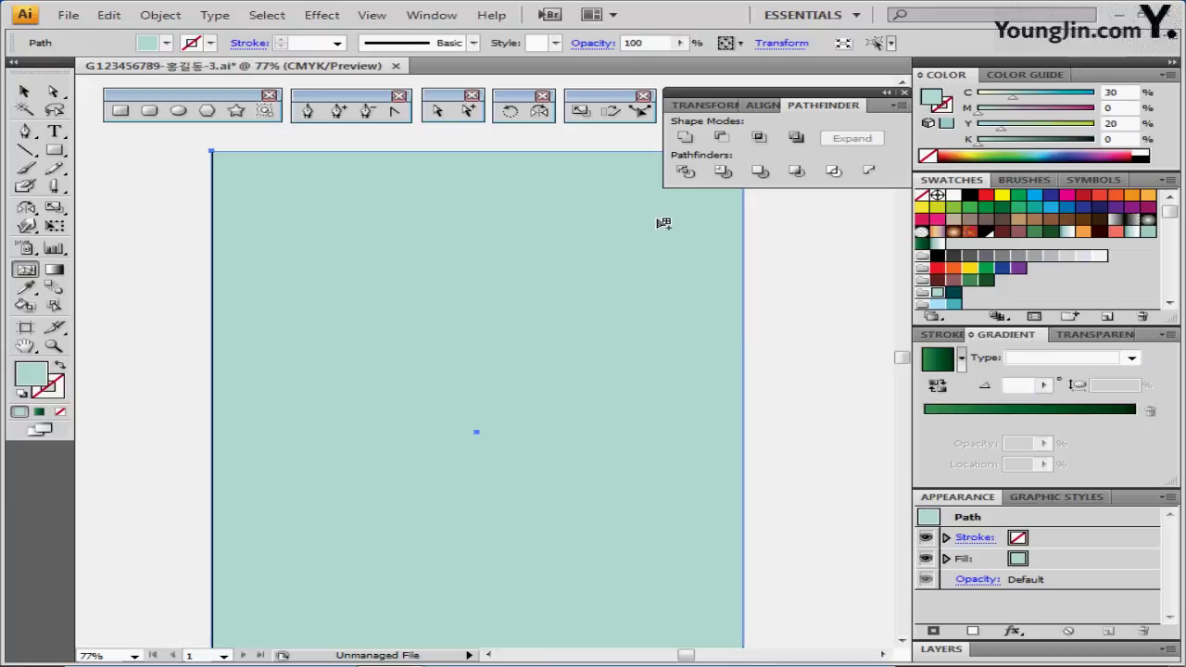
pyautogui.click(659, 219)
pyautogui.hotkey('ctrl', '-')
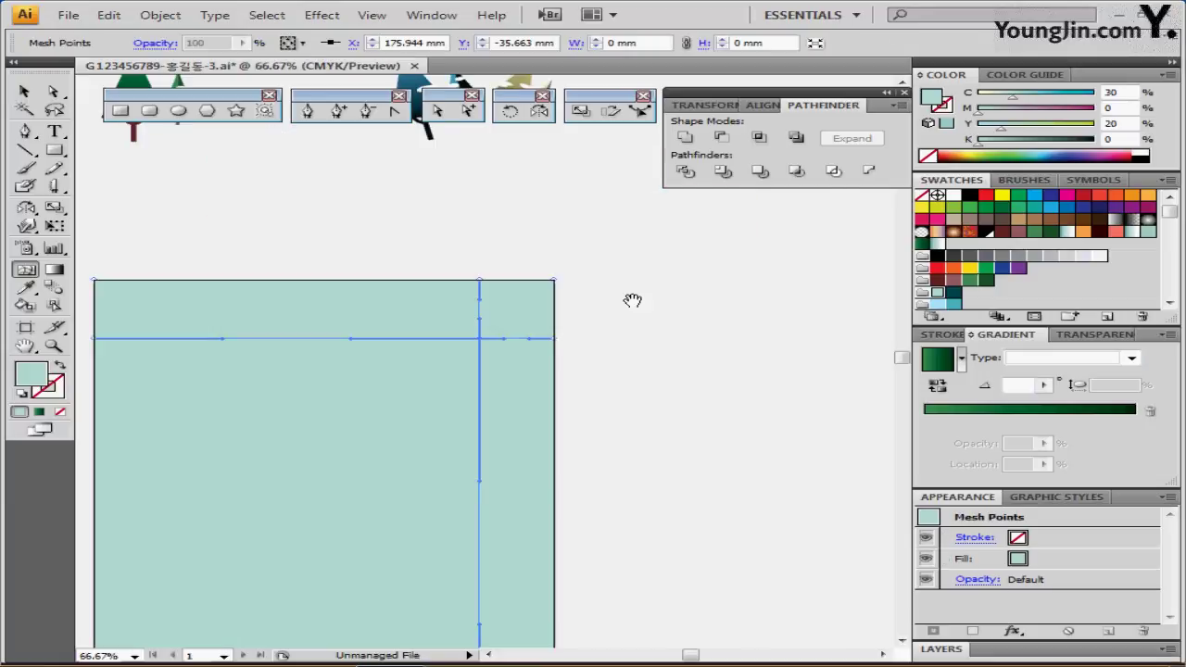
pyautogui.moveTo(617, 244); pyautogui.dragTo(628, 204)
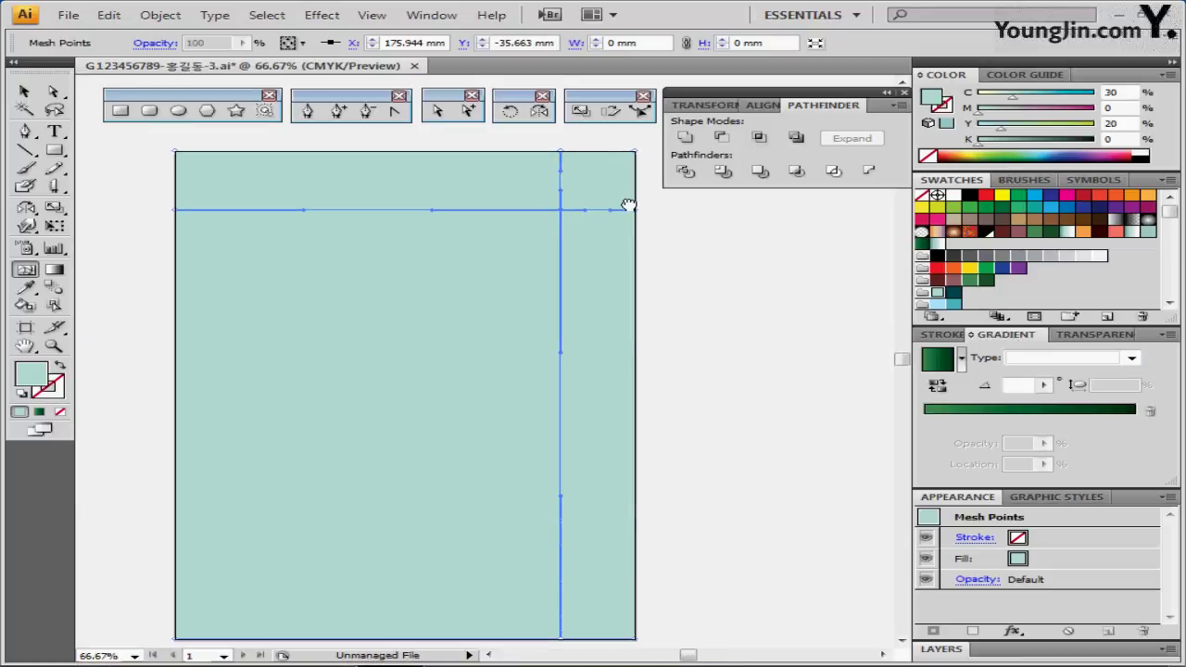
pyautogui.click(953, 294)
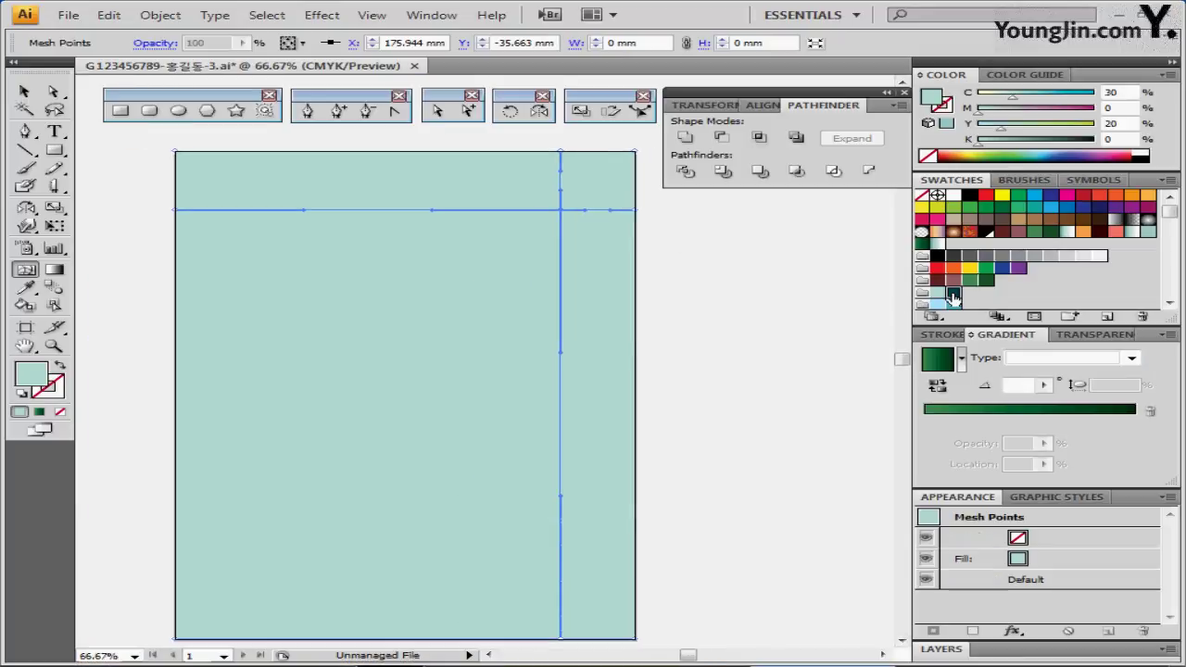
pyautogui.click(953, 295)
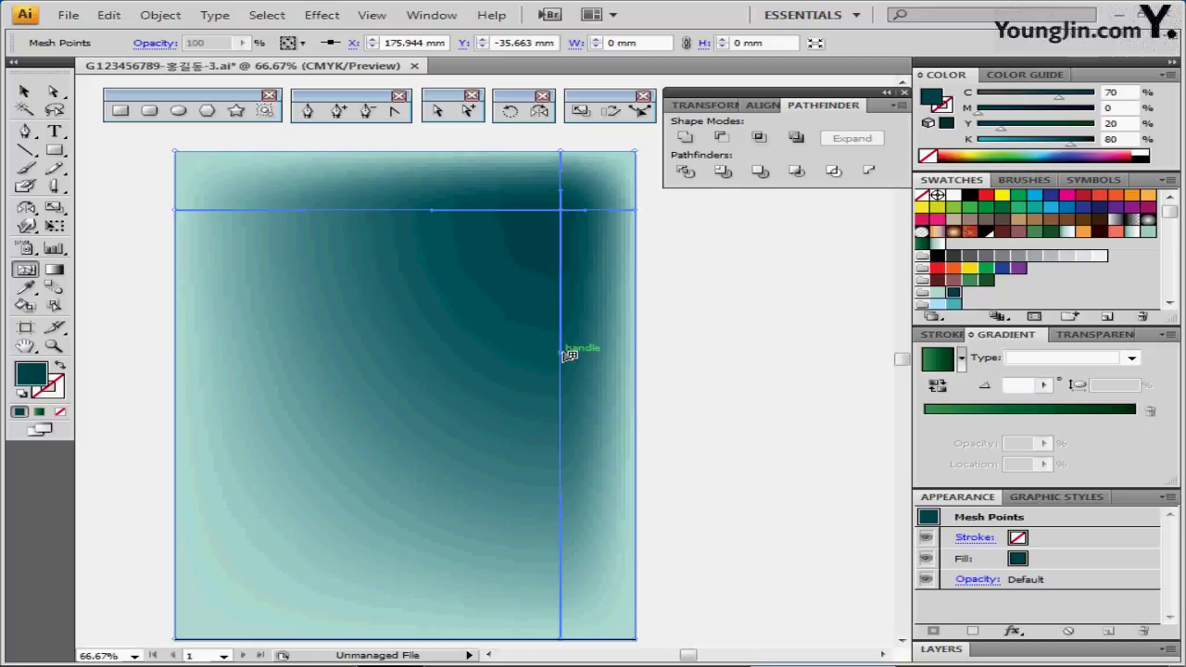
# Swing the mesh point's lower handle to the left to bend the vertical mesh line, and deselect the mesh
pyautogui.moveTo(563, 354); pyautogui.dragTo(381, 357)
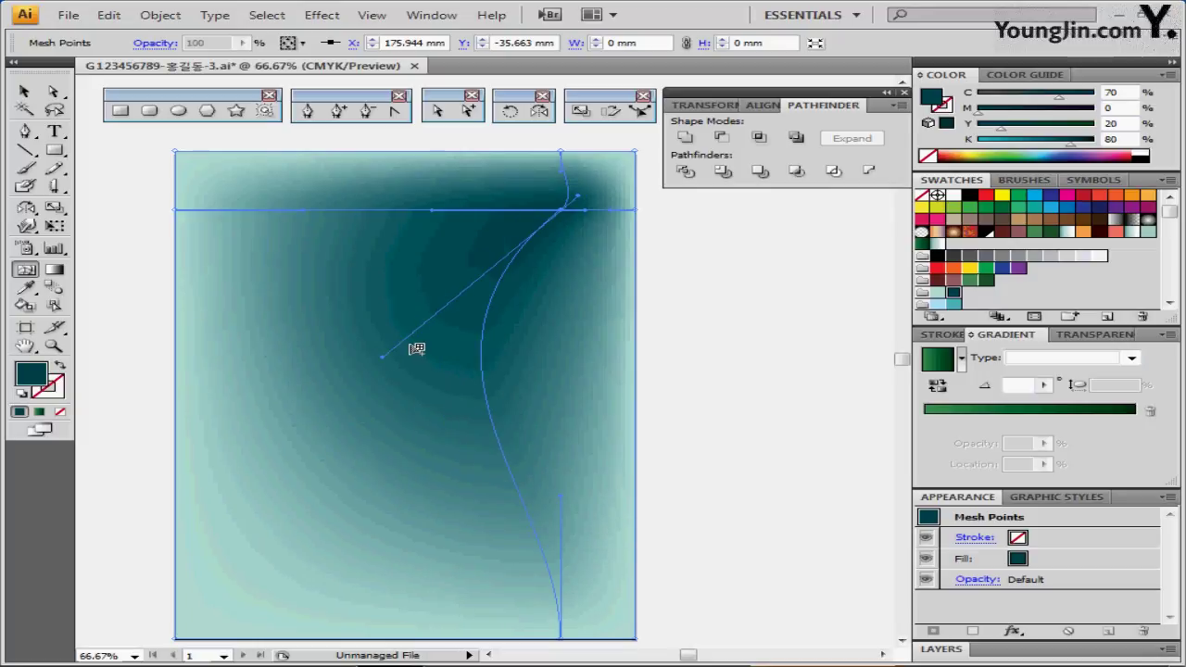
pyautogui.click(679, 339)
pyautogui.click(384, 431)
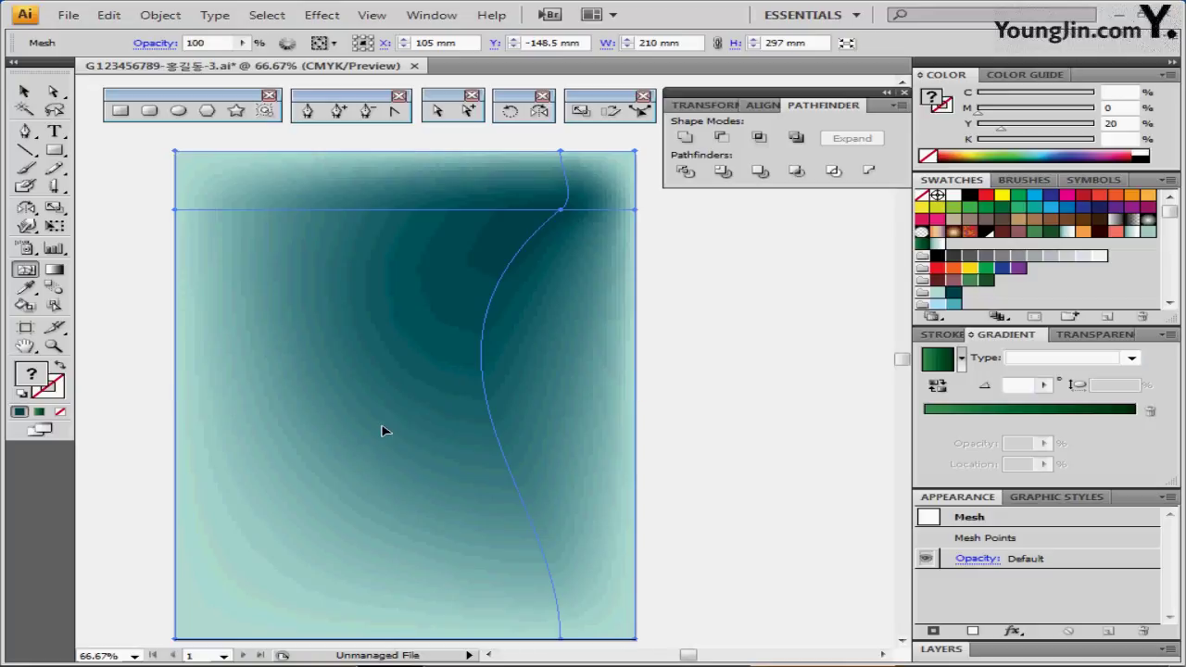
pyautogui.hotkey('ctrl', 'z')
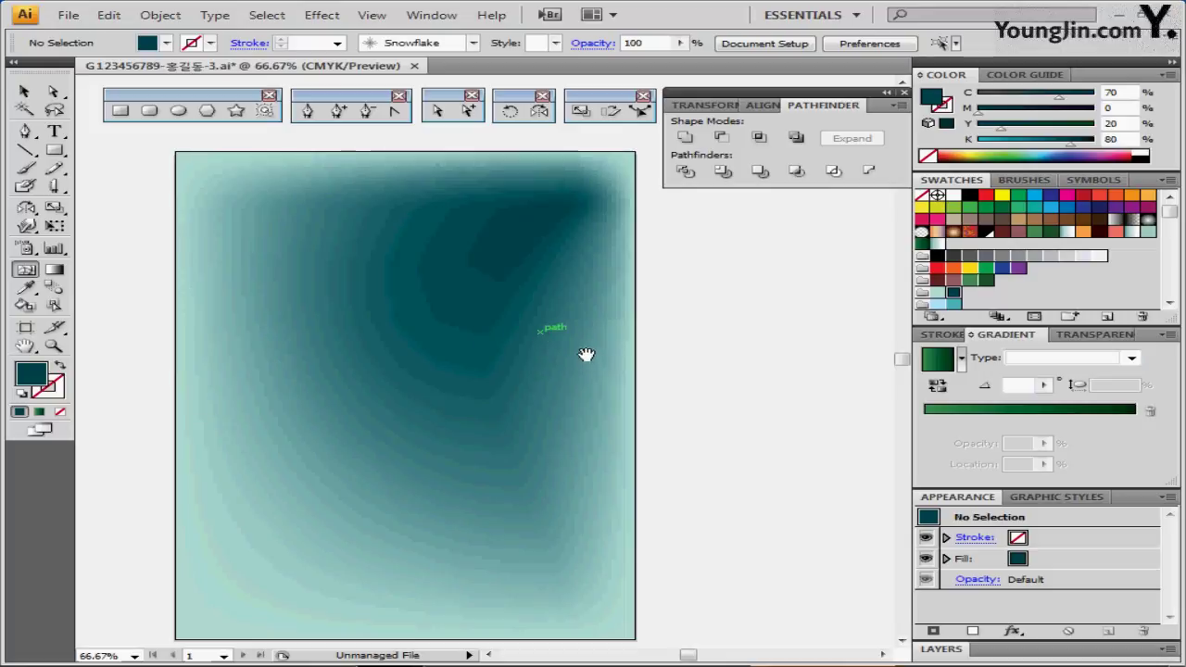
# Show the scenery guides and turn the mountain outline into a path with a 90° linear teal-to-white gradient and no stroke
pyautogui.moveTo(585, 352); pyautogui.dragTo(577, 333)
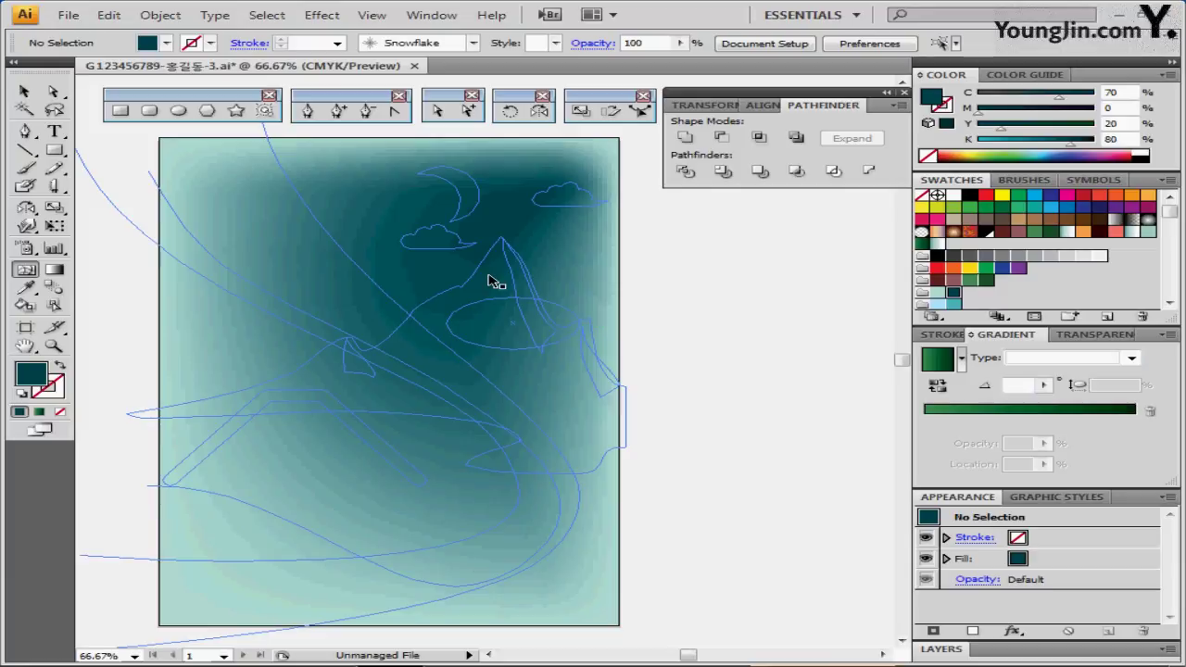
pyautogui.click(142, 421)
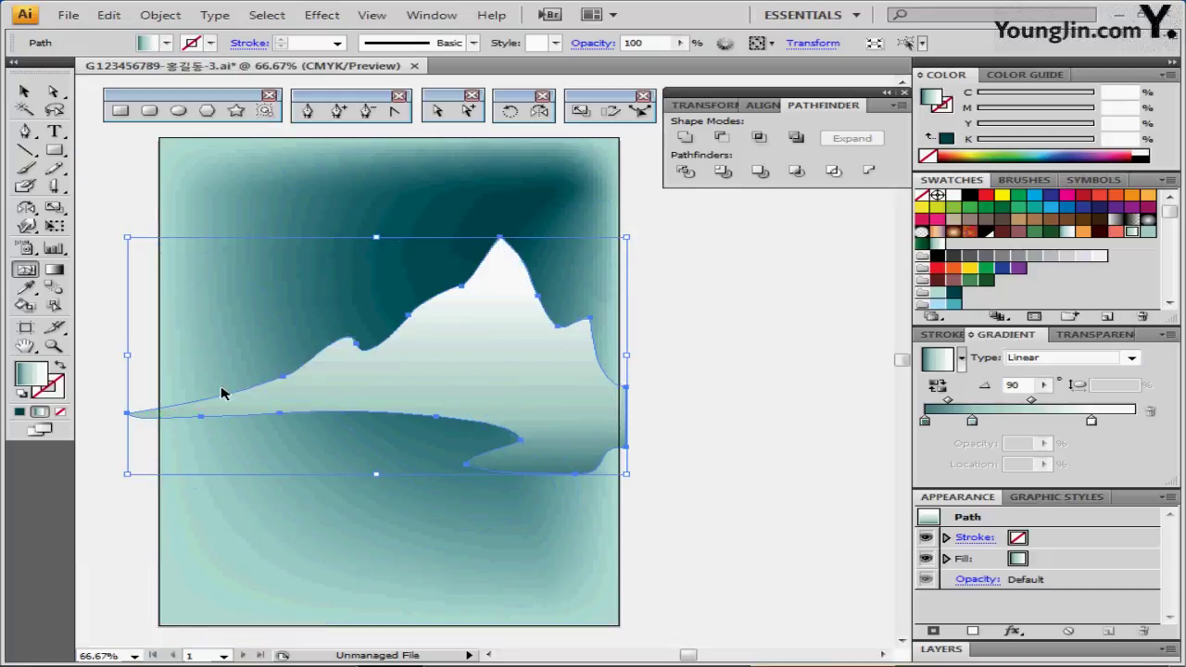
# Examine the colour values of the three gradient stops in the mountain's fill
pyautogui.press('ctrl')
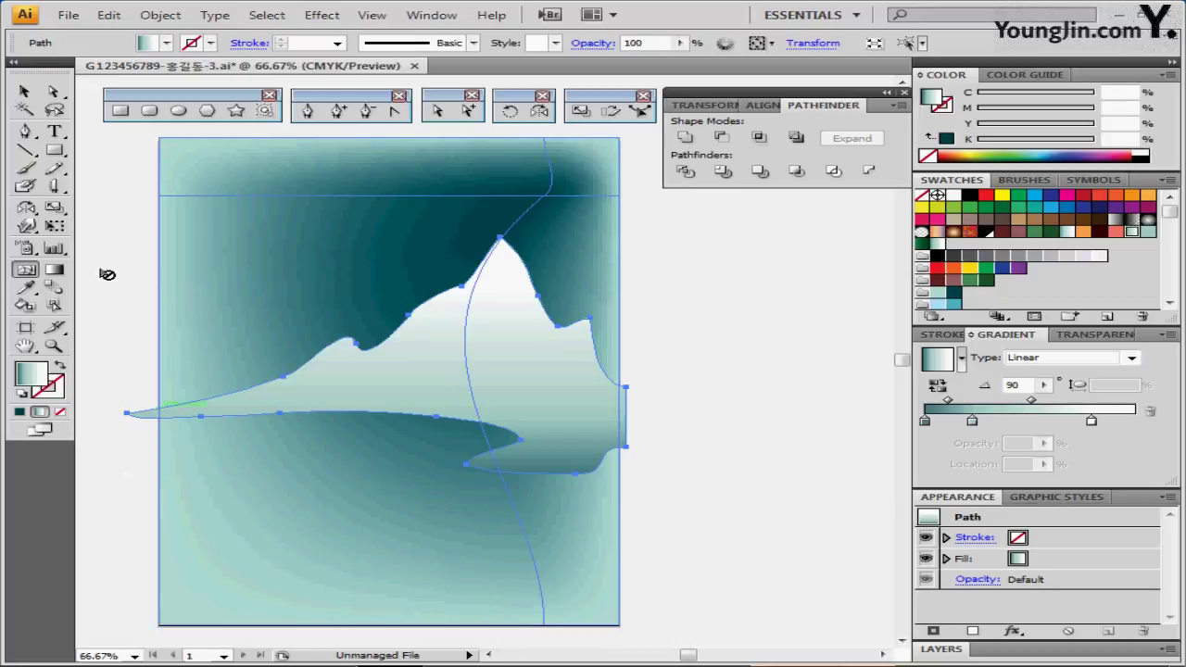
pyautogui.click(25, 131)
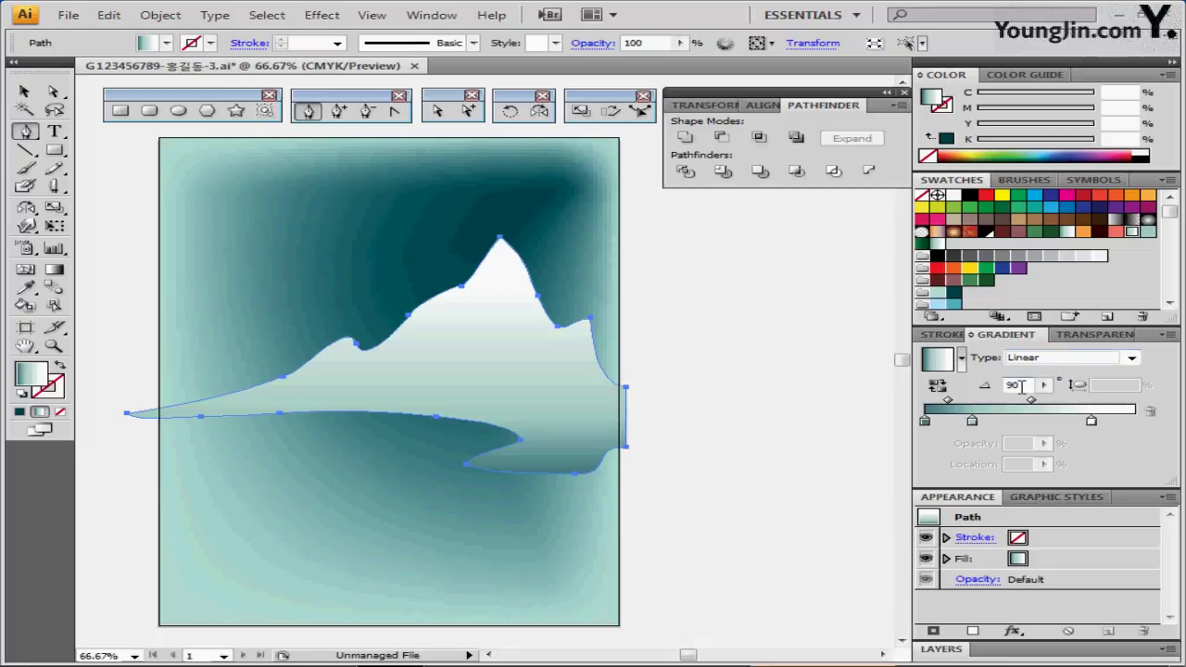
pyautogui.click(925, 421)
pyautogui.doubleClick(928, 423)
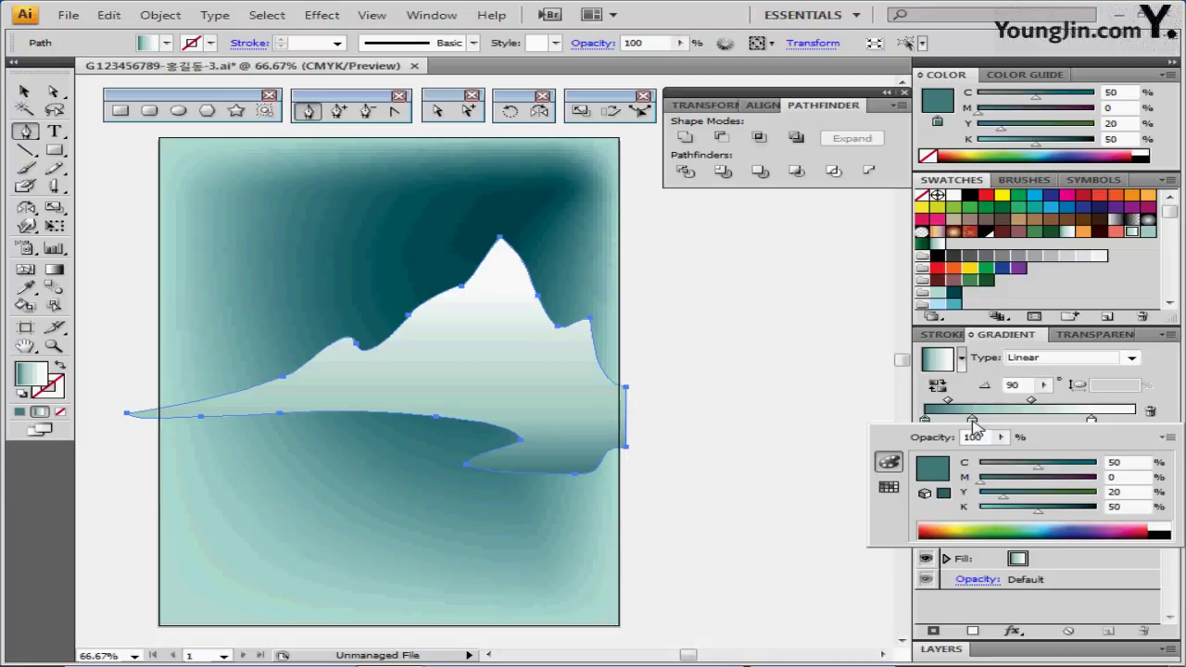
pyautogui.click(972, 421)
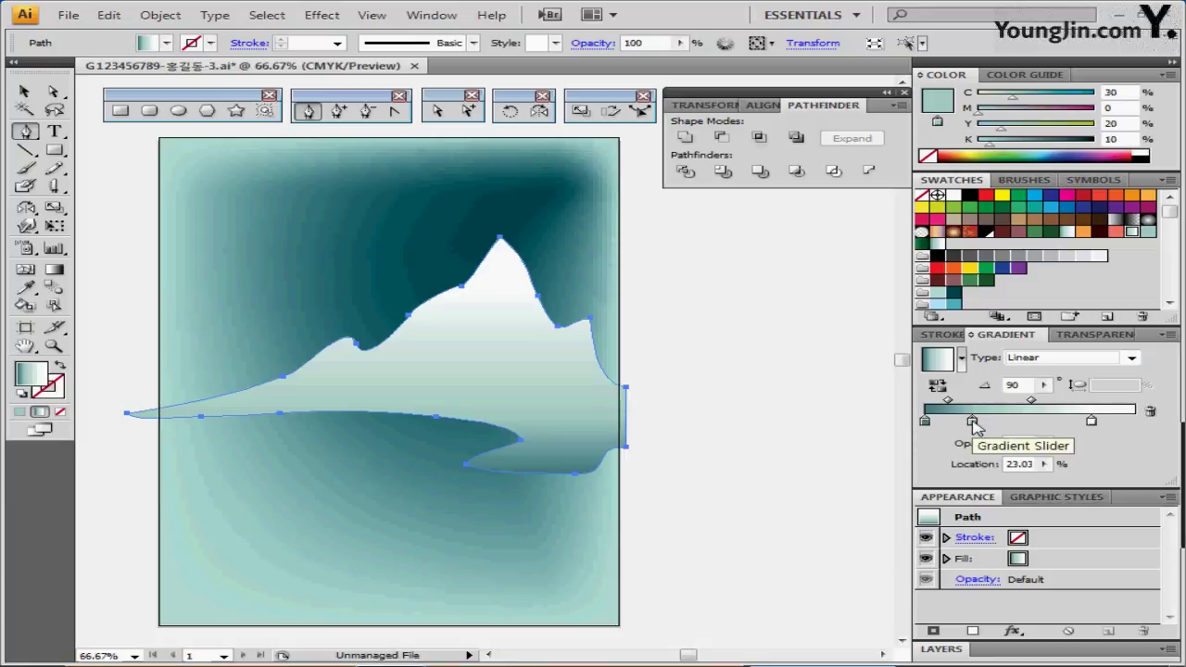
pyautogui.click(1092, 422)
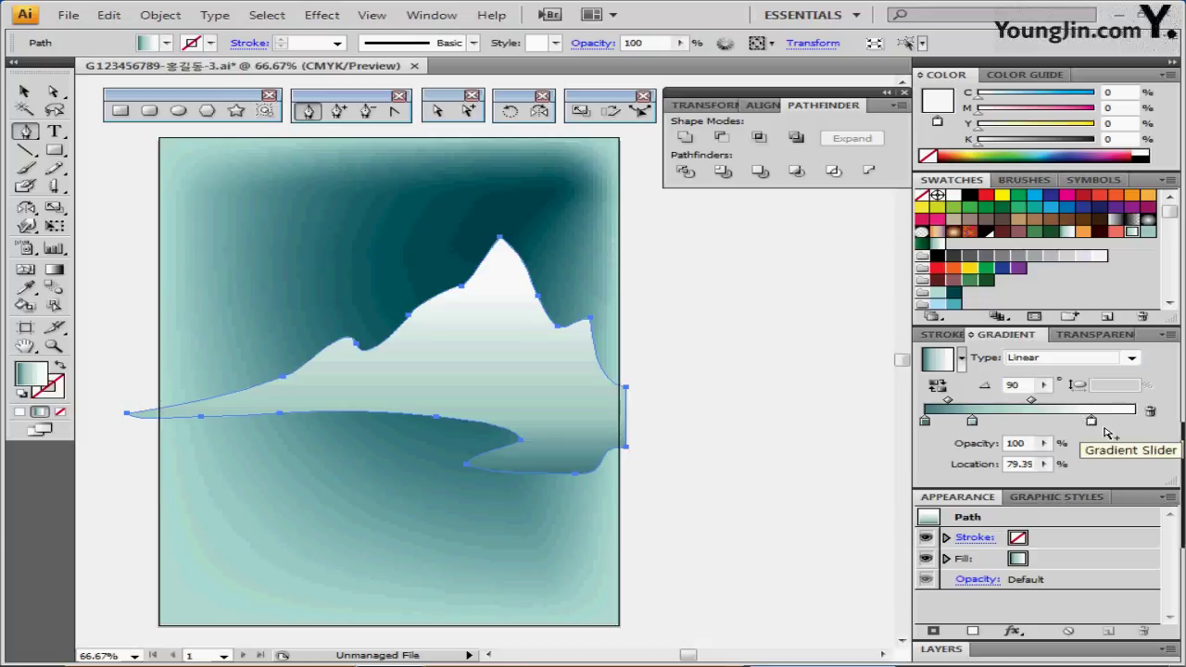
# Bring the three ridge shadow shapes in front of the mountain with a C=30 M=0 Y=20 K=10 fill, and deselect them
pyautogui.click(551, 430)
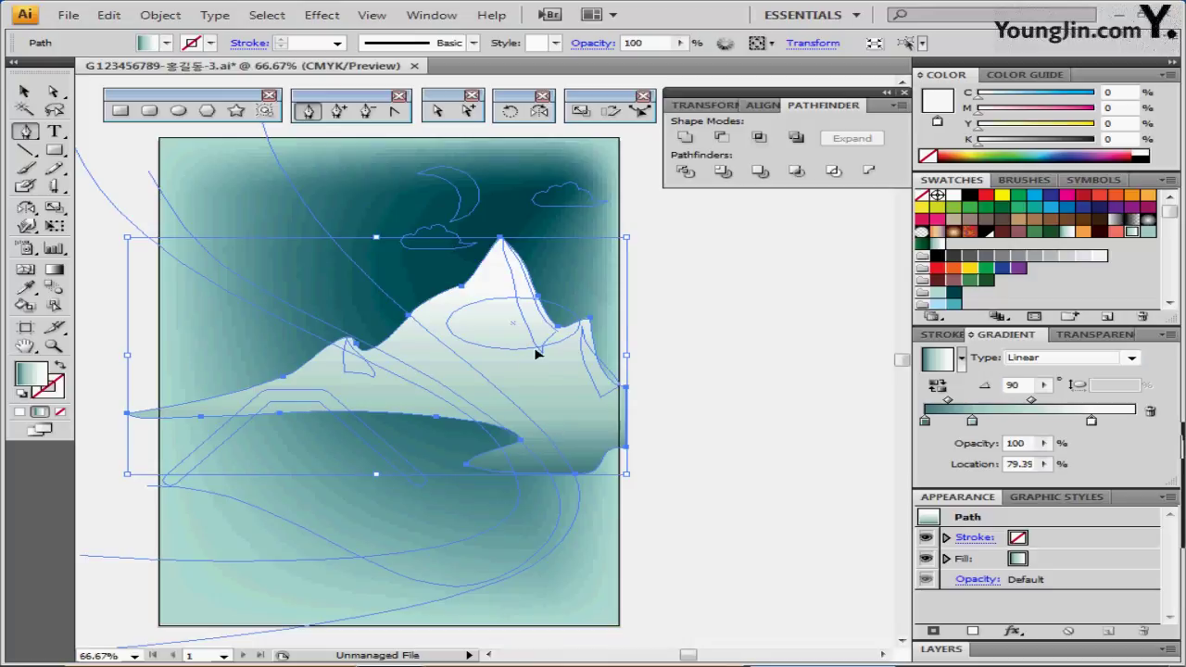
pyautogui.hotkey('ctrl', 'y')
pyautogui.click(563, 369)
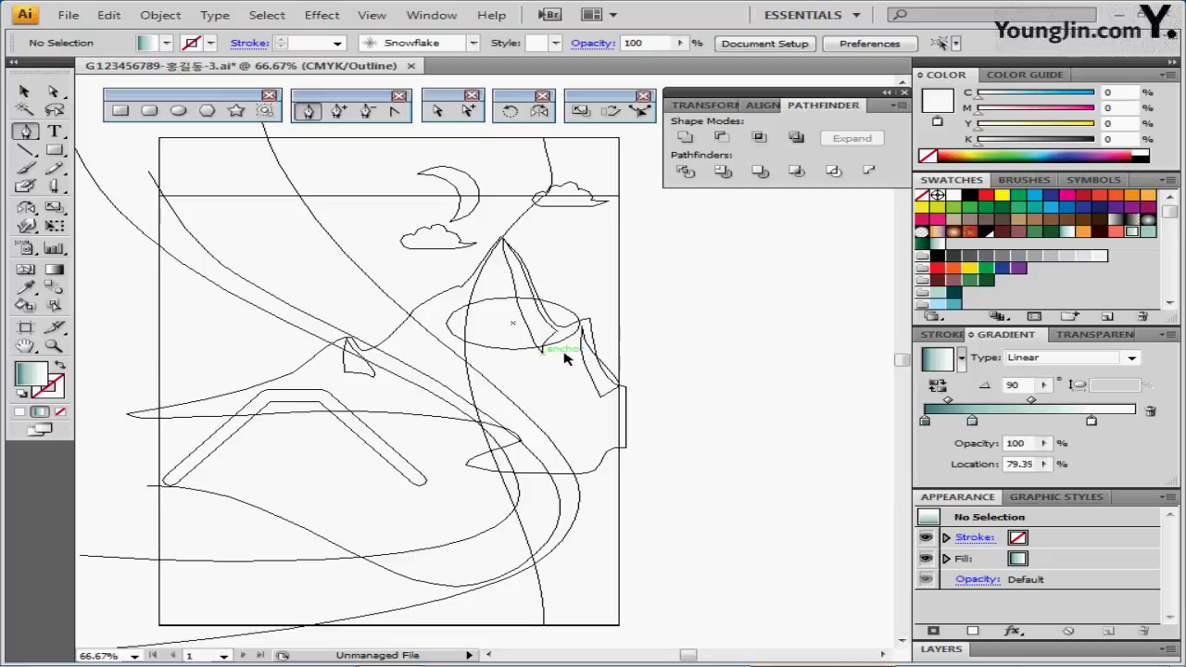
pyautogui.click(540, 353)
pyautogui.keyDown('shift'); pyautogui.click(597, 394); pyautogui.keyUp('shift')
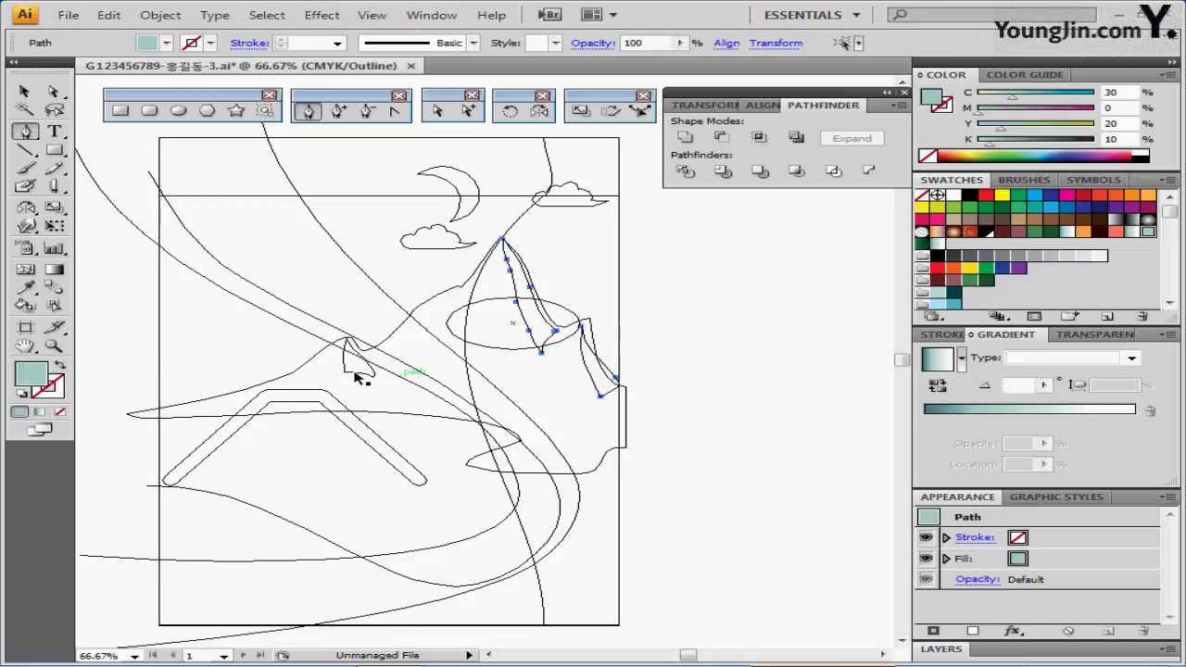
pyautogui.keyDown('shift'); pyautogui.click(350, 375); pyautogui.keyUp('shift')
pyautogui.hotkey('ctrl', 'y')
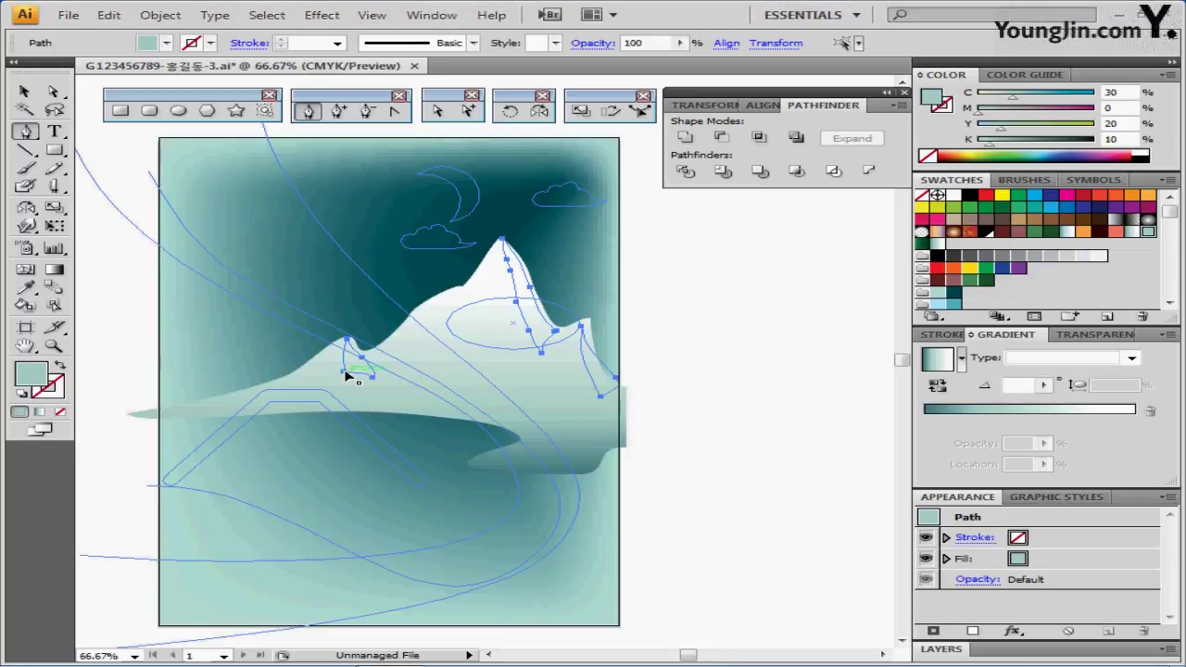
pyautogui.press('ctrl')
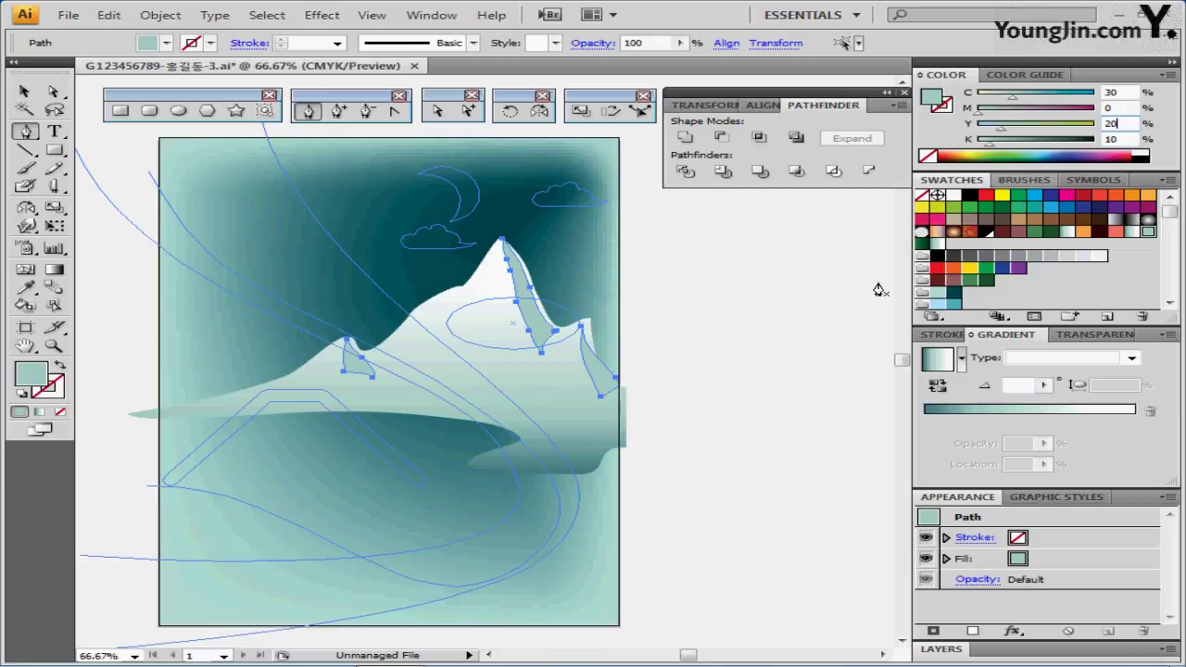
pyautogui.keyDown('ctrl'); pyautogui.click(716, 335); pyautogui.keyUp('ctrl')
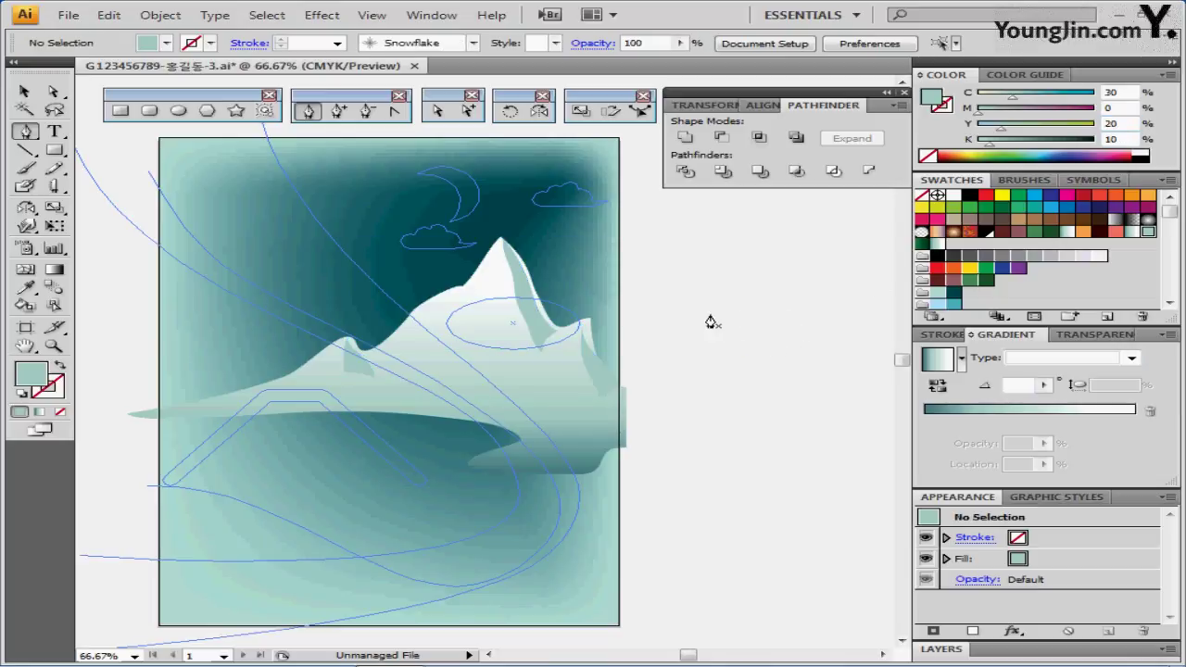
# Unite the circles, rectangle and curved tail of the cloud beside the artboard into a single shape
pyautogui.click(581, 209)
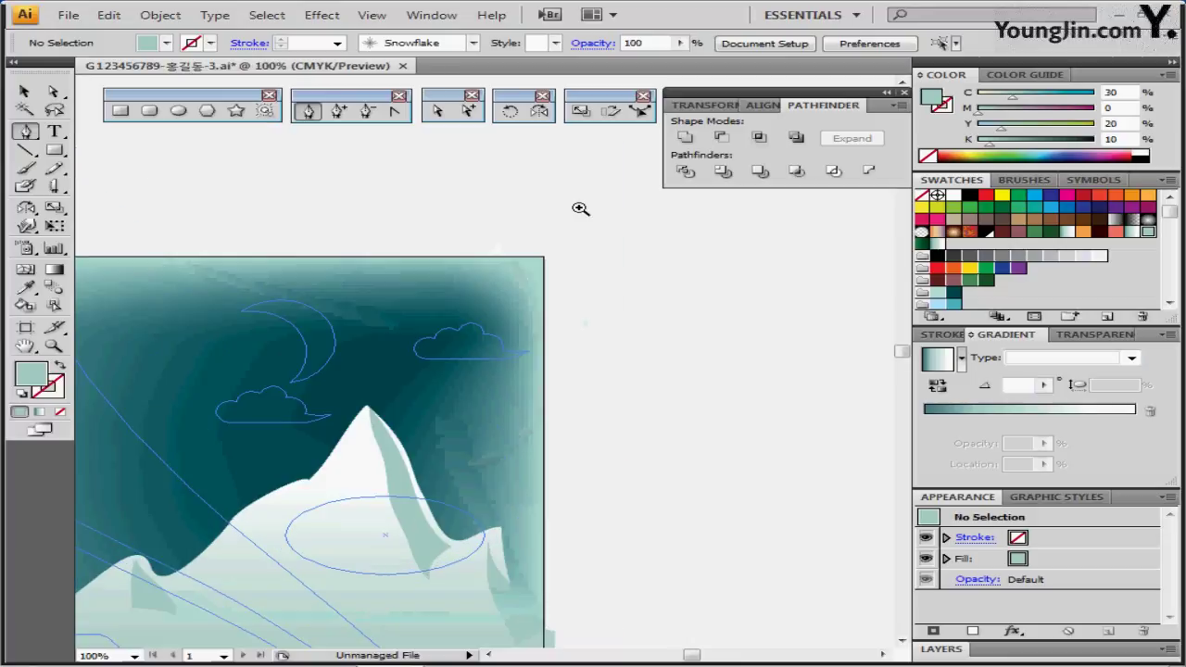
pyautogui.click(577, 220)
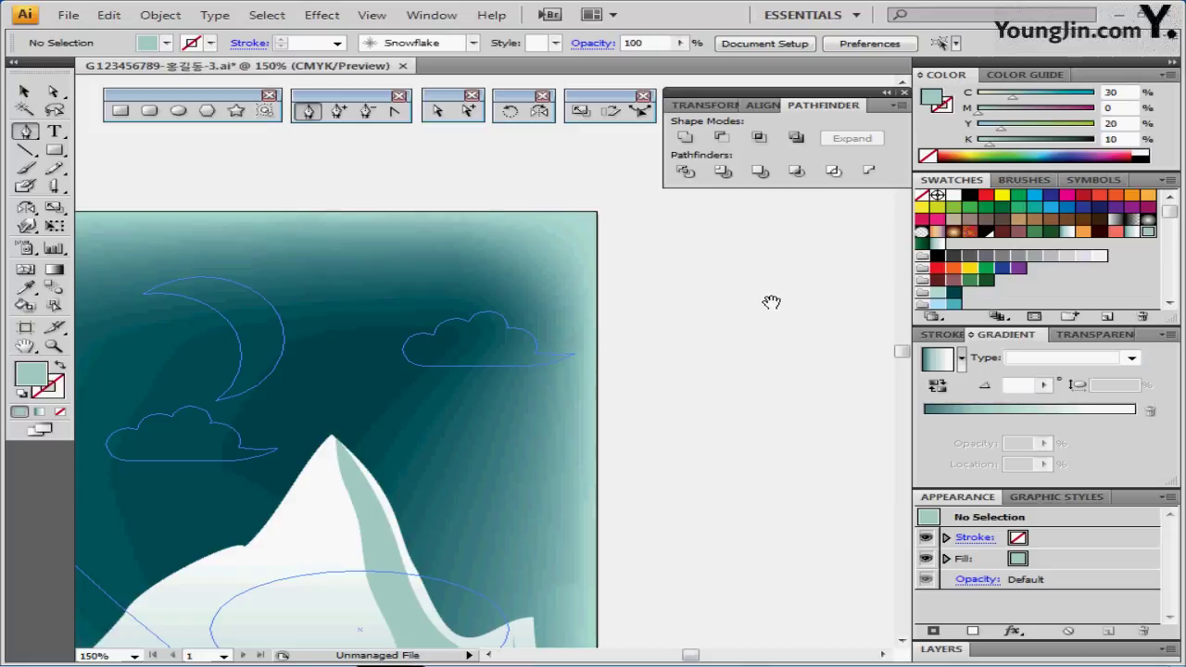
pyautogui.moveTo(771, 302); pyautogui.dragTo(599, 403)
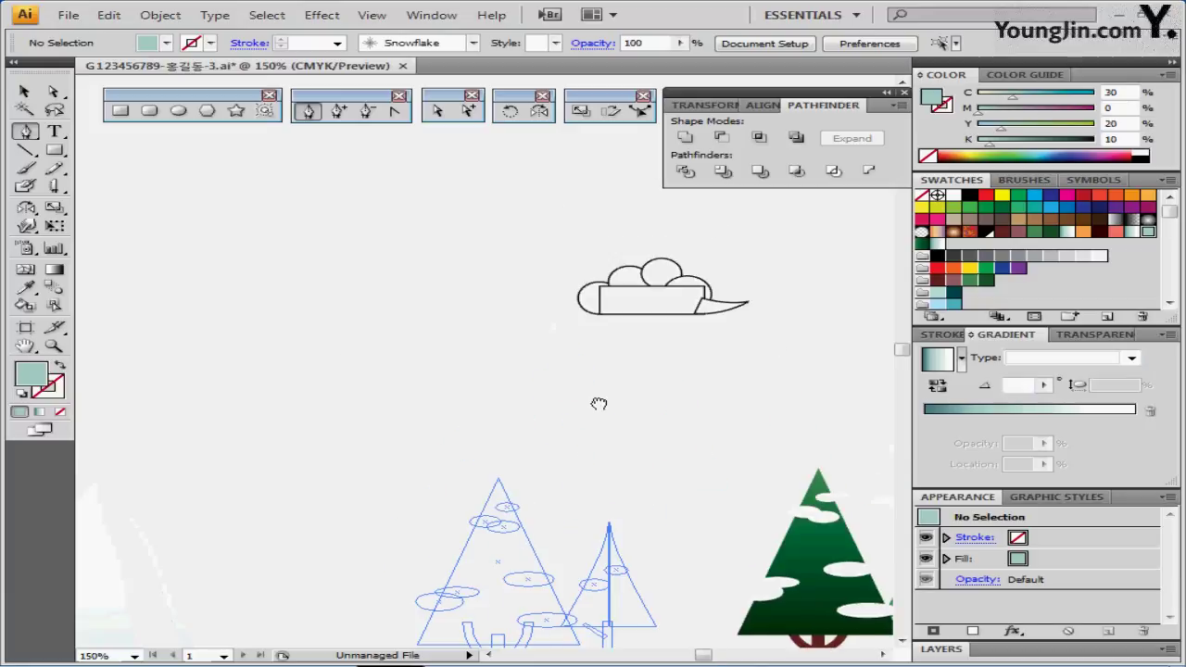
pyautogui.keyDown('ctrl'); pyautogui.click(582, 304); pyautogui.keyUp('ctrl')
pyautogui.moveTo(529, 336)
pyautogui.mouseDown()
pyautogui.moveTo(58, 382)
pyautogui.moveTo(780, 334)
pyautogui.moveTo(824, 320)
pyautogui.moveTo(463, 339)
pyautogui.moveTo(786, 389)
pyautogui.moveTo(798, 316)
pyautogui.moveTo(439, 429)
pyautogui.moveTo(459, 443)
pyautogui.mouseUp()
pyautogui.moveTo(437, 516); pyautogui.dragTo(516, 392)
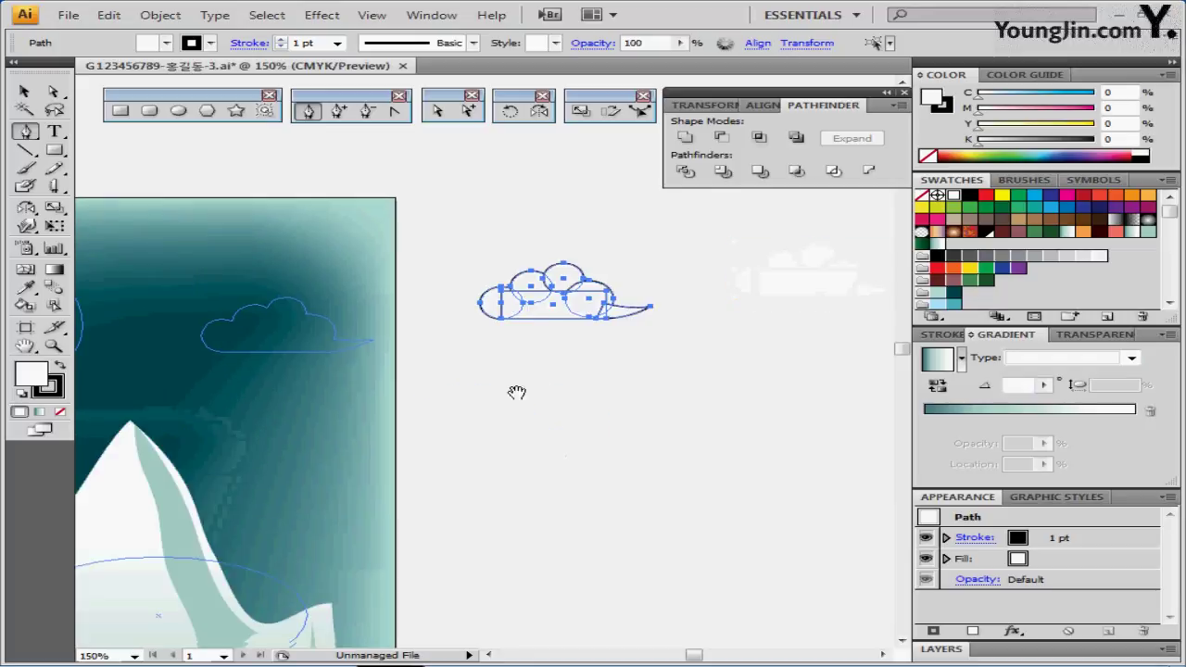
pyautogui.click(556, 375)
pyautogui.hotkey('ctrl', '=')
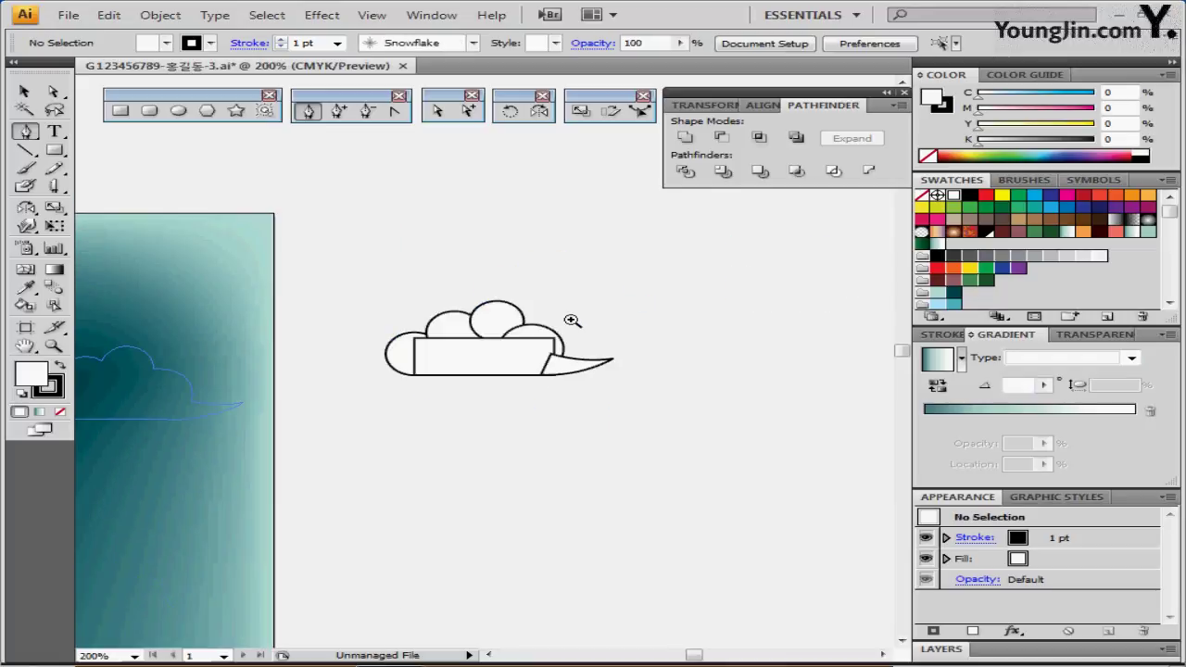
pyautogui.click(465, 364)
pyautogui.moveTo(360, 278); pyautogui.dragTo(491, 424)
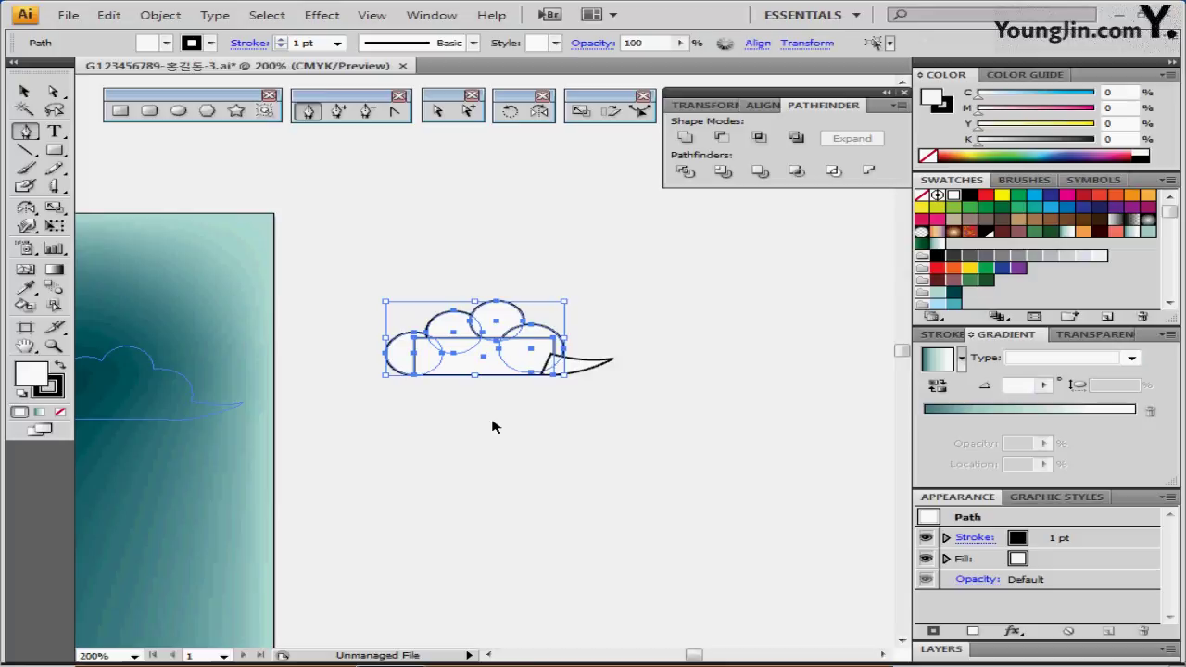
pyautogui.click(596, 368)
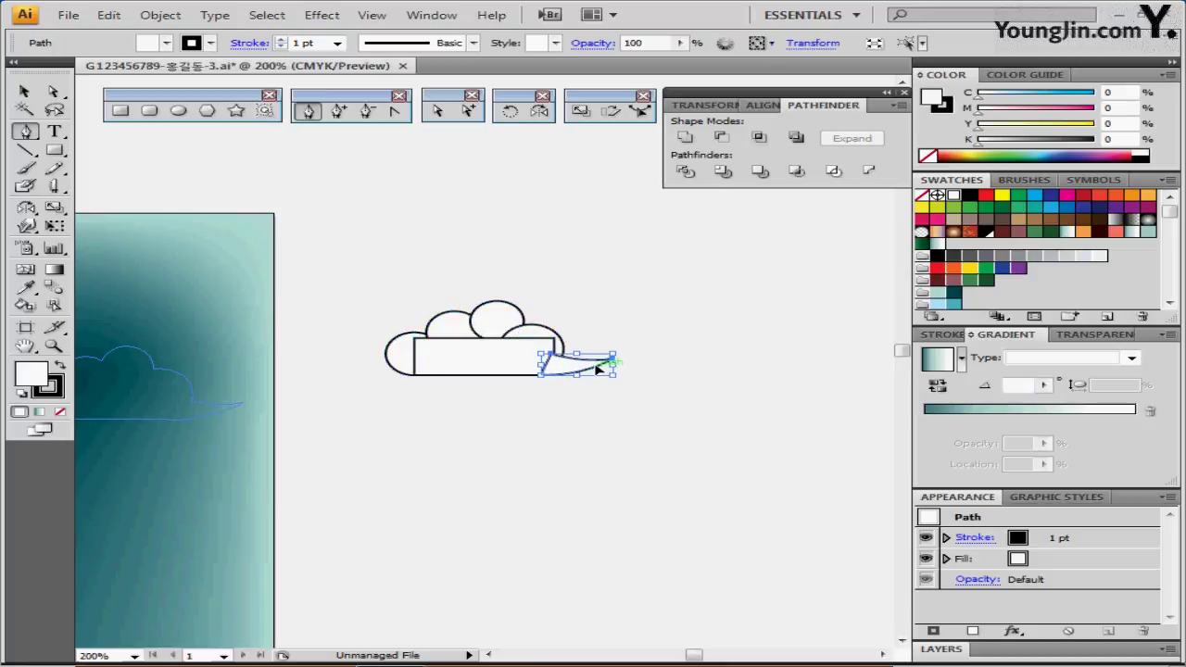
pyautogui.moveTo(620, 294); pyautogui.dragTo(391, 393)
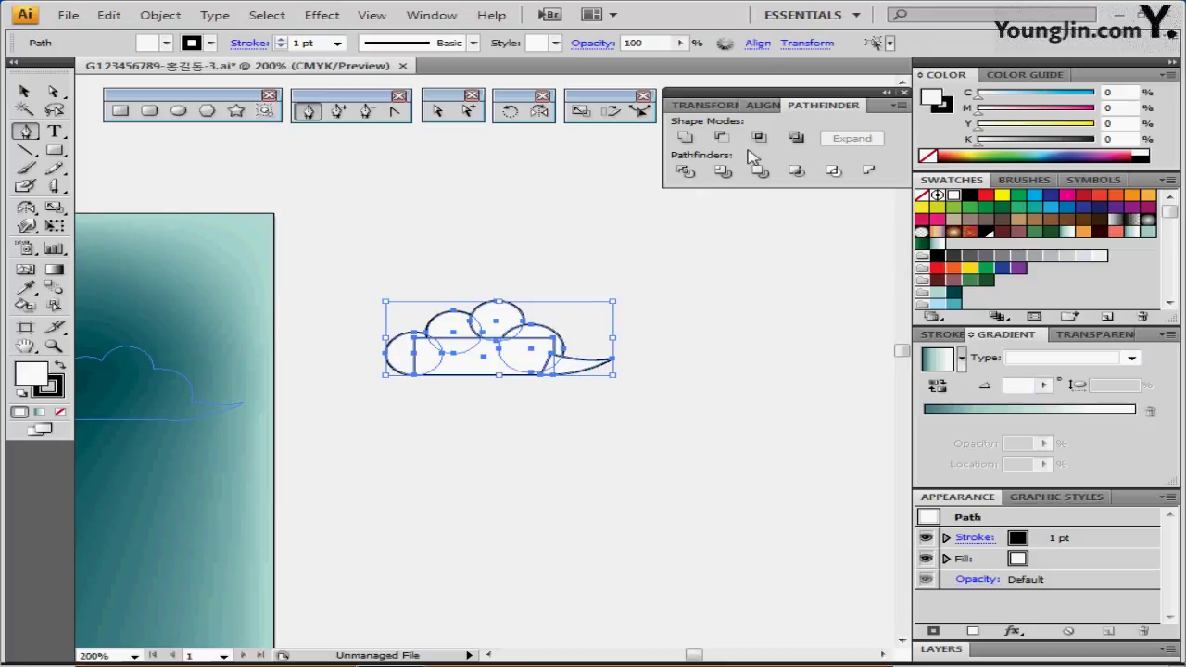
pyautogui.click(683, 137)
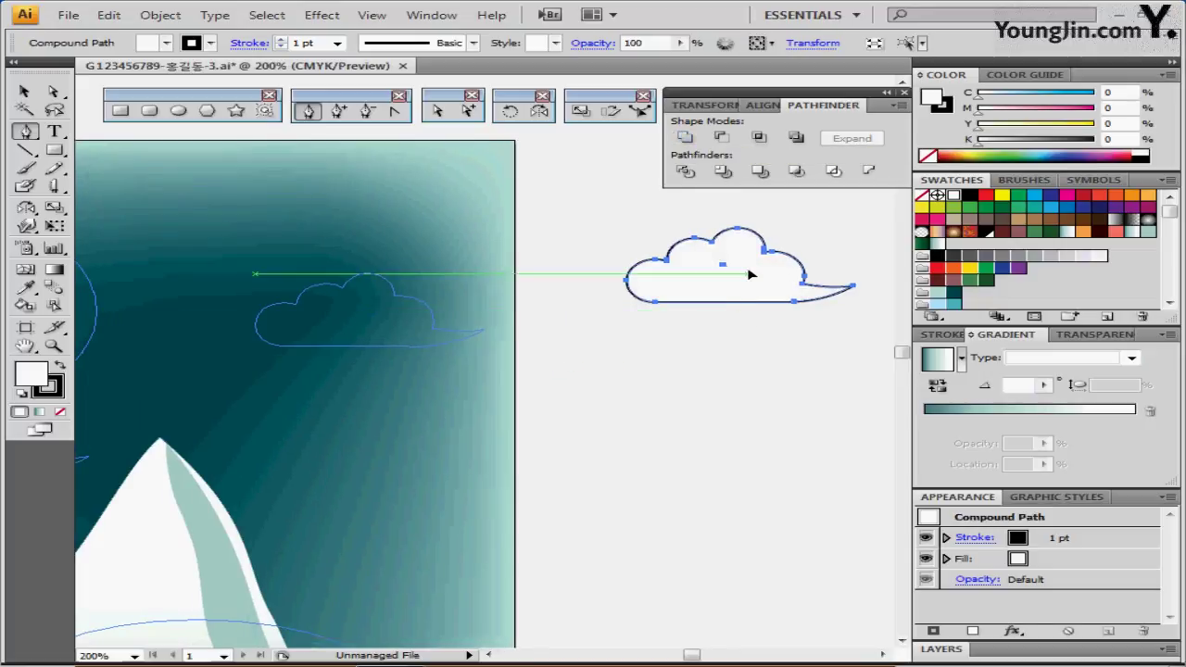
# Move the united white cloud onto the cloud guide near the artboard's upper-right corner and remove its stroke
pyautogui.click(748, 271)
pyautogui.moveTo(757, 281); pyautogui.dragTo(388, 326)
pyautogui.hscroll(-3, 519, 380)
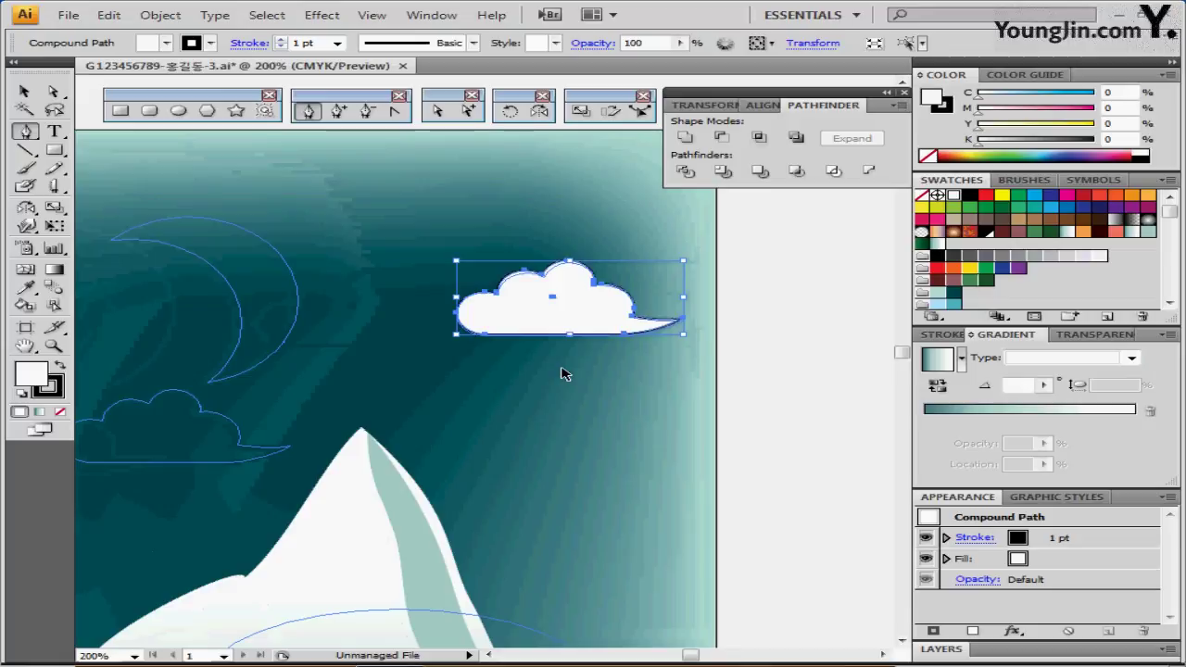
pyautogui.press('x')
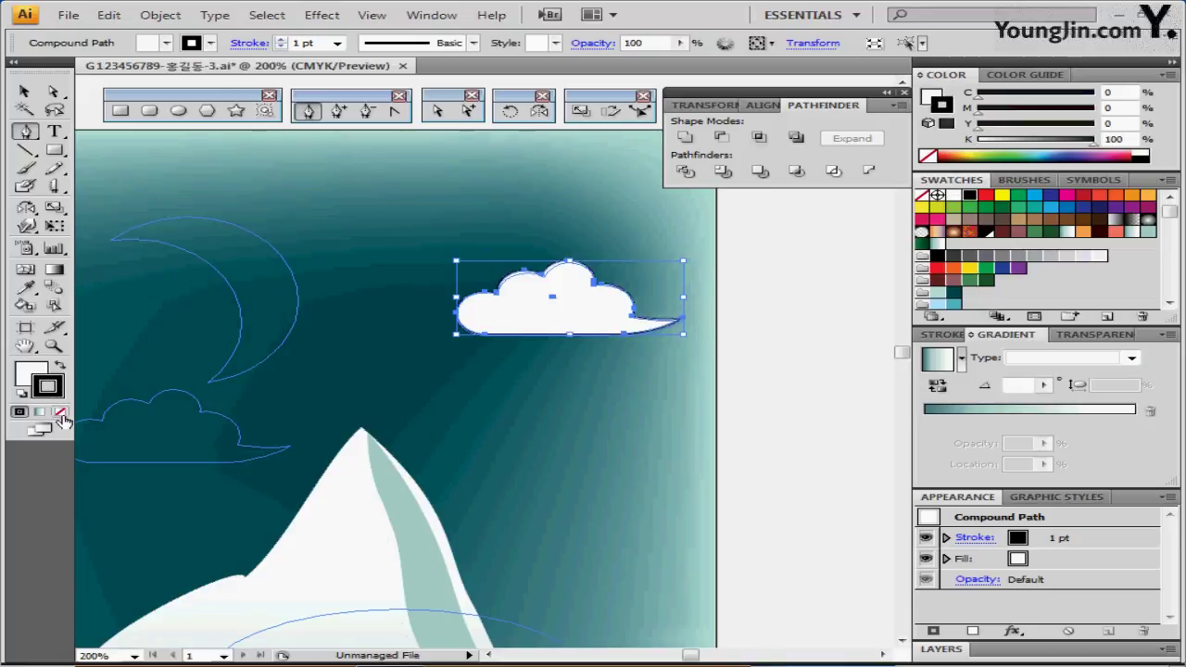
pyautogui.click(60, 412)
pyautogui.press('space')
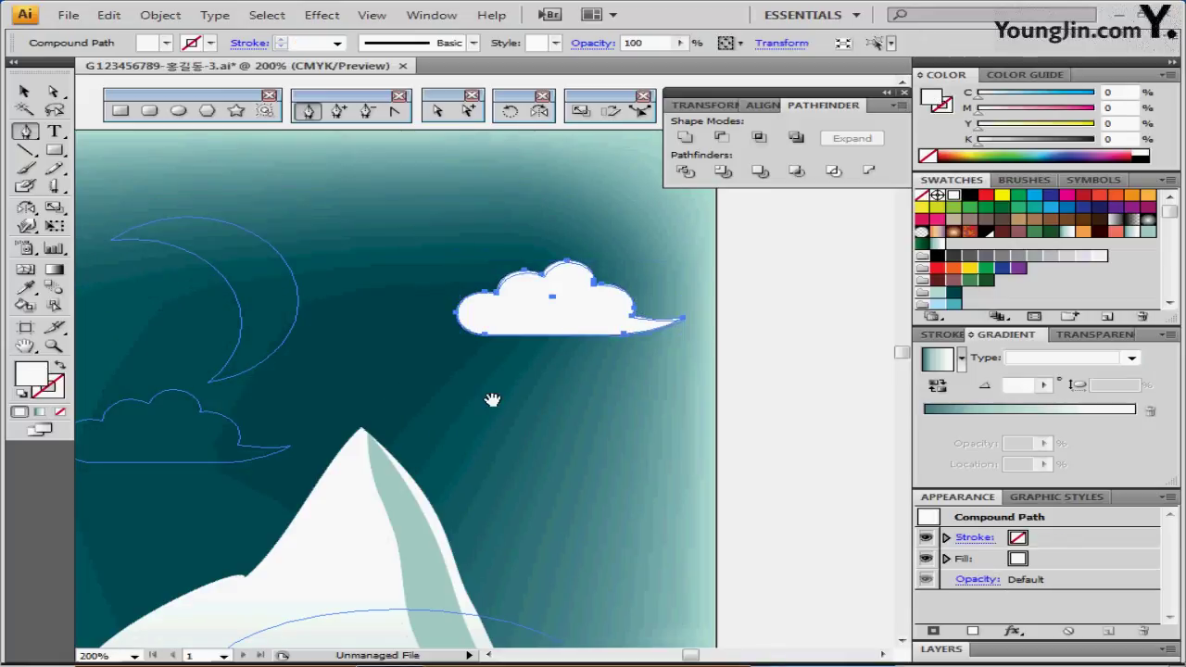
pyautogui.moveTo(492, 399); pyautogui.dragTo(569, 396)
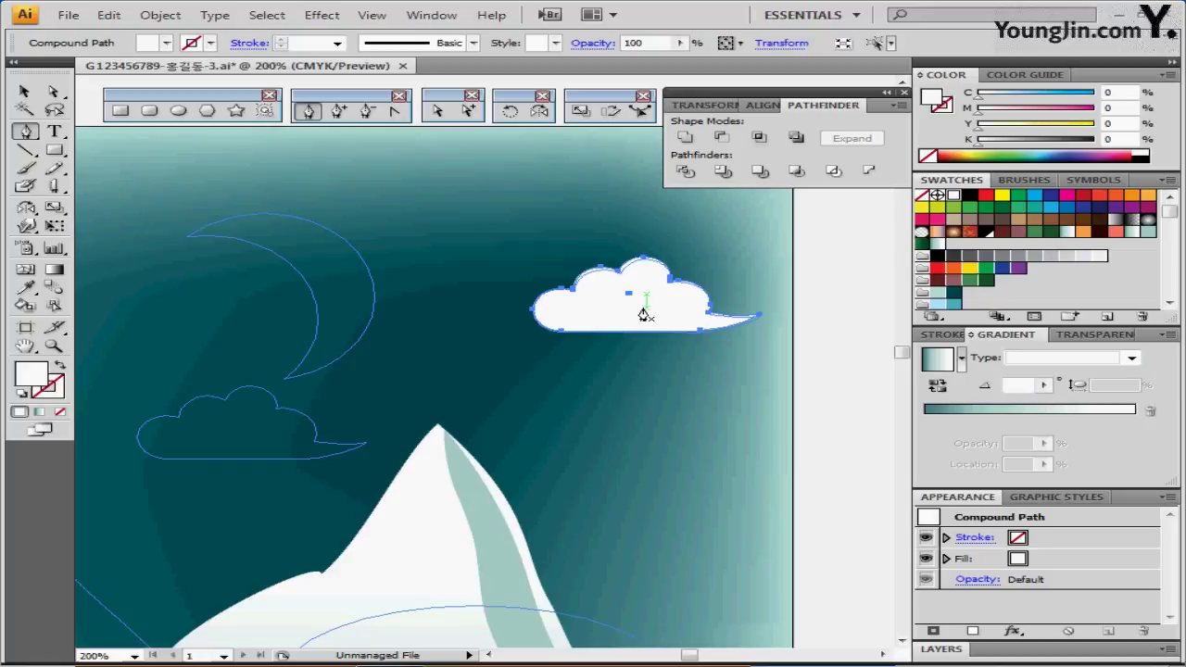
# Duplicate the cloud onto the cloud guide below the moon, give the copy a K=40 fill, and deselect it
pyautogui.click(644, 315)
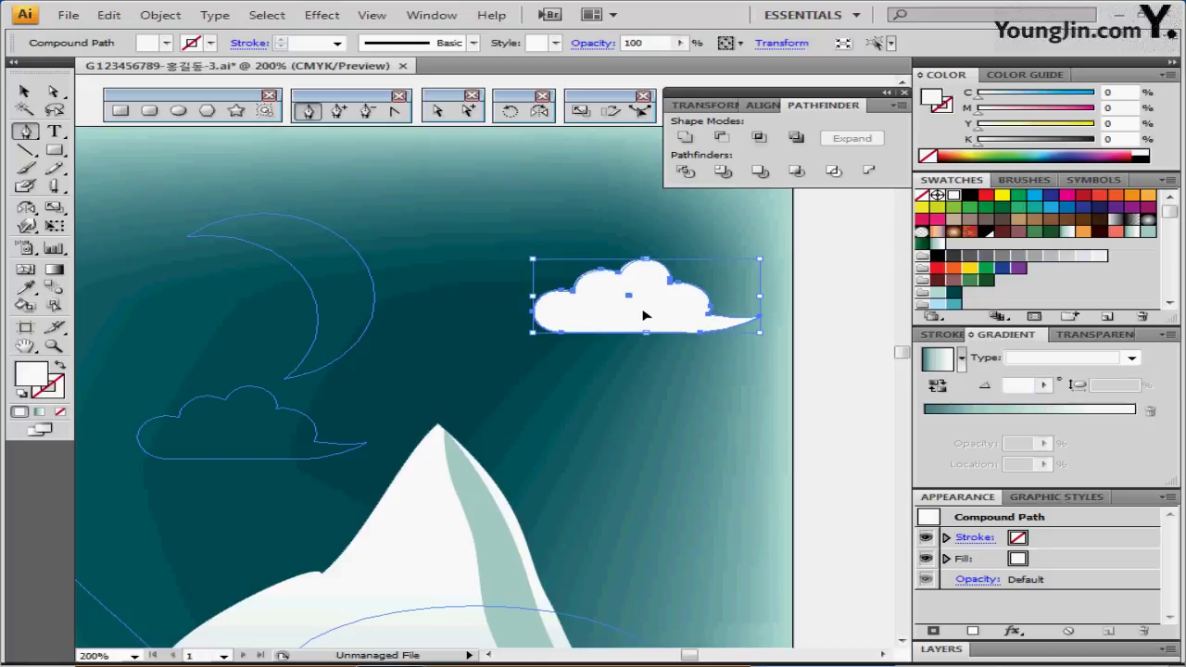
pyautogui.moveTo(645, 315); pyautogui.dragTo(251, 436)
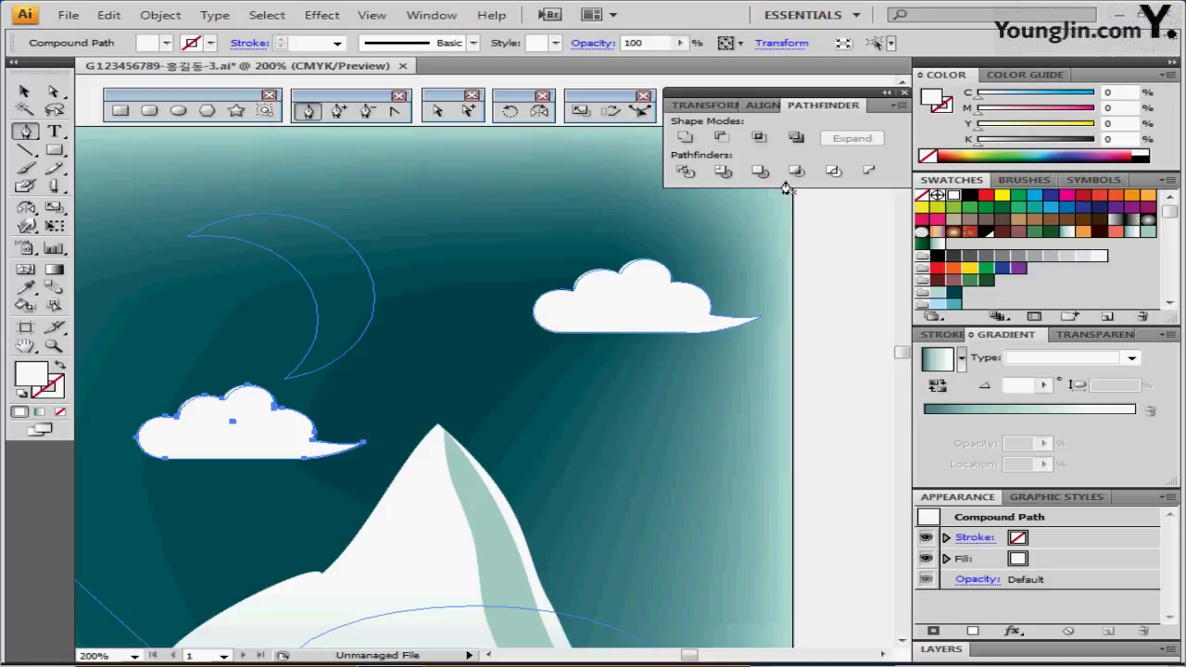
pyautogui.click(1122, 139)
pyautogui.write('40')
pyautogui.press('Return')
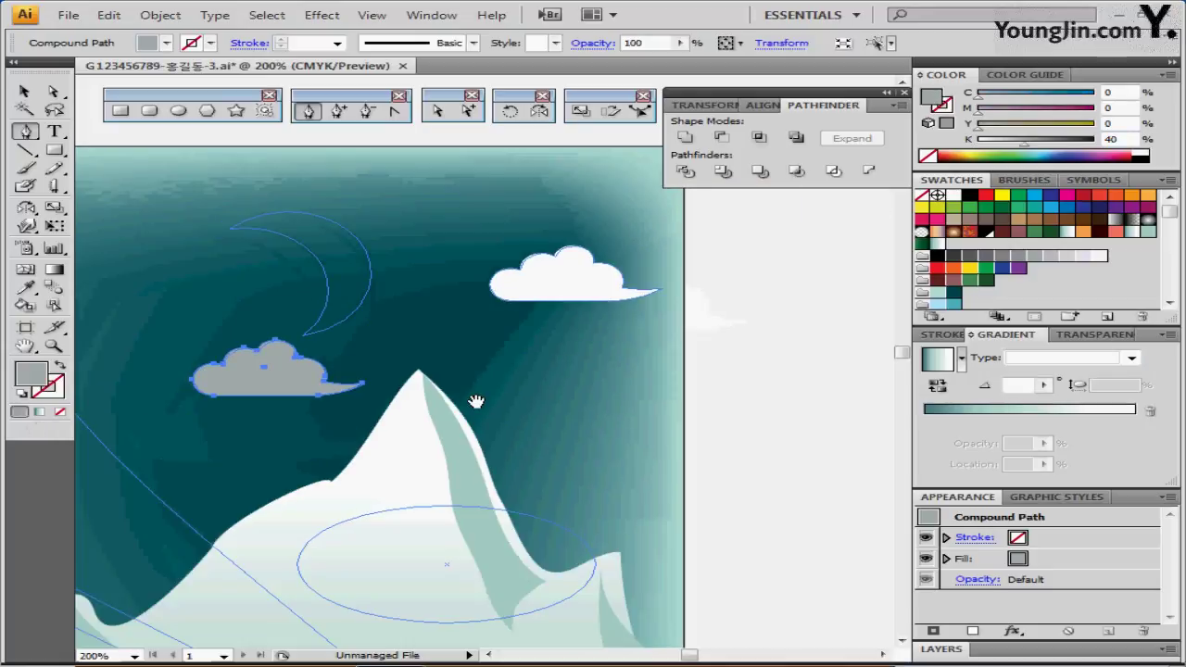
pyautogui.hotkey('ctrl', '-')
pyautogui.moveTo(418, 386); pyautogui.dragTo(463, 375)
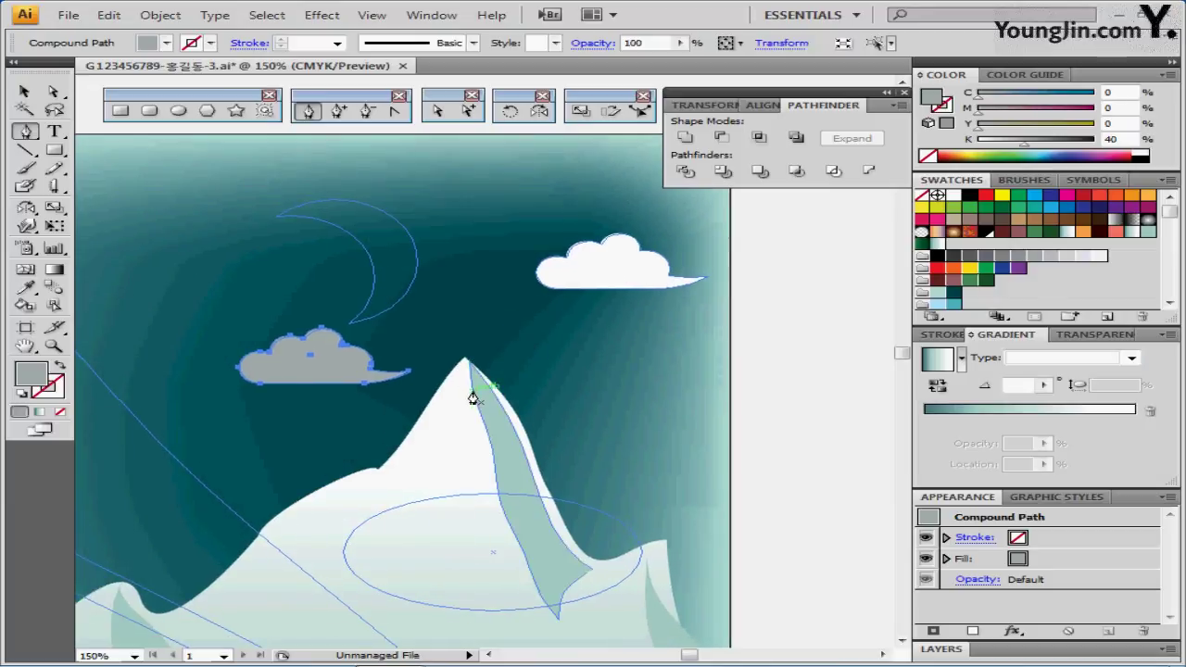
pyautogui.moveTo(444, 283); pyautogui.dragTo(601, 332)
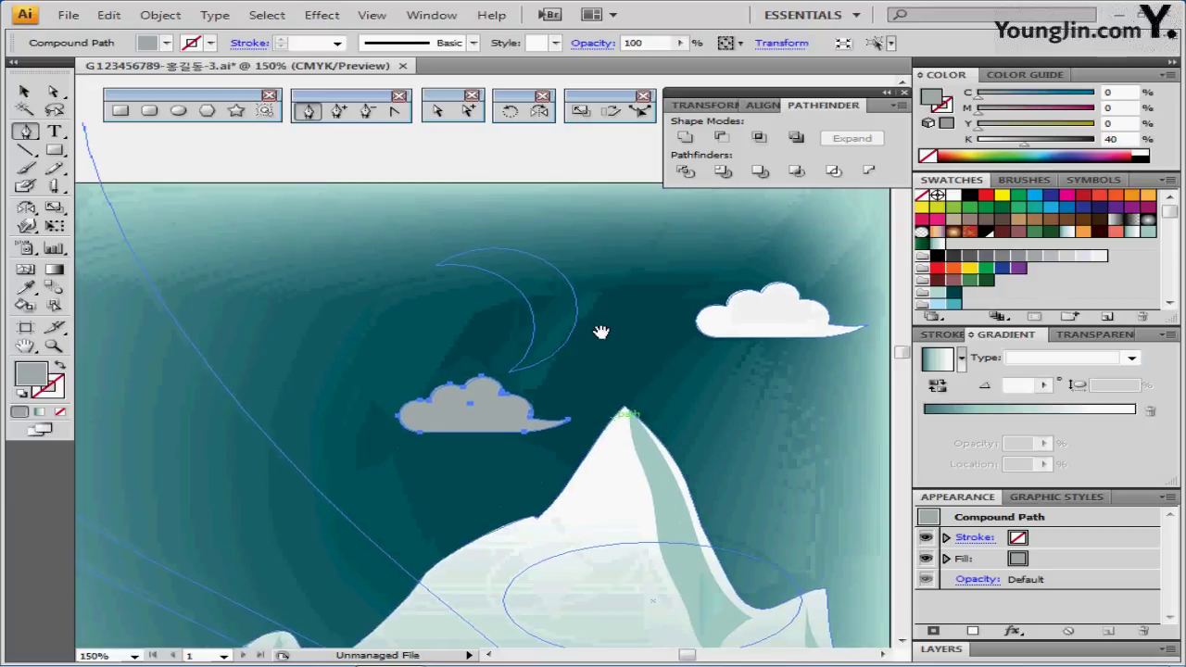
pyautogui.keyDown('ctrl'); pyautogui.click(377, 154); pyautogui.keyUp('ctrl')
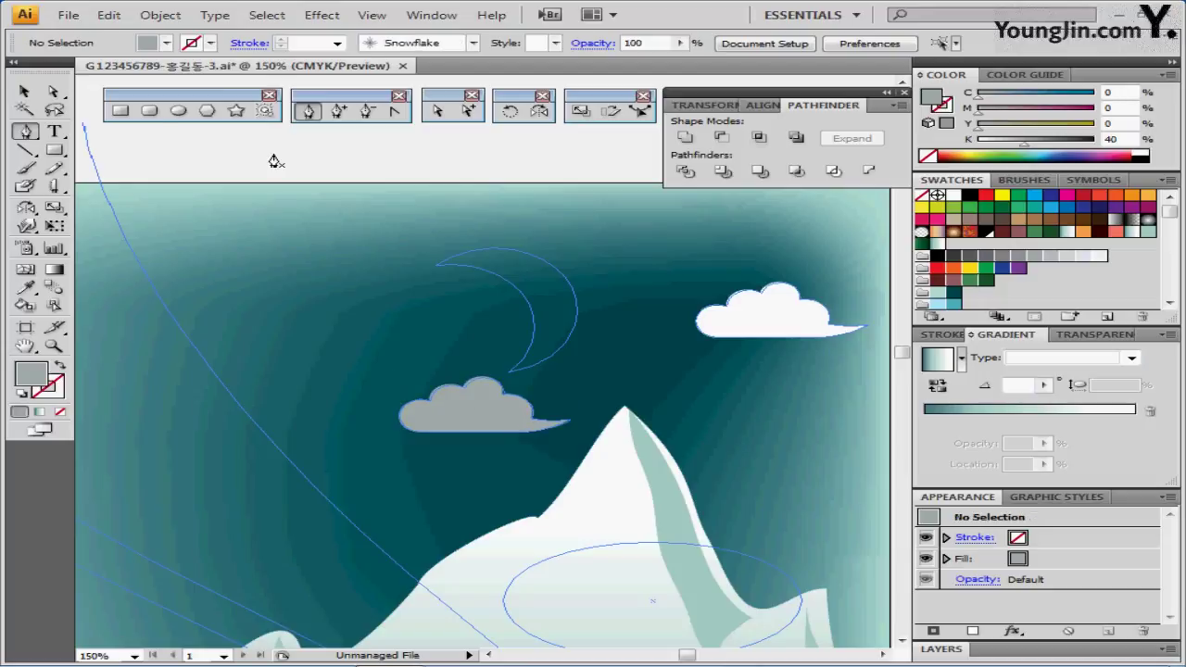
# Draw an ellipse with white fill and black stroke, and resize and position it to match the crescent guide's outer curve
pyautogui.click(180, 111)
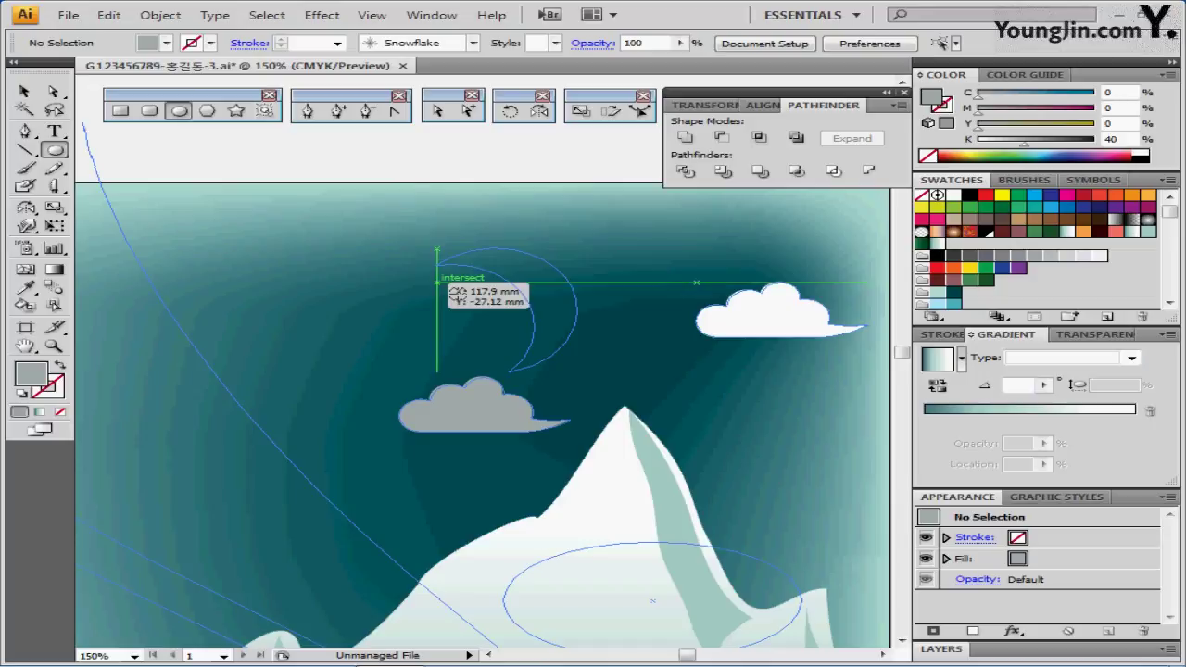
pyautogui.moveTo(478, 323); pyautogui.dragTo(573, 389)
pyautogui.press('ctrl')
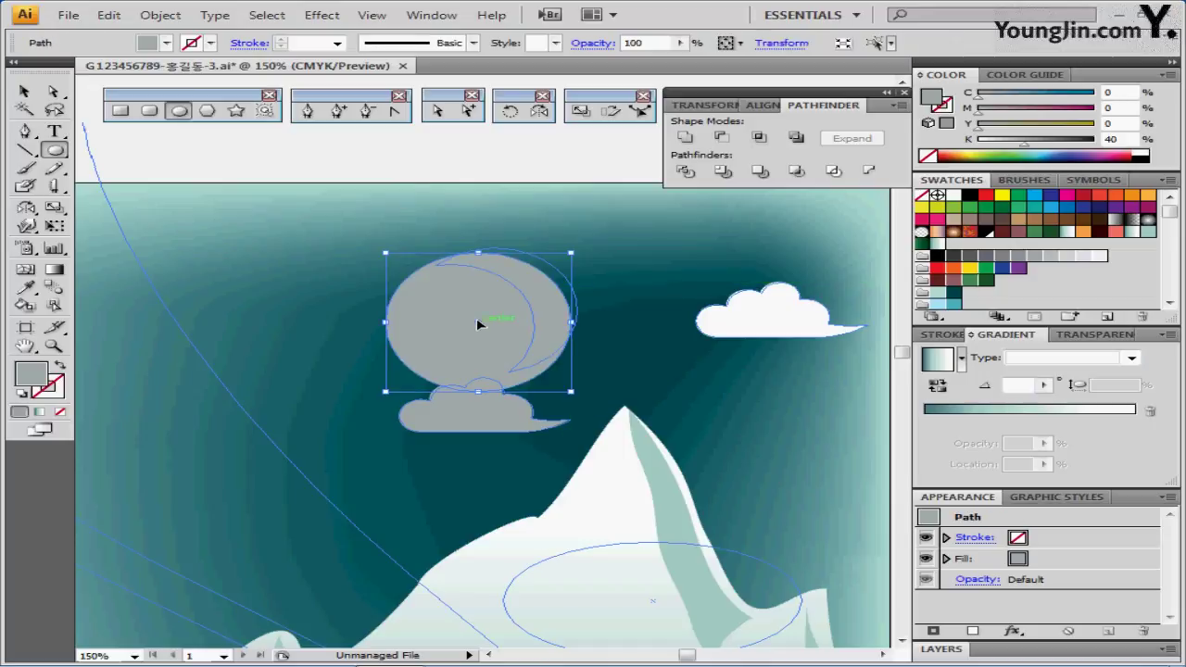
pyautogui.moveTo(478, 323); pyautogui.dragTo(486, 317)
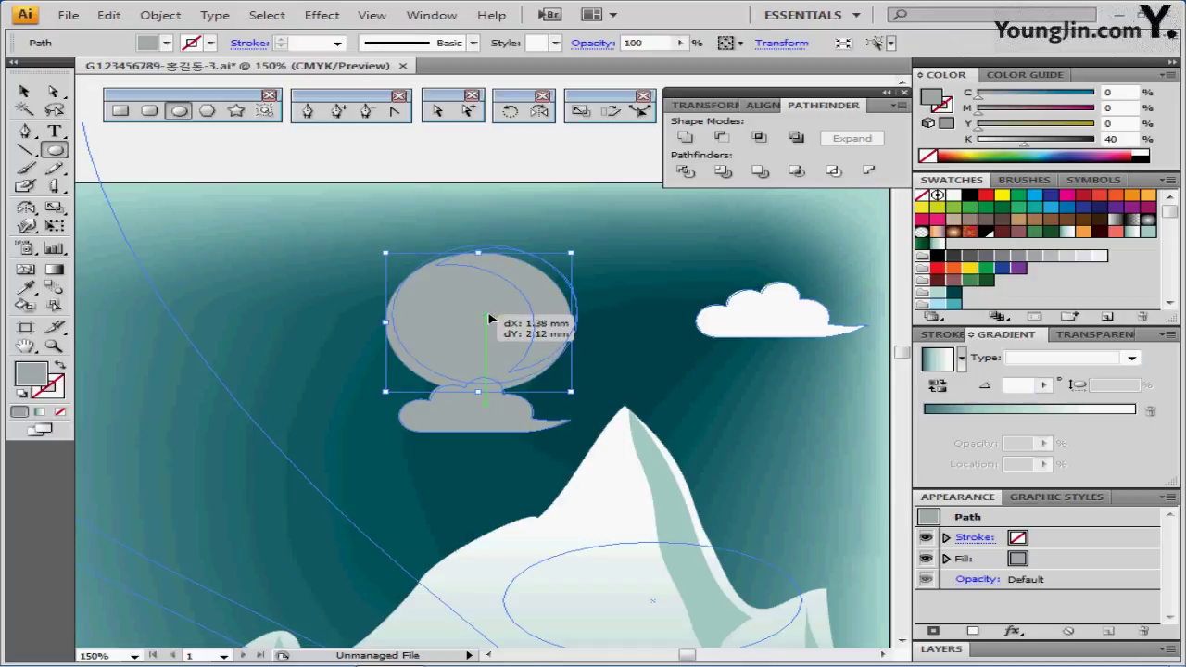
pyautogui.click(23, 393)
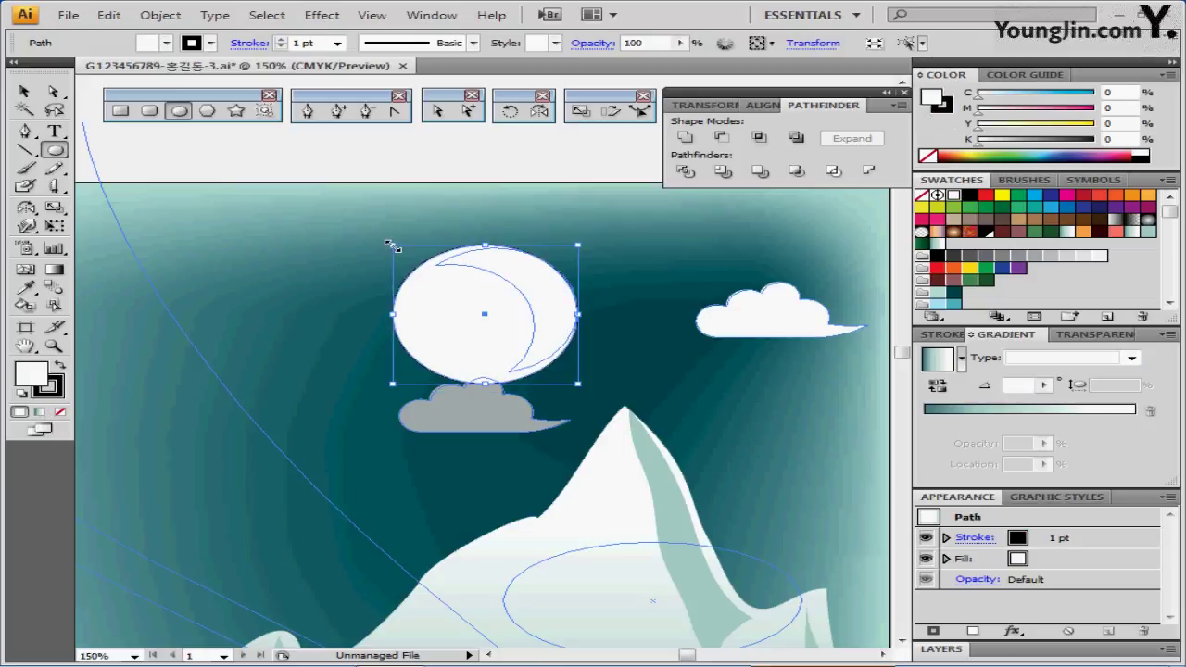
pyautogui.moveTo(390, 246); pyautogui.dragTo(399, 250)
pyautogui.moveTo(561, 312); pyautogui.dragTo(566, 326)
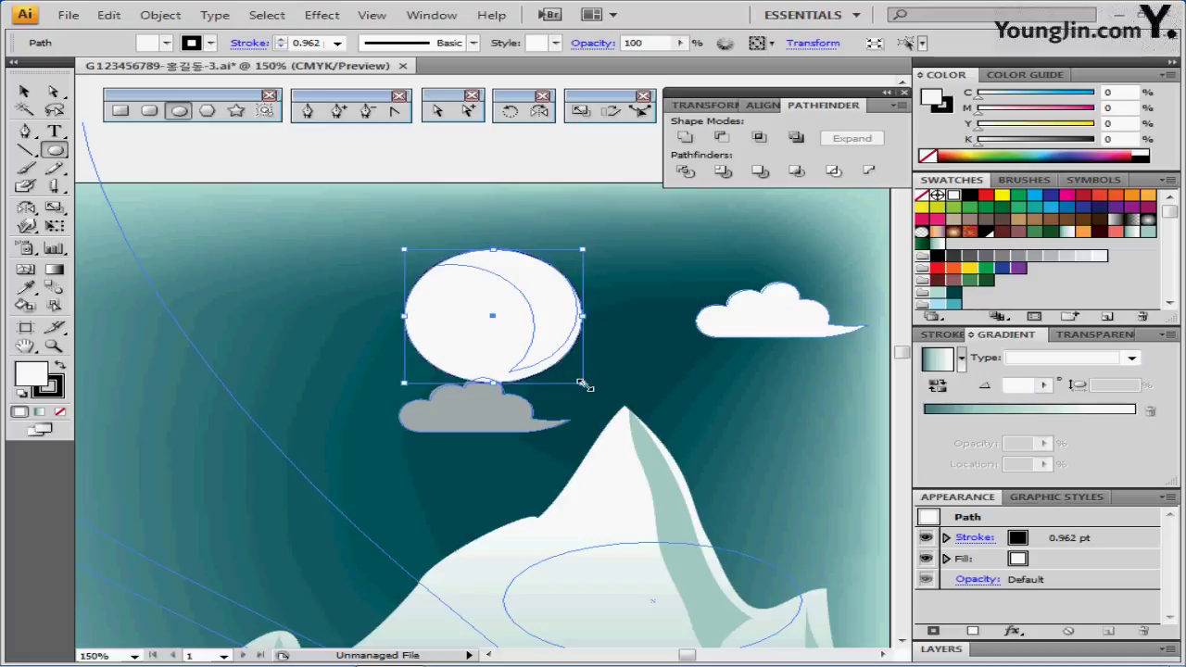
pyautogui.moveTo(582, 381); pyautogui.dragTo(574, 376)
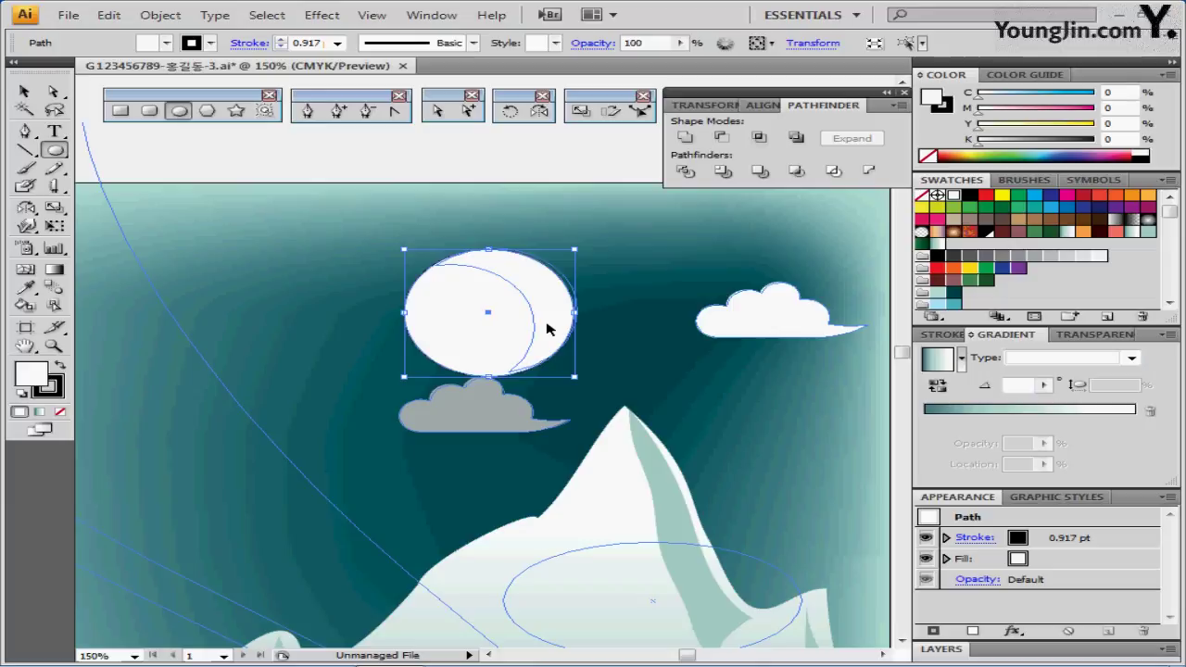
pyautogui.moveTo(549, 326); pyautogui.dragTo(553, 324)
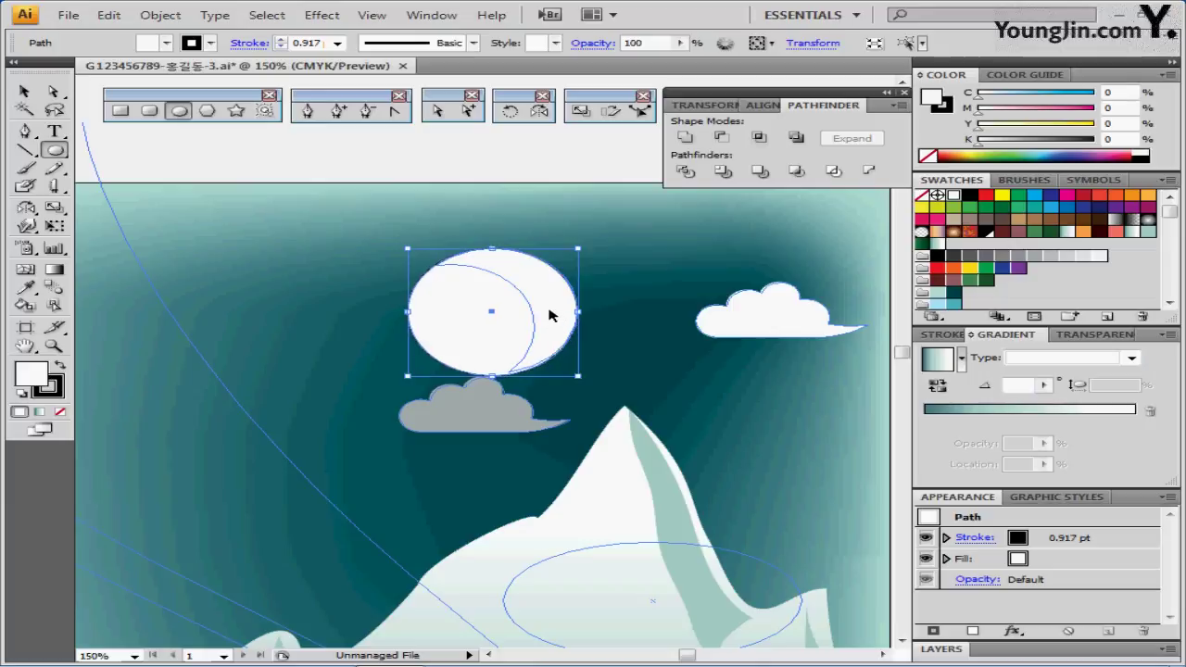
# Duplicate the ellipse onto the crescent guide's inner curve and subtract the copy from the original to form the moon
pyautogui.moveTo(550, 315); pyautogui.dragTo(510, 330)
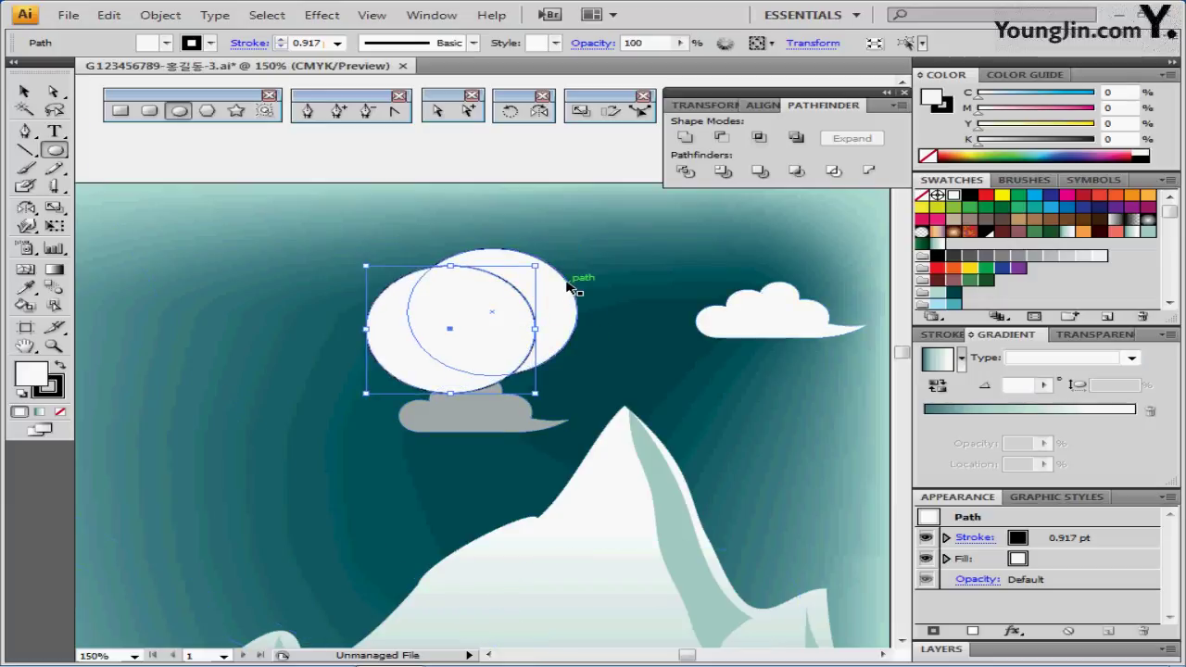
pyautogui.keyDown('shift'); pyautogui.click(567, 291); pyautogui.keyUp('shift')
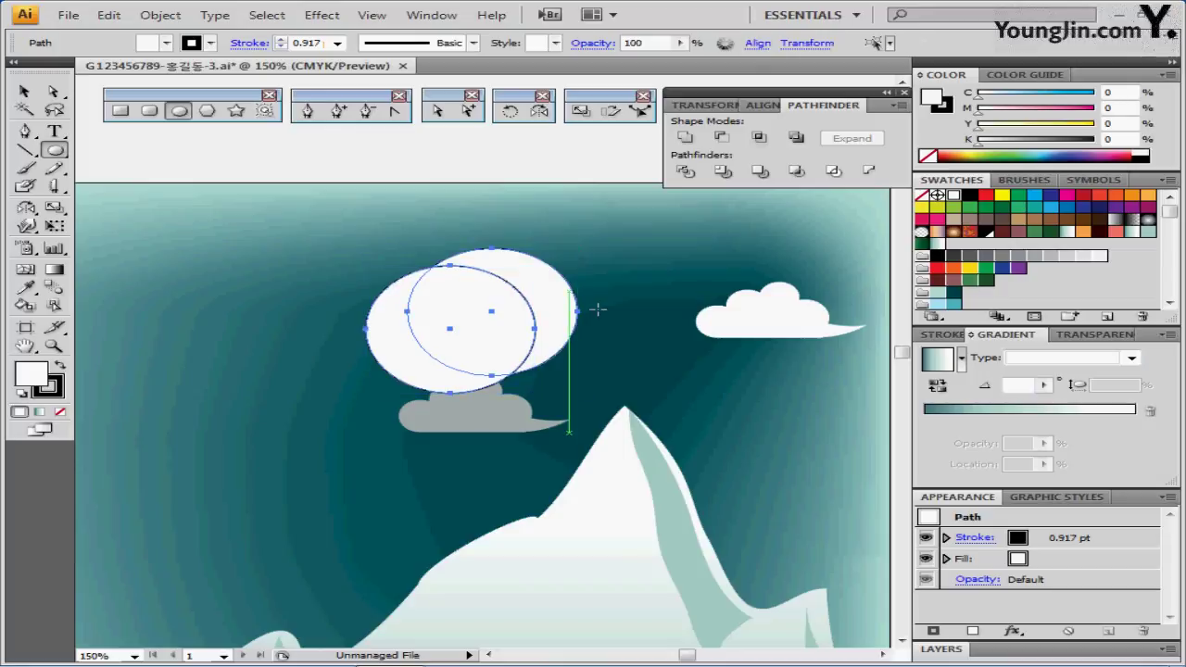
pyautogui.click(723, 138)
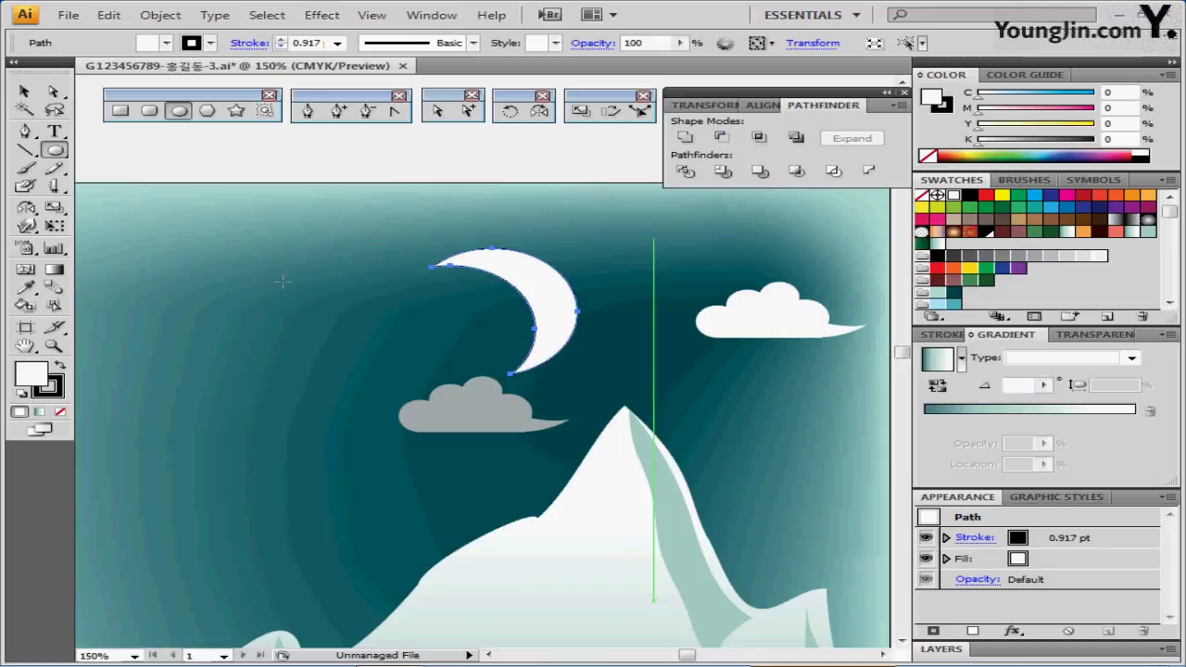
# Remove the crescent moon's stroke and set its fill to C=0 M=0 Y=50 K=0
pyautogui.press('x')
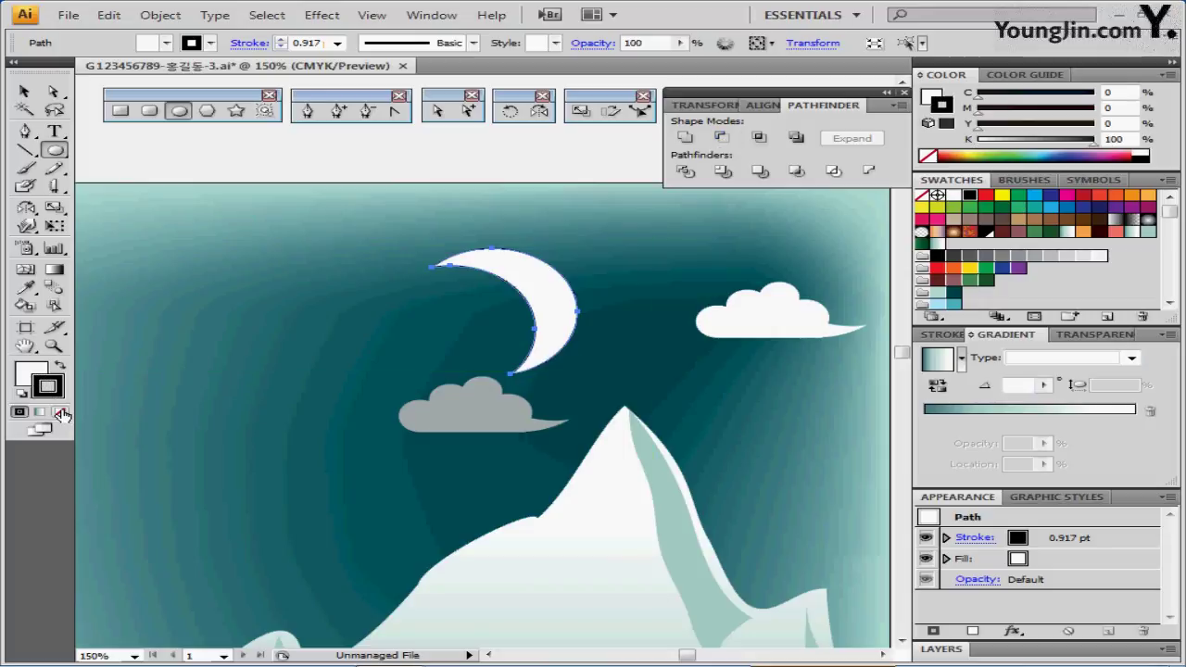
pyautogui.click(61, 412)
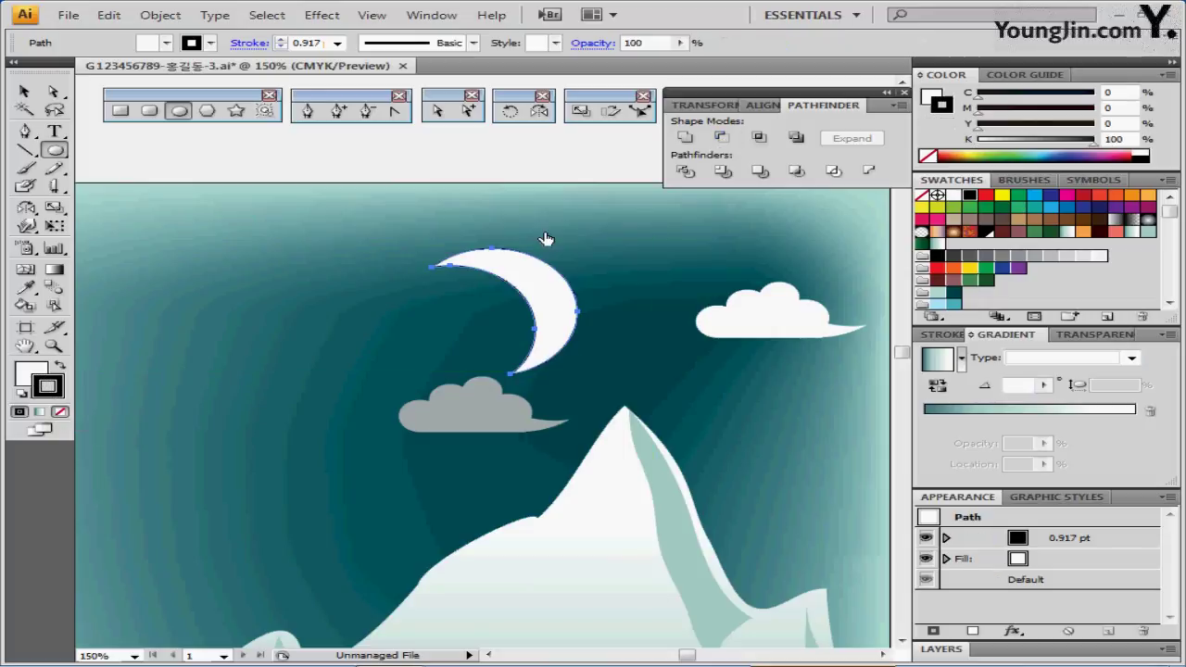
pyautogui.click(931, 95)
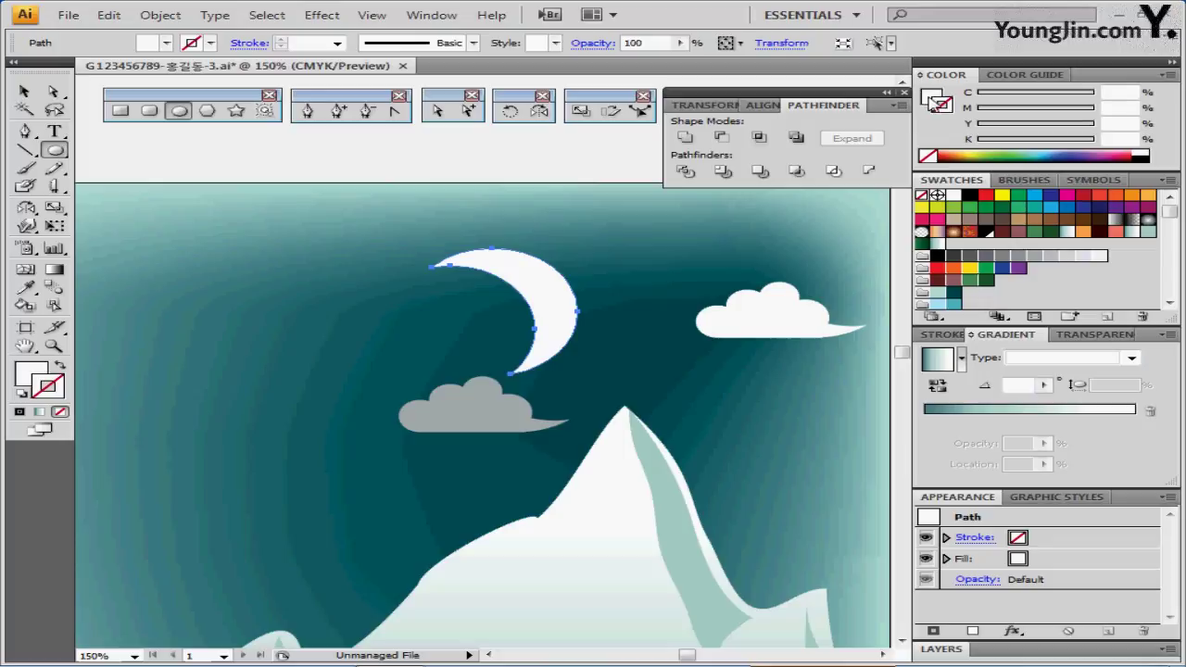
pyautogui.click(1121, 124)
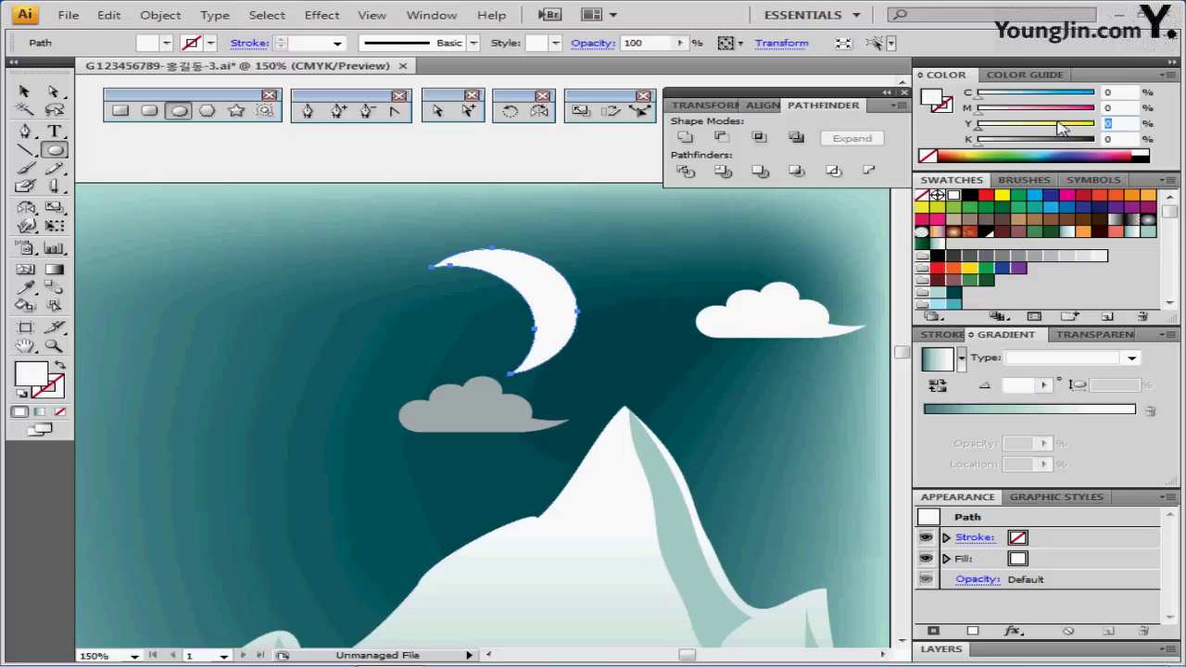
pyautogui.write('50')
pyautogui.press('Return')
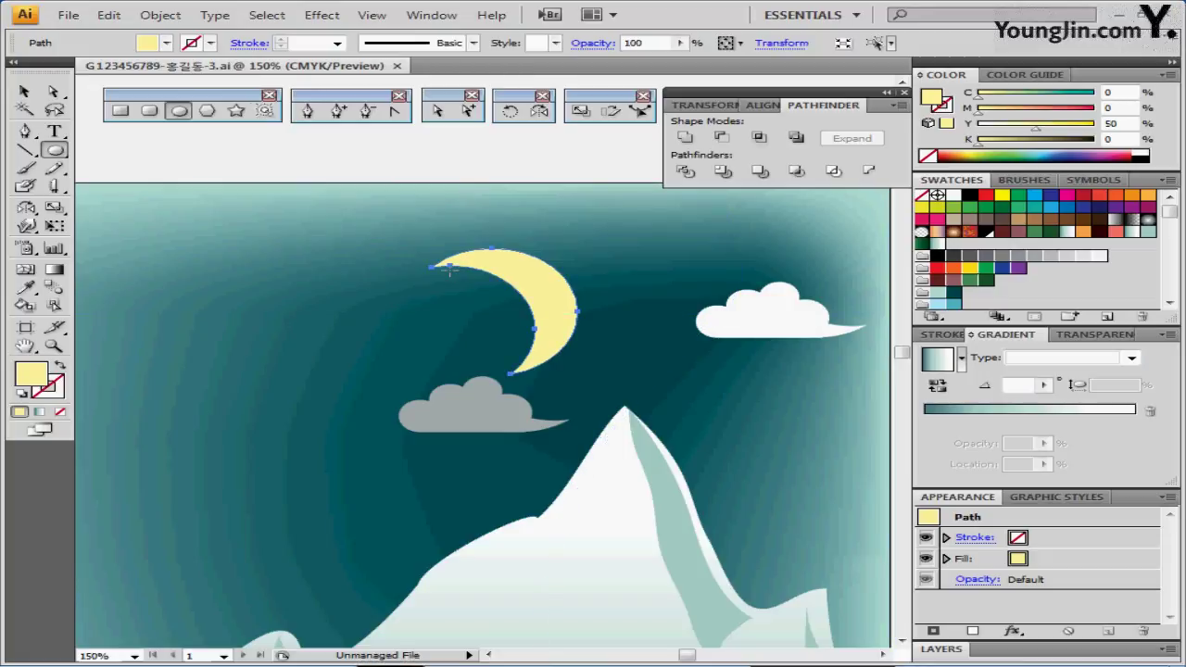
# Start an Outer Glow effect on the crescent moon with the preview on and its settings clear of the moon
pyautogui.click(319, 15)
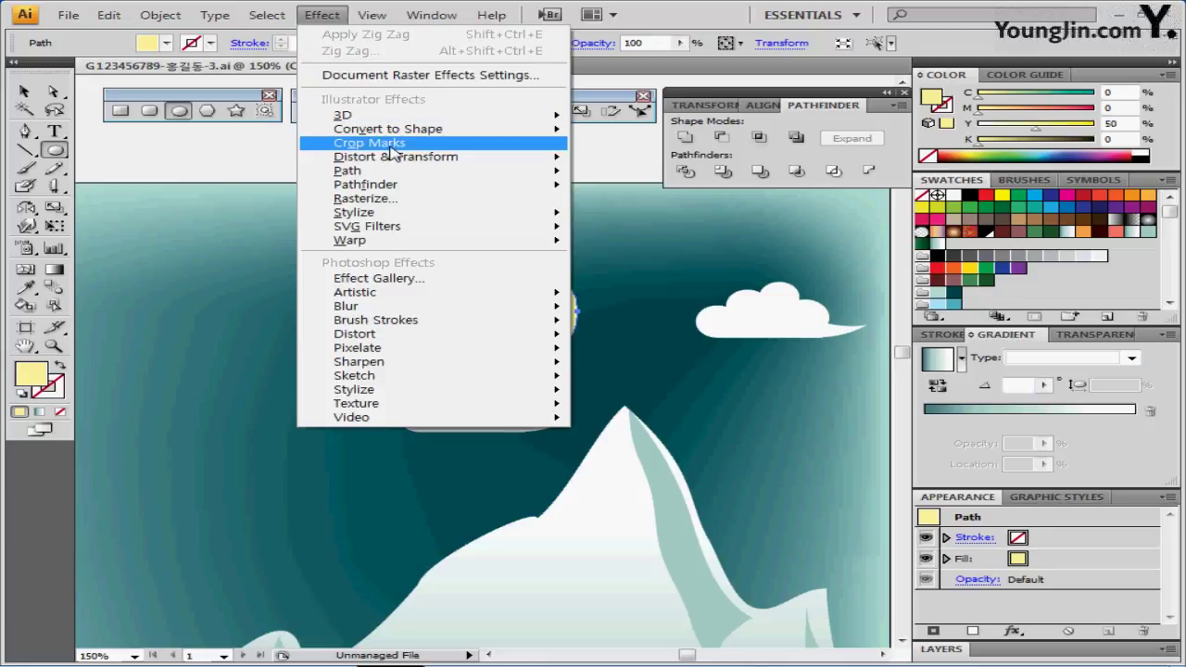
pyautogui.moveTo(398, 160)
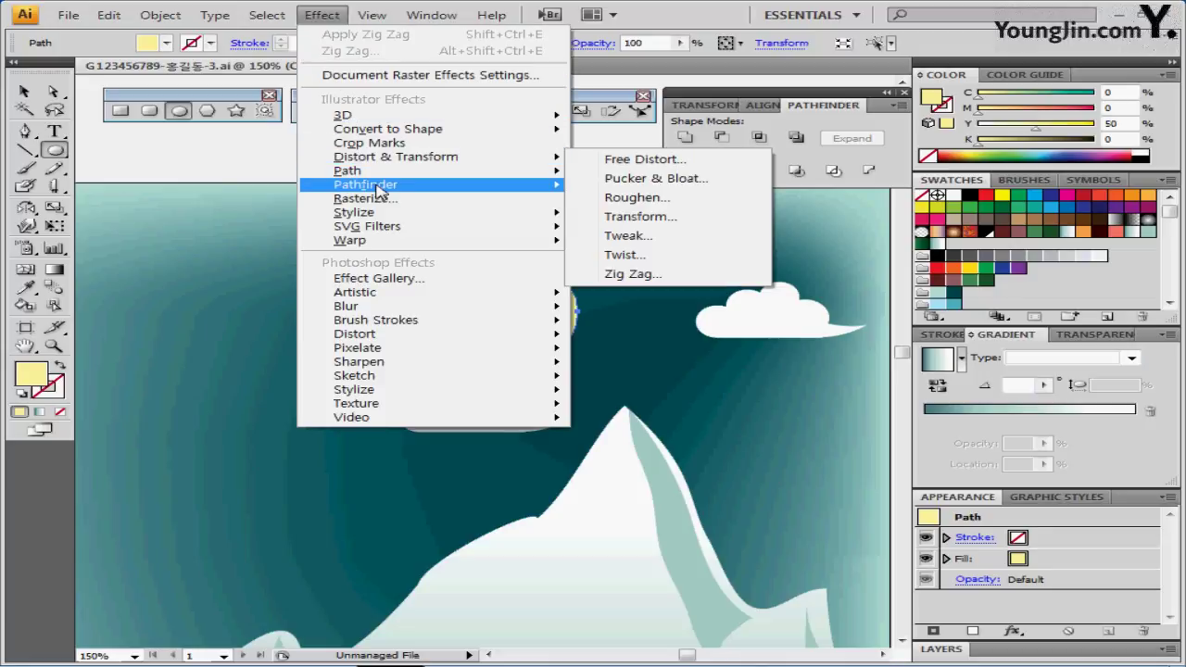
pyautogui.moveTo(382, 217)
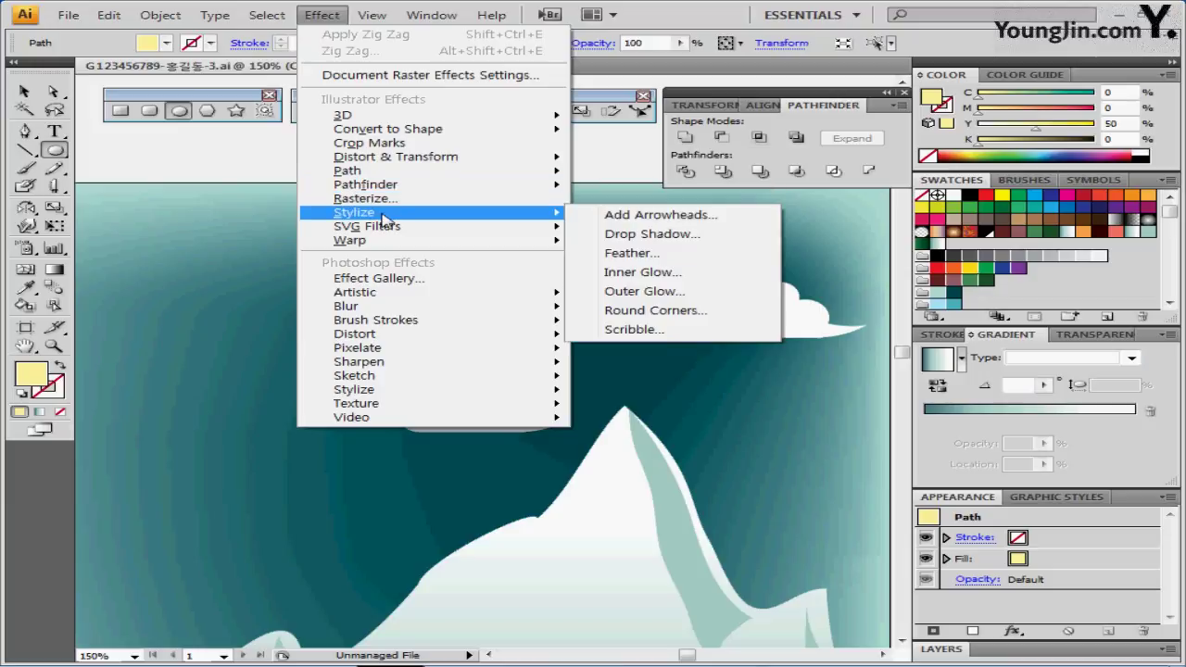
pyautogui.click(664, 294)
pyautogui.moveTo(657, 270); pyautogui.dragTo(897, 244)
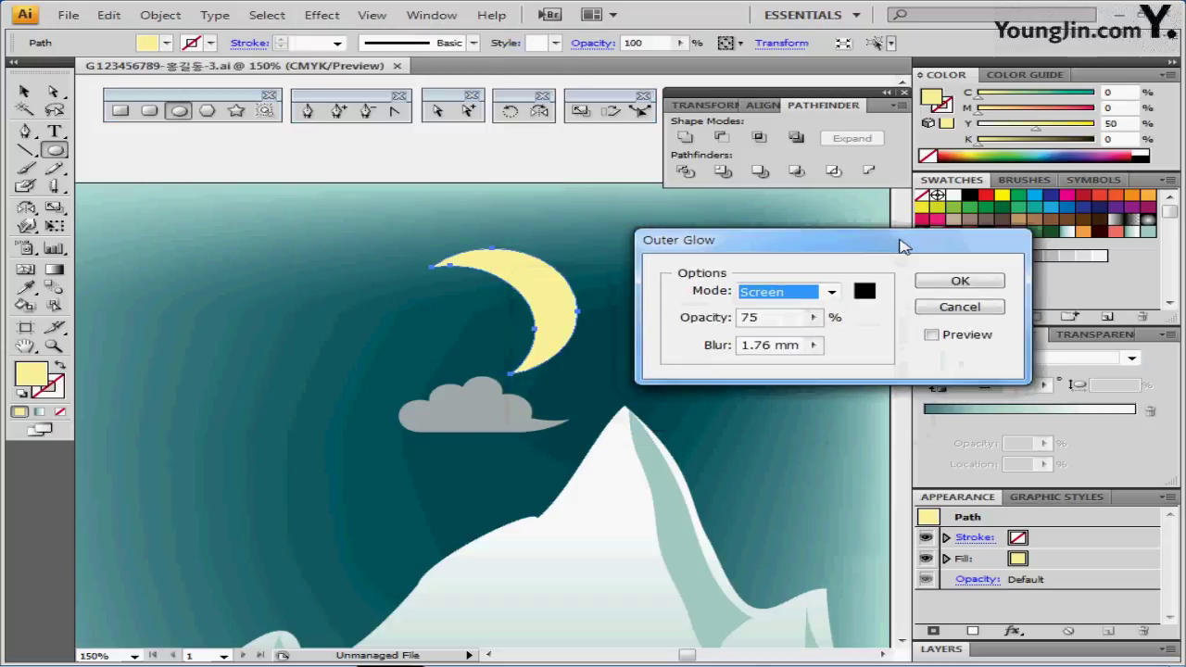
pyautogui.click(930, 336)
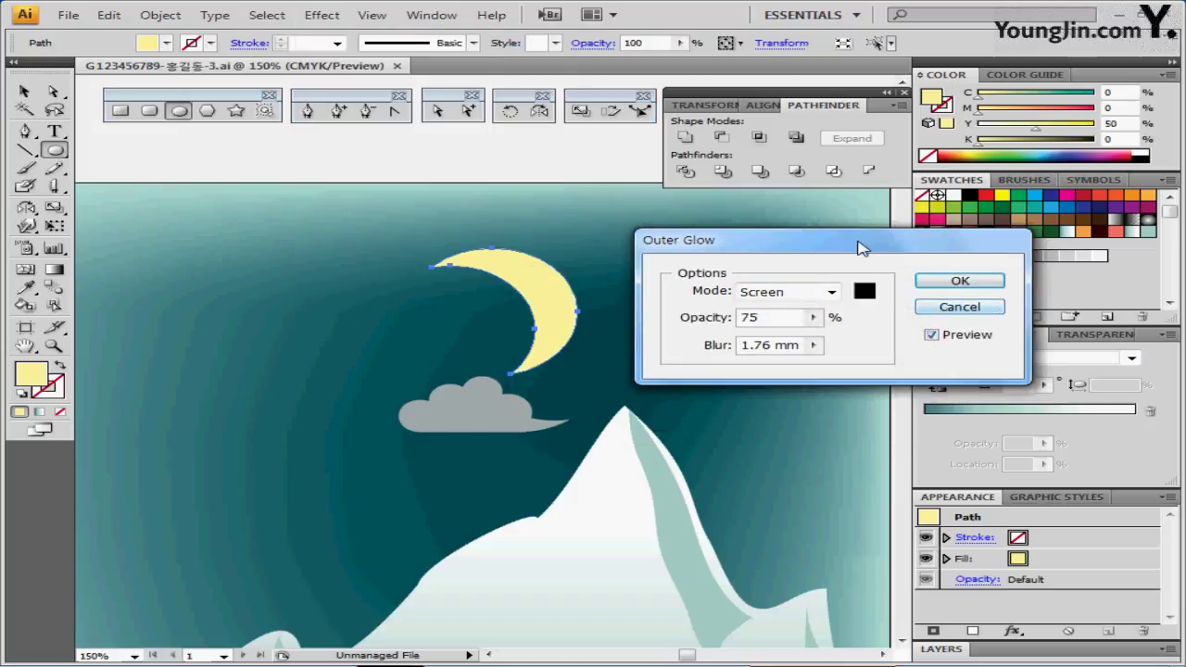
pyautogui.moveTo(860, 254); pyautogui.dragTo(864, 237)
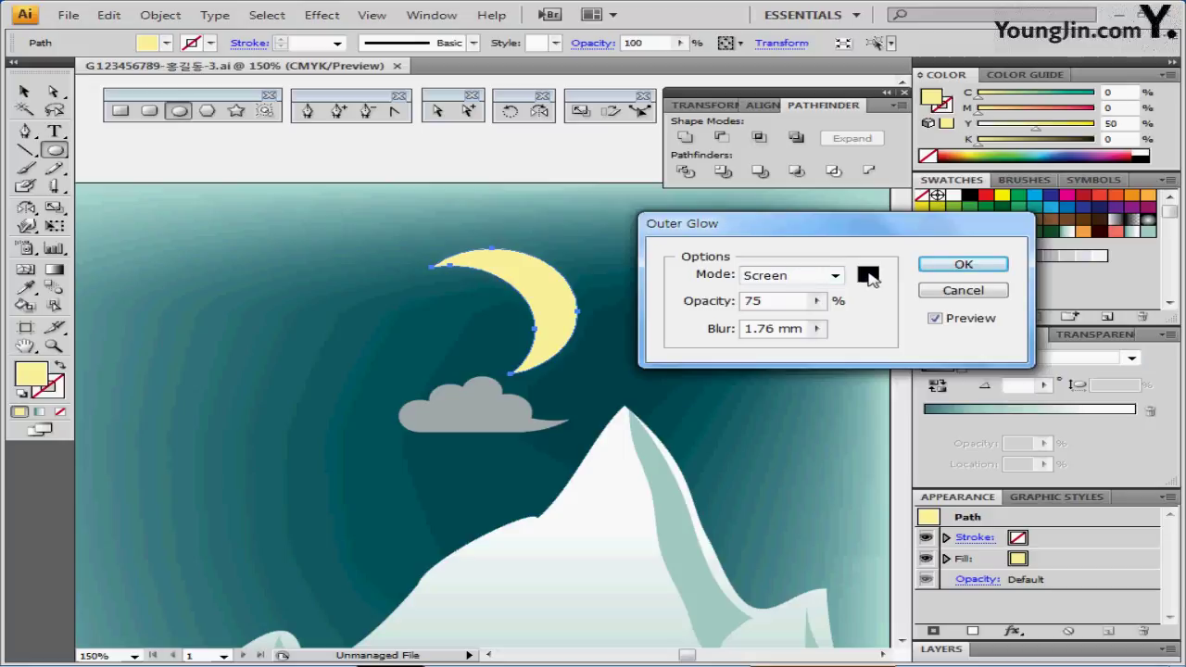
# Set the outer glow's color to C=0 M=0 Y=50 K=0
pyautogui.click(868, 276)
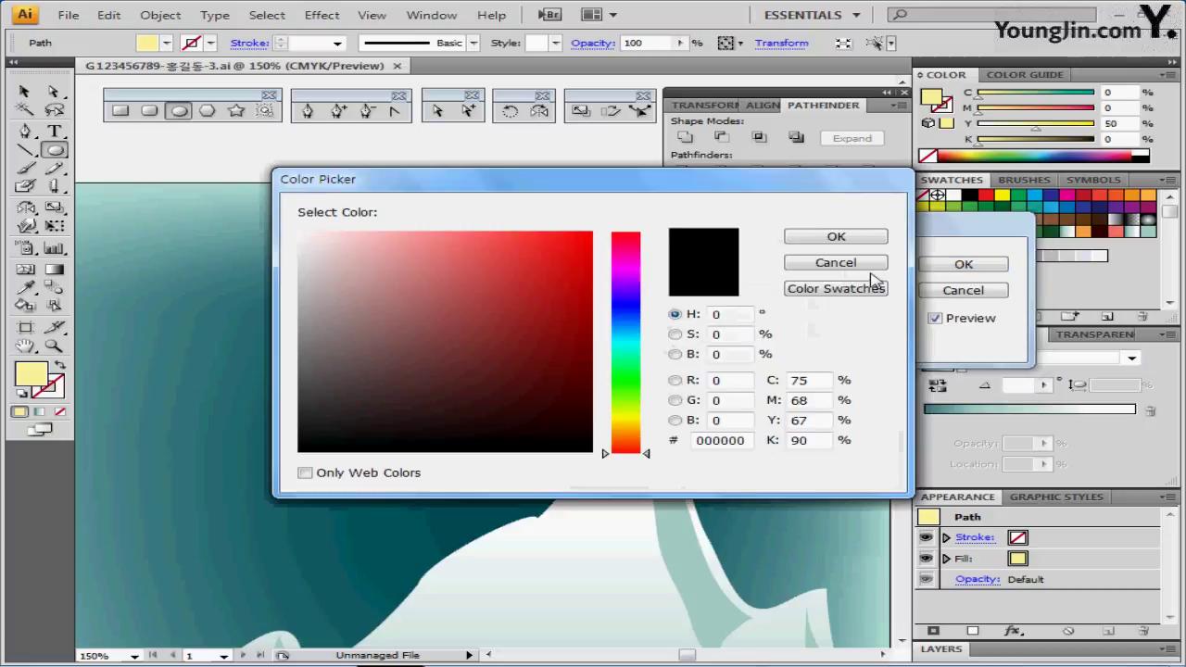
pyautogui.moveTo(795, 191); pyautogui.dragTo(652, 252)
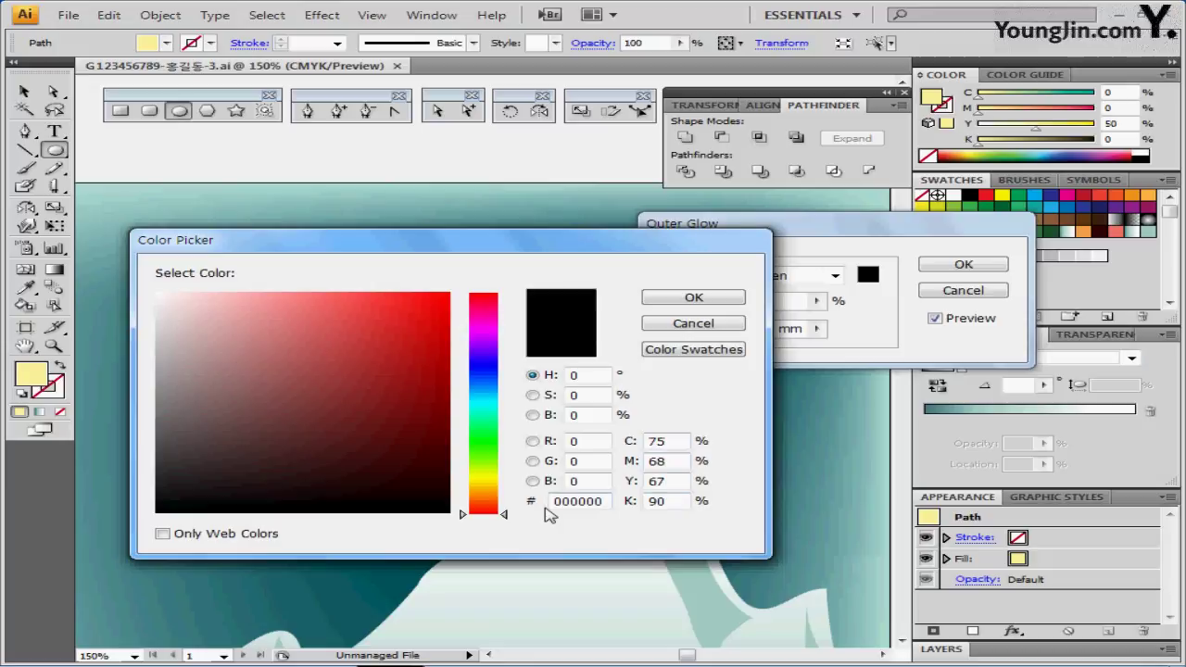
pyautogui.click(665, 441)
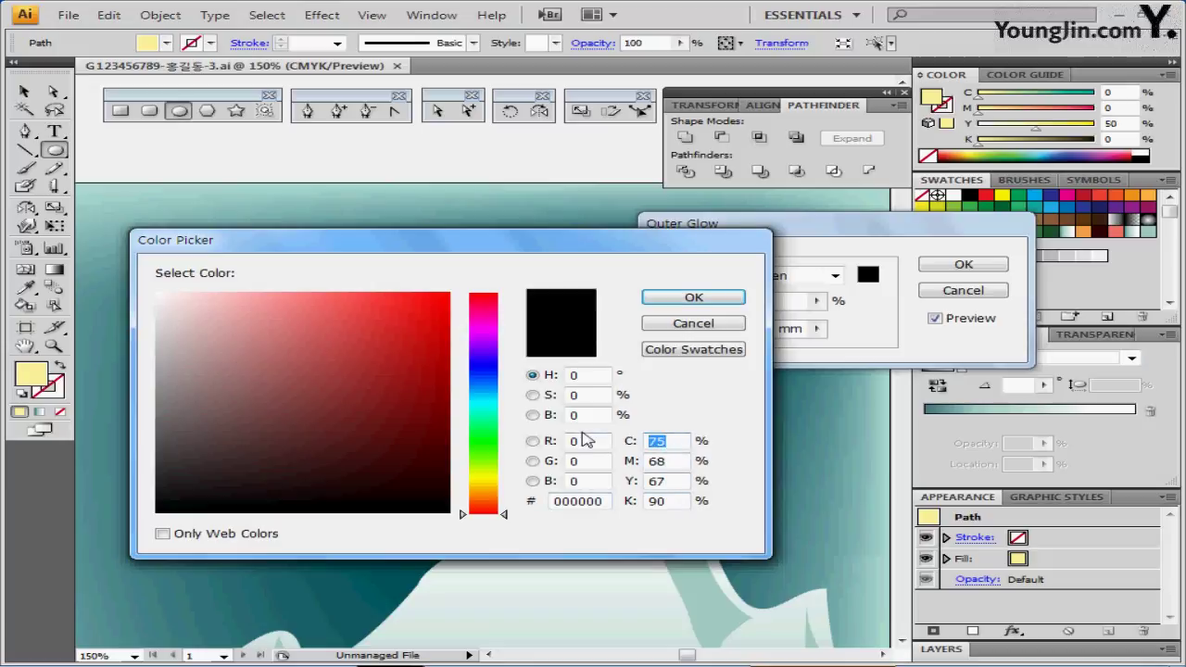
pyautogui.write('0')
pyautogui.press('Tab')
pyautogui.write('0')
pyautogui.press('Tab')
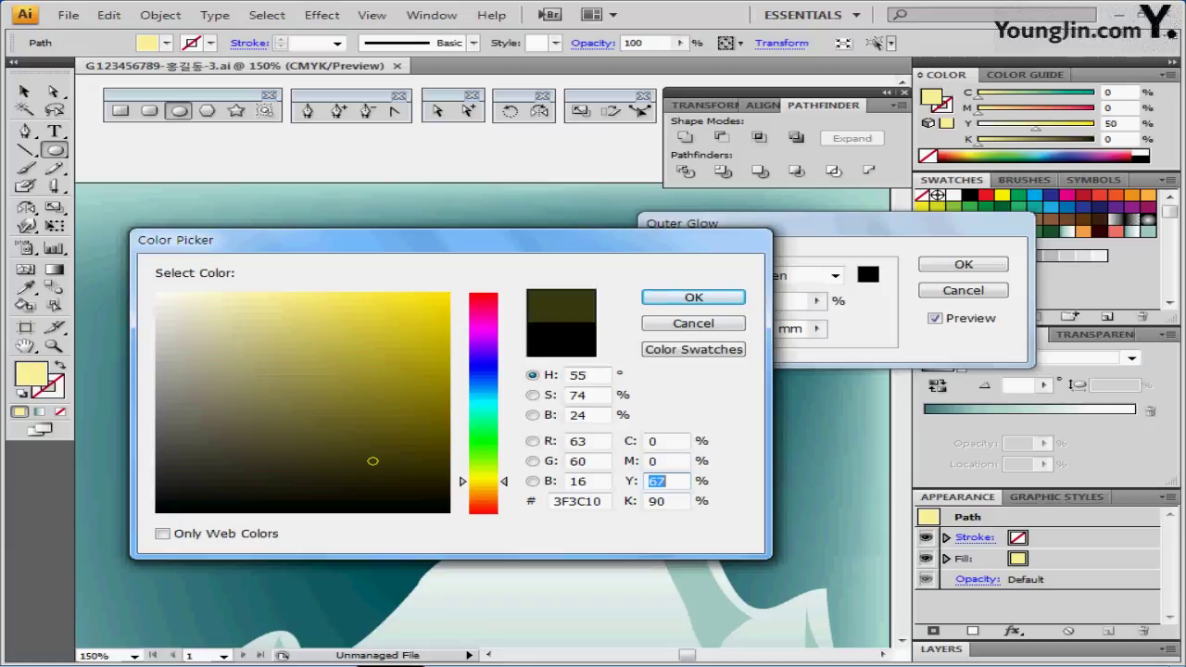
pyautogui.write('50')
pyautogui.press('Tab')
pyautogui.write('0')
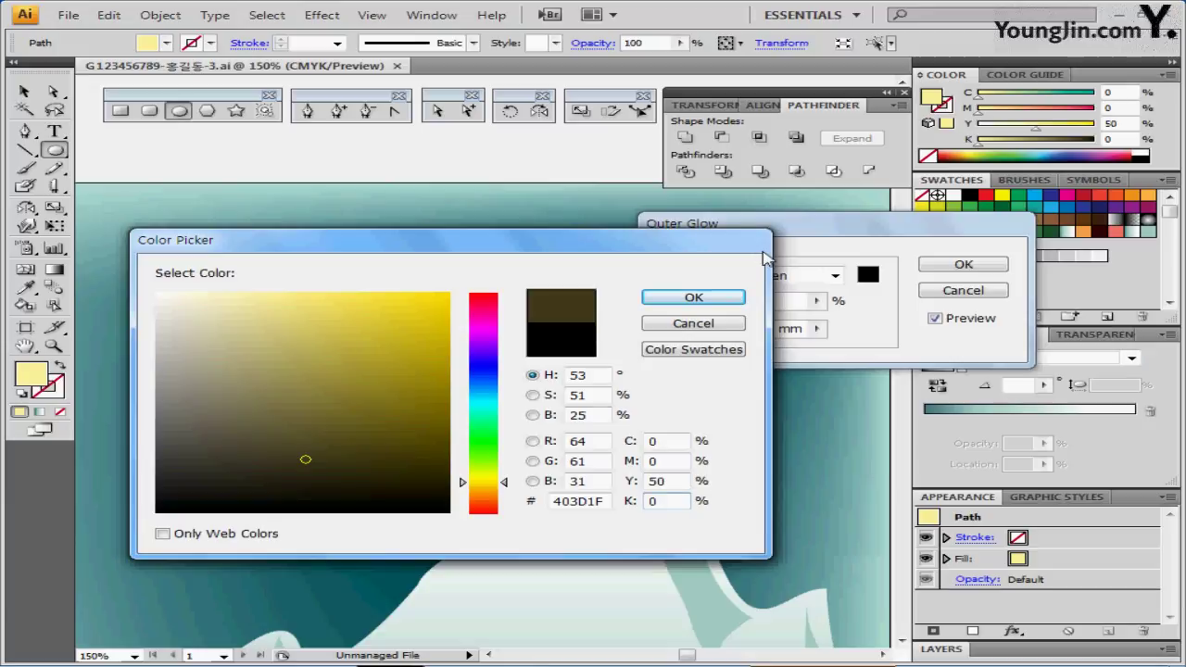
pyautogui.press('Tab')
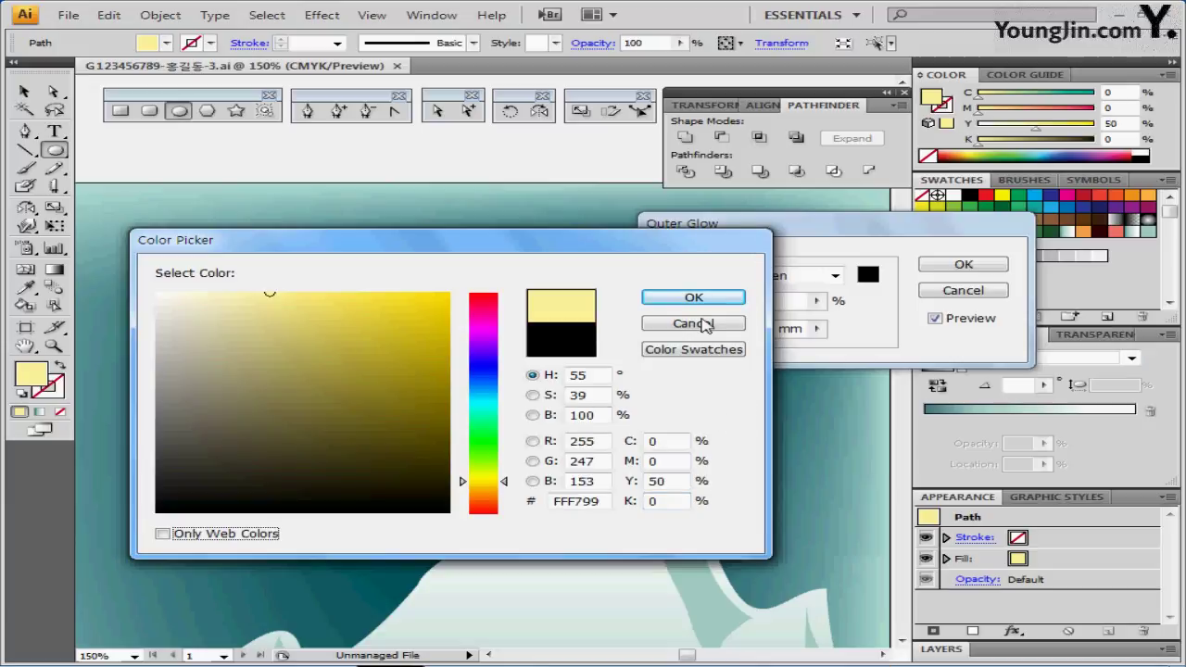
pyautogui.click(689, 304)
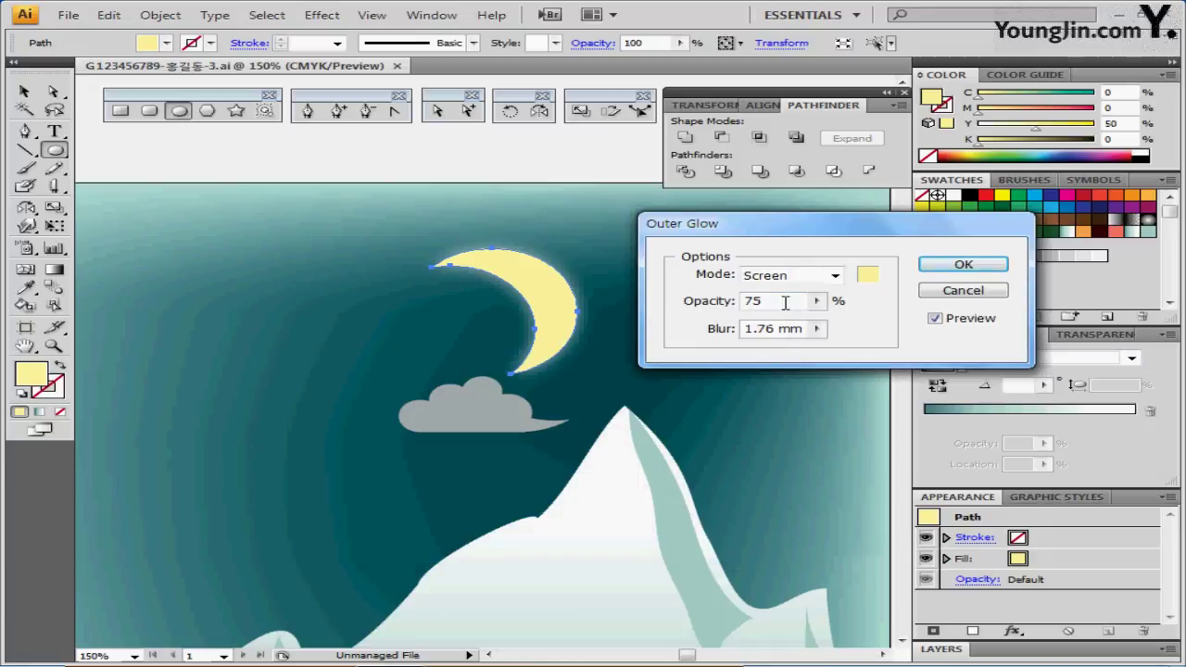
# Set the glow's opacity to 97% and its blur to 6.35 mm, and apply the effect to the moon
pyautogui.click(704, 309)
pyautogui.write('97')
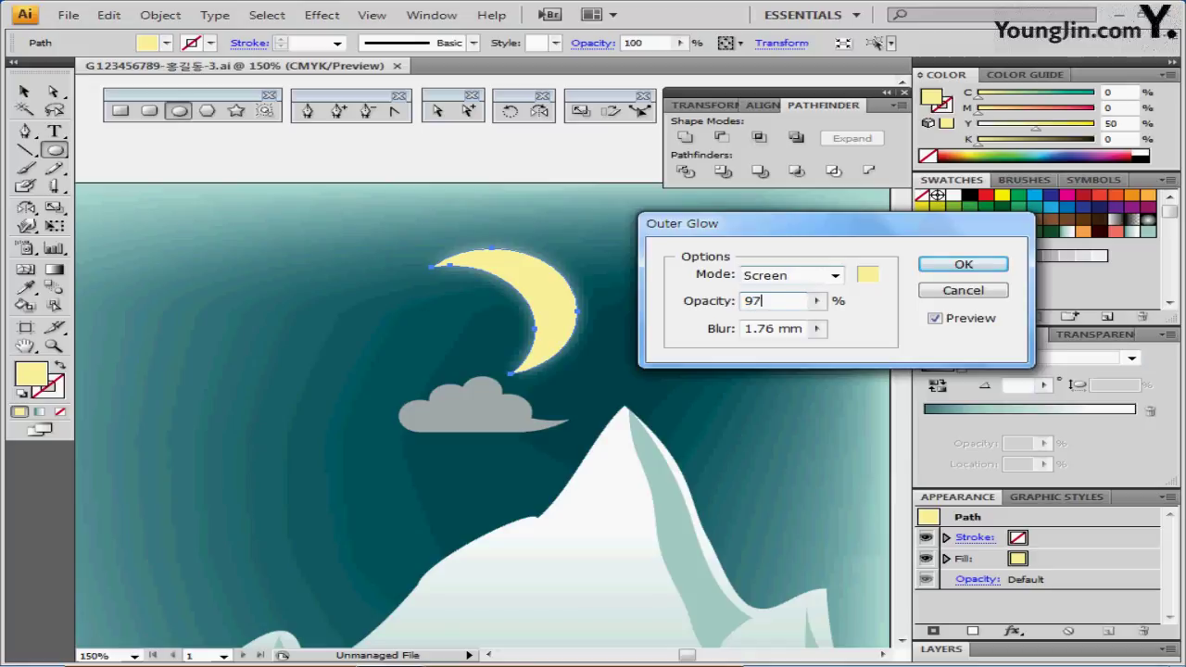
pyautogui.click(716, 333)
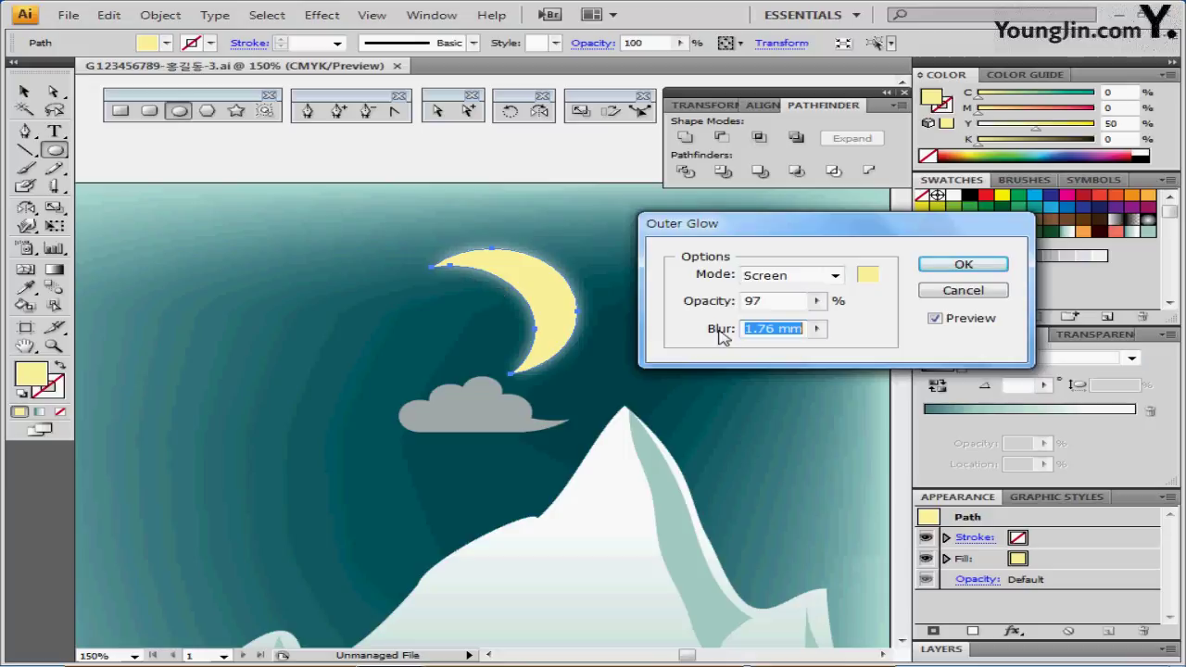
pyautogui.write('6.35')
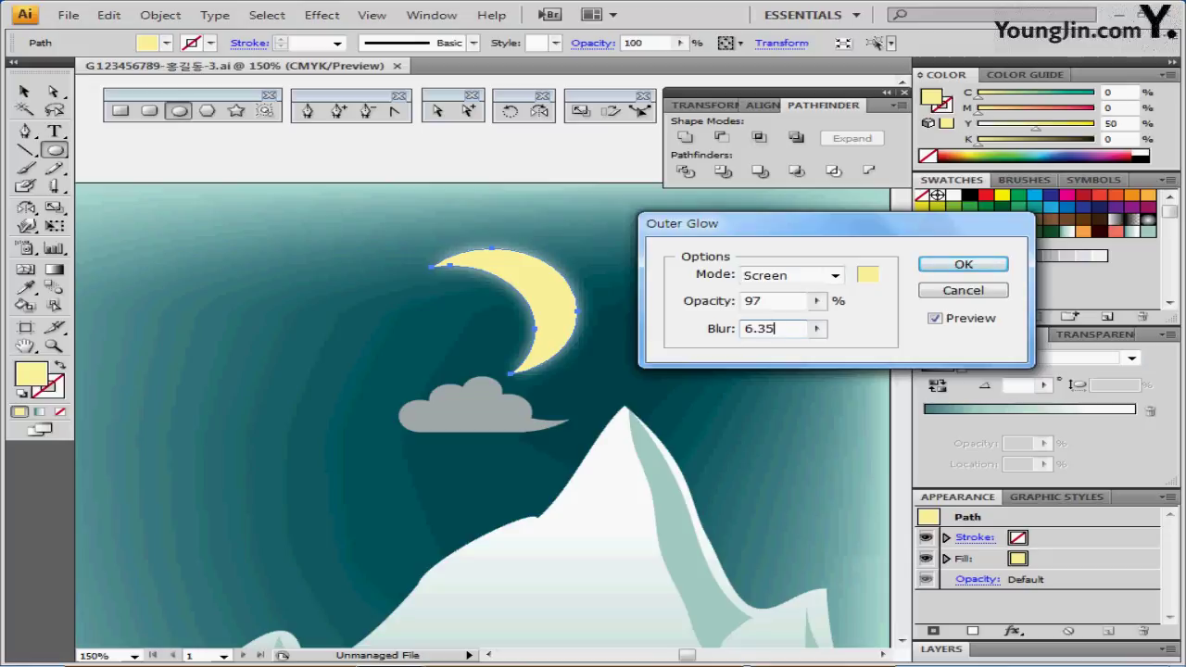
pyautogui.press('Return')
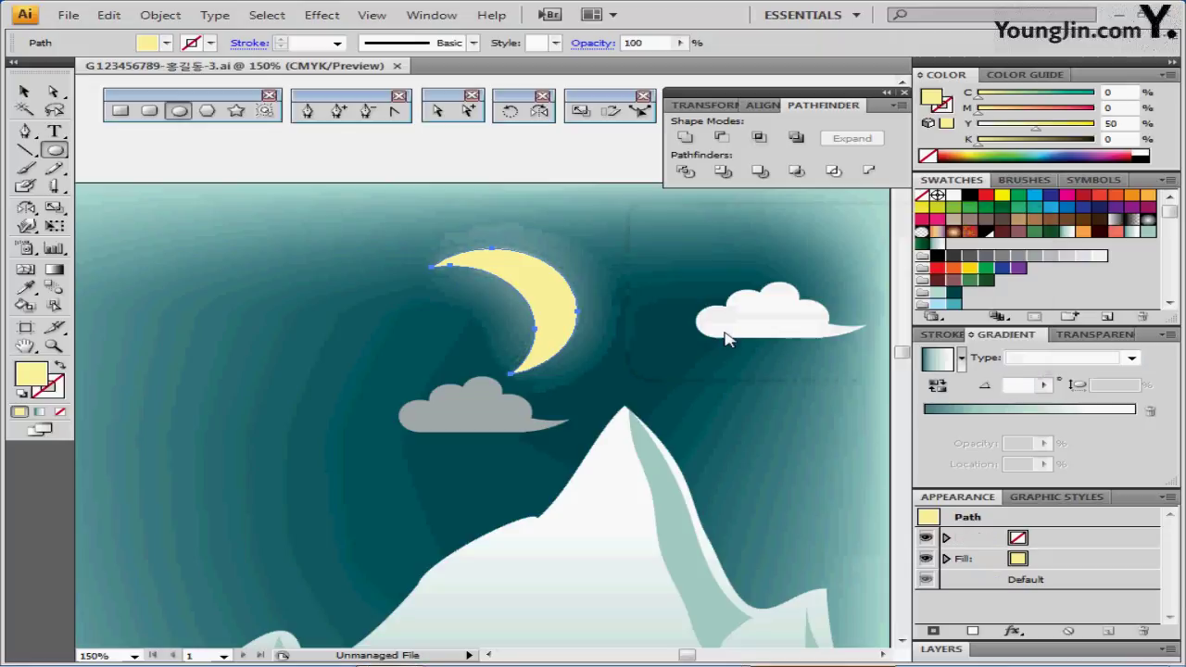
pyautogui.press('ctrl')
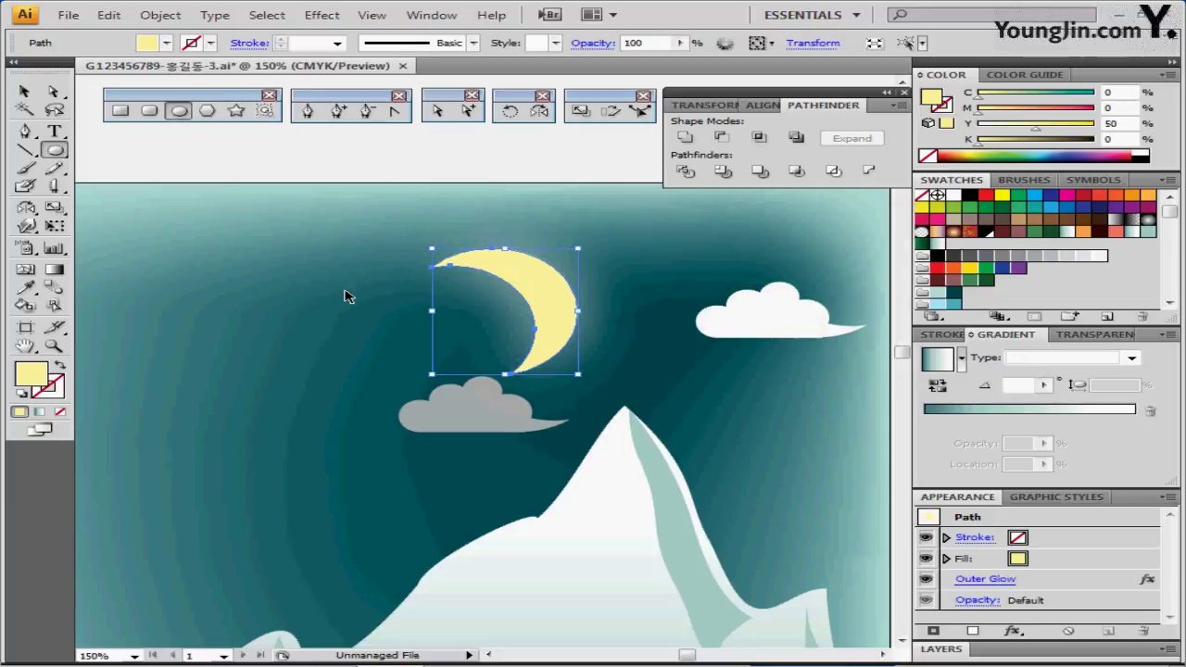
pyautogui.keyDown('ctrl'); pyautogui.click(339, 297); pyautogui.keyUp('ctrl')
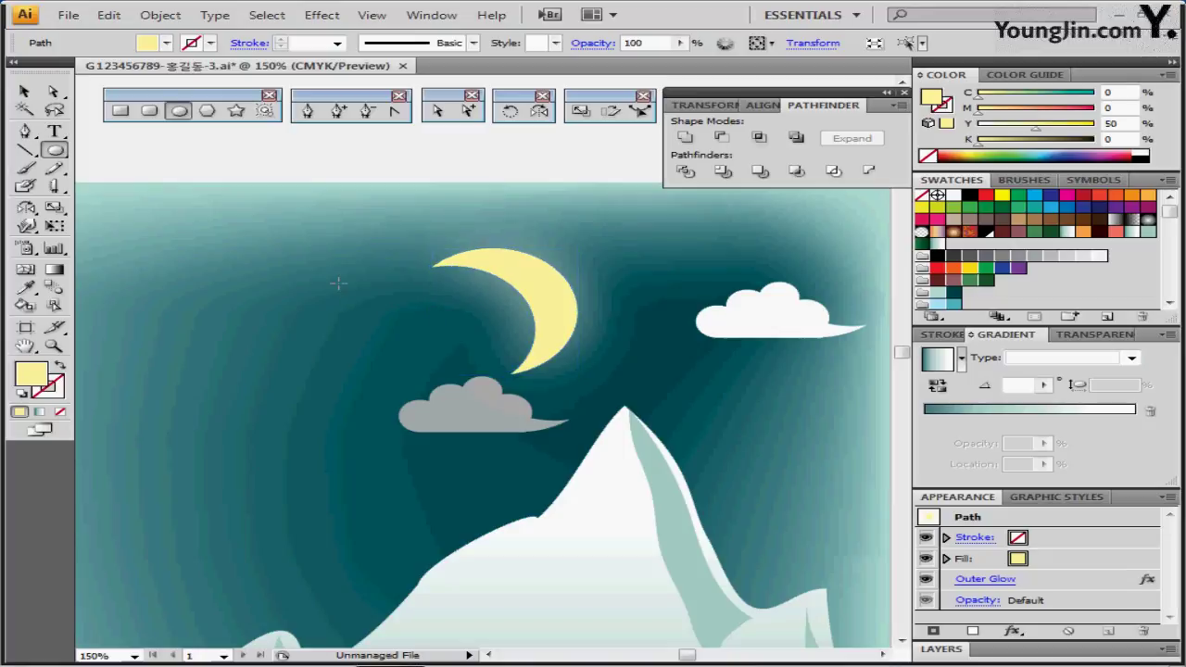
pyautogui.hotkey('ctrl', 'alt', 'space')
pyautogui.keyDown('ctrl'); pyautogui.keyDown('alt'); pyautogui.click(526, 417); pyautogui.keyUp('alt'); pyautogui.keyUp('ctrl')
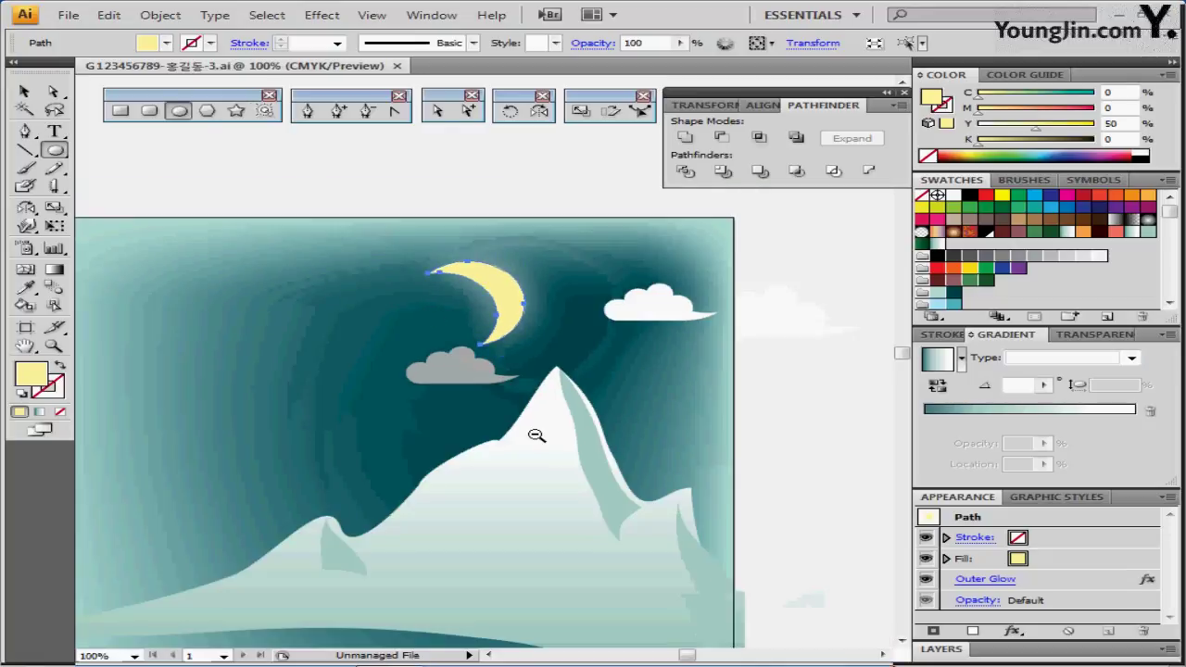
# Show the guides, release the two long curved guides sweeping across the landscape into normal paths, and hide the remaining guides
pyautogui.keyDown('ctrl'); pyautogui.keyDown('alt'); pyautogui.click(547, 433); pyautogui.keyUp('alt'); pyautogui.keyUp('ctrl')
pyautogui.keyDown('ctrl'); pyautogui.keyDown('alt'); pyautogui.click(516, 427); pyautogui.keyUp('alt'); pyautogui.keyUp('ctrl')
pyautogui.moveTo(503, 421); pyautogui.dragTo(522, 410)
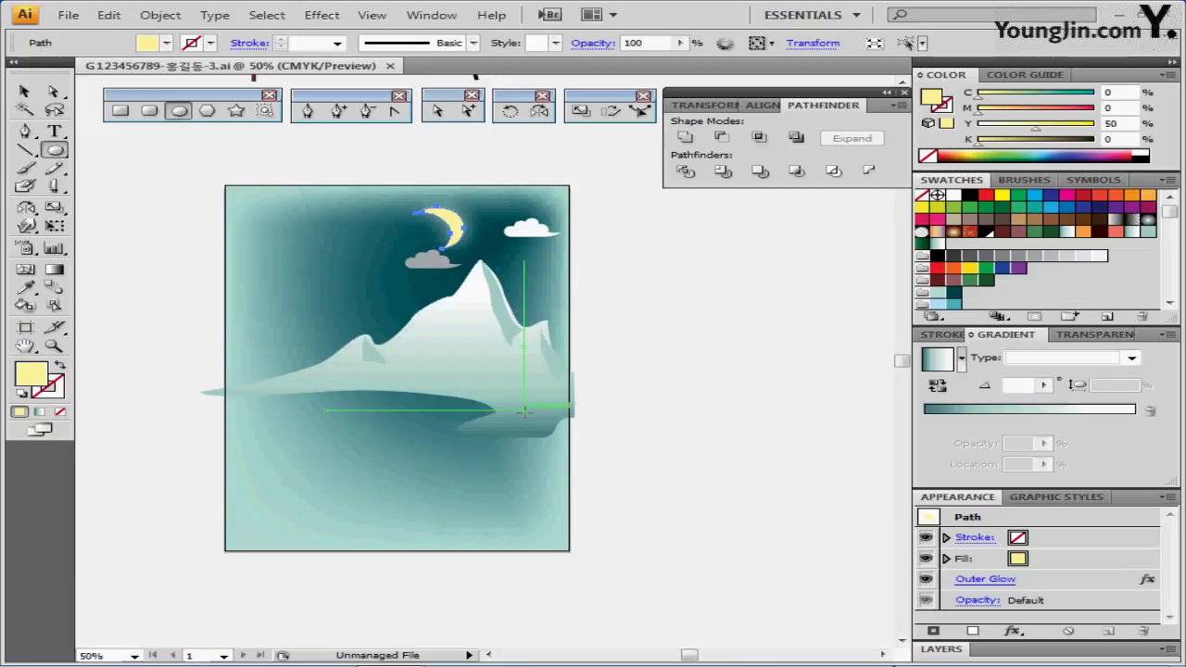
pyautogui.press('ctrl')
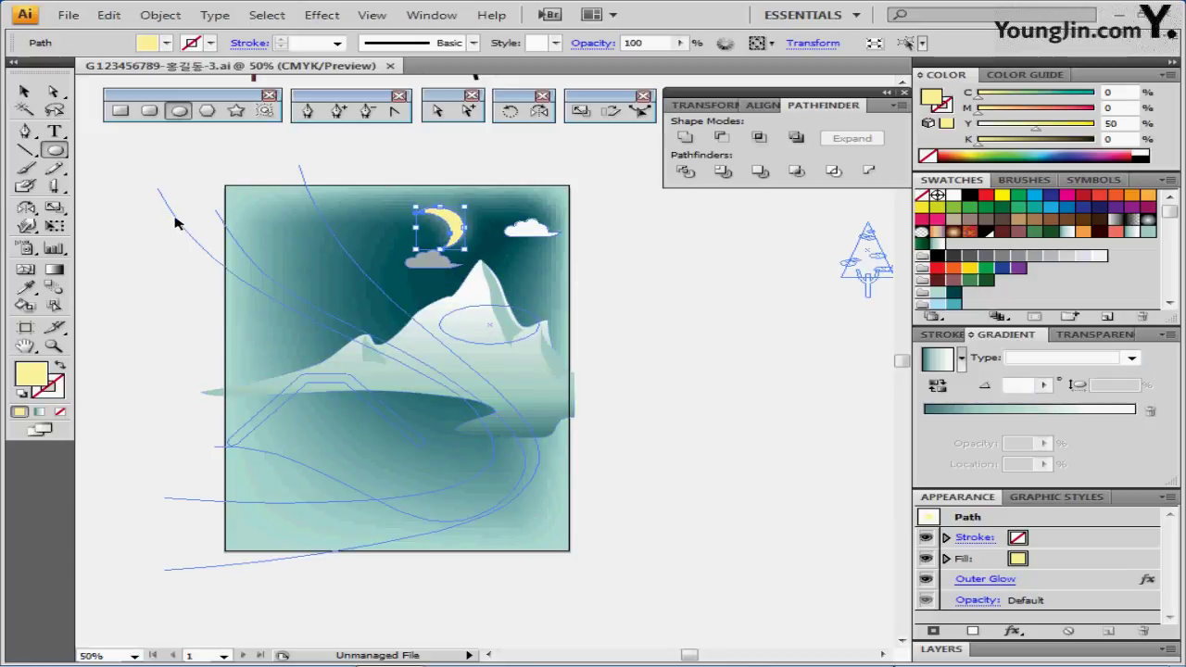
pyautogui.keyDown('ctrl'); pyautogui.click(181, 222); pyautogui.keyUp('ctrl')
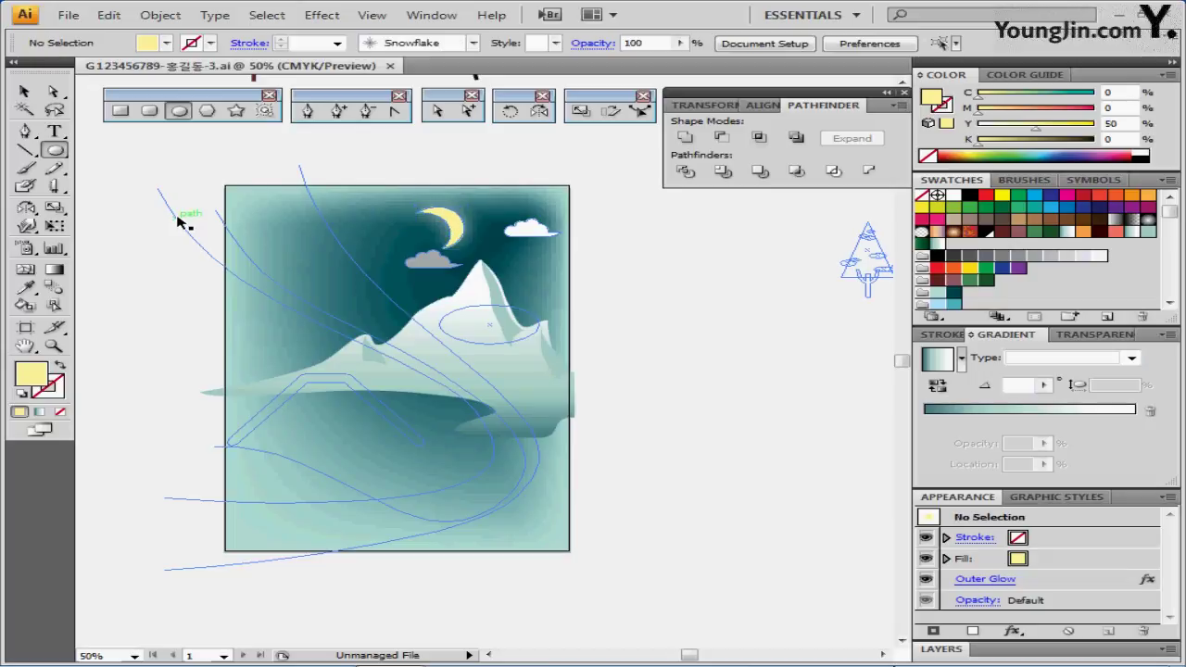
pyautogui.keyDown('ctrl'); pyautogui.click(183, 220); pyautogui.keyUp('ctrl')
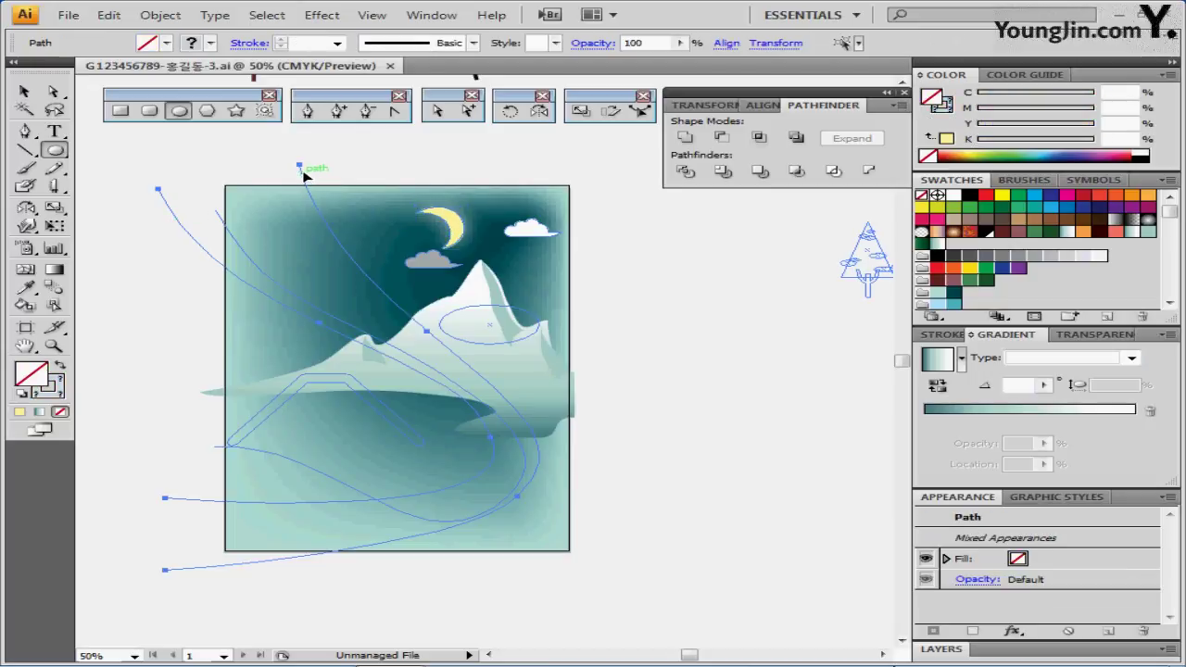
pyautogui.keyDown('ctrl'); pyautogui.click(306, 176); pyautogui.keyUp('ctrl')
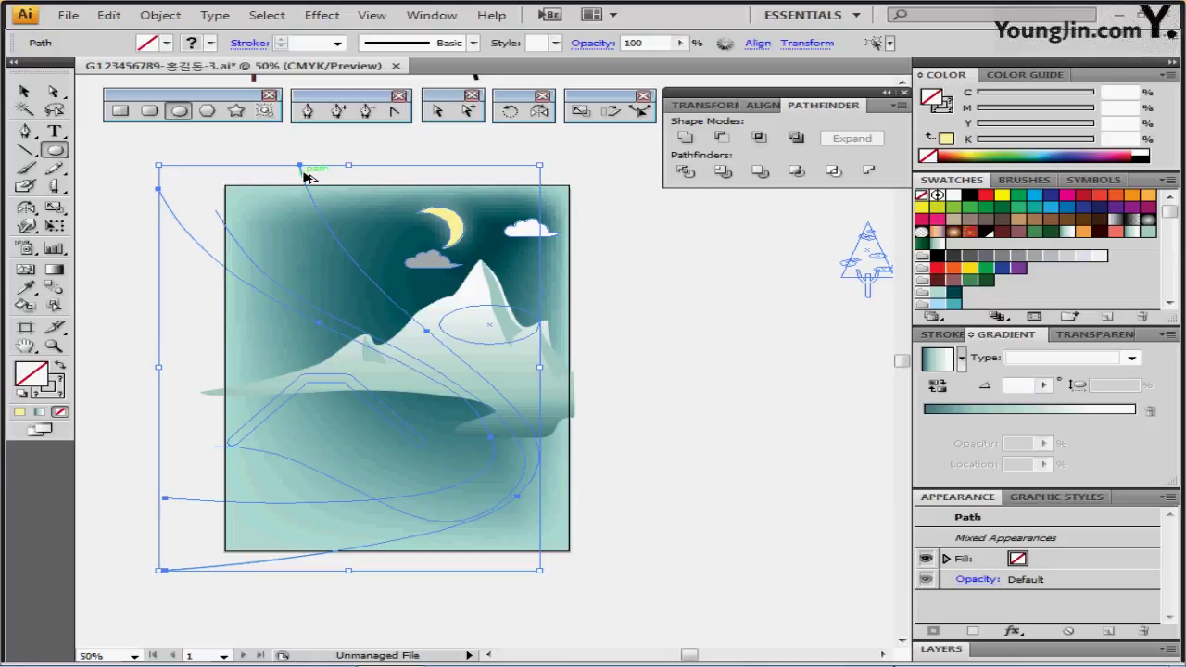
pyautogui.keyDown('ctrl'); pyautogui.click(306, 175); pyautogui.keyUp('ctrl')
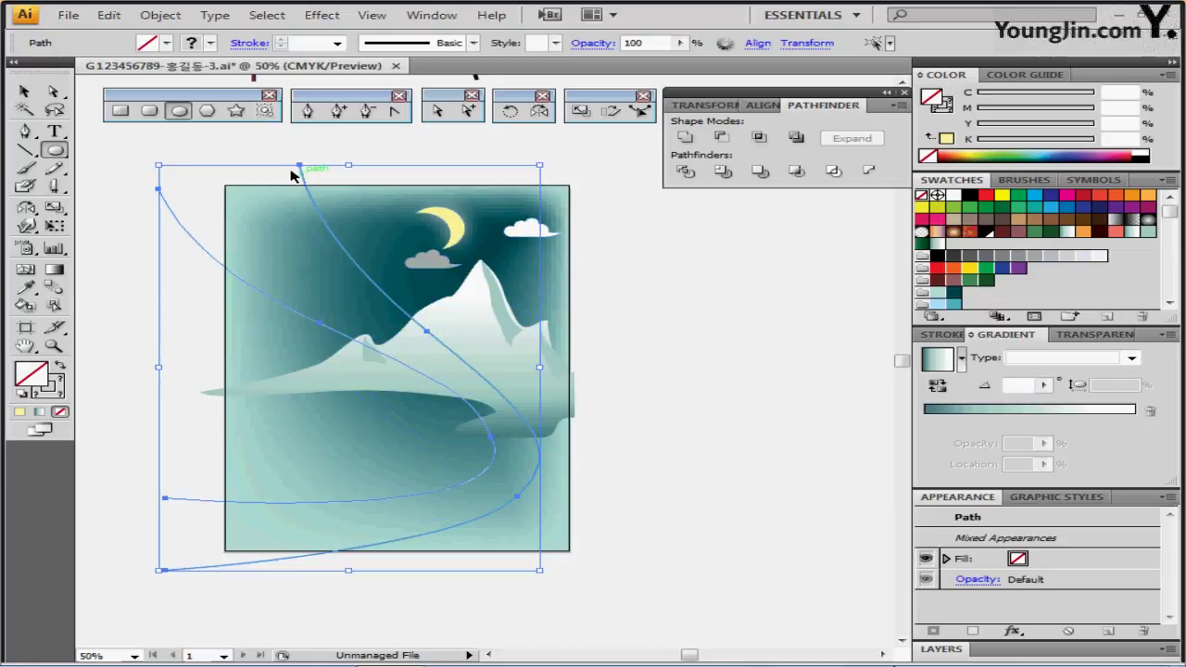
pyautogui.click(699, 278)
# Examine the stroke color and stroke weight of the pale inner curve and of the teal outer curve
pyautogui.hotkey('ctrl', '=')
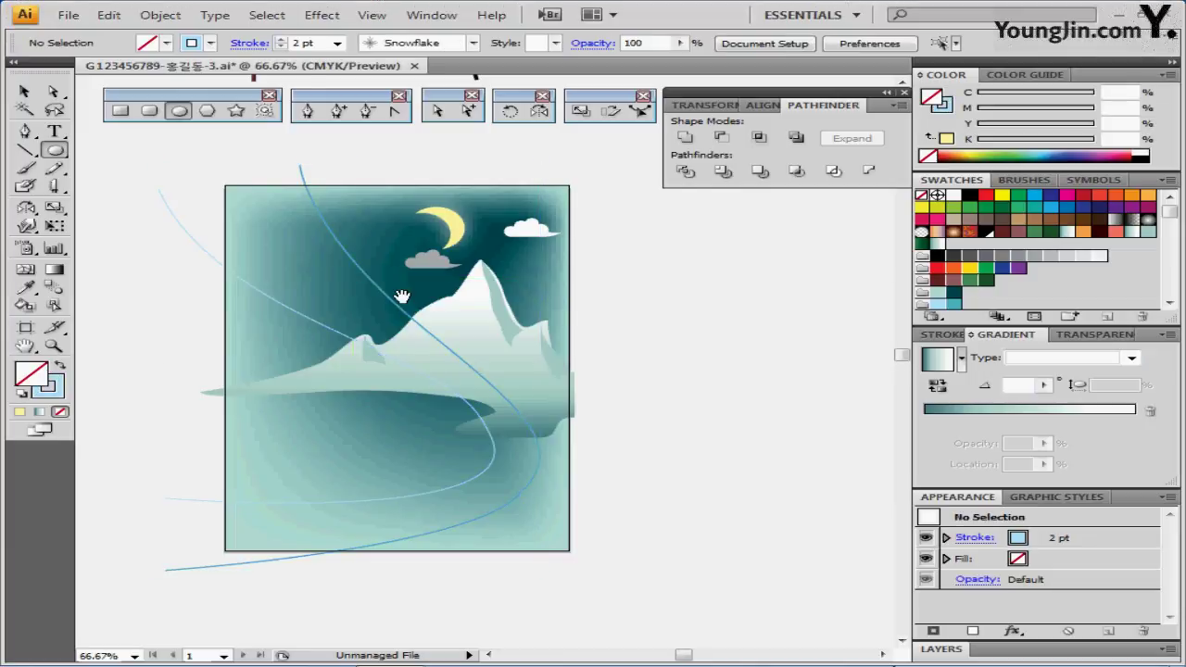
pyautogui.moveTo(387, 299); pyautogui.dragTo(287, 194)
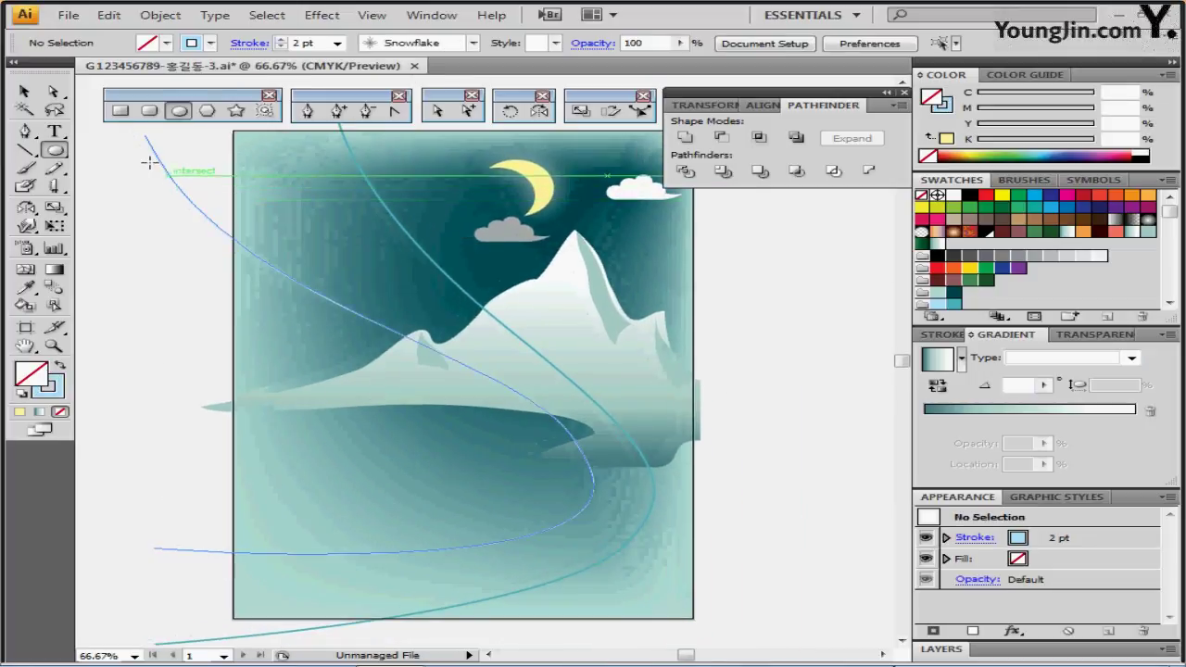
pyautogui.press('v')
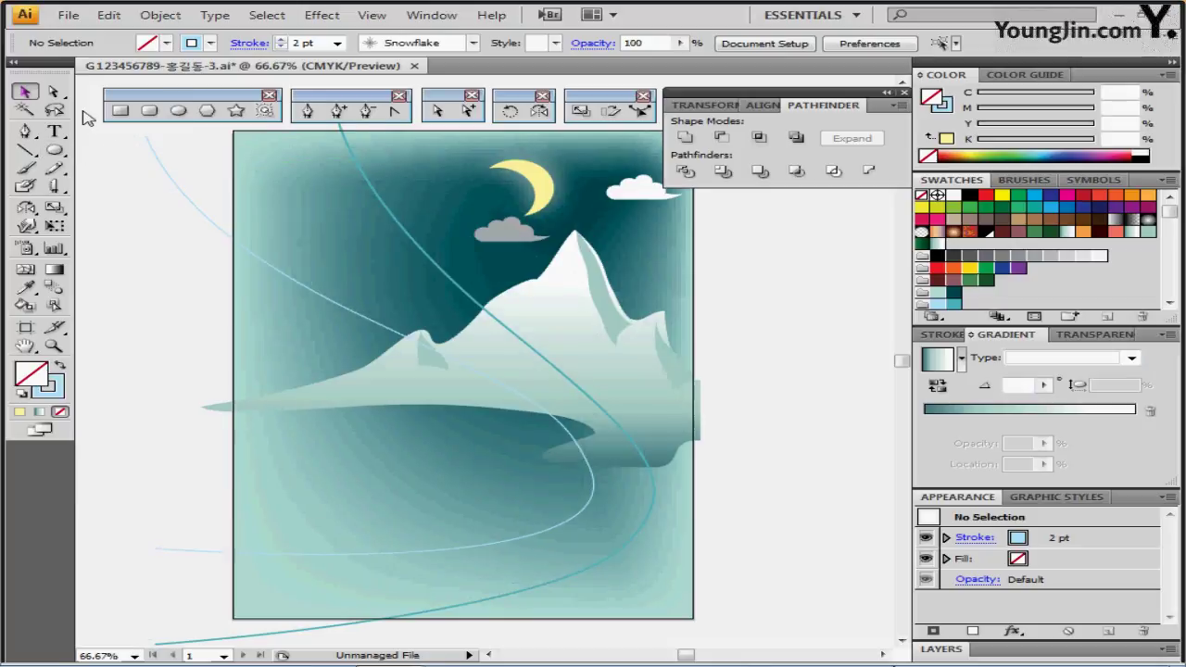
pyautogui.click(174, 183)
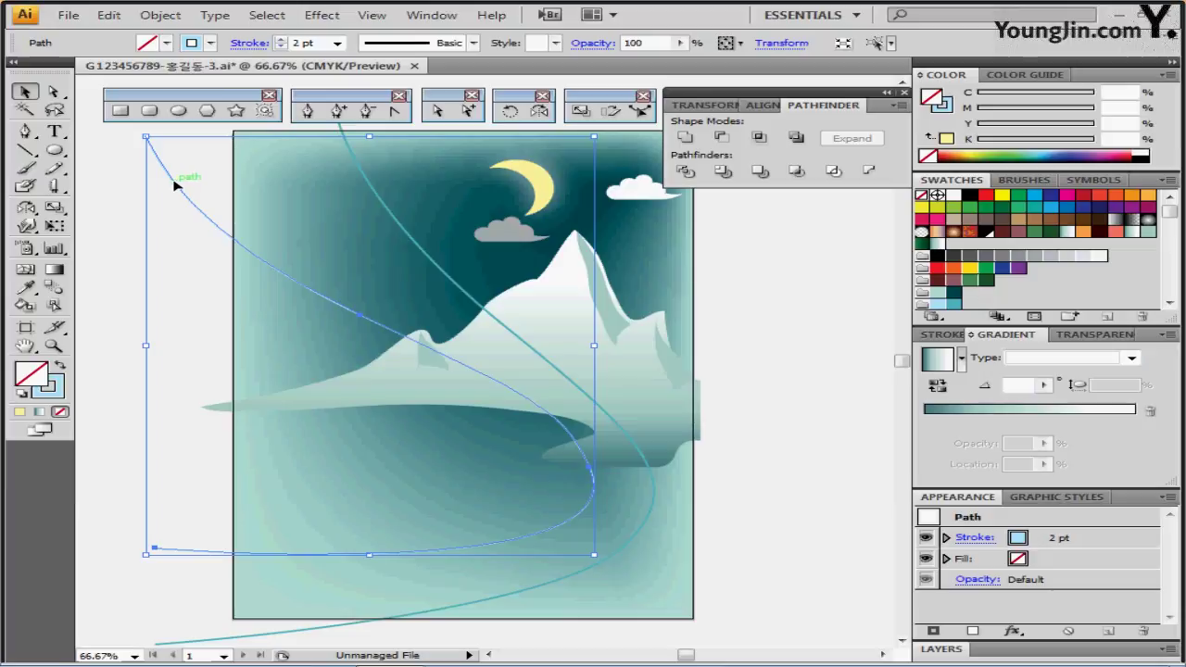
pyautogui.click(940, 108)
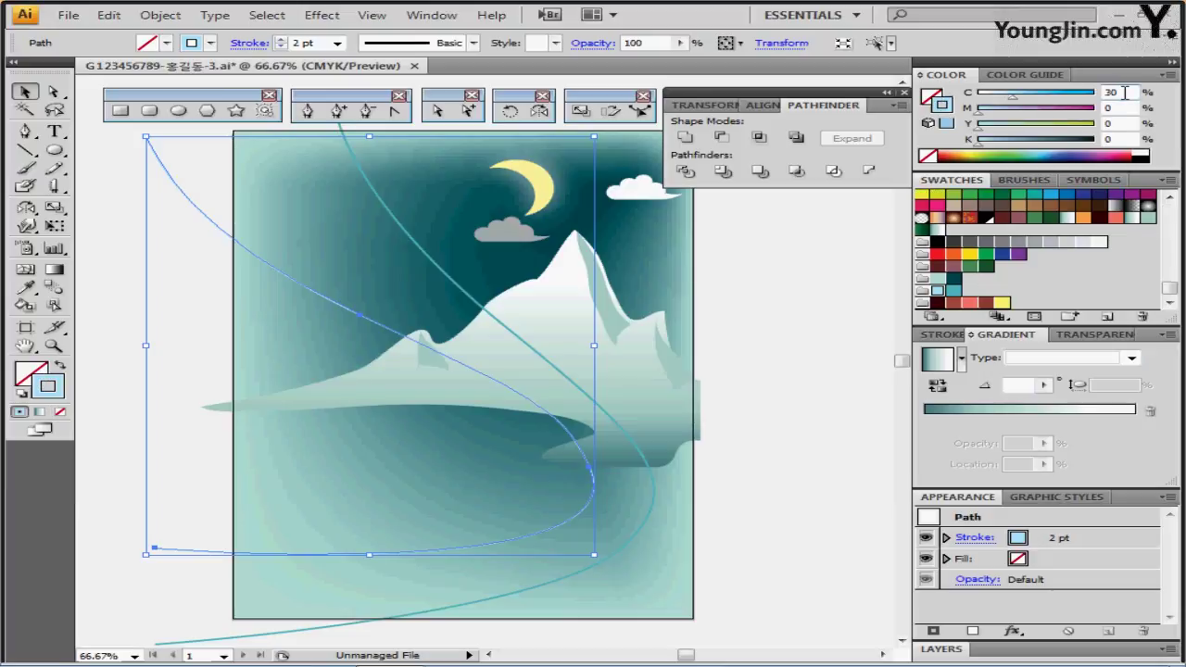
pyautogui.click(941, 335)
pyautogui.click(1024, 355)
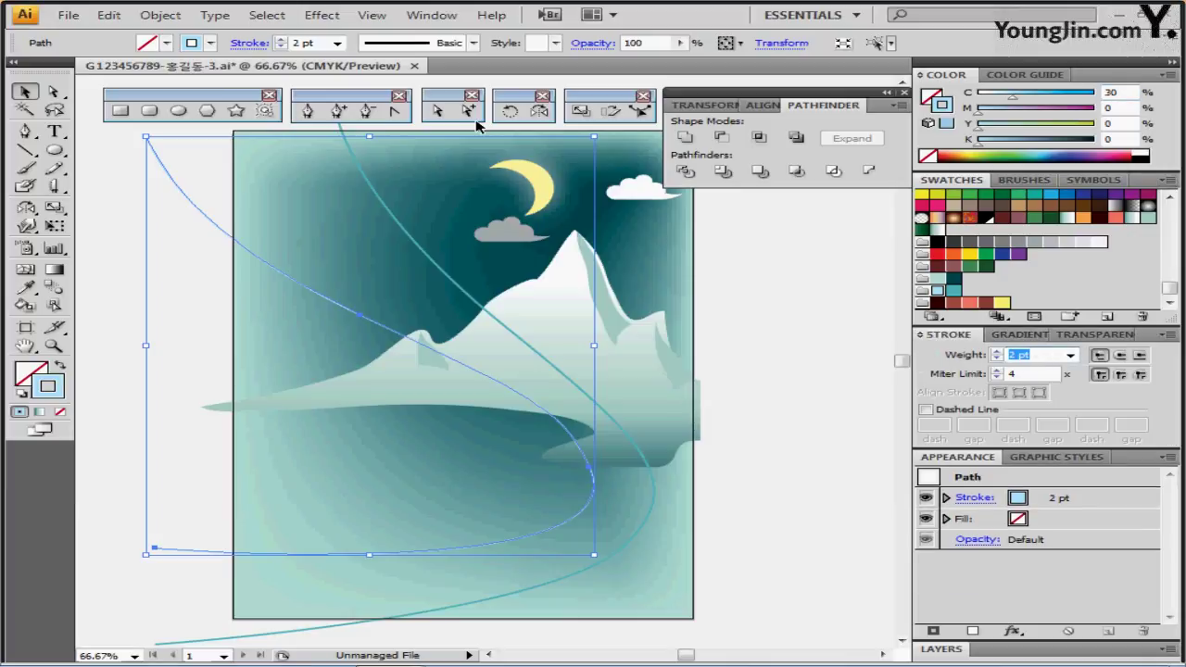
pyautogui.click(414, 221)
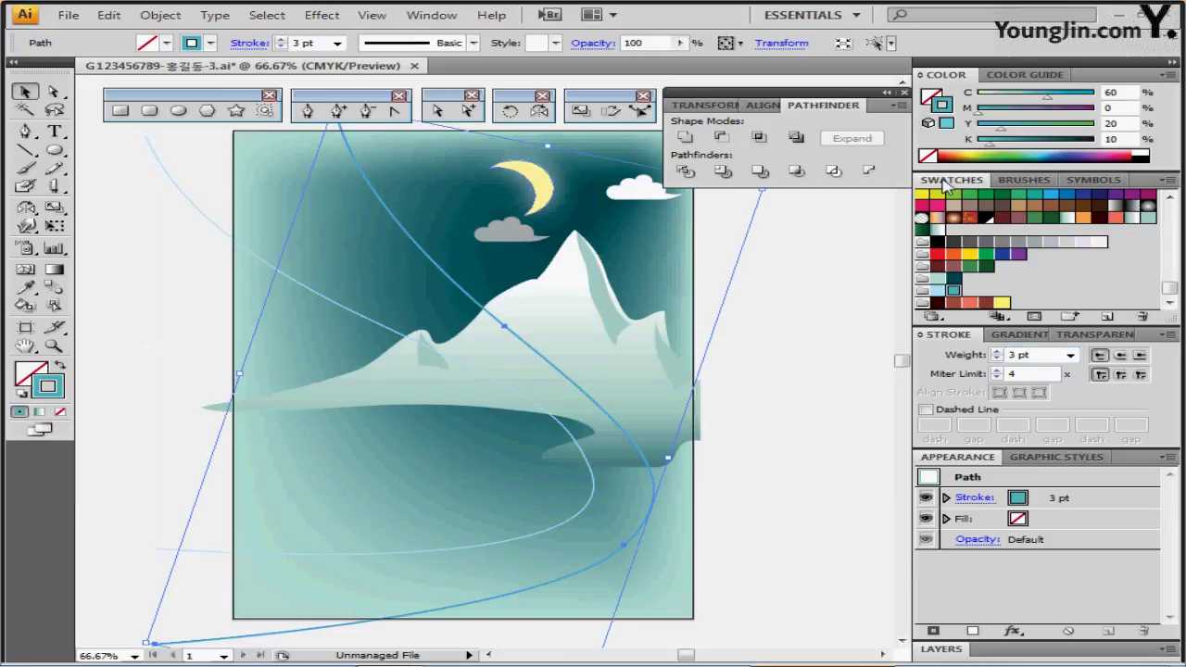
pyautogui.click(1112, 92)
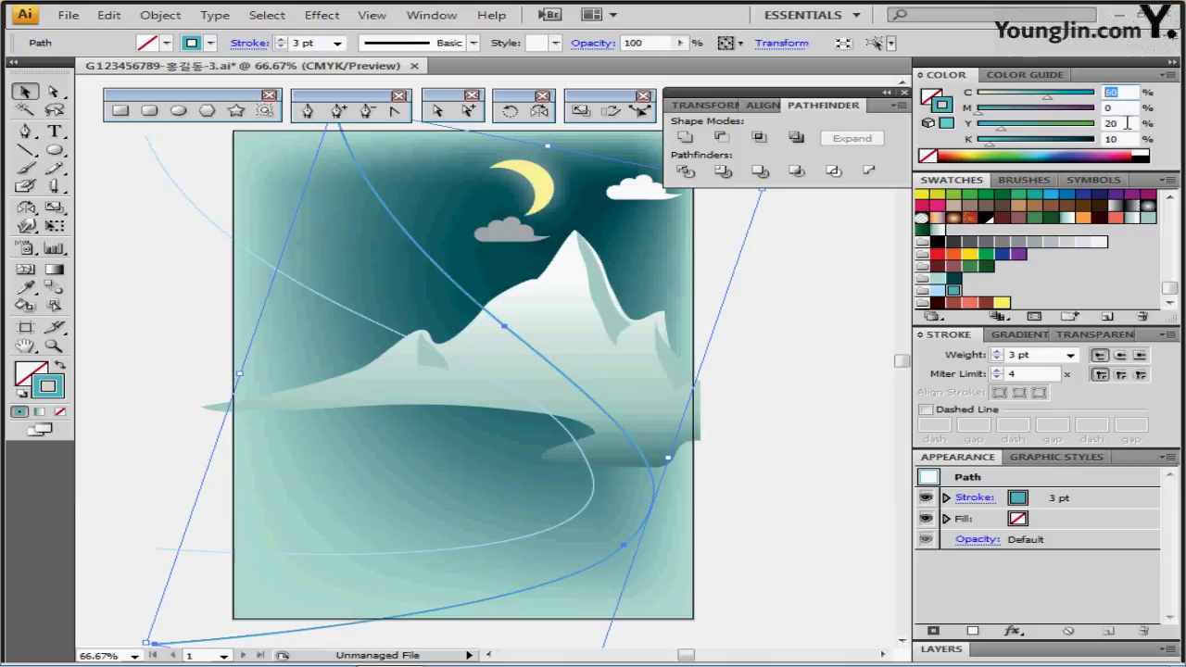
pyautogui.click(1124, 124)
pyautogui.press('Return')
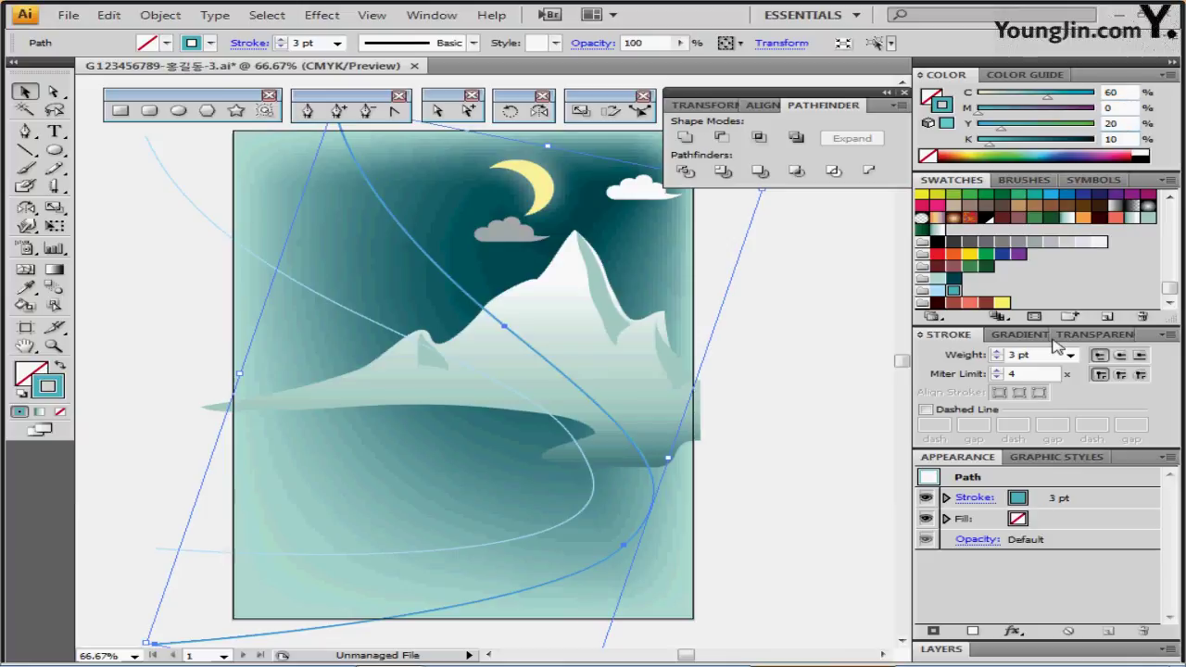
pyautogui.press('Tab')
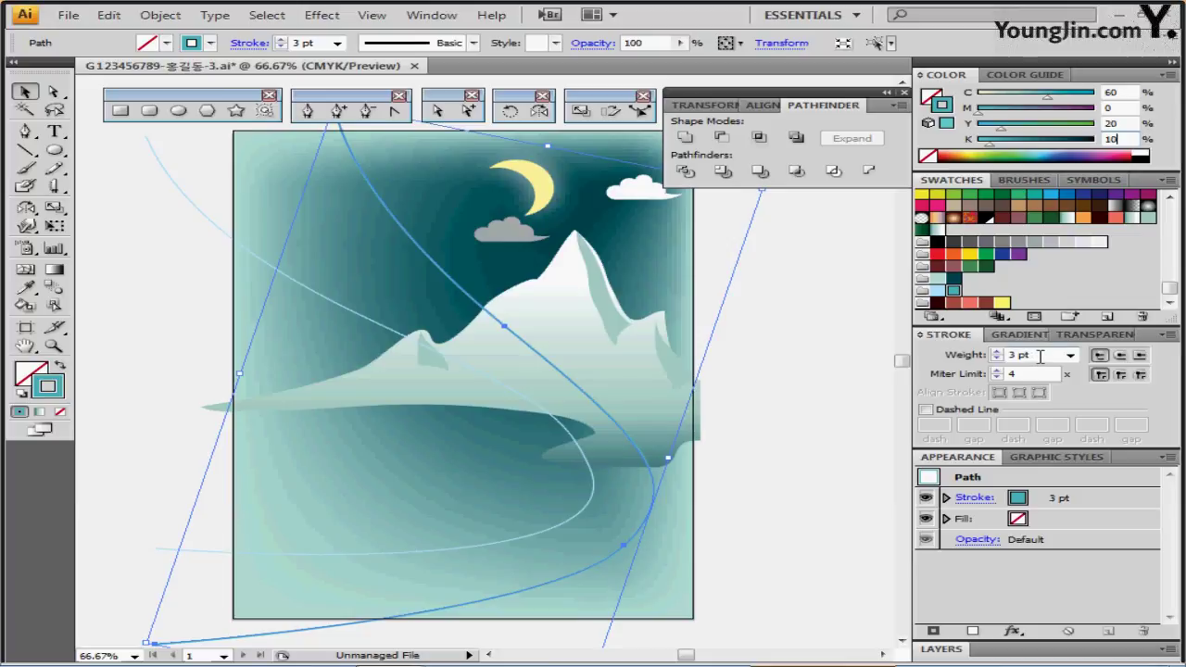
pyautogui.hotkey('ctrl', 'shift', 'a')
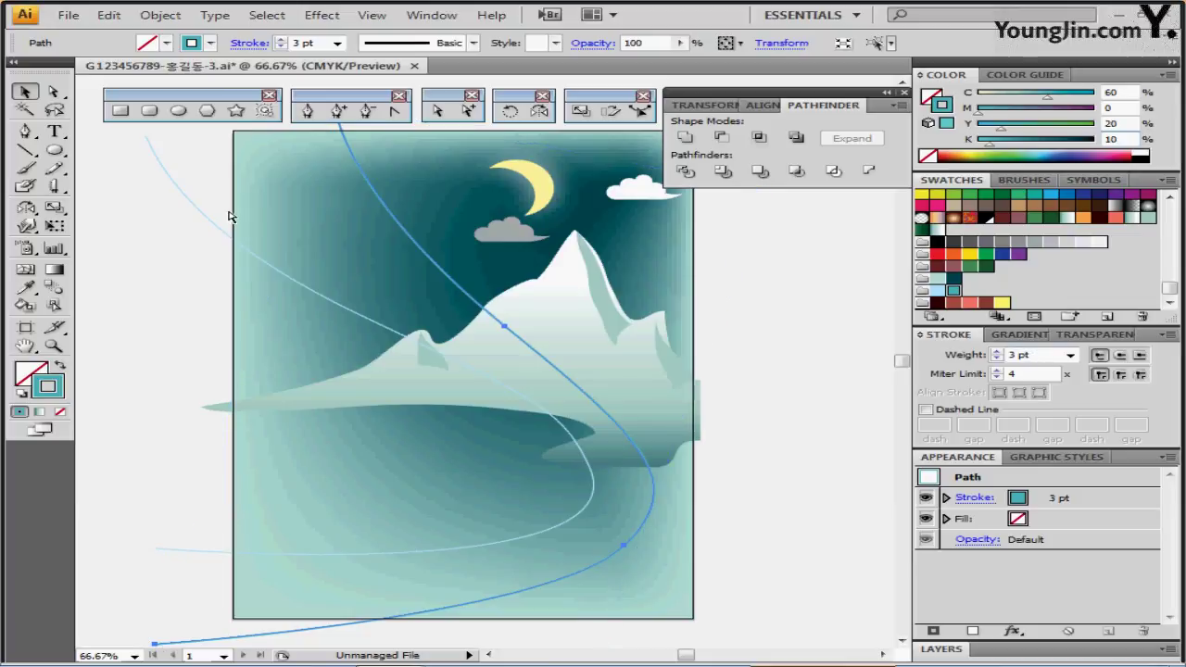
# Select the pale and teal curves together and make a blend between them
pyautogui.click(170, 168)
pyautogui.scroll(3, 206, 196)
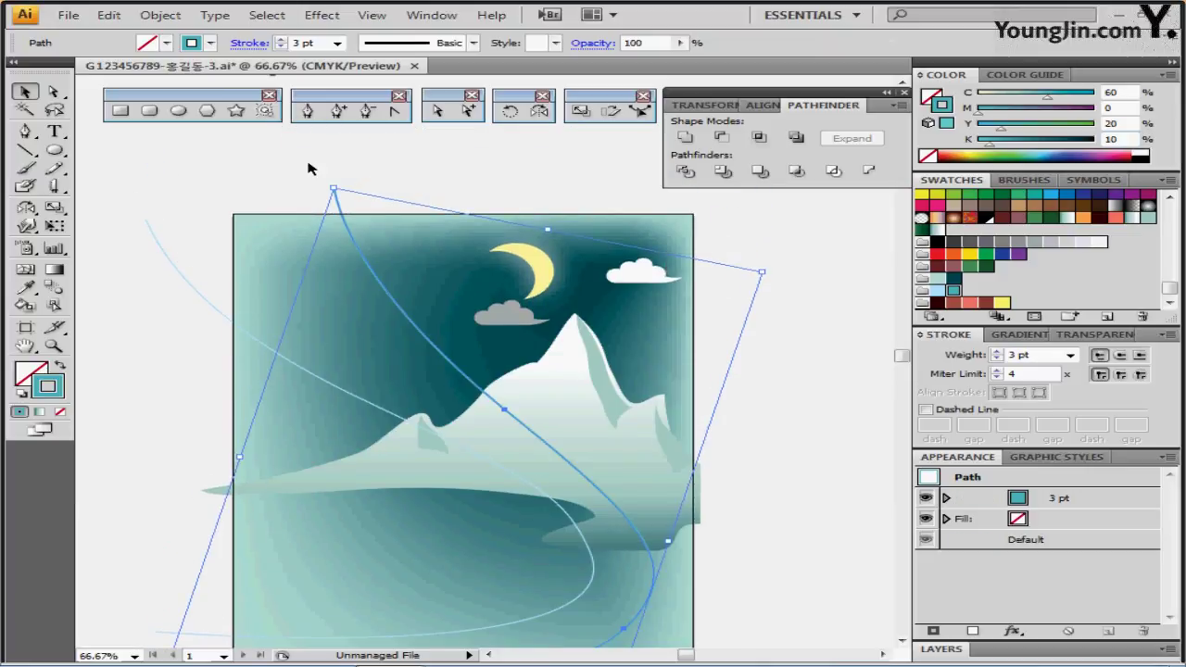
pyautogui.keyDown('shift'); pyautogui.click(280, 166); pyautogui.keyUp('shift')
pyautogui.click(161, 15)
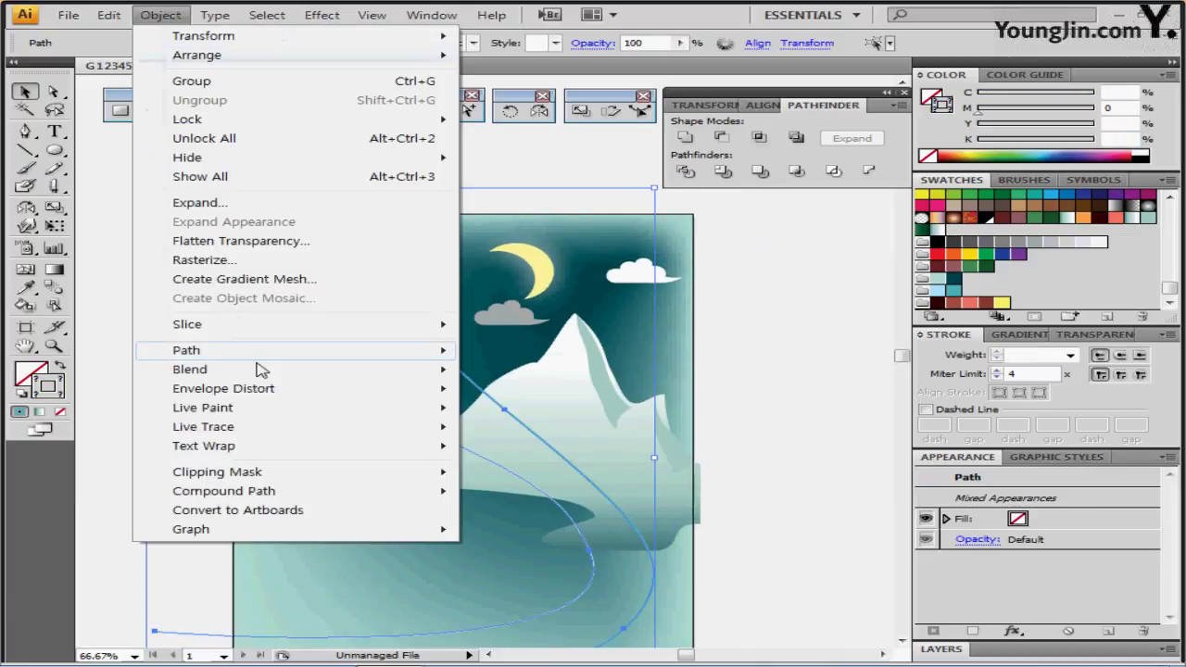
pyautogui.moveTo(194, 369)
pyautogui.click(504, 366)
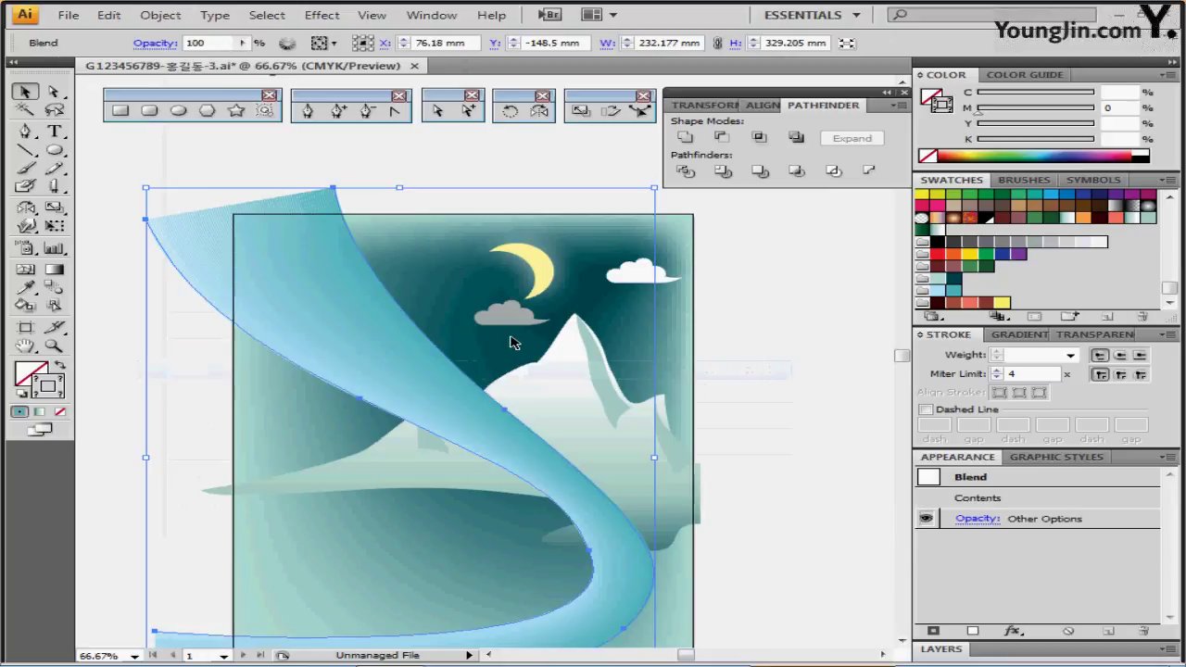
# Change the curve blend's spacing to Specified Steps with 15 steps and apply it
pyautogui.doubleClick(54, 289)
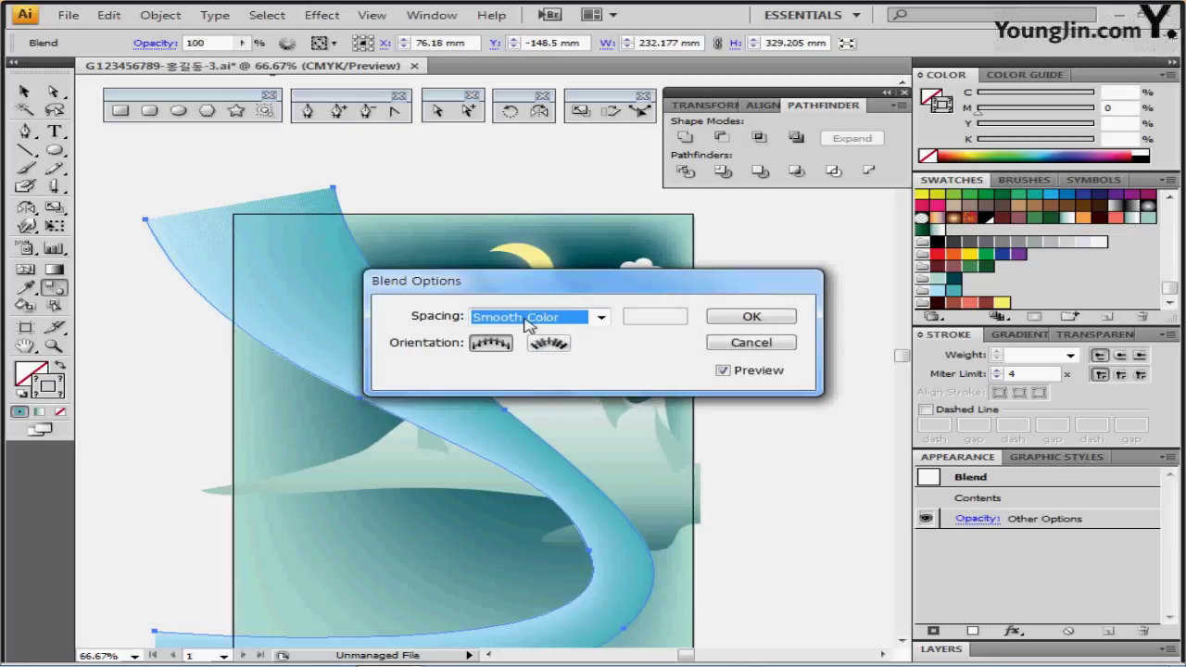
pyautogui.click(600, 317)
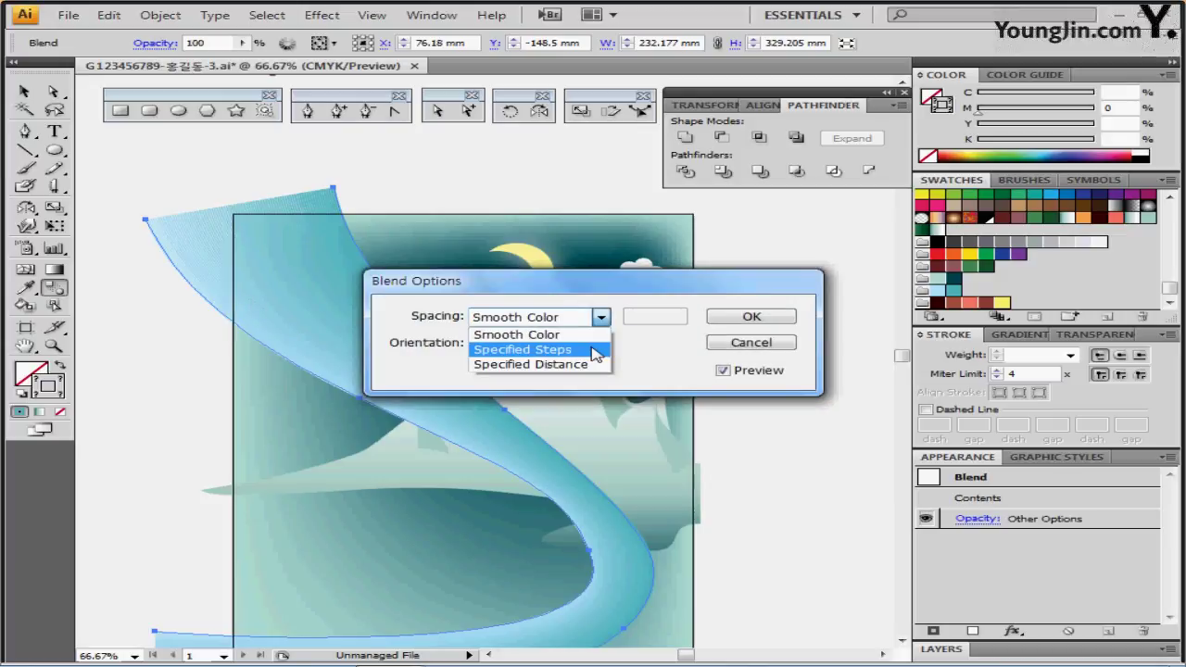
pyautogui.click(594, 350)
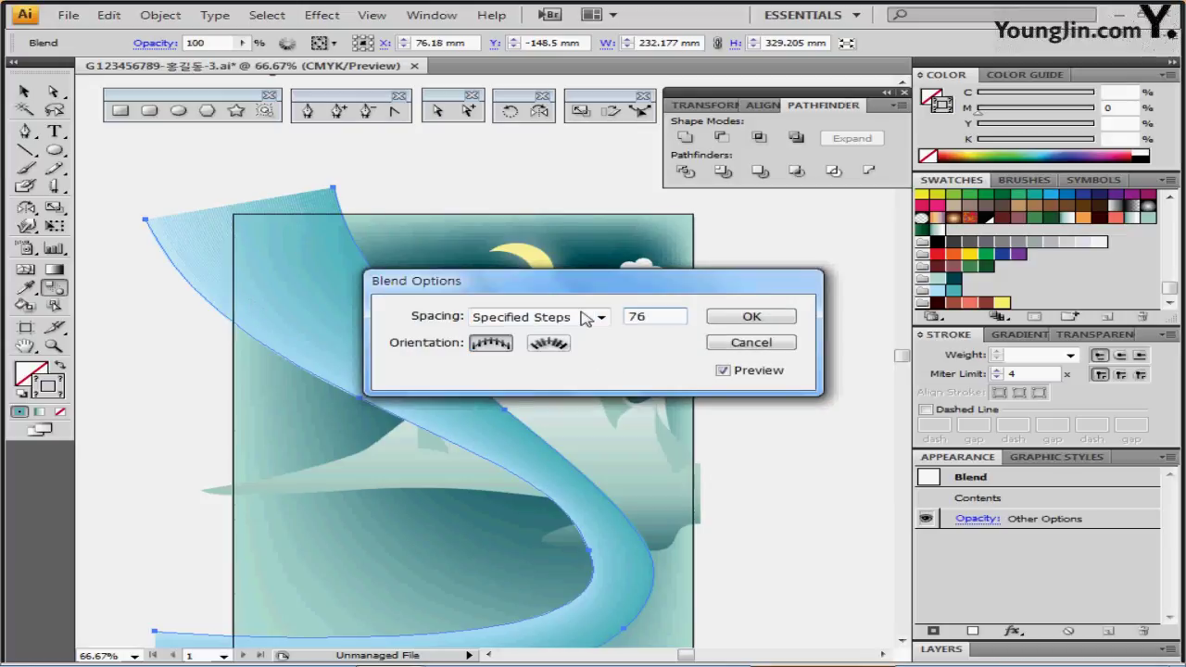
pyautogui.write('15')
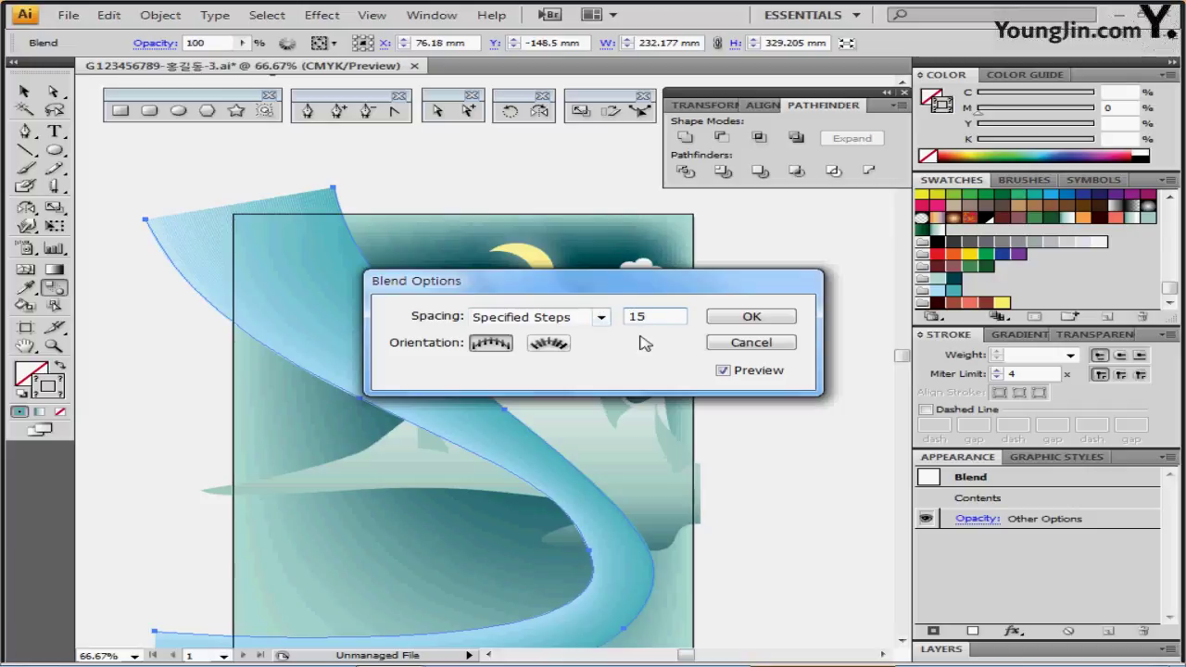
pyautogui.moveTo(677, 293); pyautogui.dragTo(725, 231)
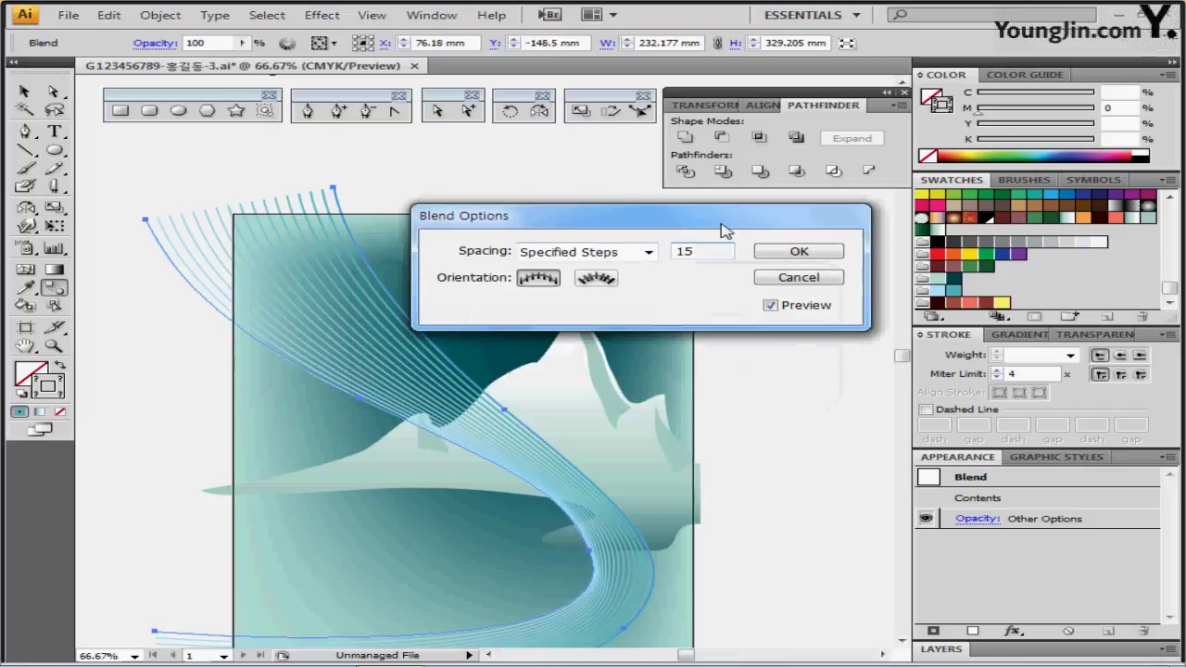
pyautogui.click(780, 256)
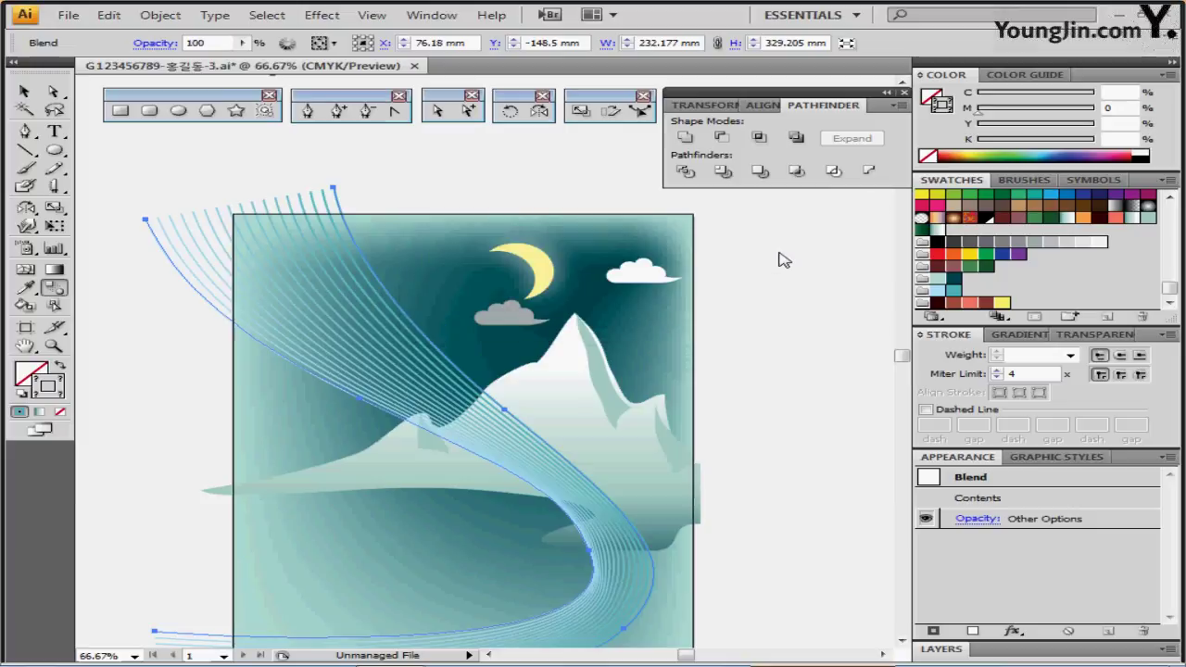
# Select the artwork across the page, clear the selection, and save the document
pyautogui.moveTo(648, 385); pyautogui.dragTo(651, 343)
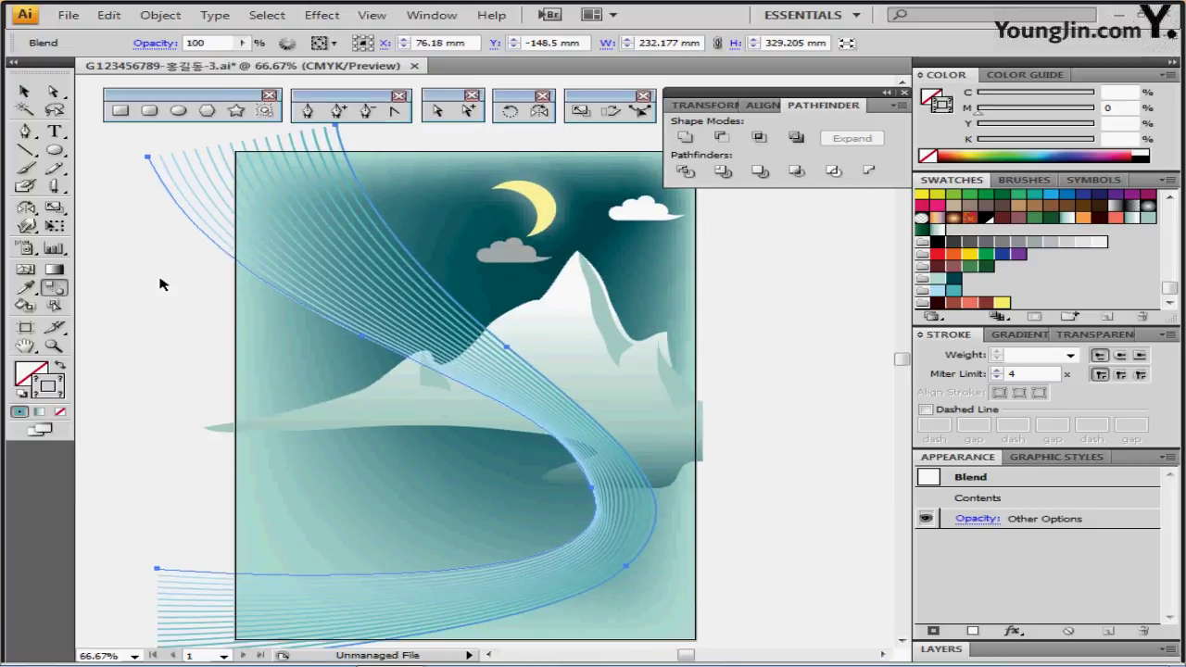
pyautogui.click(134, 204)
pyautogui.moveTo(135, 198); pyautogui.dragTo(669, 506)
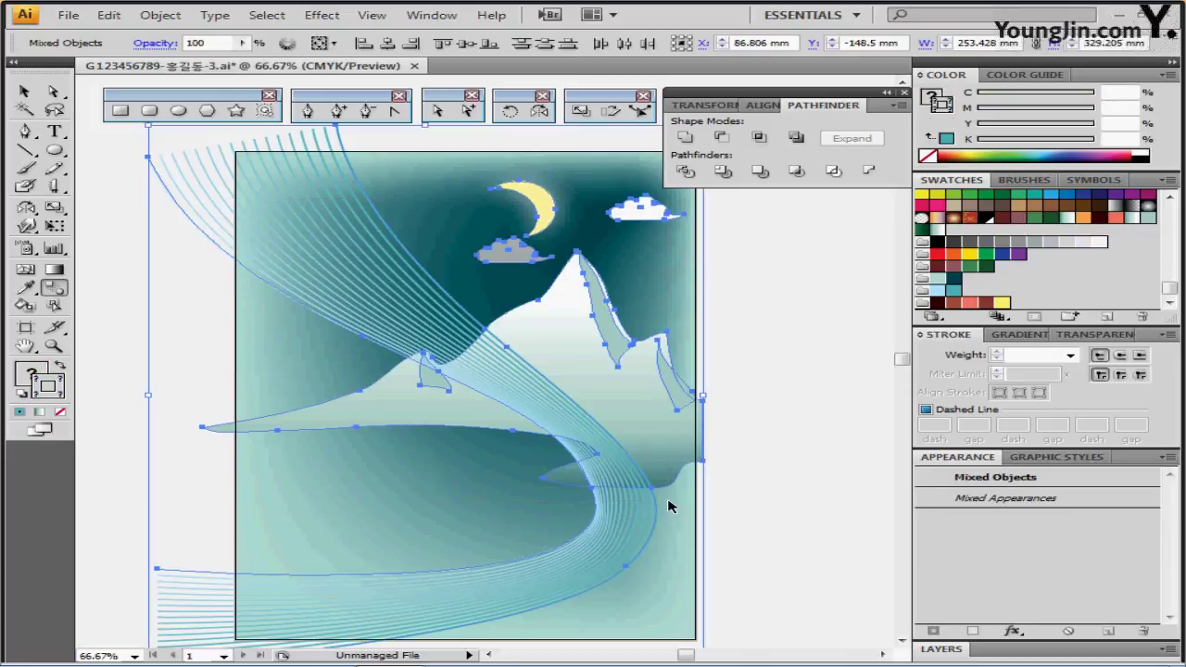
pyautogui.click(668, 505)
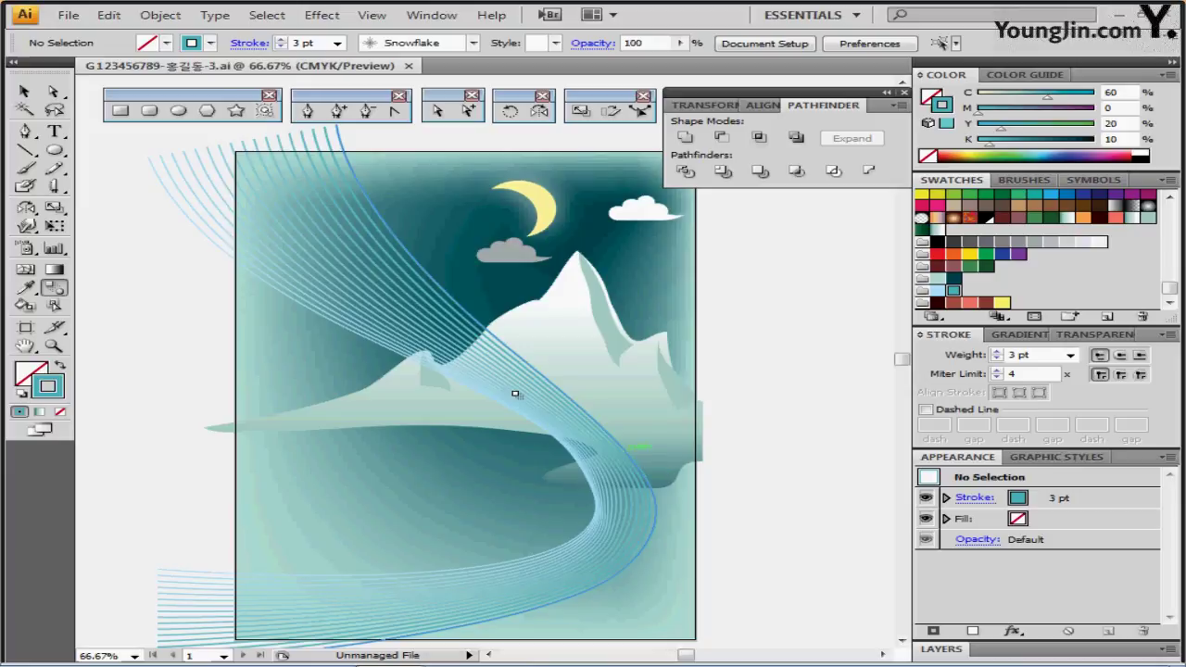
# With the guides shown, draw a flat-topped hexagon about 169 by 146 mm over the lower-left part of the landscape
pyautogui.scroll(-2, 208, 187)
pyautogui.click(202, 113)
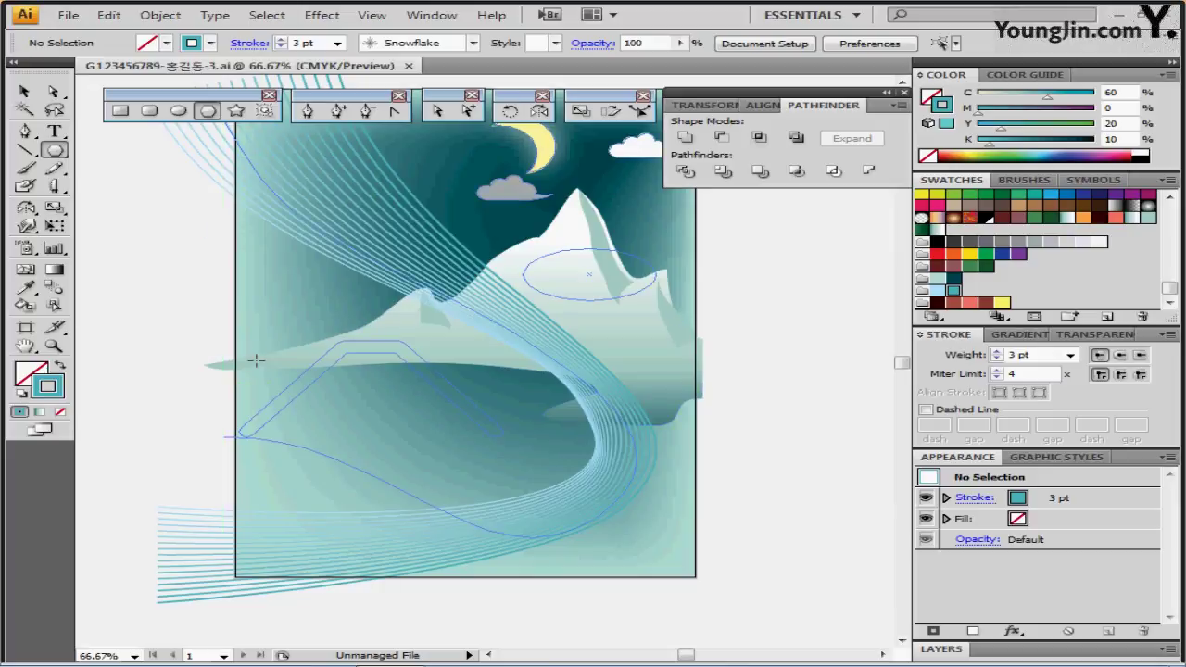
pyautogui.moveTo(256, 360); pyautogui.dragTo(355, 451)
pyautogui.moveTo(355, 451); pyautogui.dragTo(330, 486)
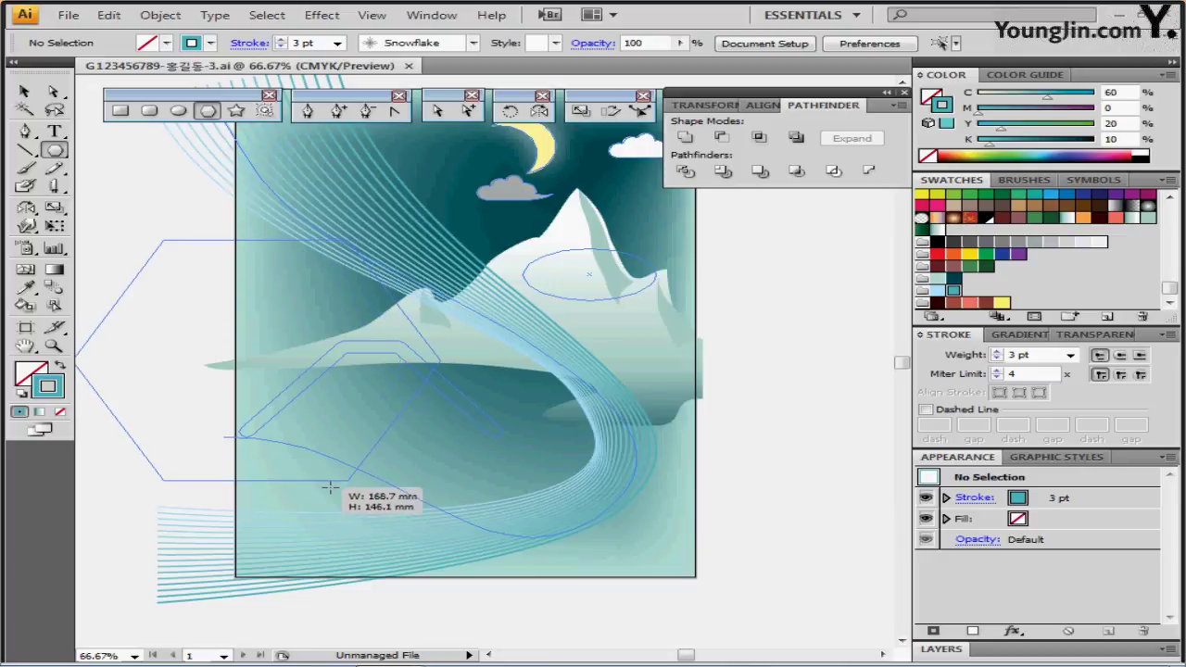
pyautogui.moveTo(328, 484); pyautogui.dragTo(335, 488)
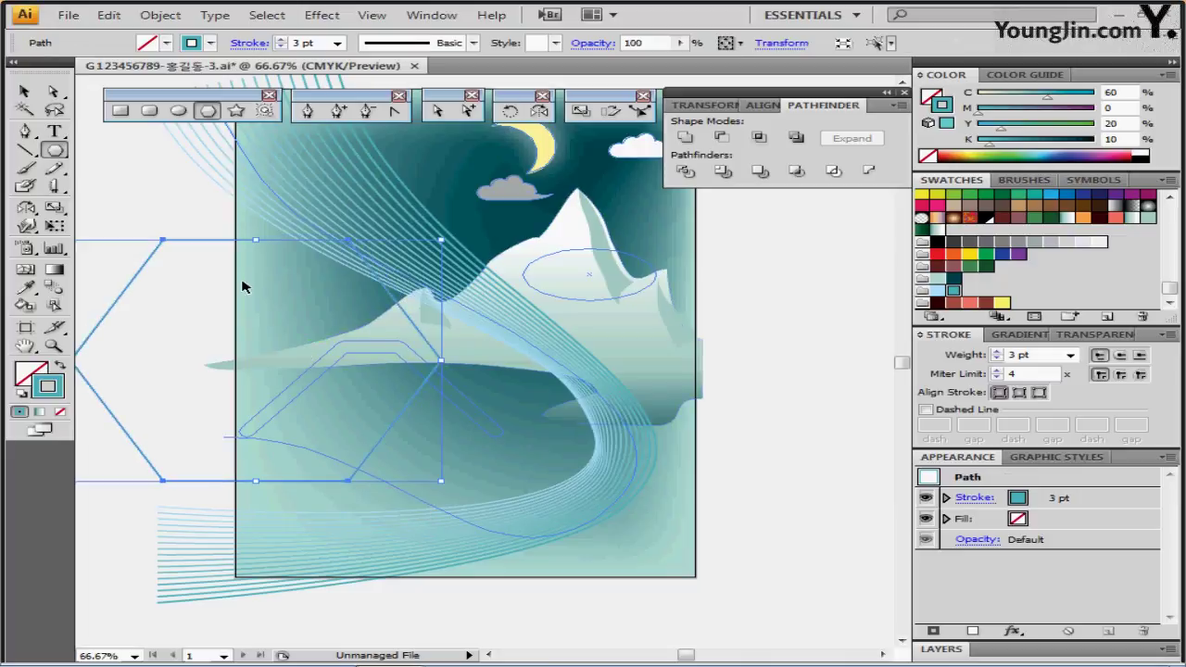
# Move the hexagon fully over the page's lower-left area and shrink it until its left corner meets the page's left edge
pyautogui.moveTo(217, 240); pyautogui.dragTo(360, 344)
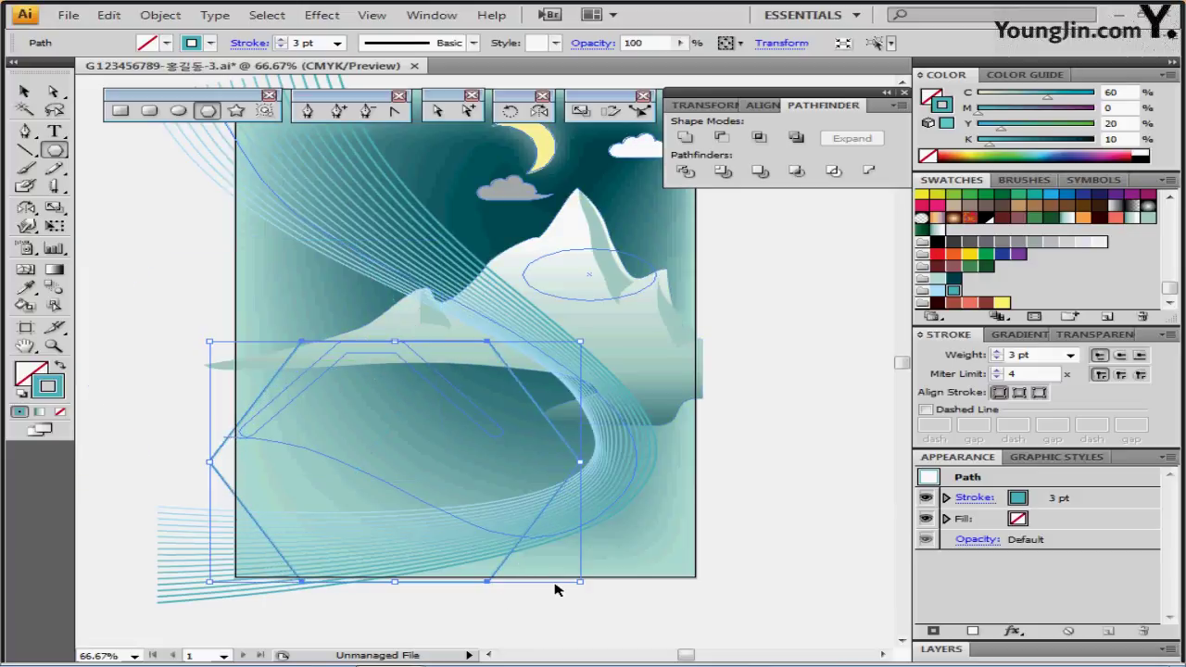
pyautogui.moveTo(579, 582); pyautogui.dragTo(501, 546)
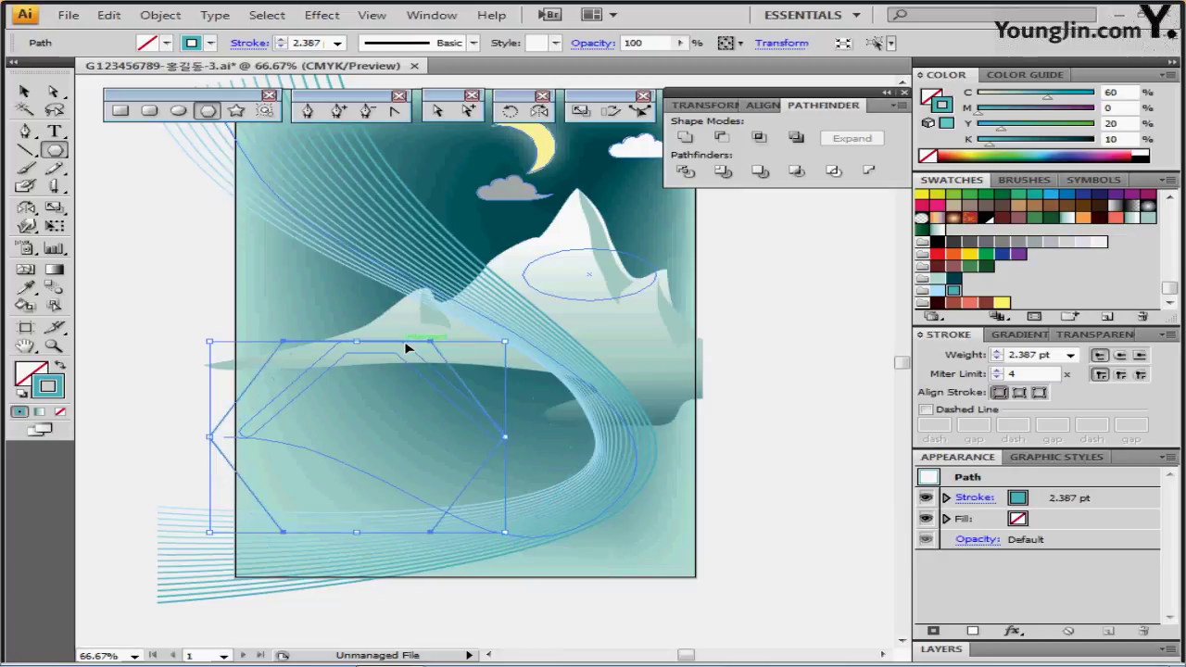
pyautogui.moveTo(406, 344); pyautogui.dragTo(419, 356)
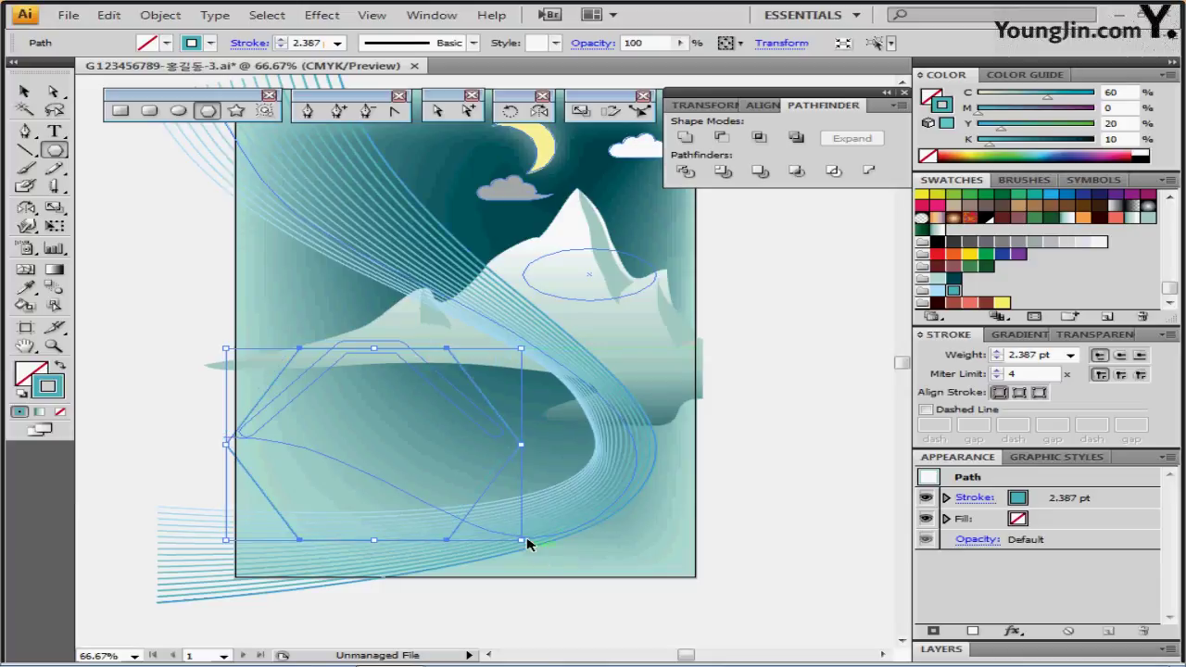
pyautogui.moveTo(521, 537); pyautogui.dragTo(510, 533)
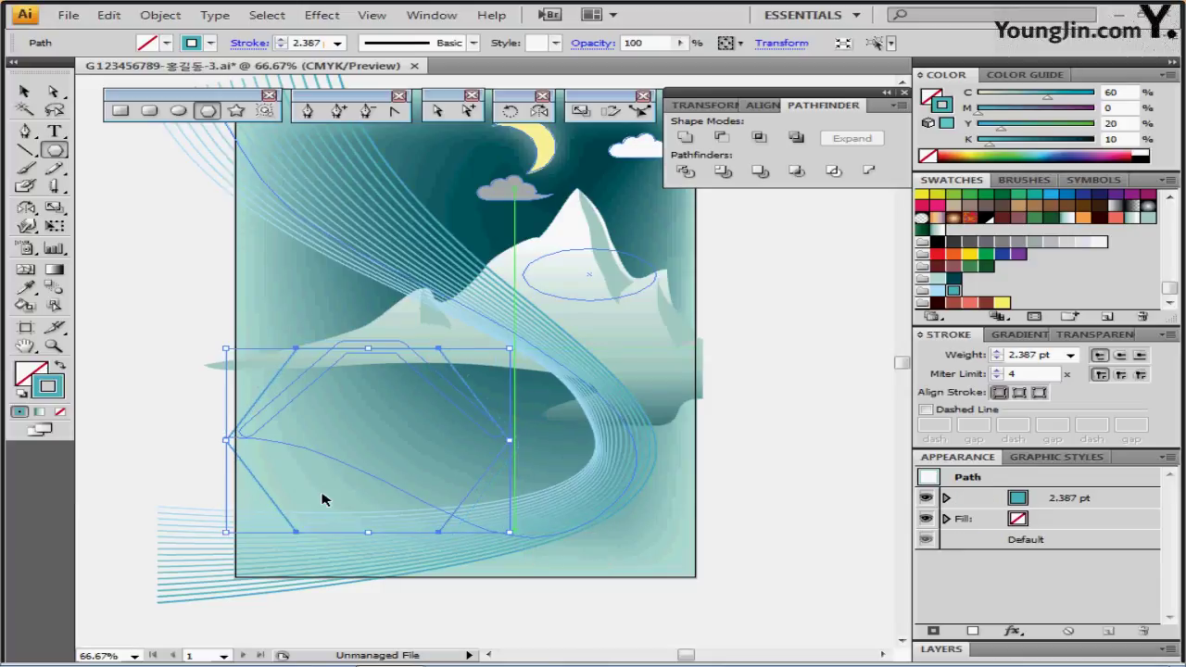
pyautogui.moveTo(237, 536); pyautogui.dragTo(232, 525)
pyautogui.moveTo(233, 436); pyautogui.dragTo(233, 436)
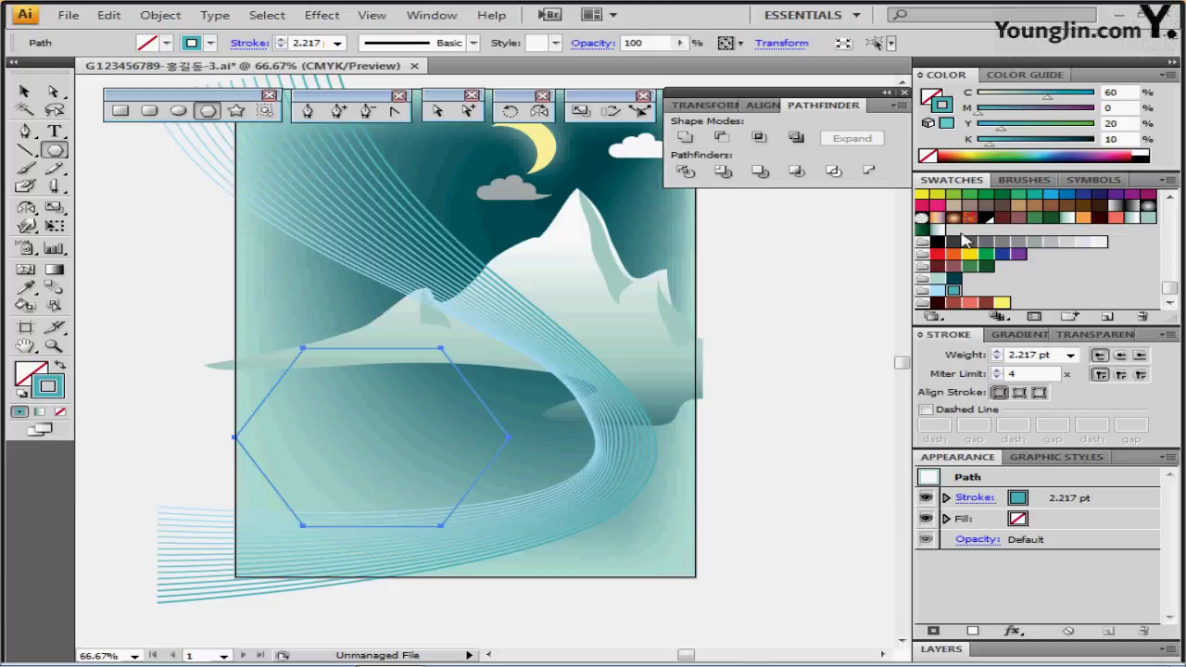
# Give the hexagon a dark maroon stroke (M 100, Y 40, K 90) of 20 pt with round caps and bevel joins
pyautogui.click(937, 304)
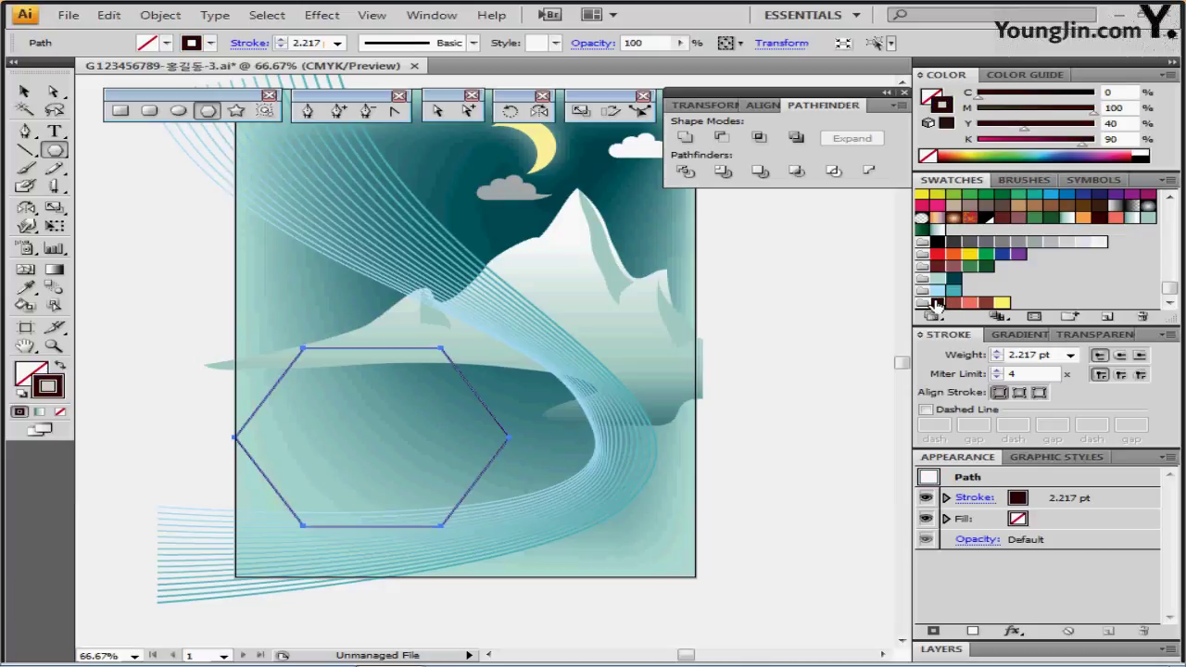
pyautogui.click(1062, 356)
pyautogui.click(1069, 355)
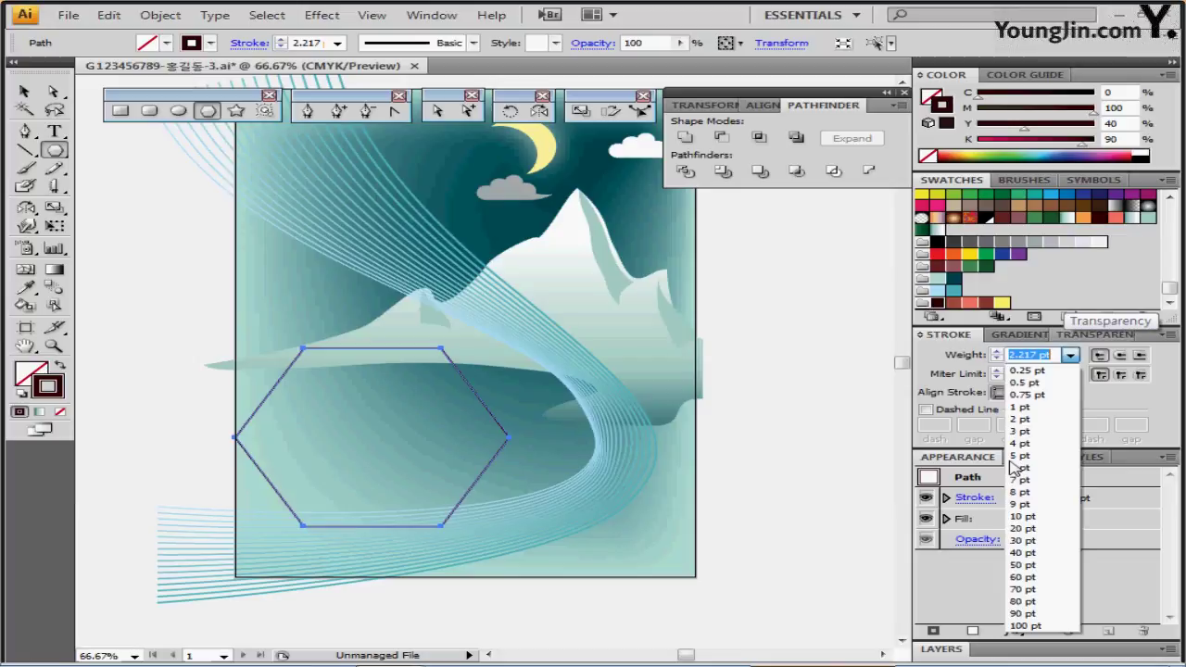
pyautogui.click(1023, 528)
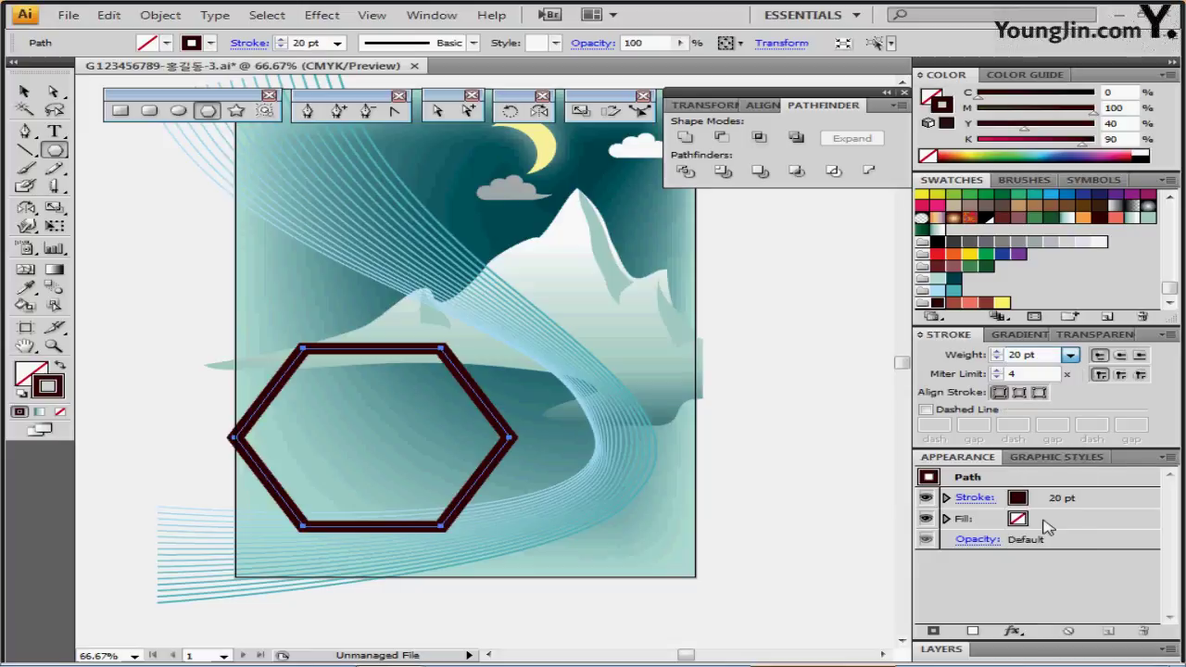
pyautogui.click(1121, 358)
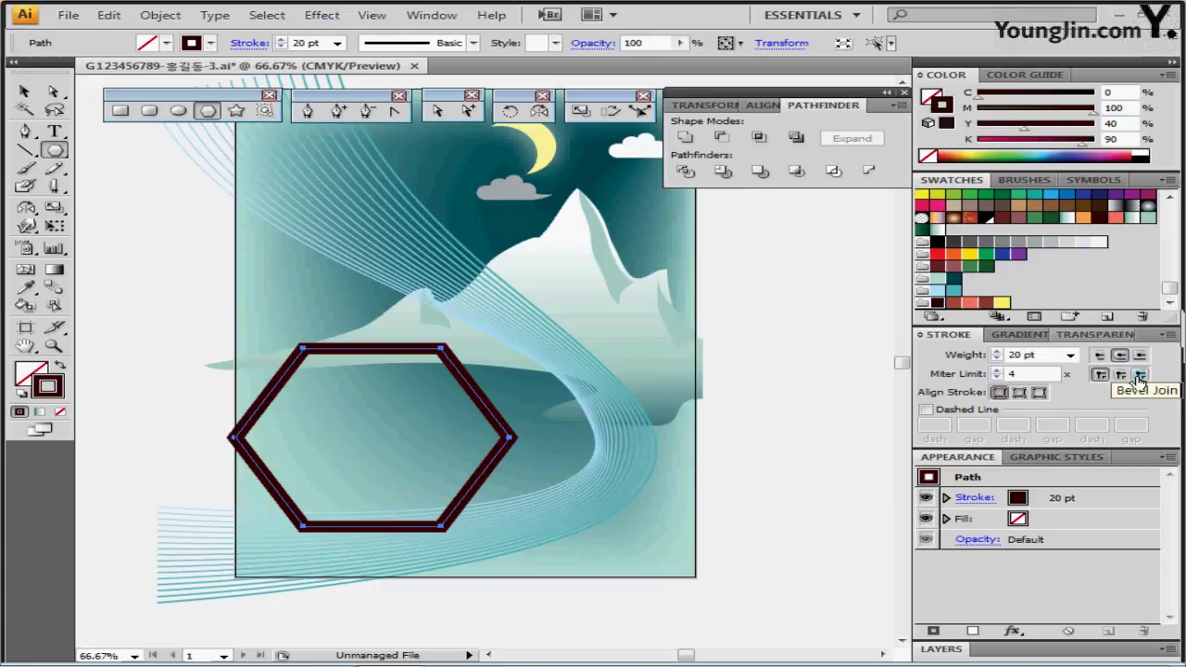
pyautogui.click(1139, 376)
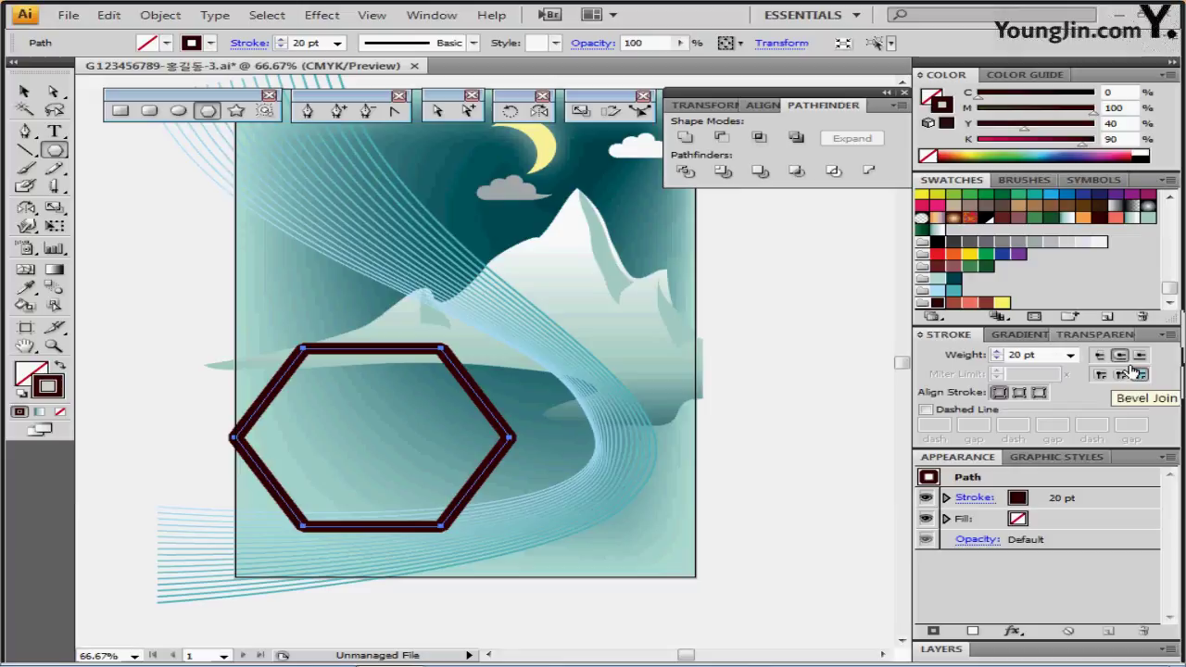
# Delete the hexagon's two lower anchor points to leave an open roof-shaped path
pyautogui.moveTo(554, 497); pyautogui.dragTo(568, 434)
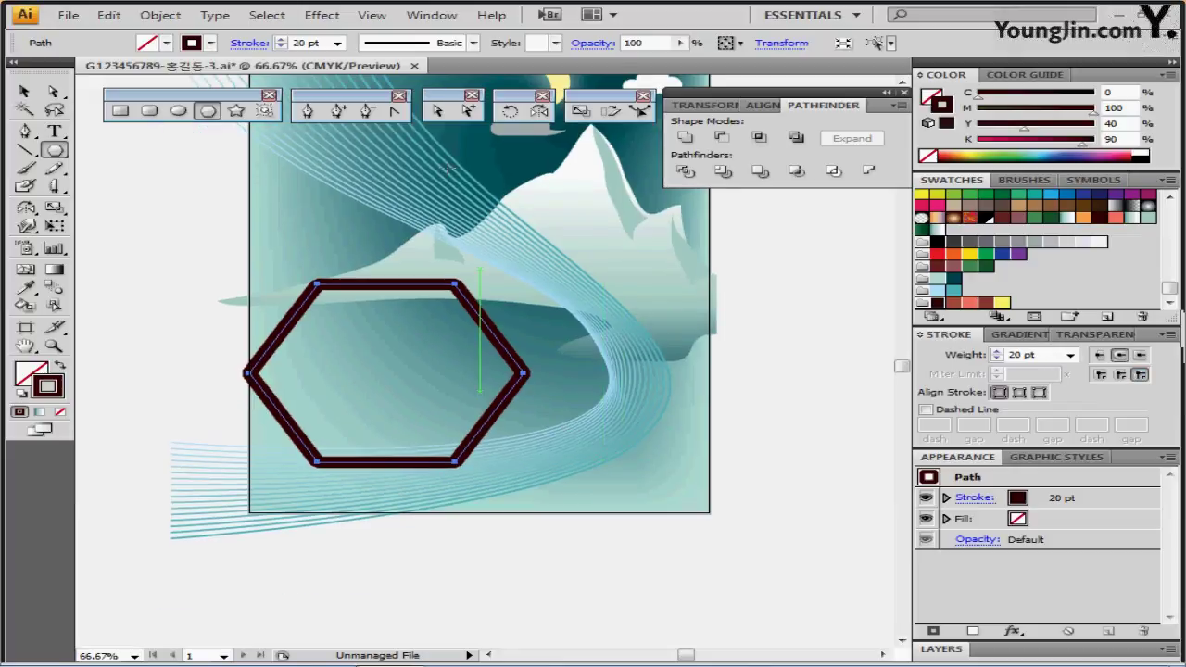
pyautogui.click(434, 112)
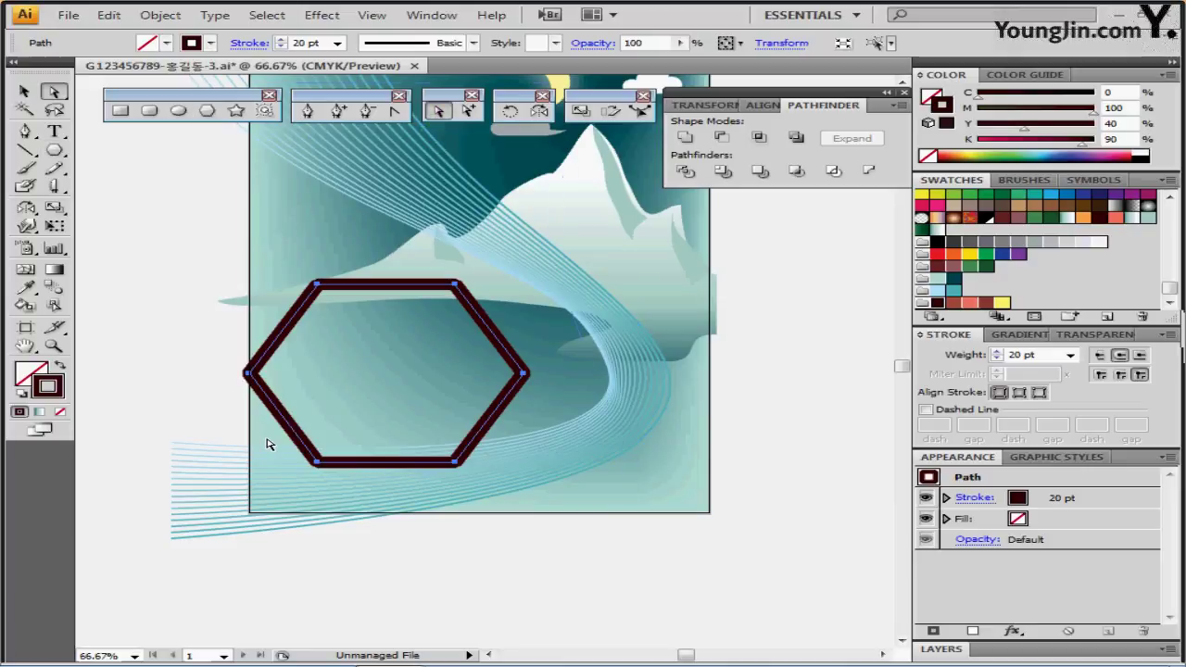
pyautogui.moveTo(267, 442); pyautogui.dragTo(492, 491)
pyautogui.press('Delete')
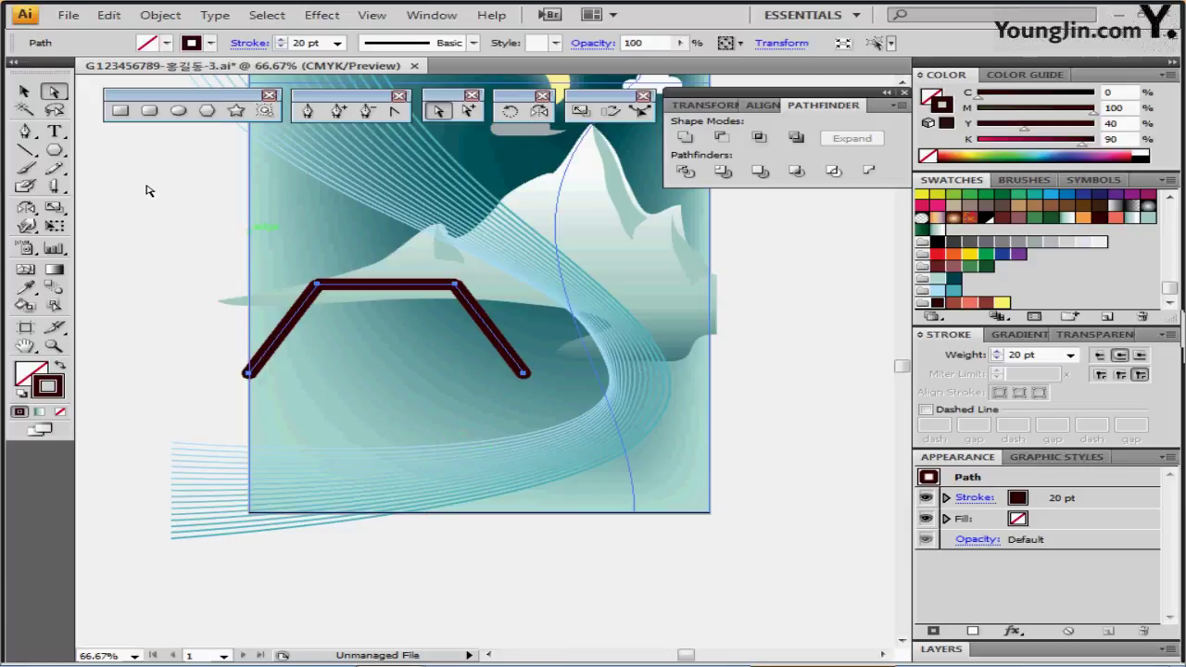
# Shrink the roof path slightly inward from its lower-left end and set its stroke weight to 20 pt
pyautogui.click(25, 91)
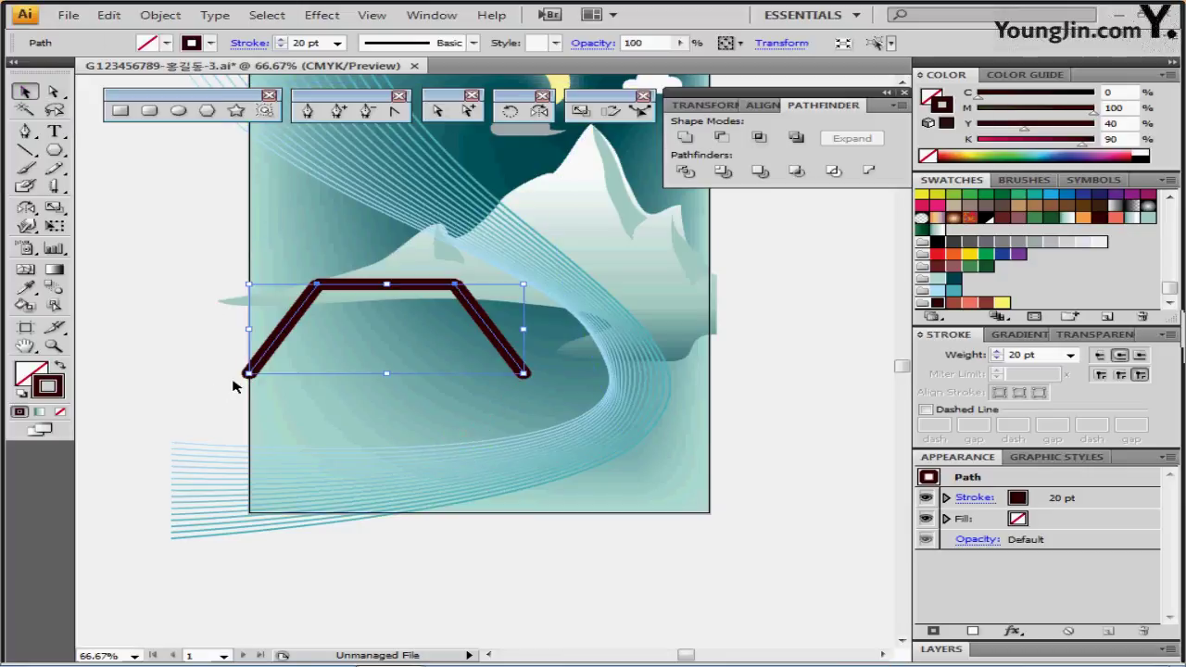
pyautogui.moveTo(248, 372); pyautogui.dragTo(256, 372)
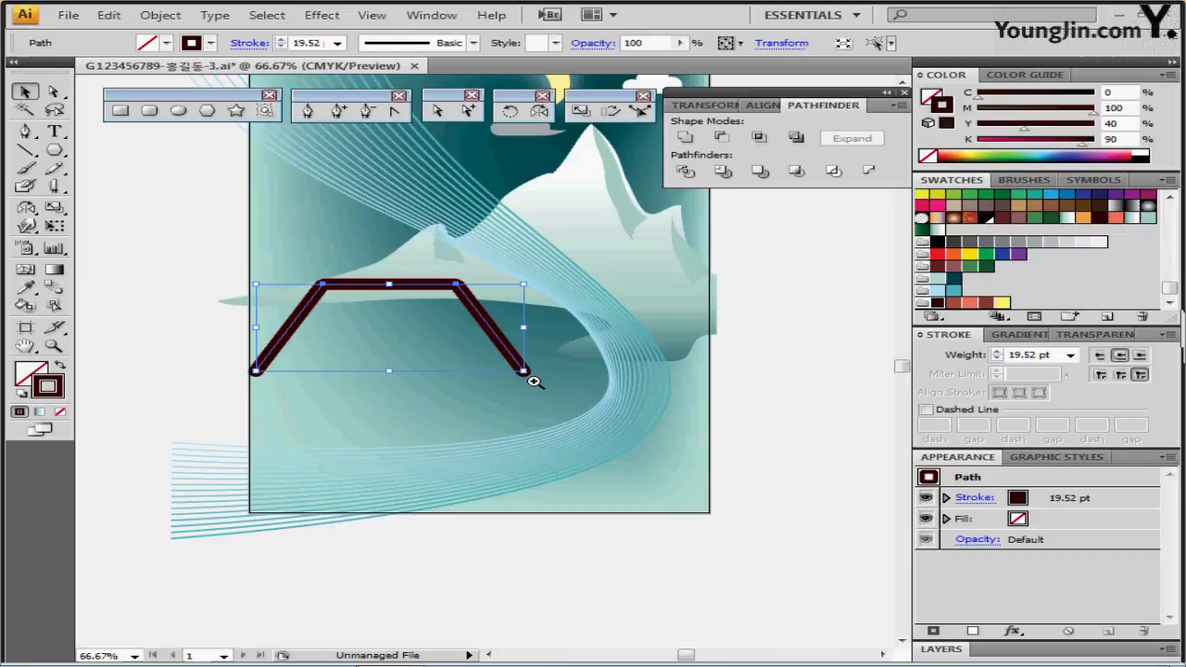
pyautogui.click(535, 380)
pyautogui.moveTo(455, 378); pyautogui.dragTo(546, 379)
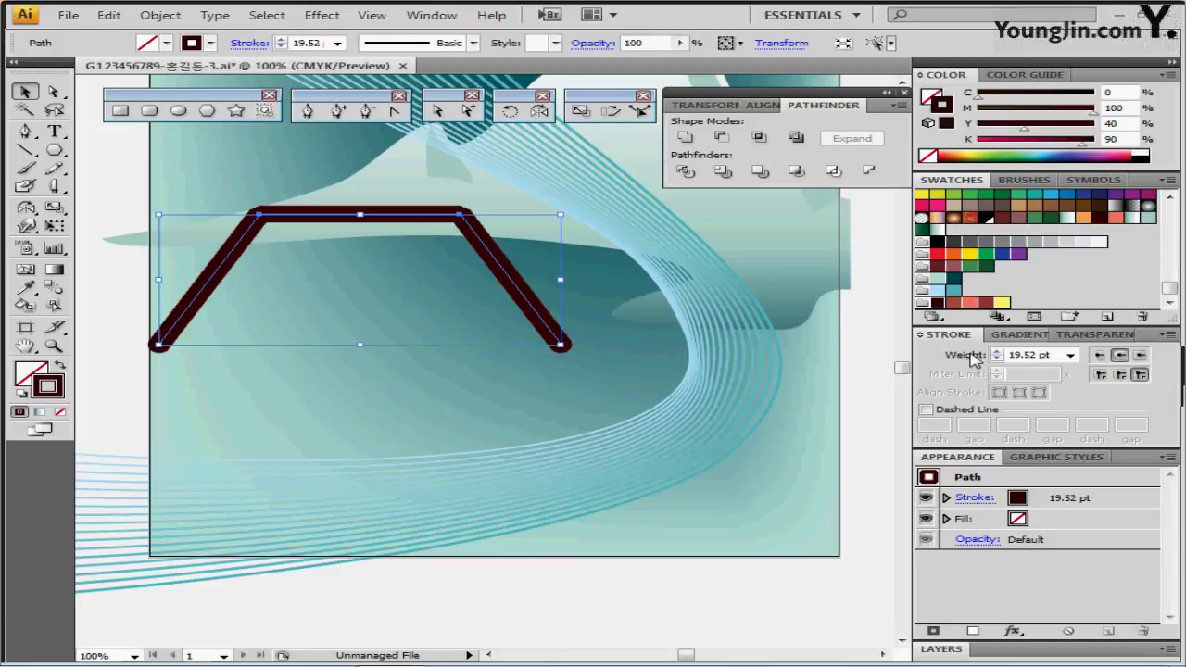
pyautogui.click(975, 359)
pyautogui.write('20')
pyautogui.press('Return')
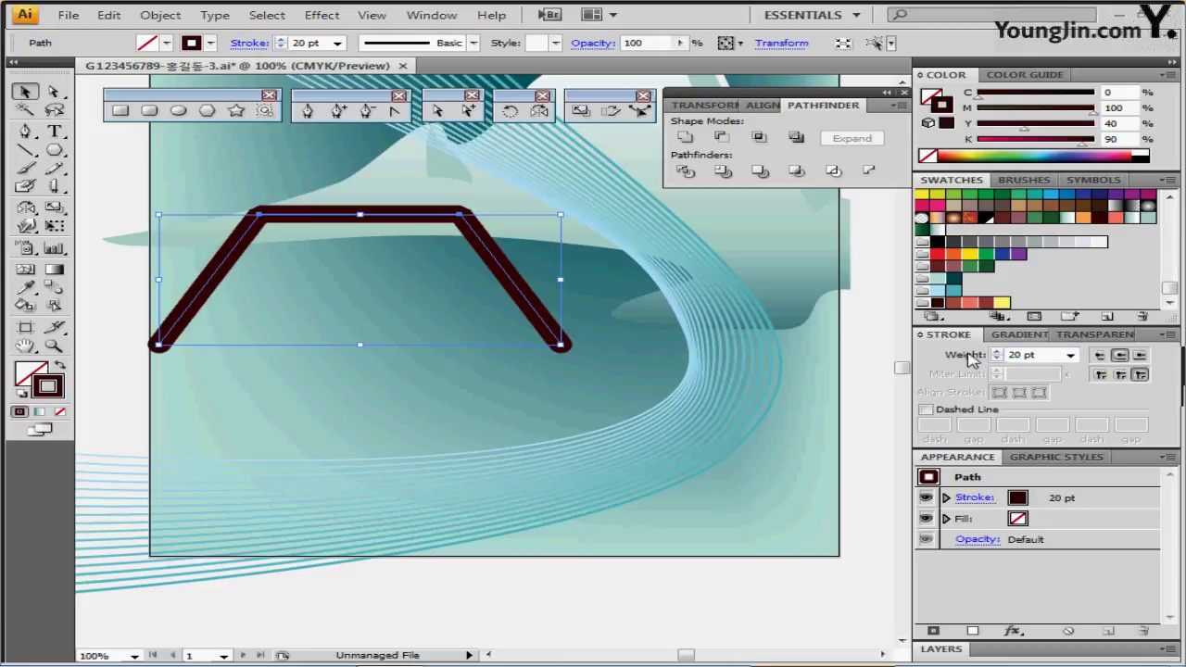
# Scale the roof path's two upper anchor points uniformly to 45% with Scale Strokes & Effects turned off
pyautogui.moveTo(450, 341); pyautogui.dragTo(472, 385)
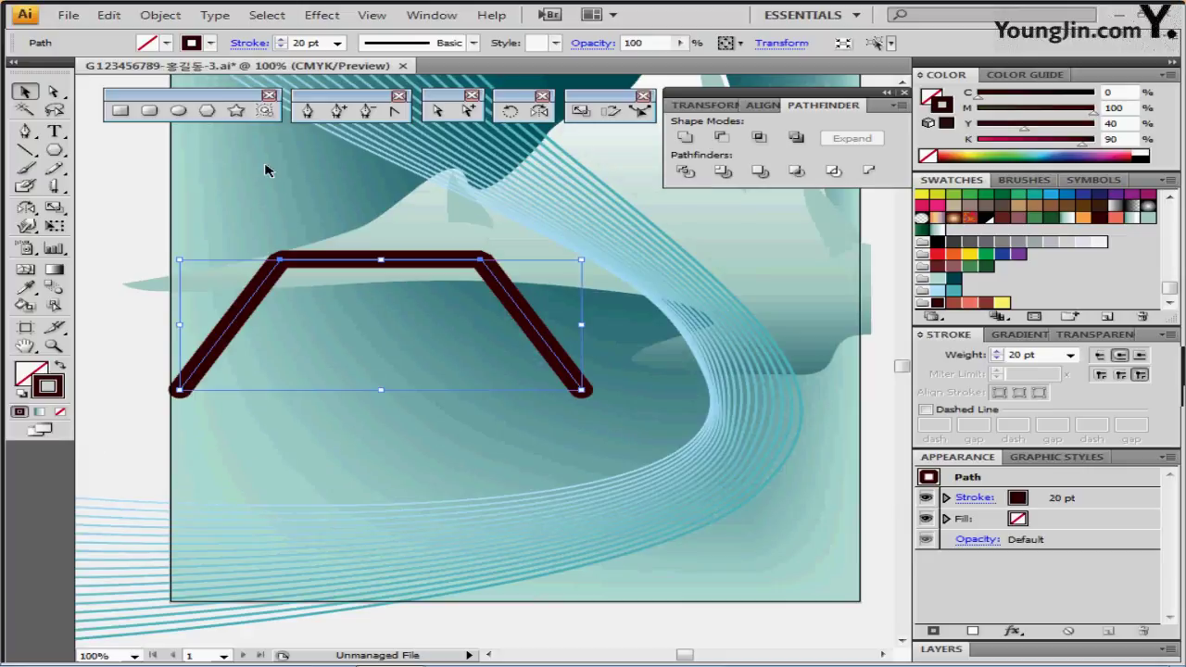
pyautogui.click(54, 91)
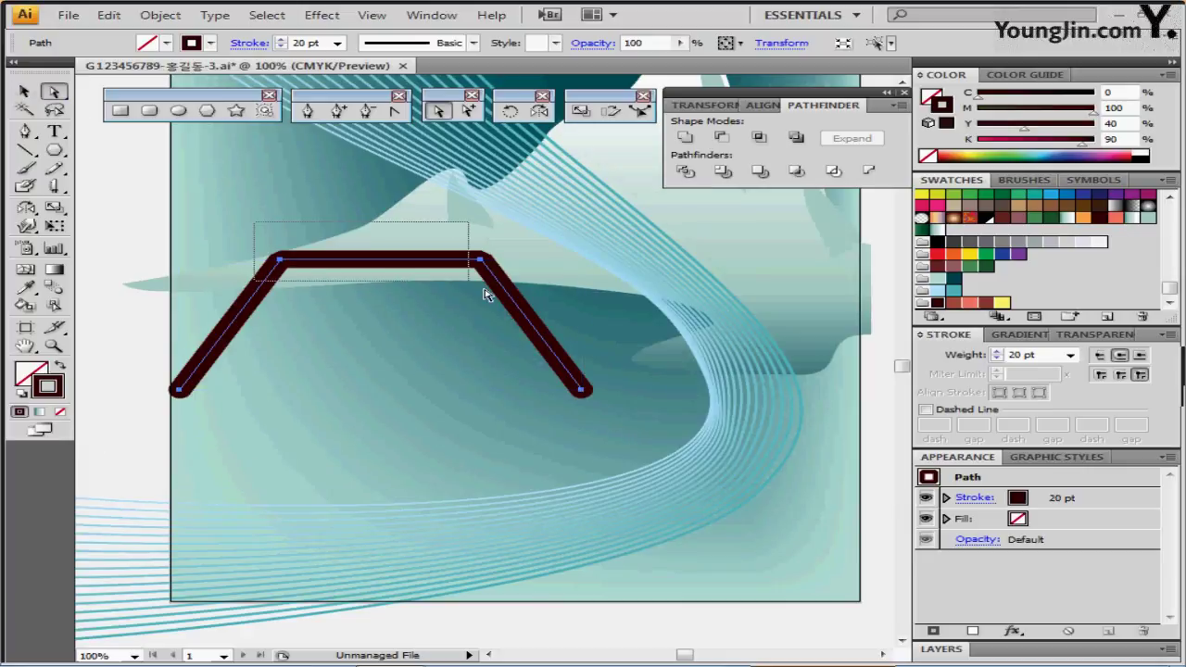
pyautogui.click(530, 294)
pyautogui.click(530, 294)
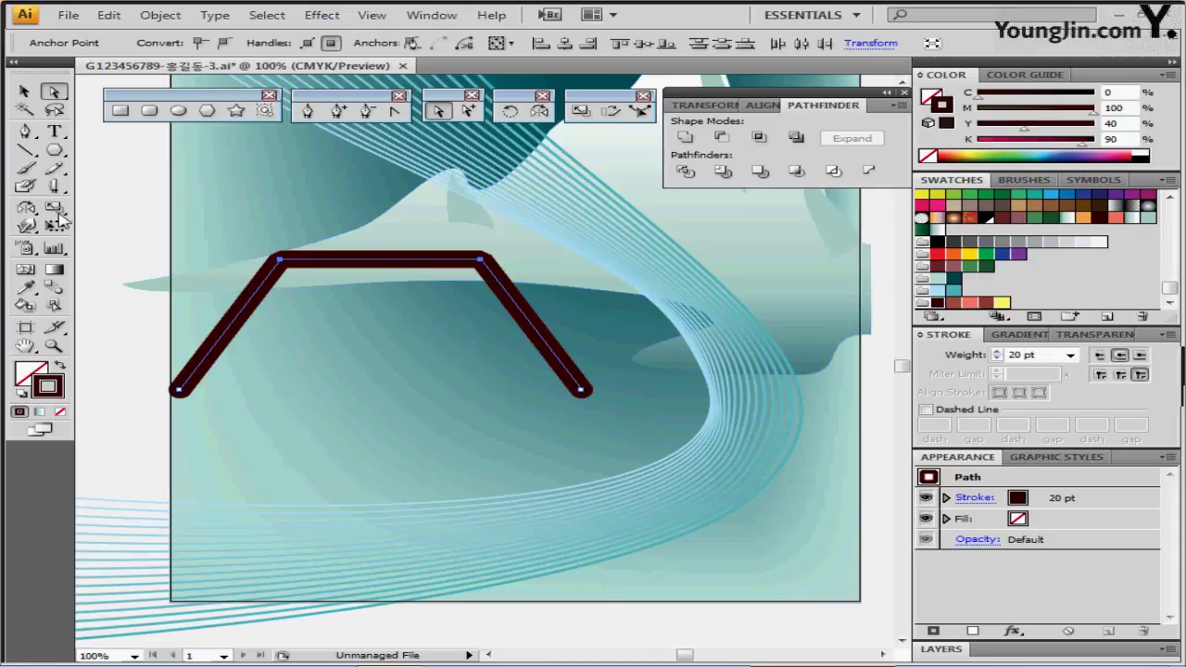
pyautogui.doubleClick(54, 209)
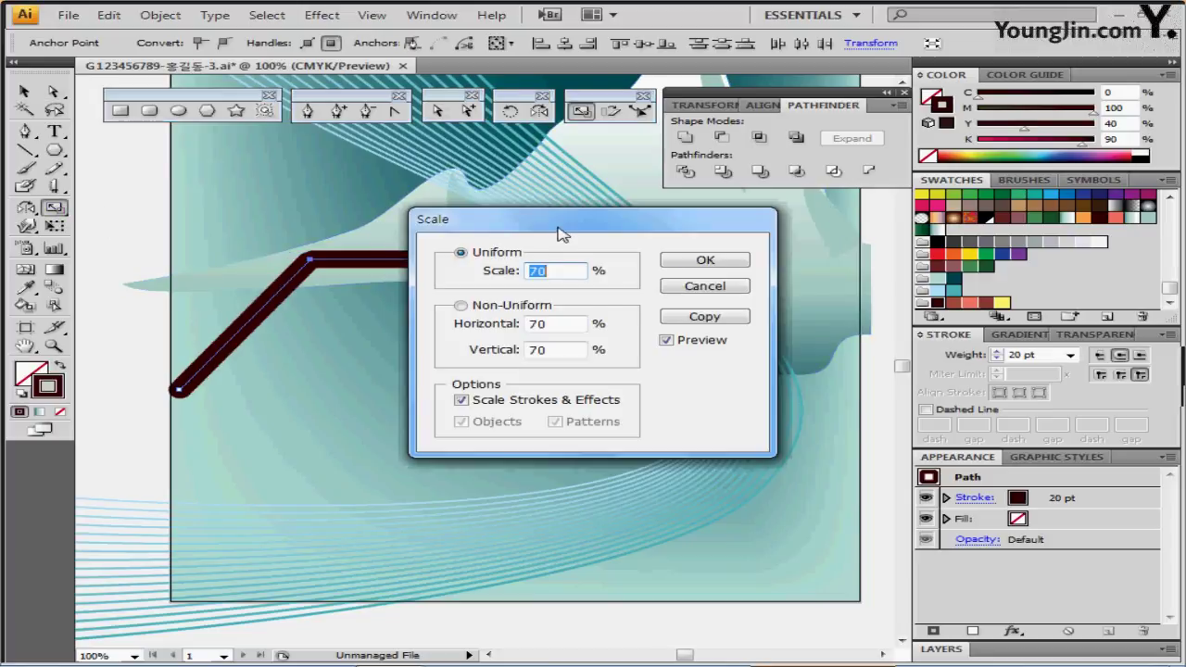
pyautogui.moveTo(561, 233); pyautogui.dragTo(644, 241)
pyautogui.write('45')
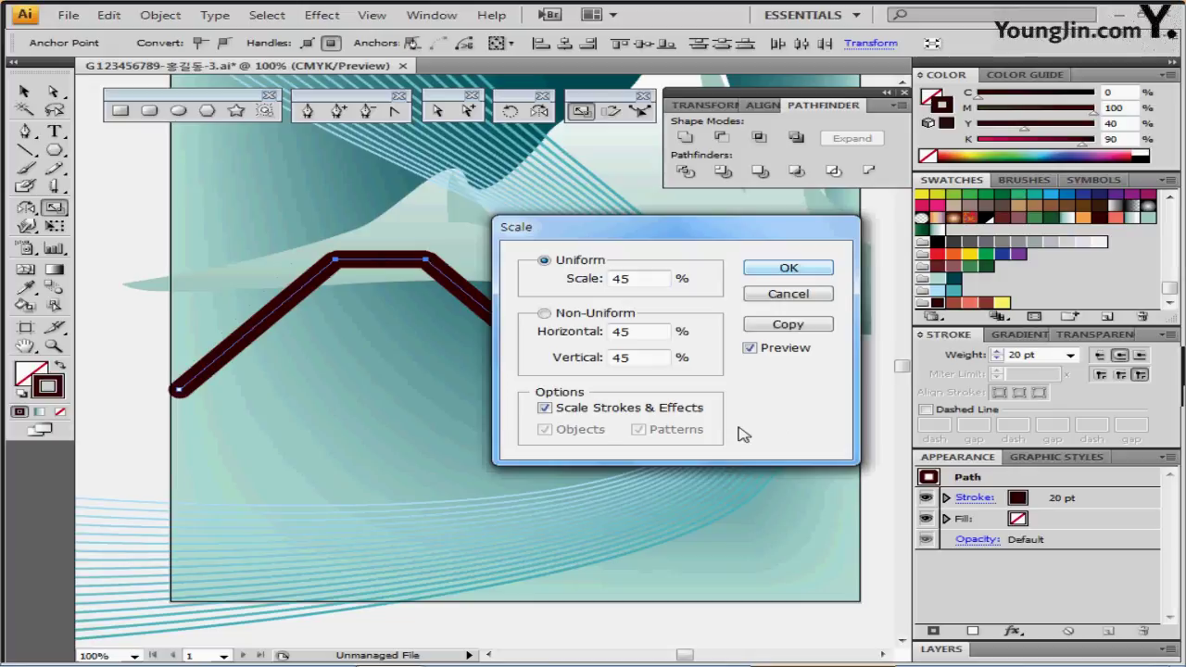
pyautogui.click(586, 411)
pyautogui.moveTo(729, 220); pyautogui.dragTo(863, 201)
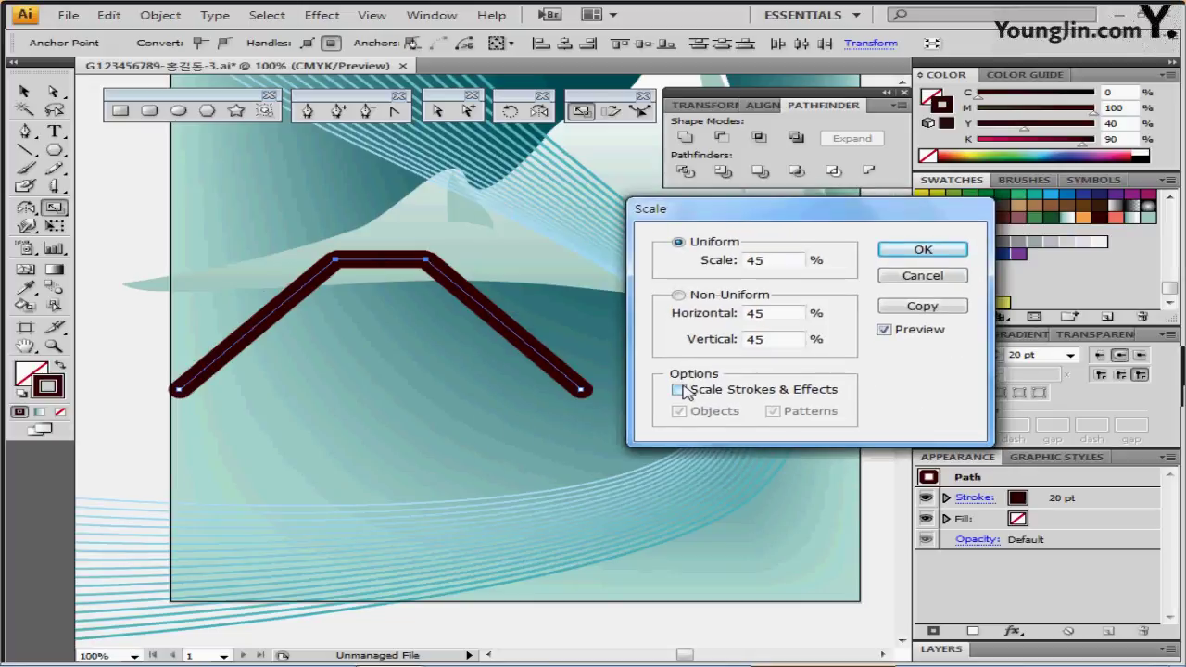
pyautogui.click(912, 253)
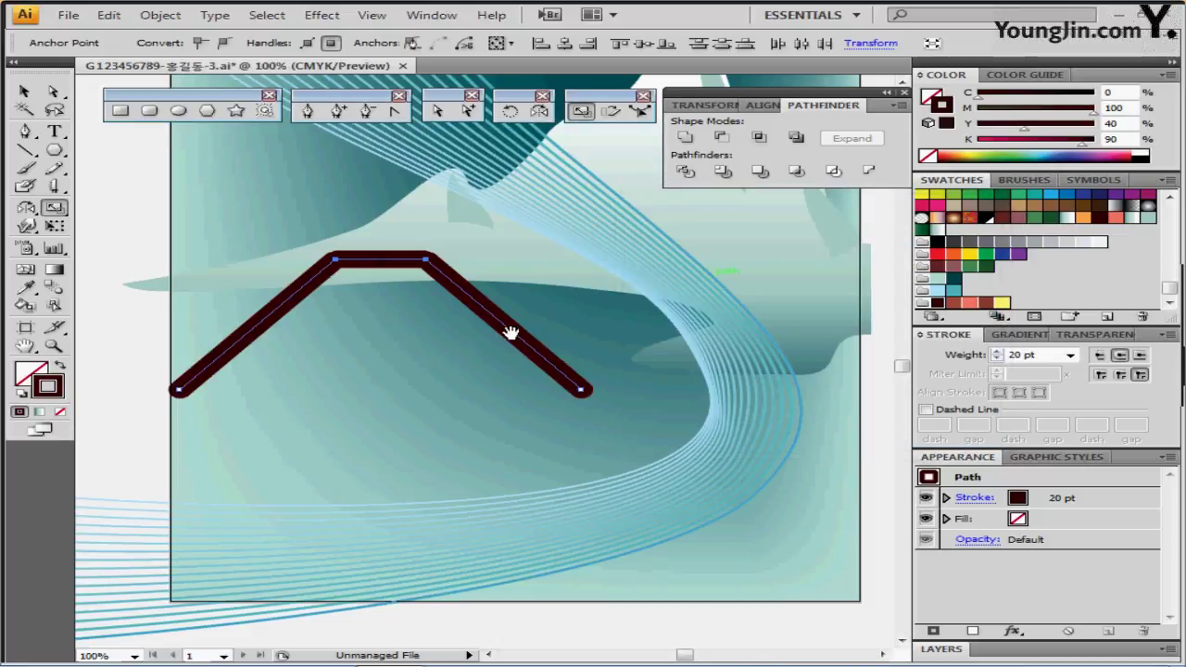
# Draw a rectangle below the roof's top edge as the house wall and give it the default white fill and black stroke
pyautogui.moveTo(511, 334); pyautogui.dragTo(521, 302)
pyautogui.click(120, 111)
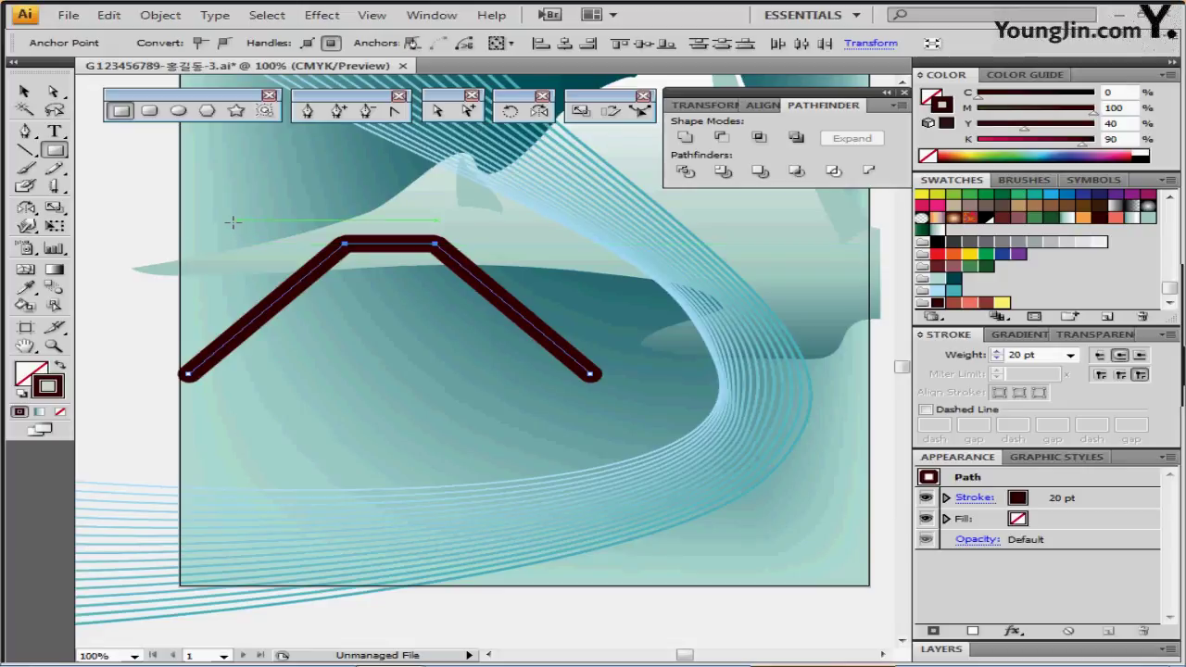
pyautogui.moveTo(219, 231); pyautogui.dragTo(546, 537)
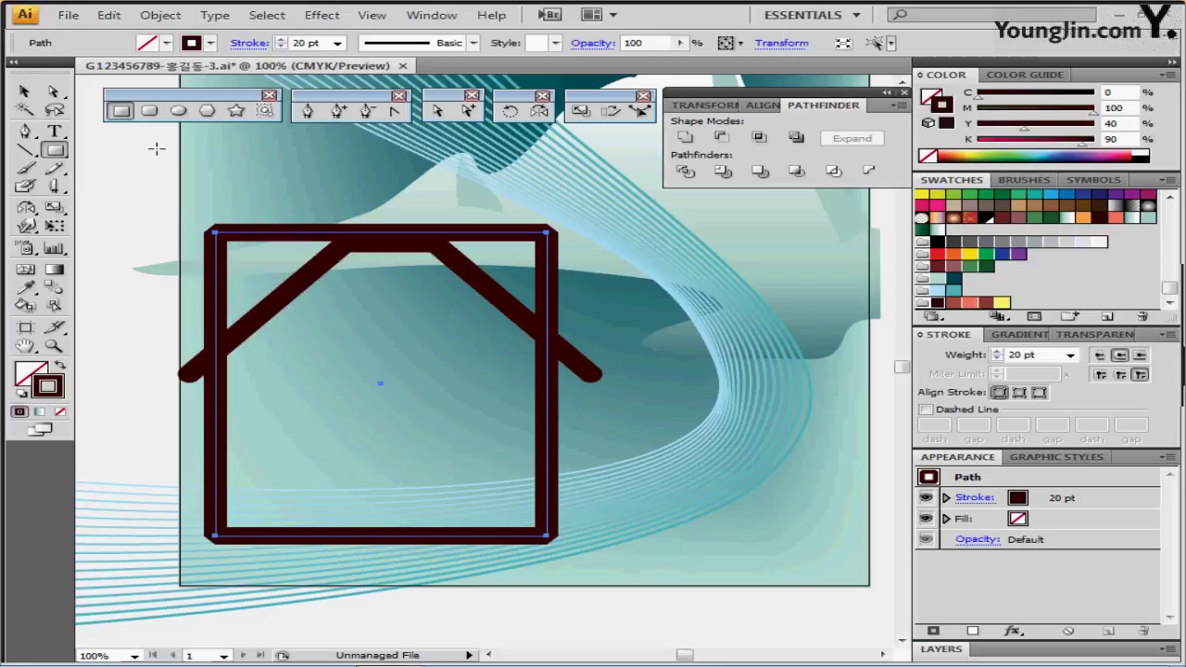
pyautogui.click(25, 91)
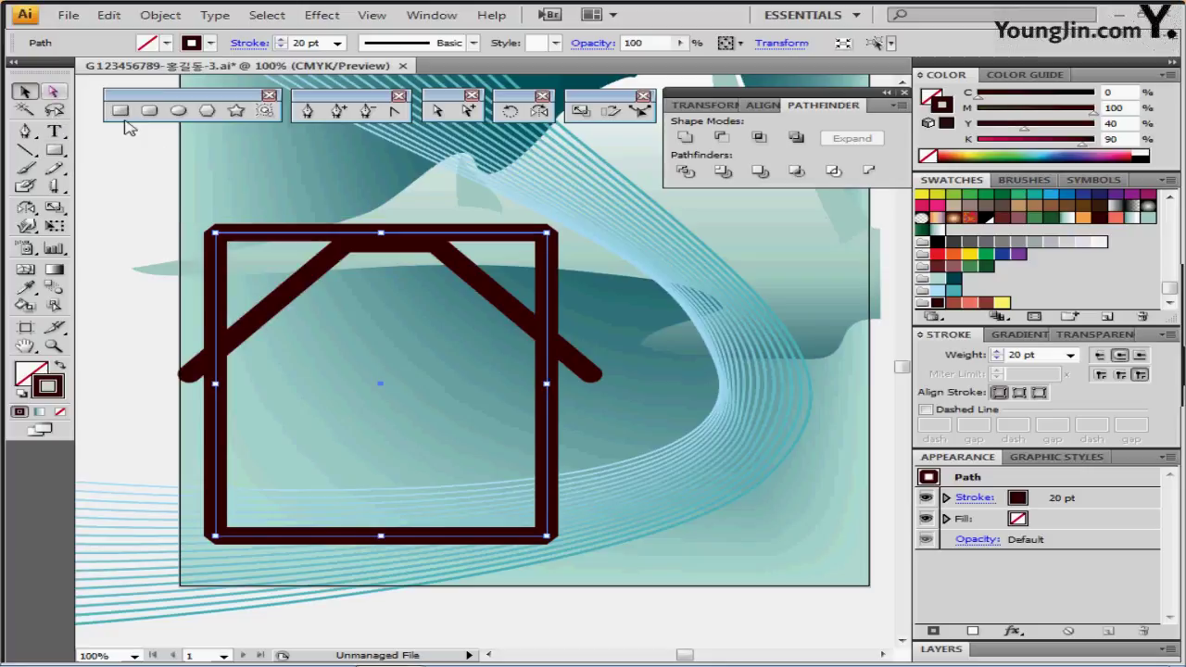
pyautogui.click(23, 394)
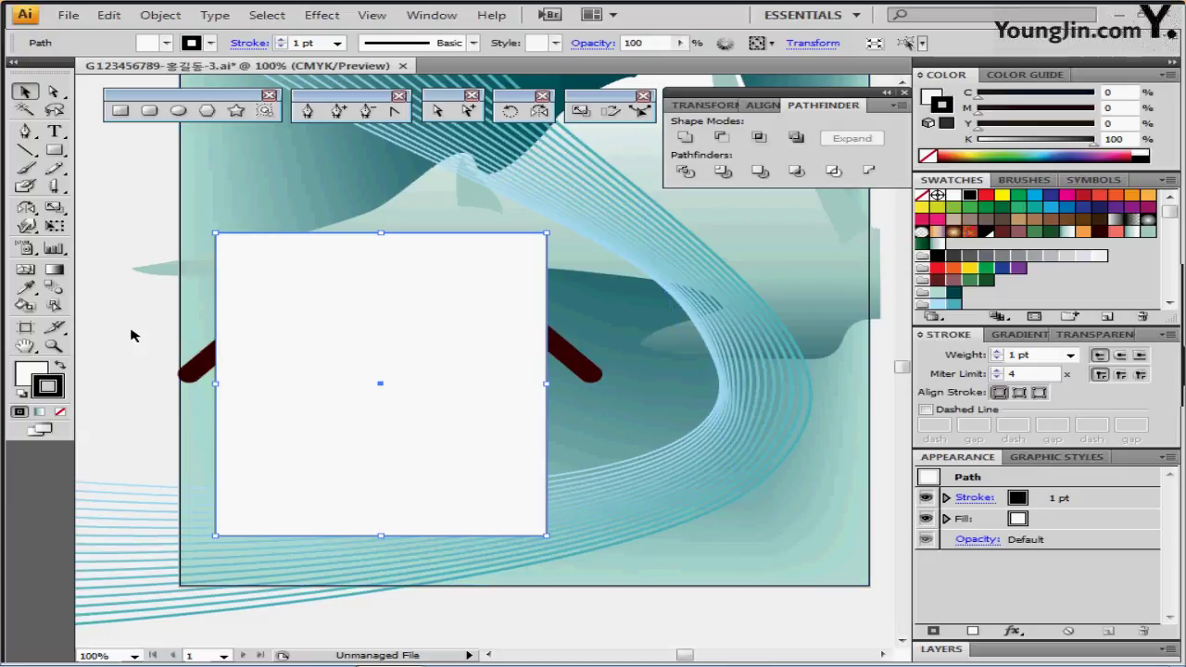
# Select the rectangle and the roof path together and align their horizontal centers
pyautogui.moveTo(131, 330); pyautogui.dragTo(222, 398)
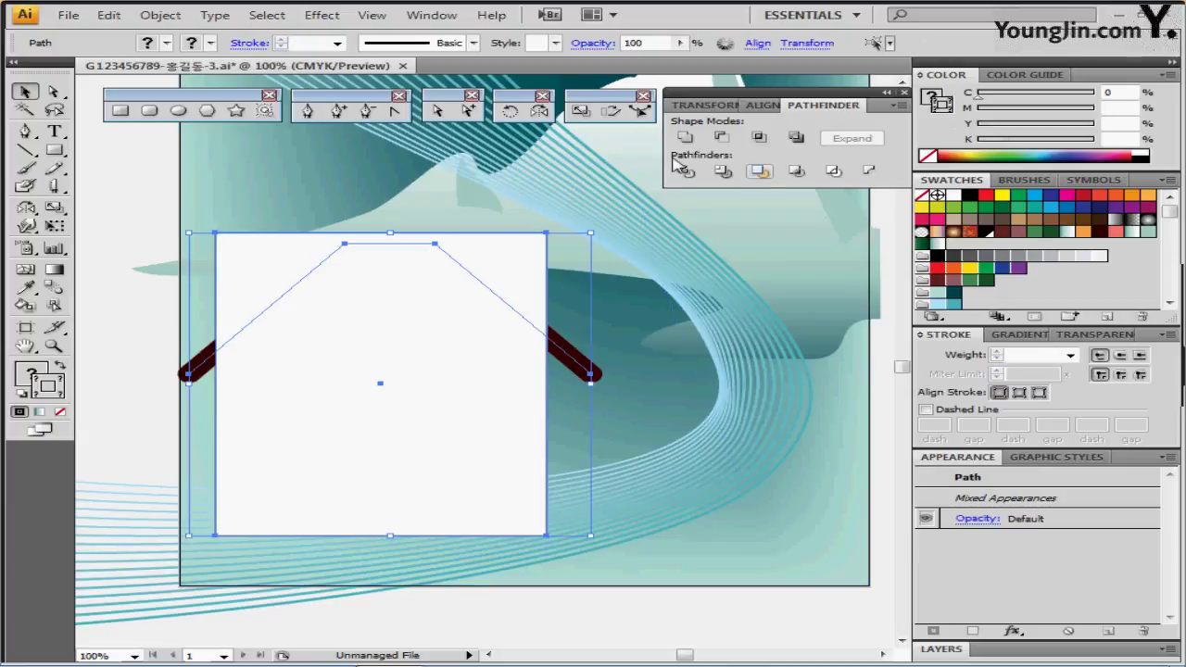
pyautogui.click(765, 106)
pyautogui.click(723, 138)
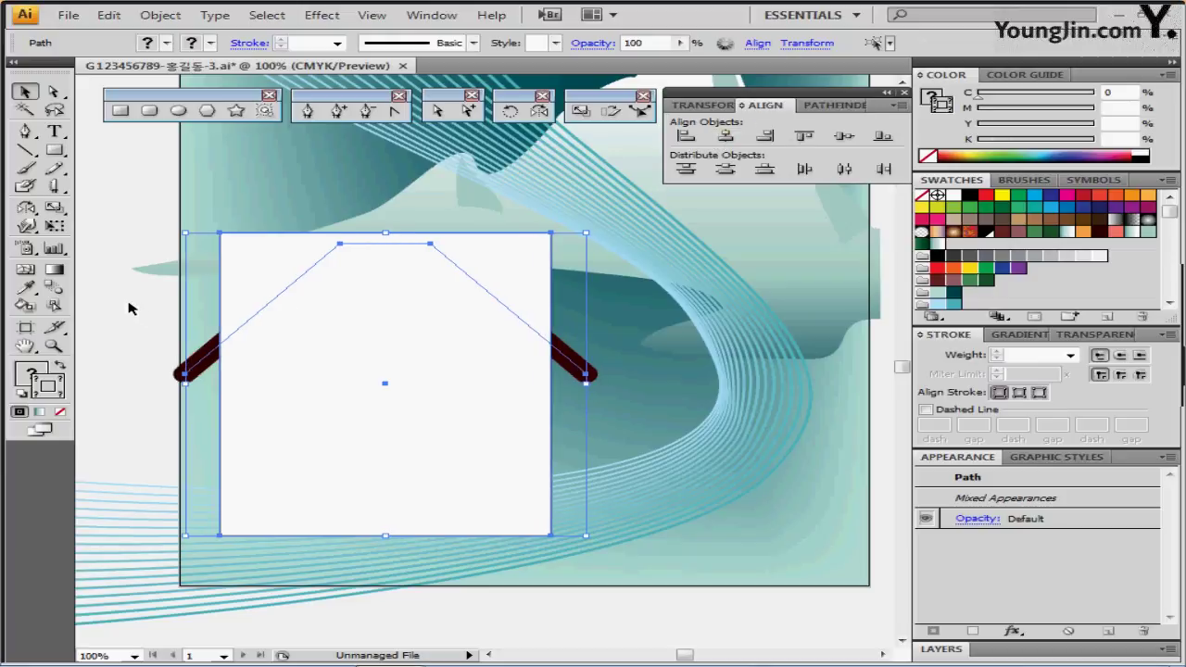
pyautogui.click(130, 309)
# Remove the stroke from the white wall rectangle
pyautogui.click(409, 535)
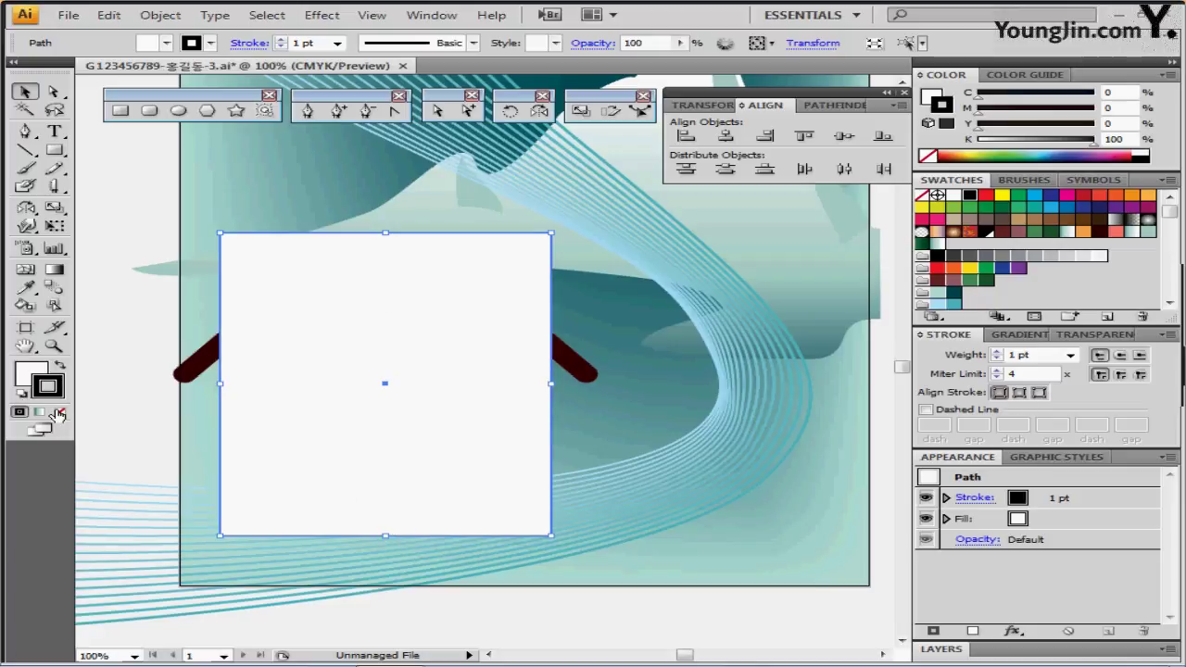
pyautogui.click(57, 415)
pyautogui.click(87, 352)
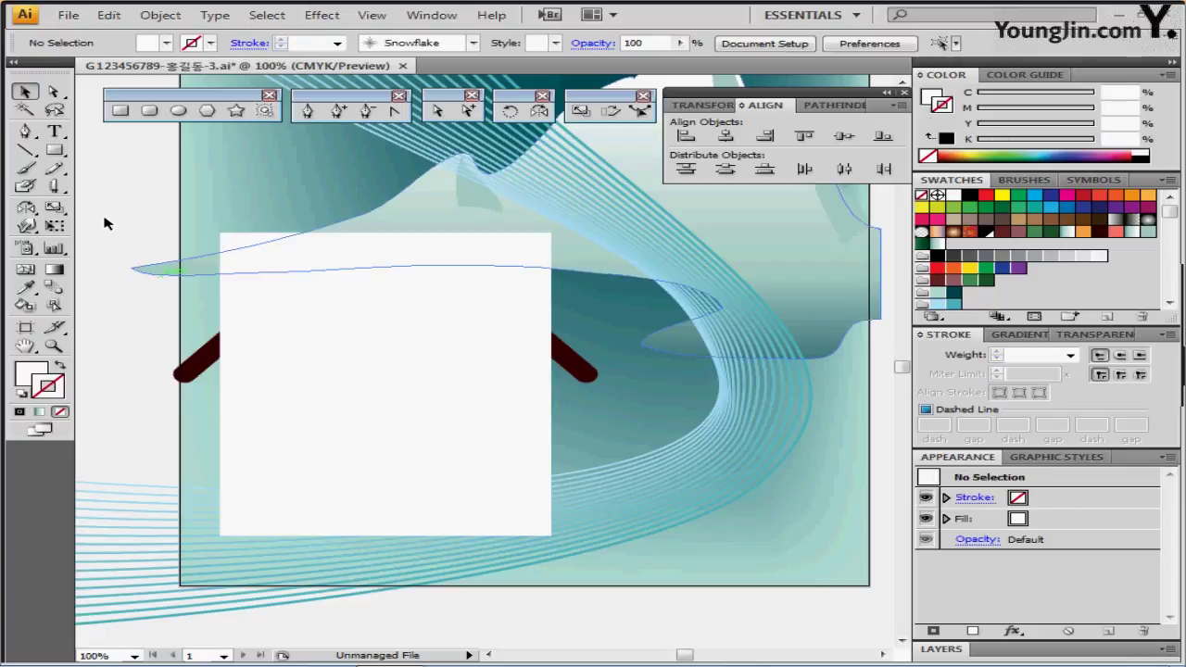
# Draw a vertical line about 133 mm long just inside the wall rectangle's left edge, extending past its top and bottom
pyautogui.click(26, 151)
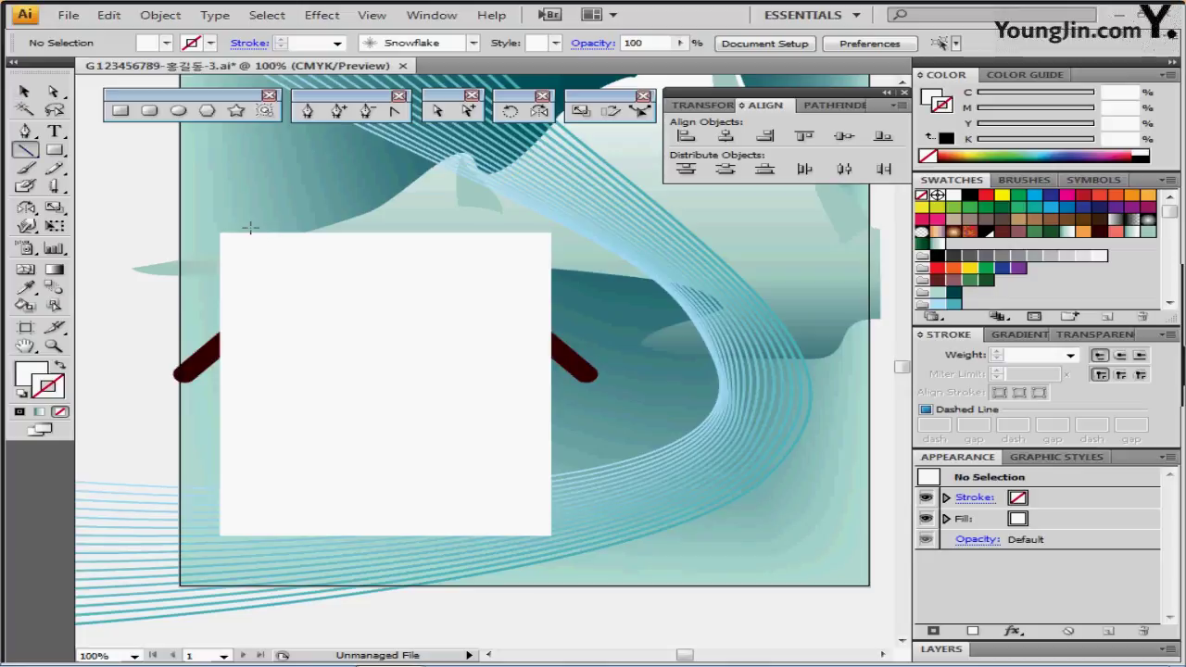
pyautogui.moveTo(247, 225); pyautogui.dragTo(245, 553)
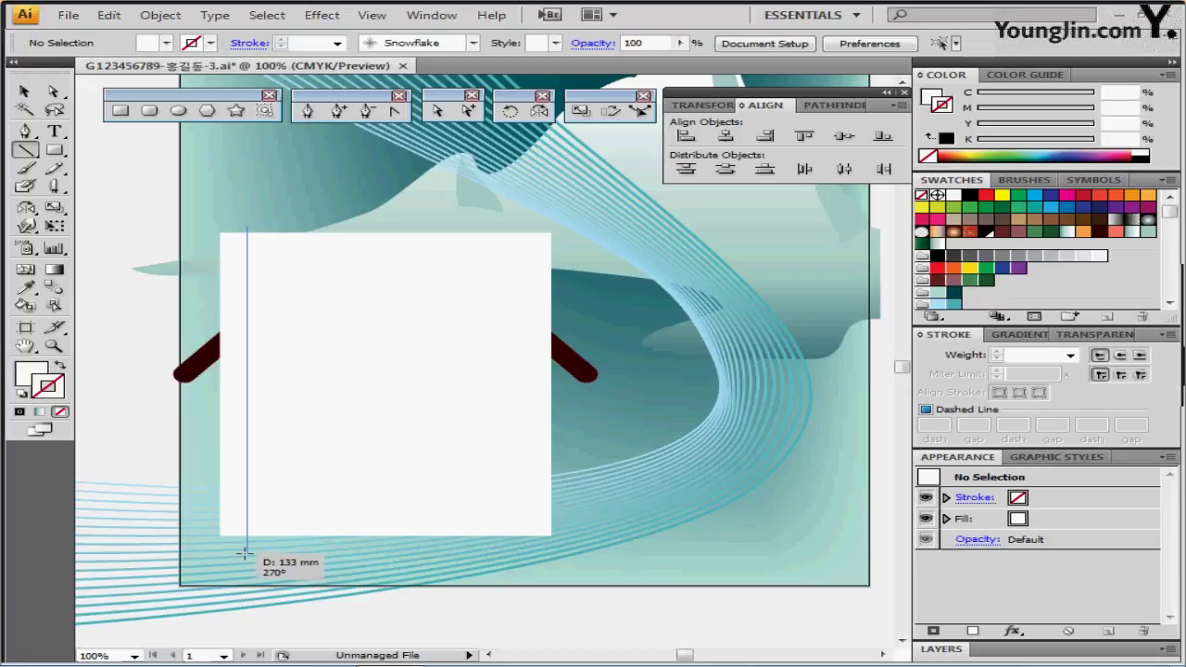
pyautogui.moveTo(245, 553); pyautogui.dragTo(245, 553)
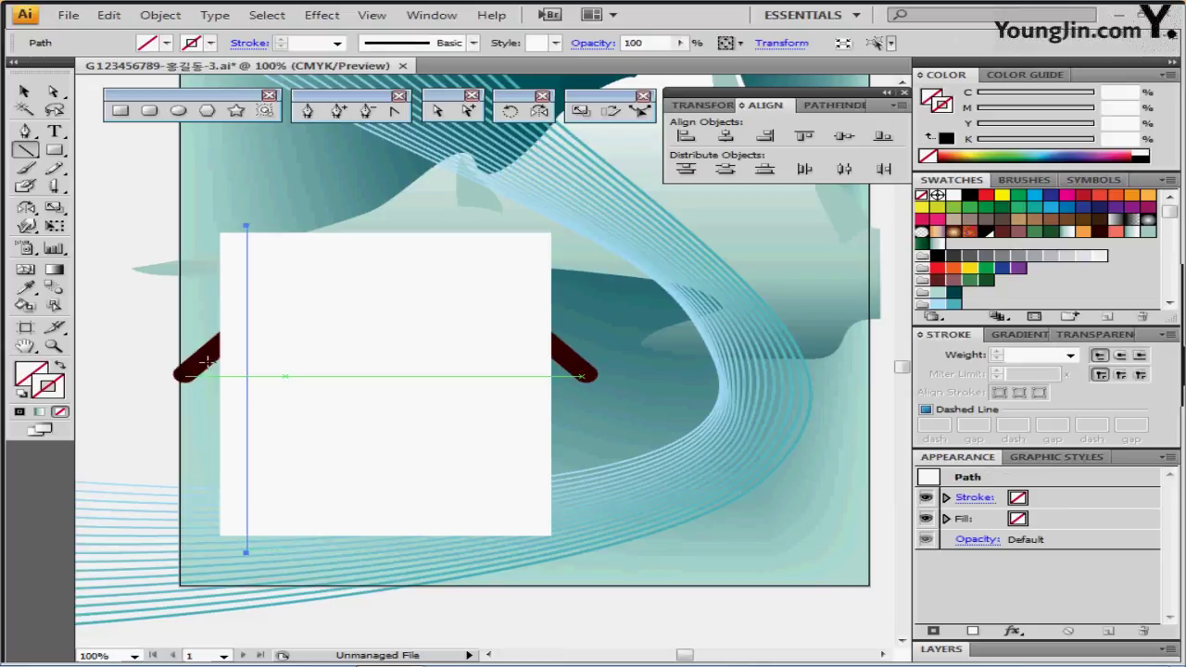
# Give the vertical line on the wall a dark brown stroke of C 50, M 90, Y 90, K 40
pyautogui.click(210, 42)
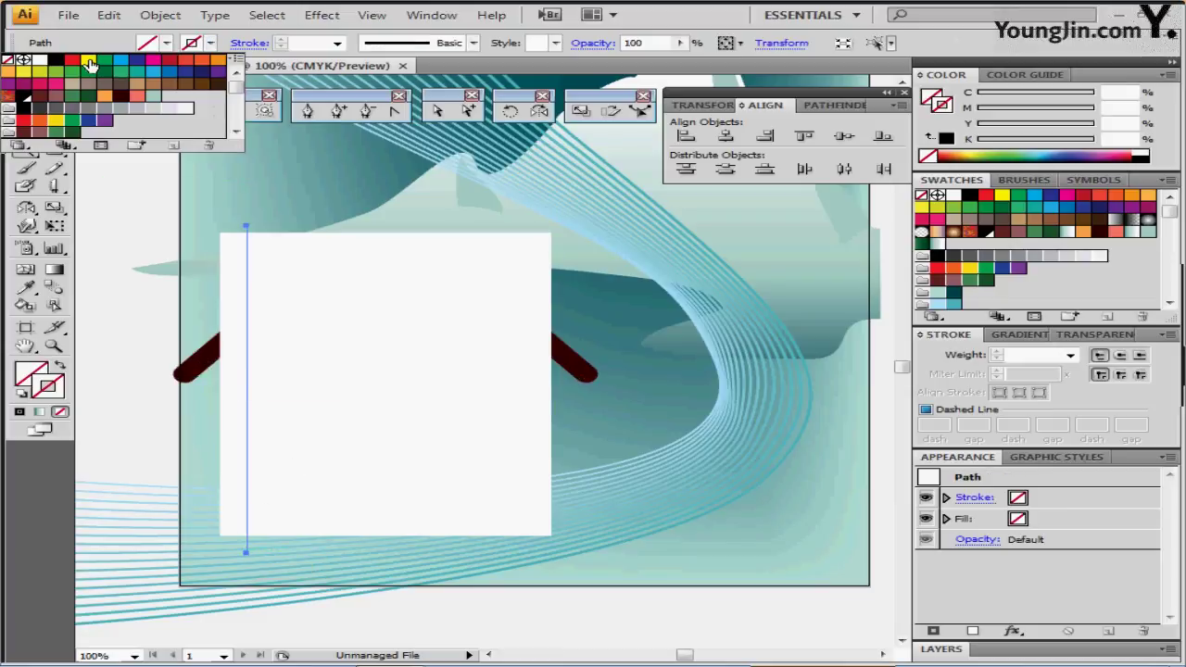
pyautogui.click(72, 61)
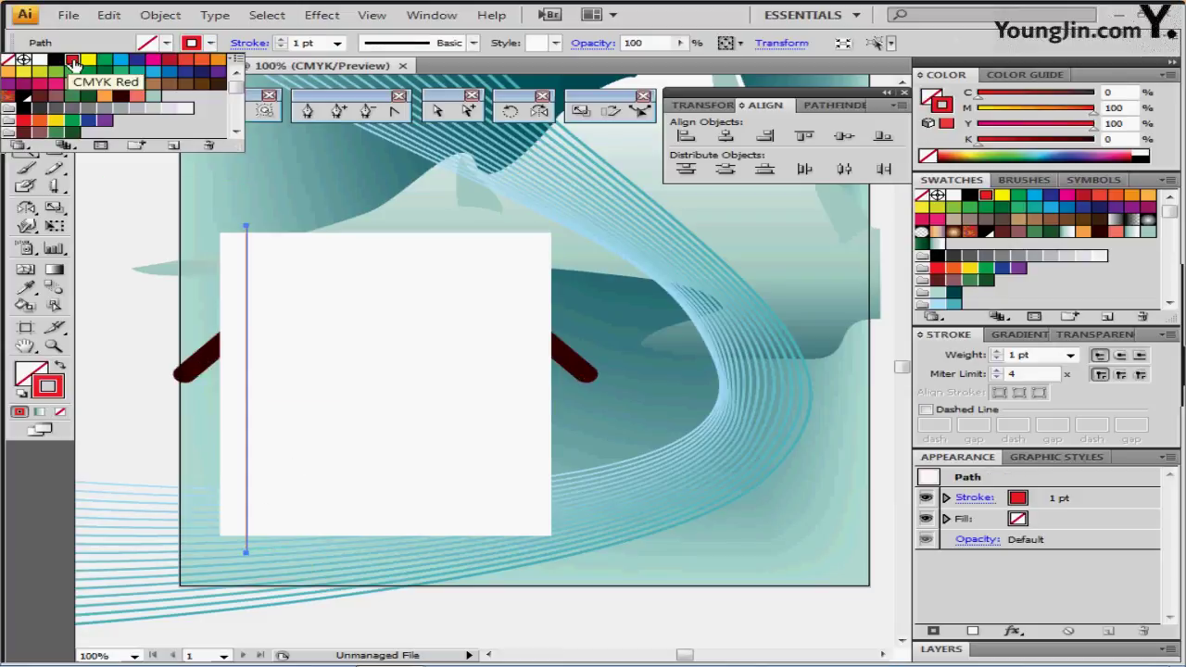
pyautogui.click(912, 276)
pyautogui.click(937, 279)
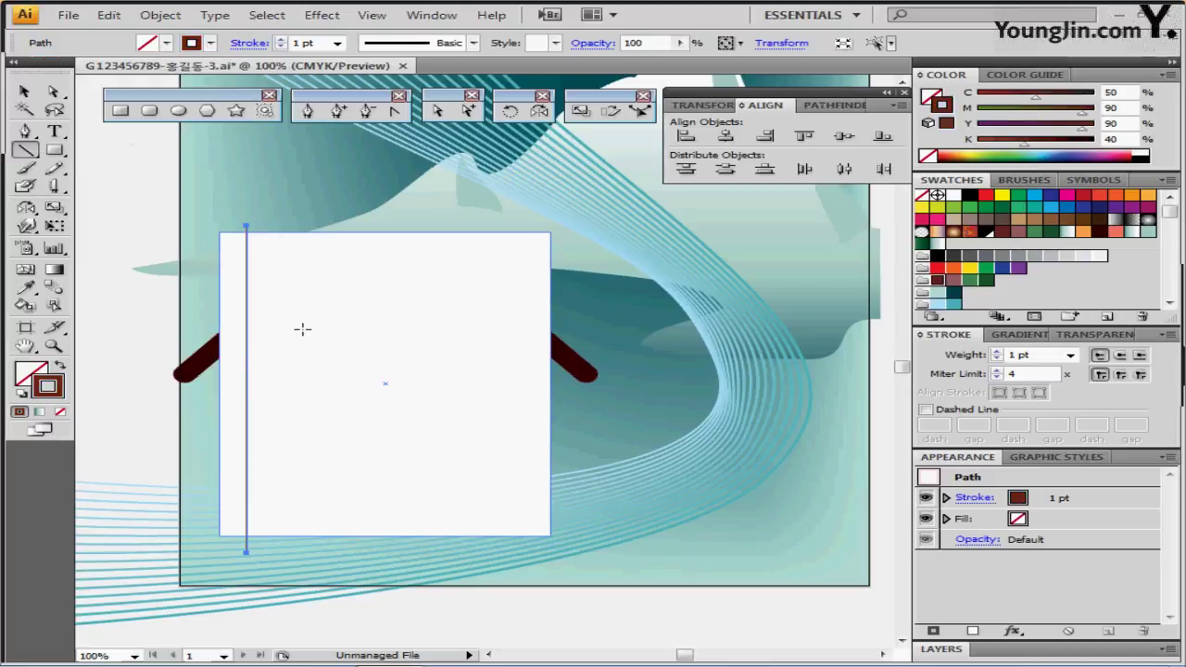
# Copy the brown line horizontally to just inside the wall's right edge and make a blend between the two lines
pyautogui.moveTo(255, 353); pyautogui.dragTo(254, 358)
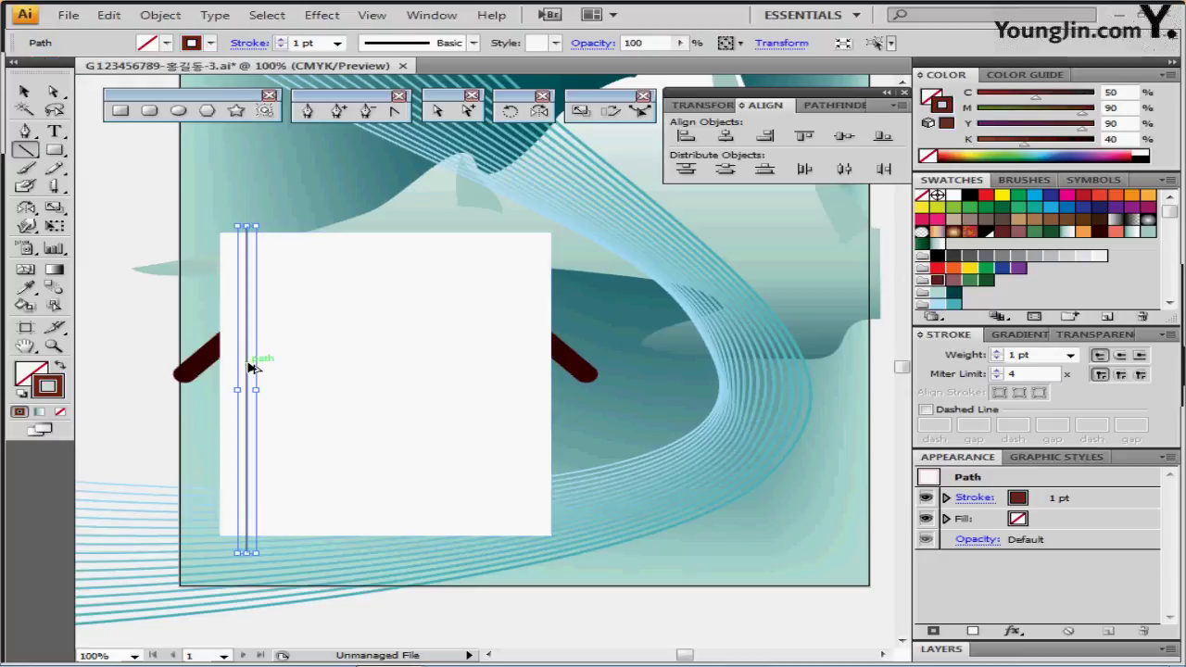
pyautogui.moveTo(249, 371); pyautogui.dragTo(521, 368)
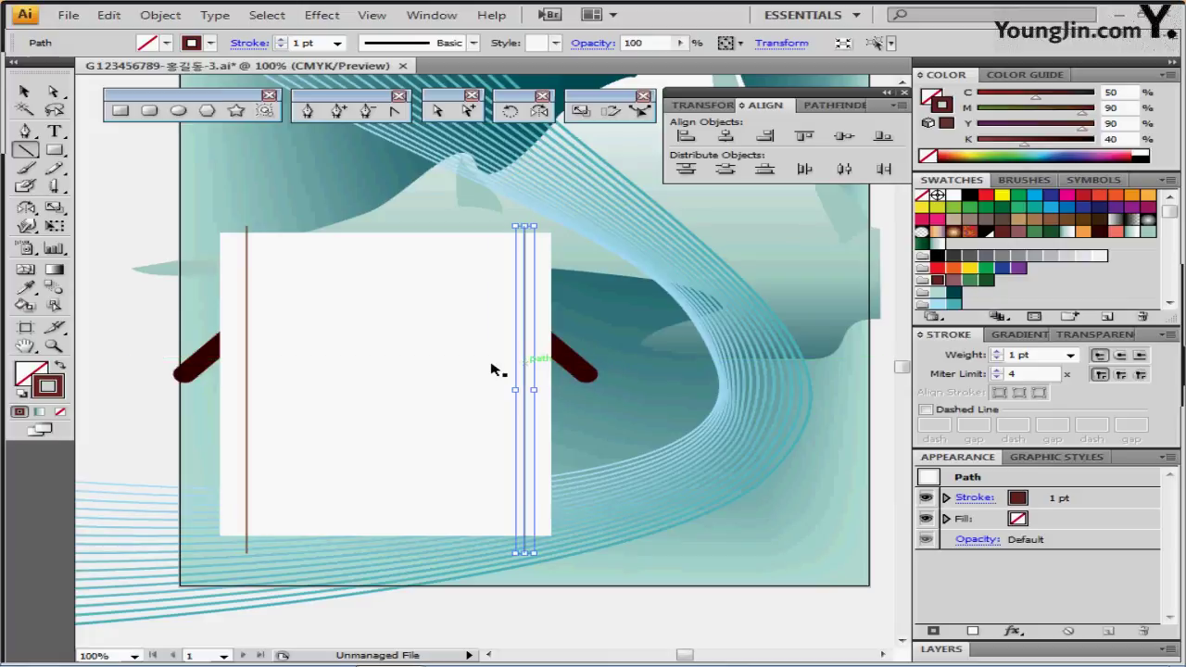
pyautogui.keyDown('shift'); pyautogui.click(246, 231); pyautogui.keyUp('shift')
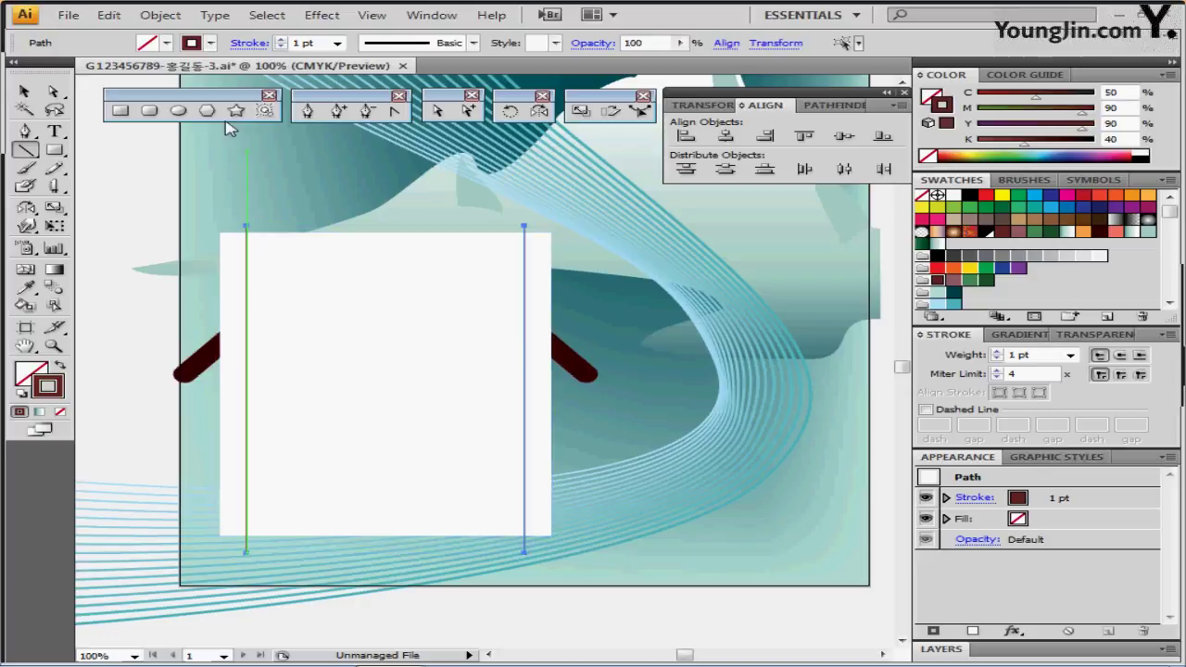
pyautogui.click(161, 15)
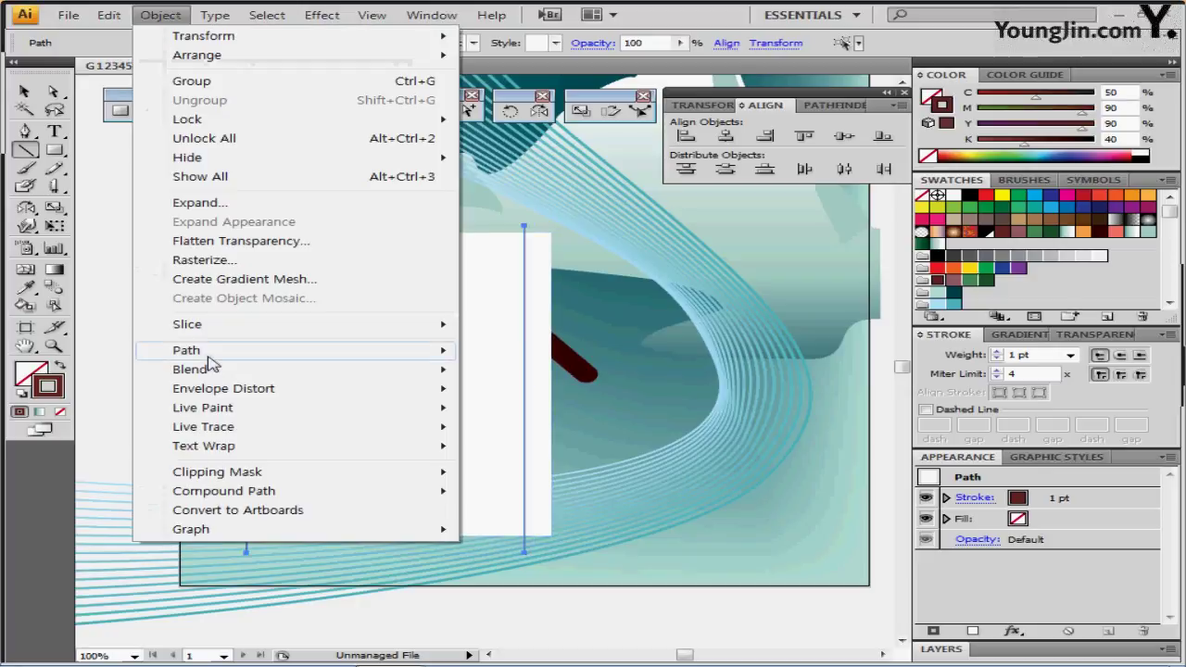
pyautogui.moveTo(416, 373)
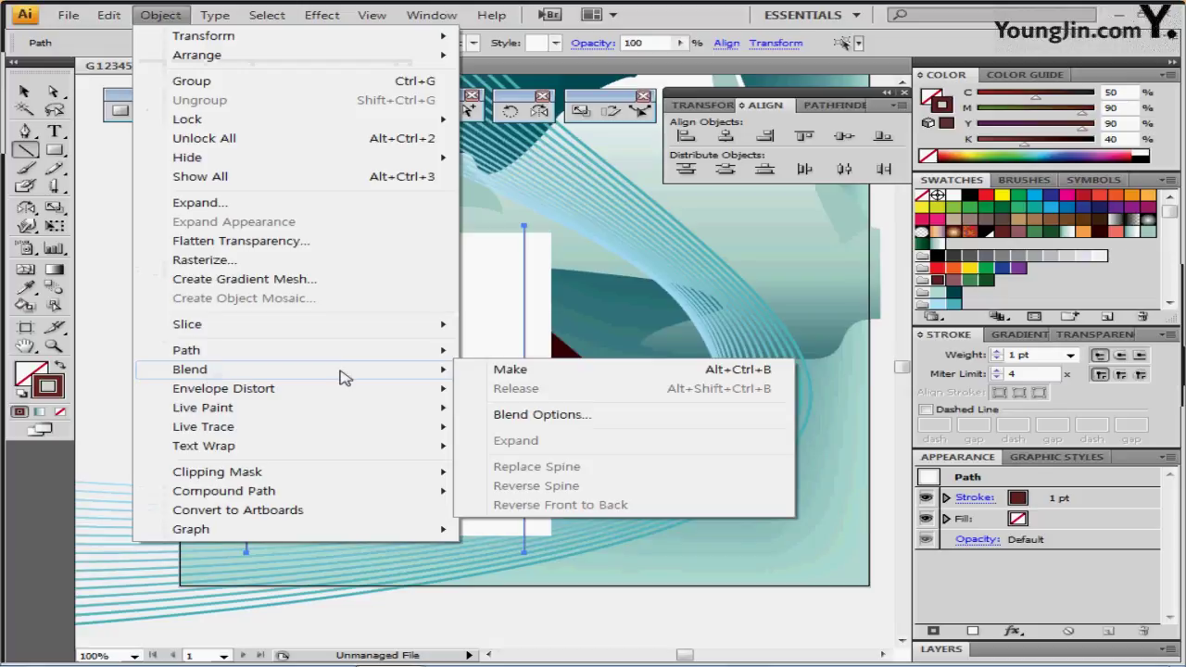
pyautogui.click(511, 372)
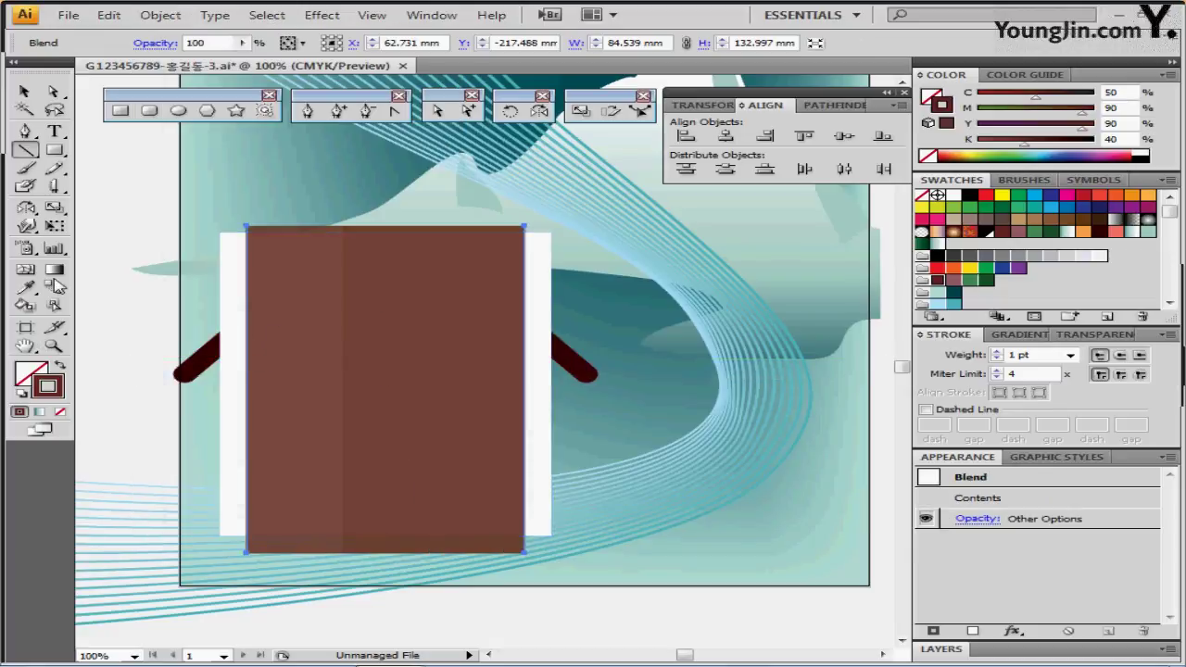
# Set the line blend's spacing to Specified Steps with 8 steps
pyautogui.doubleClick(56, 291)
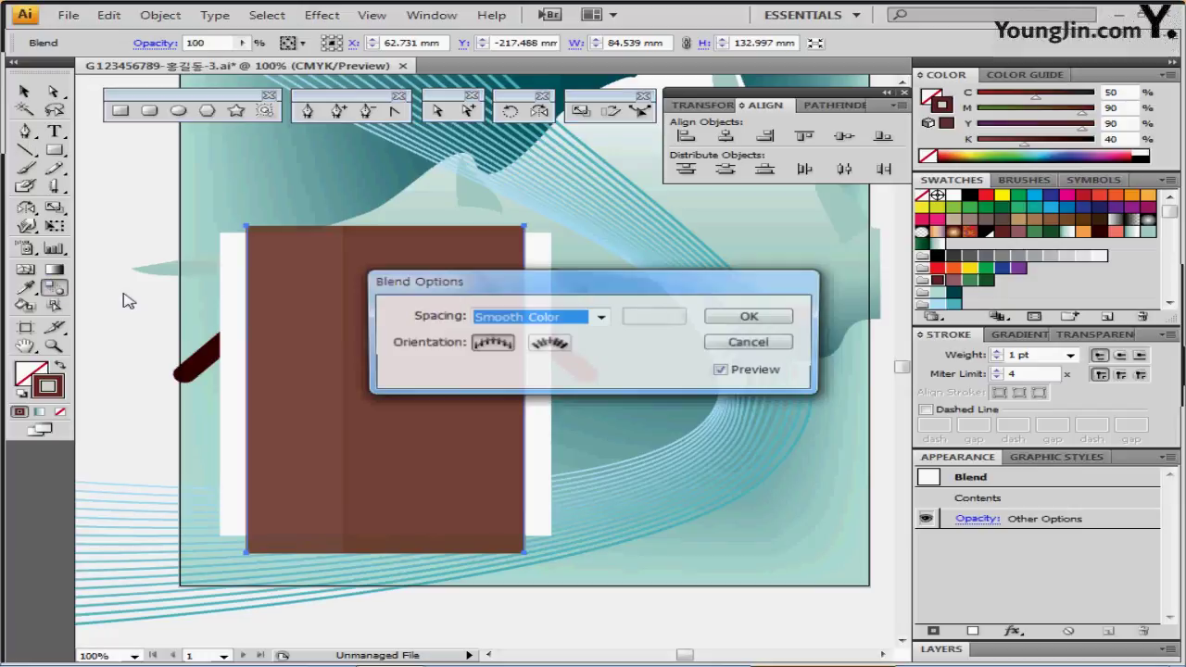
pyautogui.click(556, 318)
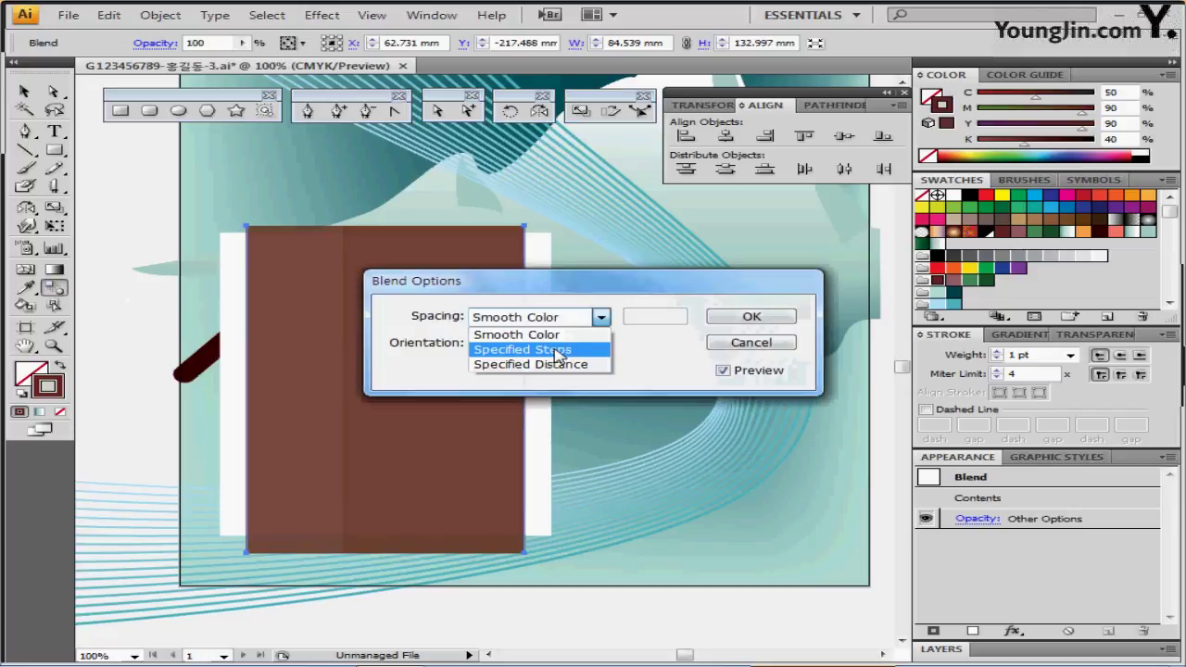
pyautogui.click(563, 350)
pyautogui.write('8')
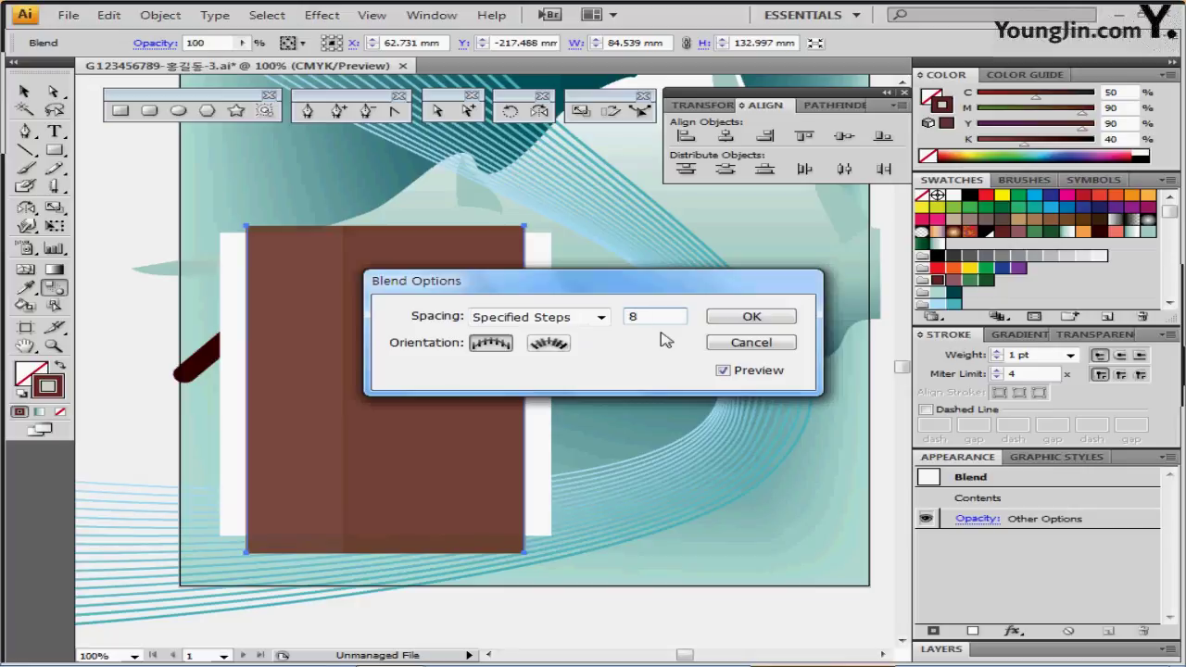
pyautogui.click(751, 318)
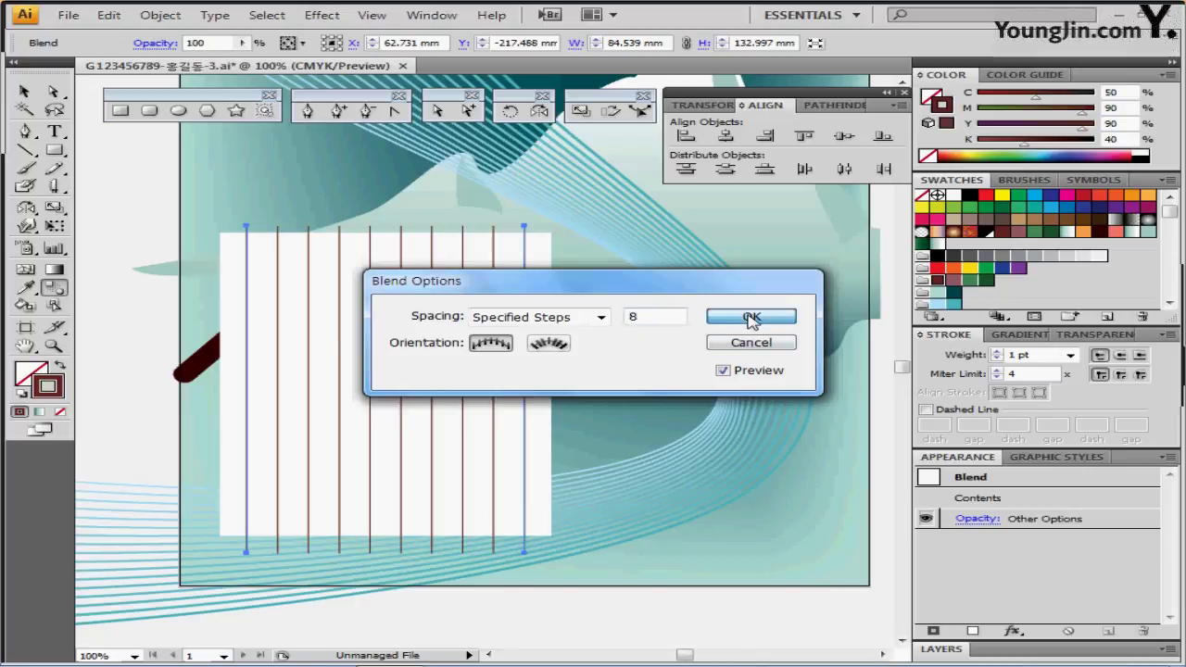
pyautogui.click(751, 318)
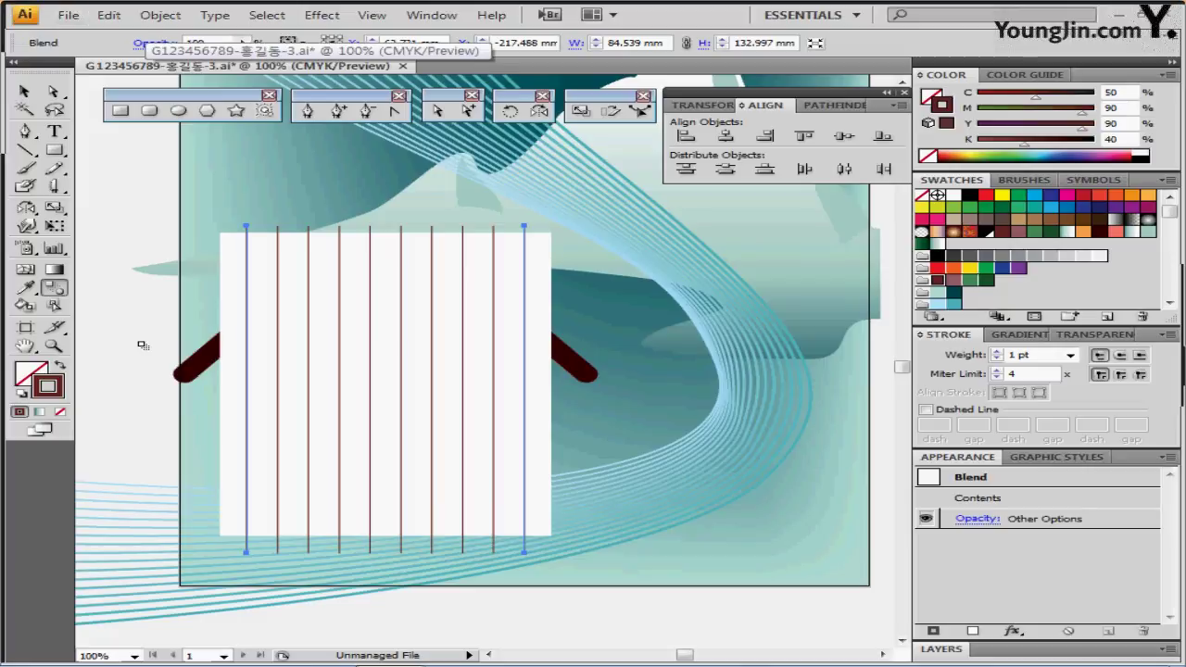
# Align the horizontal centers of the blended lines, the wall rectangle and the roof path, leaving nothing selected
pyautogui.click(571, 439)
pyautogui.click(332, 388)
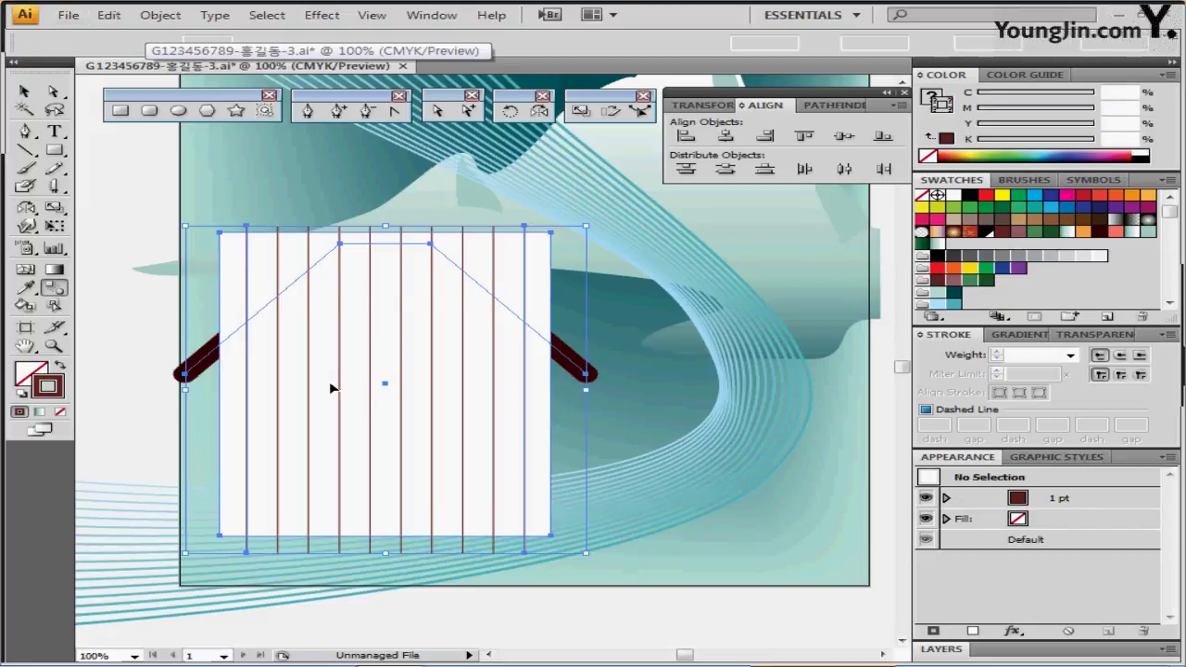
pyautogui.moveTo(151, 301); pyautogui.dragTo(585, 448)
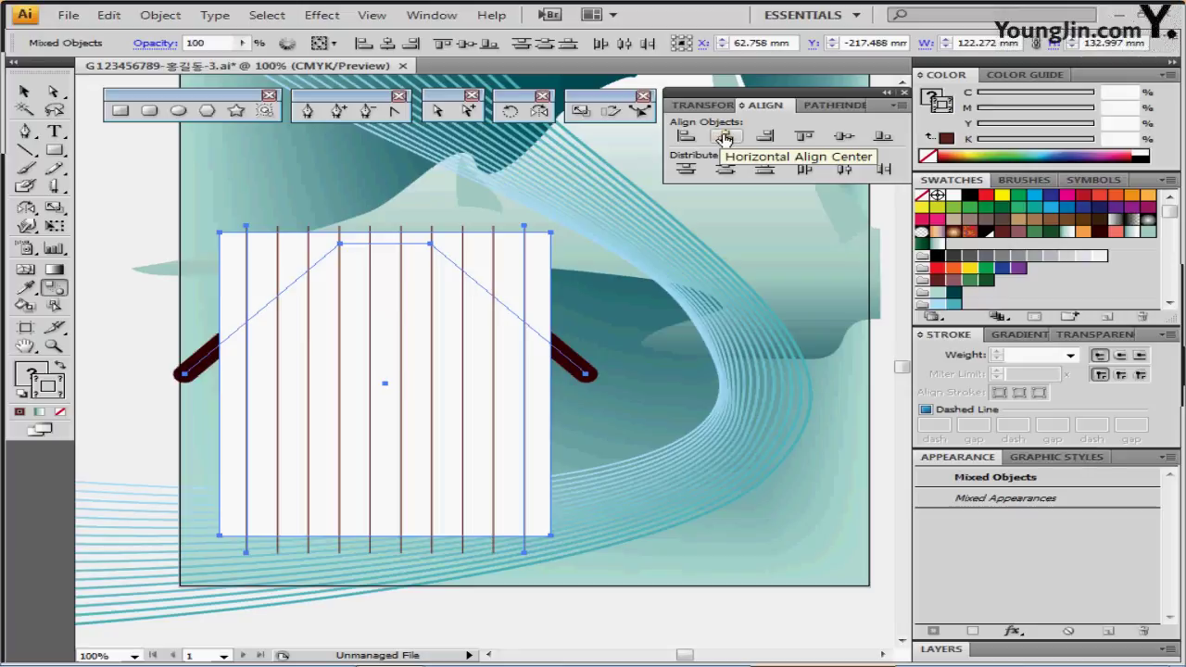
pyautogui.click(725, 137)
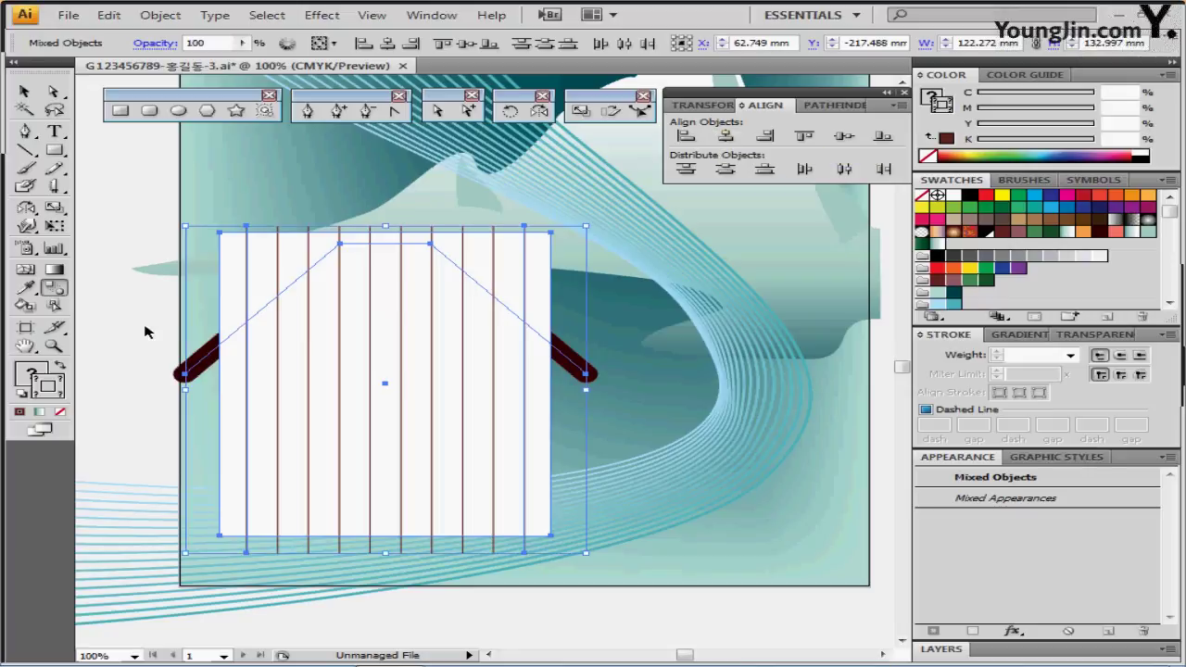
pyautogui.press('v')
pyautogui.click(172, 332)
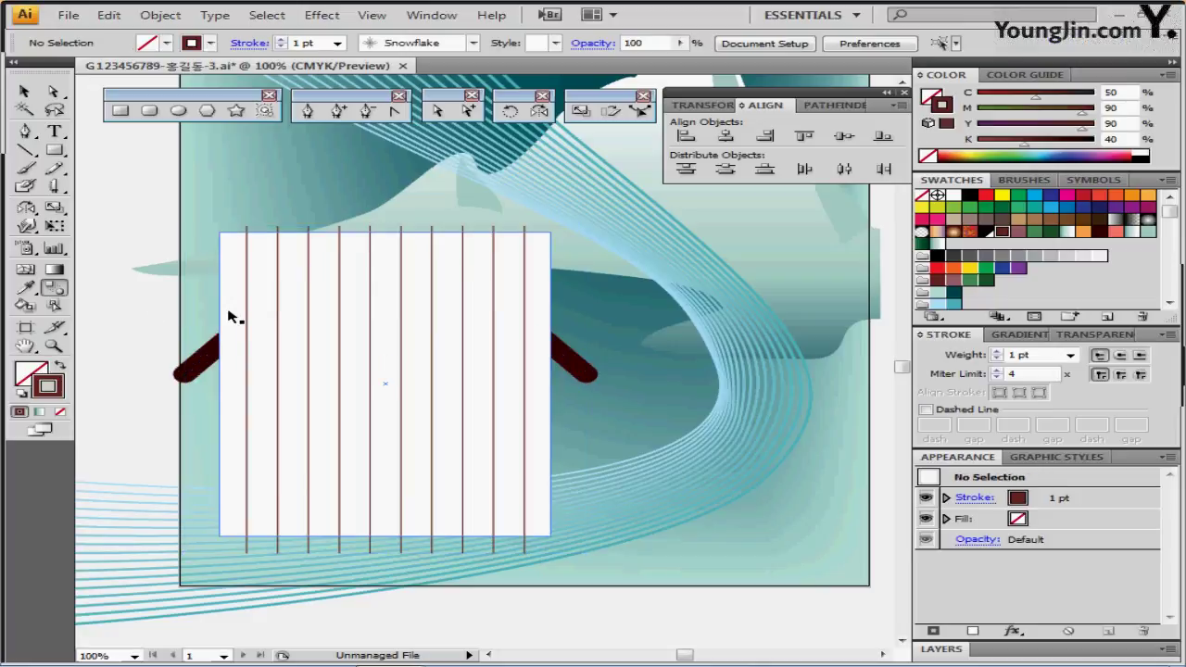
# Expand the blend of vertical lines on the wall into separate paths
pyautogui.click(370, 231)
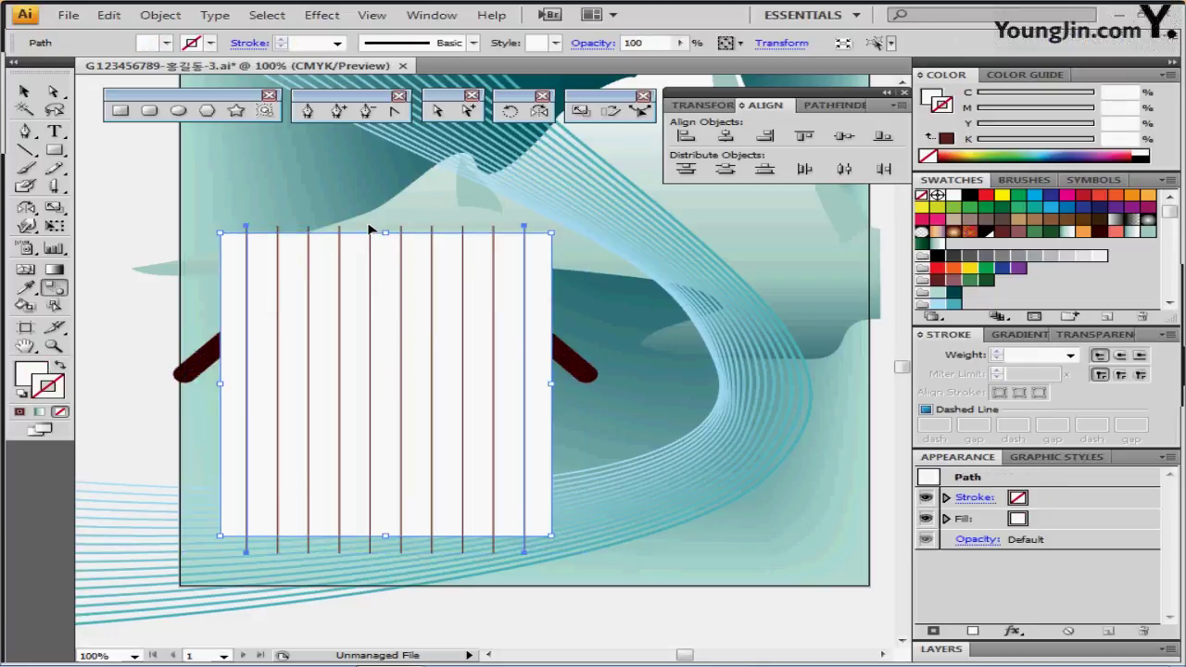
pyautogui.click(370, 227)
pyautogui.click(161, 17)
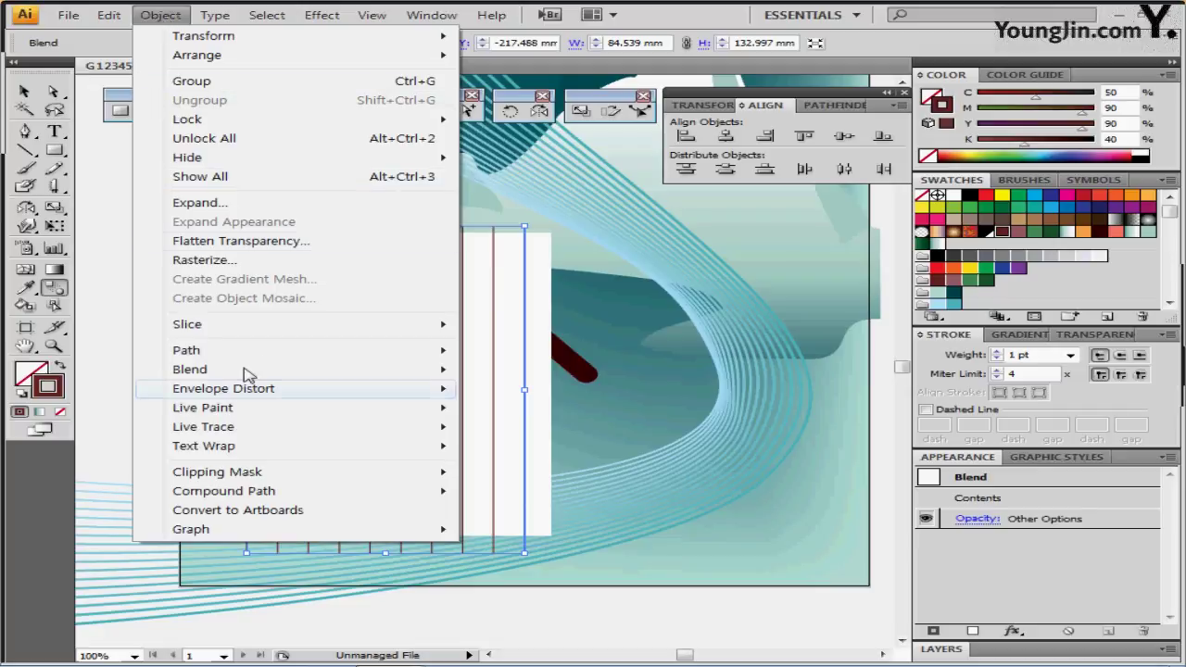
pyautogui.moveTo(248, 373)
pyautogui.click(569, 440)
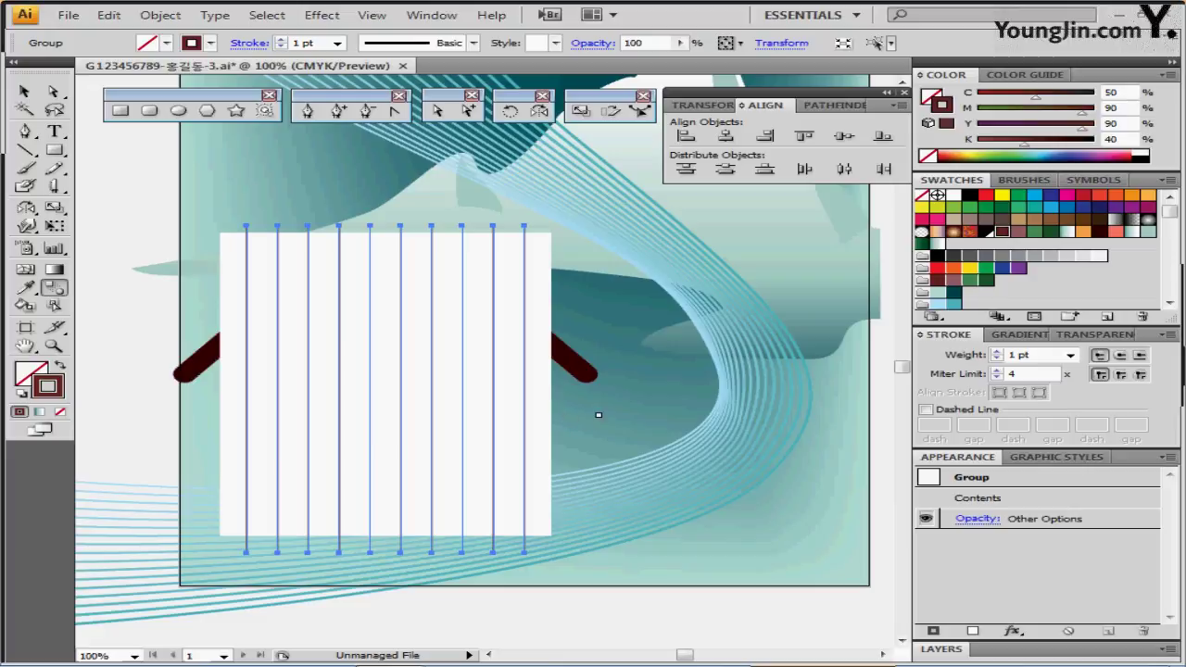
pyautogui.click(202, 367)
pyautogui.click(202, 367)
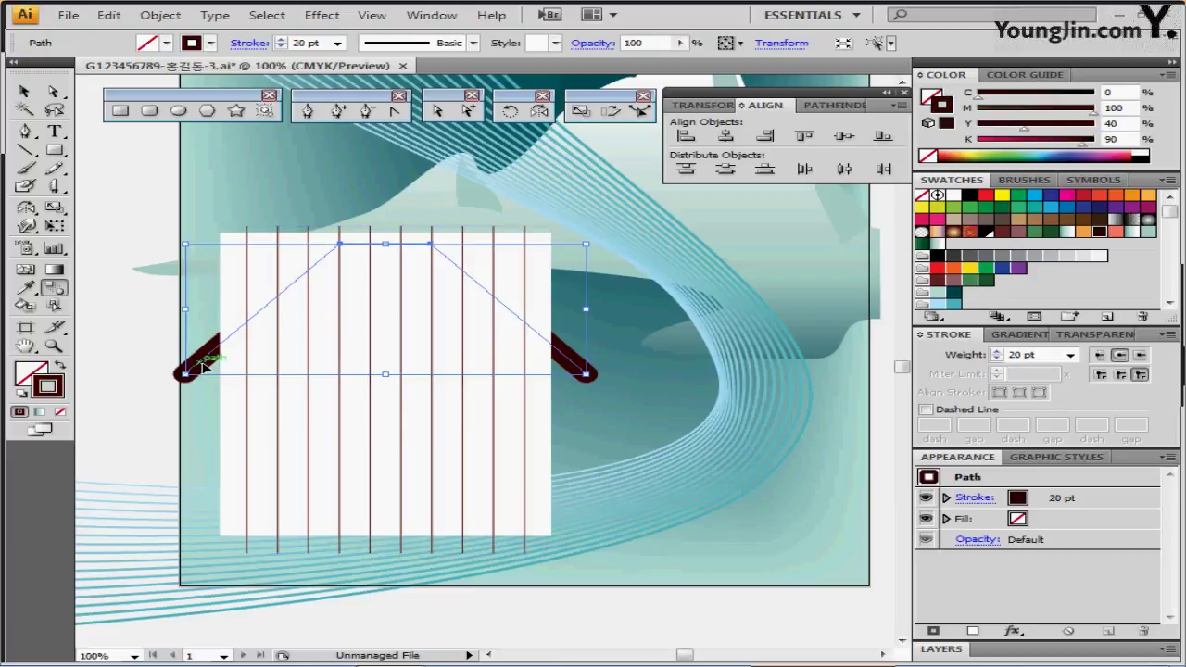
pyautogui.press('a')
pyautogui.press('v')
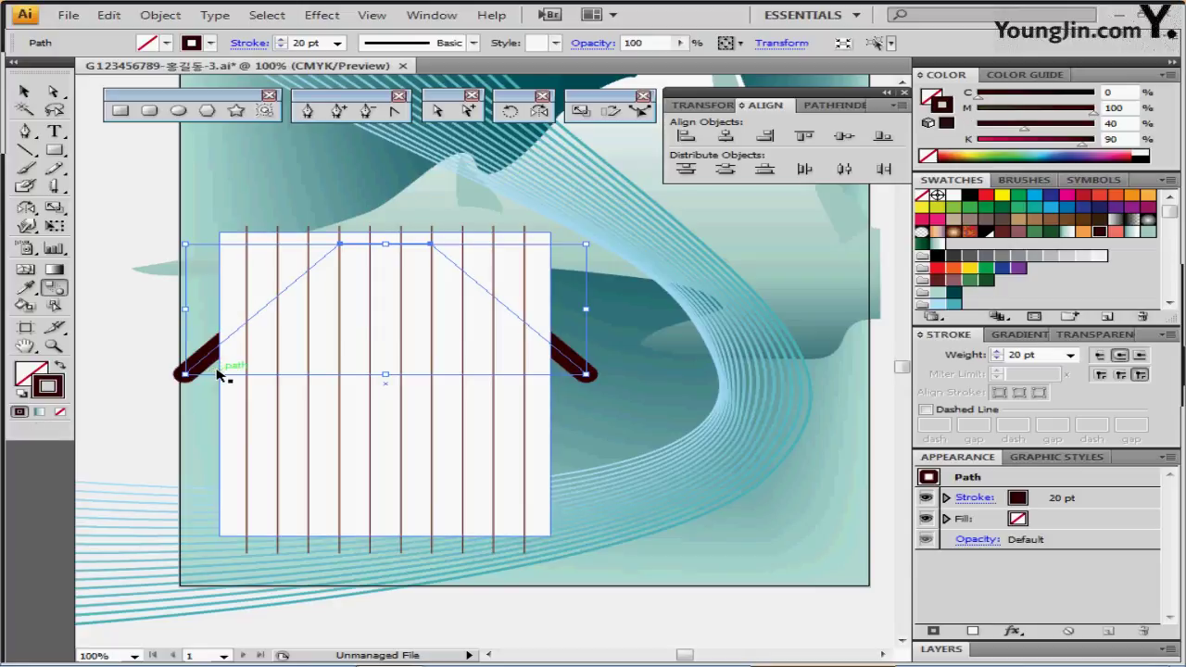
pyautogui.keyDown('shift'); pyautogui.click(232, 429); pyautogui.keyUp('shift')
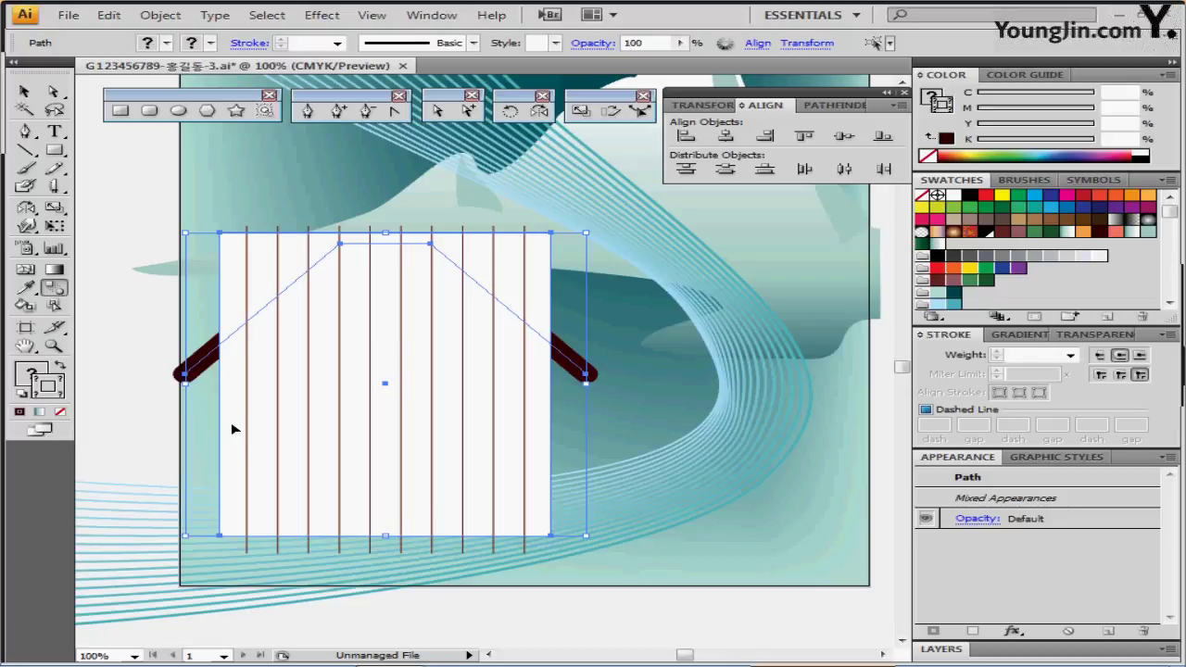
pyautogui.hotkey('ctrl', 'shift', 'b')
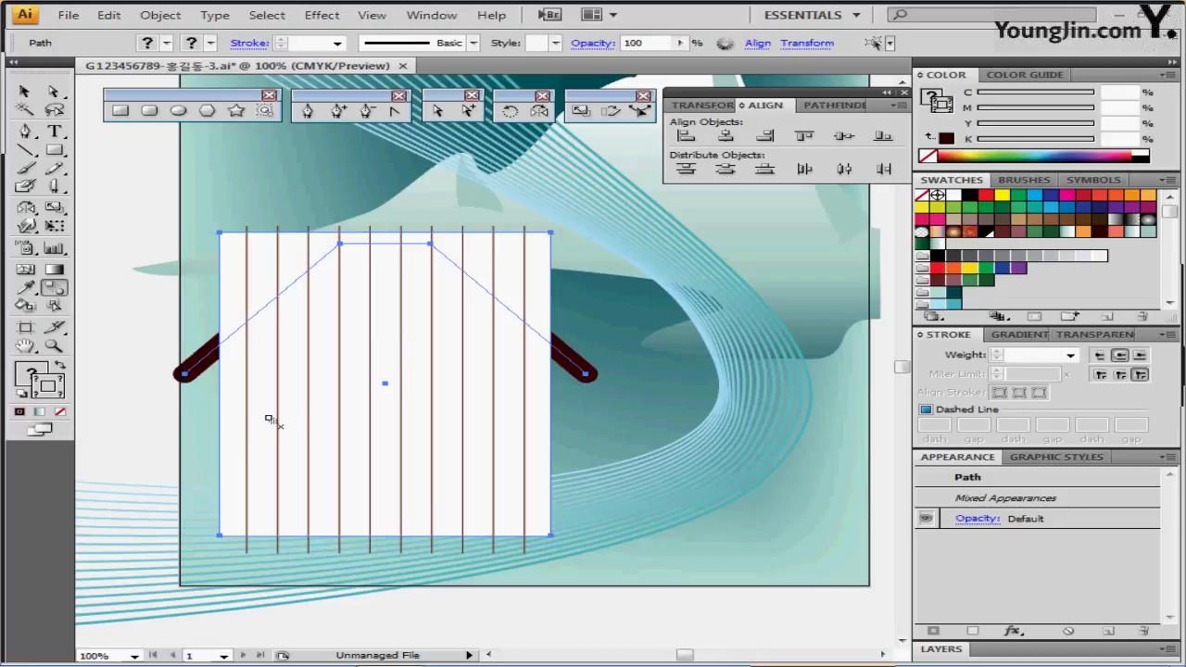
pyautogui.hotkey('ctrl', 'shift', 'b')
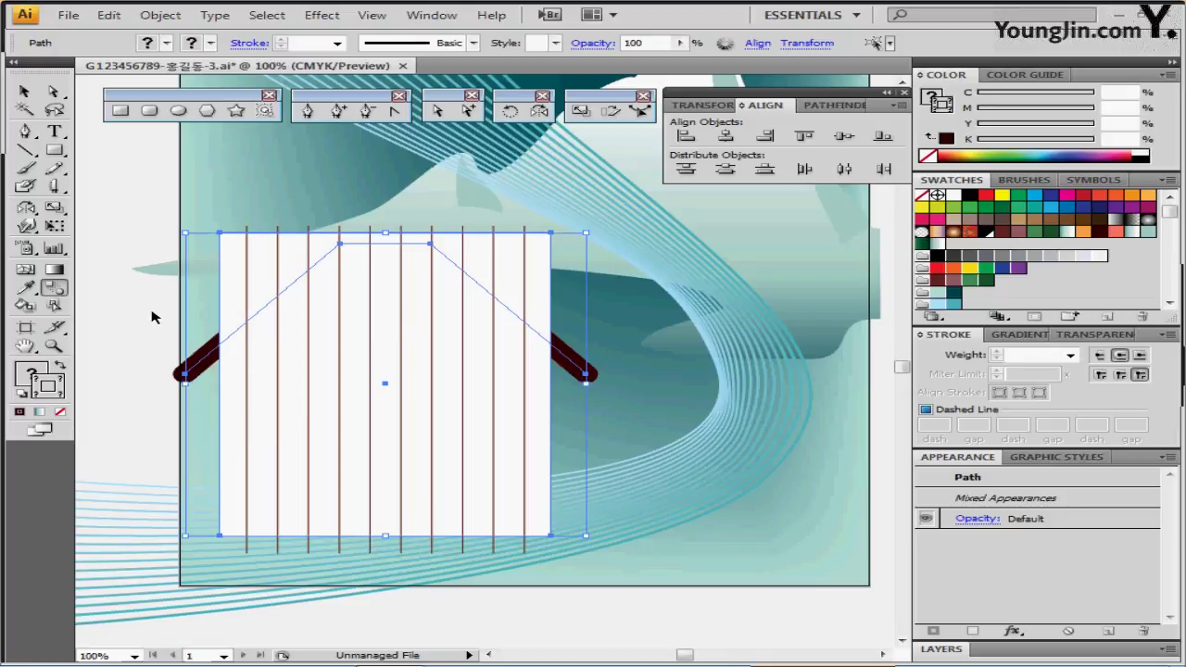
# Select the roof path, the wall rectangle and the expanded vertical lines together and bring up the Pathfinder operations
pyautogui.moveTo(142, 306); pyautogui.dragTo(171, 335)
pyautogui.click(172, 343)
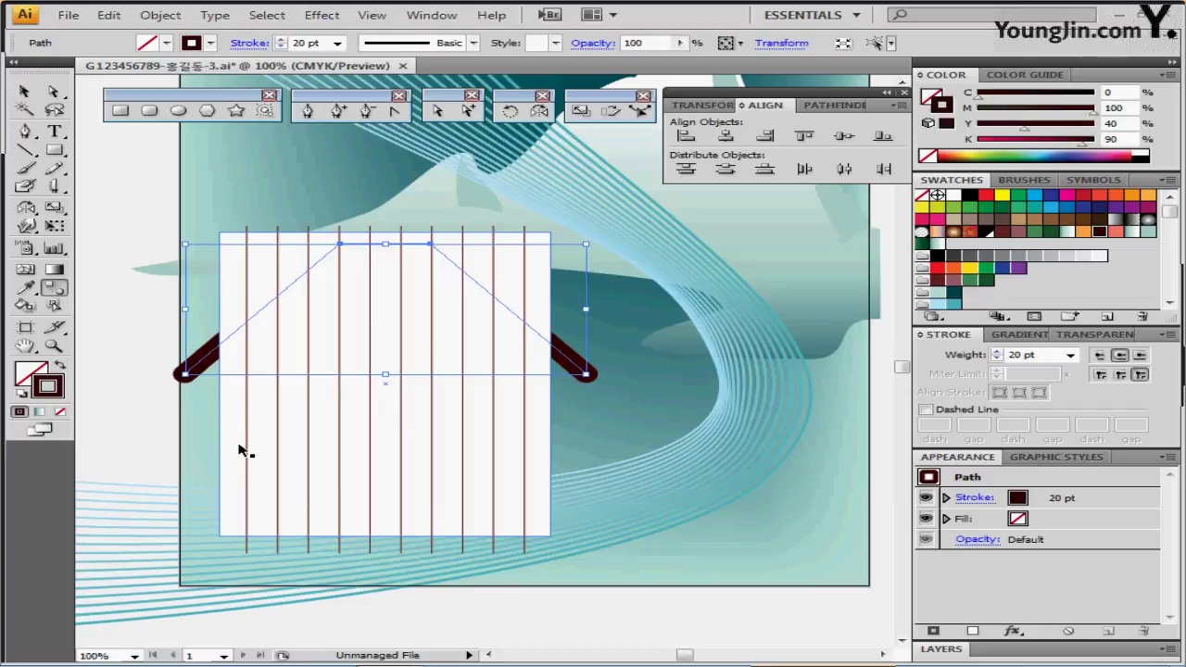
pyautogui.moveTo(198, 439); pyautogui.dragTo(564, 522)
pyautogui.hotkey('ctrl', 'shift', 'b')
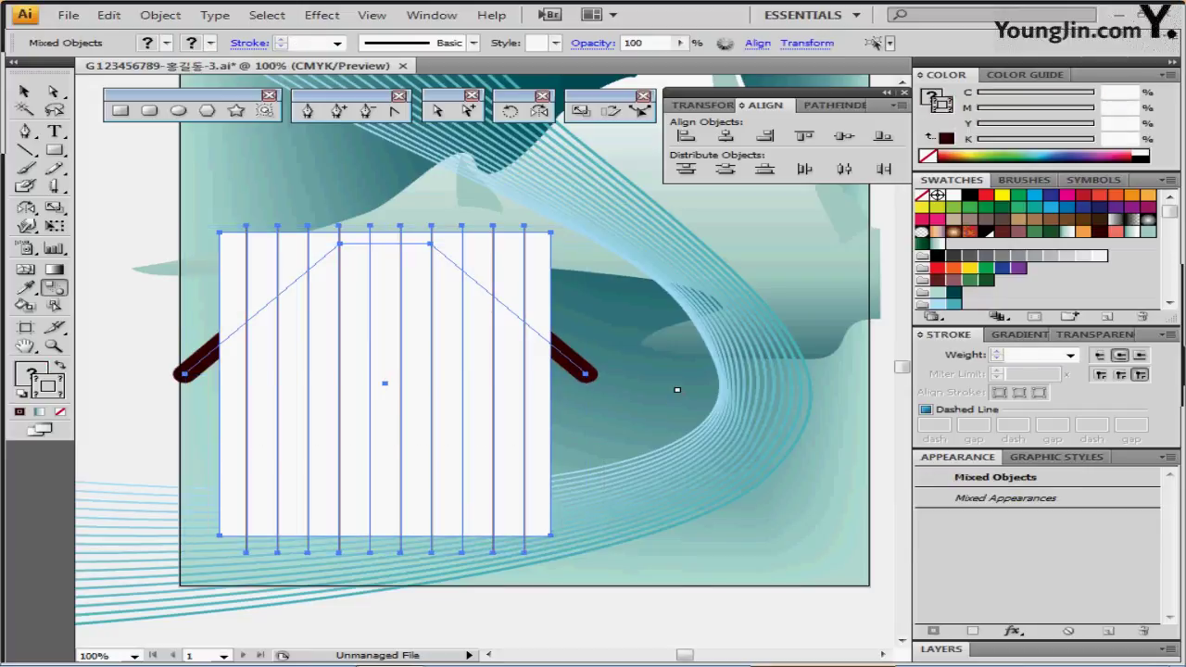
pyautogui.click(822, 107)
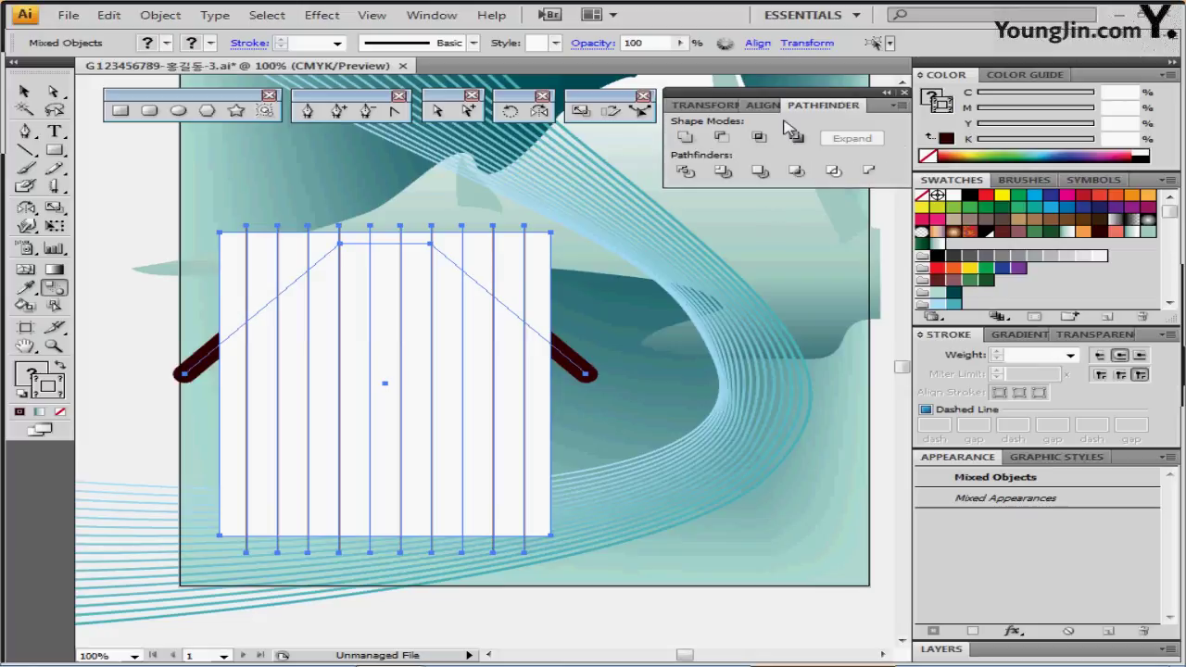
# Divide the white wall rectangle with the vertical lines and roof path, and delete the pieces above the roofline
pyautogui.click(693, 174)
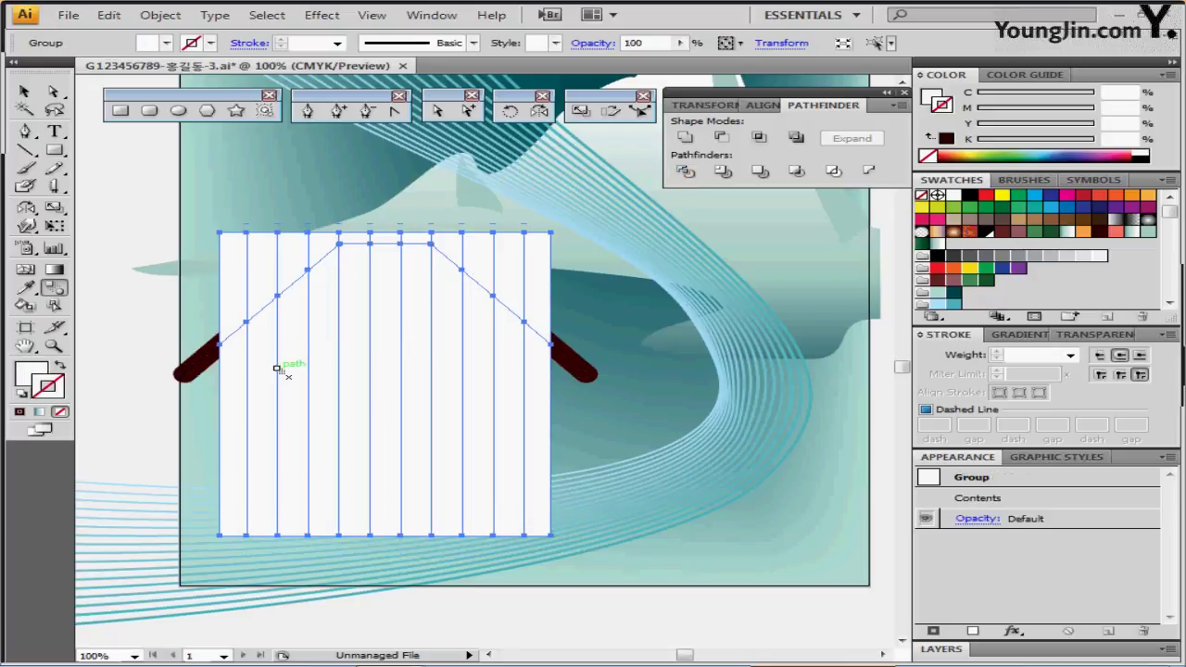
pyautogui.press('v')
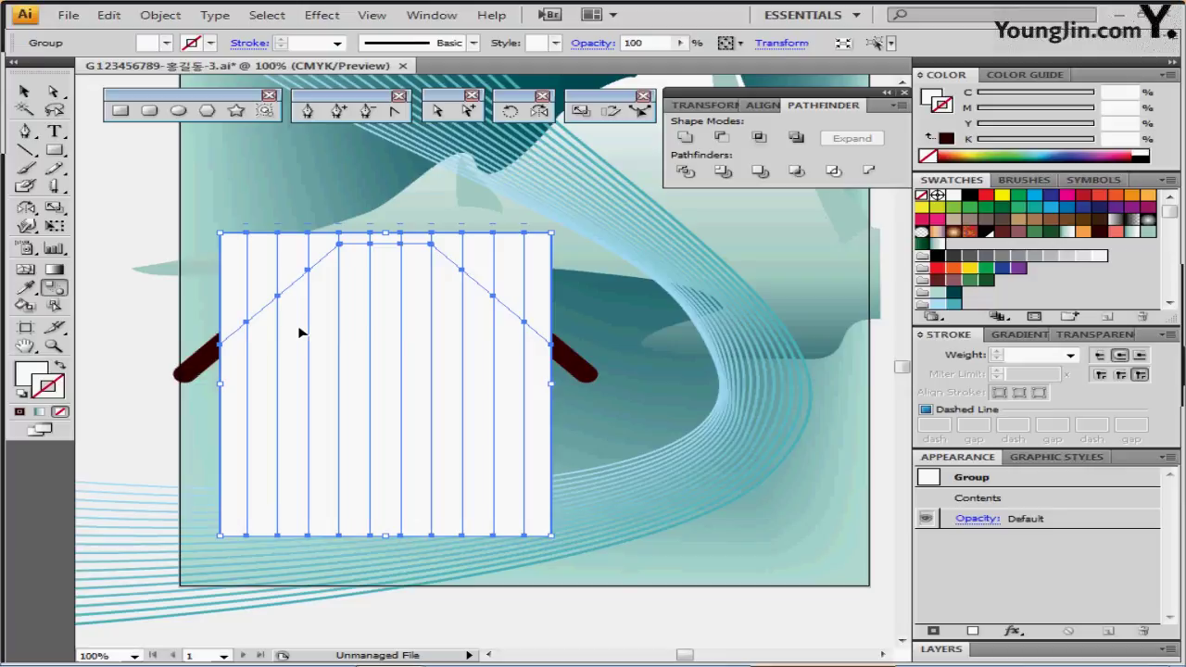
pyautogui.doubleClick(299, 333)
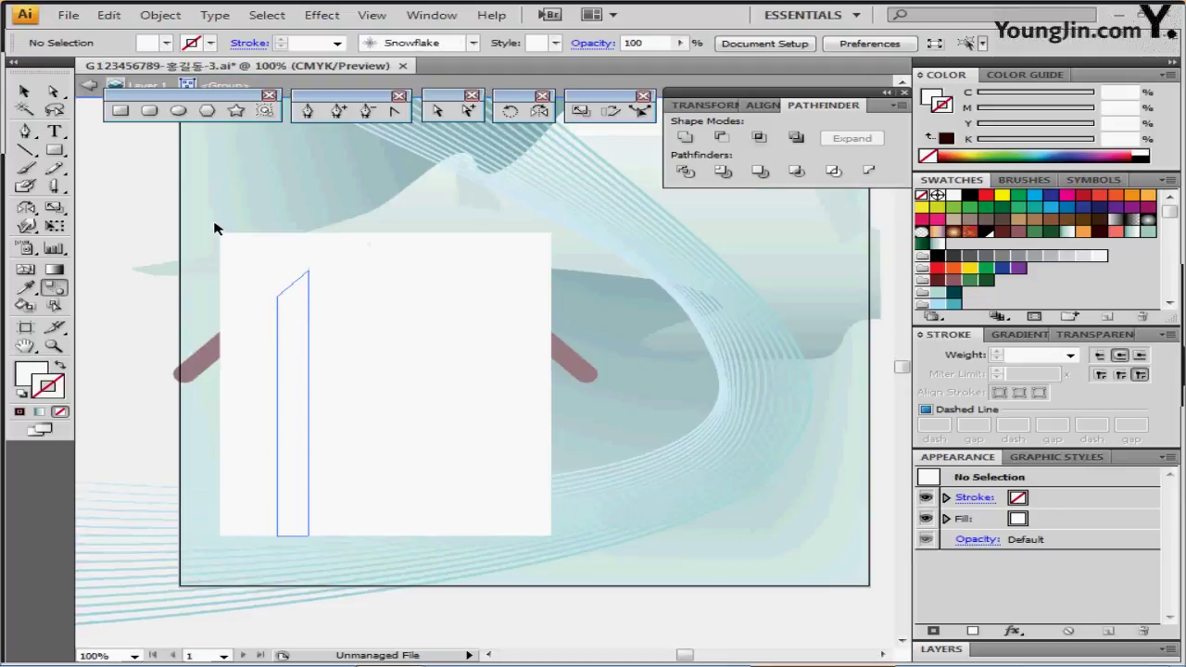
pyautogui.moveTo(196, 200); pyautogui.dragTo(596, 231)
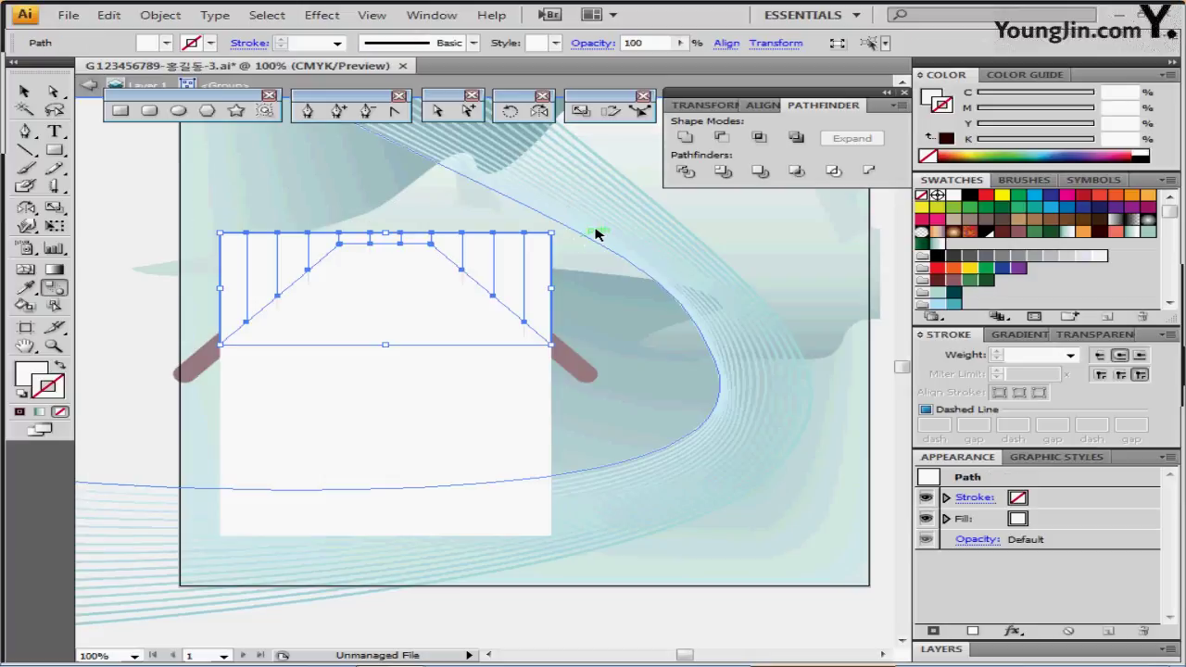
pyautogui.press('Delete')
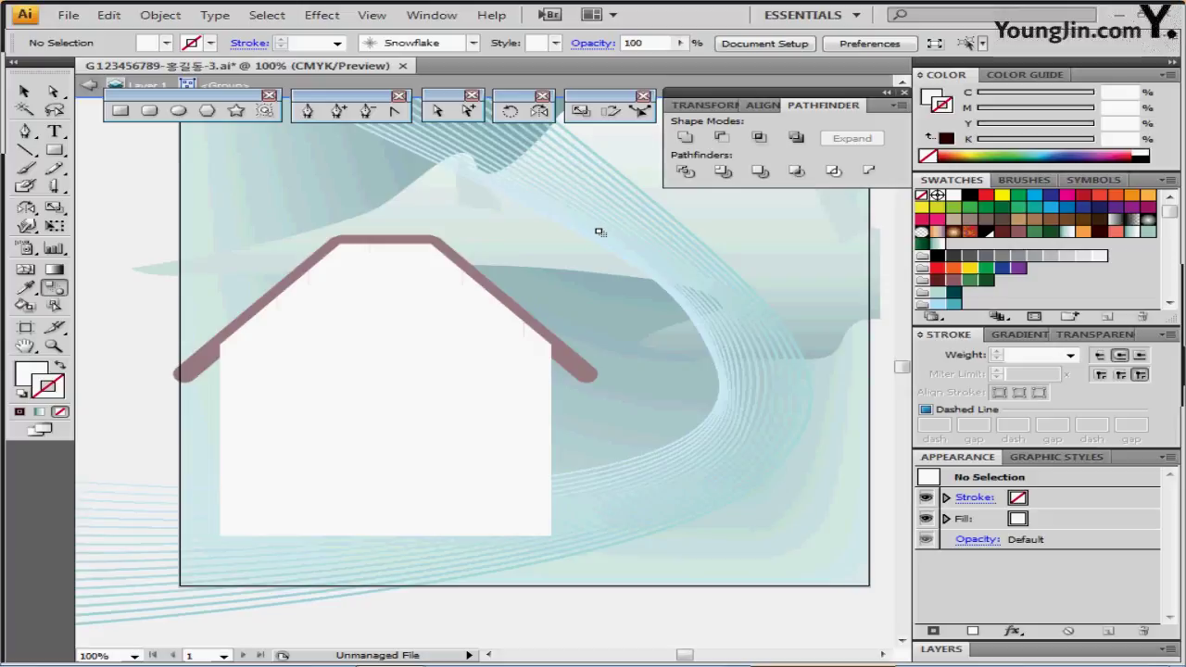
# Fill all the wall planks below the roofline with the brown swatch C=0 M=70 Y=60 K=40
pyautogui.click(396, 402)
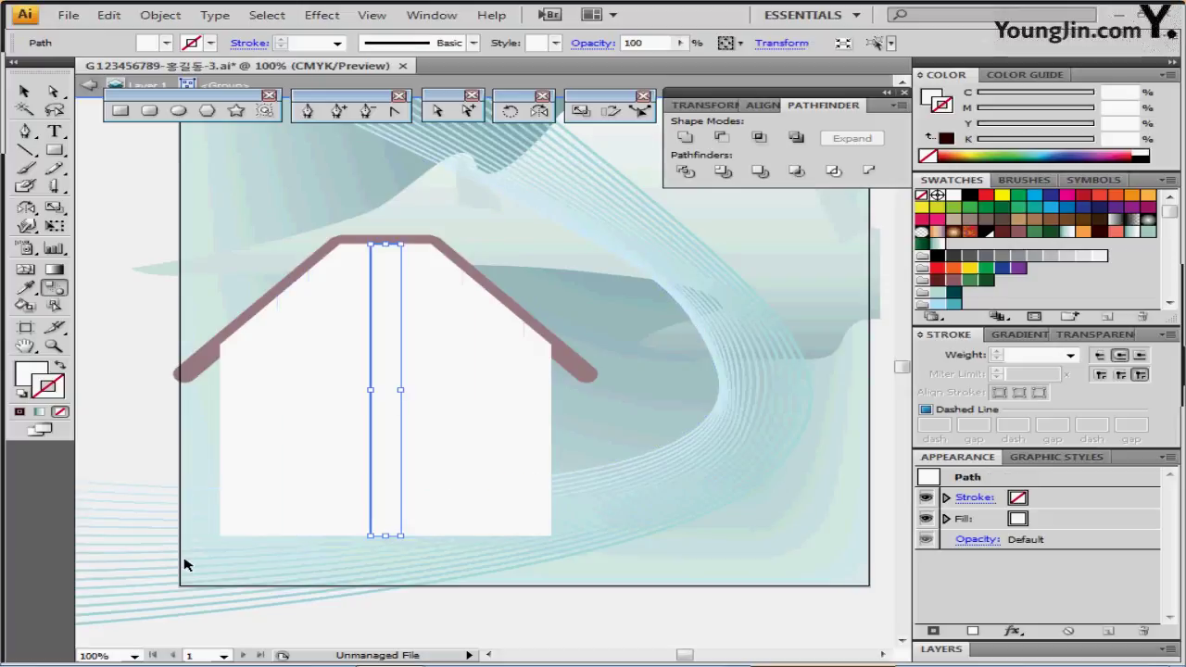
pyautogui.moveTo(185, 560); pyautogui.dragTo(596, 429)
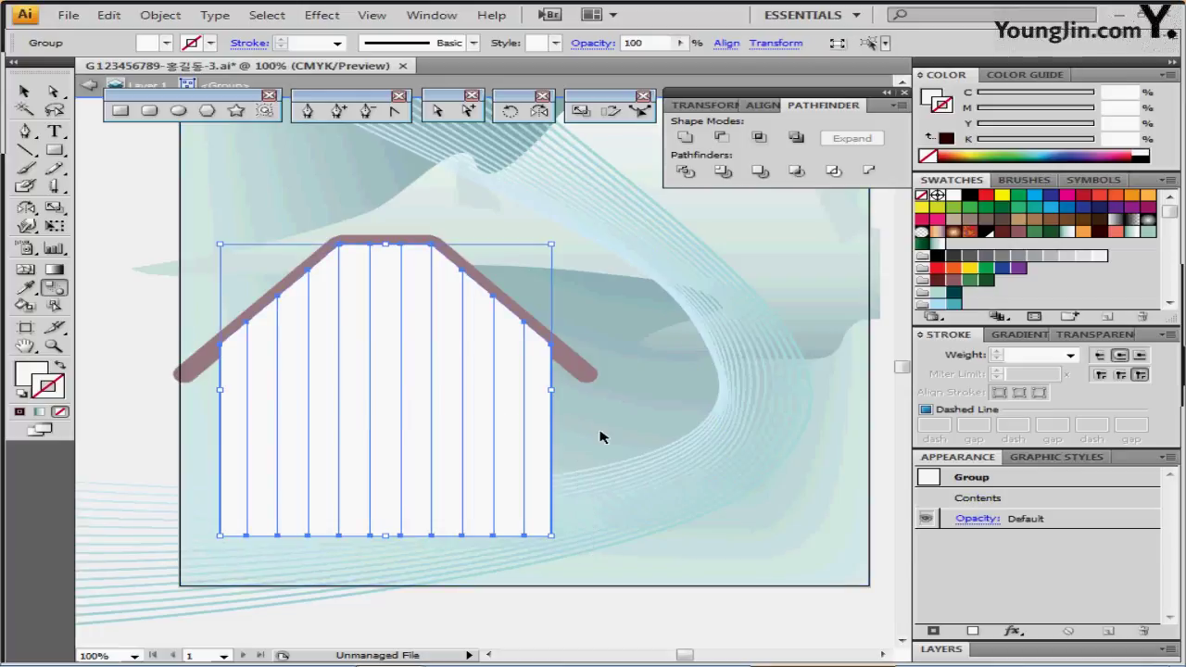
pyautogui.hotkey('ctrl', 'shift', 'b')
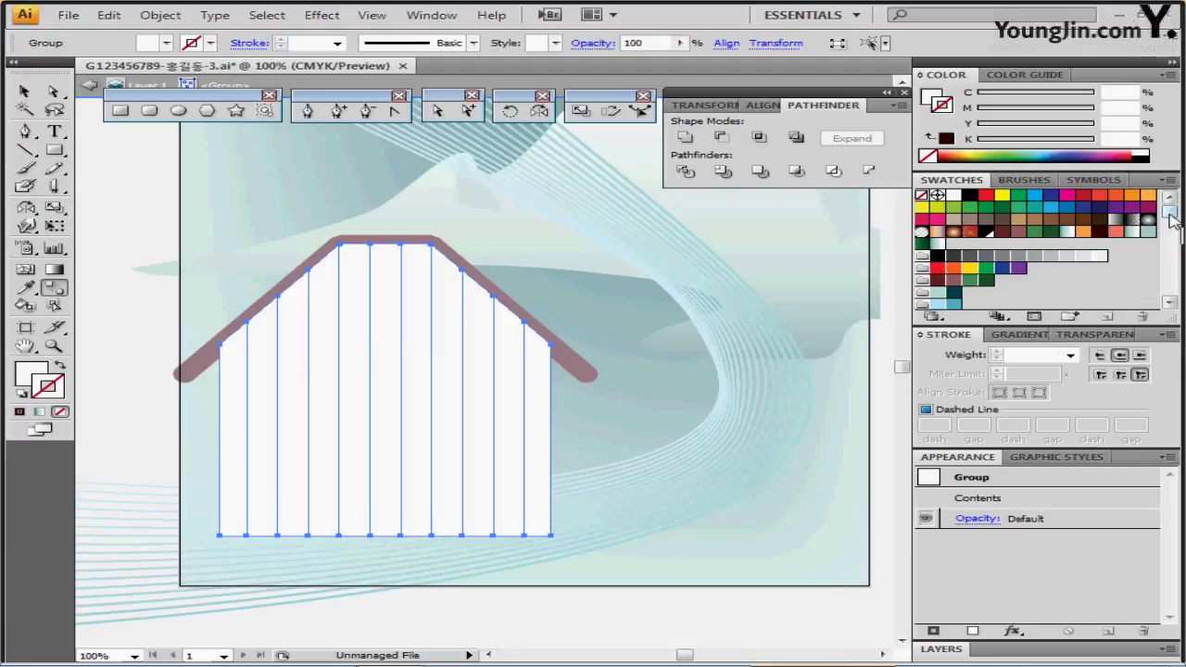
pyautogui.moveTo(1169, 212); pyautogui.dragTo(1169, 225)
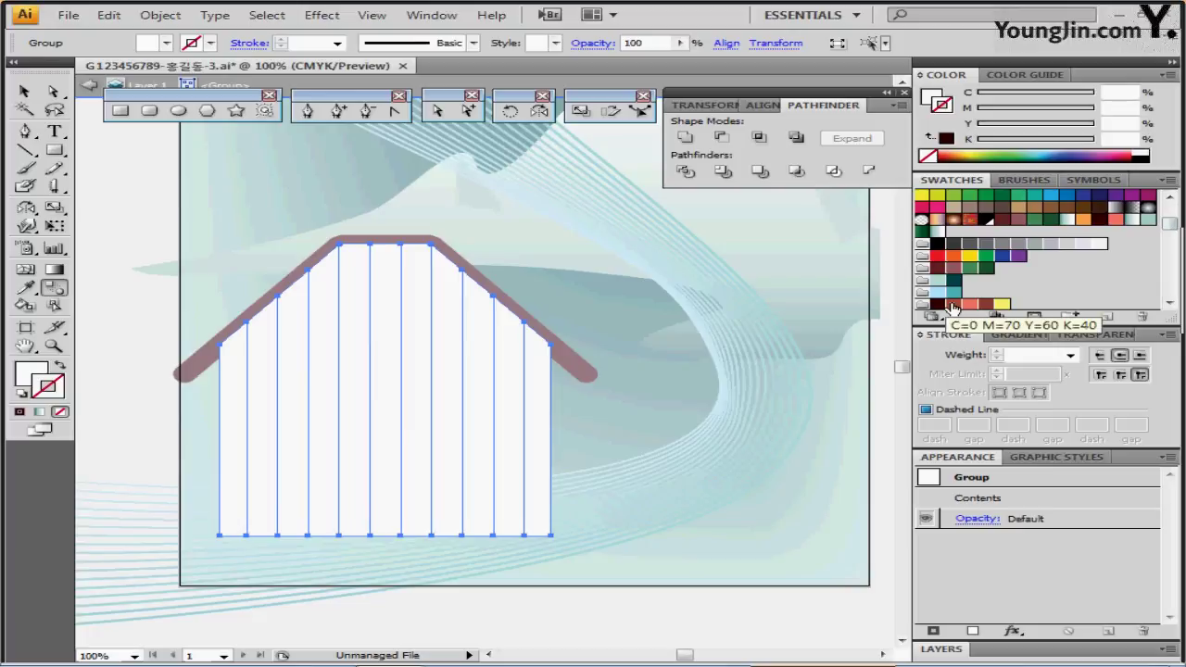
pyautogui.click(950, 310)
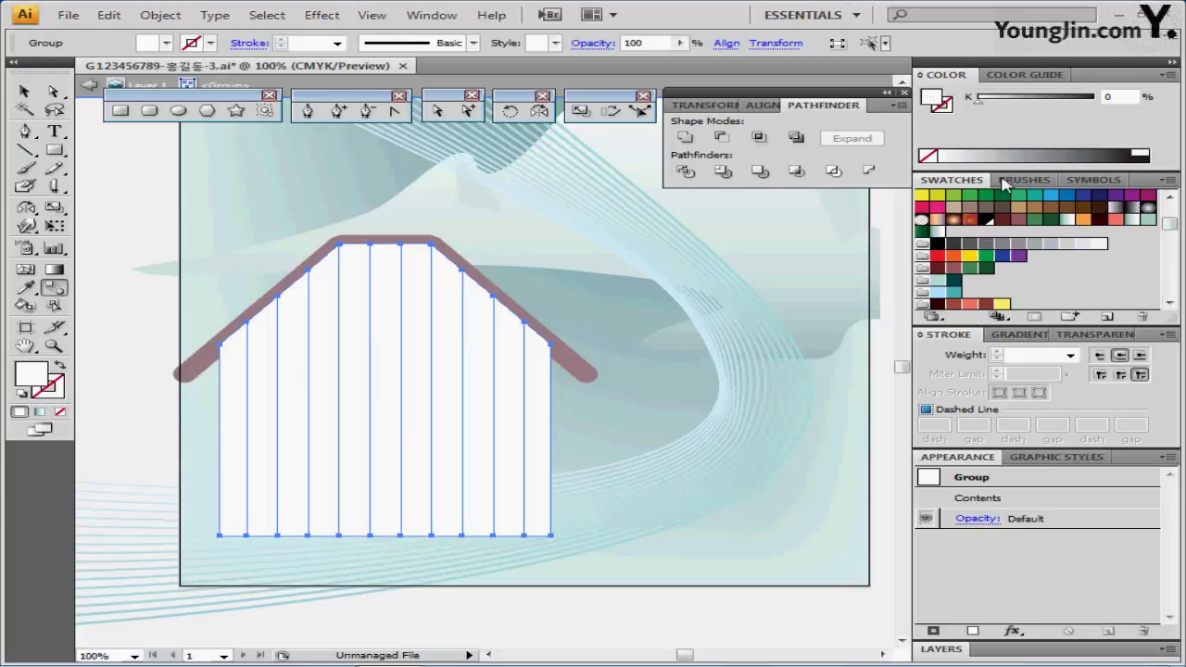
pyautogui.click(950, 310)
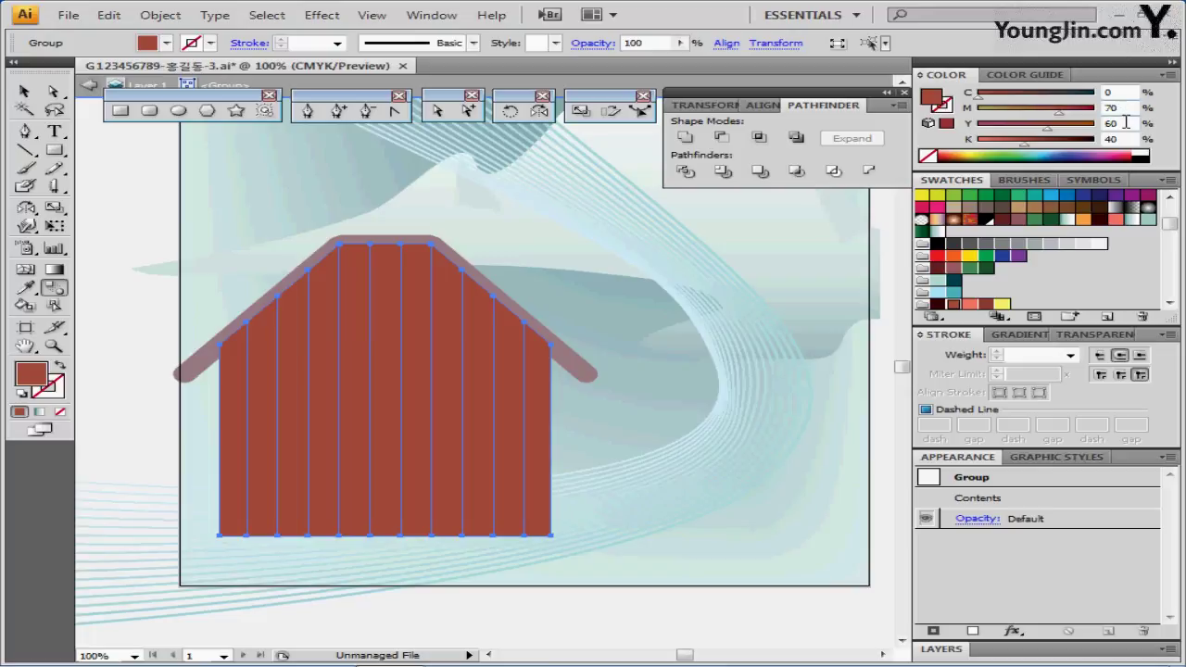
# Give the wall planks a dark brown stroke of C=0 M=100 Y=40 K=90
pyautogui.click(947, 109)
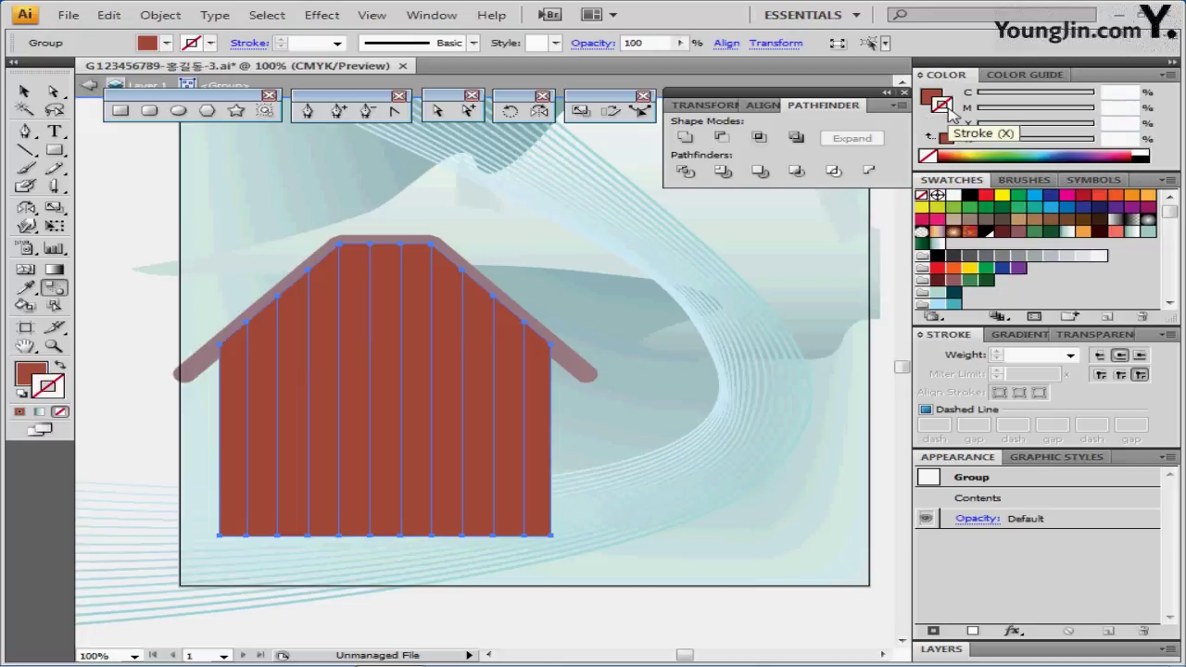
pyautogui.click(1170, 303)
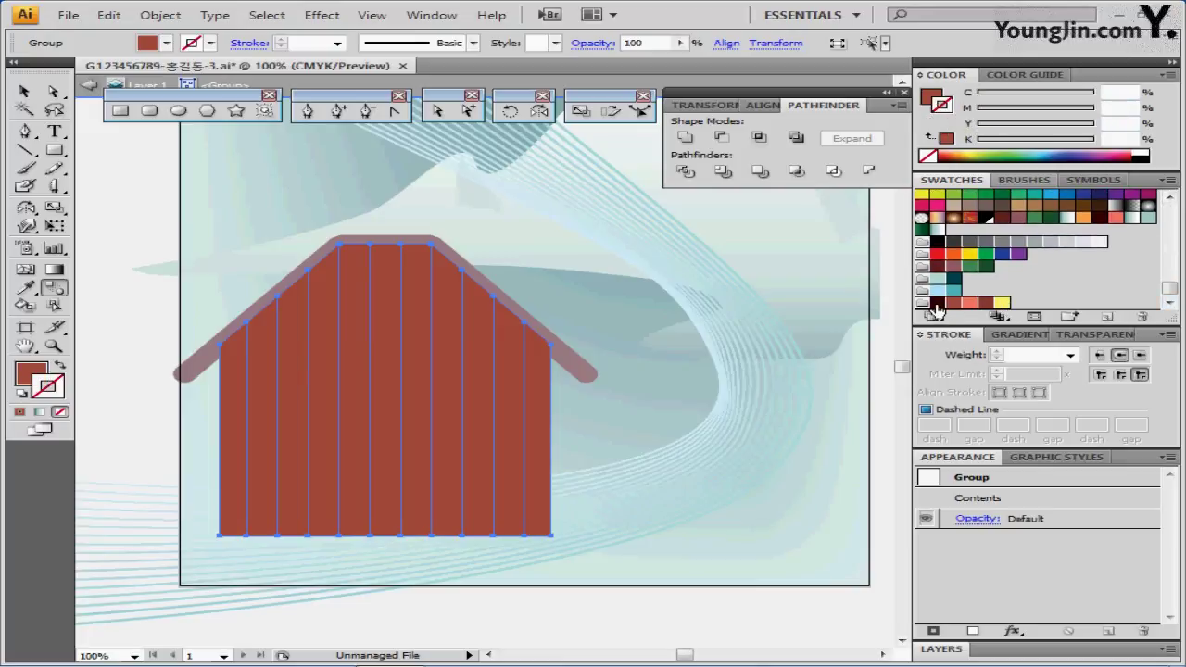
pyautogui.click(937, 304)
pyautogui.click(1132, 108)
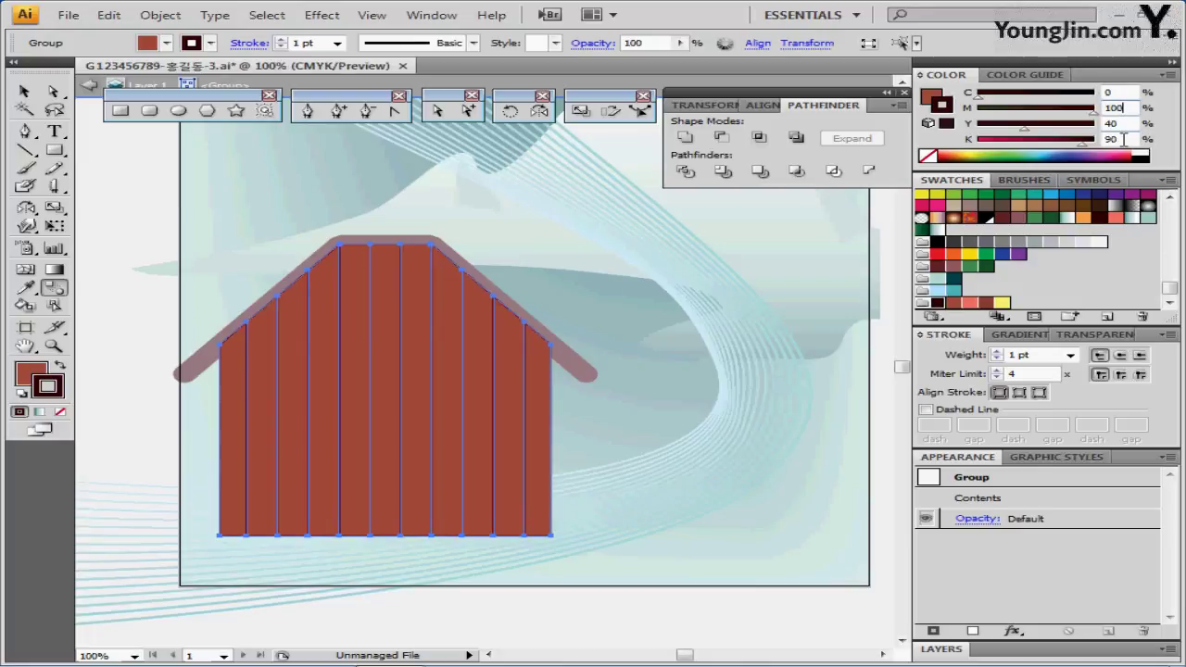
pyautogui.click(1123, 139)
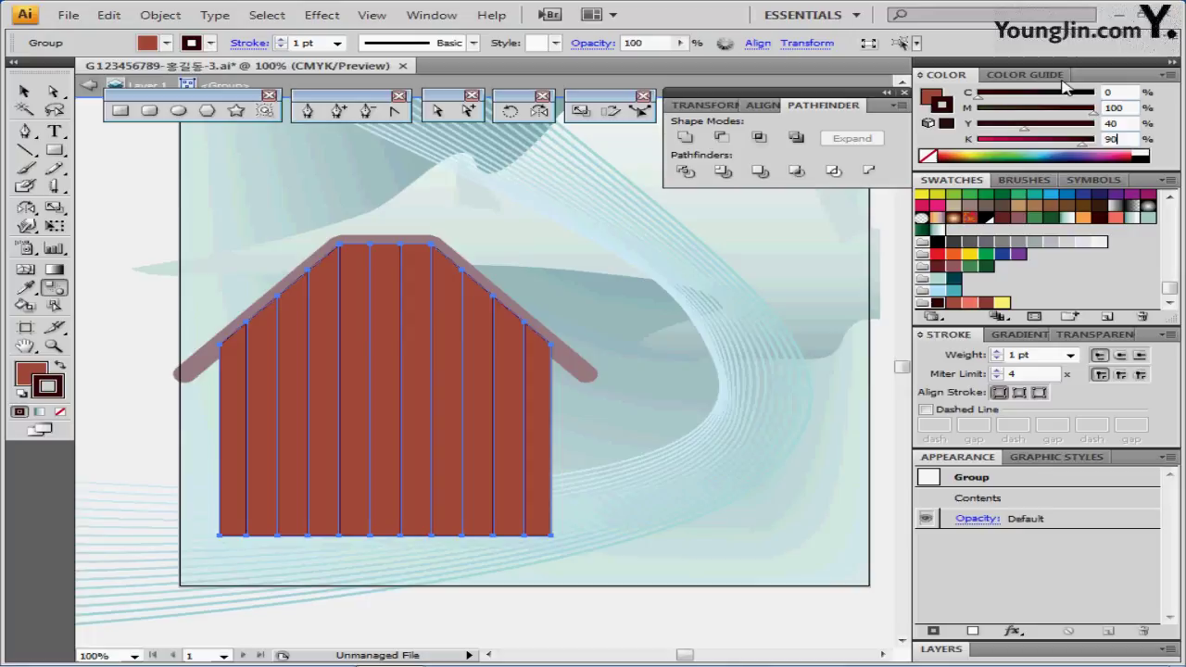
# Set the planks' stroke weight to 5 pt and leave the group's isolation mode
pyautogui.click(996, 353)
pyautogui.click(996, 353)
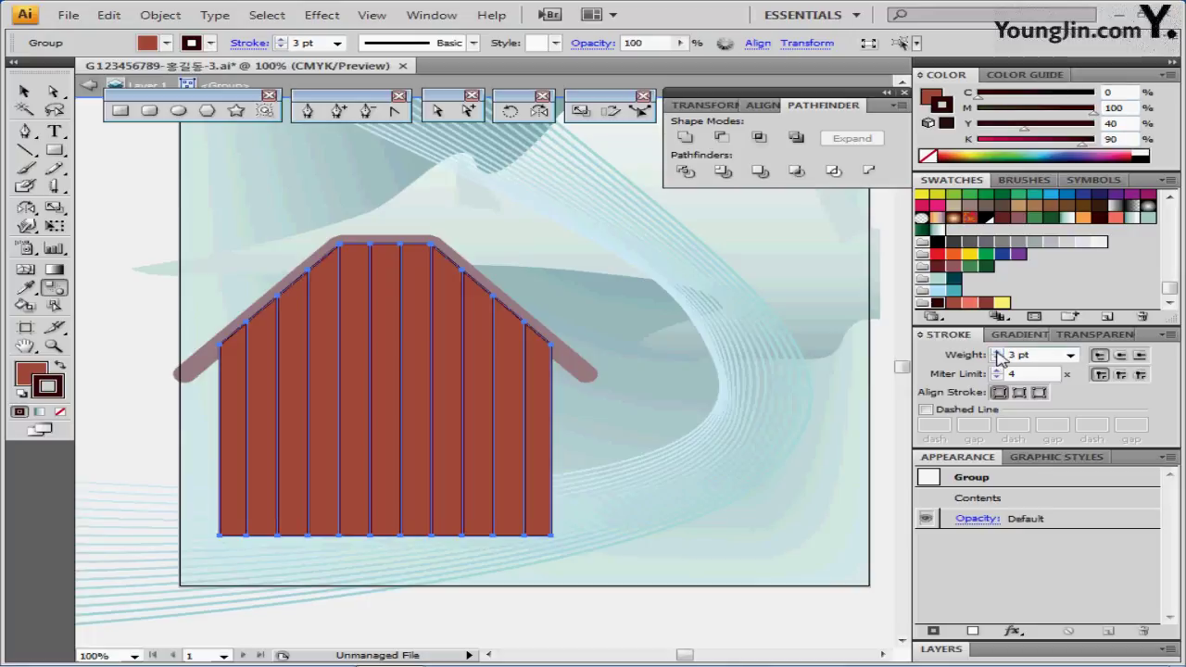
pyautogui.click(997, 353)
pyautogui.click(997, 353)
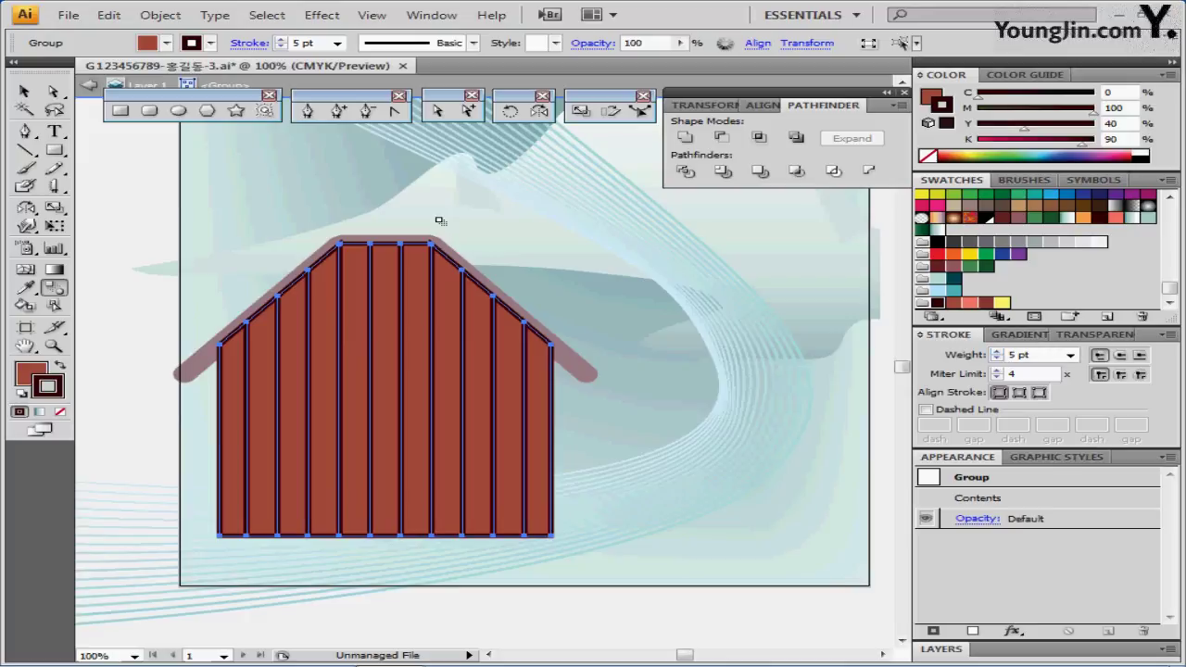
pyautogui.press('Escape')
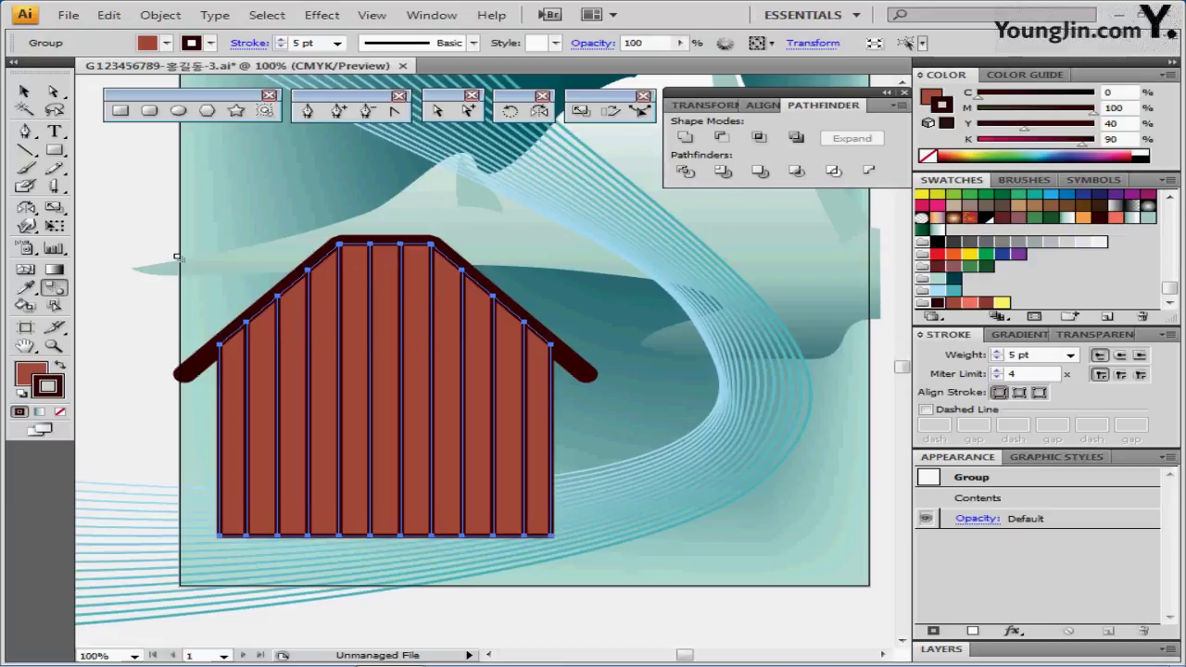
# Try to send the plank wall group to the back of the stacking order
pyautogui.rightClick(280, 306)
pyautogui.moveTo(469, 429)
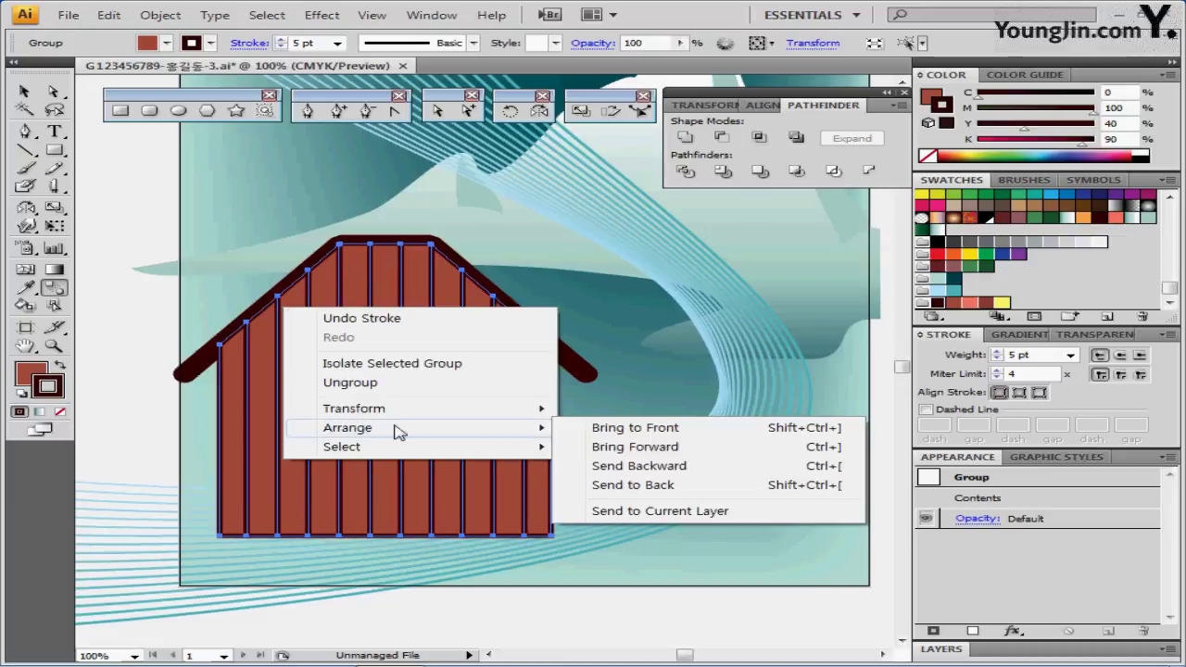
pyautogui.click(624, 486)
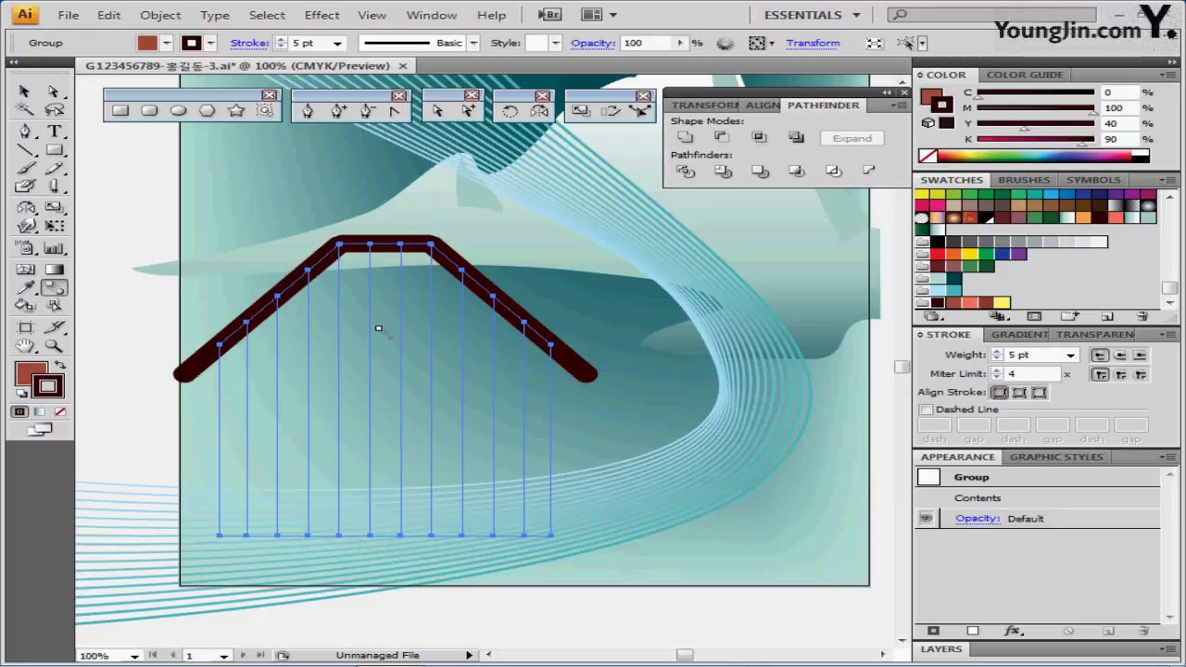
pyautogui.hotkey('ctrl', 'z')
# Send the plank wall group backward so it sits behind the roof path
pyautogui.rightClick(370, 319)
pyautogui.moveTo(500, 440)
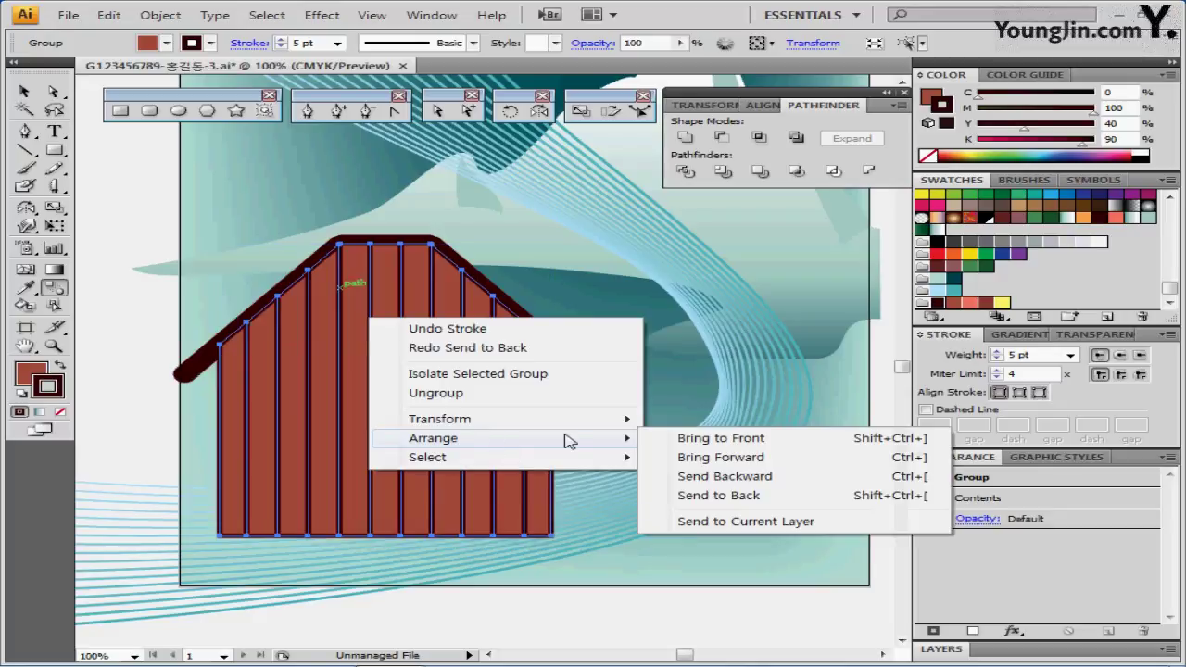
pyautogui.click(697, 476)
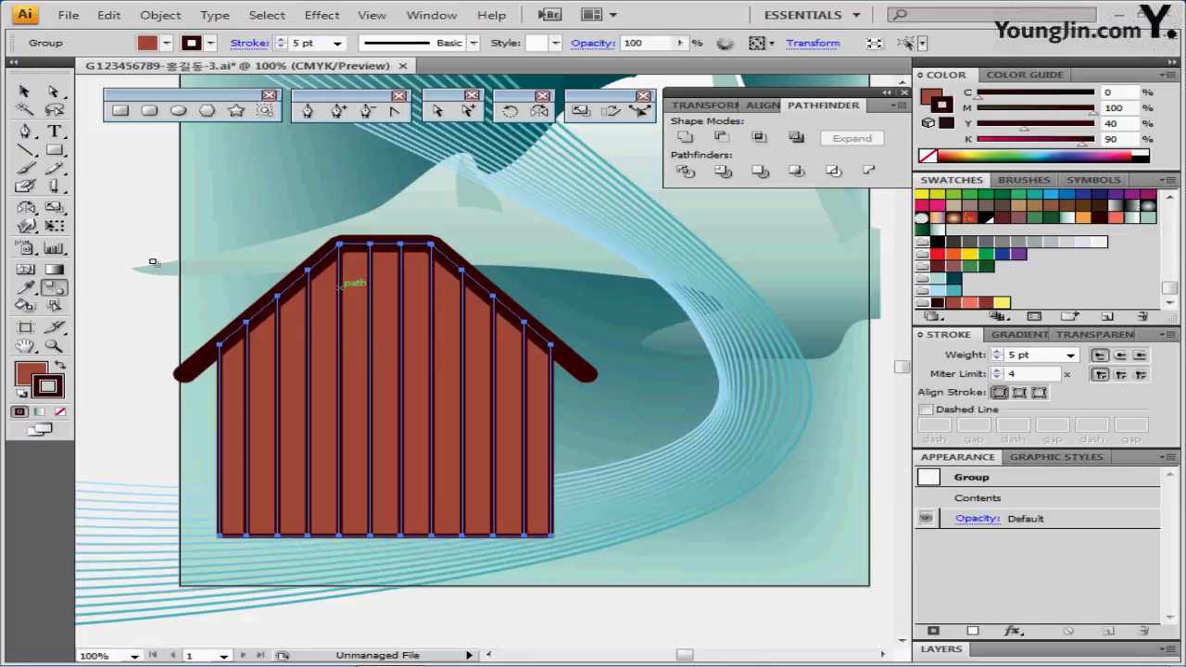
# Make a 50% uniformly scaled copy of the wall and roof from a point just below the house, scaling strokes and effects
pyautogui.press('v')
pyautogui.hotkey('shift', 'ctrl', 'g')
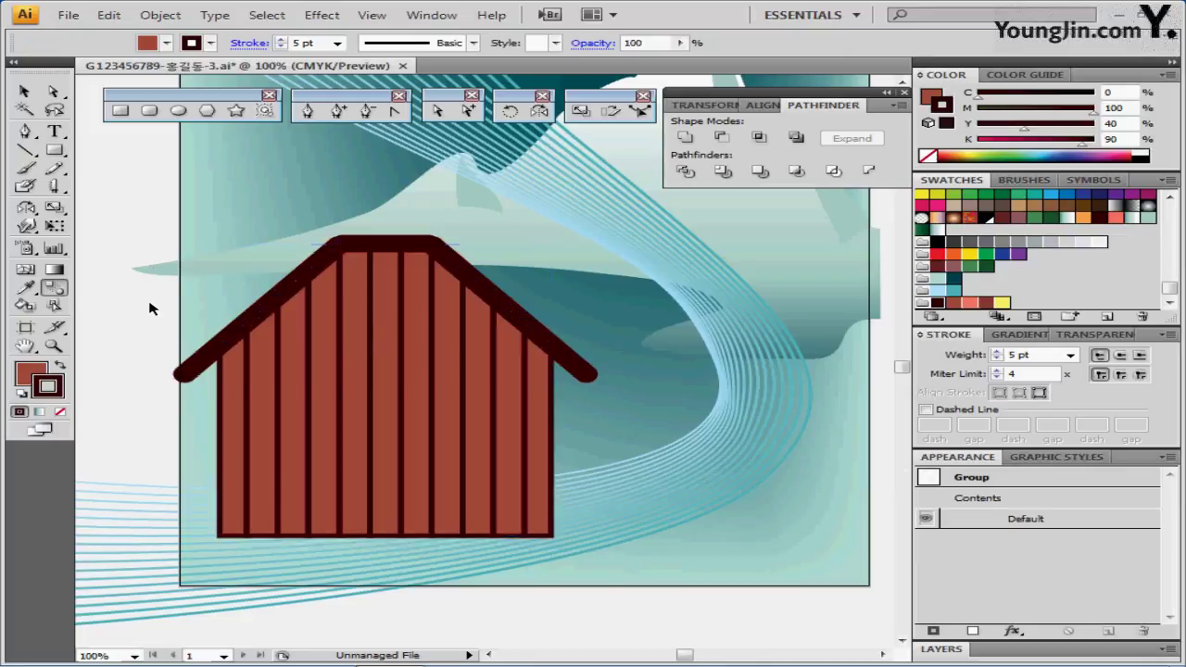
pyautogui.press('a')
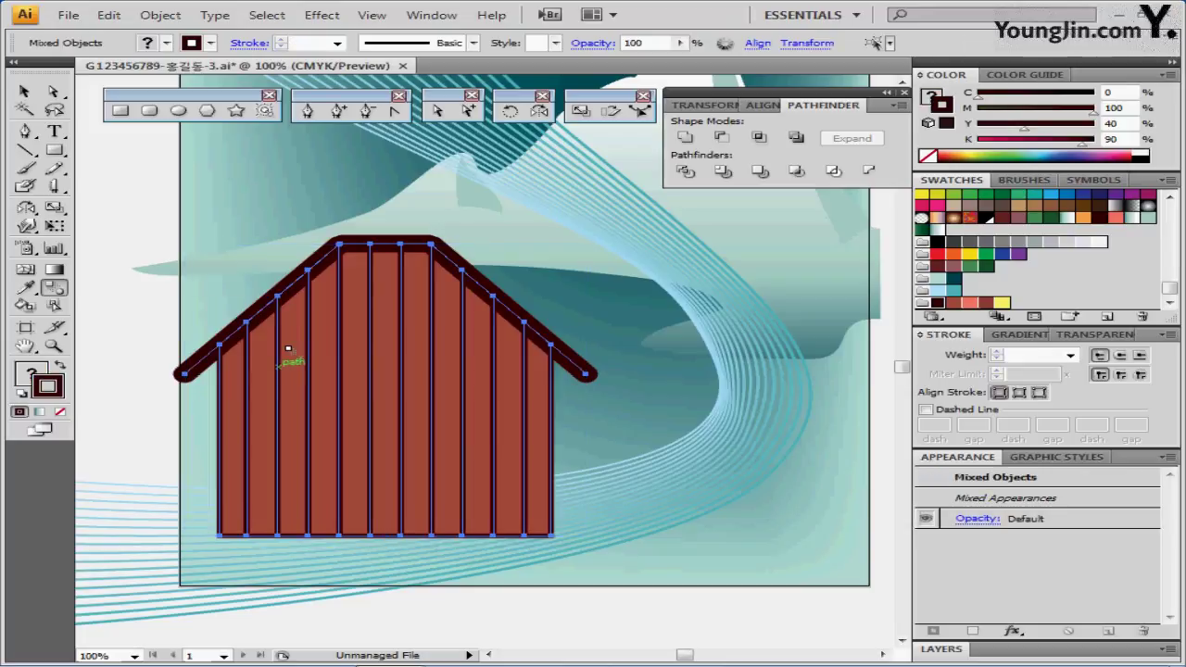
pyautogui.click(580, 110)
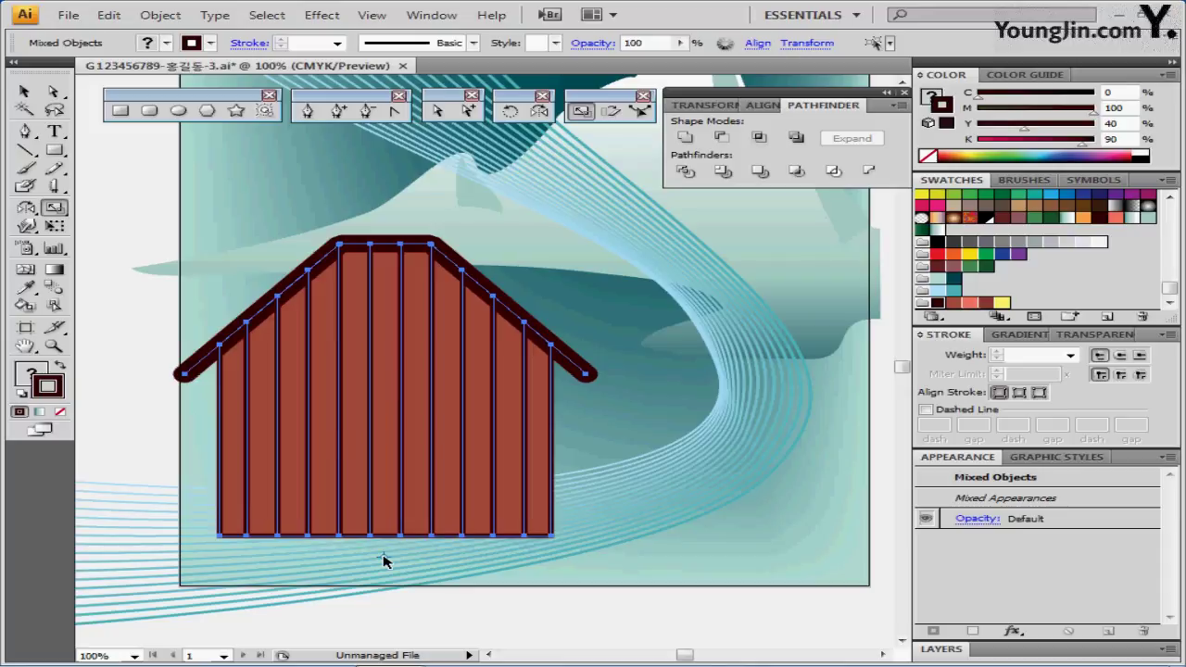
pyautogui.keyDown('alt'); pyautogui.click(384, 560); pyautogui.keyUp('alt')
pyautogui.moveTo(511, 219); pyautogui.dragTo(625, 206)
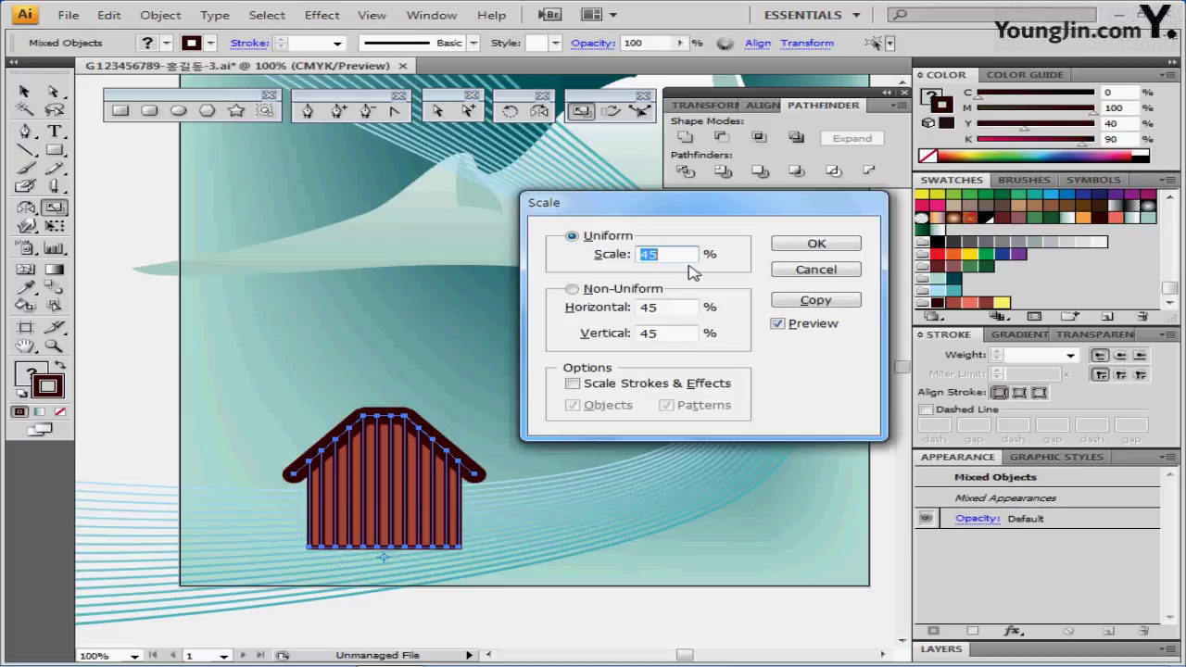
pyautogui.write('50')
pyautogui.moveTo(706, 205); pyautogui.dragTo(708, 178)
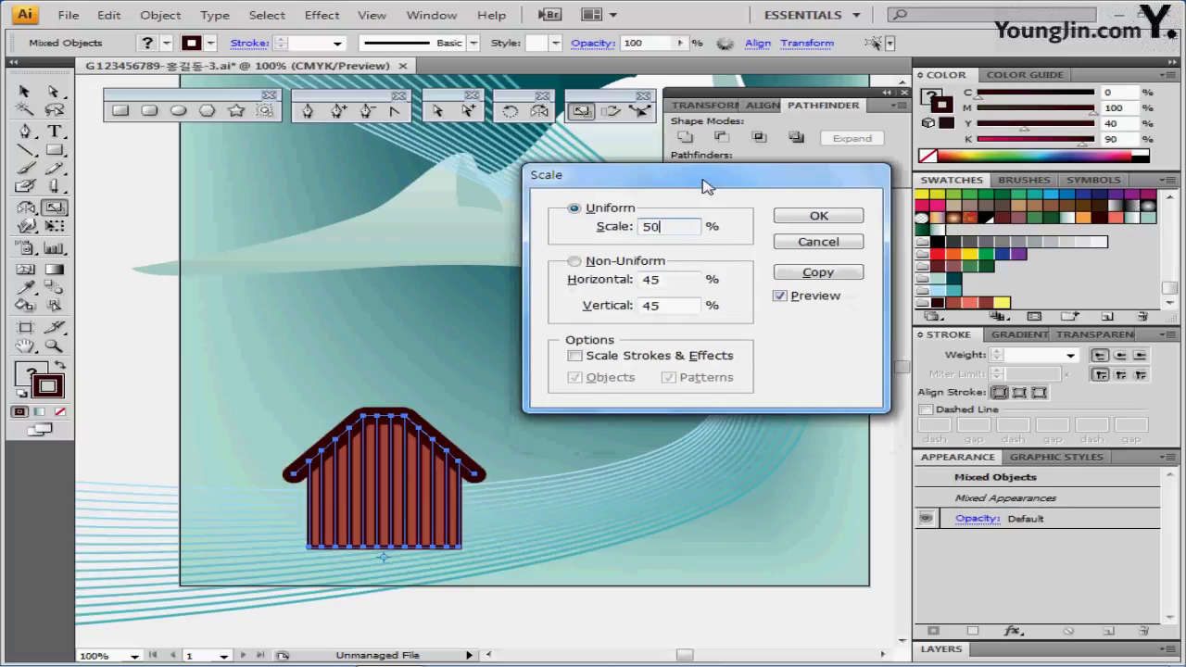
pyautogui.click(575, 355)
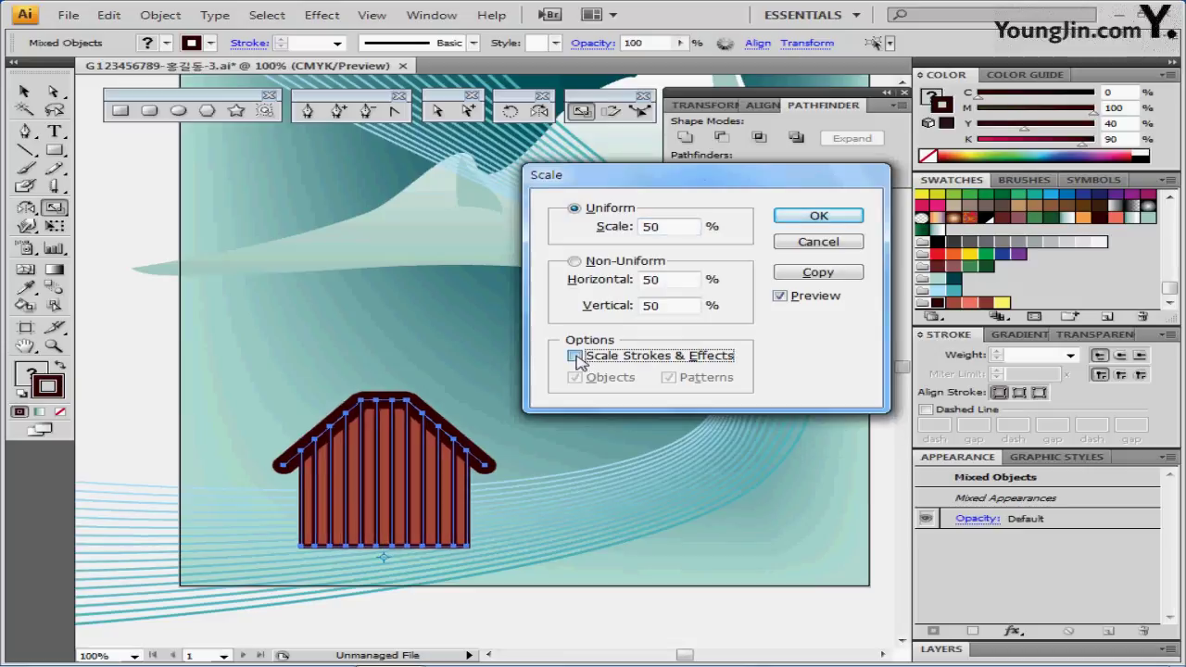
pyautogui.click(575, 356)
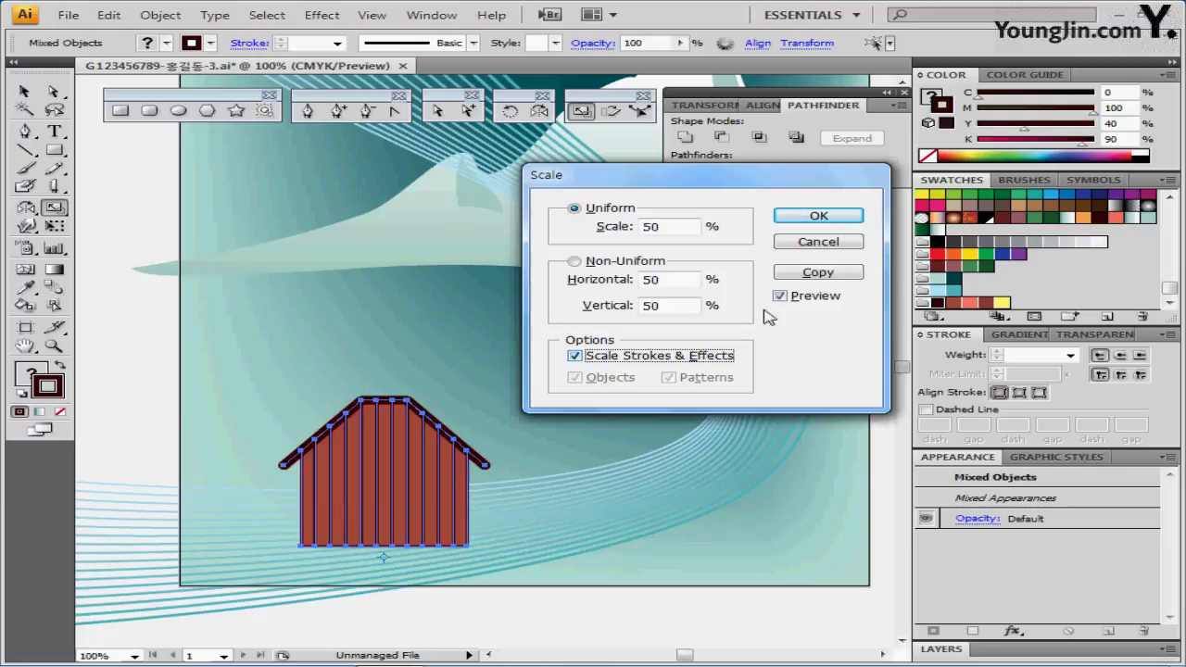
pyautogui.click(796, 275)
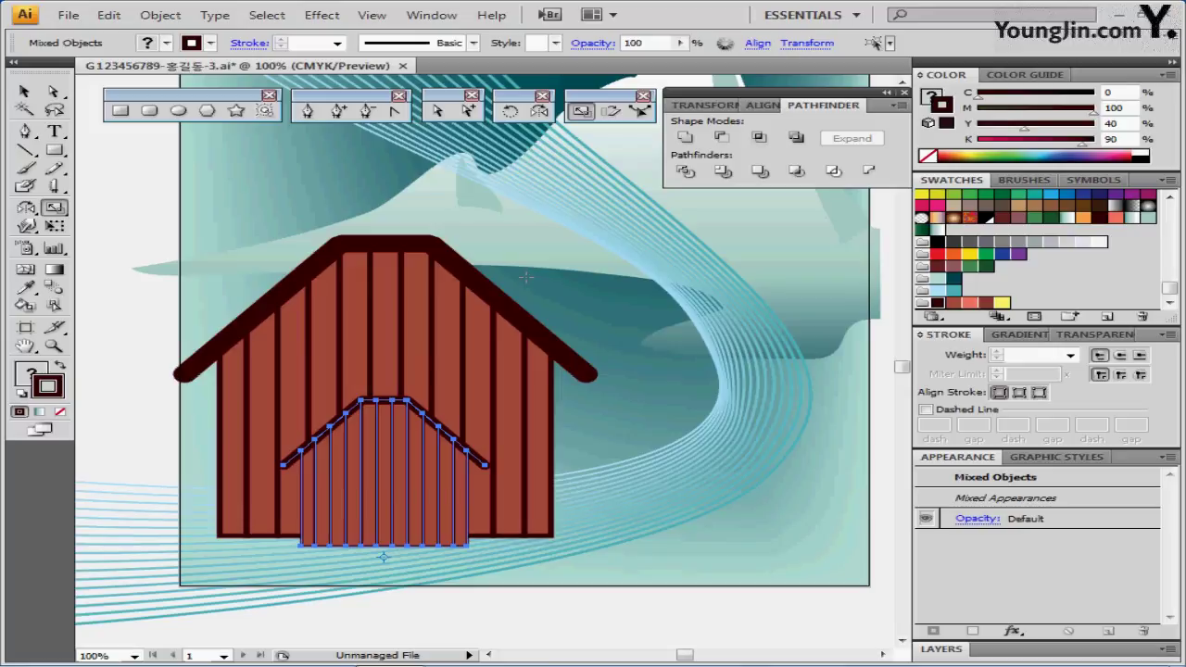
# Unite the small house copy's wall planks into a single shape and set its stroke weight to 5 pt
pyautogui.press('v')
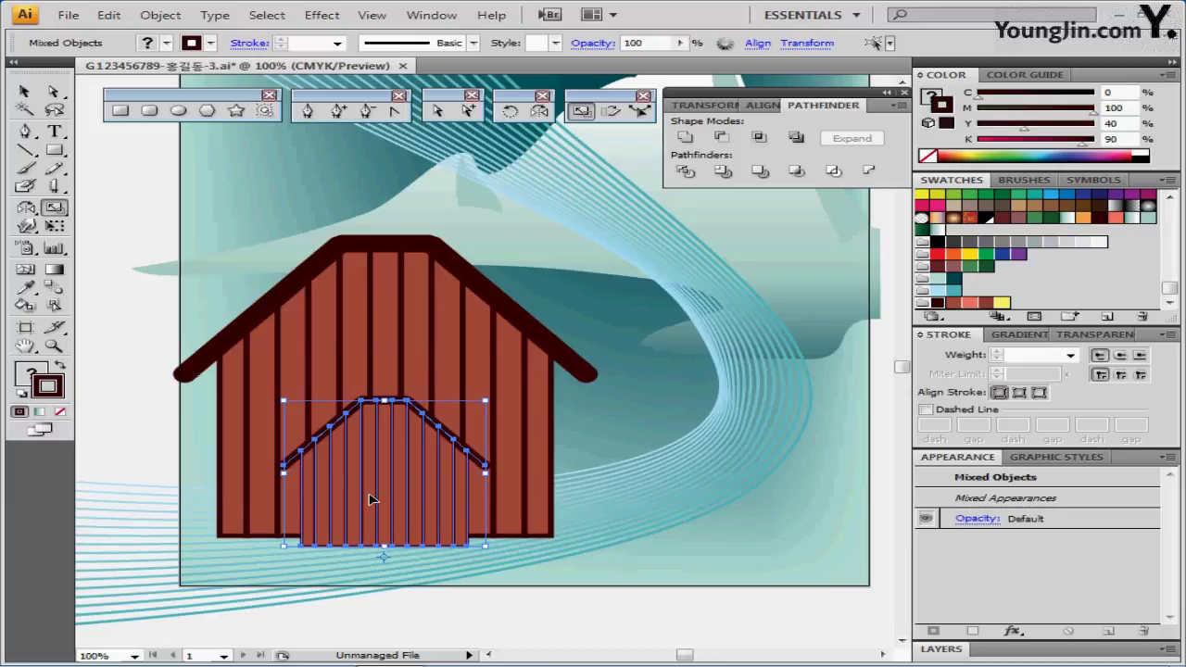
pyautogui.click(304, 574)
pyautogui.click(300, 547)
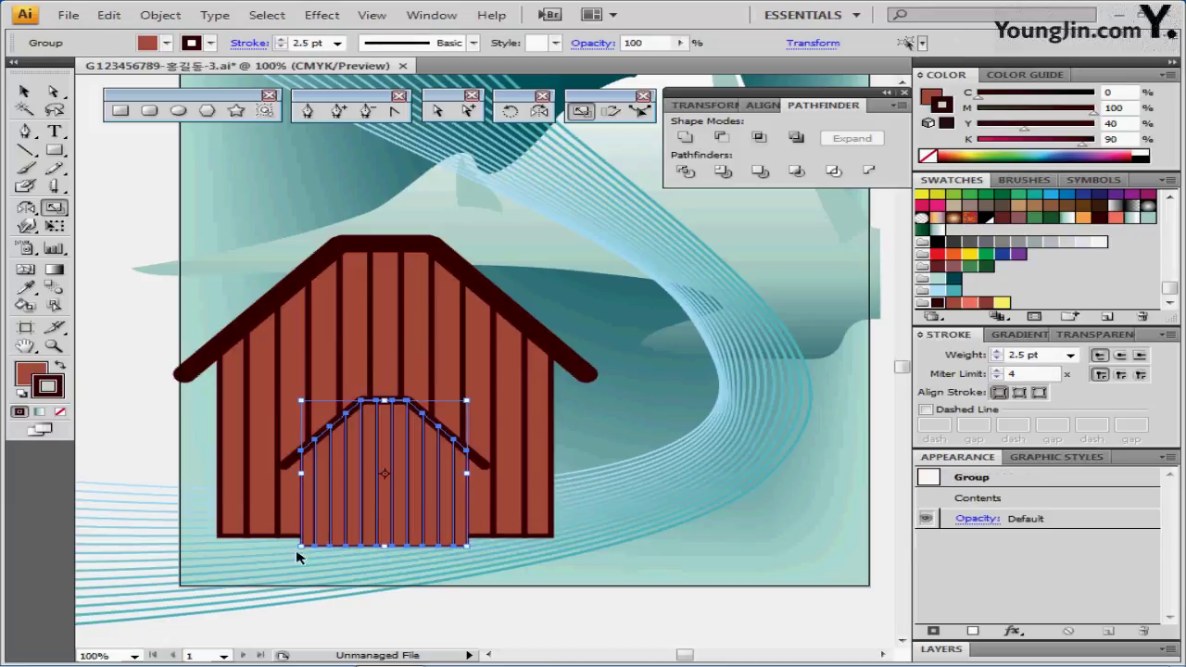
pyautogui.hotkey('ctrl', 'shift', 'b')
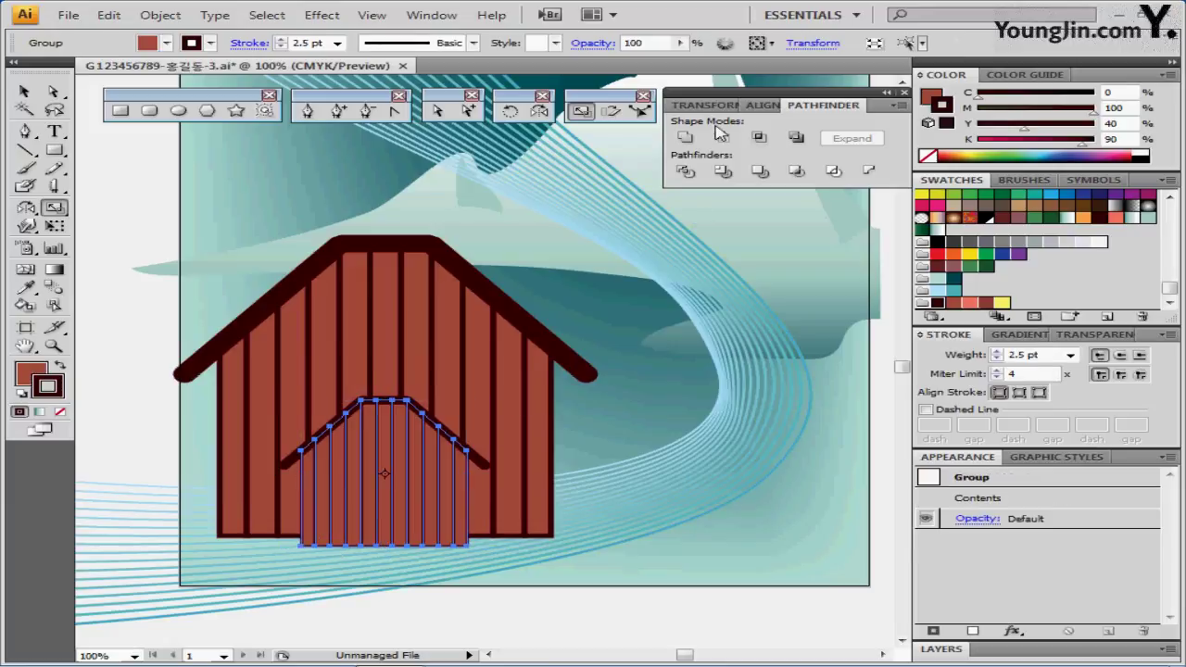
pyautogui.click(684, 137)
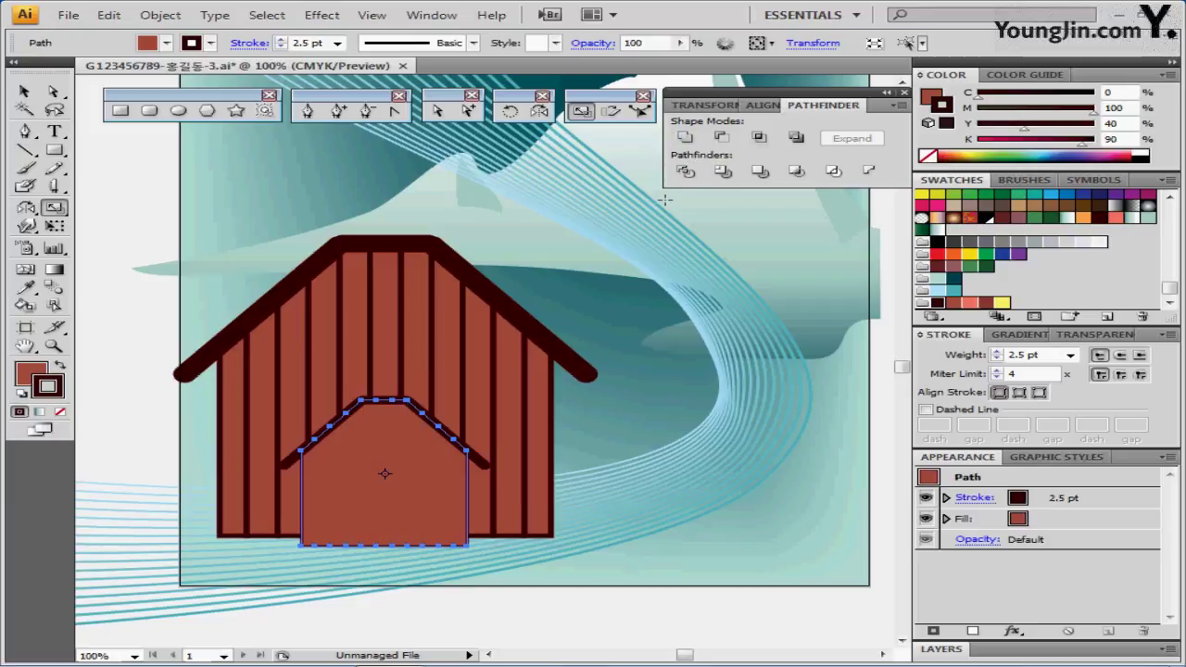
pyautogui.click(282, 40)
pyautogui.click(281, 40)
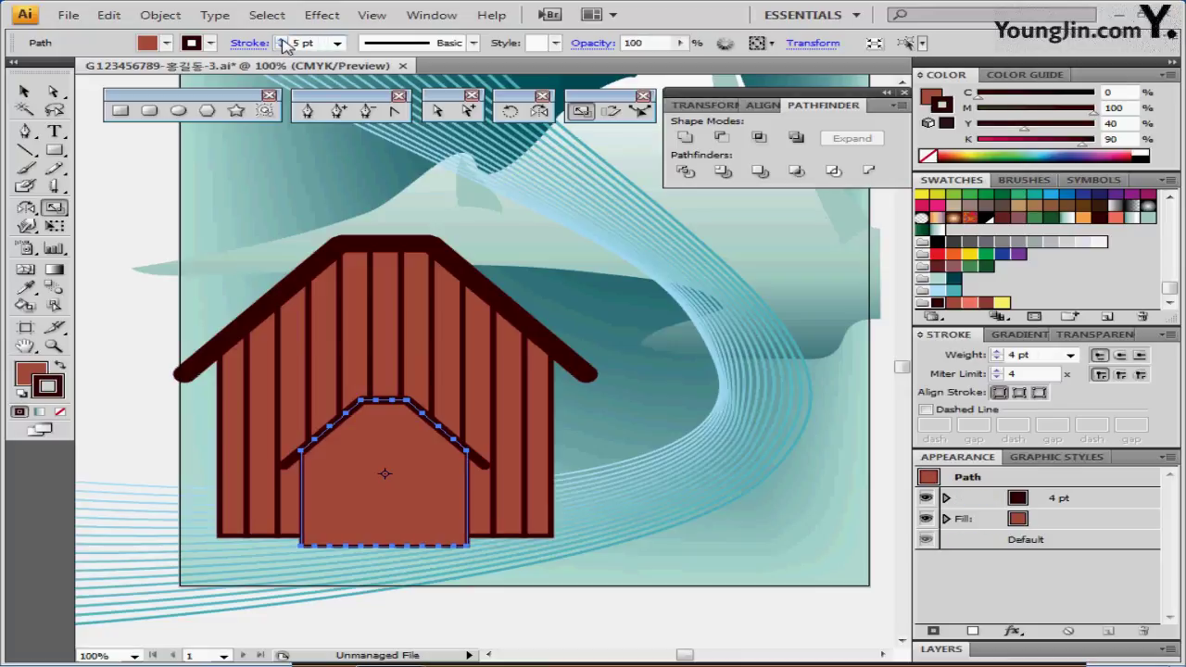
# Raise the small front wall's stroke weight to 5 pt and deselect it
pyautogui.click(281, 40)
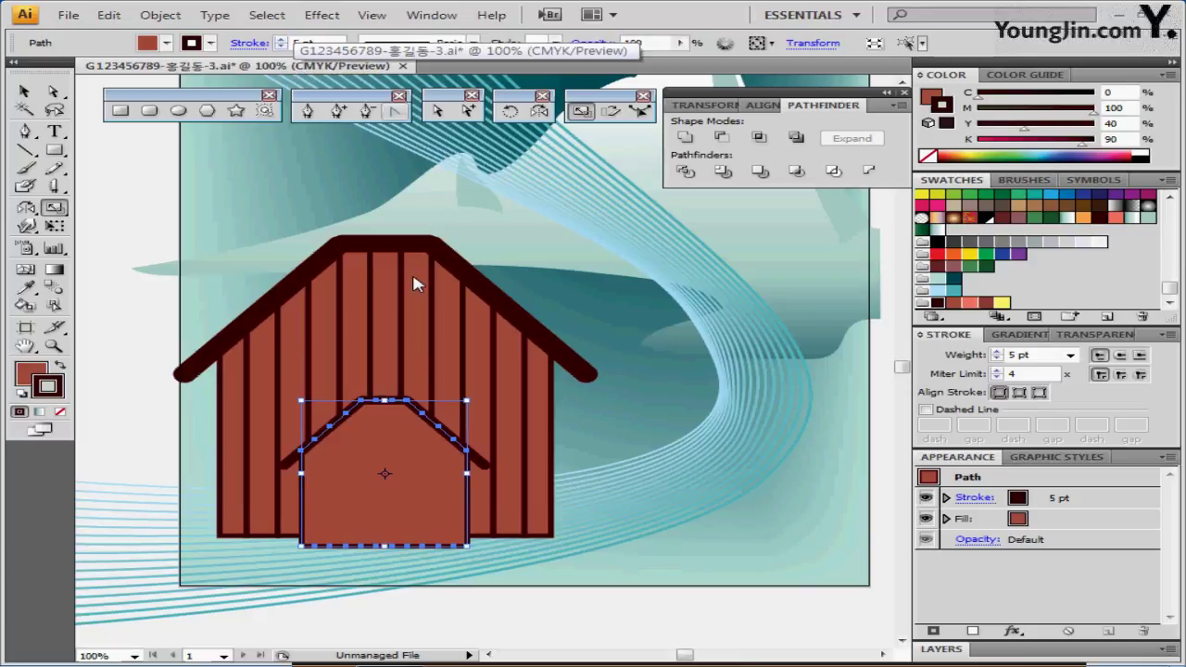
pyautogui.click(92, 182)
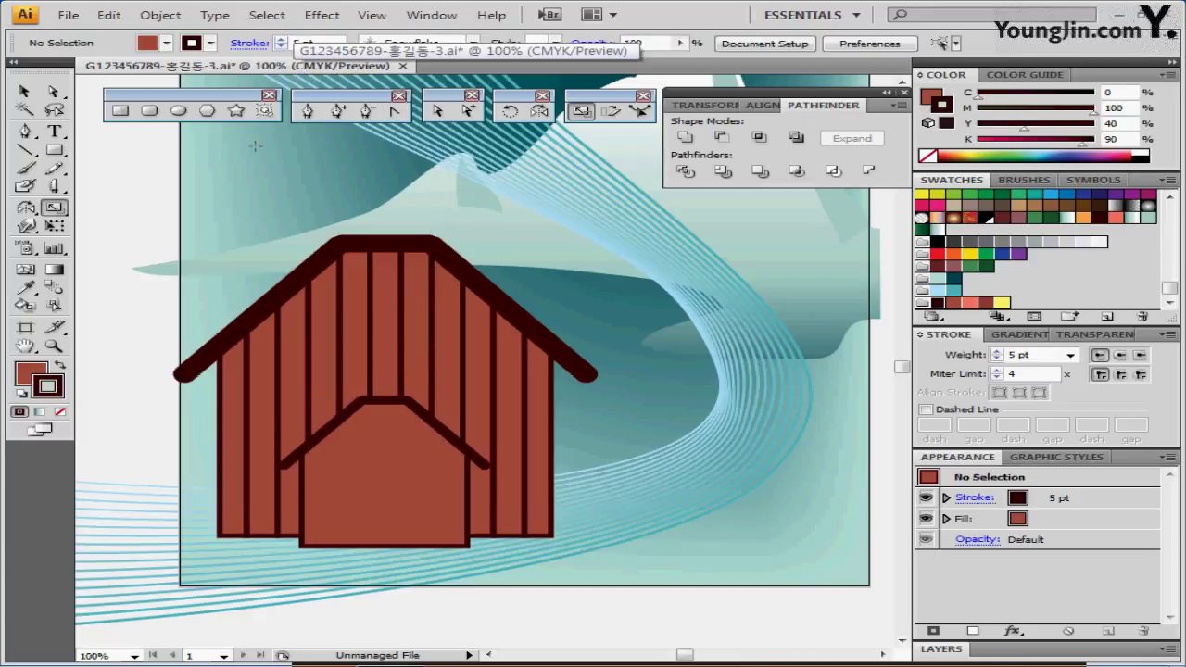
# Draw a 32 × 32 mm rectangle on the small front wall with the salmon C=0 M=70 Y=60 K=0 swatch as stroke
pyautogui.click(121, 112)
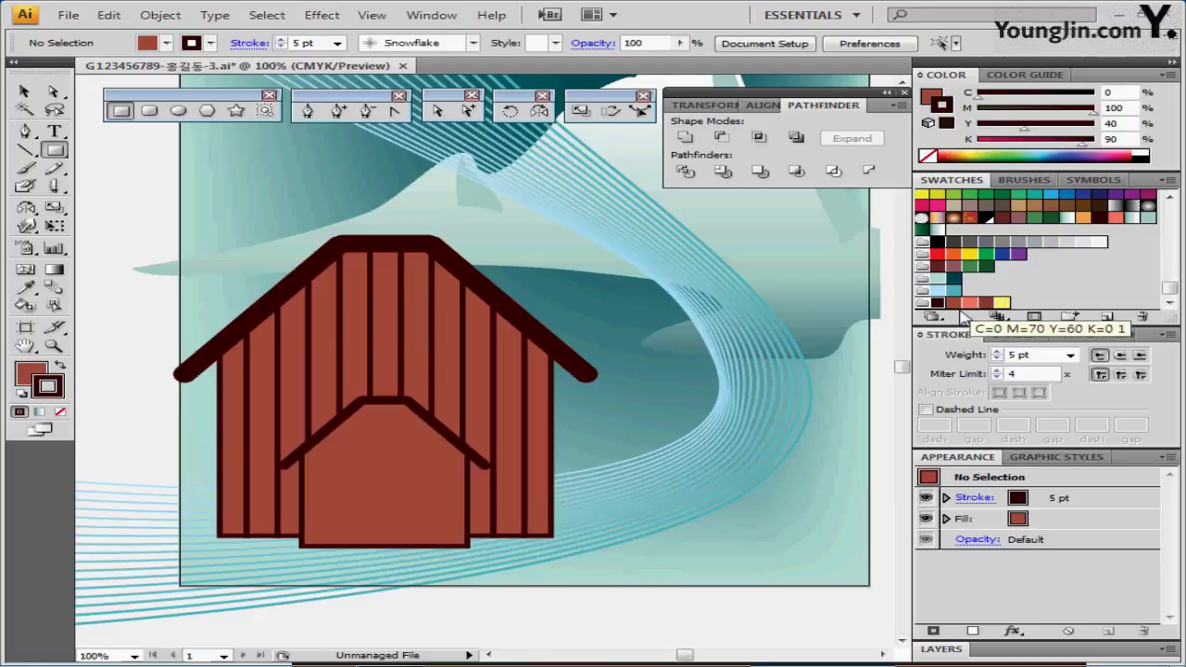
pyautogui.click(969, 303)
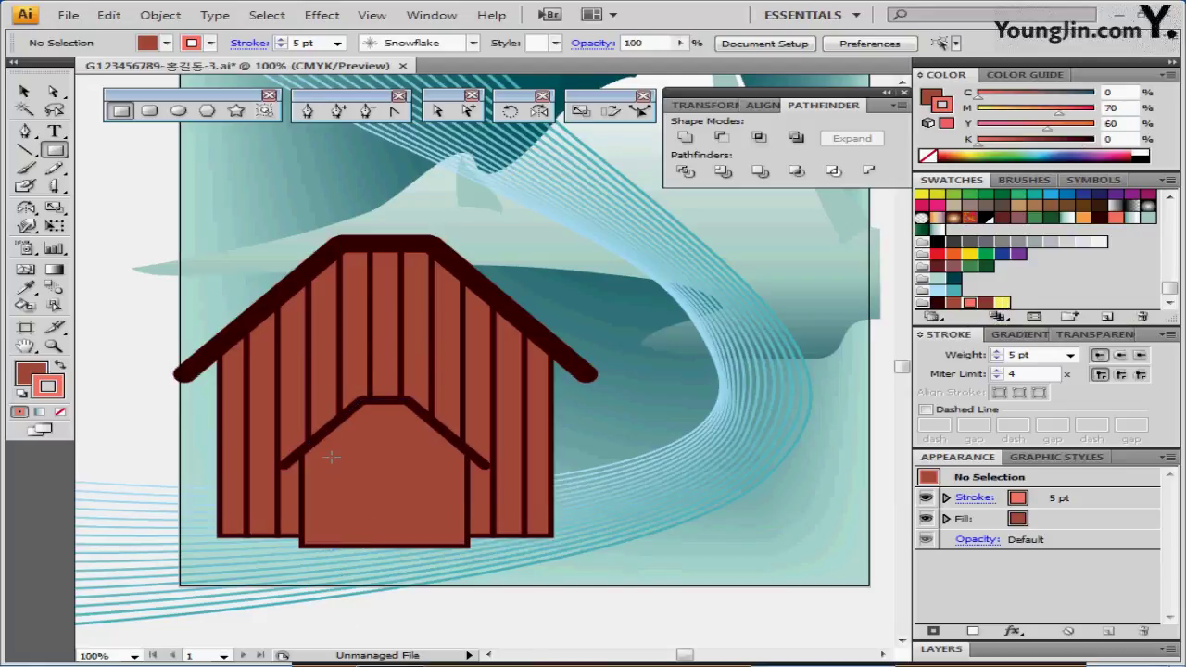
pyautogui.click(381, 477)
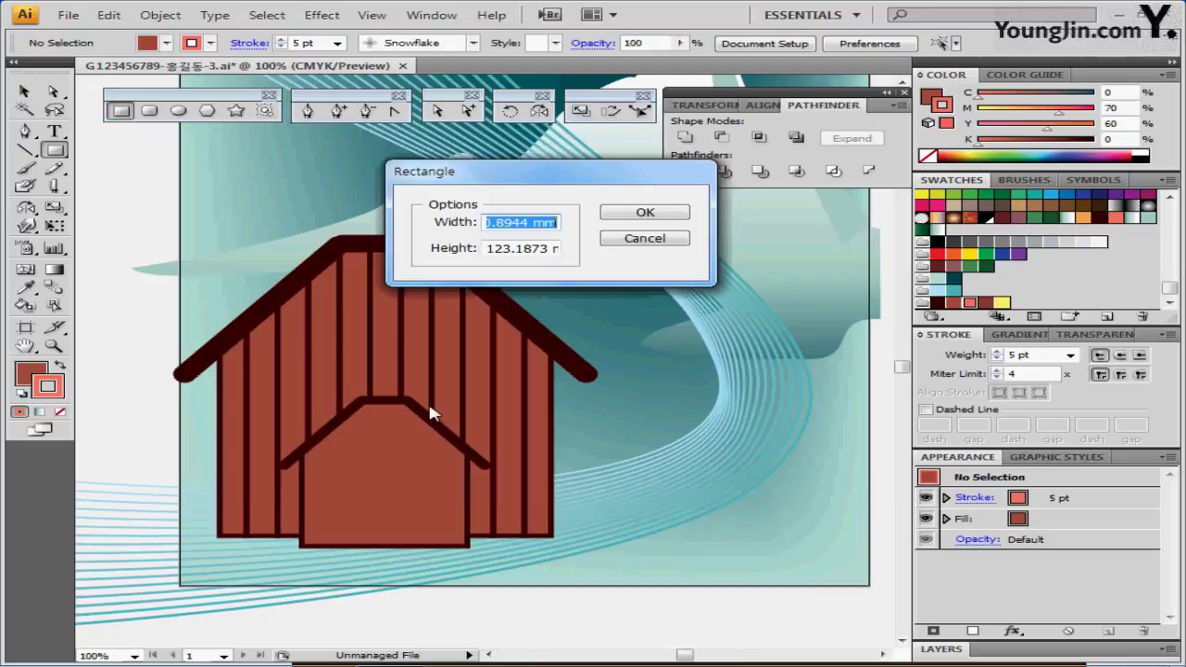
pyautogui.write('32')
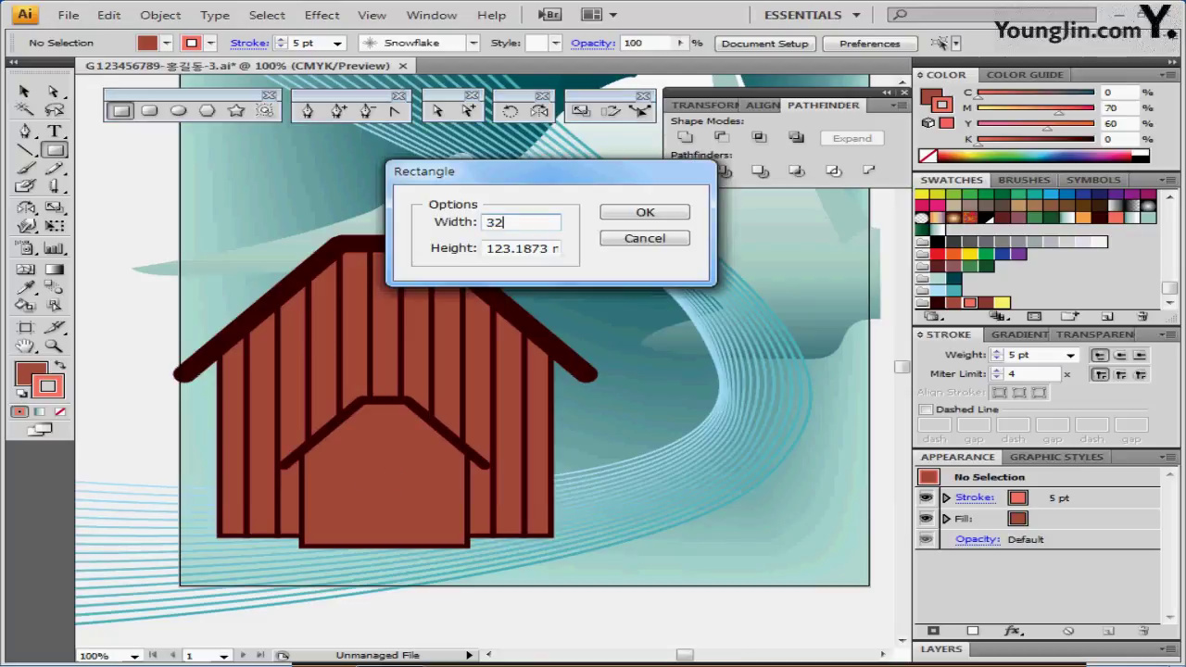
pyautogui.press('Tab')
pyautogui.write('32')
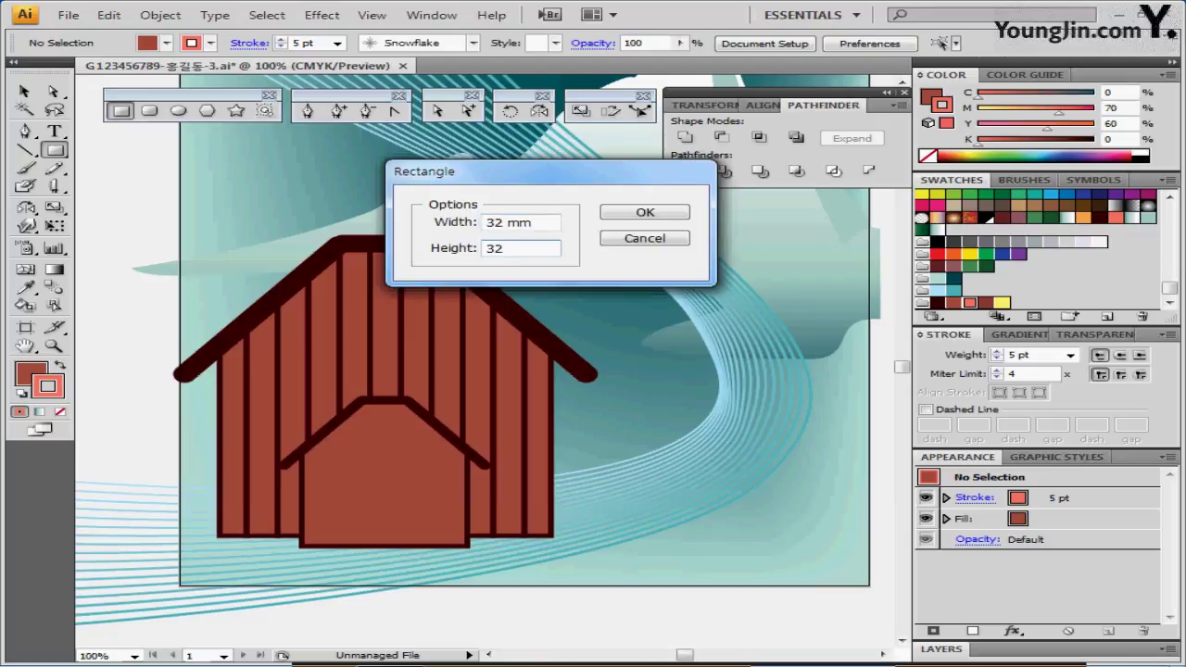
pyautogui.press('Return')
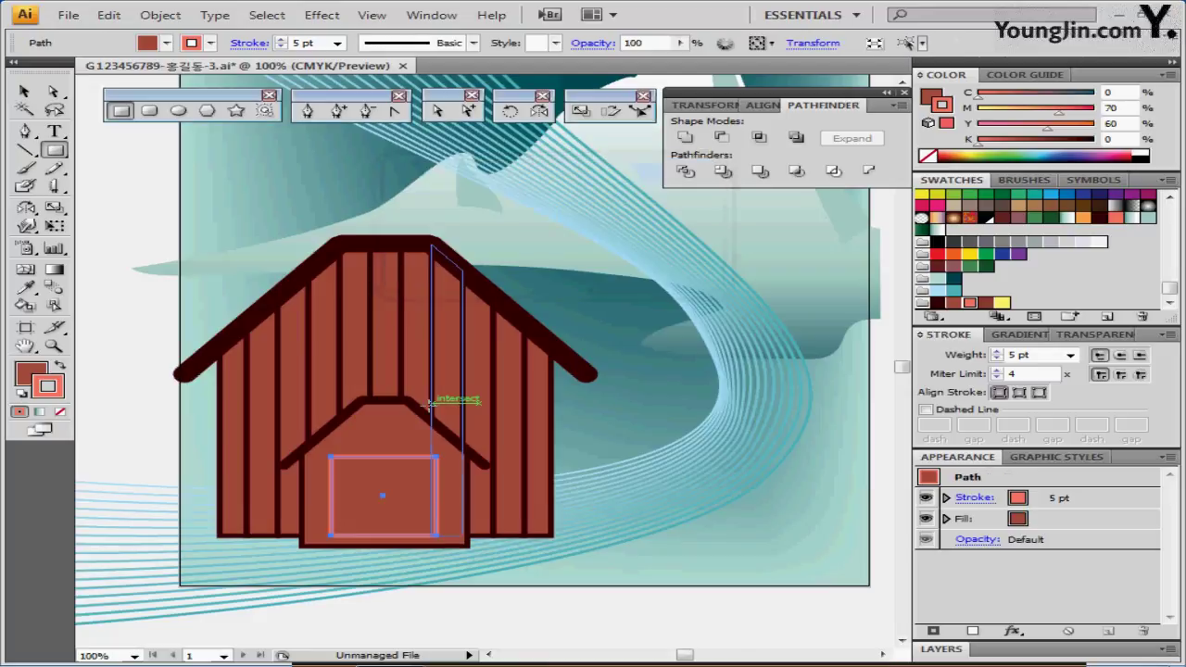
# Fill the new rectangle with orange C=0 M=40 Y=80 K=0 and remove its stroke
pyautogui.click(43, 370)
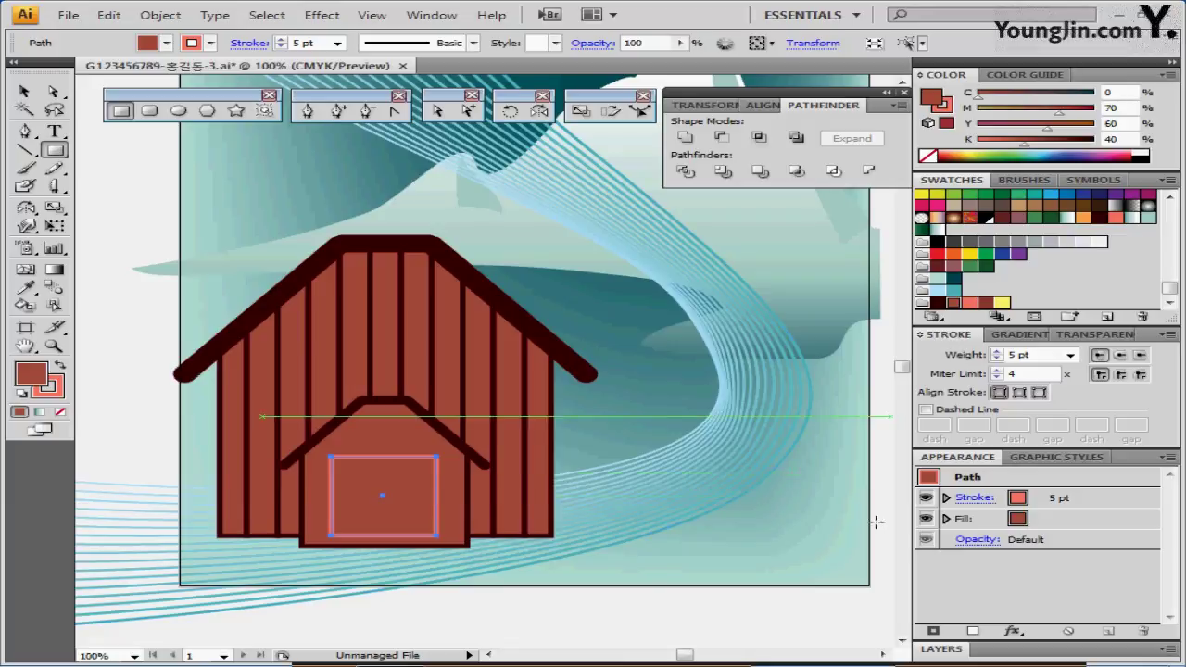
pyautogui.click(969, 303)
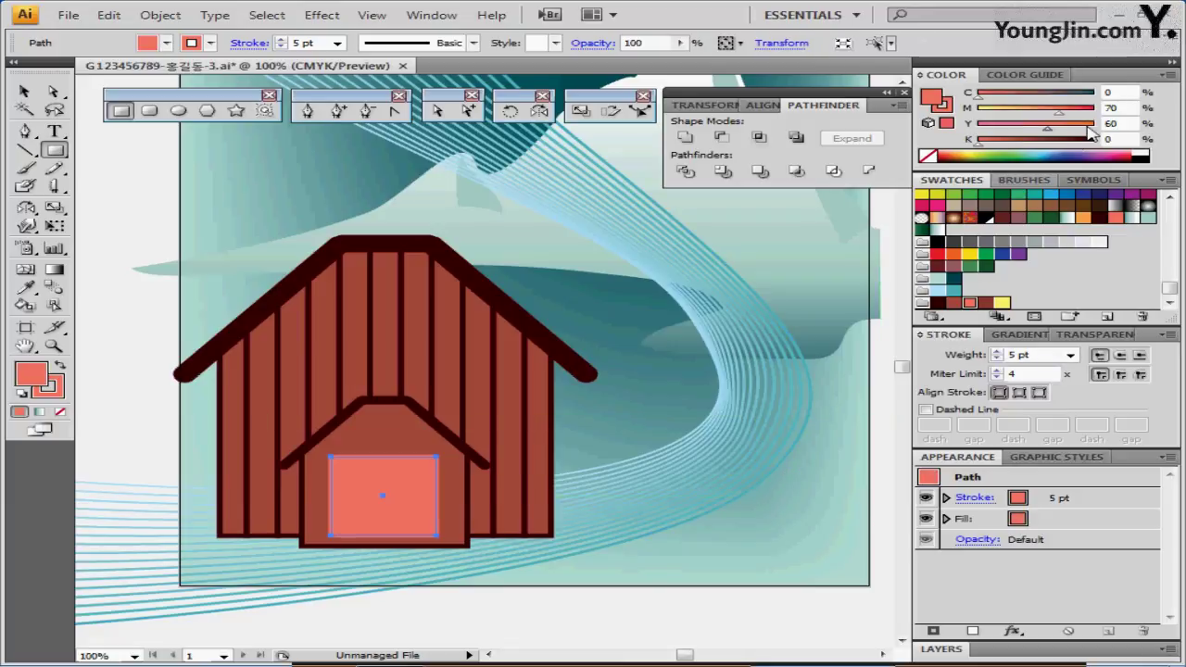
pyautogui.click(1001, 303)
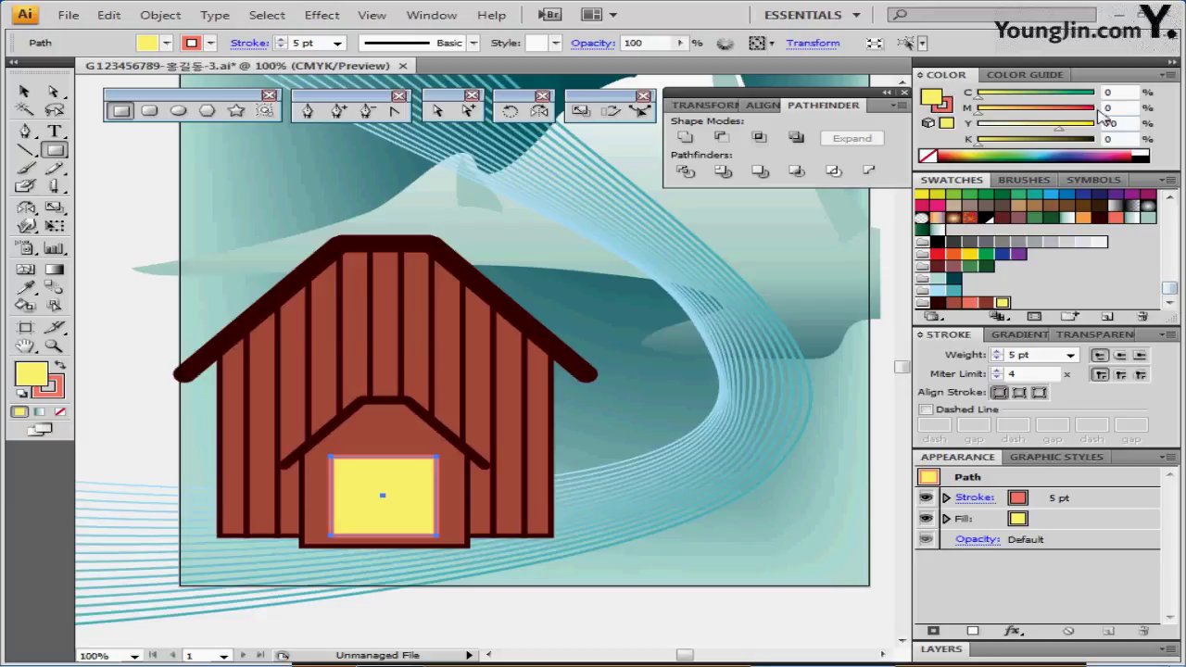
pyautogui.click(1125, 107)
pyautogui.write('40')
pyautogui.press('Tab')
pyautogui.write('80')
pyautogui.press('Return')
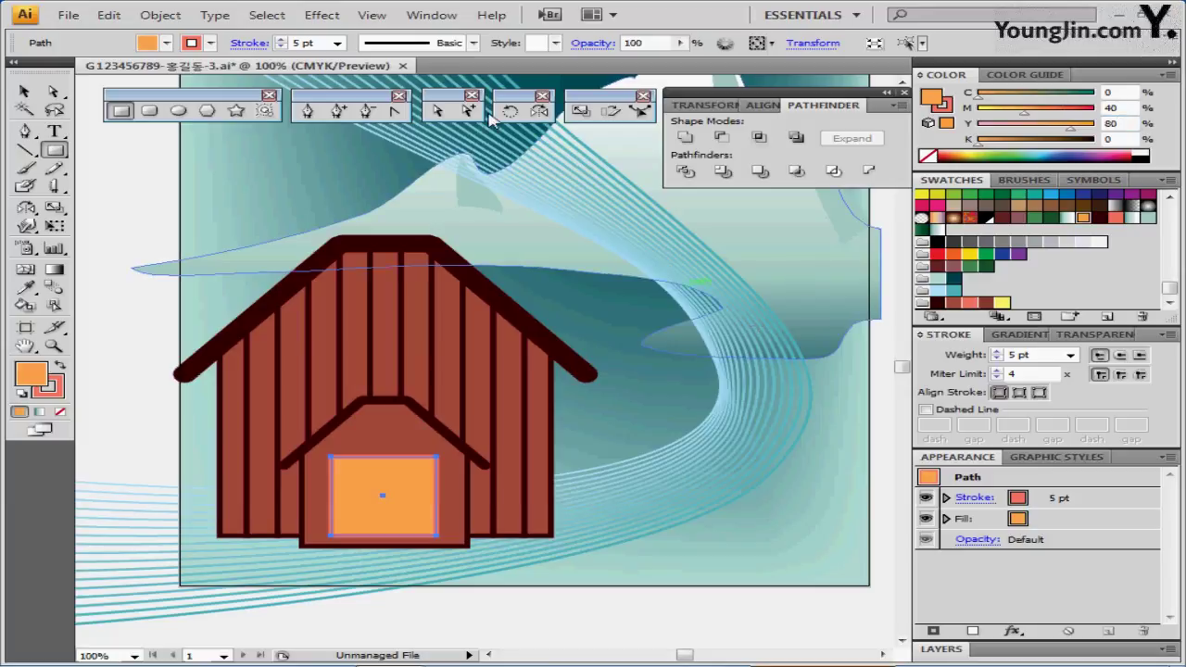
pyautogui.click(937, 106)
pyautogui.click(925, 156)
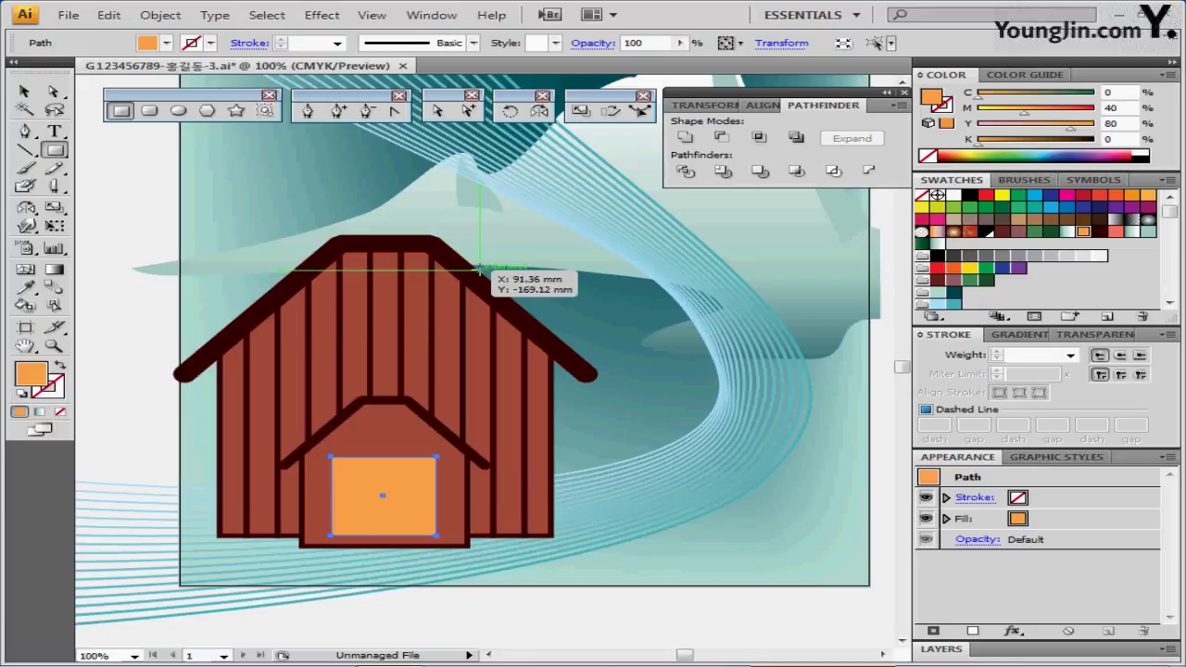
# Nudge the orange rectangle down to the bottom edge of the small front wall and save the document
pyautogui.press('Down')
pyautogui.press('Down')
pyautogui.press('Down')
pyautogui.press('Down')
pyautogui.press('Down')
pyautogui.press('Down')
pyautogui.press('Down')
pyautogui.press('Down')
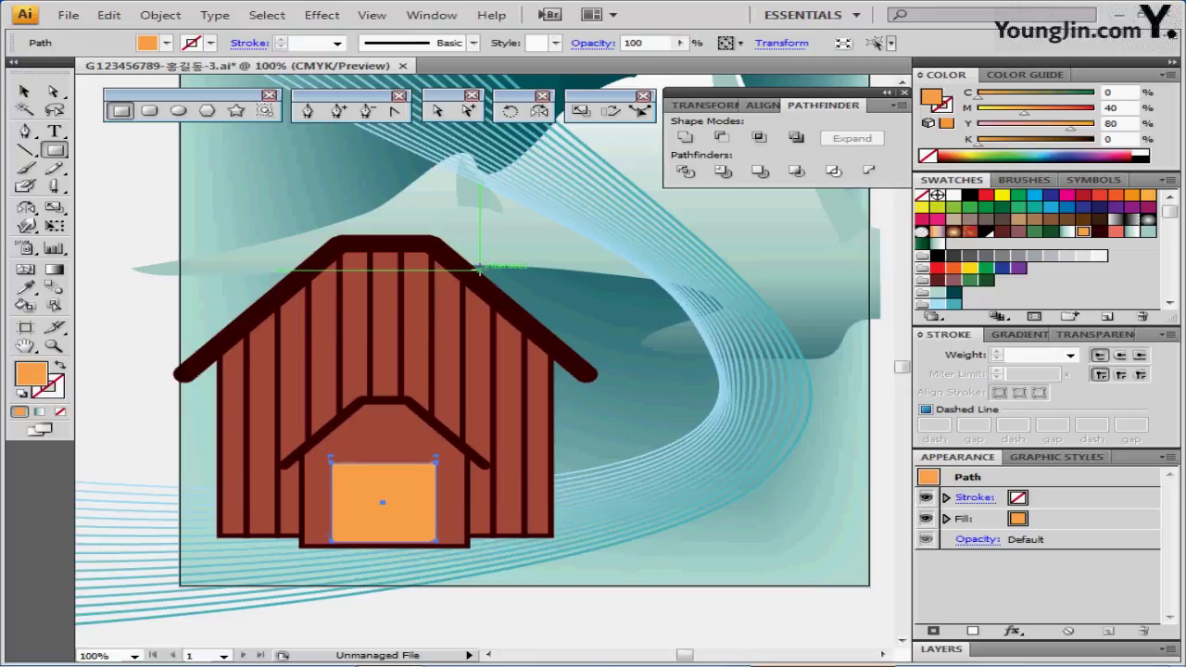
pyautogui.press('Down')
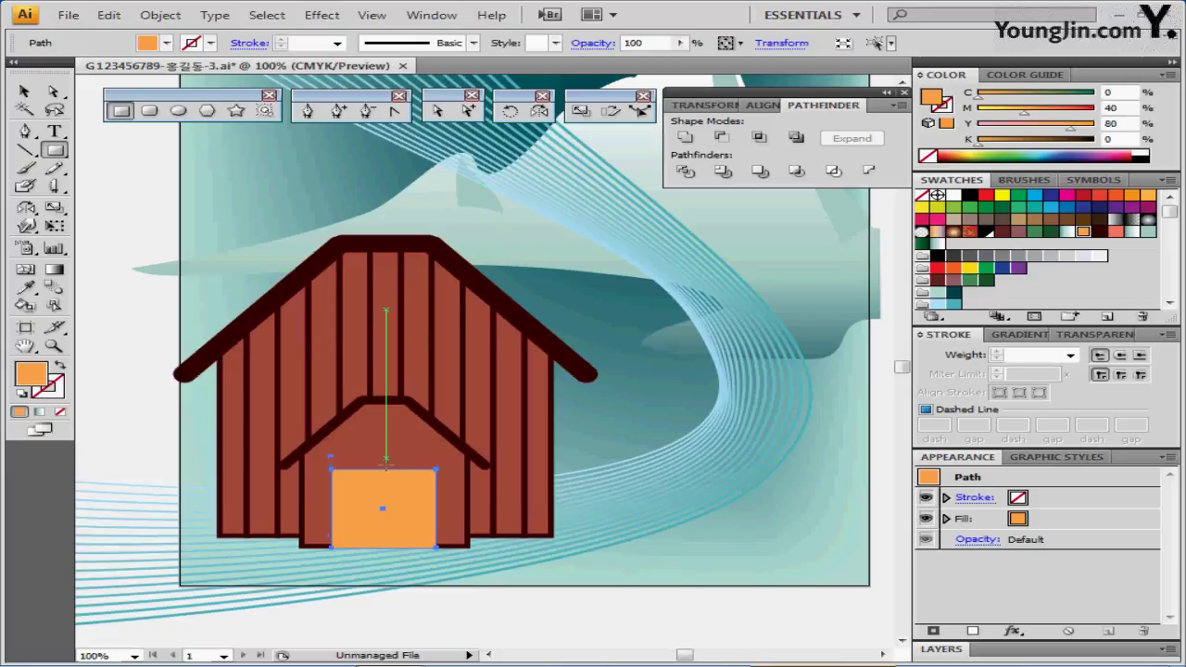
pyautogui.click(397, 491)
pyautogui.click(463, 371)
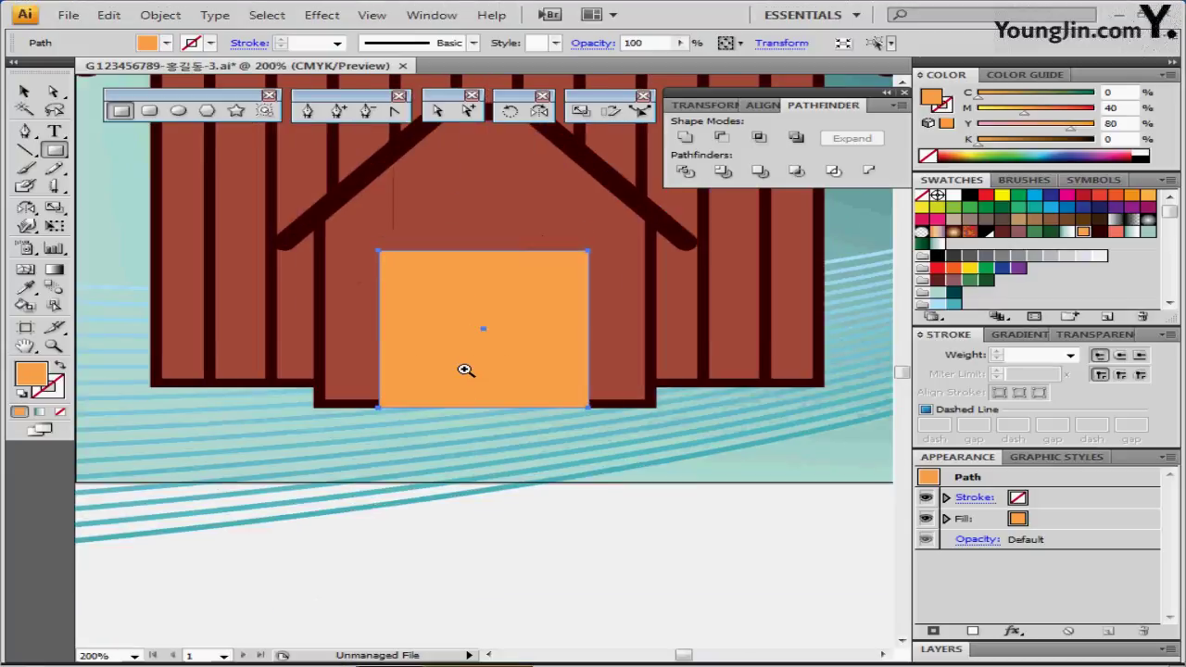
pyautogui.moveTo(468, 346); pyautogui.dragTo(451, 371)
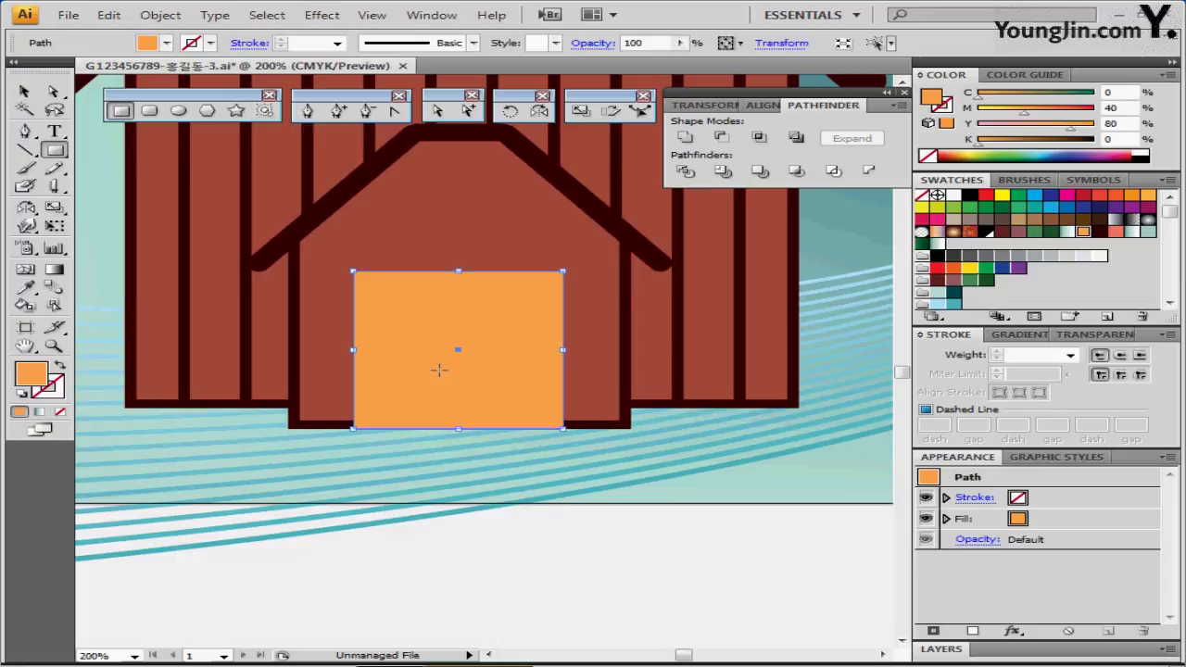
pyautogui.press('ctrl')
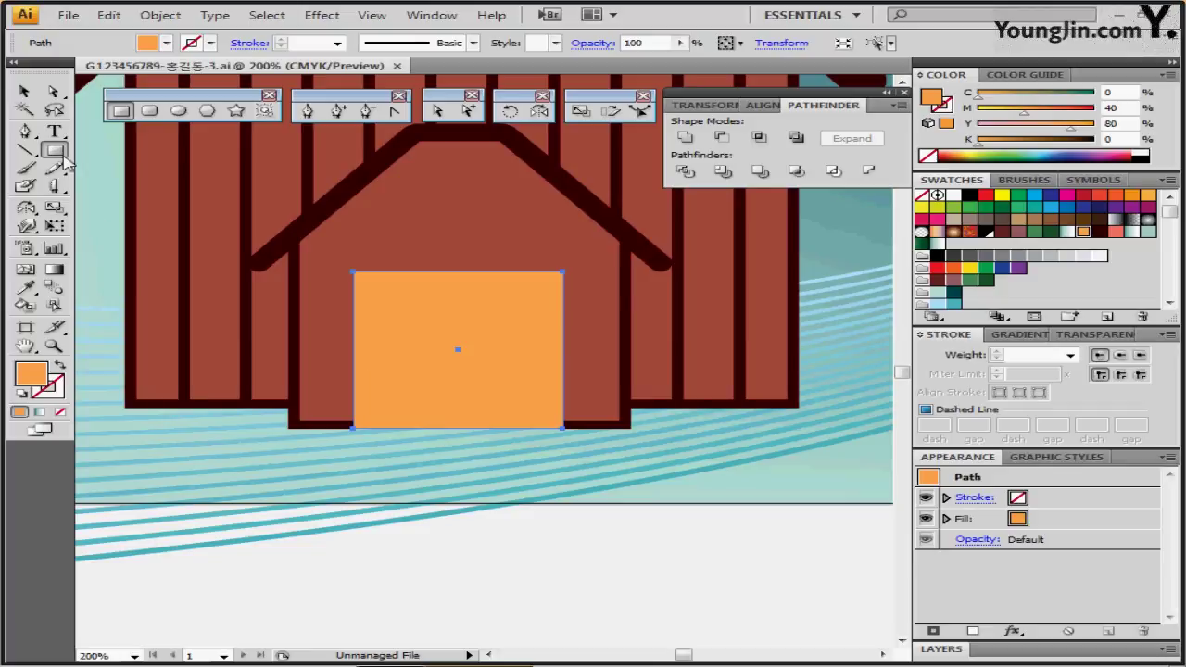
# Create a 32 × 32 mm rectangular grid from the orange rectangle's upper-left corner with 2 horizontal and 3 vertical dividers
pyautogui.moveTo(24, 151); pyautogui.dragTo(162, 215)
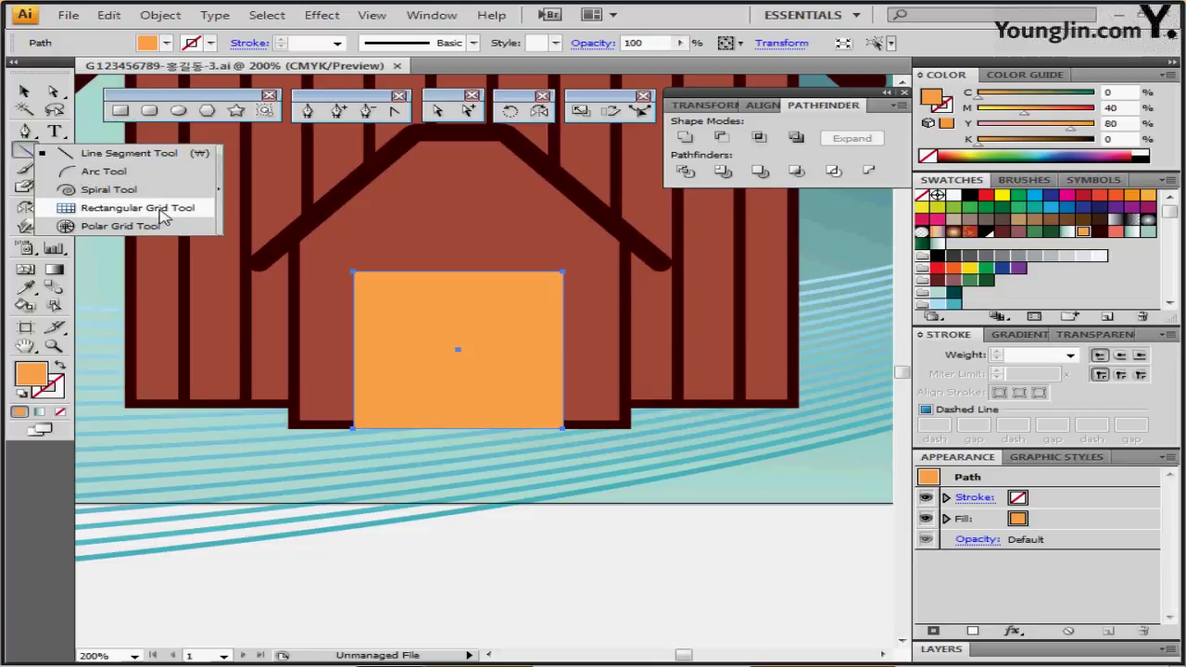
pyautogui.moveTo(163, 216); pyautogui.dragTo(163, 216)
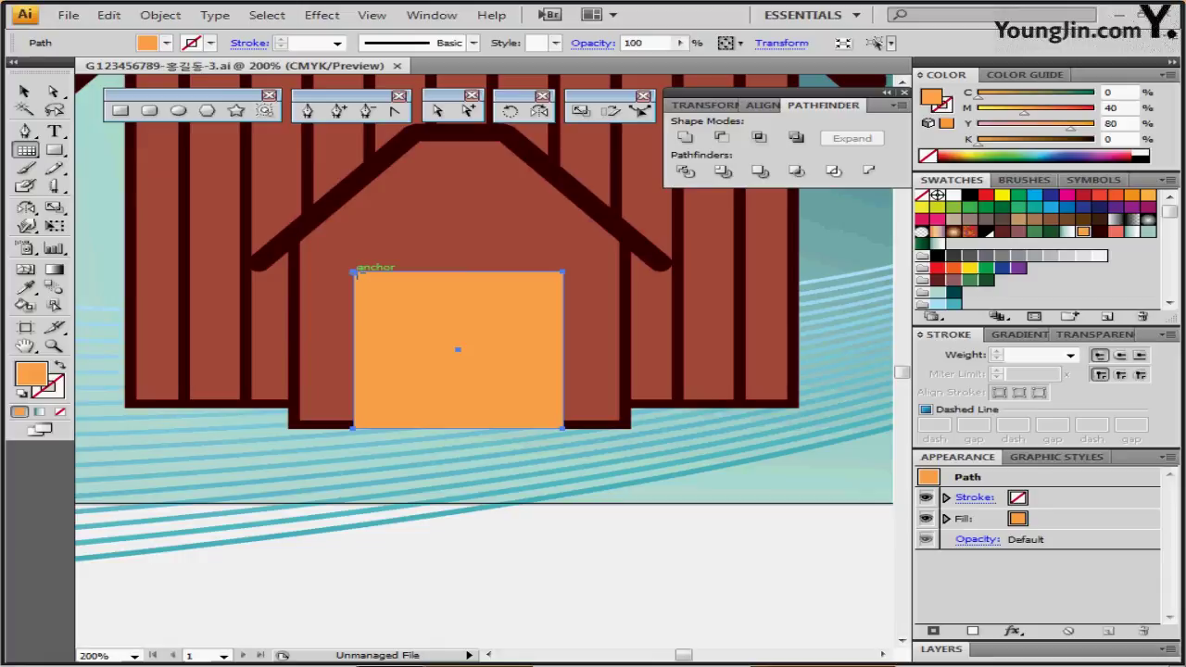
pyautogui.click(353, 272)
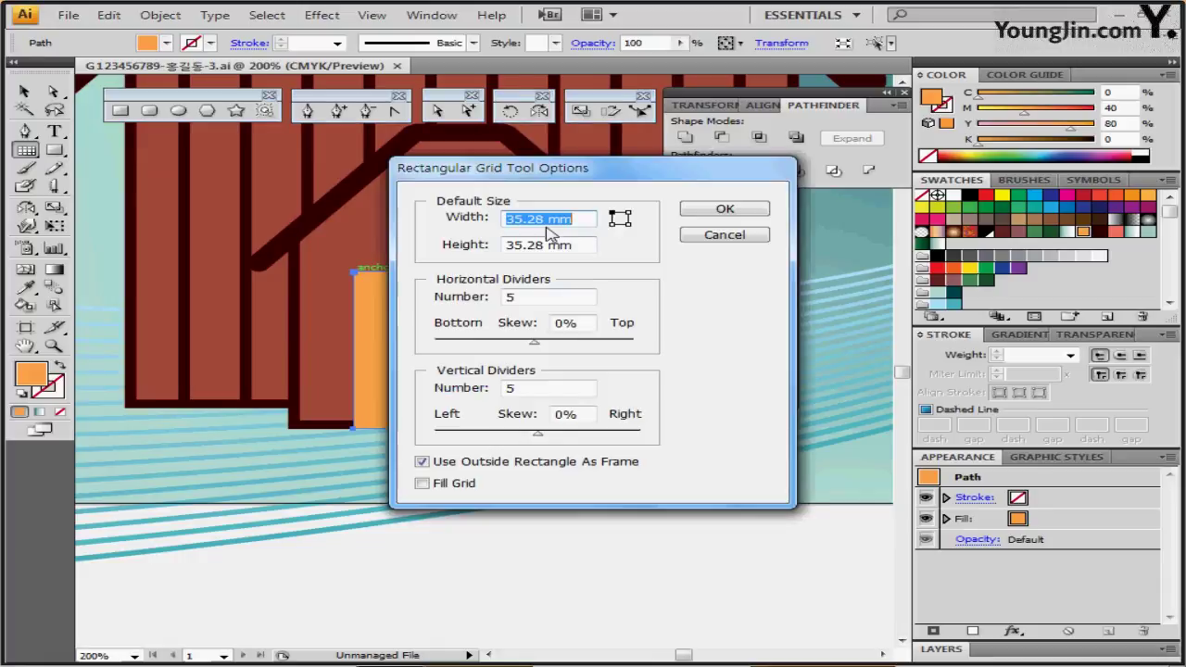
pyautogui.write('32')
pyautogui.press('Tab')
pyautogui.write('3')
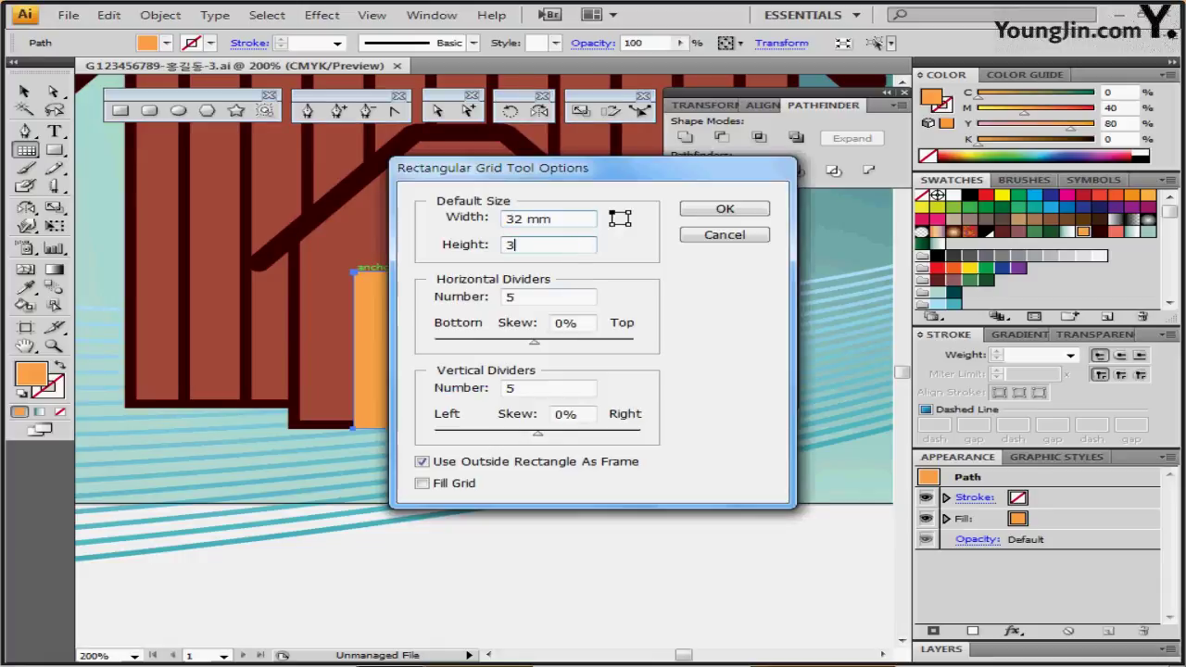
pyautogui.write('2')
pyautogui.press('Tab')
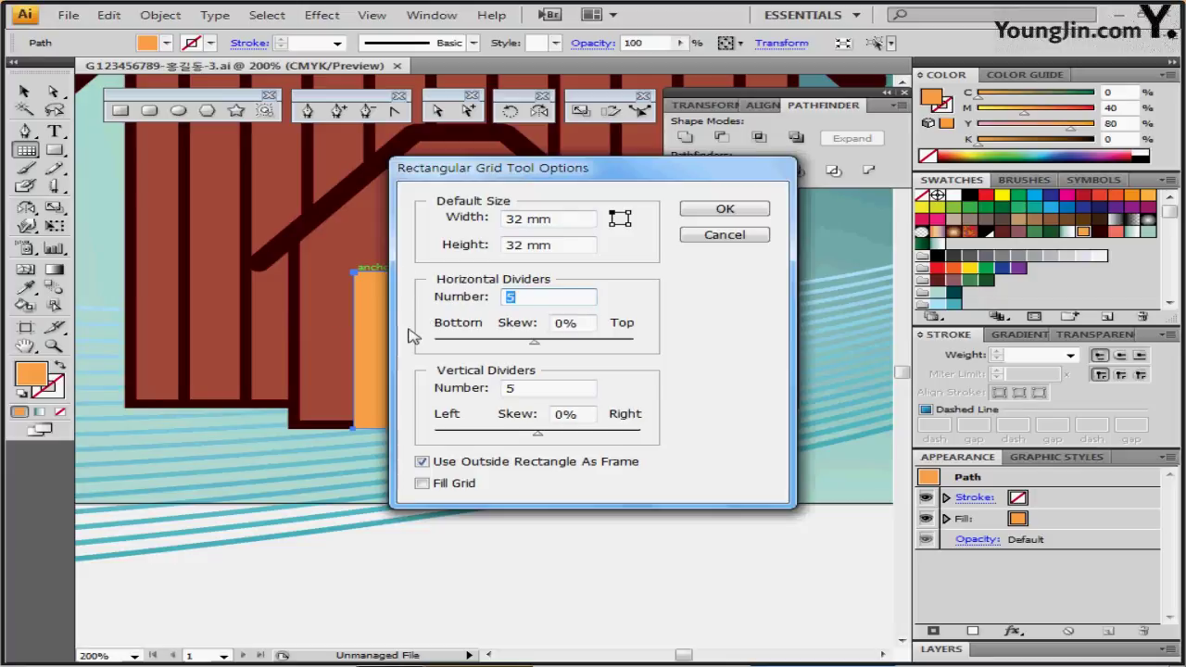
pyautogui.write('2')
pyautogui.press('Tab')
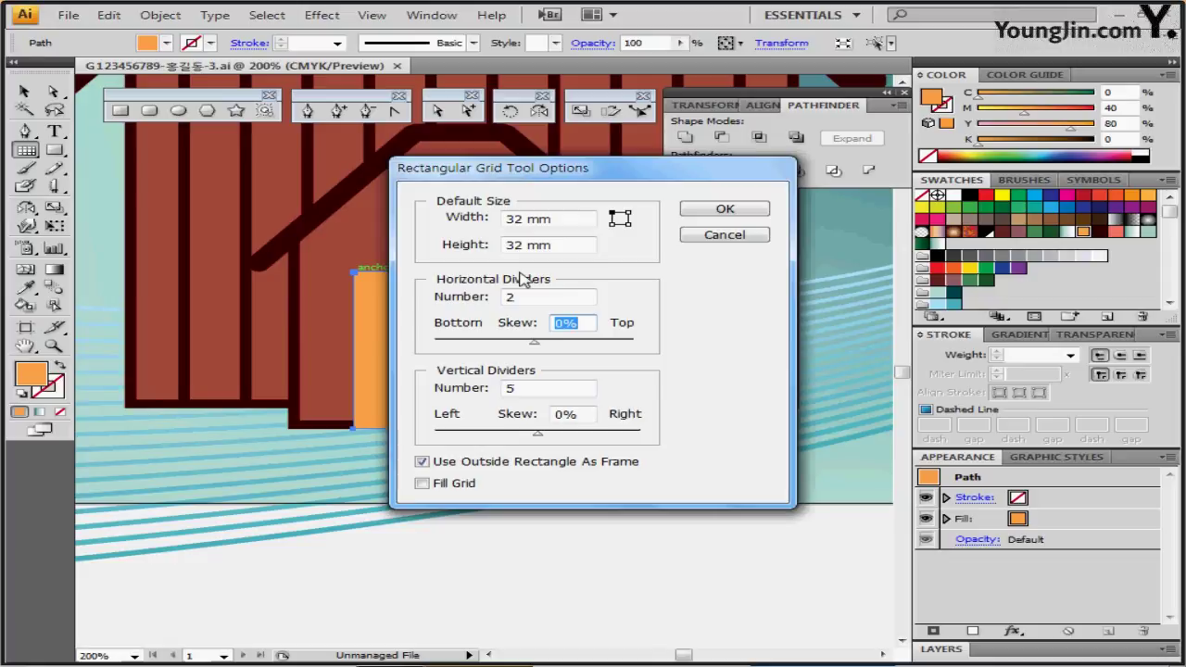
pyautogui.press('Tab')
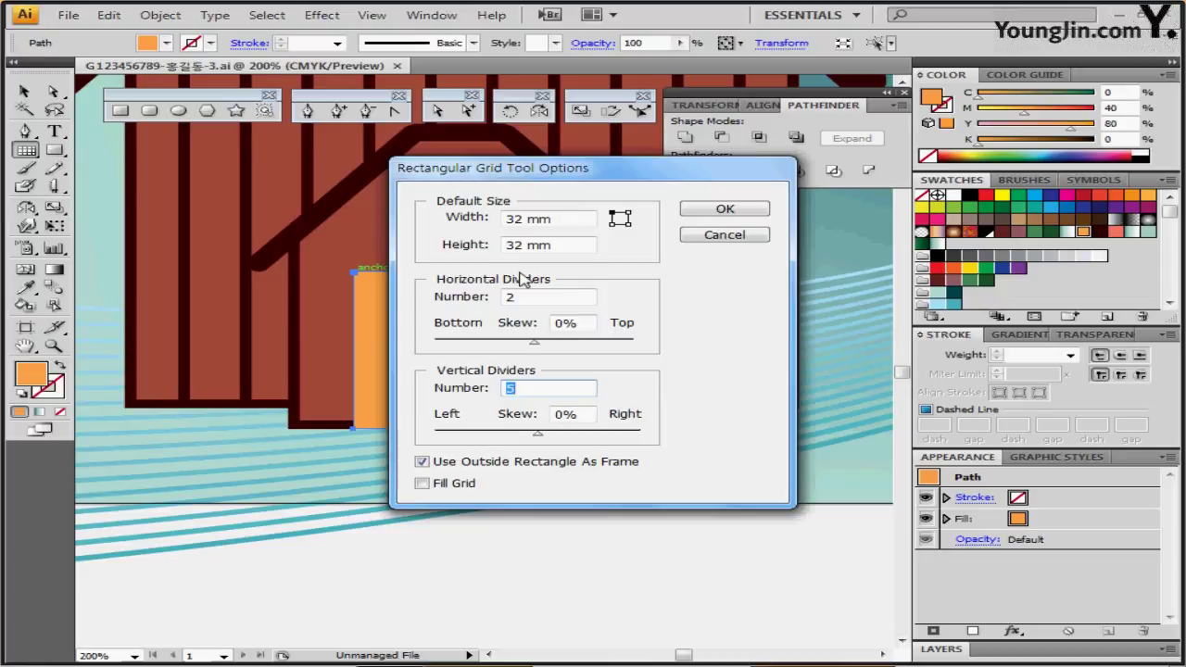
pyautogui.write('3')
pyautogui.click(696, 211)
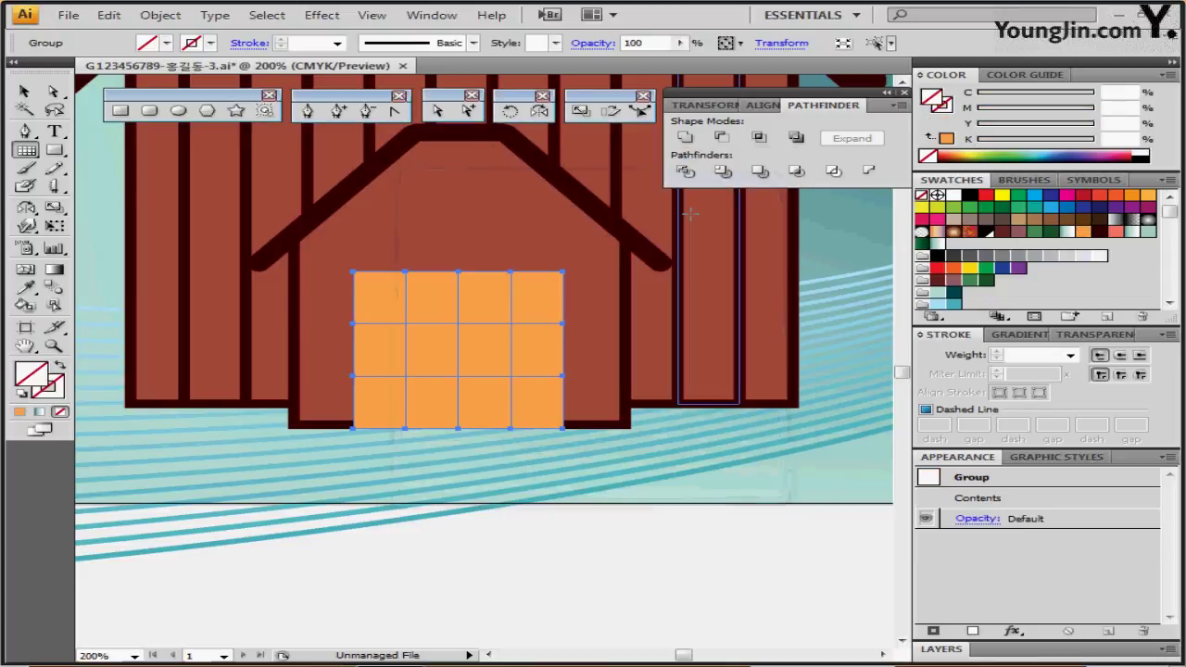
# Give the grid a dark brown stroke of C=0 M=100 Y=40 K=90
pyautogui.click(56, 389)
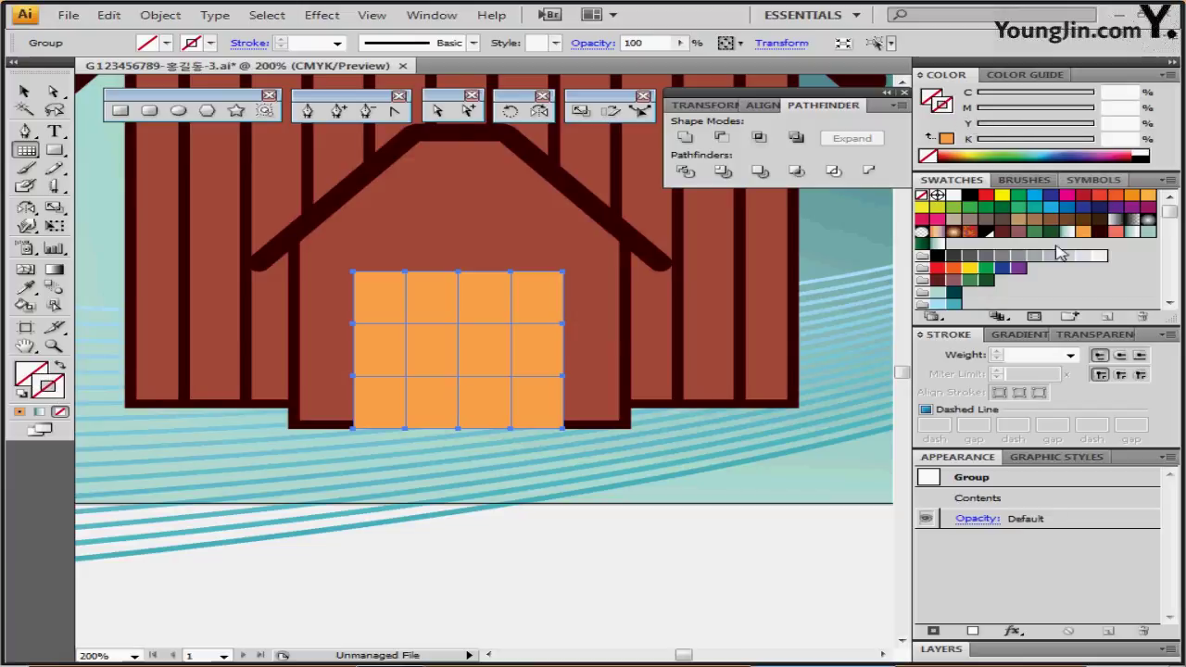
pyautogui.click(937, 280)
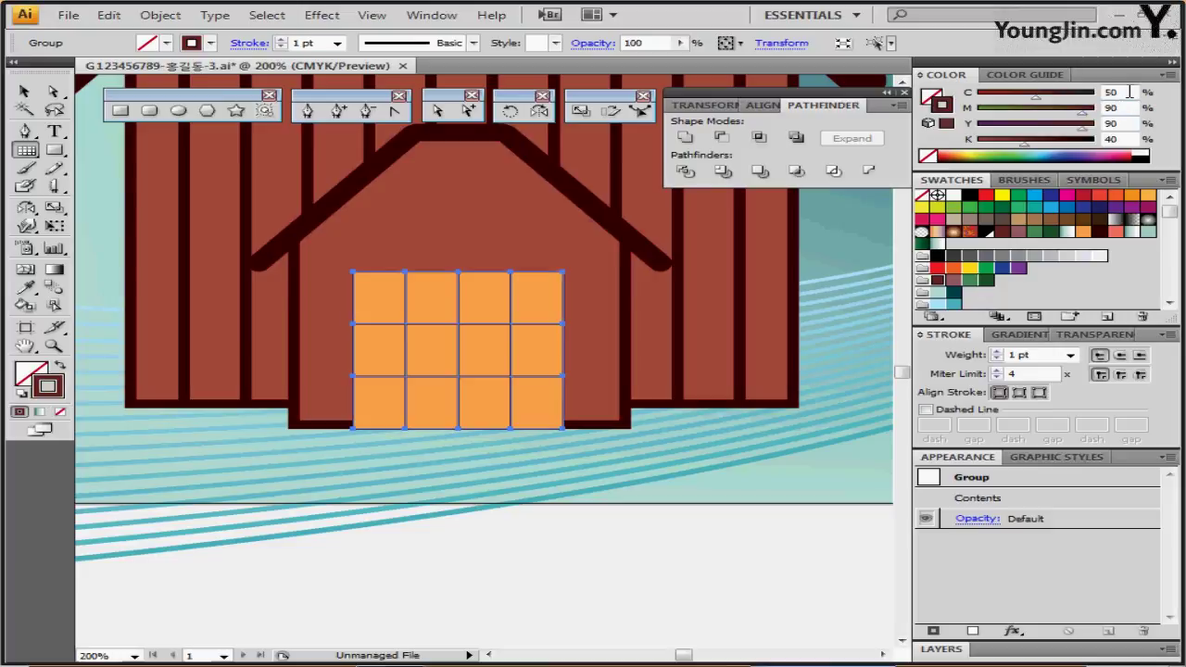
pyautogui.click(1131, 92)
pyautogui.write('0')
pyautogui.press('Tab')
pyautogui.write('100')
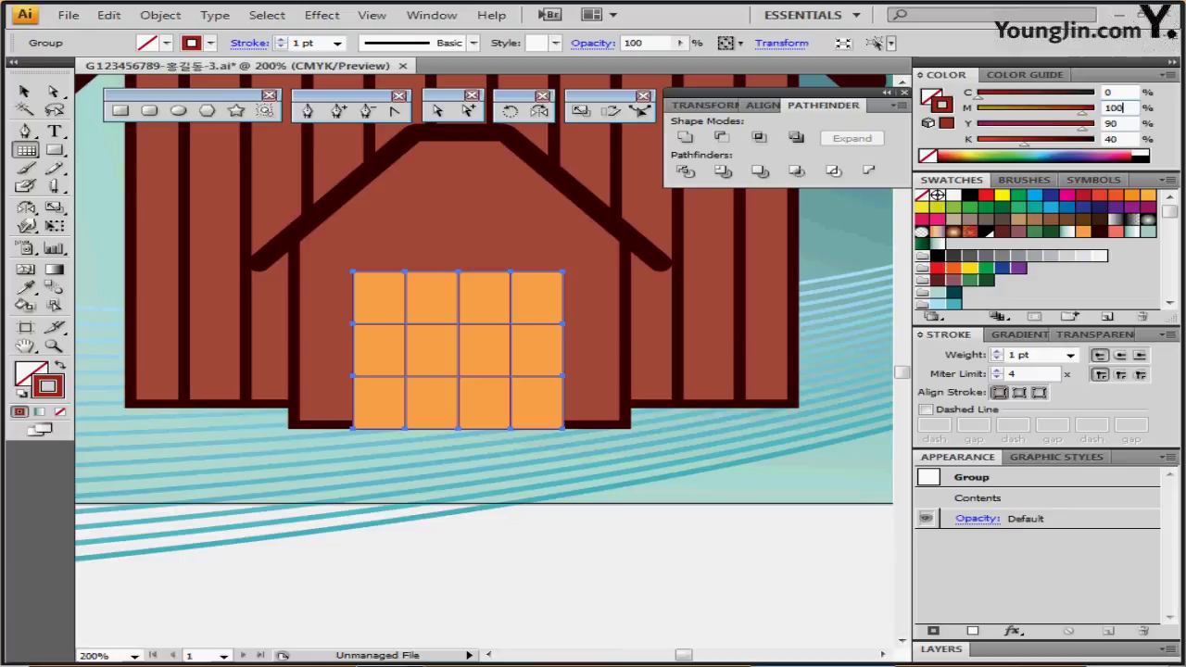
pyautogui.press('Tab')
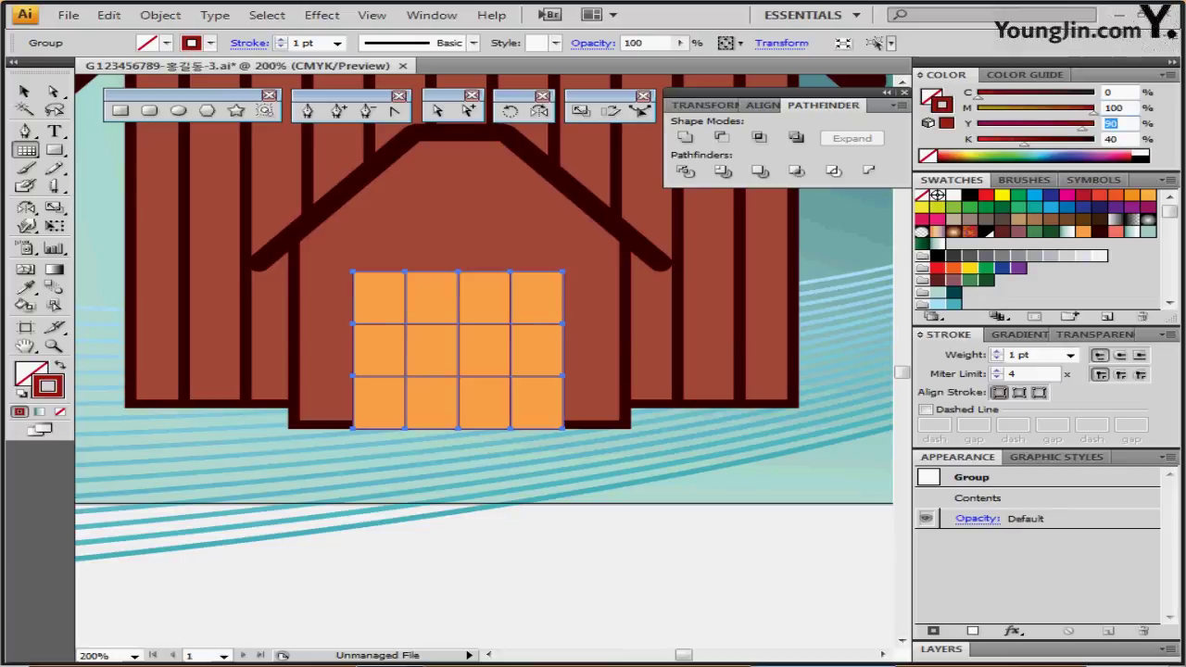
pyautogui.write('40')
pyautogui.press('Tab')
pyautogui.write('90')
pyautogui.press('Return')
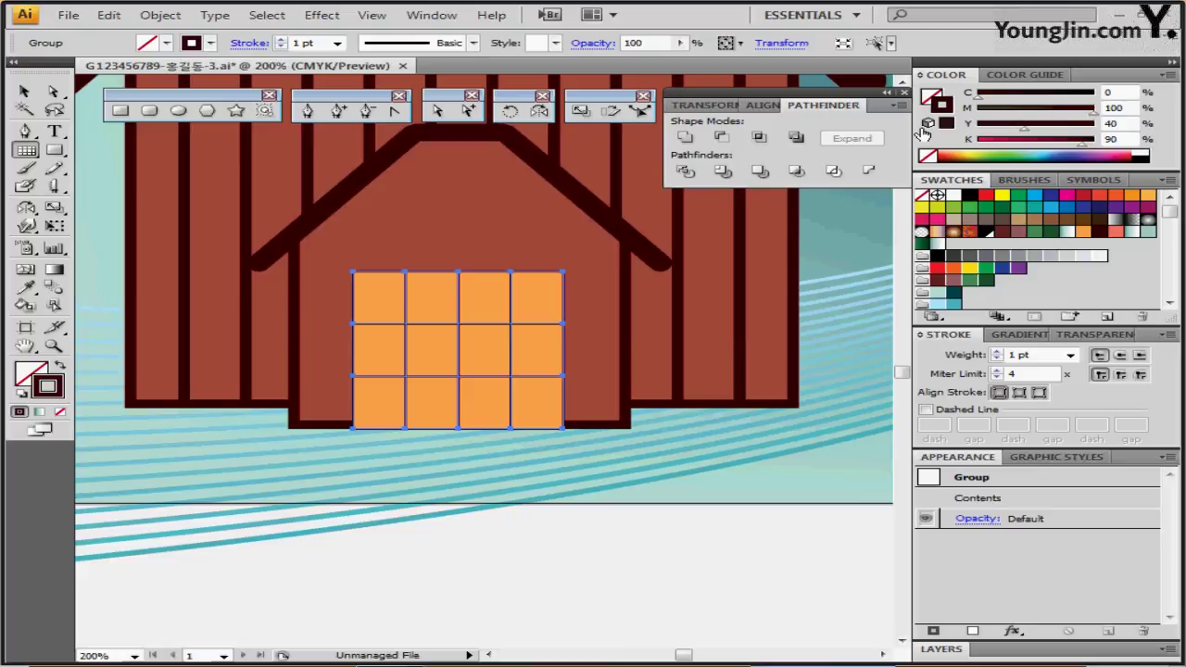
# Set the grid's stroke weight to 5 pt
pyautogui.click(996, 352)
pyautogui.click(997, 352)
pyautogui.click(997, 352)
pyautogui.click(996, 352)
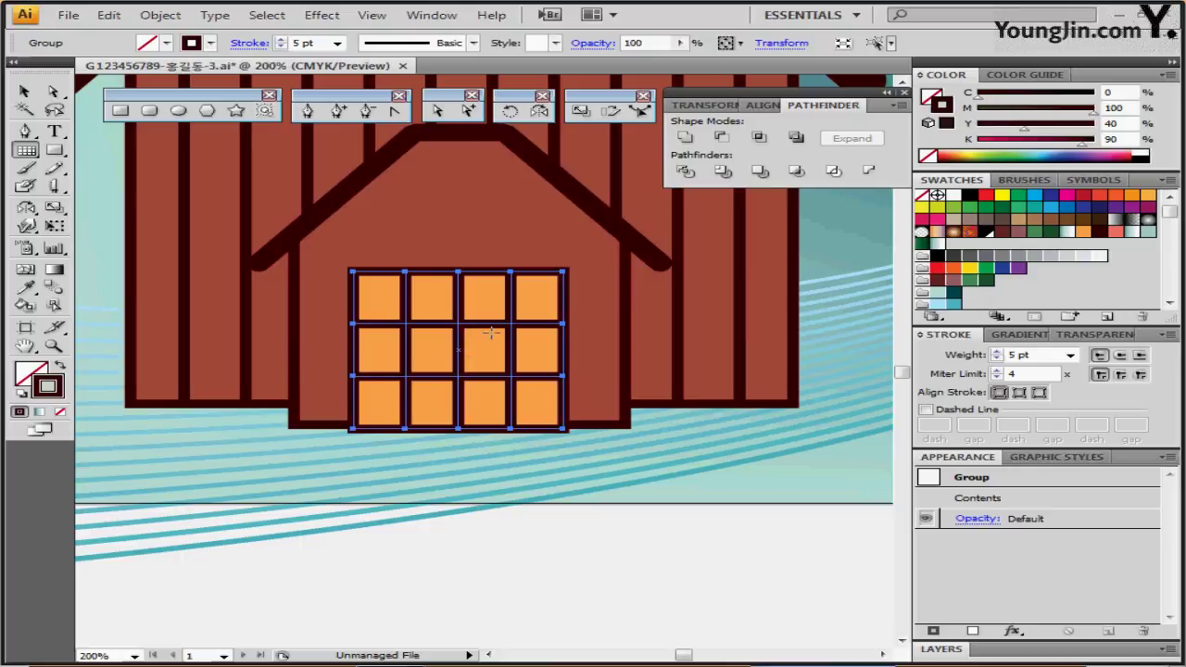
# Isolate the window grid group and reduce all its inner dividers except the central vertical one to a 3 pt stroke
pyautogui.doubleClick(409, 324)
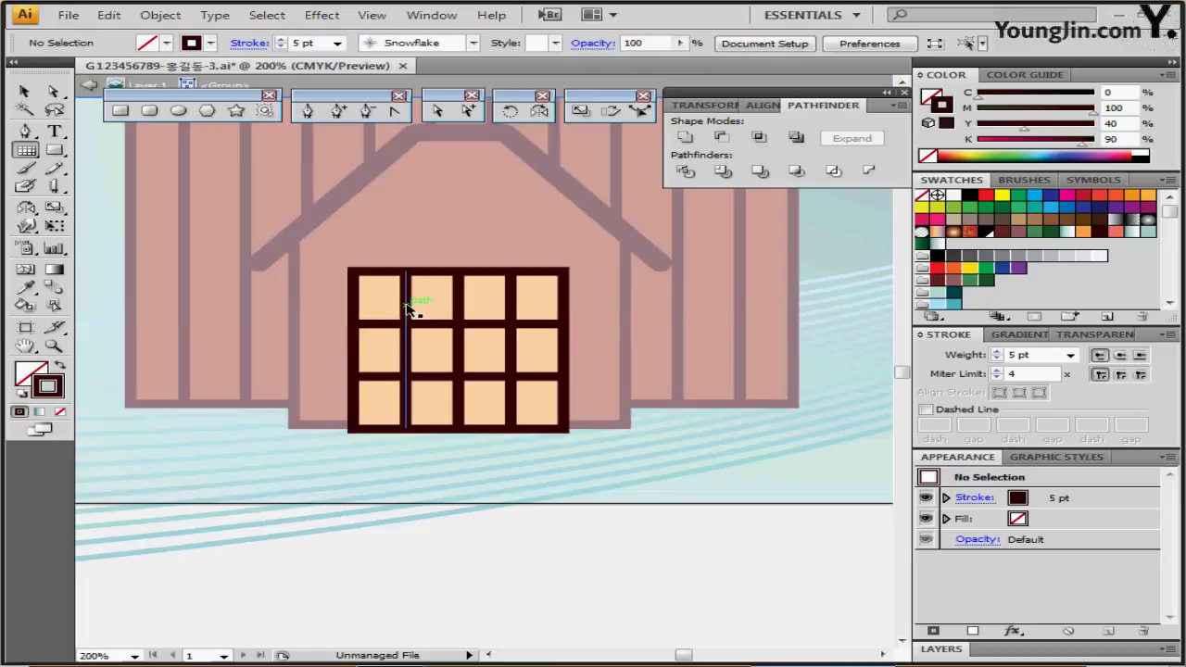
pyautogui.click(407, 308)
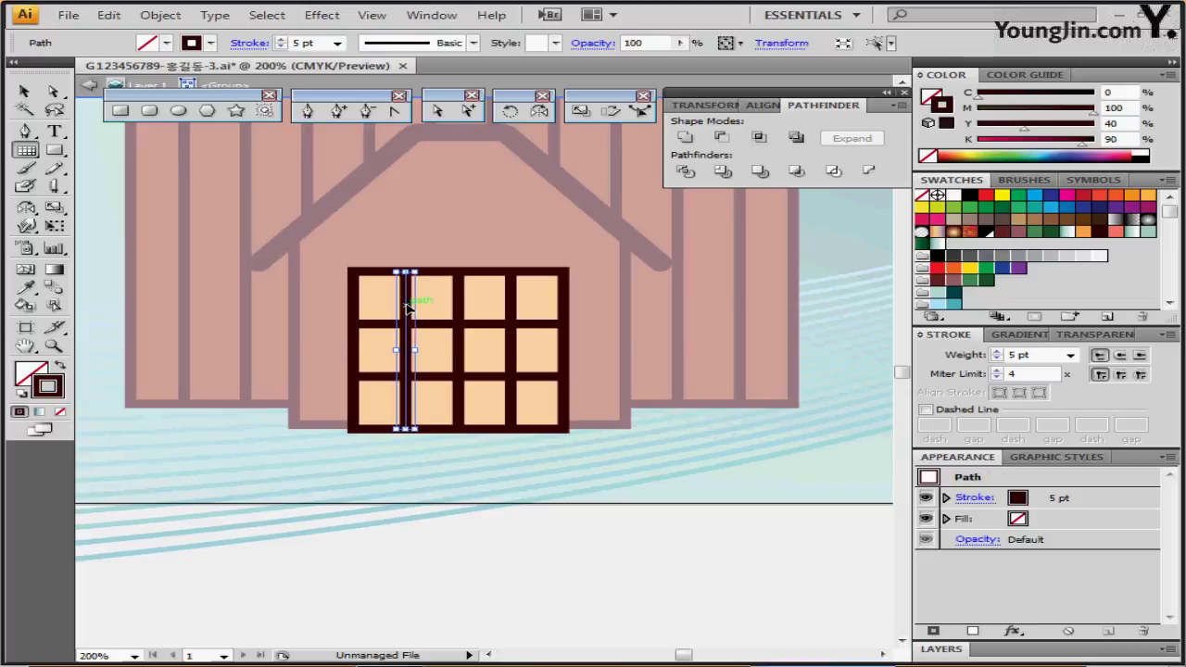
pyautogui.click(389, 375)
pyautogui.click(386, 326)
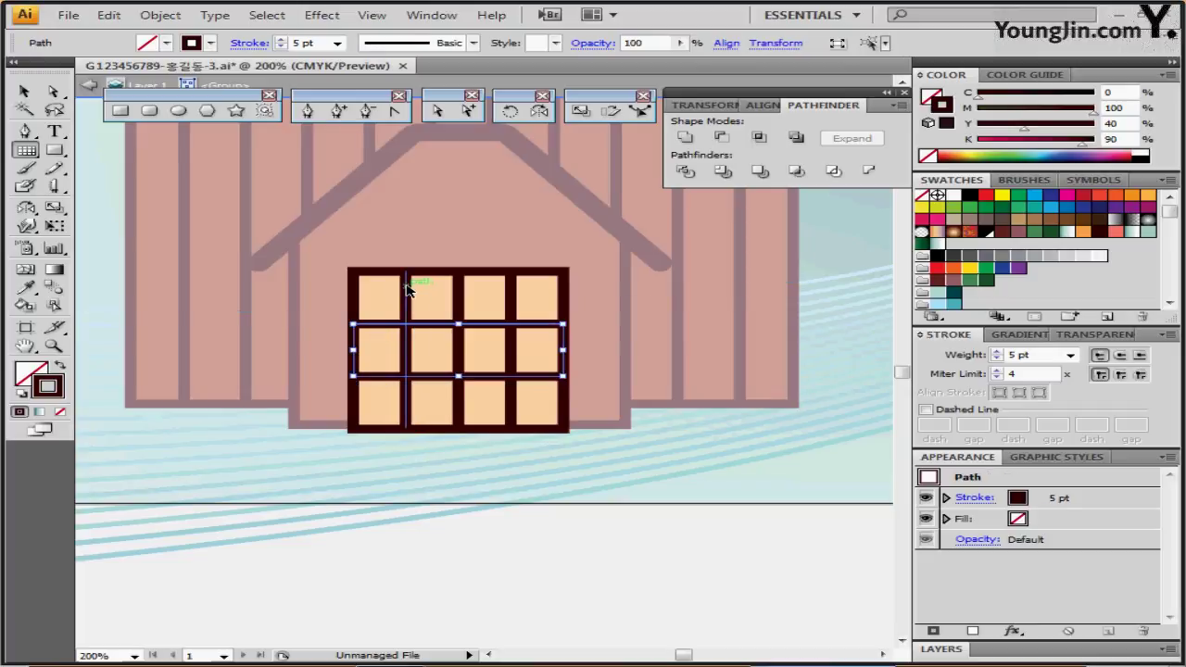
pyautogui.keyDown('shift'); pyautogui.click(518, 276); pyautogui.keyUp('shift')
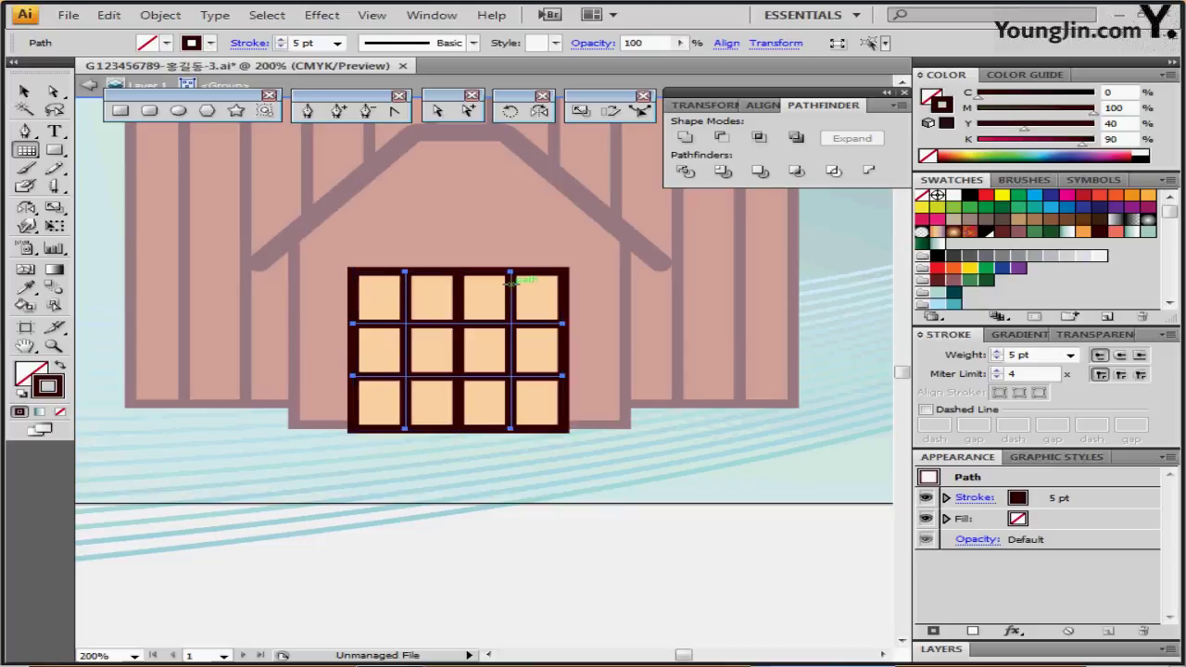
pyautogui.click(996, 360)
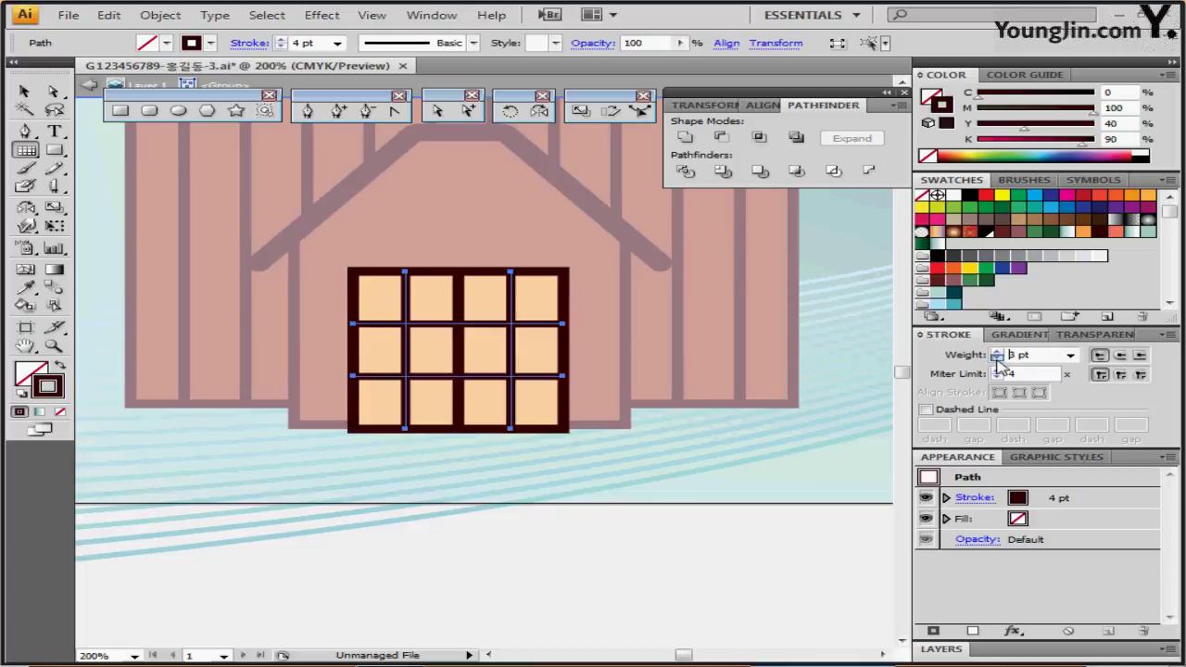
pyautogui.click(997, 359)
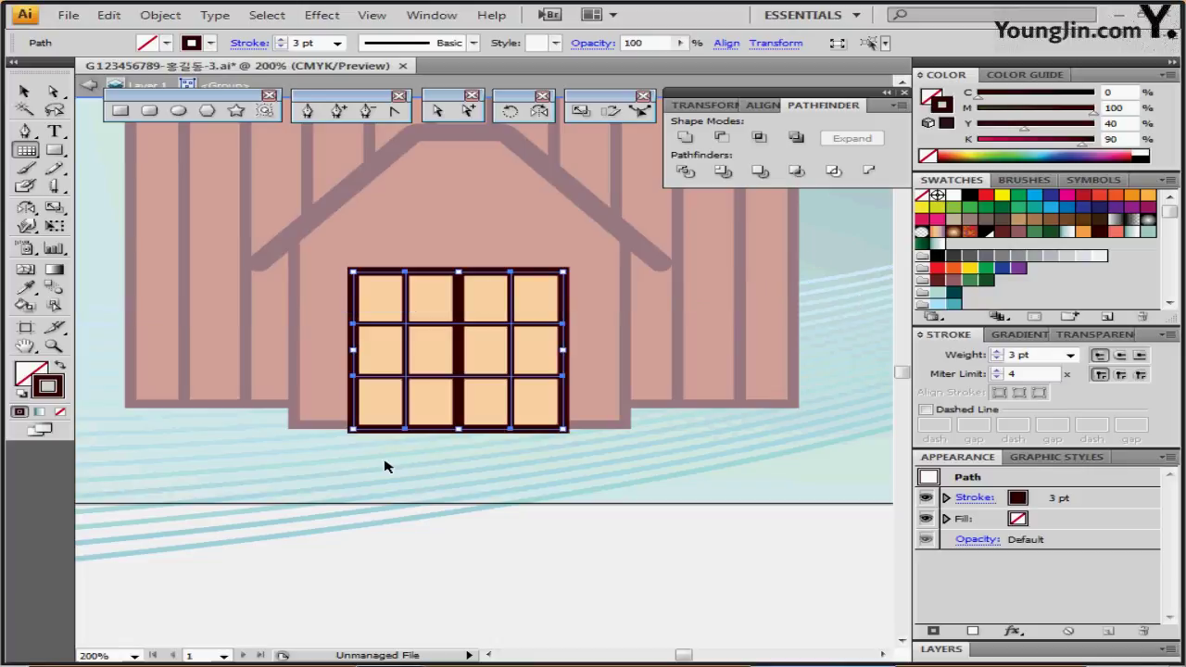
# Move the whole window grid up slightly so its lower edge aligns with the front wall's base, and leave group isolation
pyautogui.click(350, 457)
pyautogui.hotkey('ctrl', 'z')
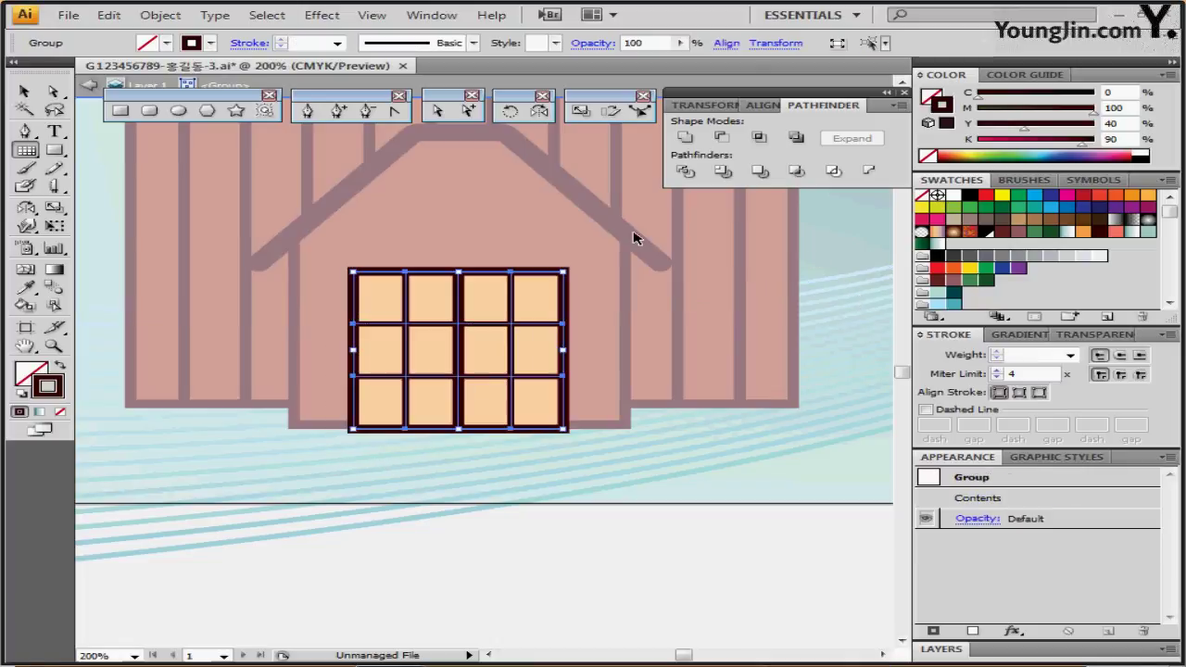
pyautogui.press('Up')
pyautogui.press('Up')
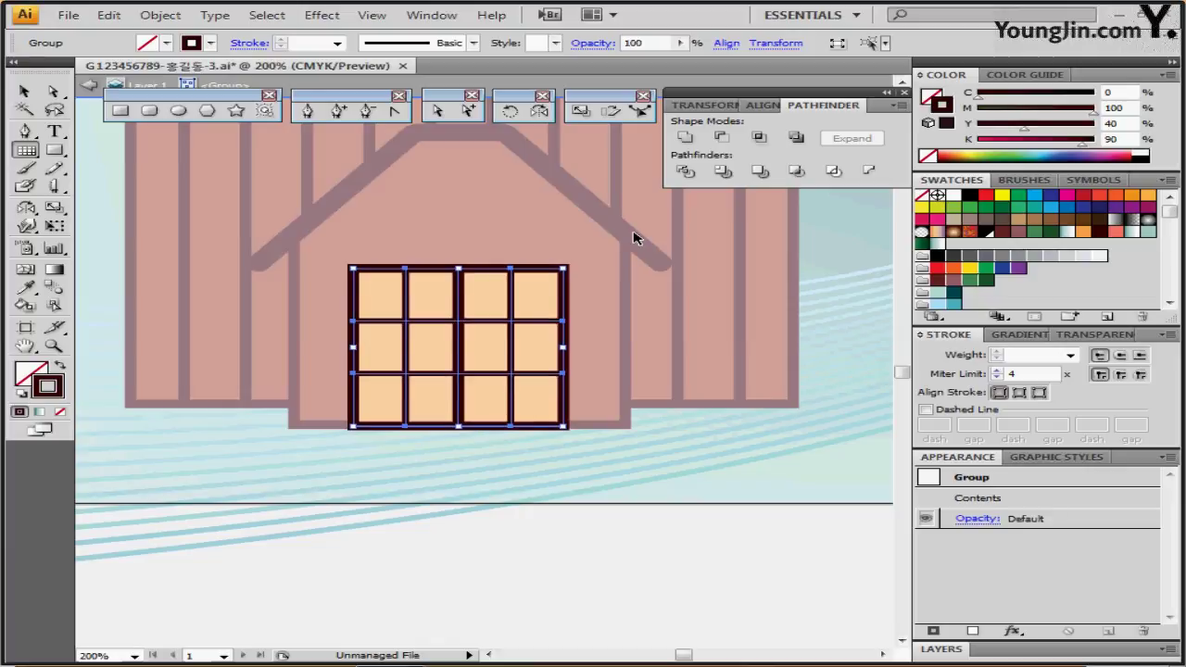
pyautogui.press('Up')
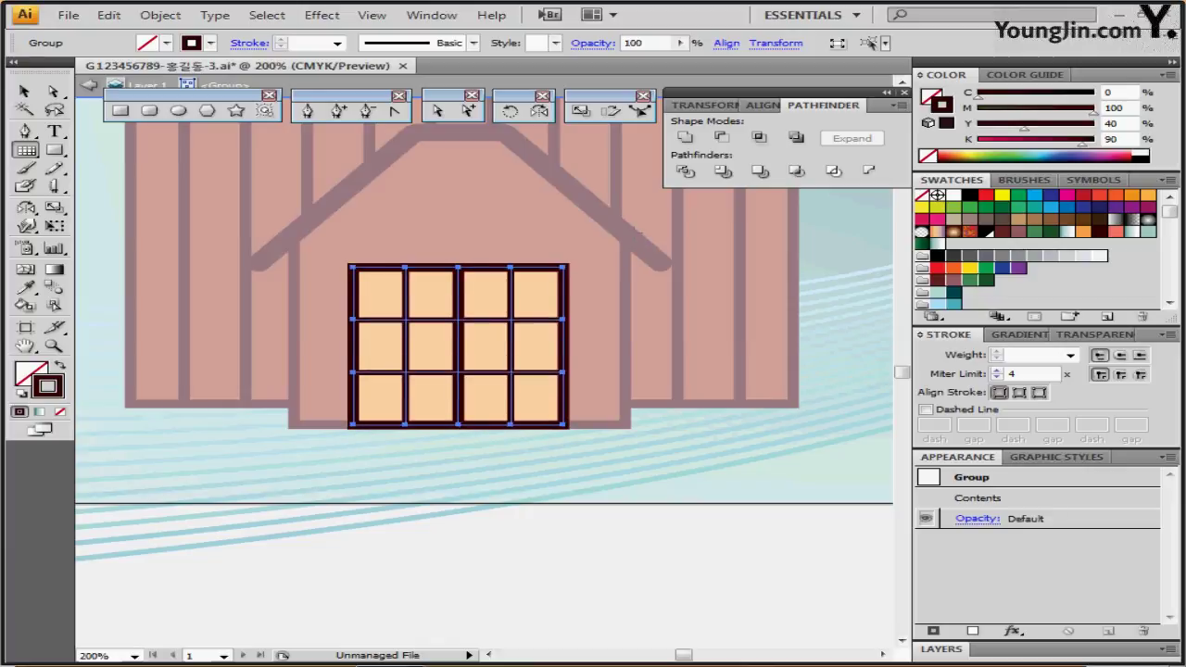
pyautogui.press('Escape')
pyautogui.click(516, 556)
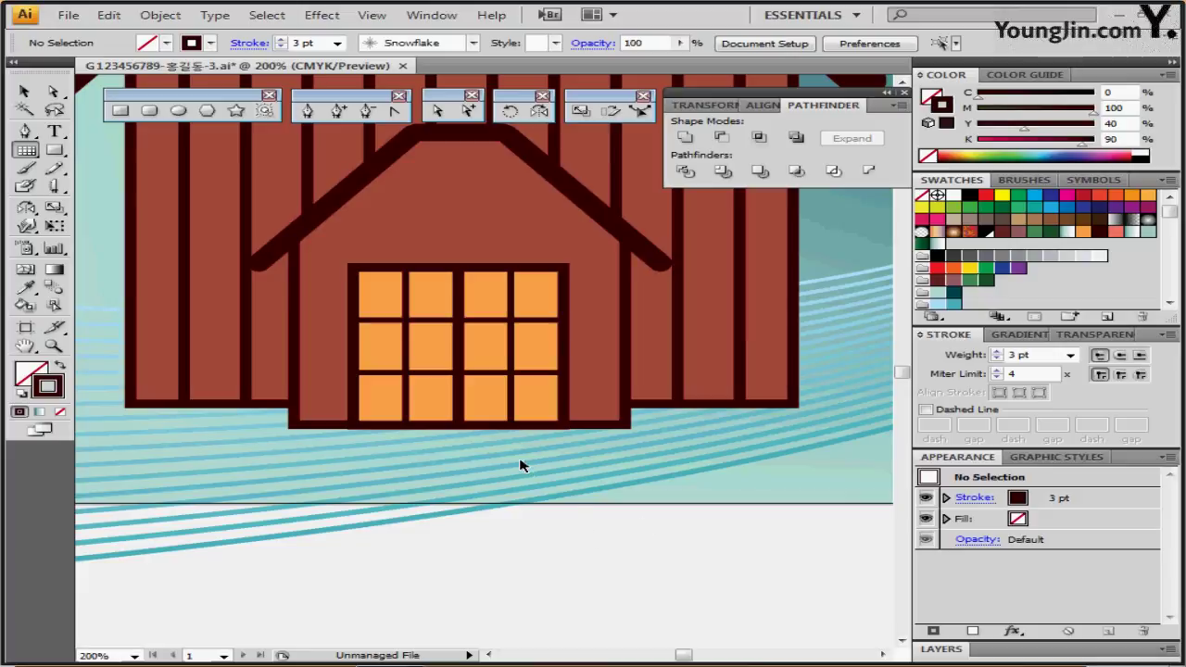
# Select the entire house and convert all its strokes to filled shapes with Outline Stroke
pyautogui.keyDown('alt'); pyautogui.click(482, 371); pyautogui.keyUp('alt')
pyautogui.keyDown('alt'); pyautogui.click(456, 324); pyautogui.keyUp('alt')
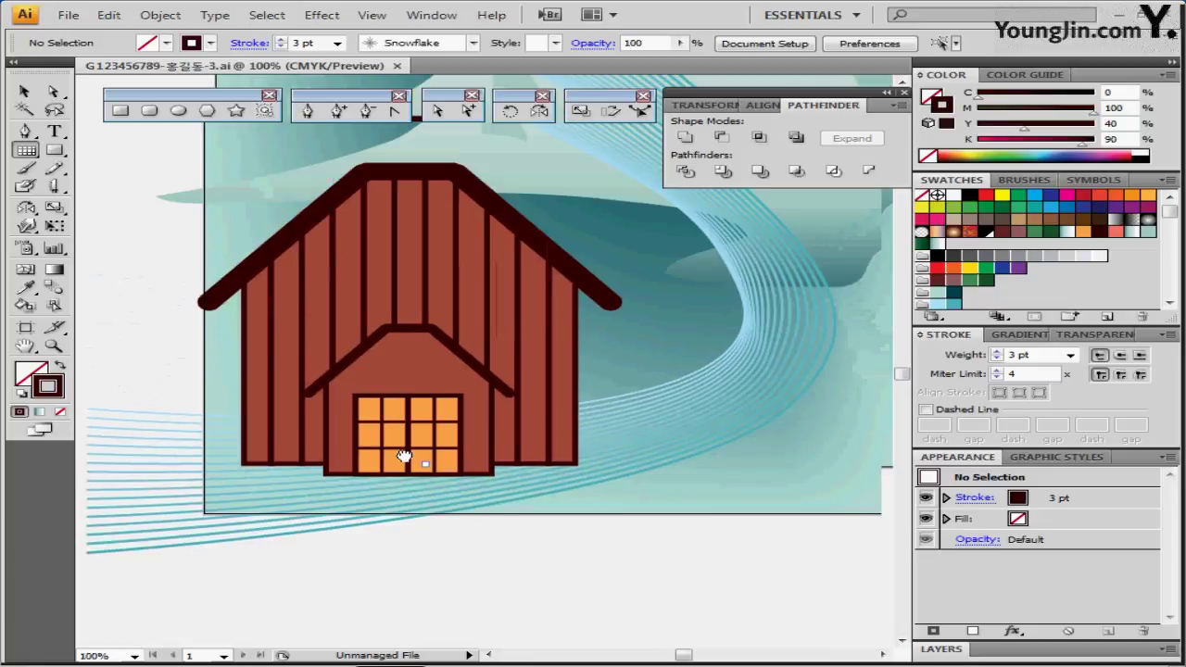
pyautogui.moveTo(151, 251); pyautogui.dragTo(516, 471)
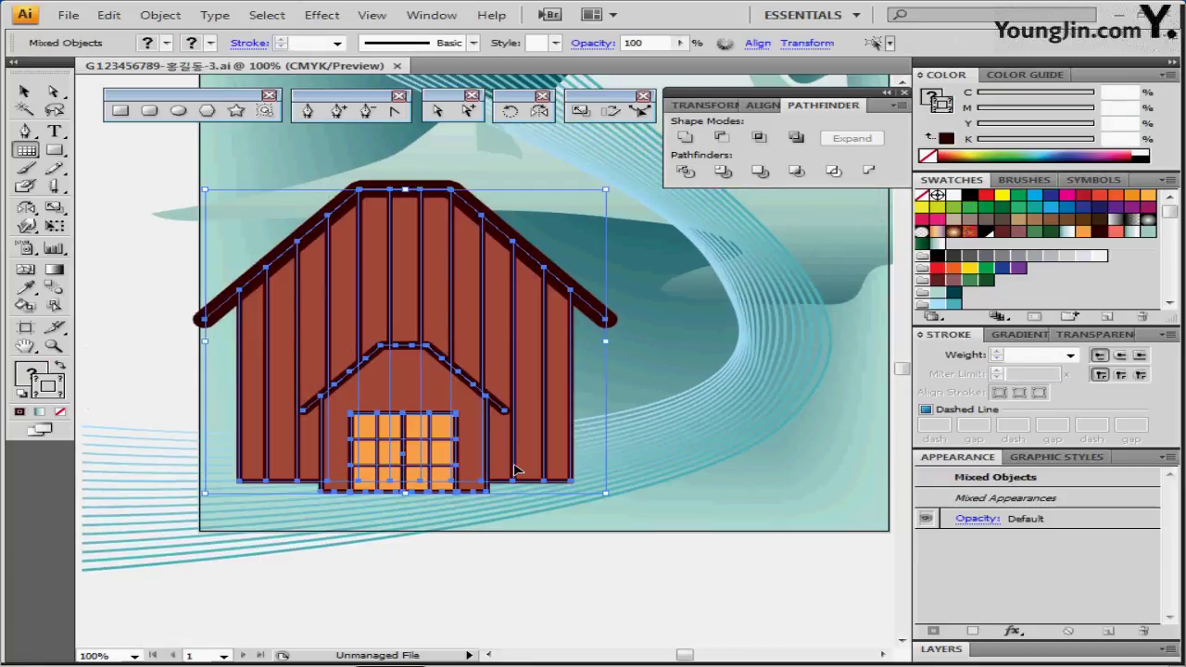
pyautogui.click(159, 19)
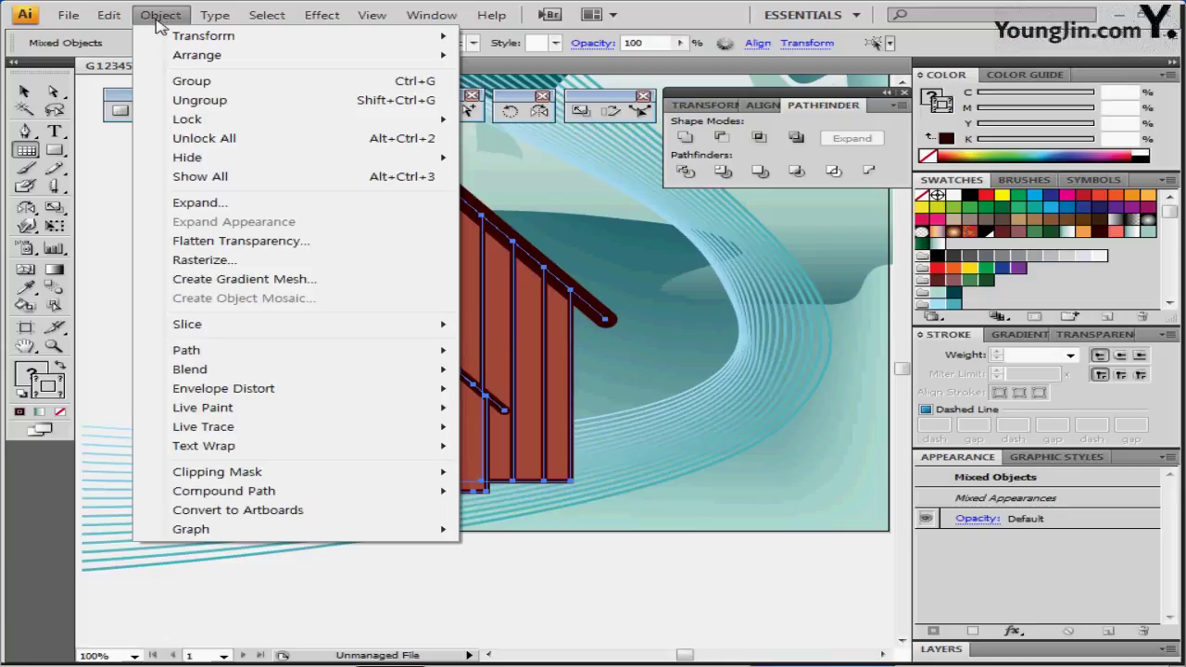
pyautogui.moveTo(229, 352)
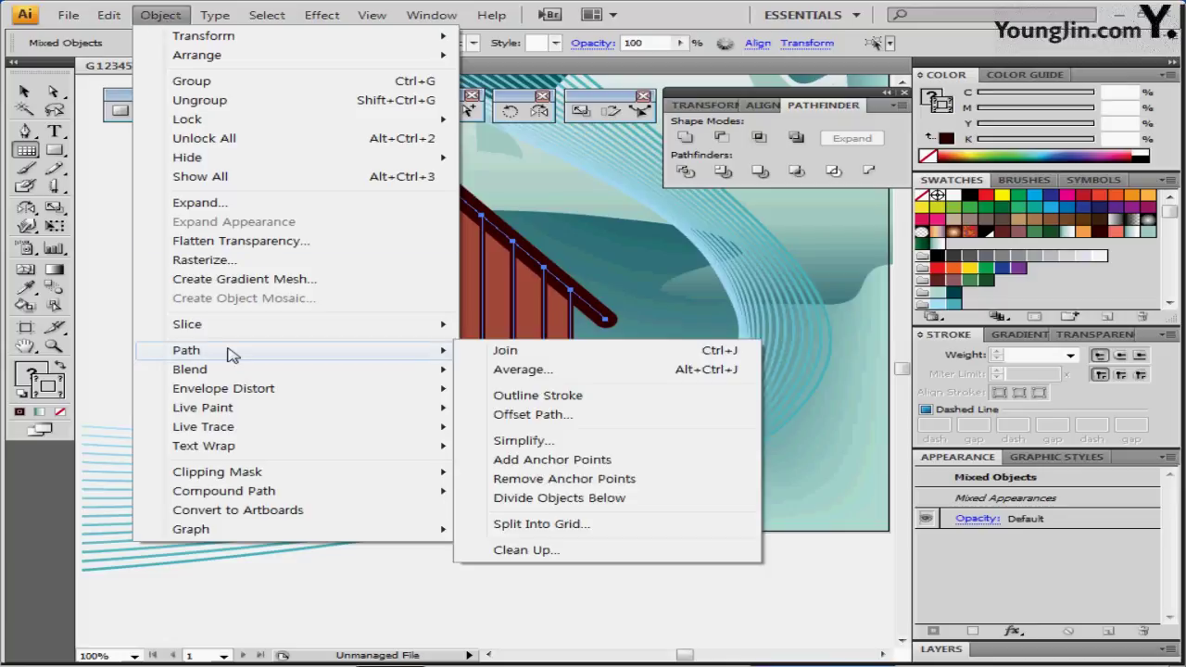
pyautogui.click(525, 396)
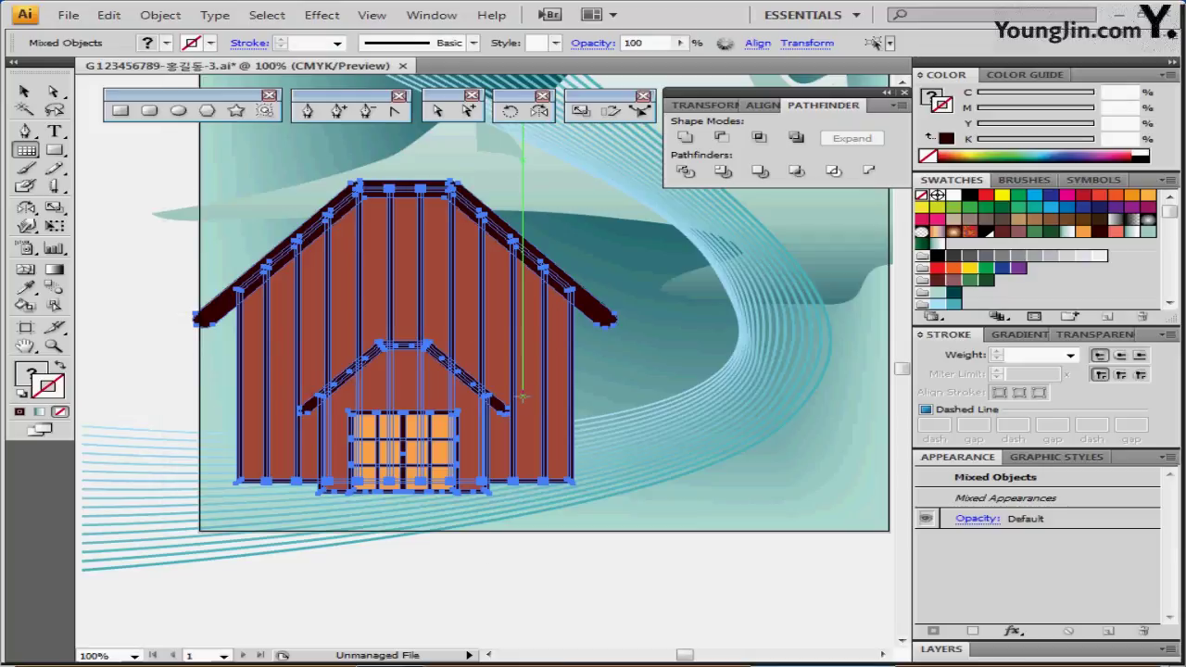
pyautogui.click(336, 577)
# Draw a tall rounded rectangle with strongly rounded corners on the upper wall between the main roof and the front section's roof
pyautogui.click(149, 110)
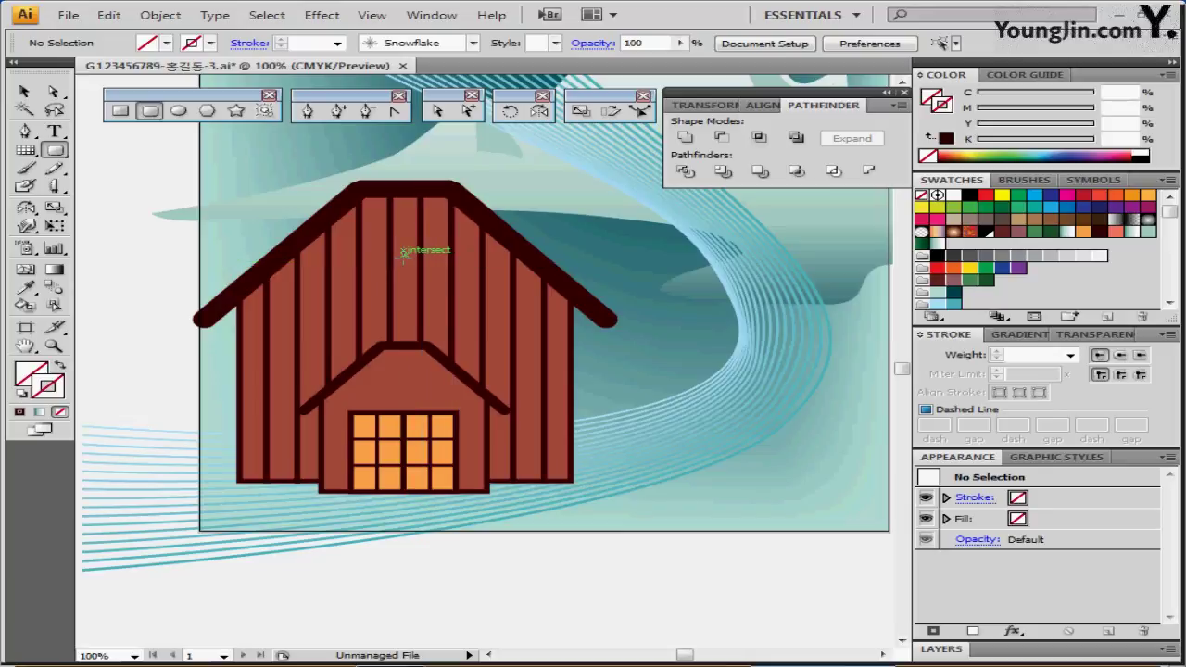
pyautogui.moveTo(403, 255); pyautogui.dragTo(454, 332)
pyautogui.press('Up')
pyautogui.press('Up')
pyautogui.press('Up')
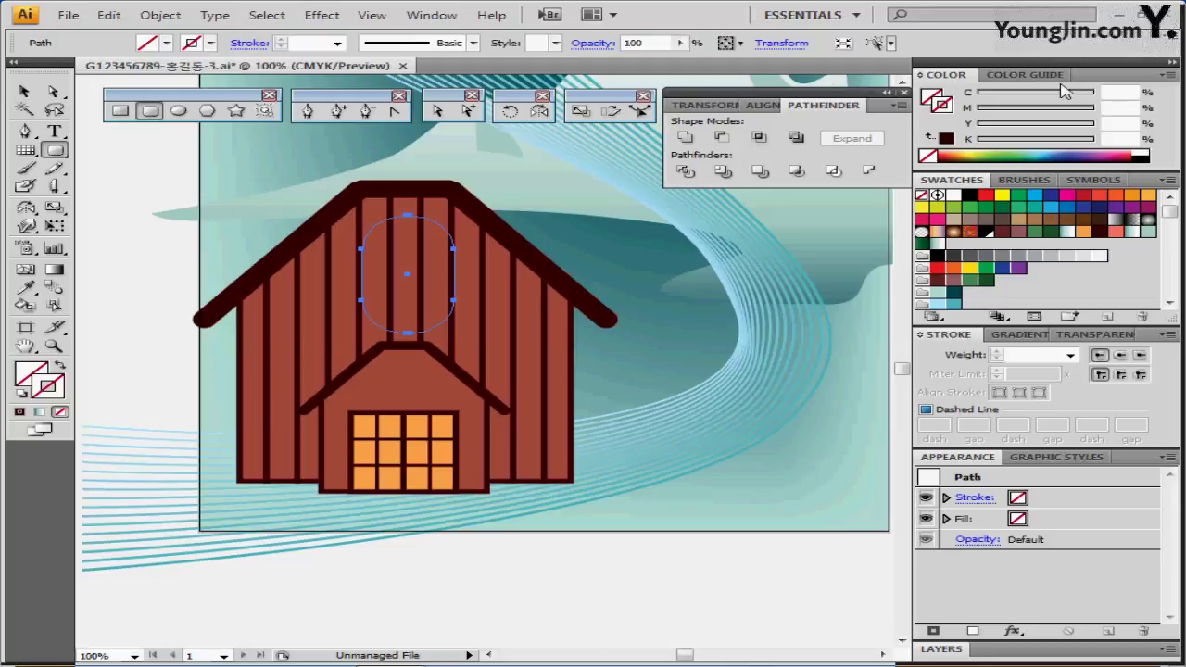
# Fill the rounded rectangle with salmon, C=0 M=70 Y=60 K=0
pyautogui.click(1121, 105)
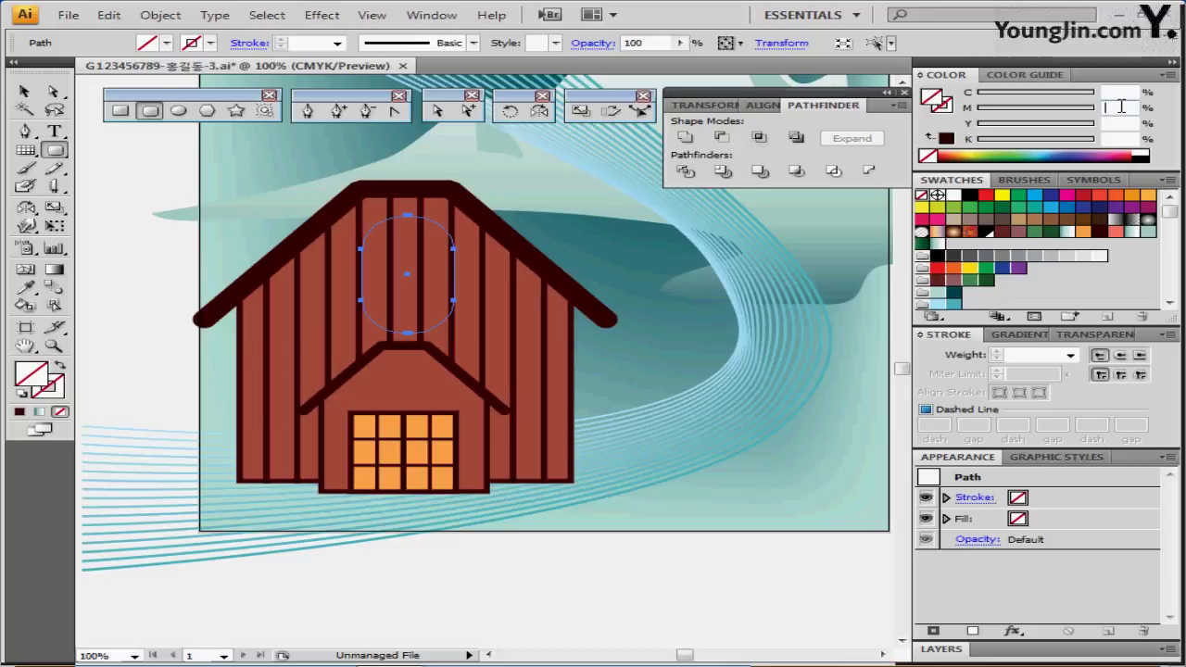
pyautogui.write('70')
pyautogui.press('Tab')
pyautogui.write('60')
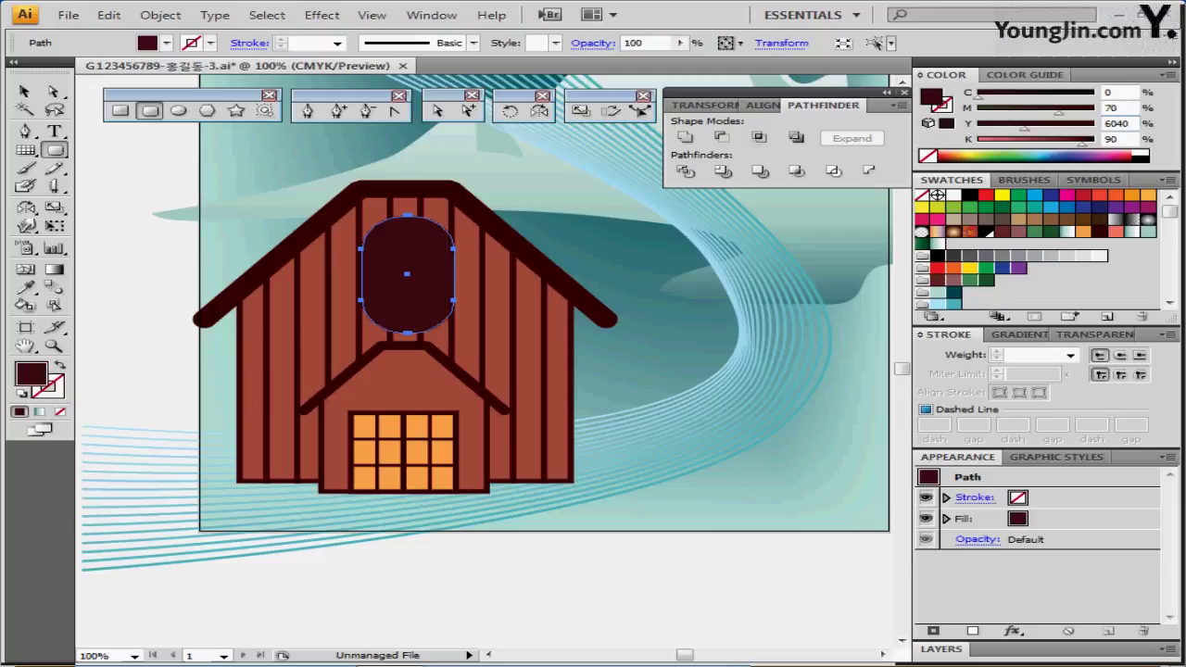
pyautogui.press('Delete')
pyautogui.press('Delete')
pyautogui.press('Tab')
pyautogui.write('0')
pyautogui.press('Return')
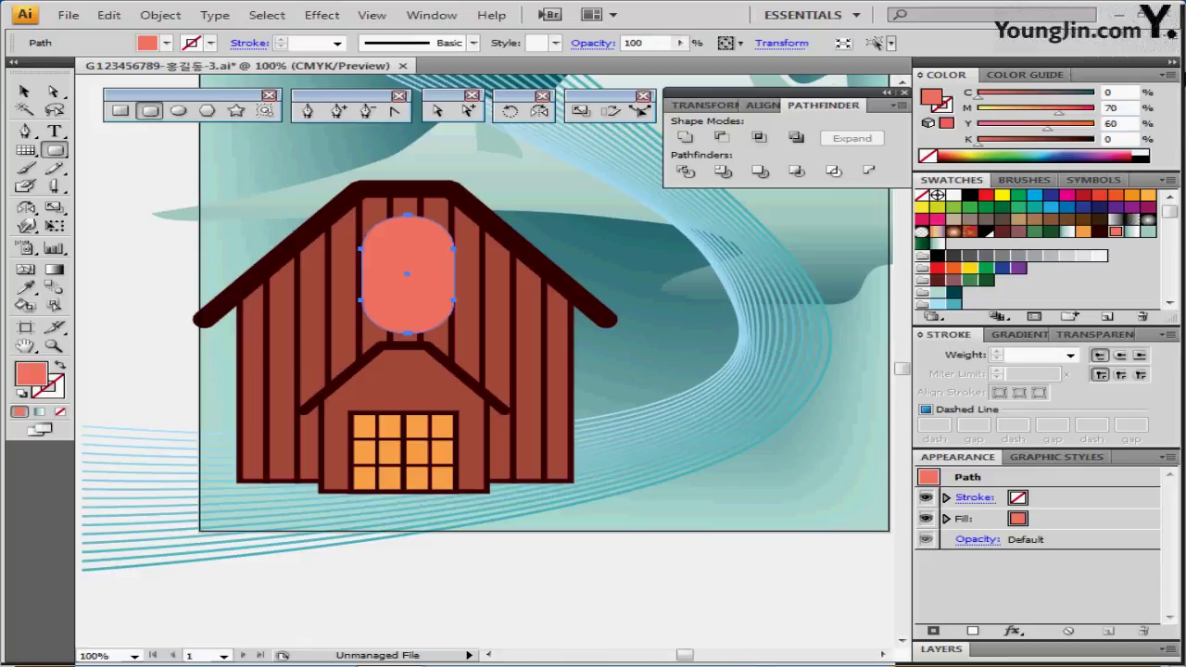
# Position the salmon rounded rectangle on the house's vertical centre line, just below the roof ridge
pyautogui.press('ctrl')
pyautogui.moveTo(436, 302); pyautogui.dragTo(431, 296)
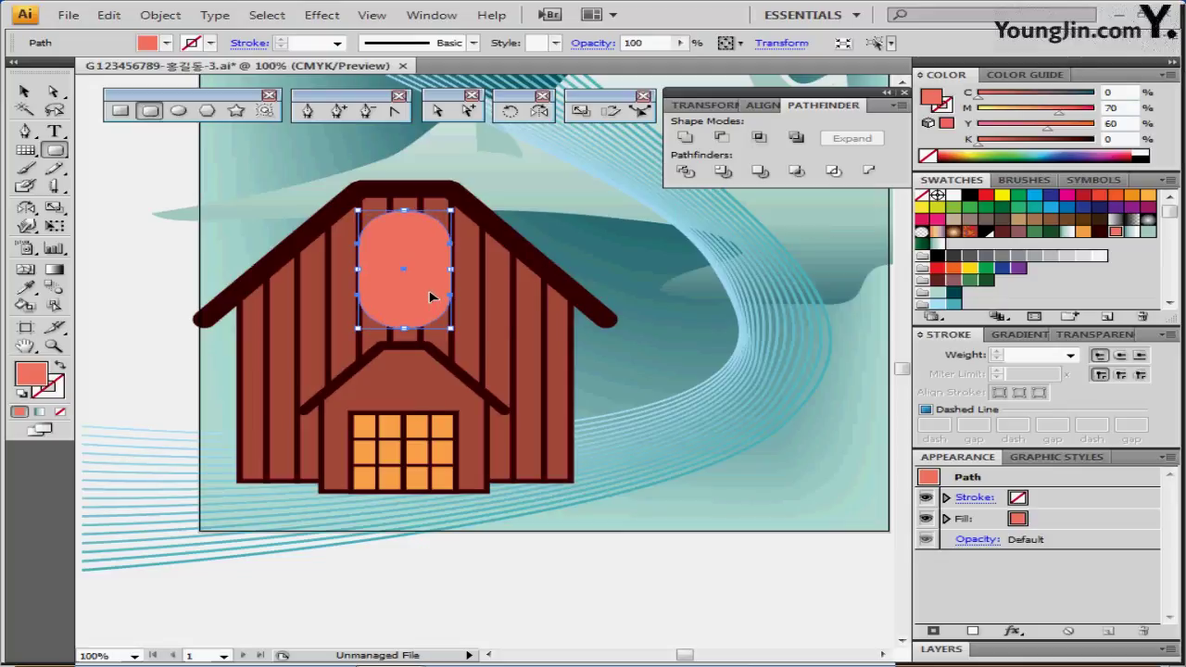
pyautogui.press('Down')
pyautogui.press('Down')
pyautogui.press('Down')
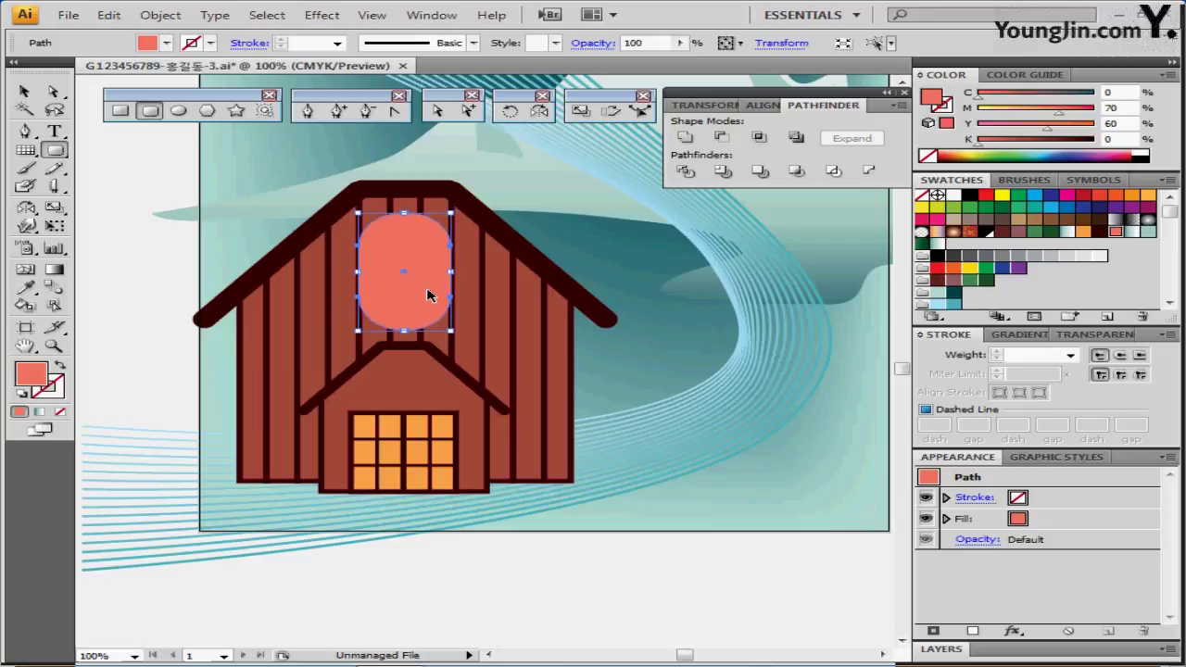
pyautogui.press('Down')
pyautogui.press('Down')
pyautogui.press('Down')
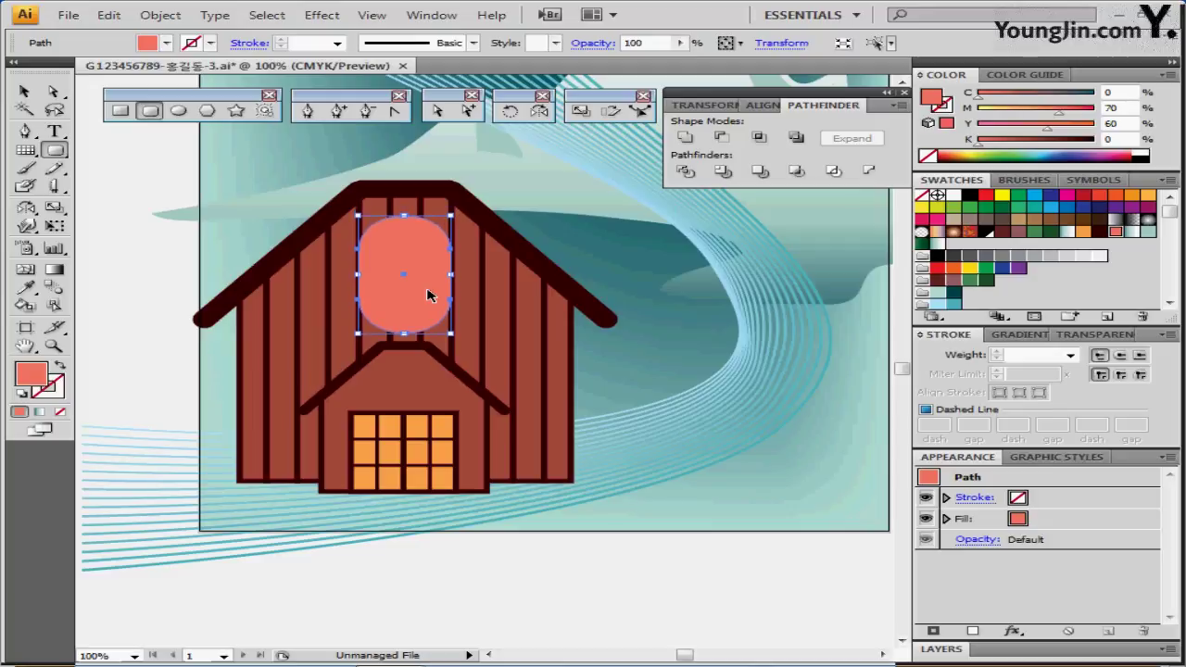
# Cut off the salmon shape's lower half by subtracting a wide white rounded rectangle drawn across it, leaving a flat-bottomed arch
pyautogui.click(142, 112)
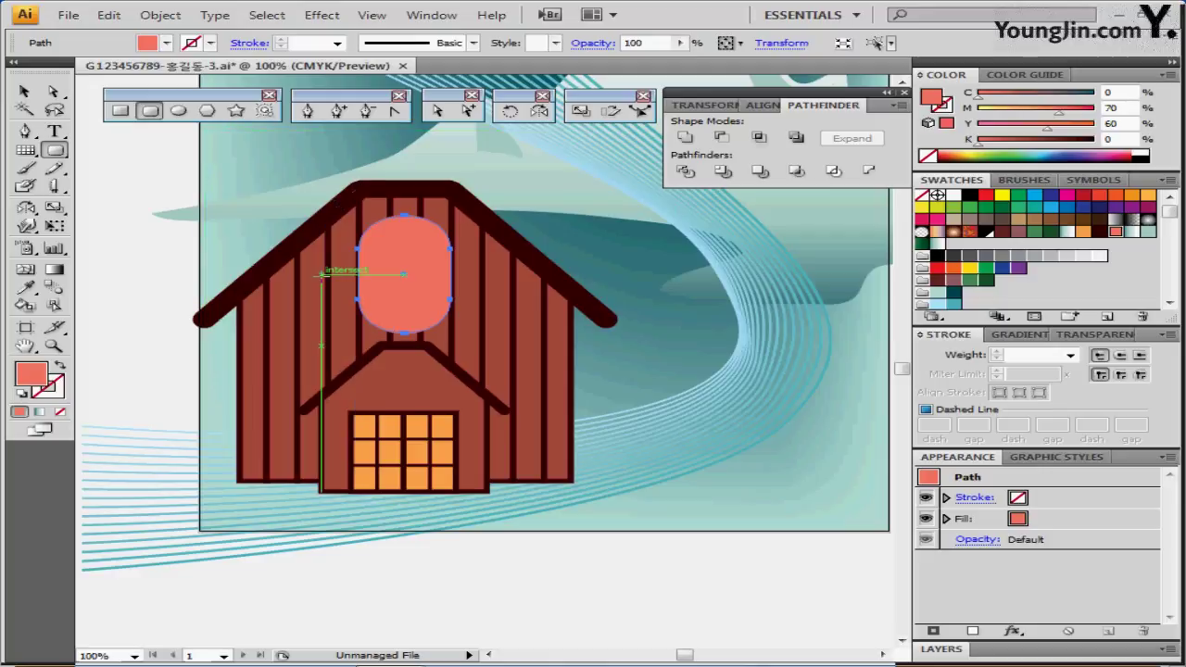
pyautogui.moveTo(312, 287); pyautogui.dragTo(506, 353)
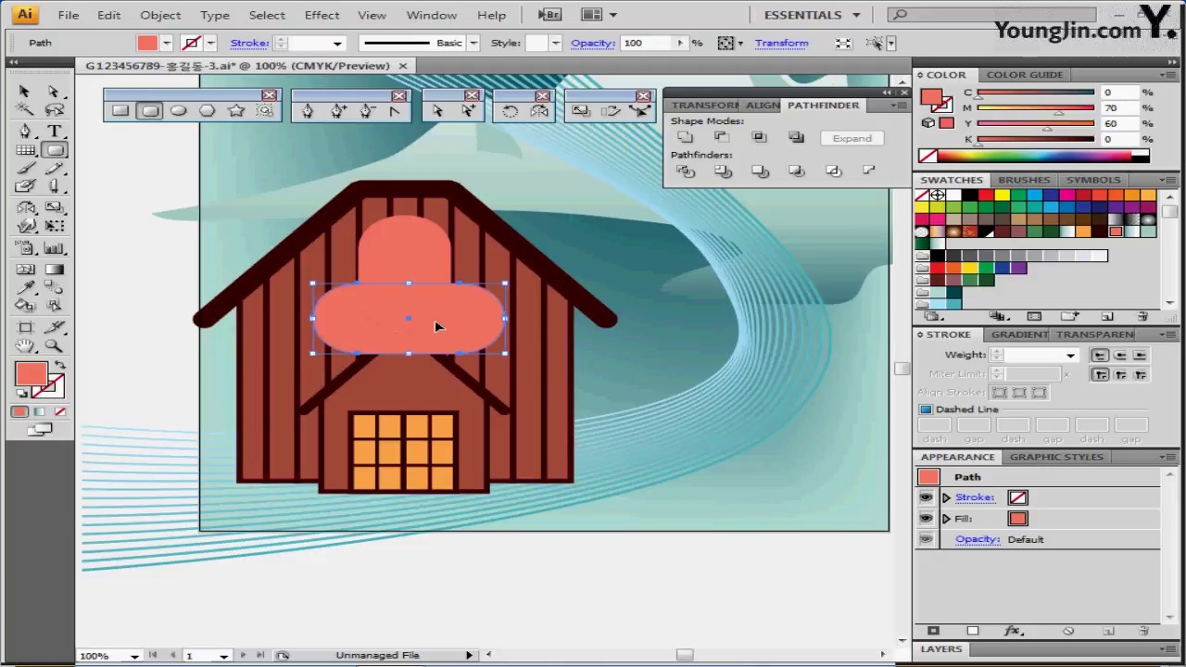
pyautogui.click(953, 196)
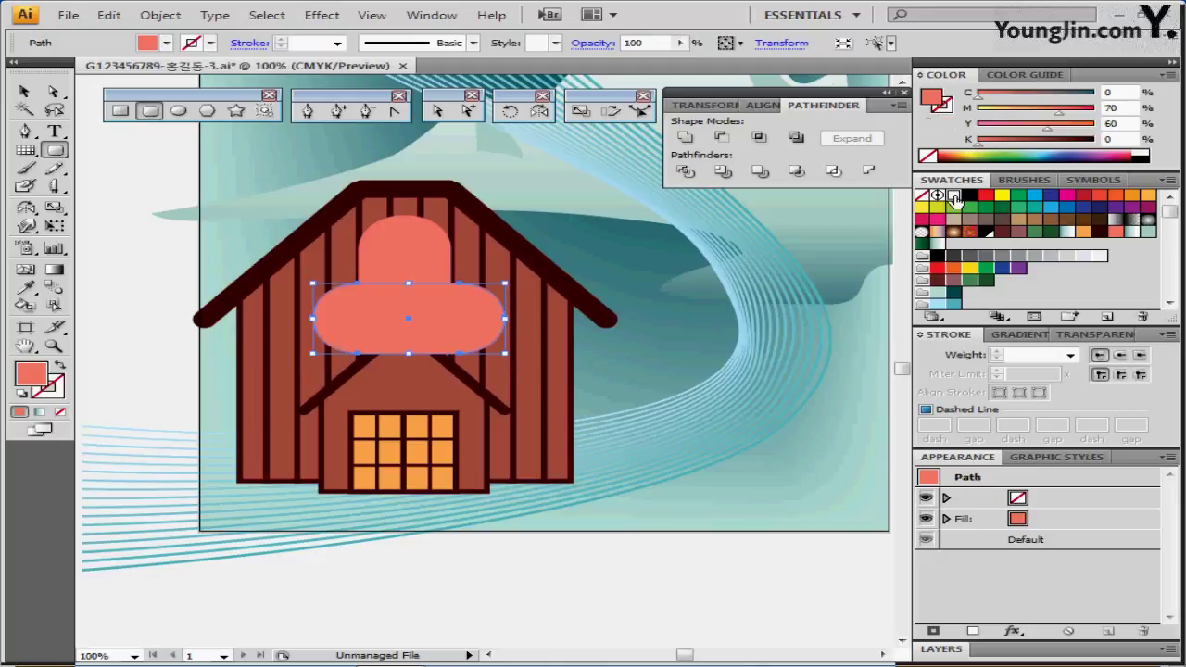
pyautogui.keyDown('ctrl'); pyautogui.keyDown('shift'); pyautogui.click(431, 251); pyautogui.keyUp('shift'); pyautogui.keyUp('ctrl')
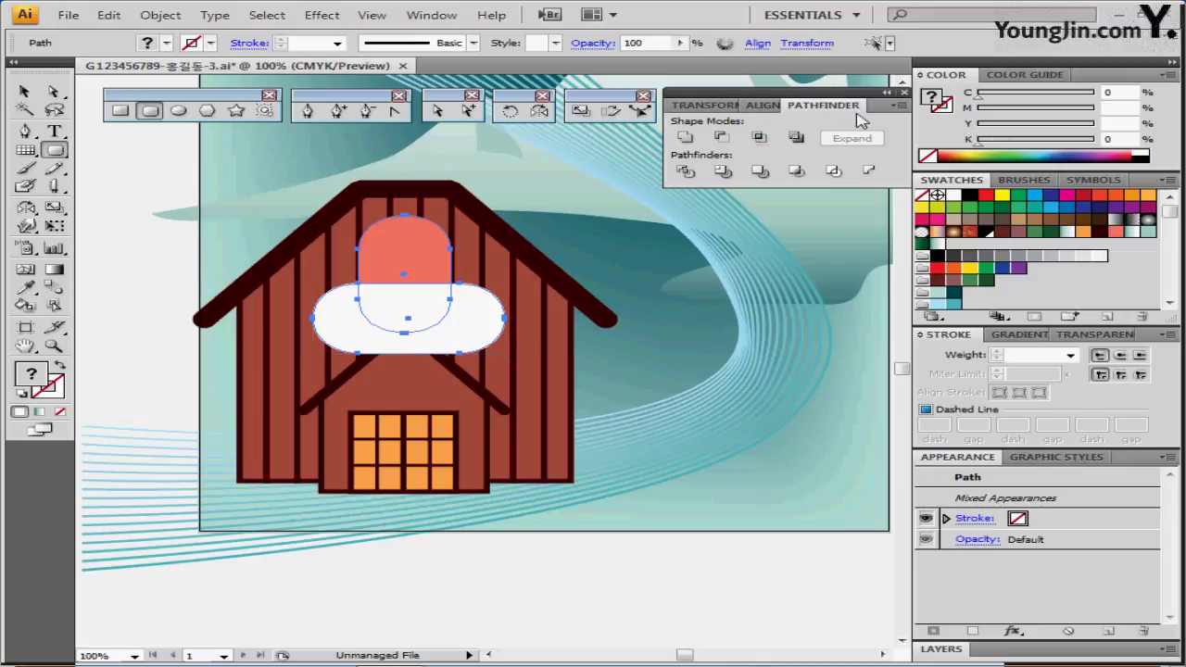
pyautogui.click(723, 138)
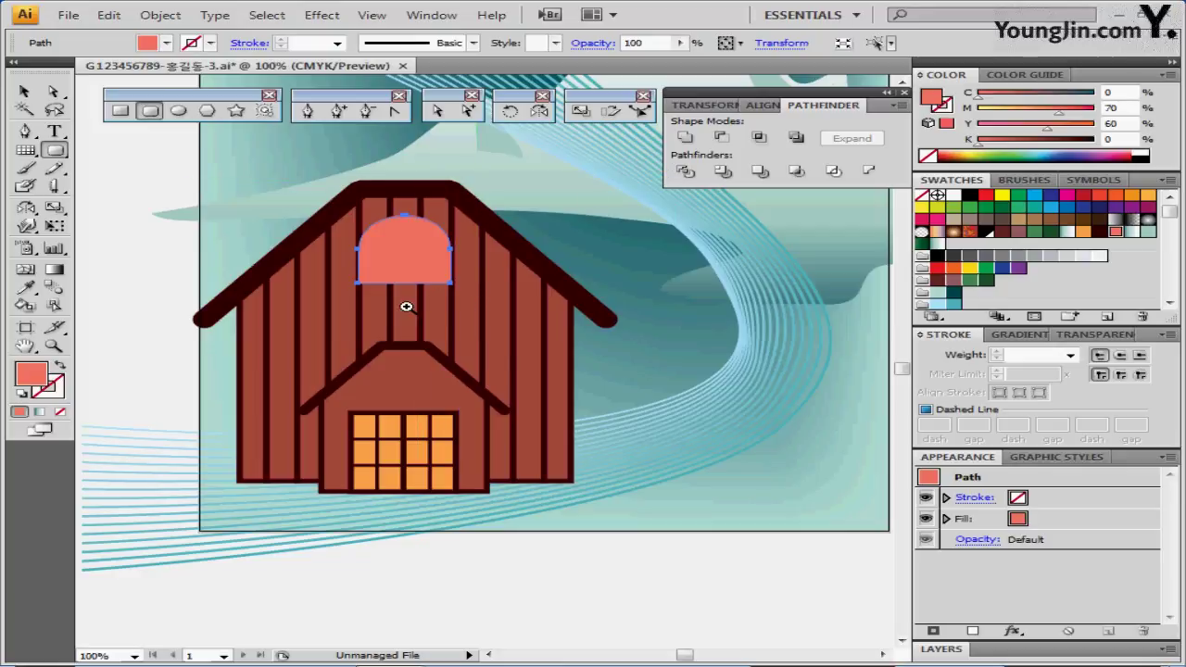
# Create an inner copy of the salmon arch with Offset Path at -2 mm, using miter joins and a miter limit of 4
pyautogui.hotkey('ctrl', '=')
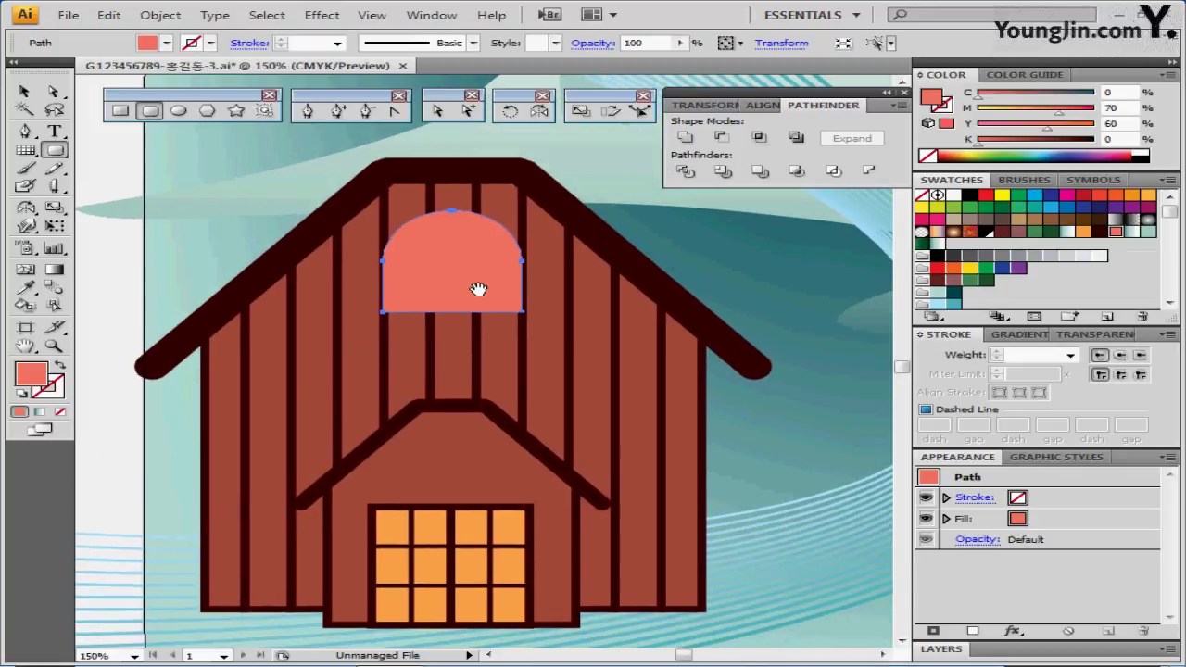
pyautogui.keyDown('ctrl'); pyautogui.click(488, 312); pyautogui.keyUp('ctrl')
pyautogui.keyDown('ctrl'); pyautogui.click(479, 315); pyautogui.keyUp('ctrl')
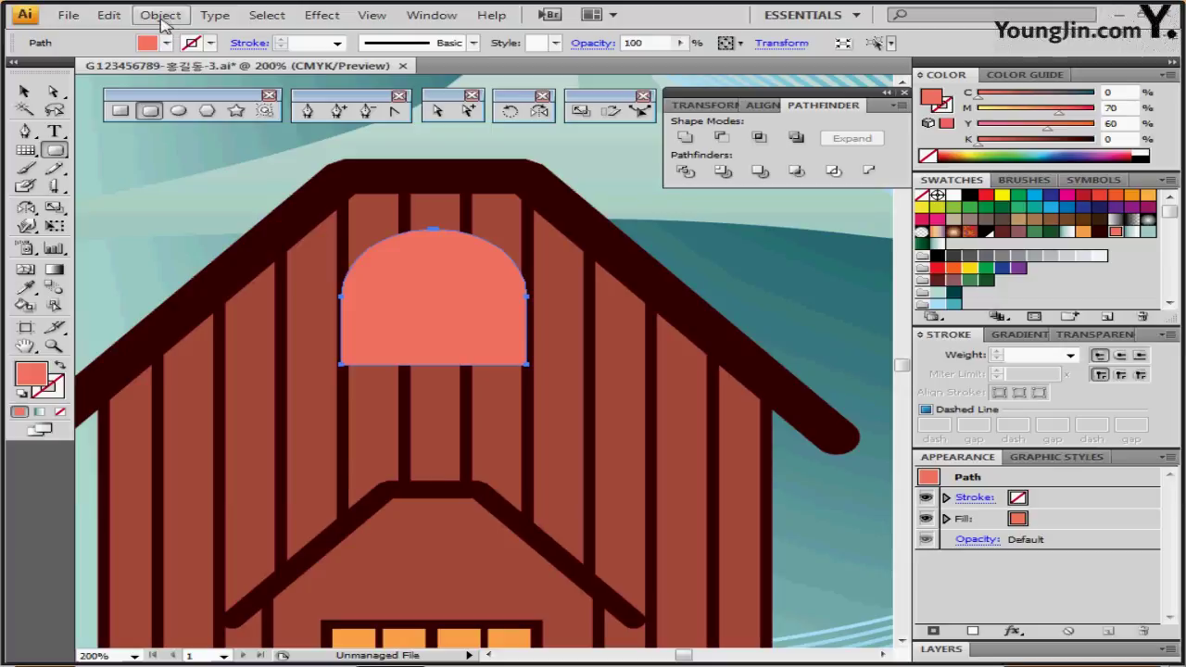
pyautogui.click(161, 15)
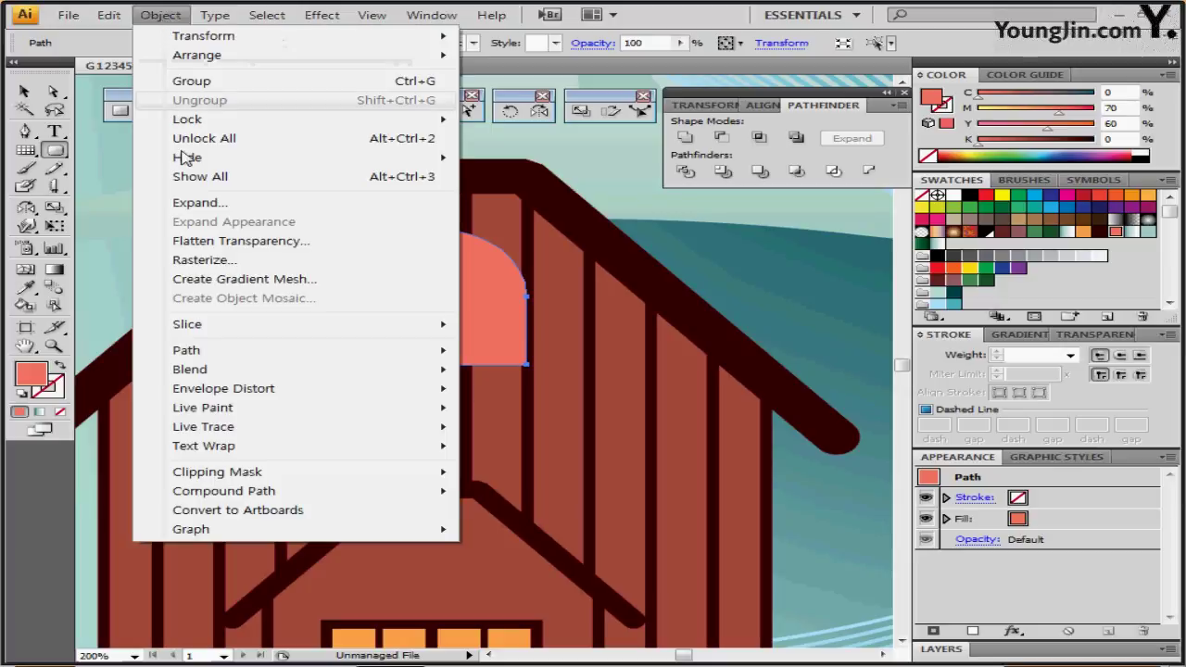
pyautogui.moveTo(227, 350)
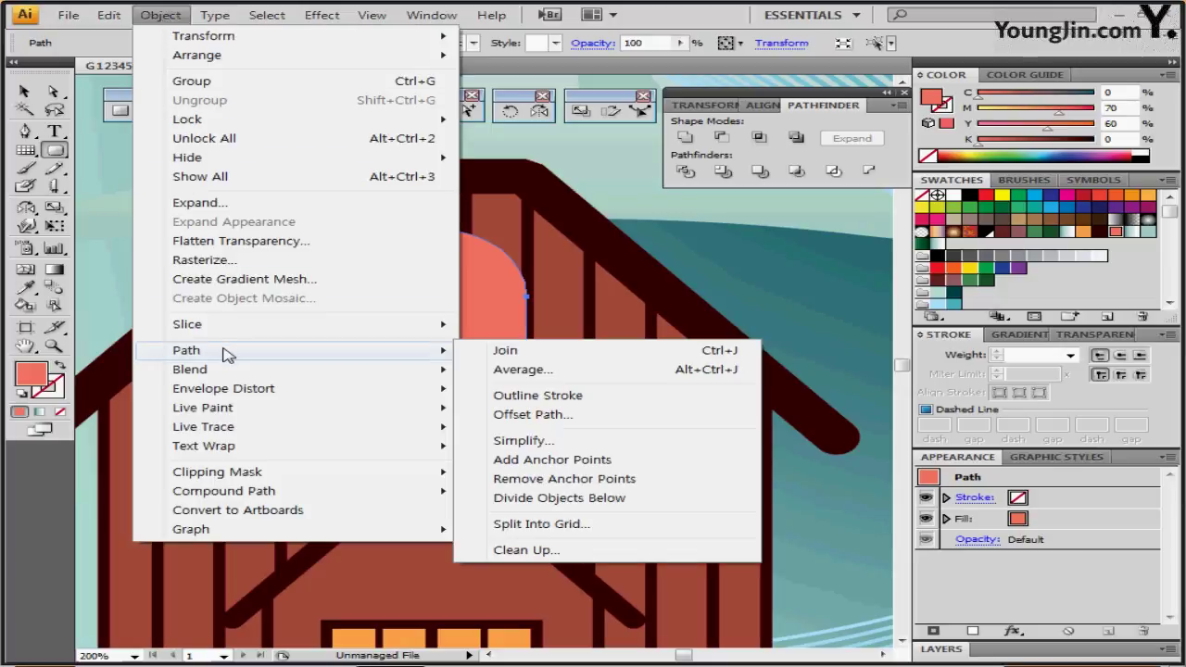
pyautogui.click(584, 416)
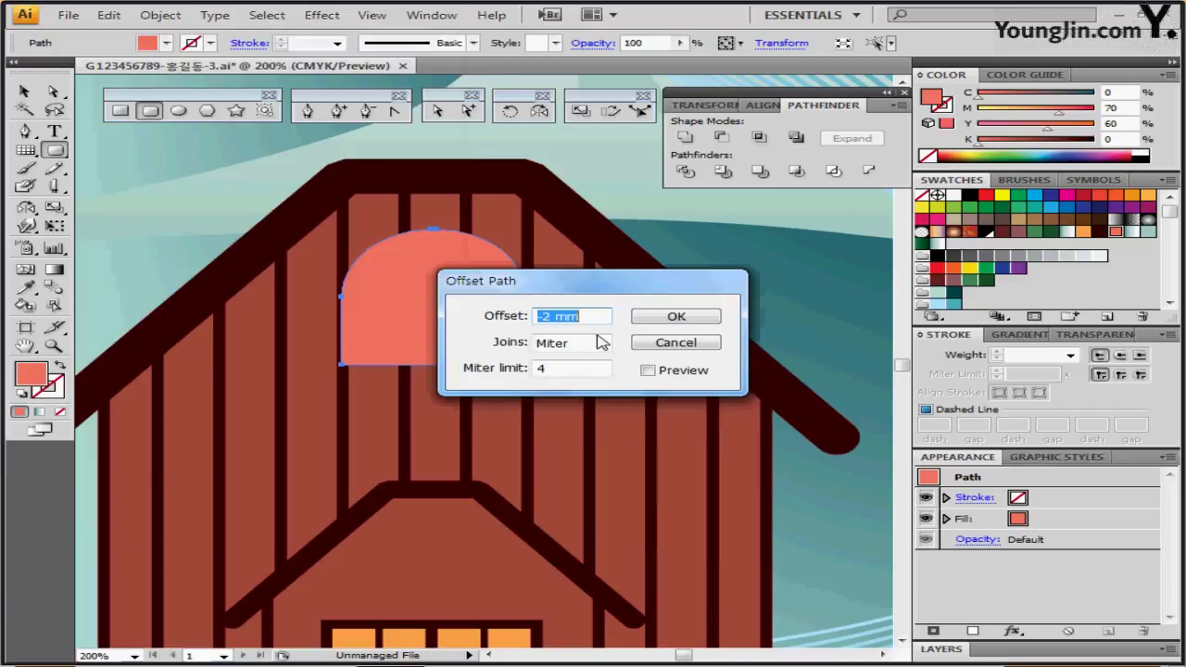
pyautogui.click(648, 370)
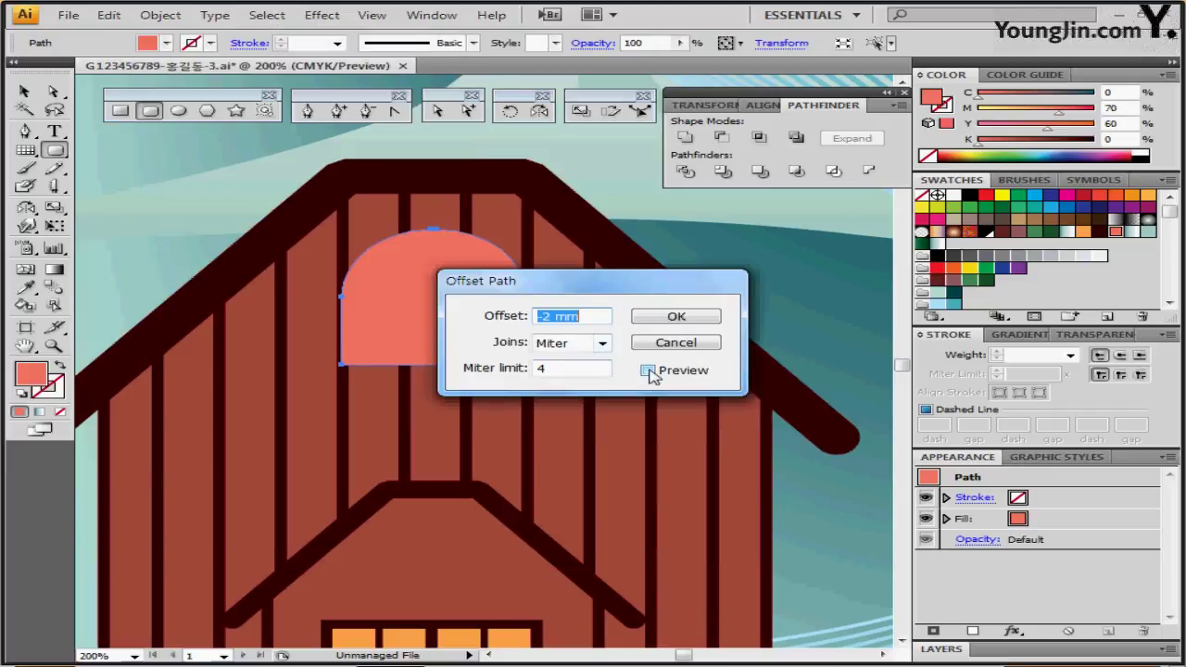
pyautogui.write('2 mm')
pyautogui.click(663, 322)
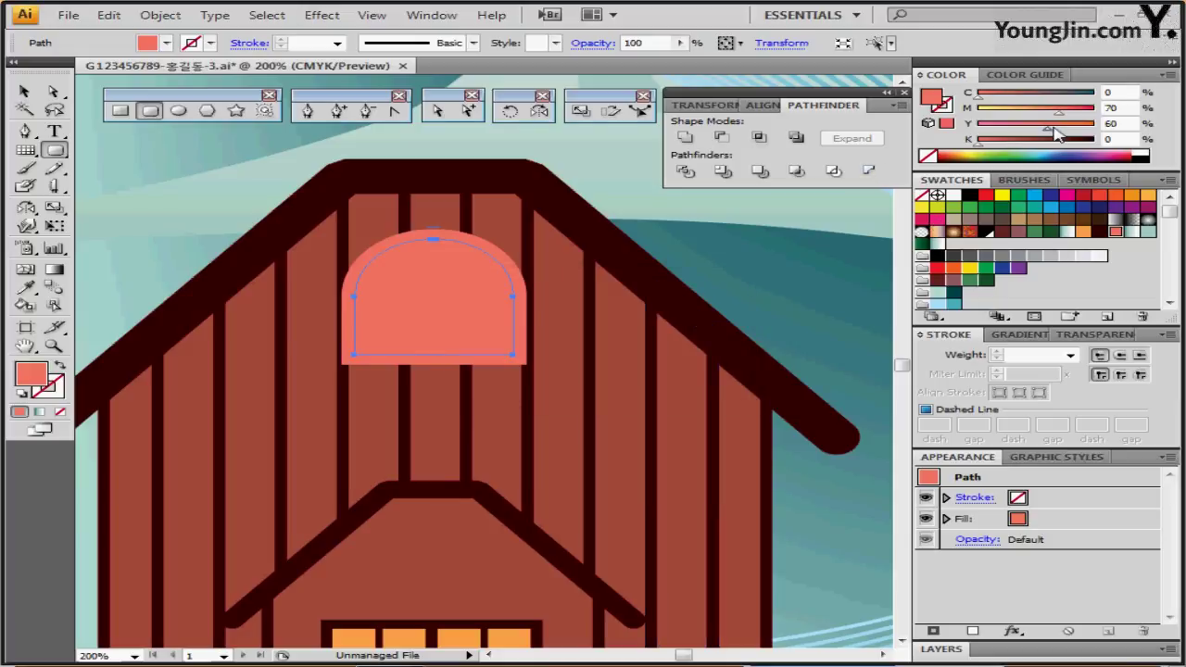
# Fill the inner arch with yellow, C=0 M=0 Y=70 K=0
pyautogui.moveTo(1046, 133); pyautogui.dragTo(964, 114)
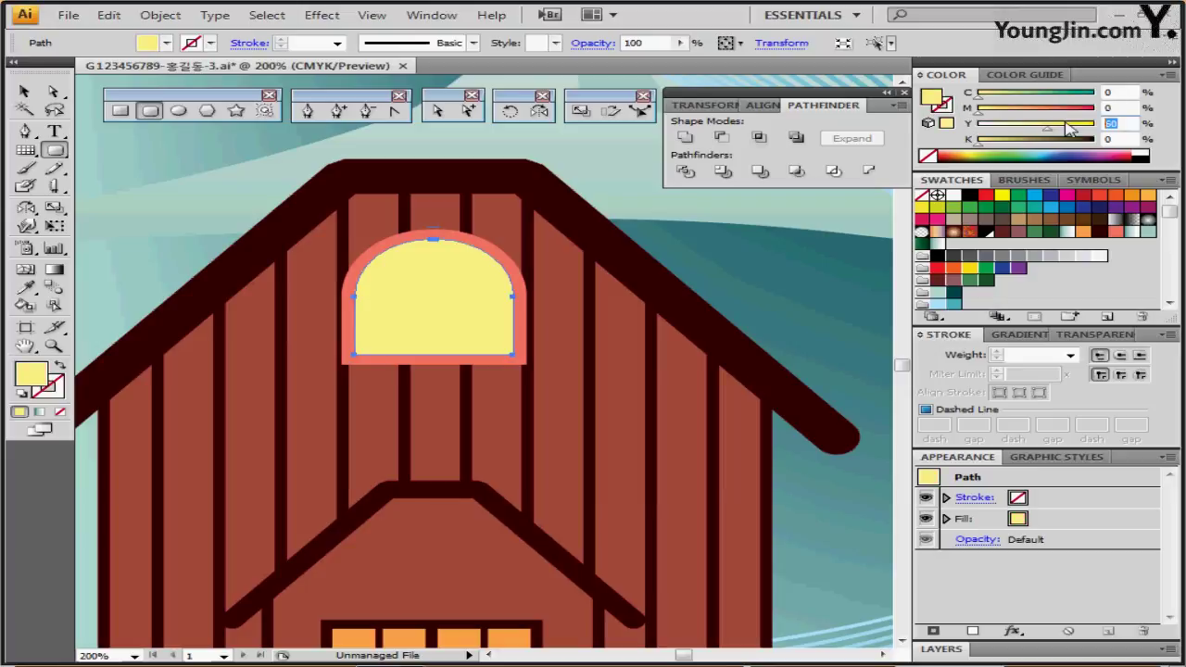
pyautogui.click(1063, 123)
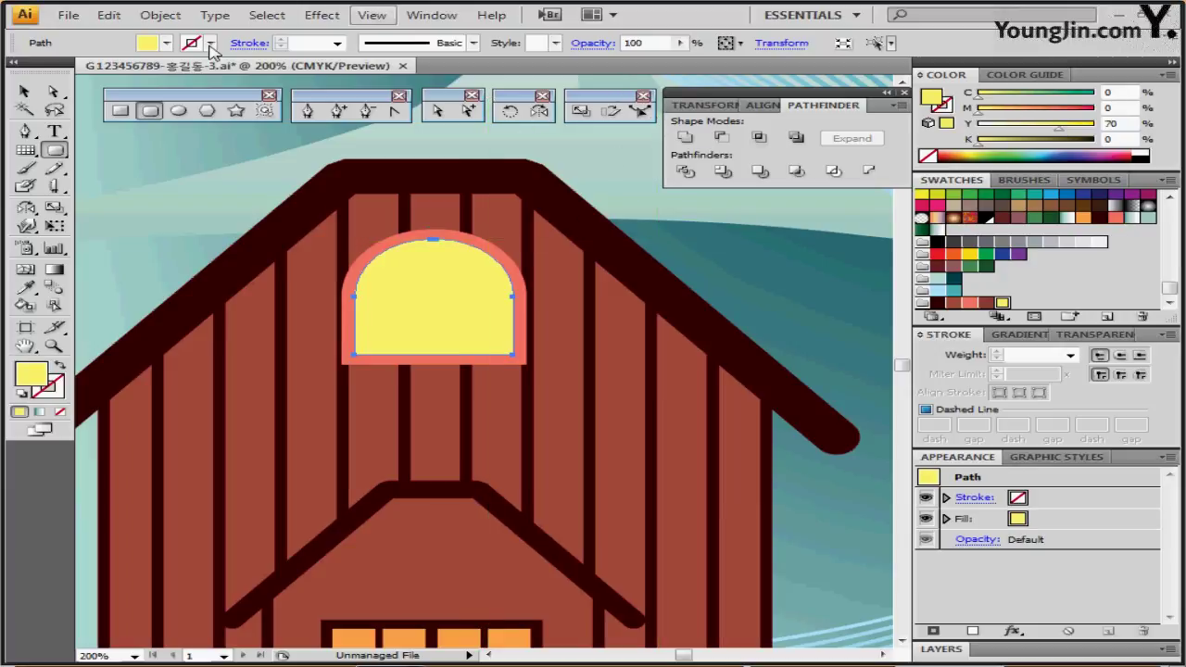
# Draw a white vertical bar with a black outline, about 2 mm by 33 mm, across the arched window and centre it horizontally with both arches
pyautogui.click(128, 112)
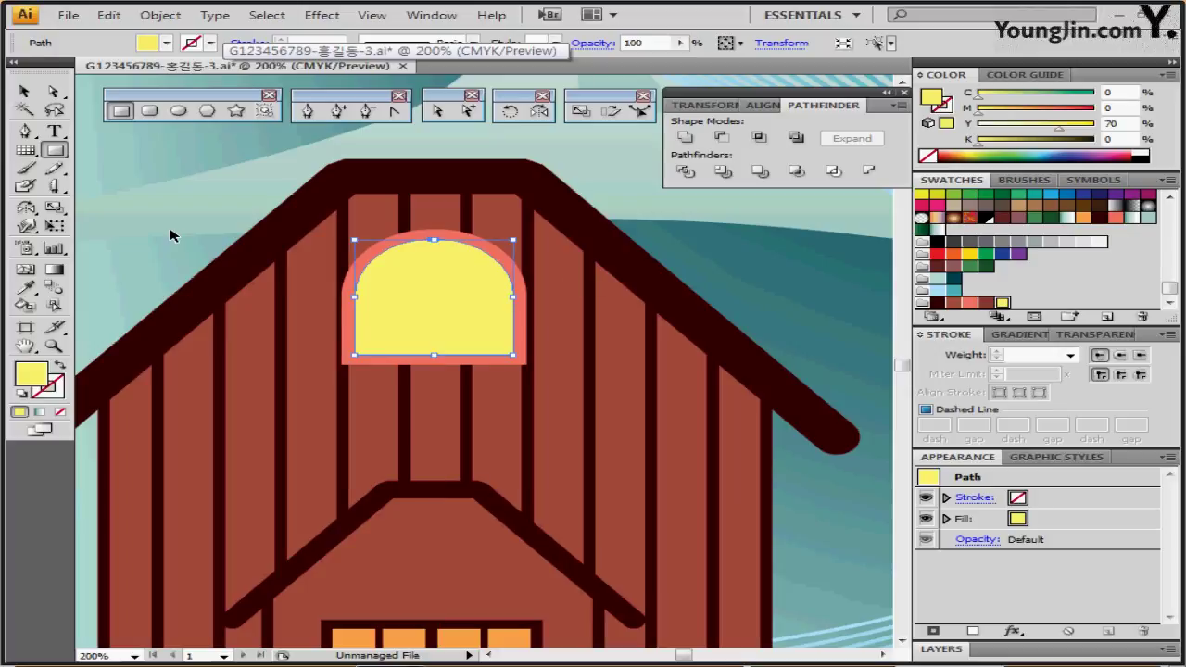
pyautogui.hotkey('ctrl', 'shift', 'a')
pyautogui.click(22, 395)
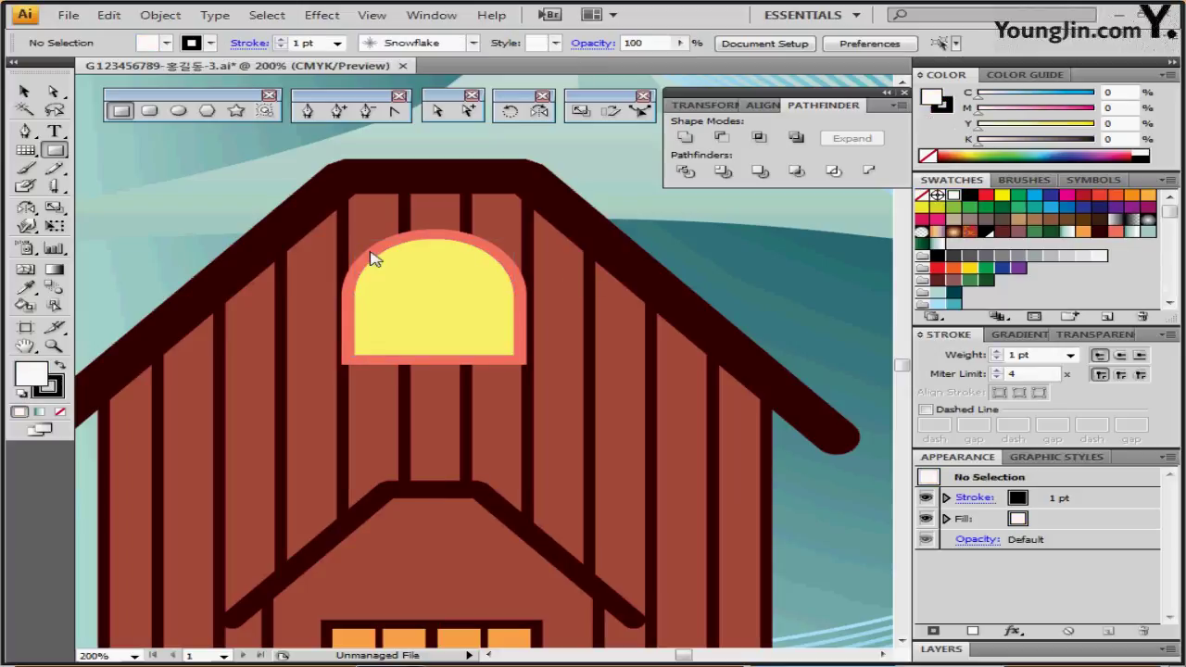
pyautogui.moveTo(431, 222)
pyautogui.mouseDown()
pyautogui.moveTo(443, 401)
pyautogui.moveTo(432, 379)
pyautogui.moveTo(444, 381)
pyautogui.mouseUp()
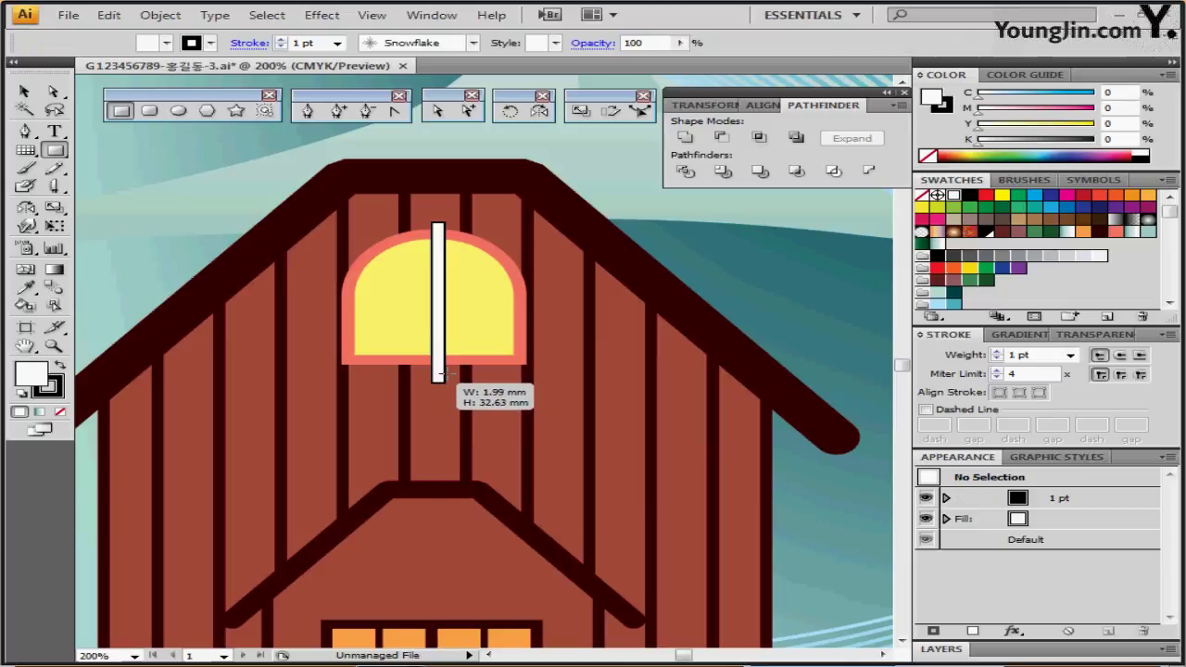
pyautogui.keyDown('ctrl'); pyautogui.keyDown('shift'); pyautogui.click(385, 328); pyautogui.keyUp('shift'); pyautogui.keyUp('ctrl')
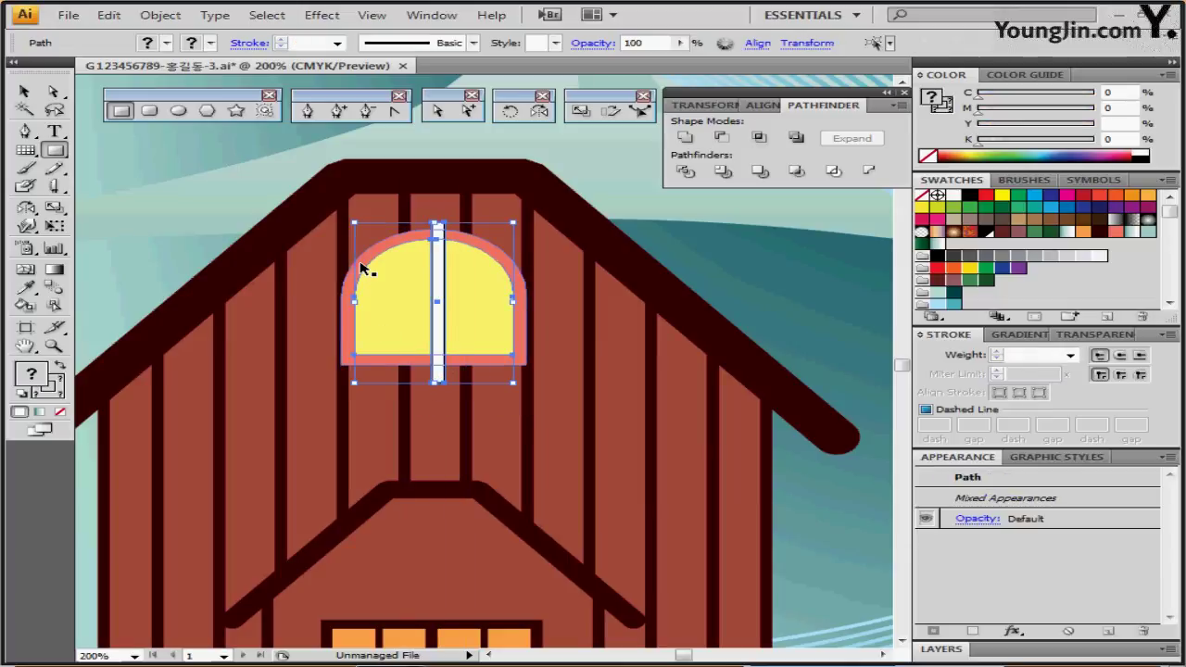
pyautogui.click(758, 112)
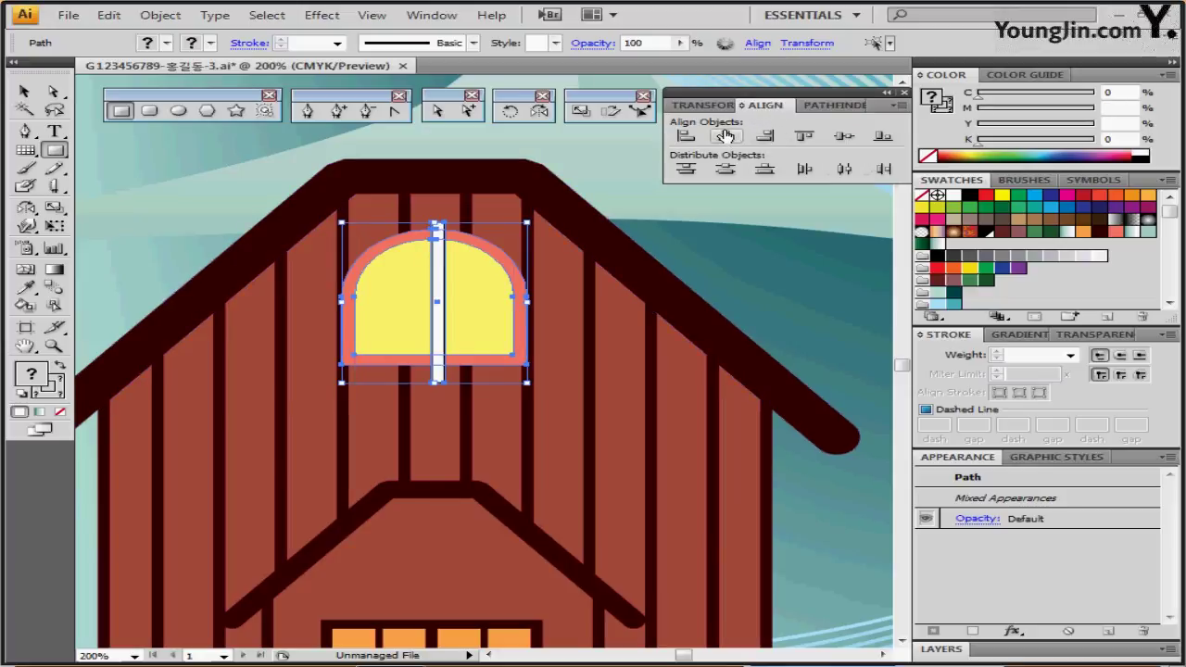
pyautogui.click(725, 136)
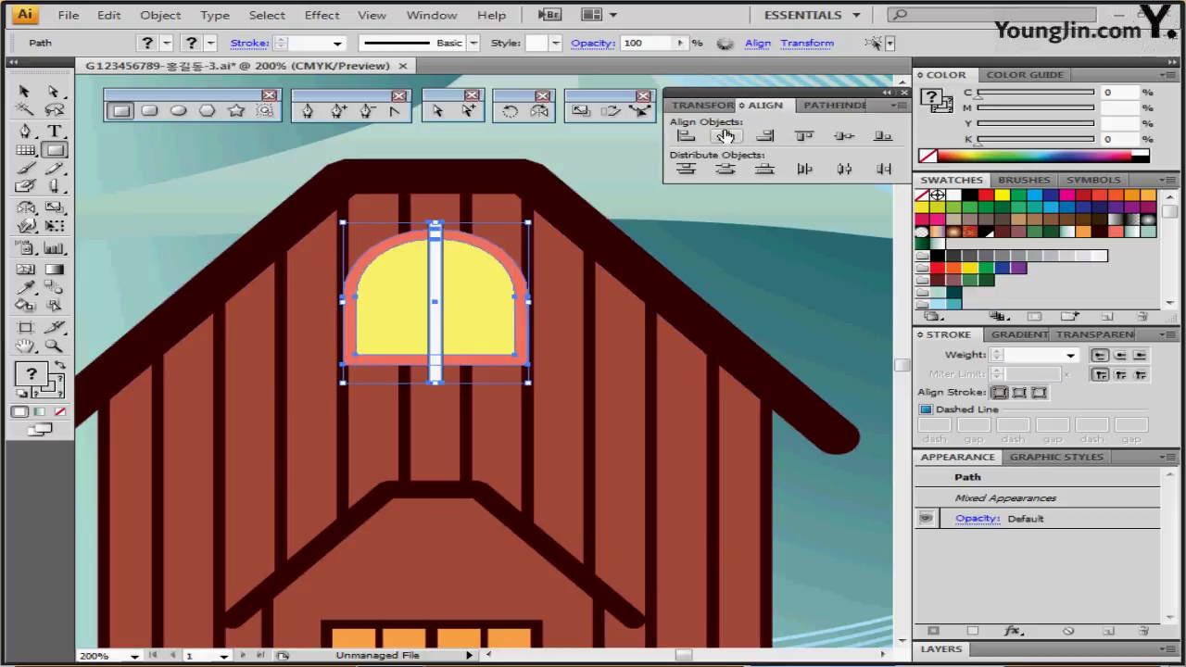
pyautogui.click(195, 152)
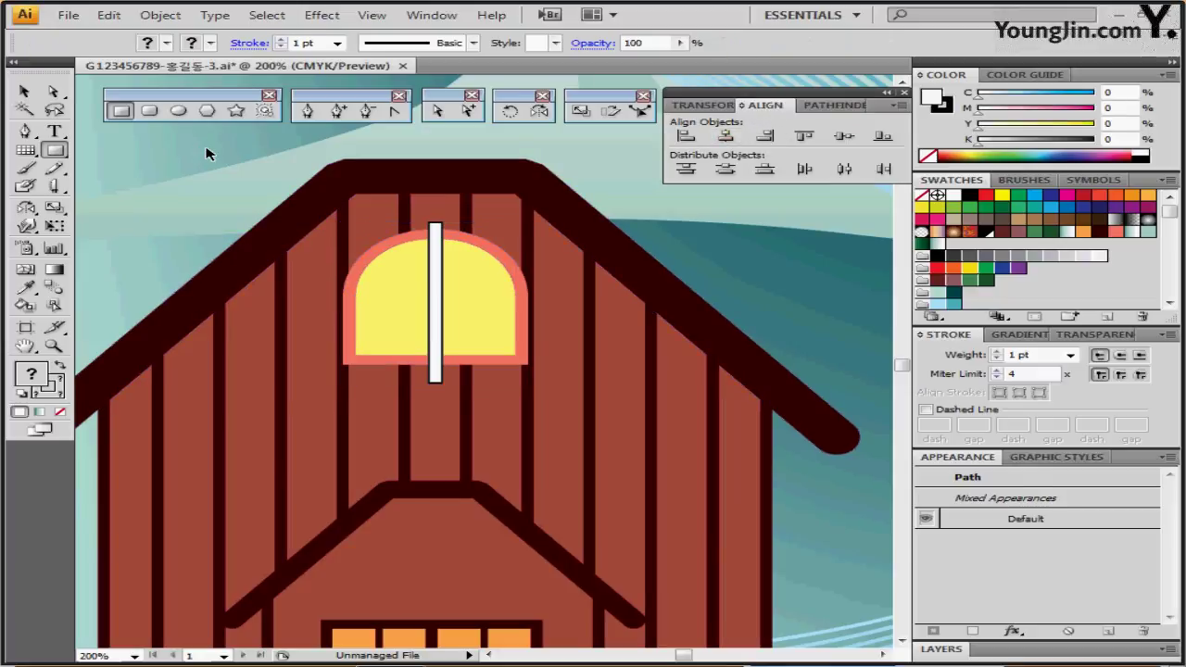
# Create a horizontal copy of the bar by rotating it 90°, then raise it to the base of the arch's curve
pyautogui.click(438, 278)
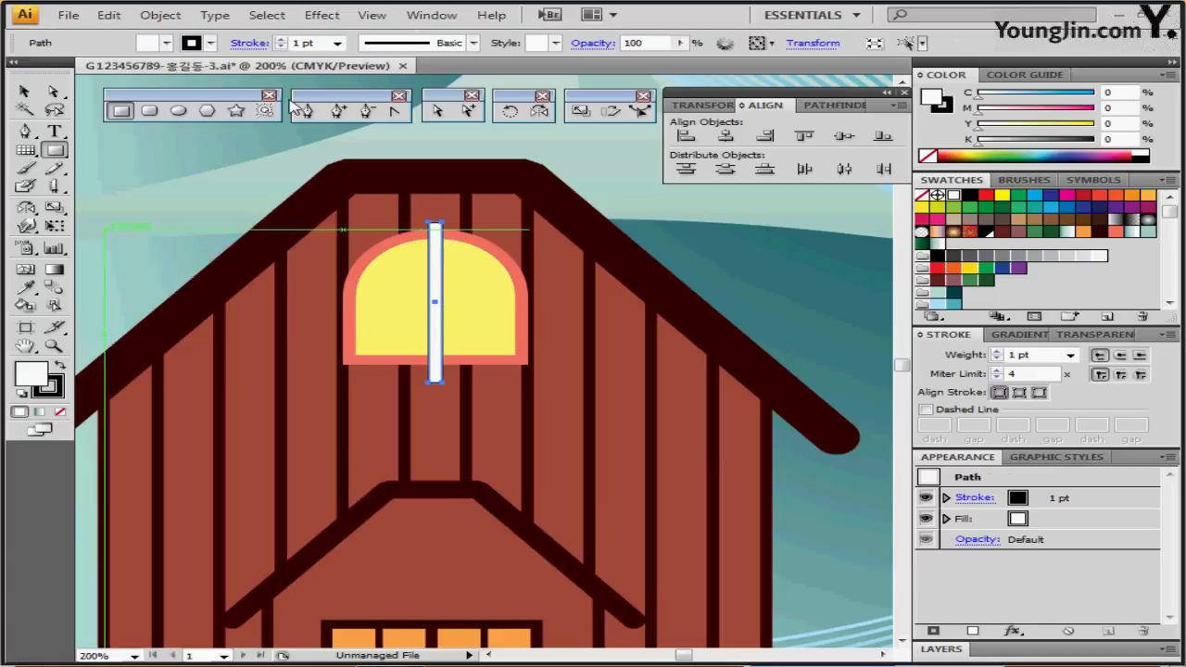
pyautogui.click(521, 111)
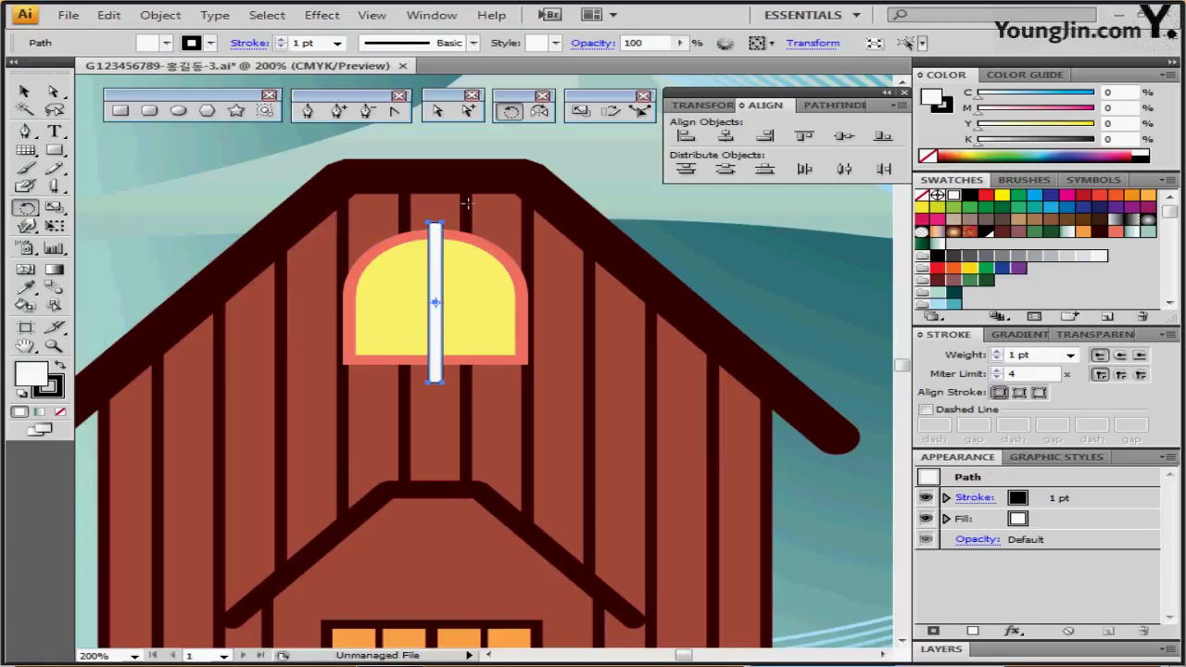
pyautogui.moveTo(461, 199); pyautogui.dragTo(266, 276)
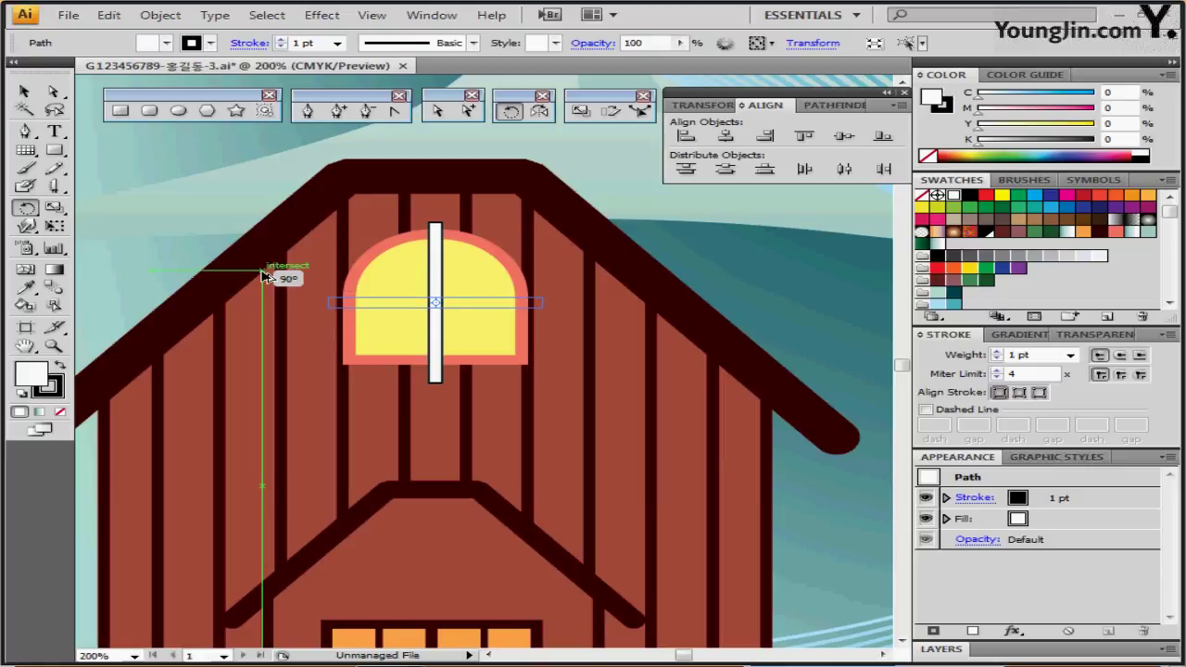
pyautogui.moveTo(264, 276); pyautogui.dragTo(265, 275)
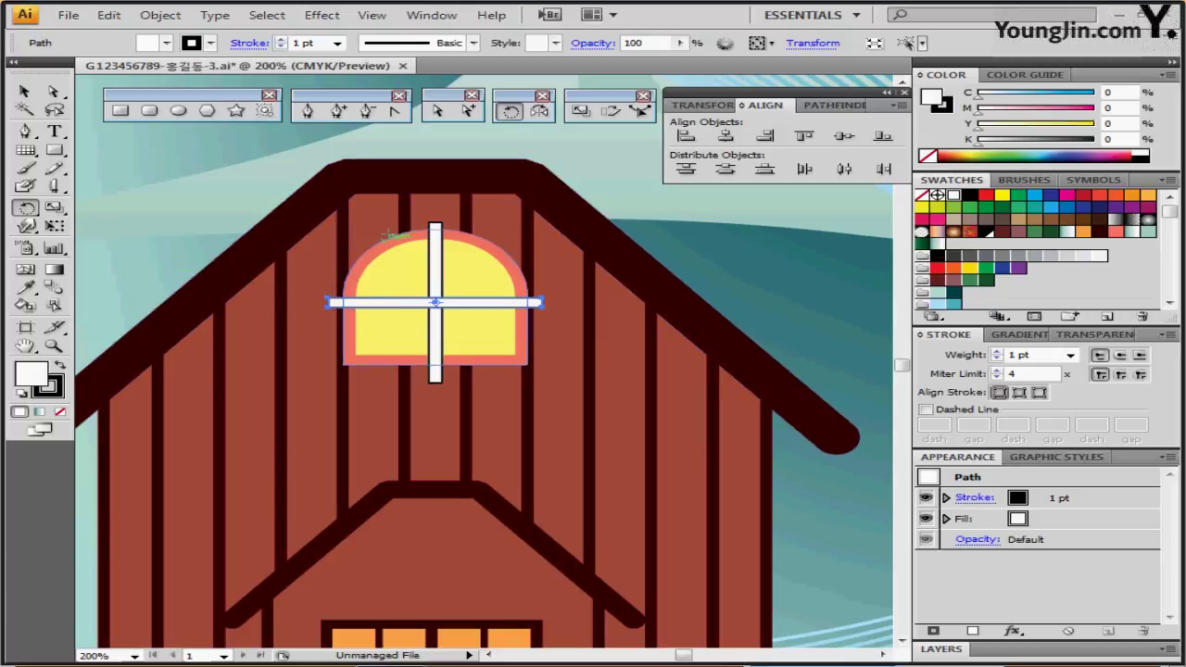
pyautogui.press('Up')
pyautogui.press('Up')
pyautogui.press('Up')
pyautogui.press('Up')
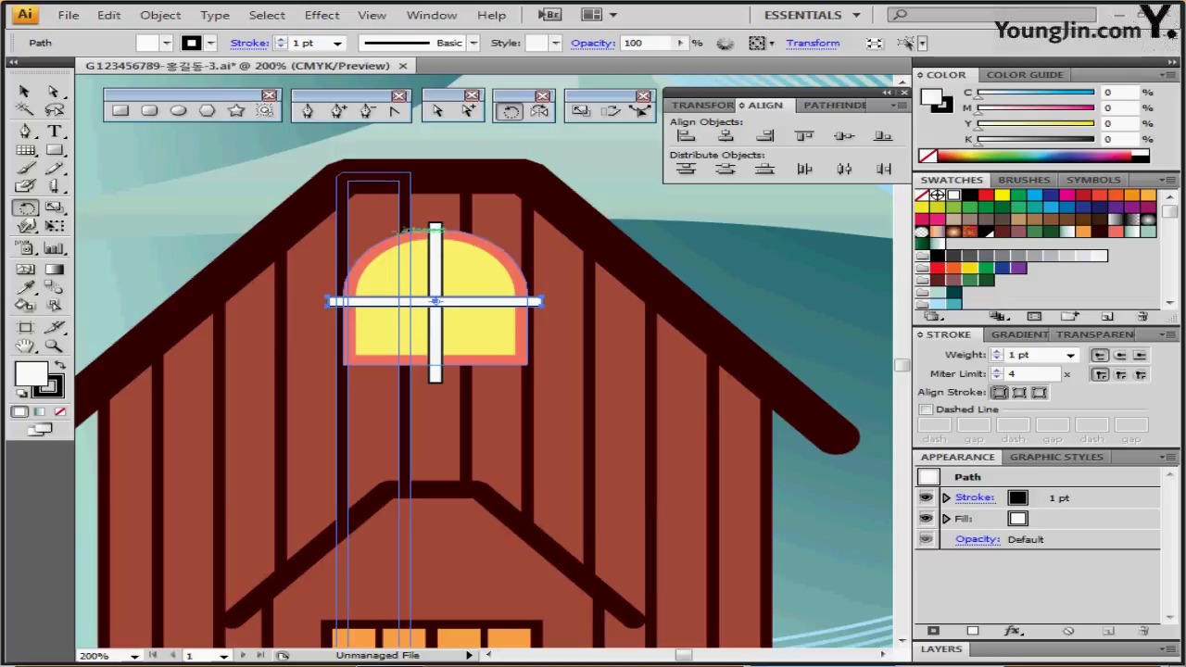
pyautogui.press('Up')
pyautogui.press('Up')
pyautogui.press('Up')
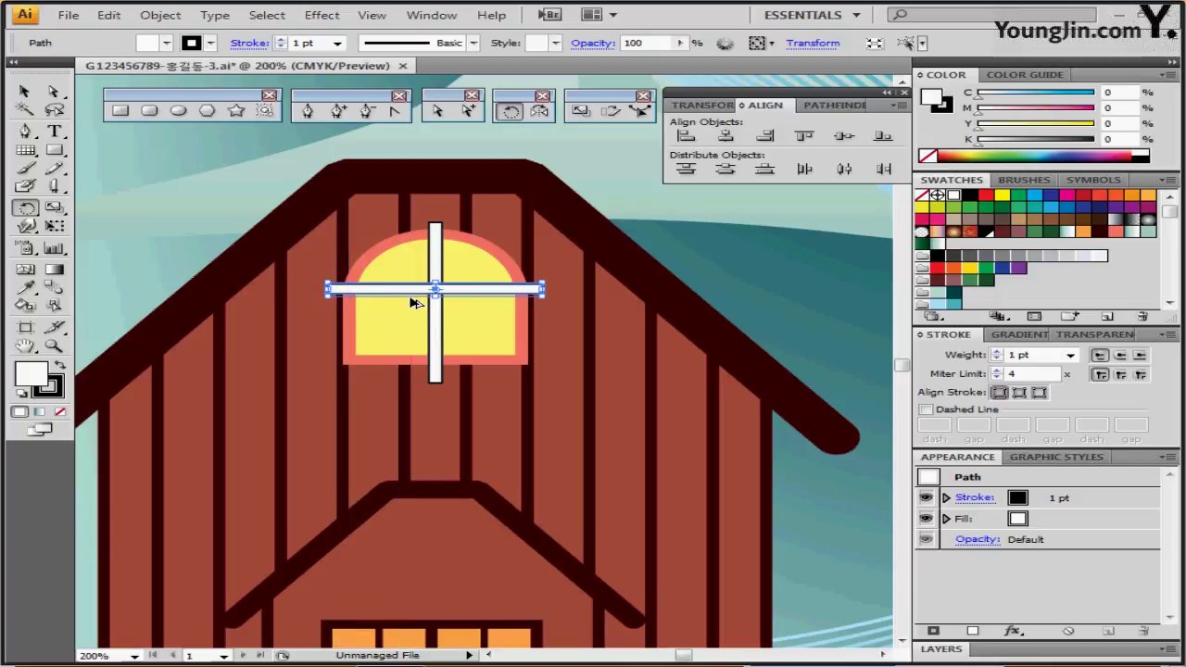
# Duplicate the horizontal bar about 7 mm lower and subtract all three bars from the yellow arch to form six window panes
pyautogui.moveTo(414, 303); pyautogui.dragTo(414, 328)
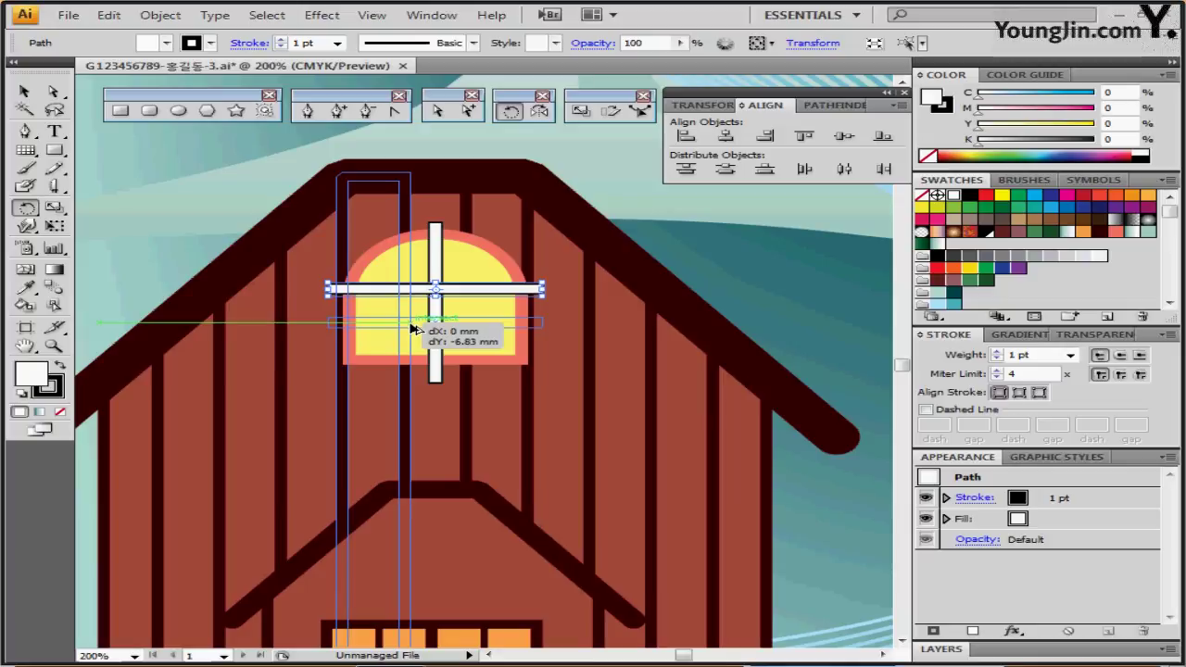
pyautogui.moveTo(411, 324); pyautogui.dragTo(411, 324)
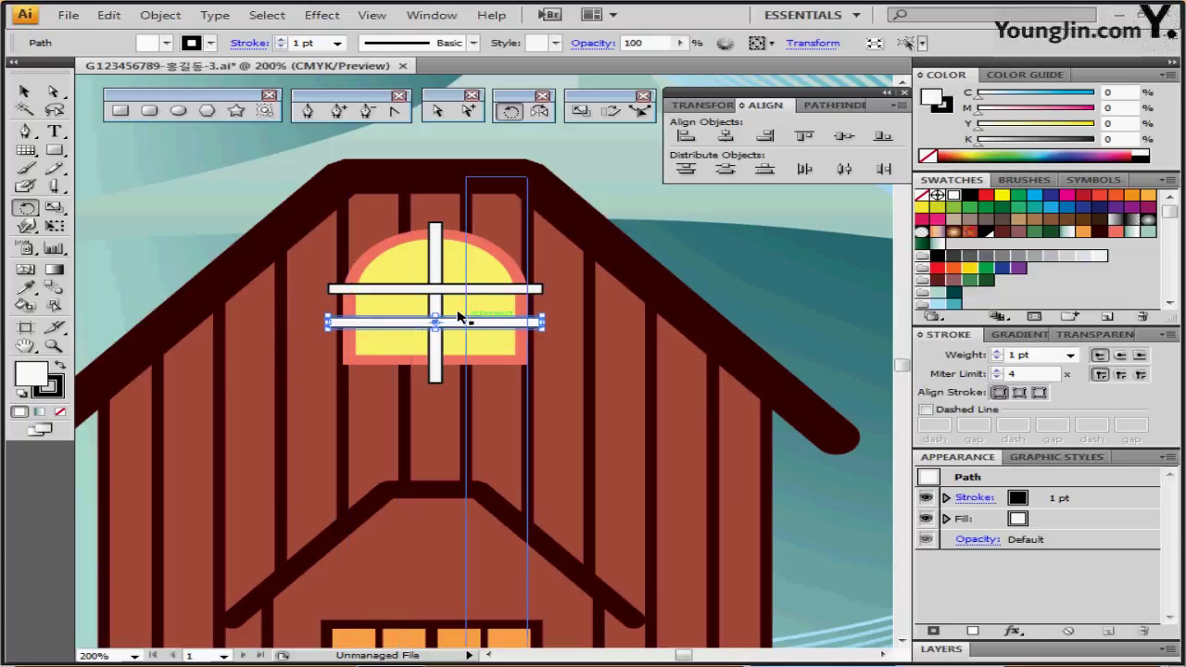
pyautogui.keyDown('shift'); pyautogui.click(437, 271); pyautogui.keyUp('shift')
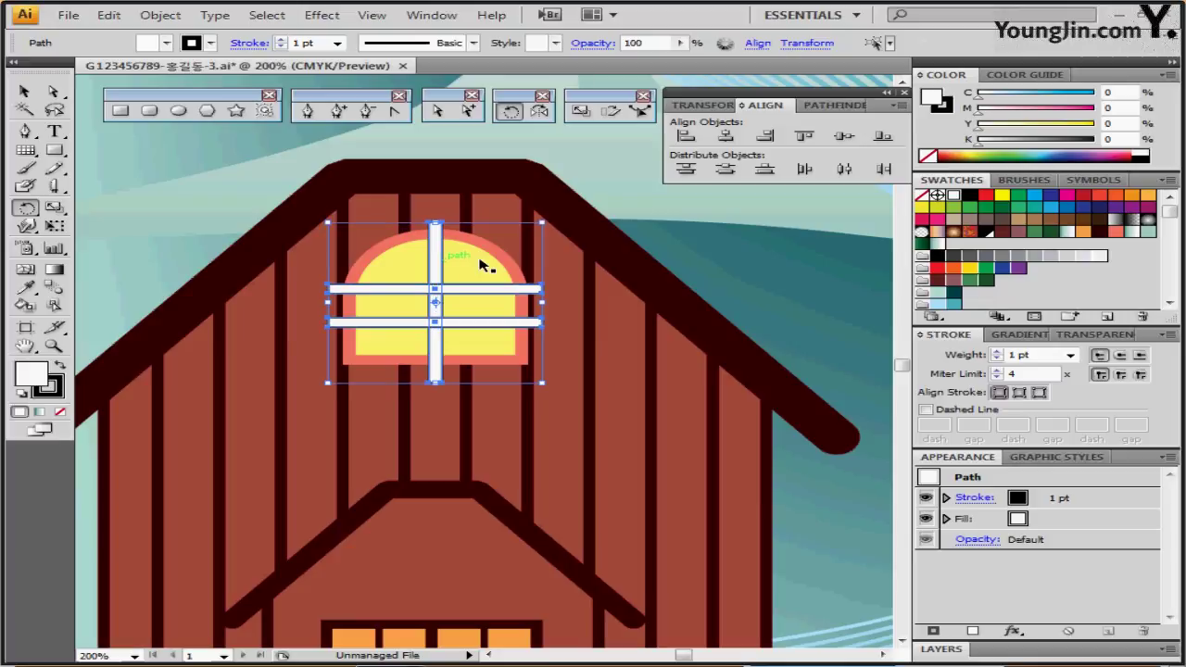
pyautogui.keyDown('shift'); pyautogui.click(483, 269); pyautogui.keyUp('shift')
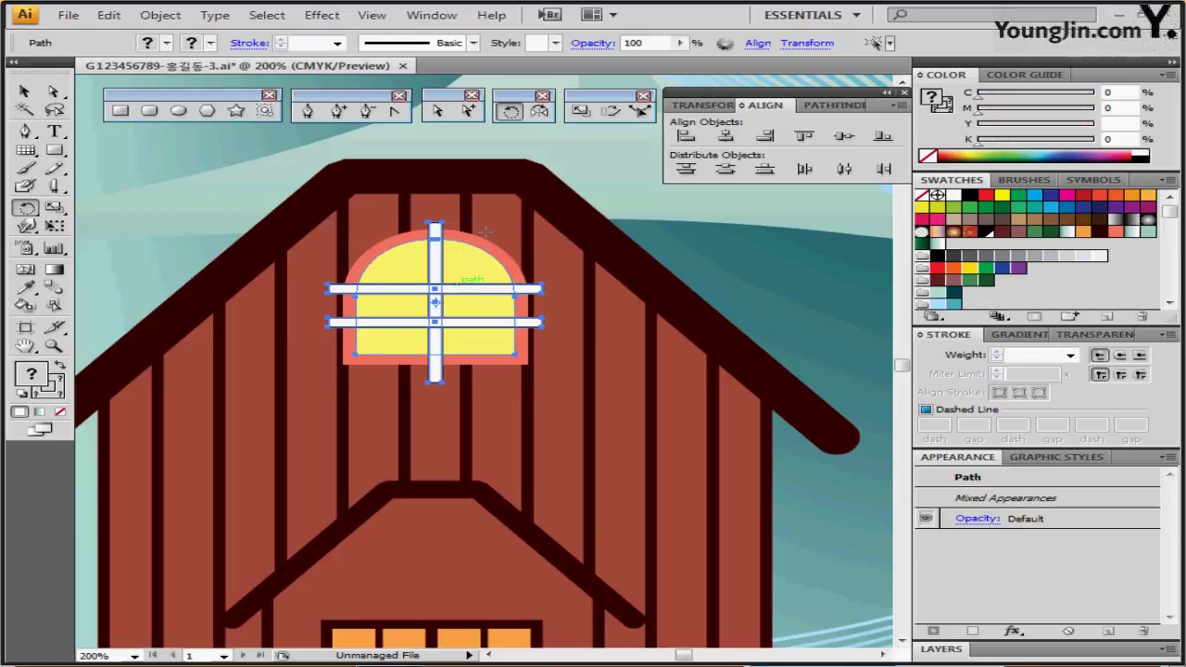
pyautogui.click(831, 106)
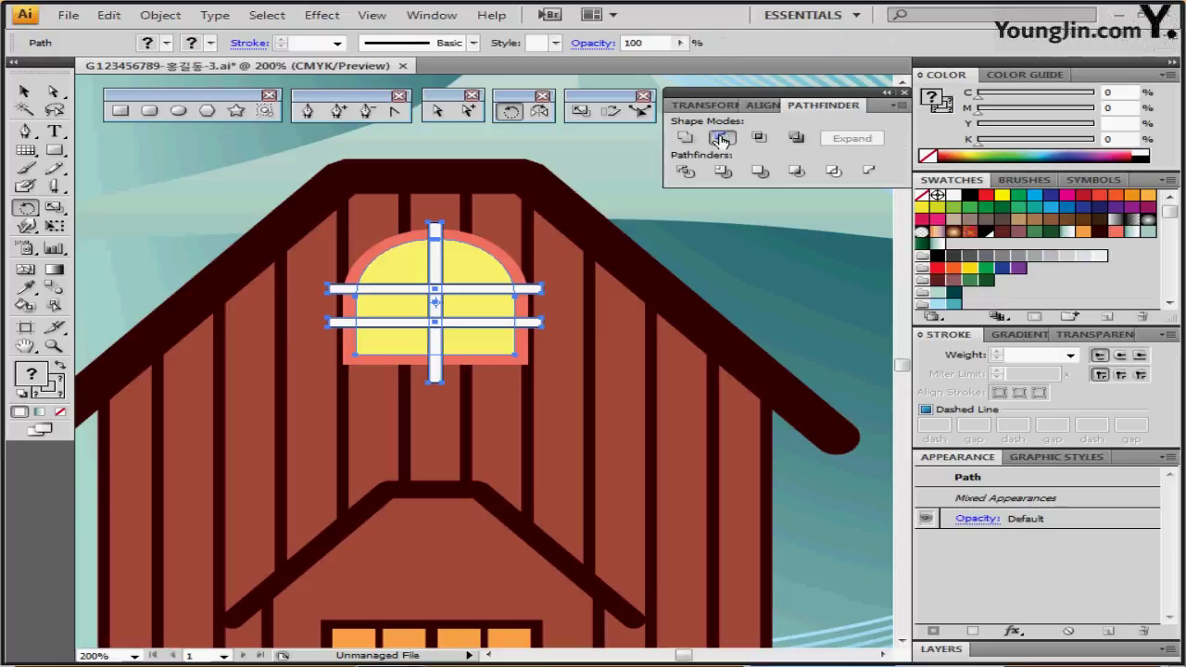
pyautogui.click(721, 138)
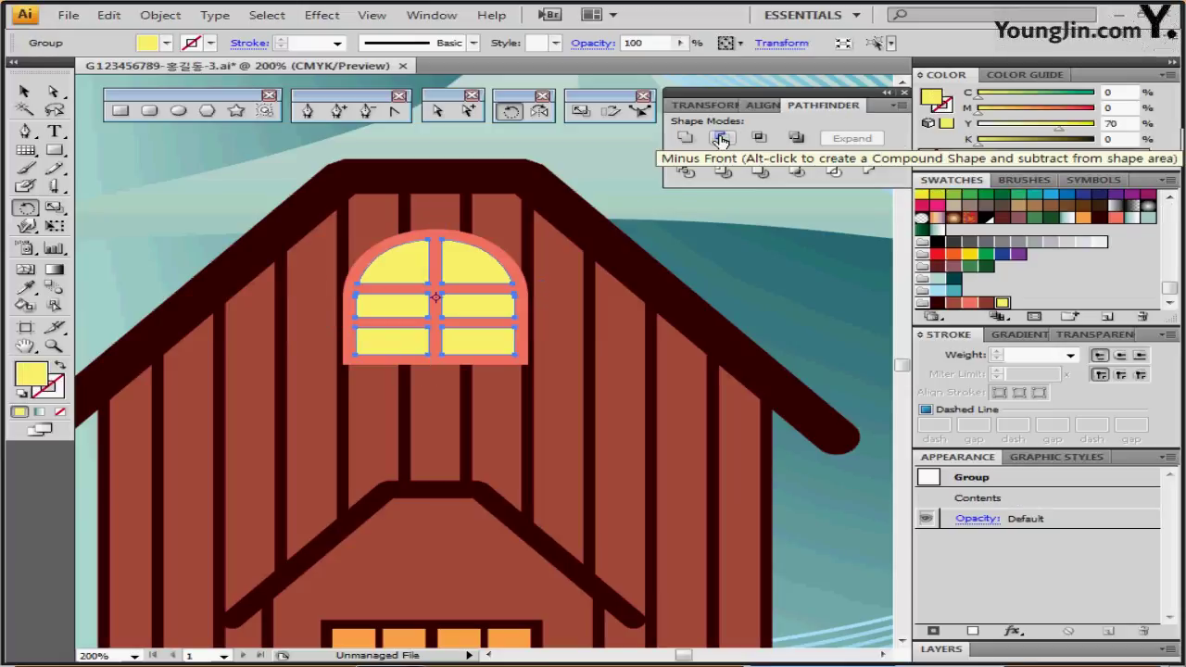
# Draw a tall, narrow rounded rectangle as a chimney shaft over the roof's left slope, extending above the roof
pyautogui.hotkey('ctrl', '-')
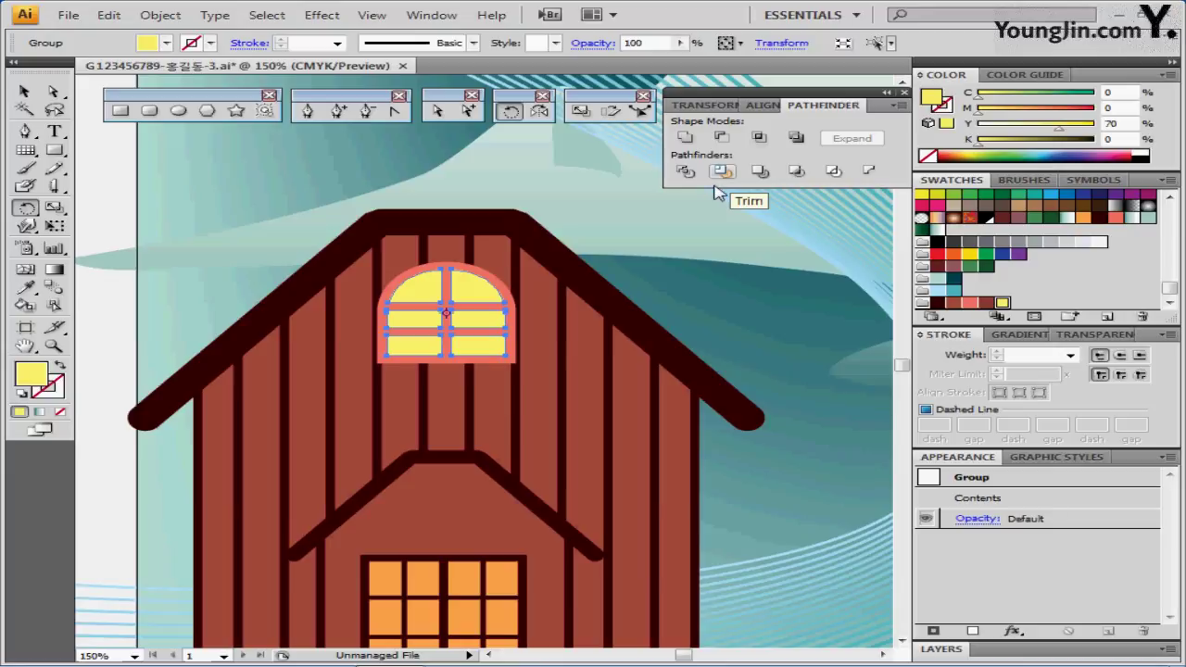
pyautogui.moveTo(511, 190); pyautogui.dragTo(553, 257)
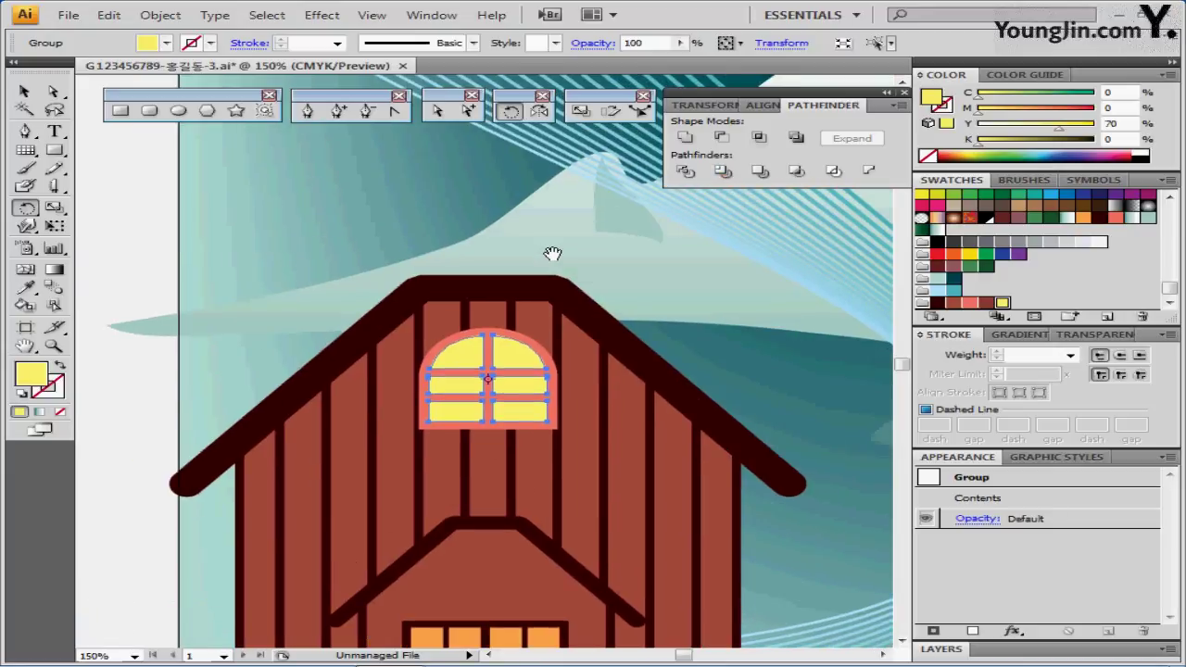
pyautogui.click(121, 112)
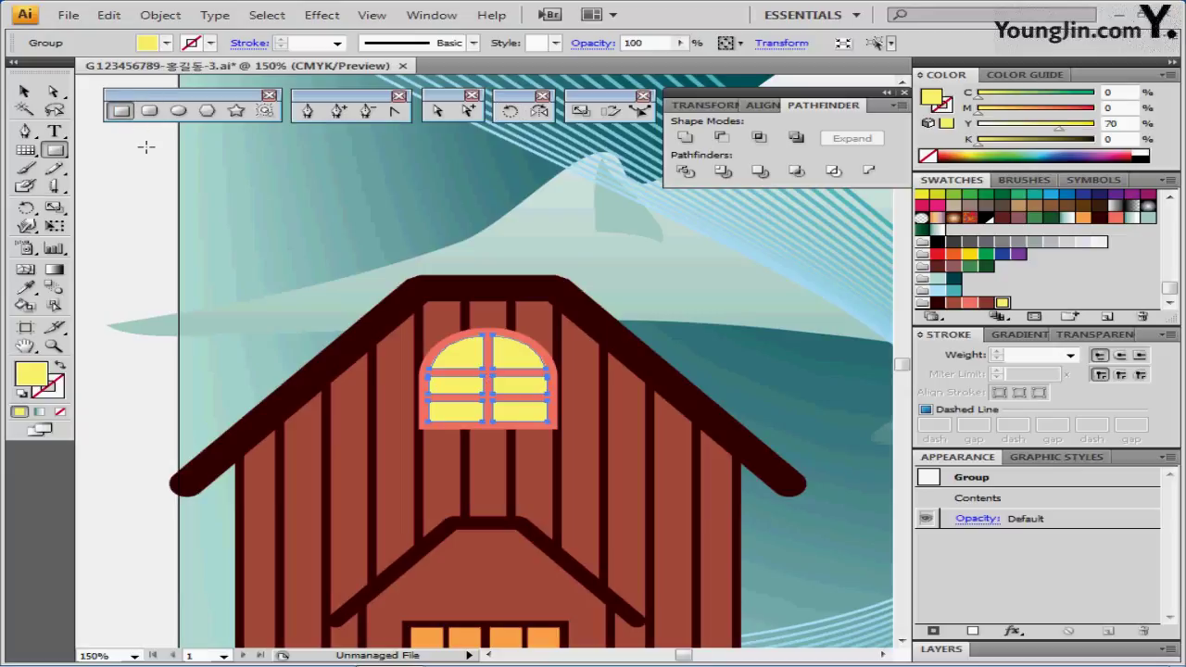
pyautogui.click(149, 111)
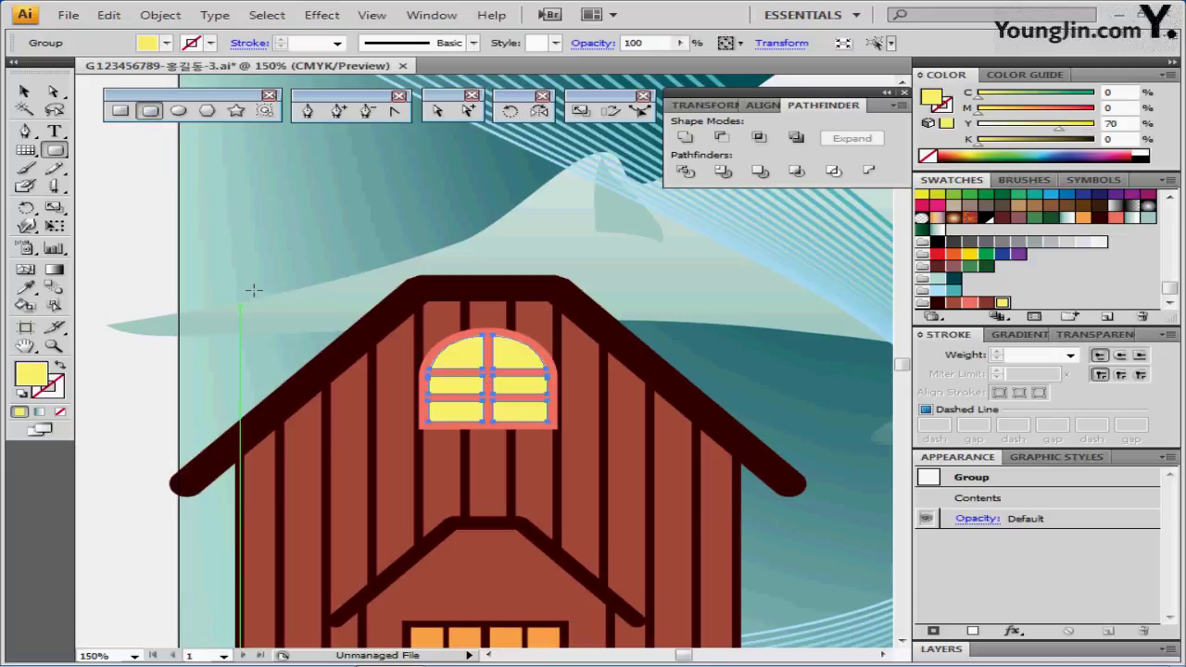
pyautogui.moveTo(238, 256); pyautogui.dragTo(338, 523)
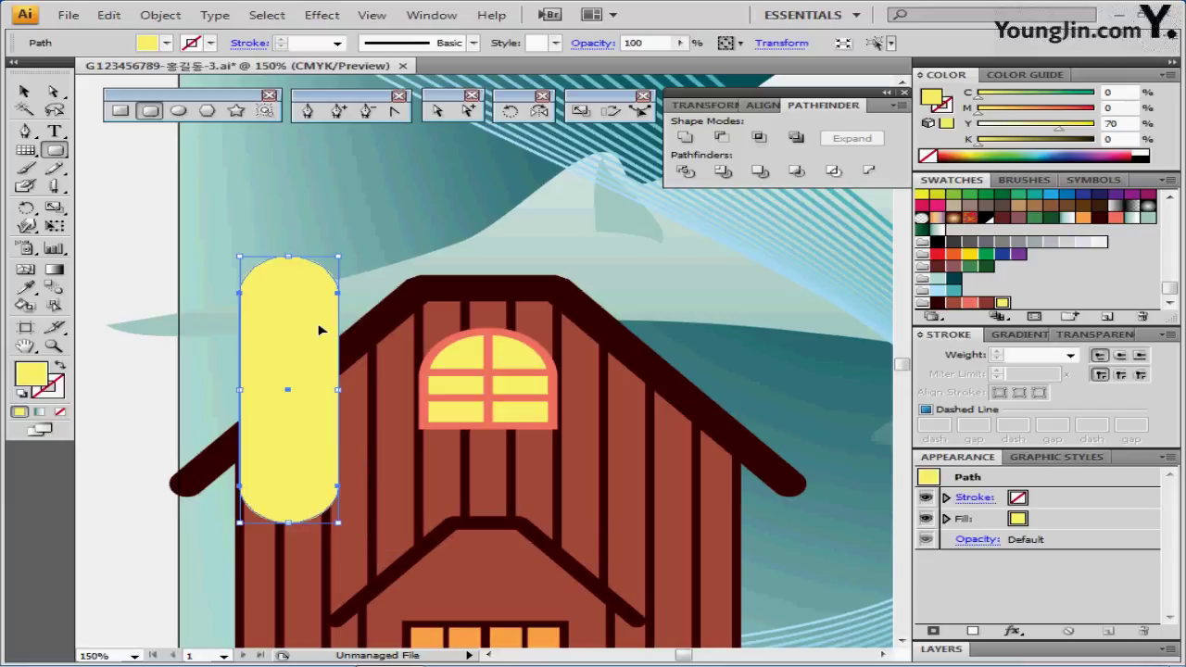
pyautogui.moveTo(309, 321)
pyautogui.mouseDown()
pyautogui.moveTo(323, 328)
pyautogui.moveTo(306, 332)
pyautogui.moveTo(307, 314)
pyautogui.mouseUp()
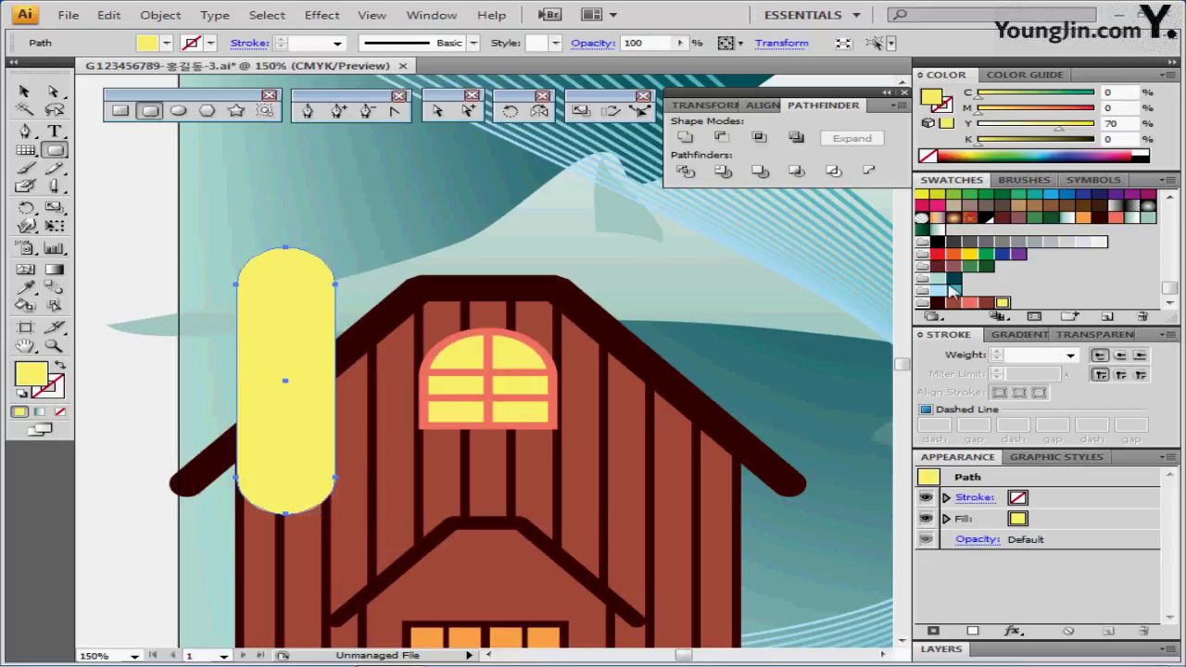
# Fill the chimney shaft with brown, C=0 M=70 Y=60 K=50, and shift it slightly to the right
pyautogui.click(985, 304)
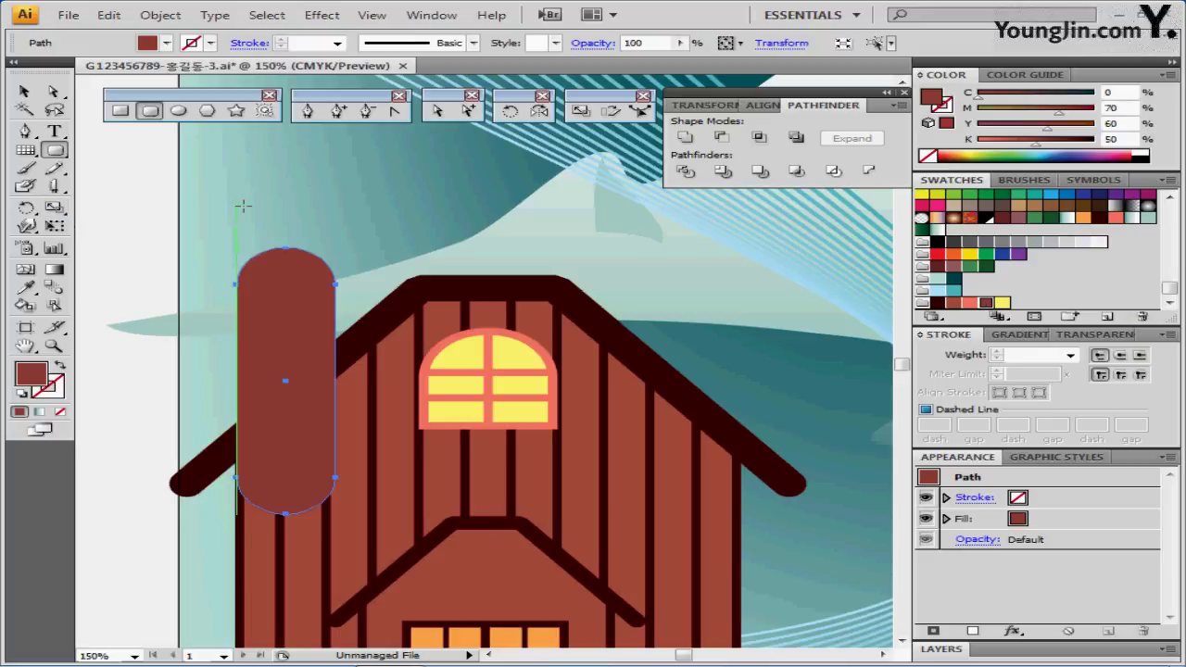
pyautogui.press('ctrl')
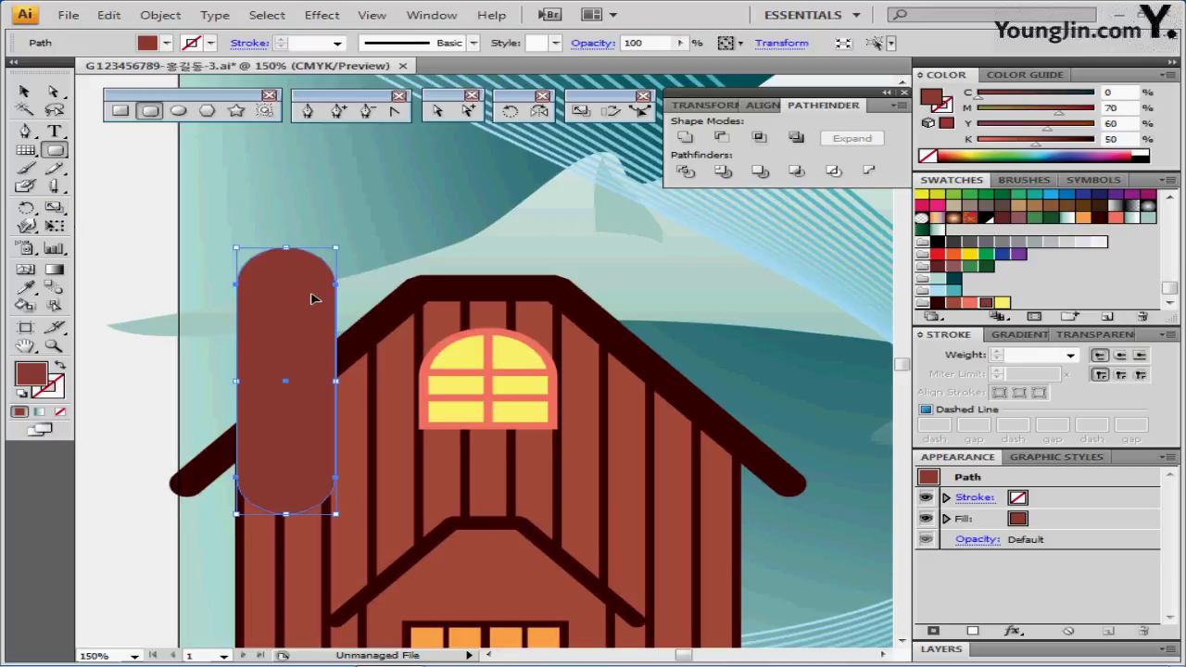
pyautogui.moveTo(307, 312); pyautogui.dragTo(314, 312)
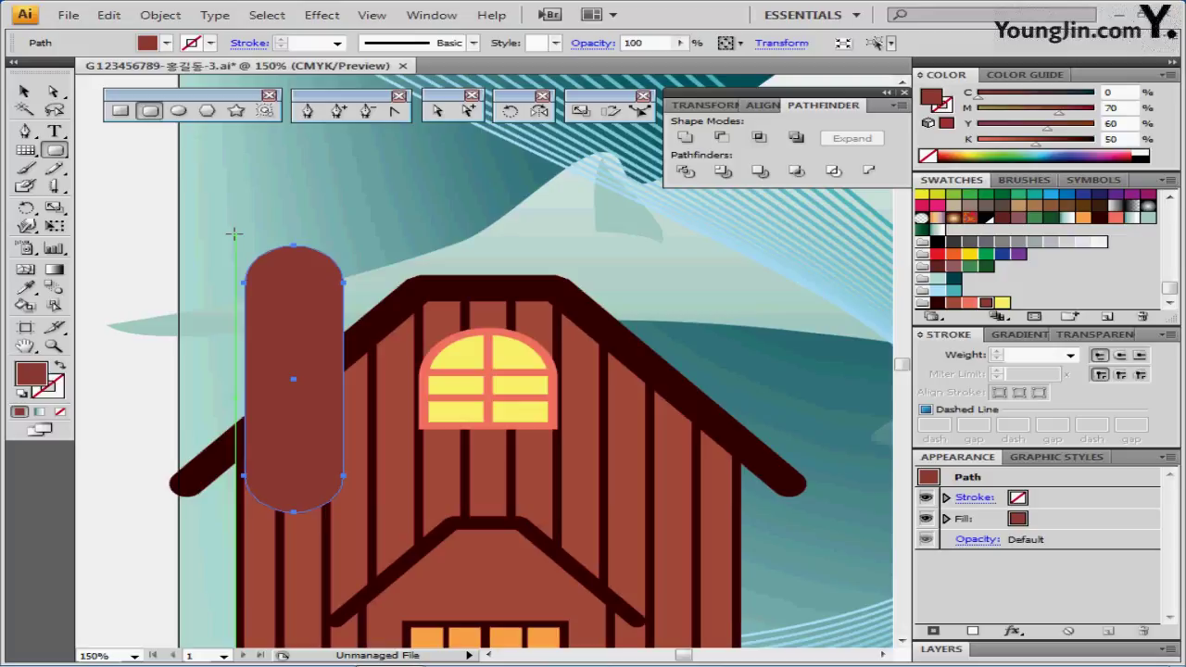
# Draw a rounded rectangle cap about 26 mm by 12 mm over the chimney's top and fill it with C=0 M=100 Y=40 K=90
pyautogui.moveTo(233, 234); pyautogui.dragTo(359, 277)
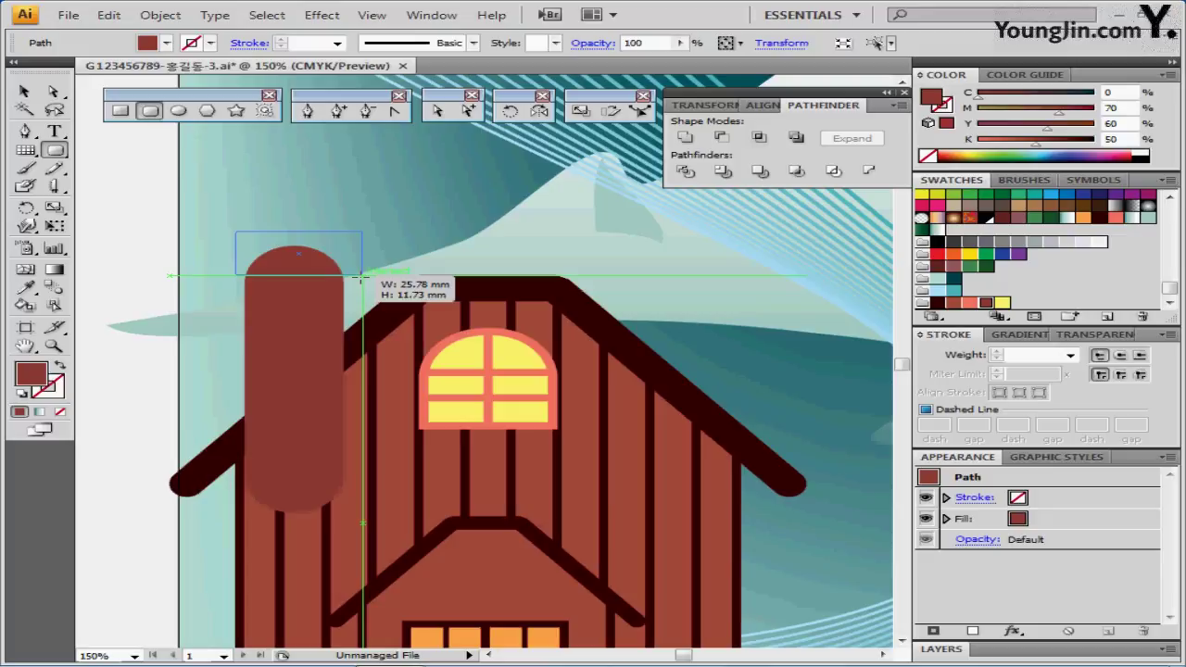
pyautogui.moveTo(360, 276); pyautogui.dragTo(358, 280)
pyautogui.click(938, 303)
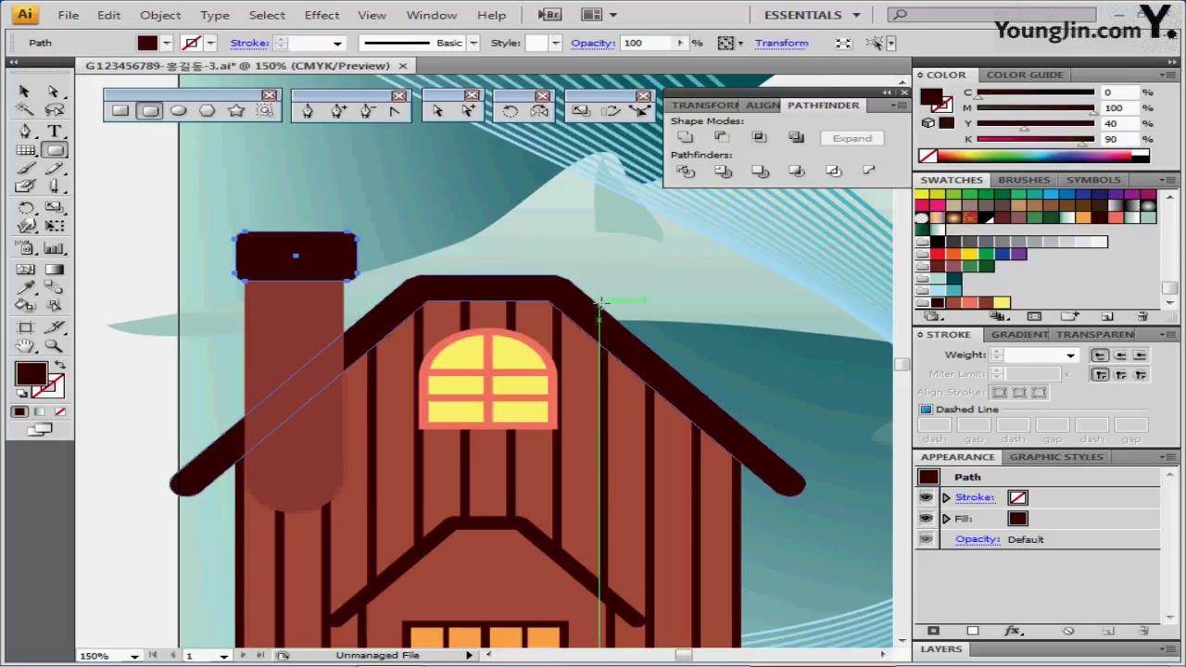
# Align the horizontal centres of the chimney cap and shaft
pyautogui.press('ctrl')
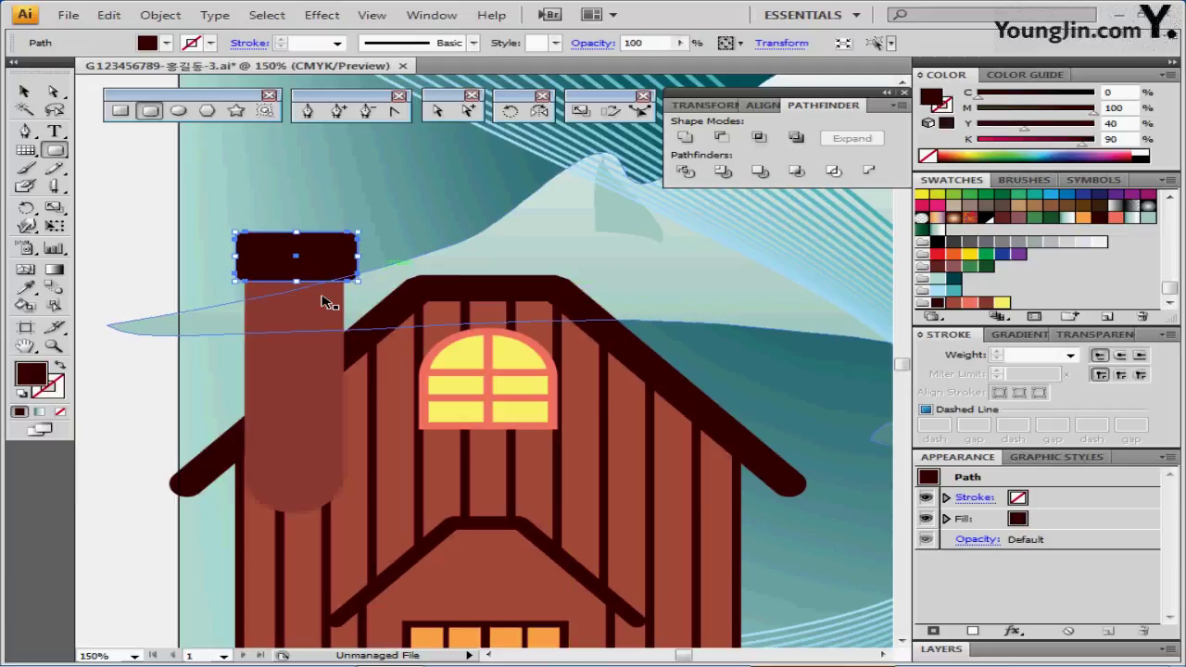
pyautogui.keyDown('ctrl'); pyautogui.keyDown('shift'); pyautogui.click(325, 301); pyautogui.keyUp('shift'); pyautogui.keyUp('ctrl')
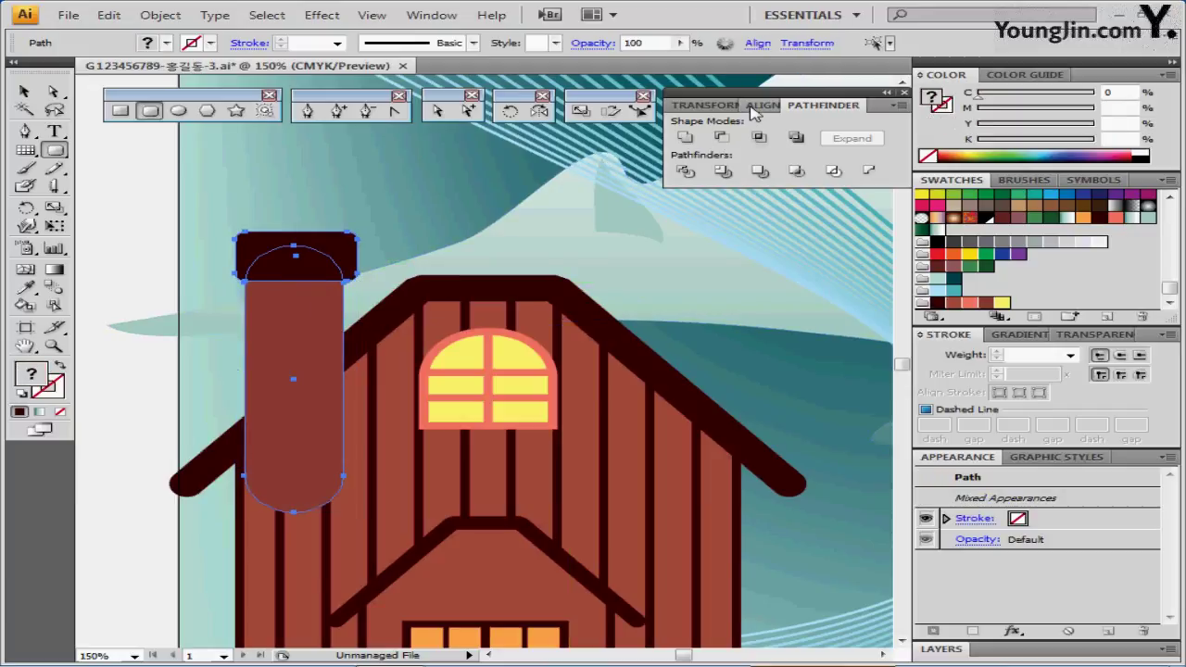
pyautogui.click(752, 111)
pyautogui.click(724, 136)
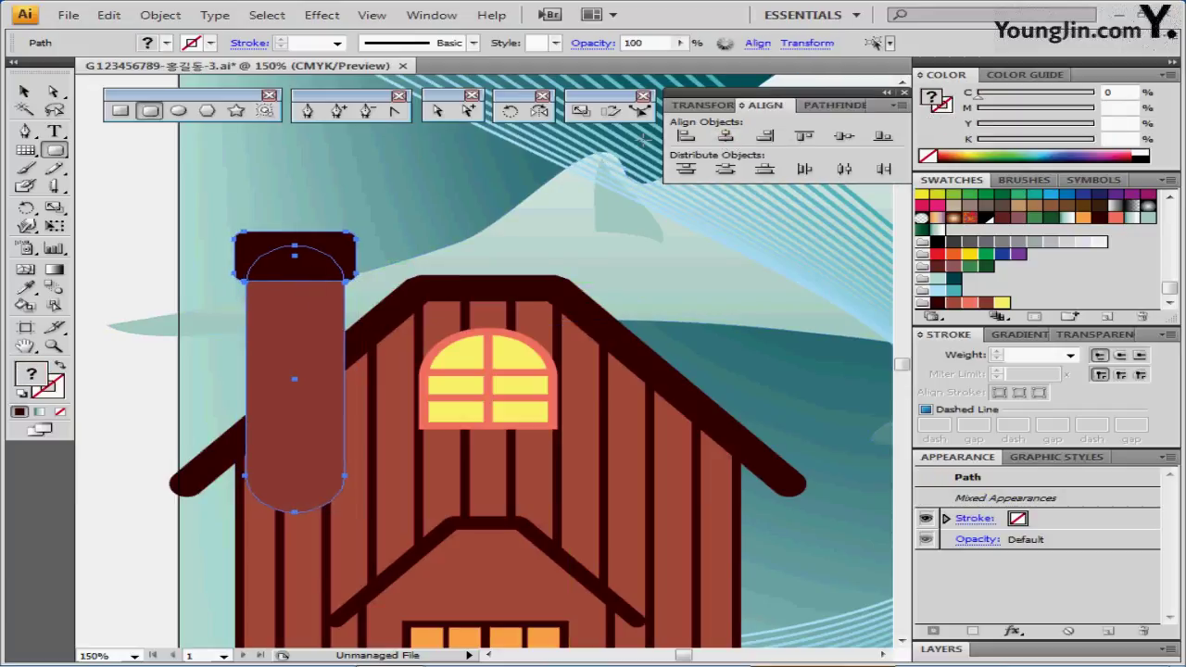
# Send the chimney's cap and shaft behind the roof and move both down slightly
pyautogui.click(304, 250)
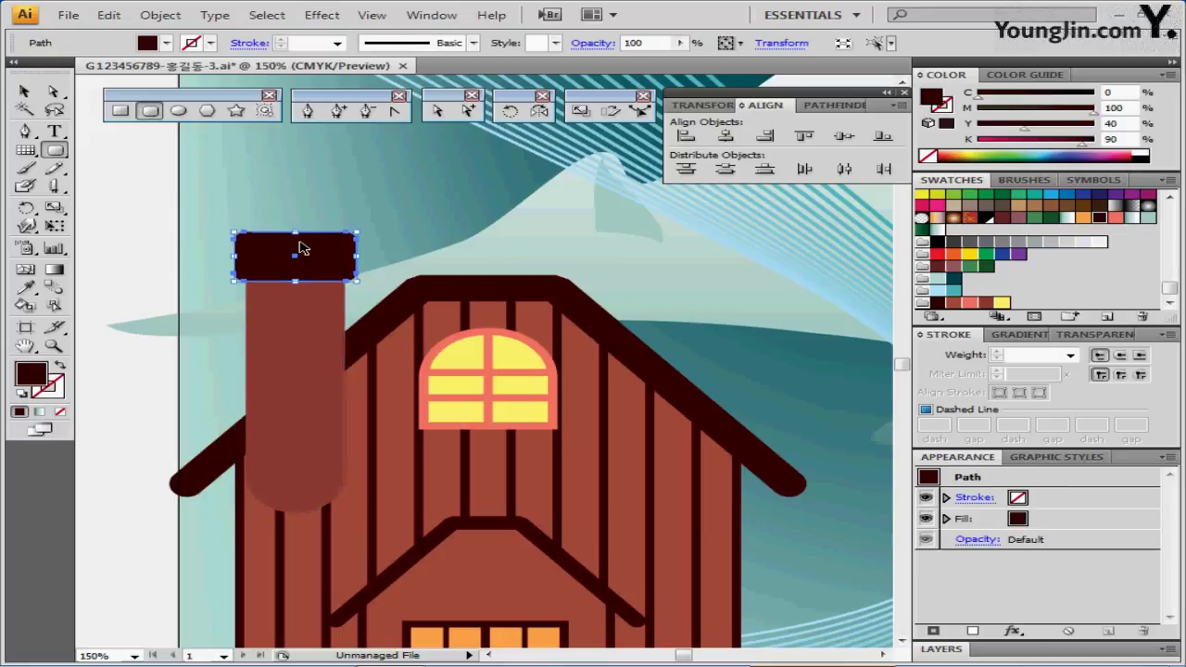
pyautogui.keyDown('ctrl'); pyautogui.keyDown('shift'); pyautogui.click(290, 336); pyautogui.keyUp('shift'); pyautogui.keyUp('ctrl')
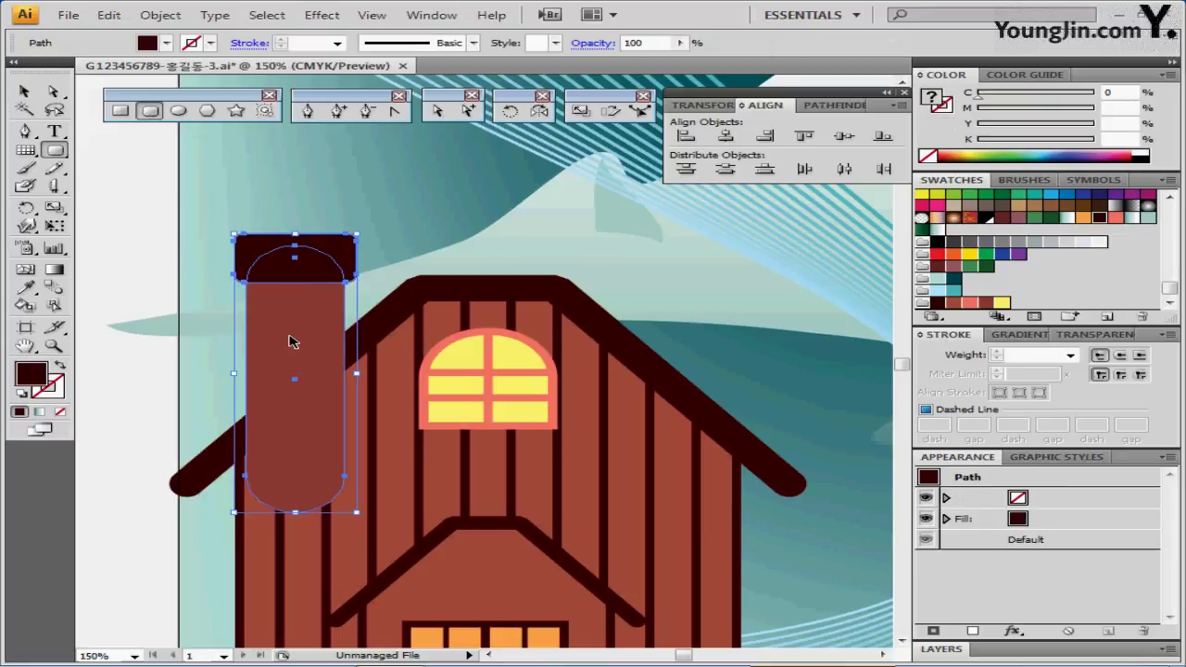
pyautogui.moveTo(290, 337); pyautogui.dragTo(290, 341)
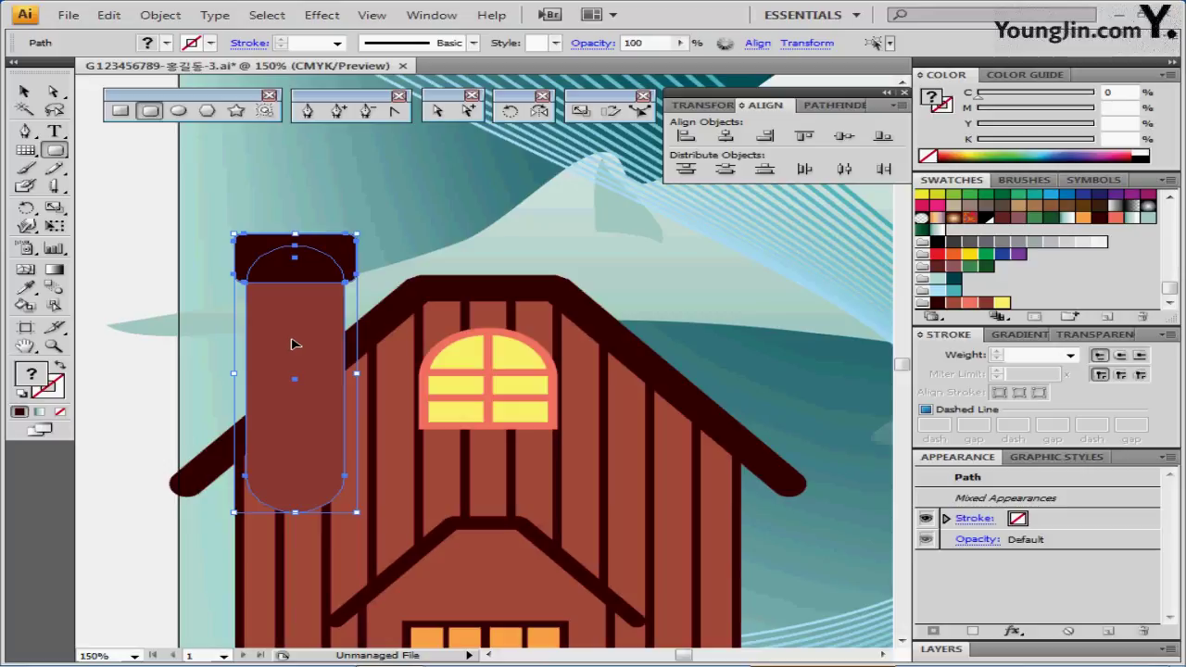
pyautogui.hotkey('ctrl', '[')
pyautogui.hotkey('ctrl', '[')
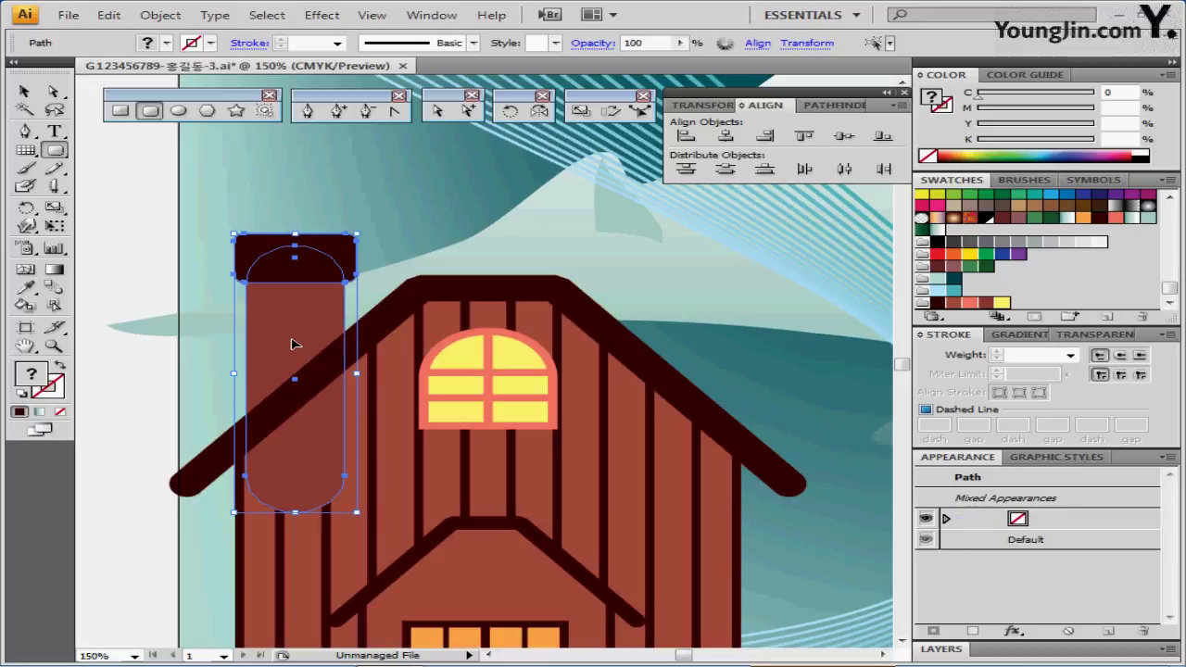
pyautogui.moveTo(292, 341)
pyautogui.mouseDown()
pyautogui.moveTo(311, 352)
pyautogui.moveTo(306, 270)
pyautogui.moveTo(311, 348)
pyautogui.mouseUp()
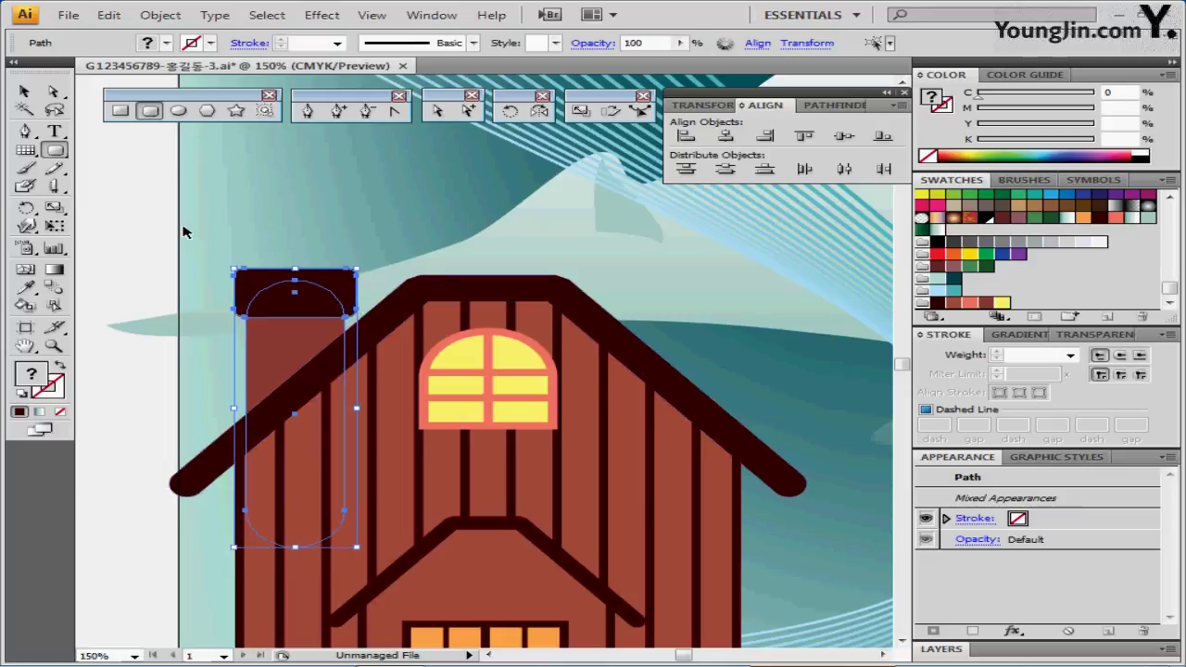
pyautogui.keyDown('ctrl'); pyautogui.click(137, 227); pyautogui.keyUp('ctrl')
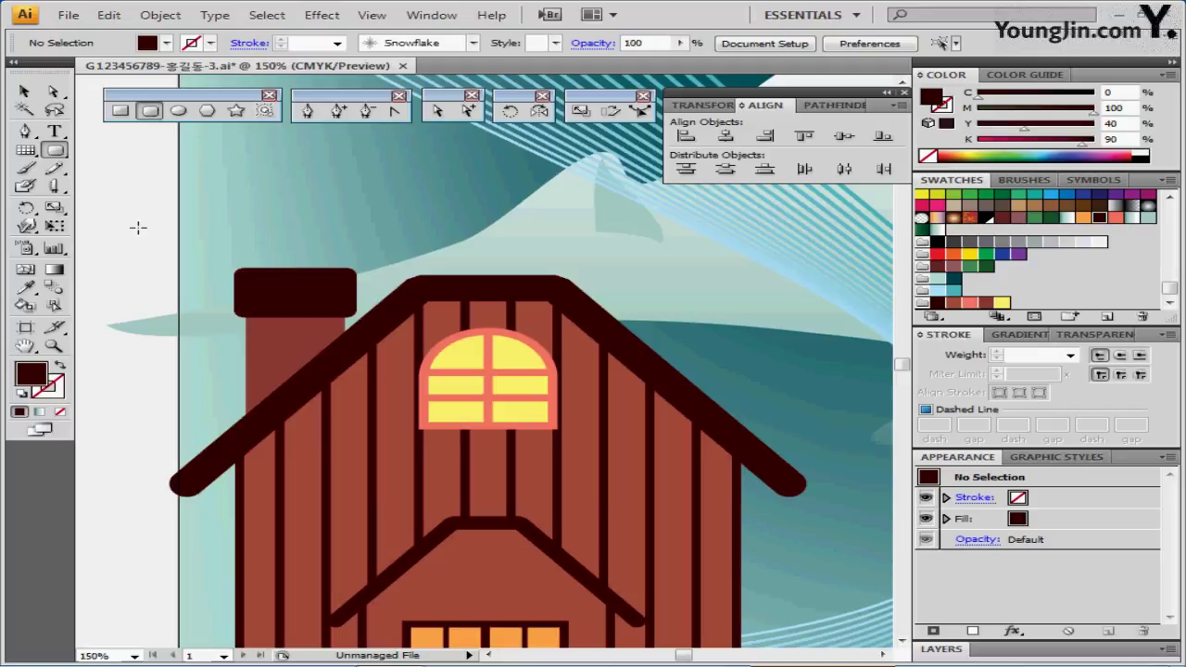
# Spray the snowy pine-tree symbol in several spots over the mountains, along the artboard's right edge and in front of the house
pyautogui.keyDown('alt'); pyautogui.click(535, 414); pyautogui.keyUp('alt')
pyautogui.keyDown('alt'); pyautogui.click(654, 415); pyautogui.keyUp('alt')
pyautogui.moveTo(639, 330); pyautogui.dragTo(550, 429)
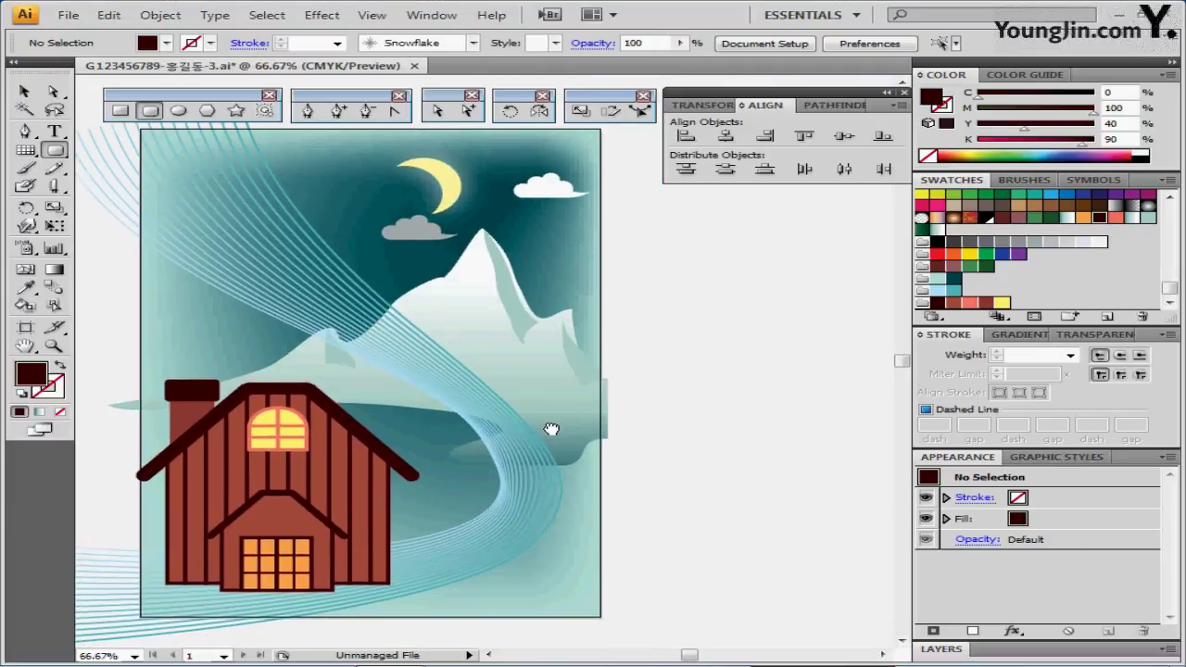
pyautogui.click(1089, 181)
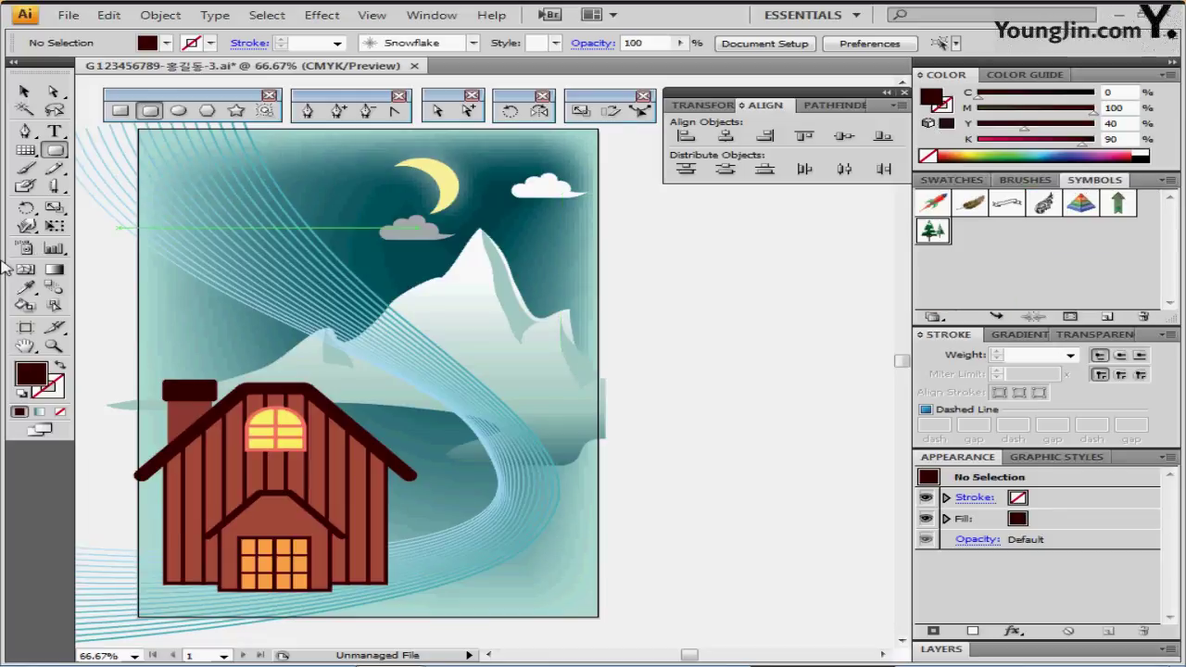
pyautogui.hotkey('shift', 's')
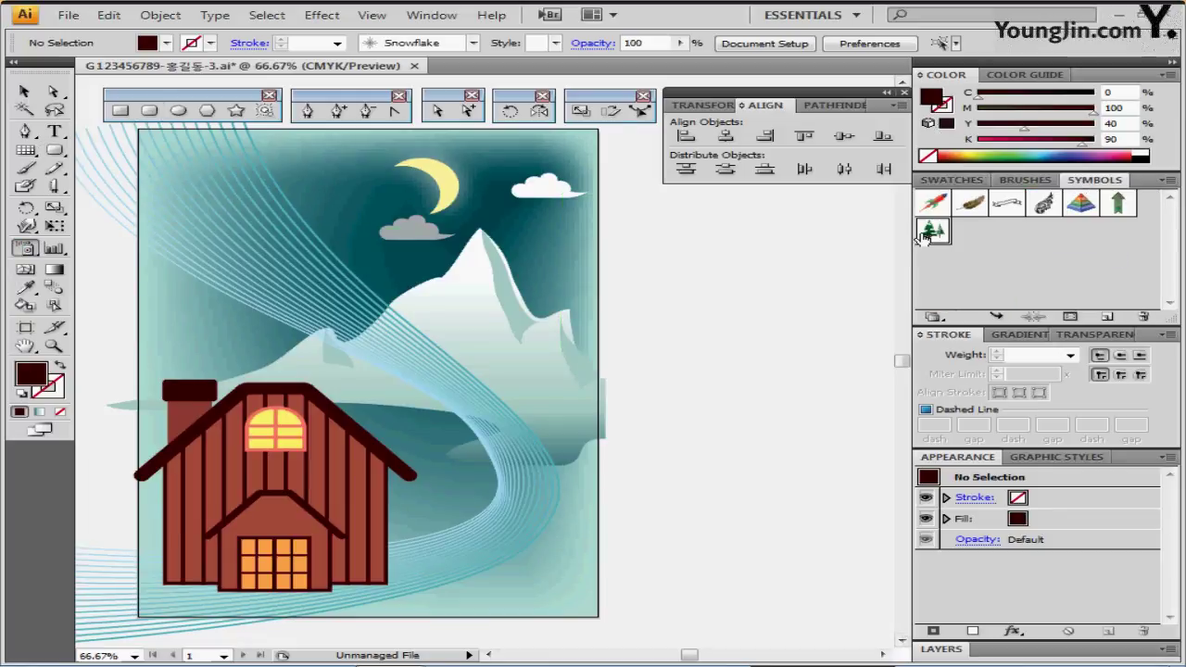
pyautogui.moveTo(357, 300); pyautogui.dragTo(355, 310)
pyautogui.moveTo(509, 307); pyautogui.dragTo(516, 311)
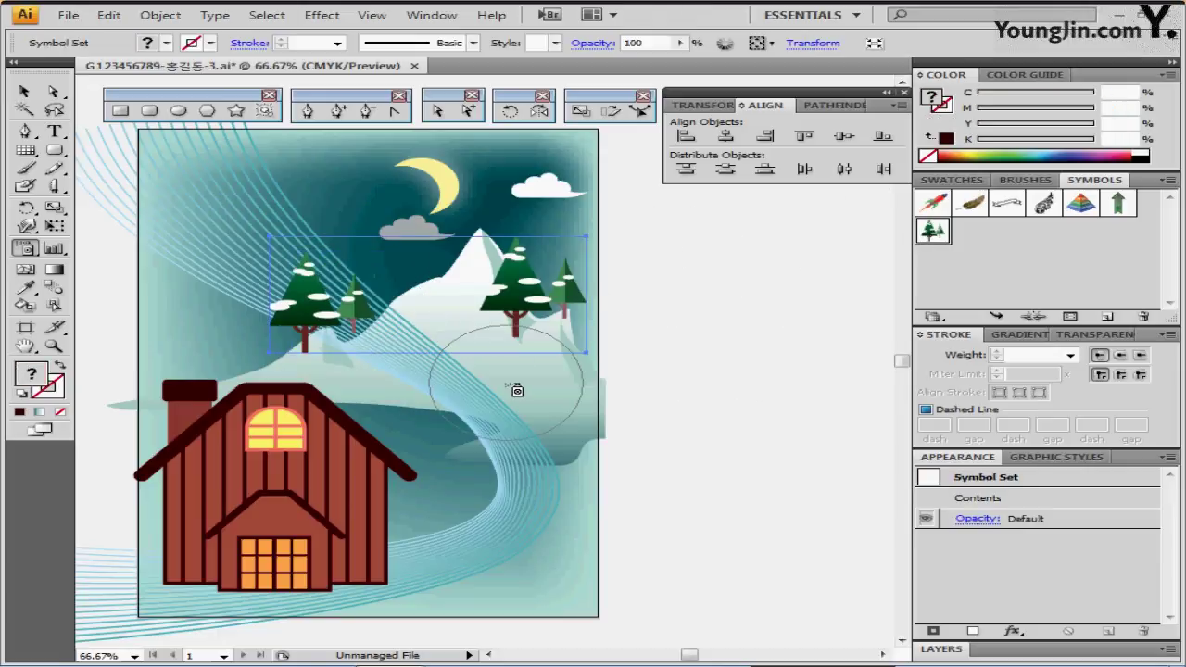
pyautogui.moveTo(443, 390)
pyautogui.mouseDown()
pyautogui.moveTo(572, 416)
pyautogui.moveTo(561, 522)
pyautogui.mouseUp()
pyautogui.moveTo(479, 526); pyautogui.dragTo(288, 546)
pyautogui.moveTo(194, 560); pyautogui.dragTo(139, 570)
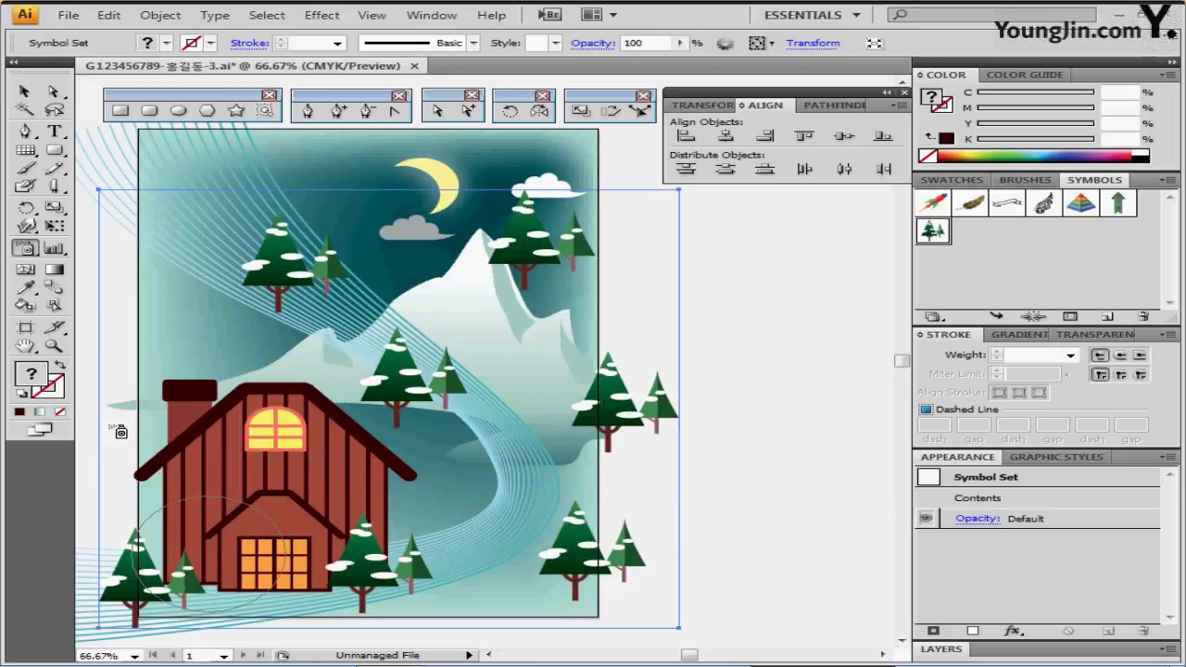
# Shrink the sprayed pine trees at the upper left and lower right of the landscape with the Symbol Sizer
pyautogui.click(25, 249)
pyautogui.moveTo(25, 248)
pyautogui.mouseDown()
pyautogui.moveTo(232, 248)
pyautogui.moveTo(268, 278)
pyautogui.mouseUp()
pyautogui.moveTo(646, 250); pyautogui.dragTo(805, 211)
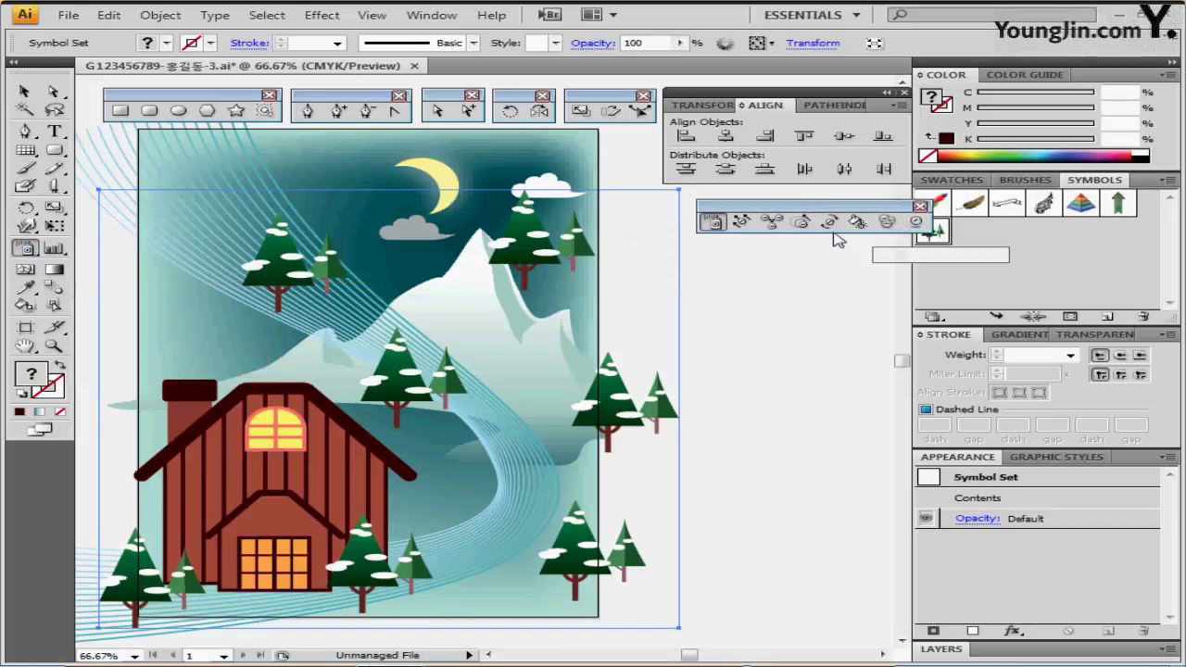
pyautogui.click(812, 226)
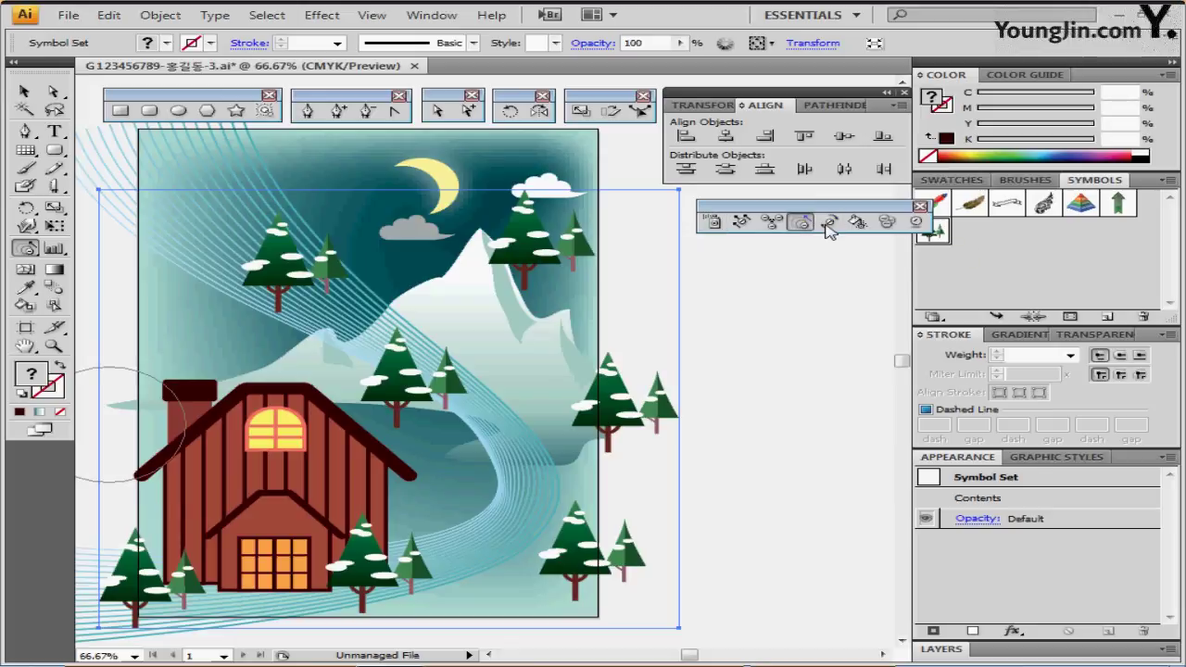
pyautogui.click(831, 231)
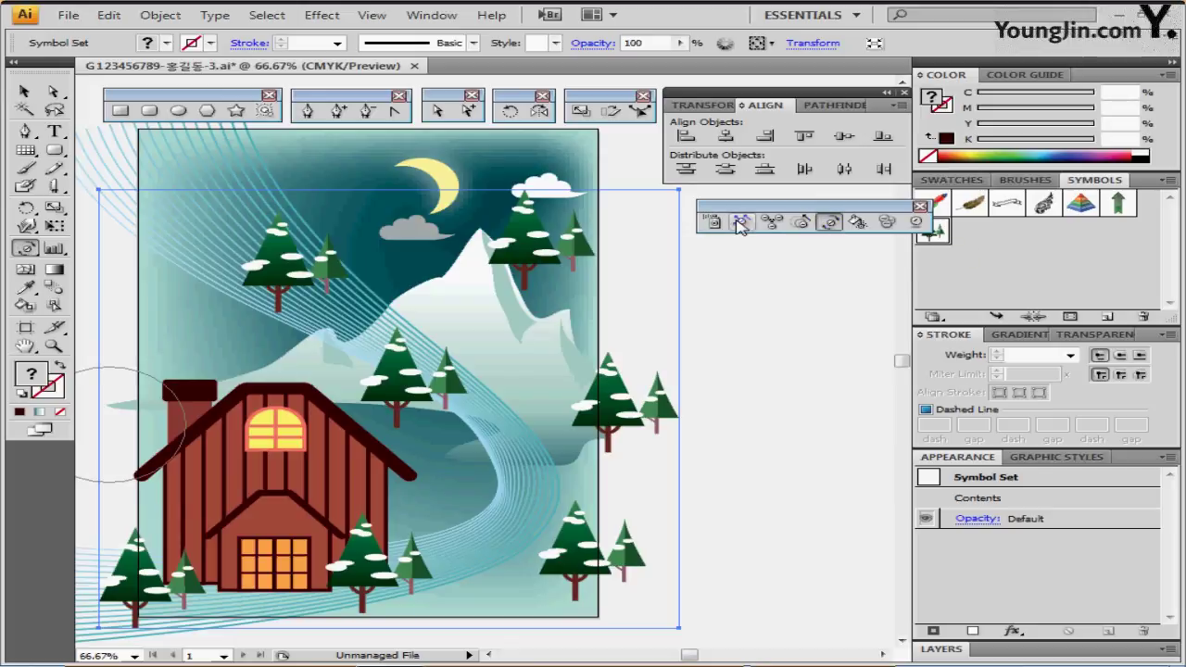
pyautogui.click(802, 222)
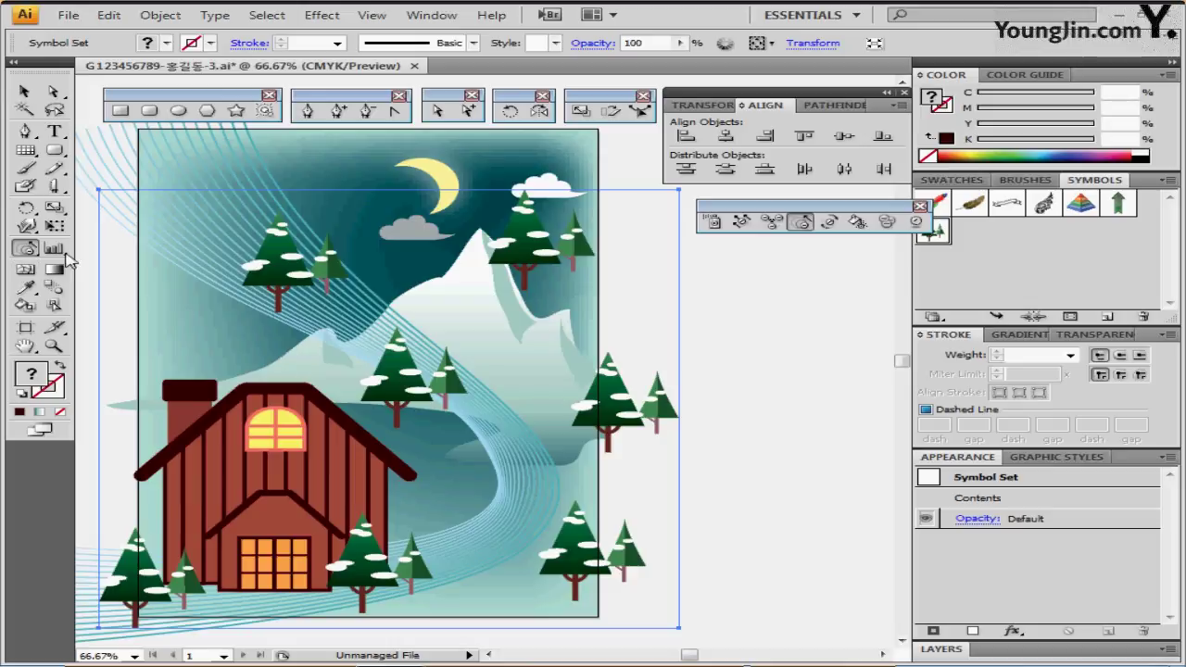
pyautogui.moveTo(289, 264); pyautogui.dragTo(287, 266)
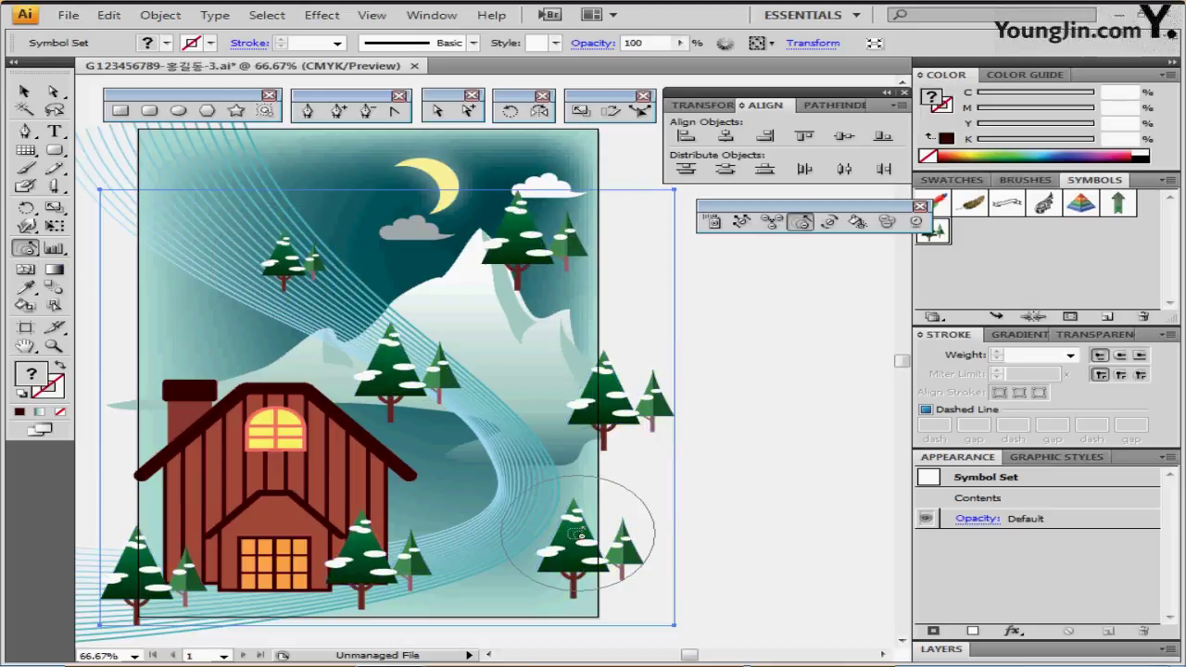
pyautogui.moveTo(609, 502); pyautogui.dragTo(562, 542)
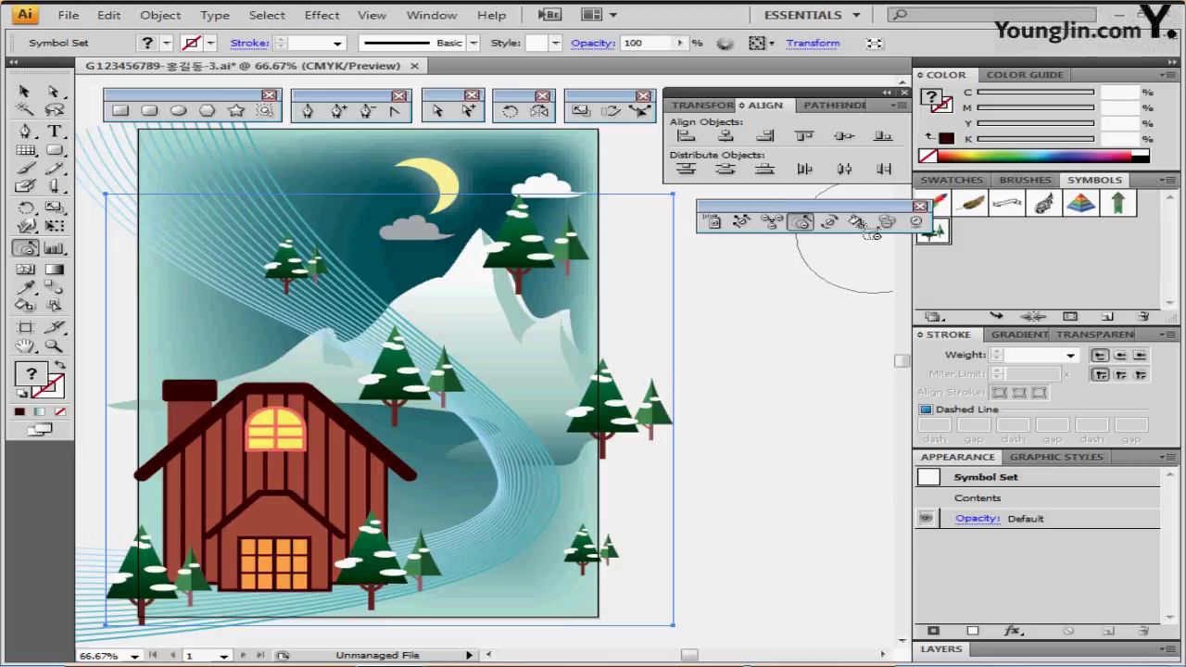
# Move the prepared set of coloured pine trees from above the artboard onto the lower landscape, in front of and beside the house
pyautogui.scroll(2, 389, 370)
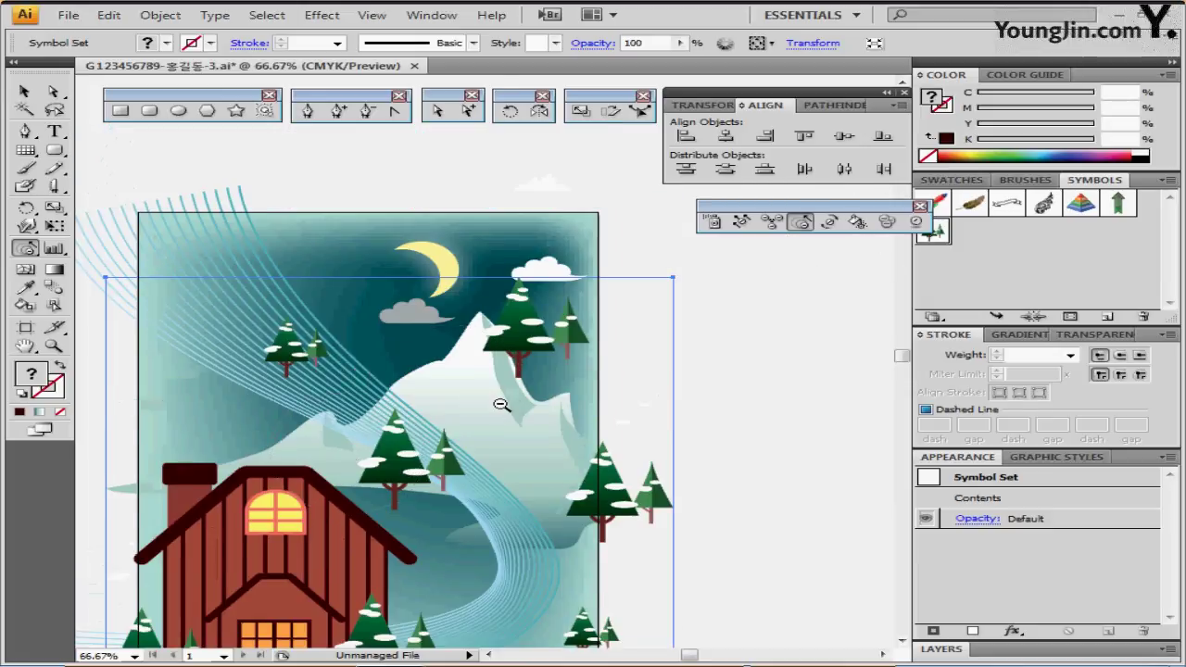
pyautogui.keyDown('ctrl'); pyautogui.keyDown('alt'); pyautogui.click(501, 405); pyautogui.keyUp('alt'); pyautogui.keyUp('ctrl')
pyautogui.scroll(2, 488, 278)
pyautogui.keyDown('ctrl'); pyautogui.click(488, 217); pyautogui.keyUp('ctrl')
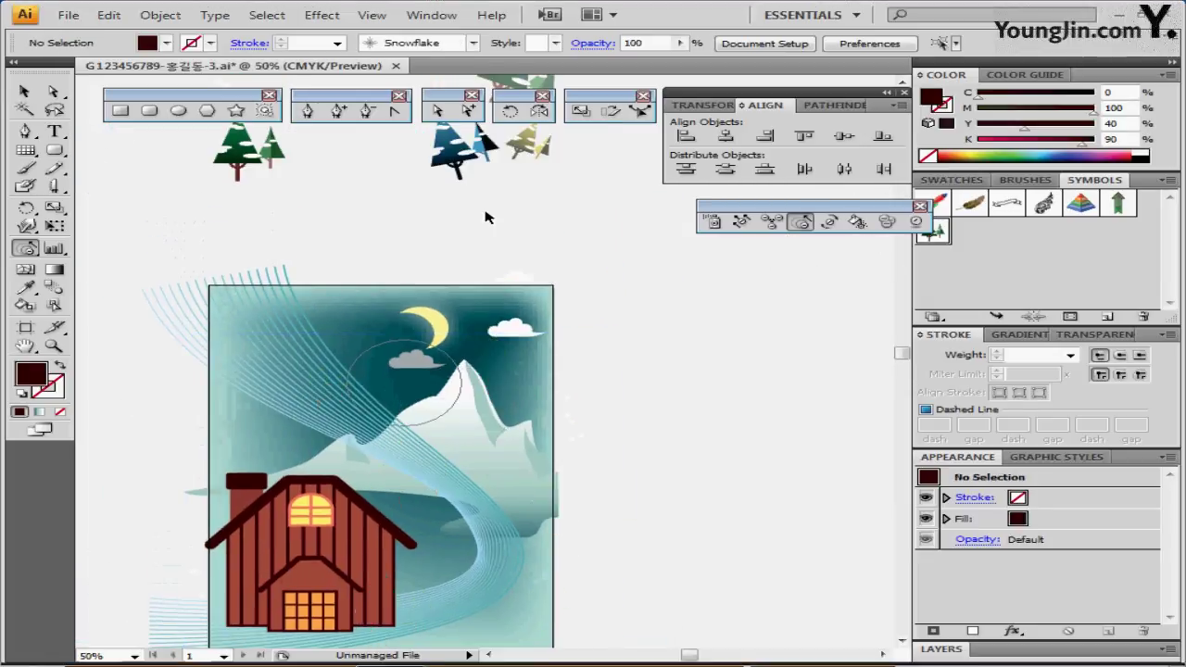
pyautogui.moveTo(460, 148); pyautogui.dragTo(452, 606)
pyautogui.scroll(-2, 461, 435)
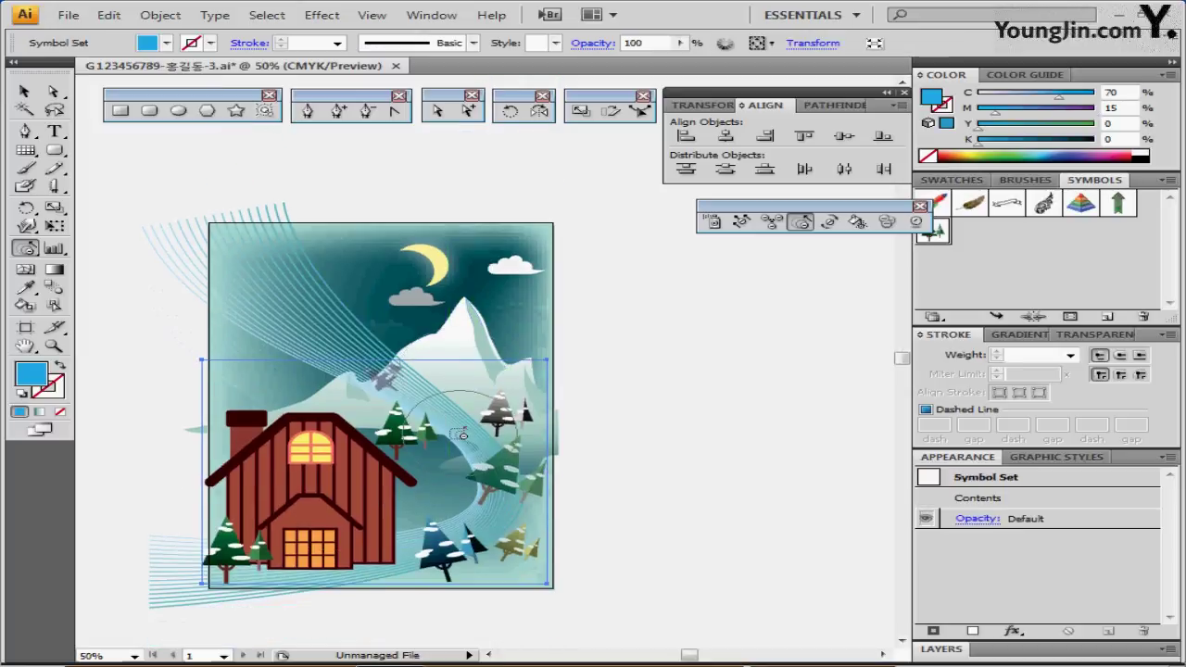
pyautogui.scroll(-2, 482, 443)
pyautogui.keyDown('ctrl'); pyautogui.click(472, 429); pyautogui.keyUp('ctrl')
pyautogui.scroll(2, 508, 532)
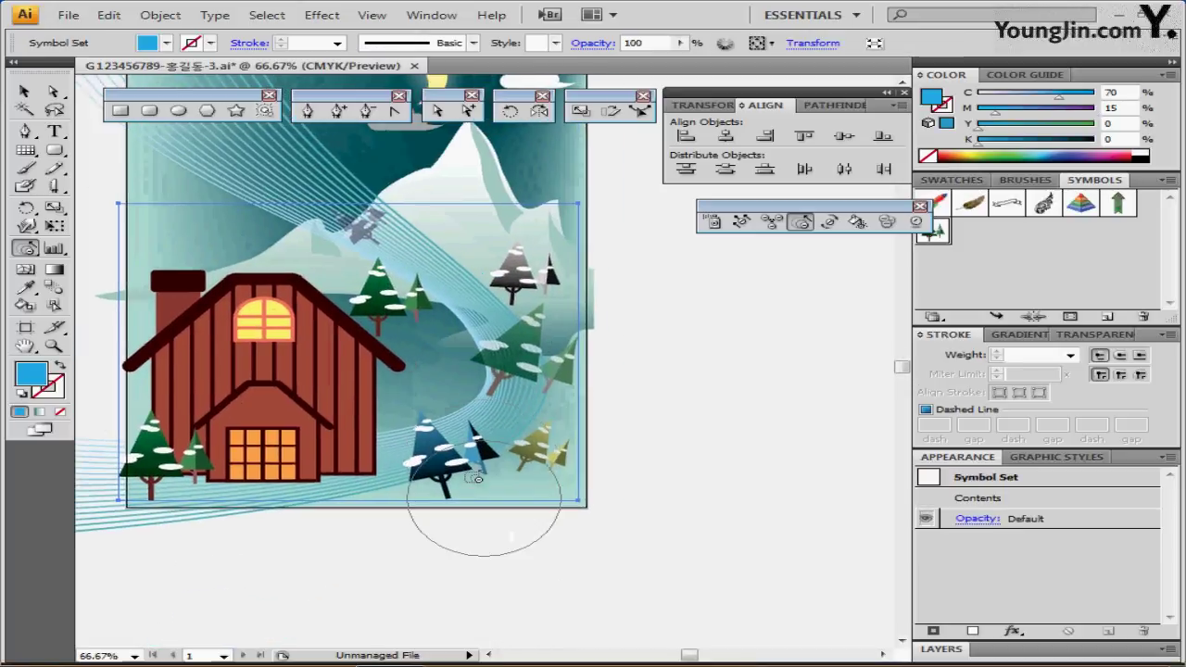
pyautogui.press('ctrl')
pyautogui.moveTo(454, 468)
pyautogui.mouseDown()
pyautogui.moveTo(482, 466)
pyautogui.moveTo(468, 469)
pyautogui.mouseUp()
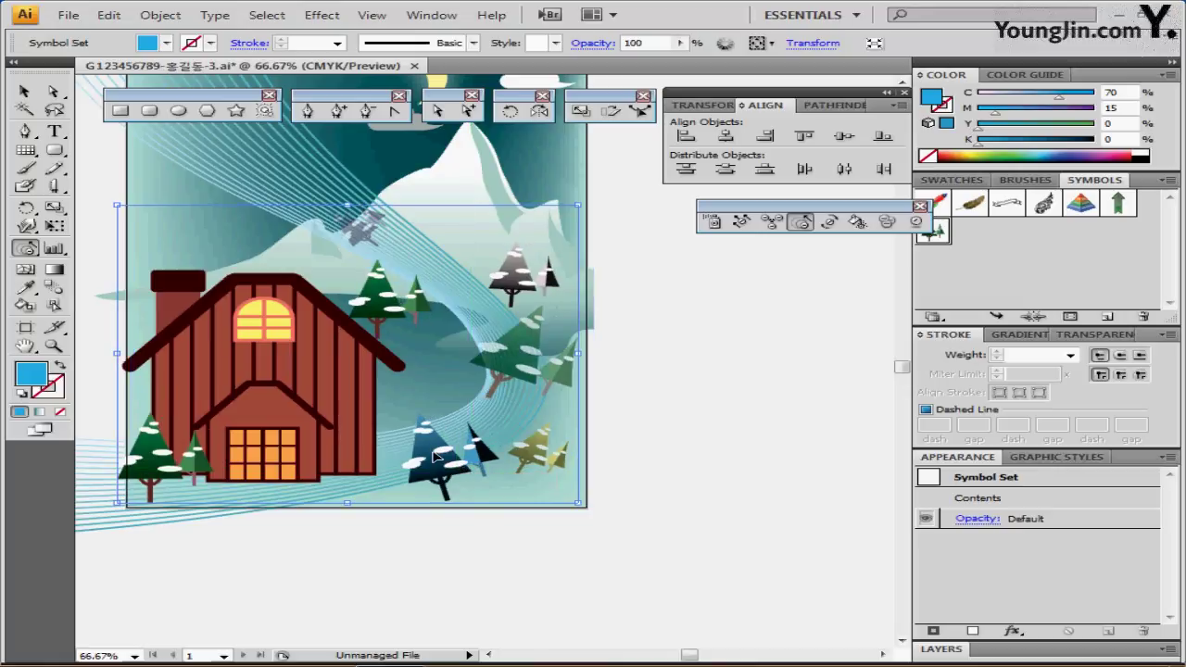
pyautogui.click(685, 371)
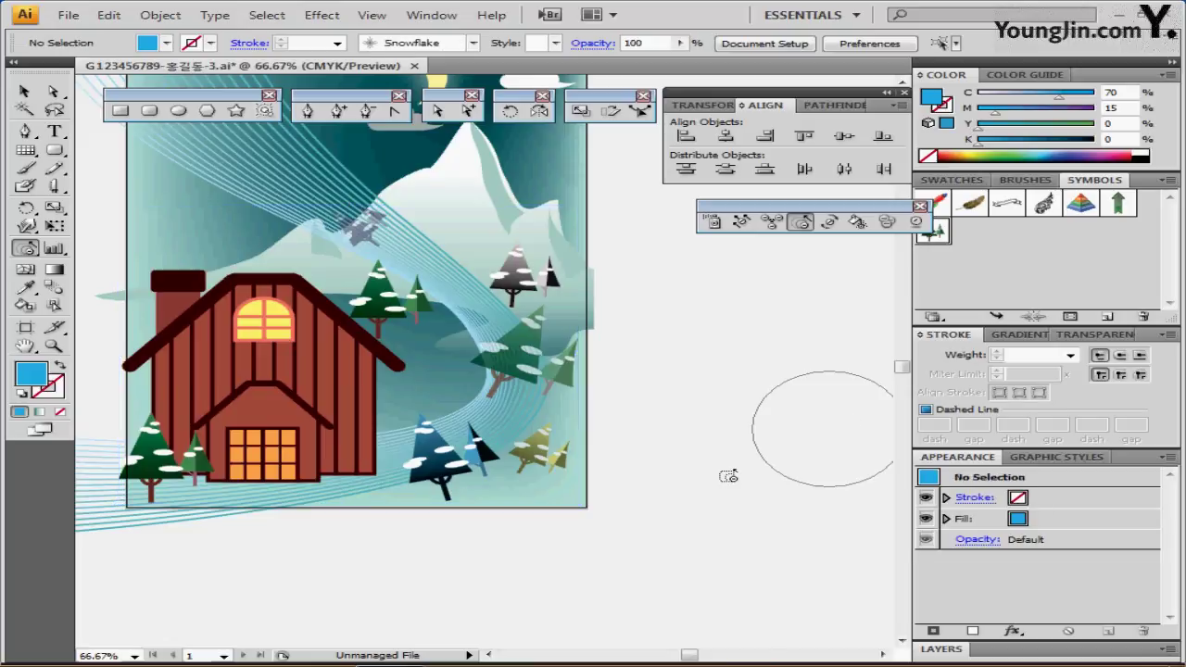
# Load the Decorative_Scatter brush library and choose its Snowflake brush
pyautogui.moveTo(722, 476); pyautogui.dragTo(697, 509)
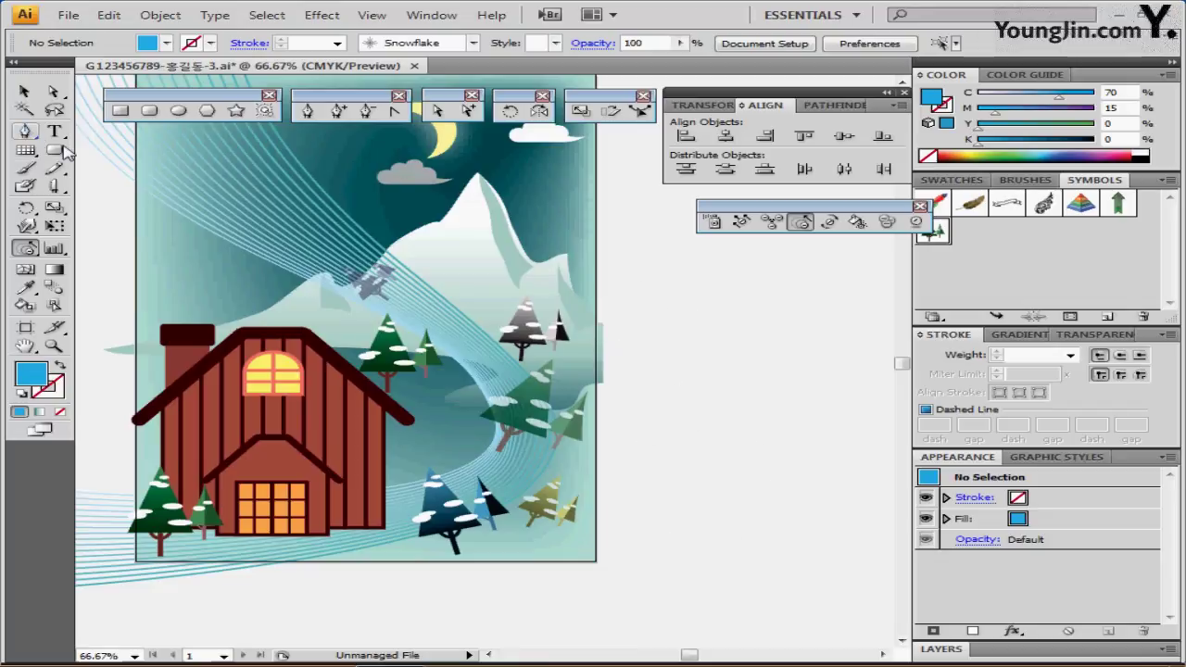
pyautogui.moveTo(326, 247); pyautogui.dragTo(408, 322)
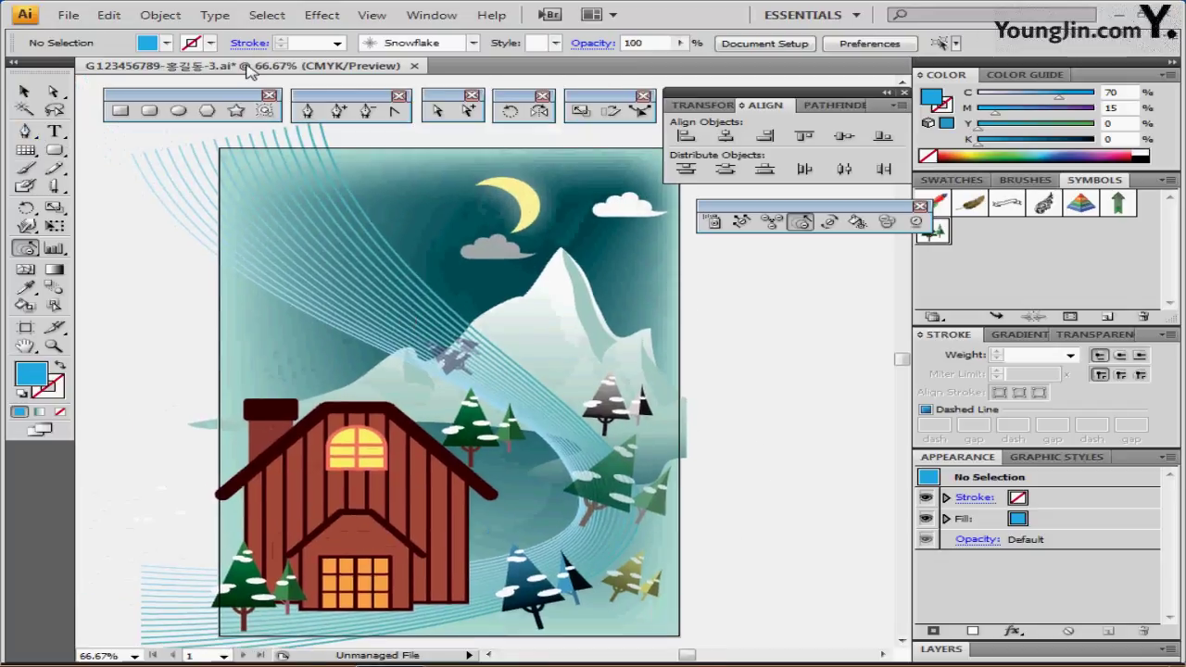
pyautogui.click(473, 43)
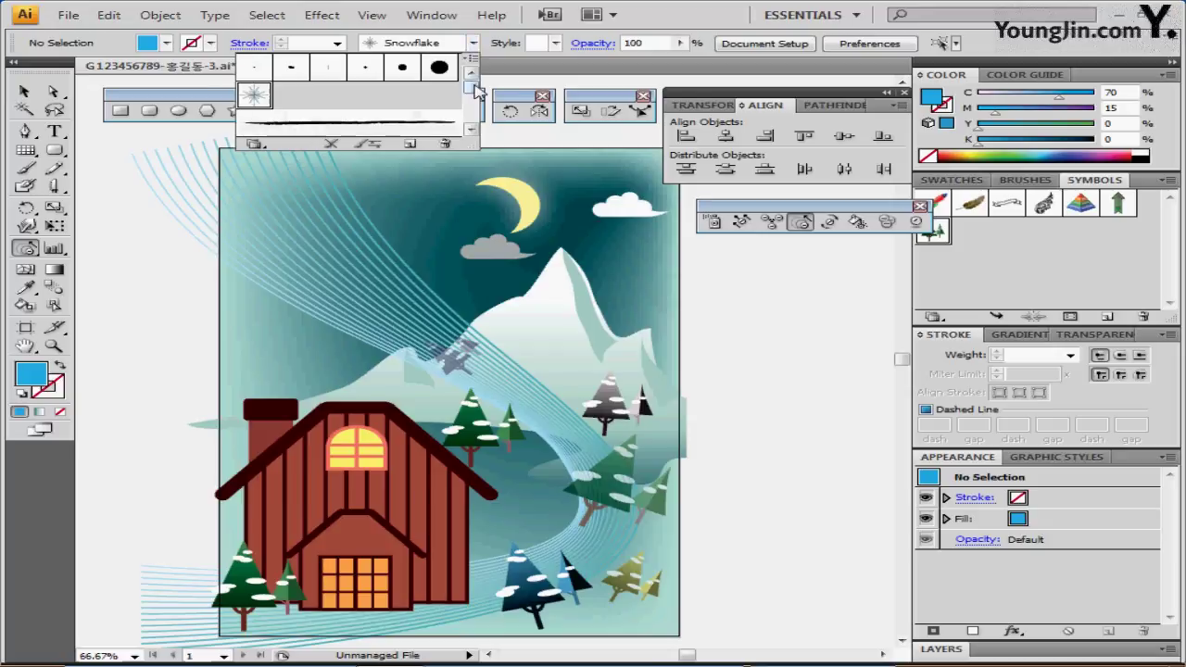
pyautogui.click(255, 143)
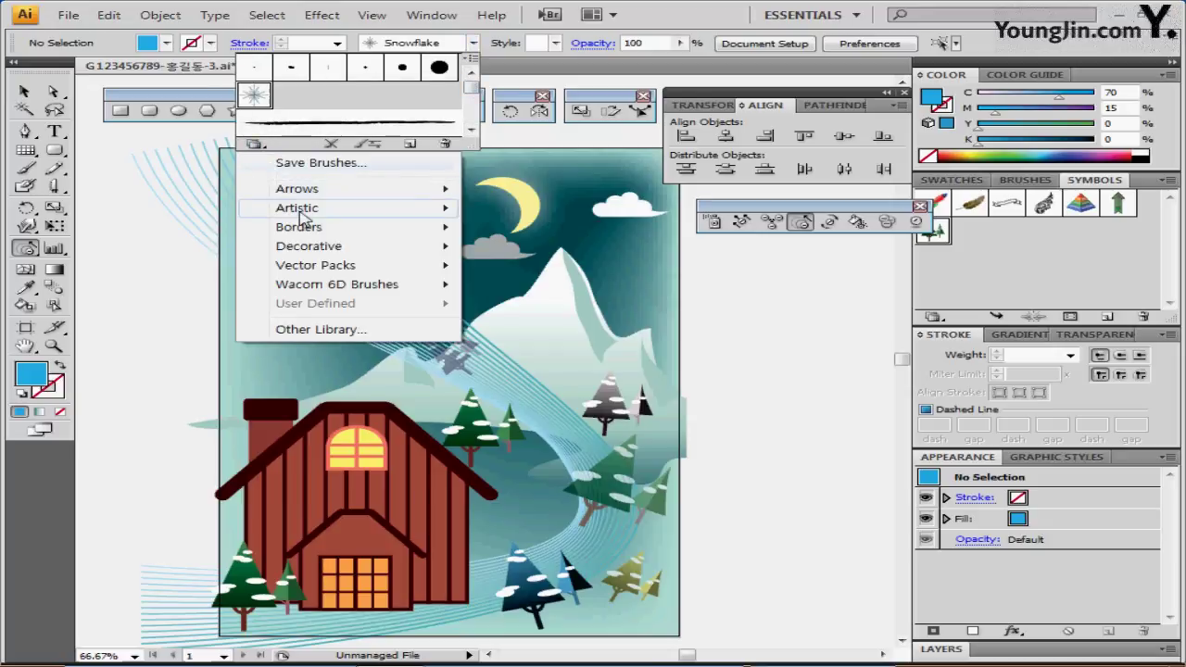
pyautogui.moveTo(300, 211)
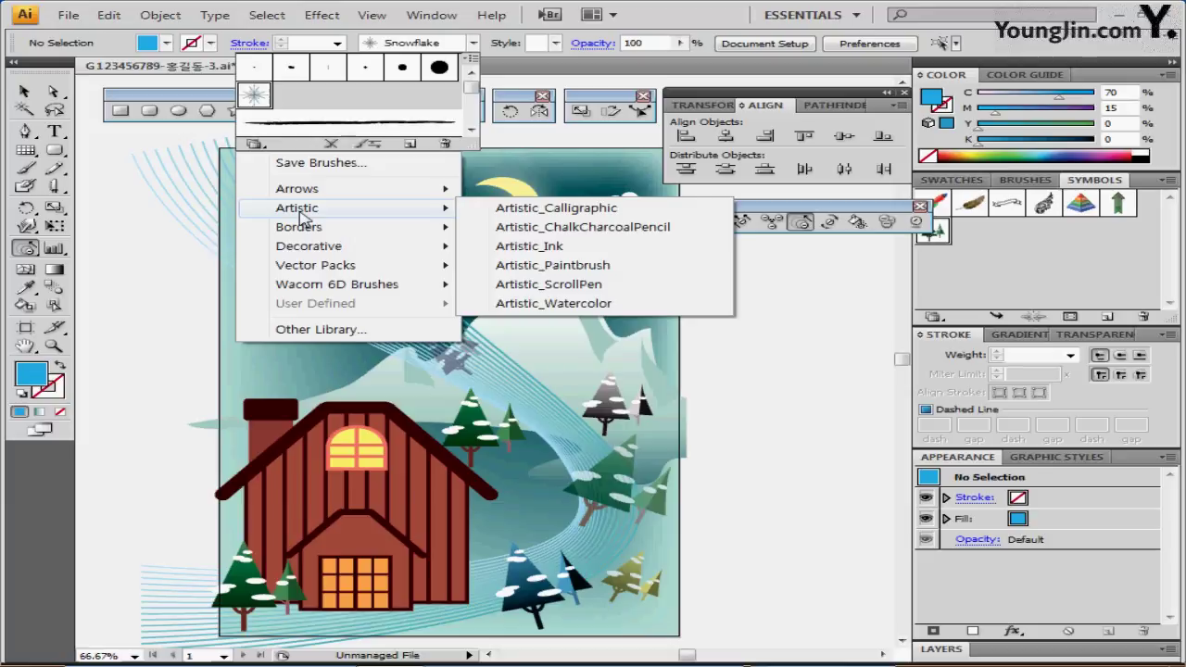
pyautogui.moveTo(324, 250)
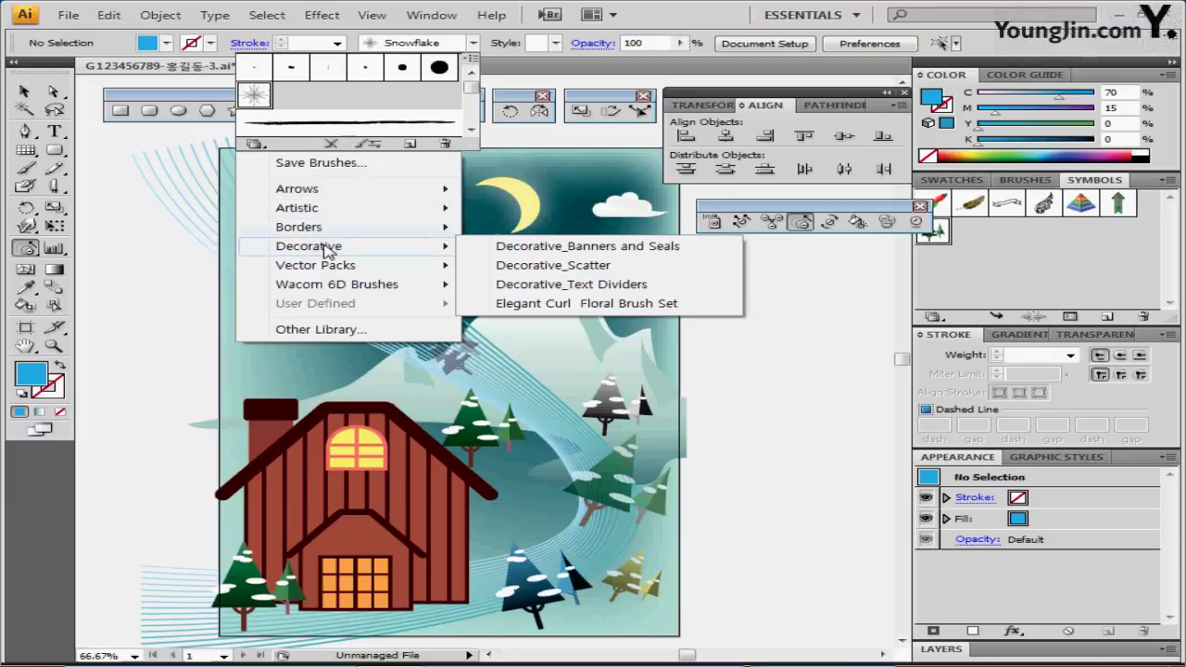
pyautogui.click(548, 266)
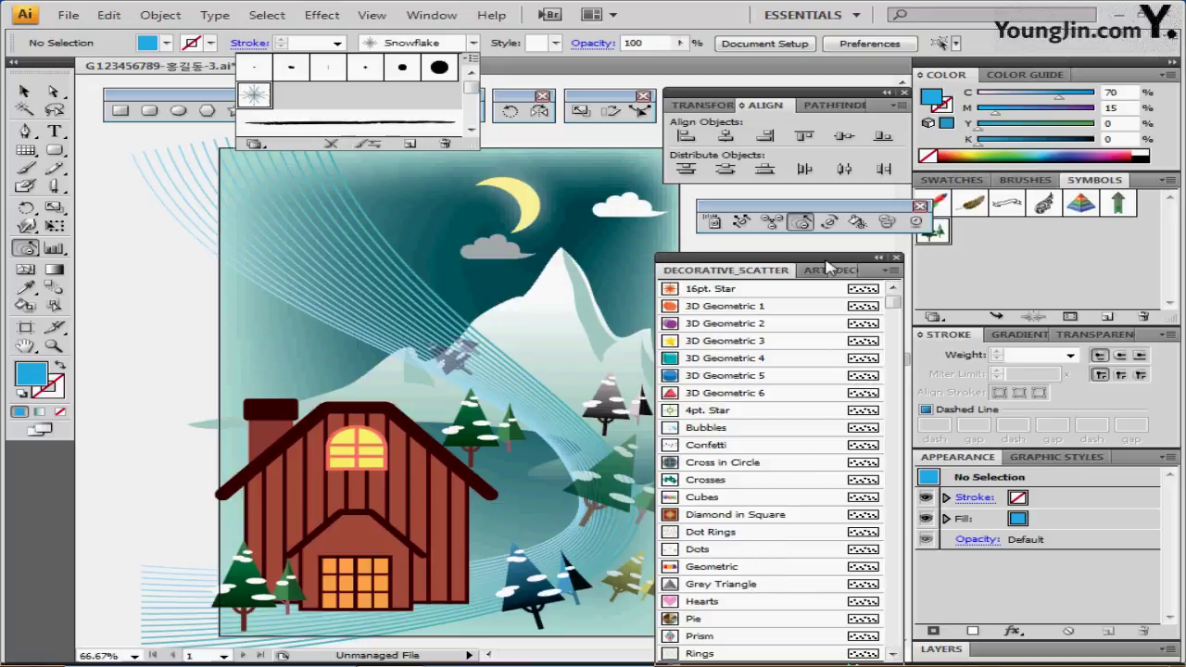
pyautogui.moveTo(762, 260)
pyautogui.mouseDown()
pyautogui.moveTo(549, 172)
pyautogui.moveTo(484, 169)
pyautogui.mouseUp()
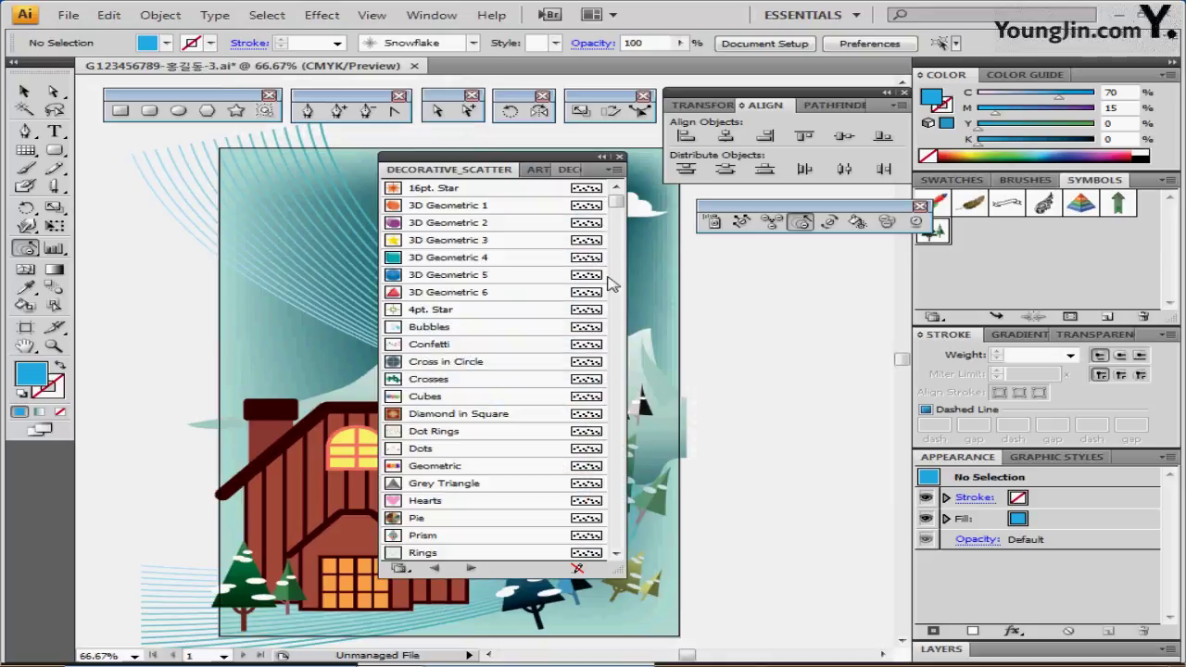
pyautogui.moveTo(617, 204); pyautogui.dragTo(632, 327)
pyautogui.scroll(-1, 436, 459)
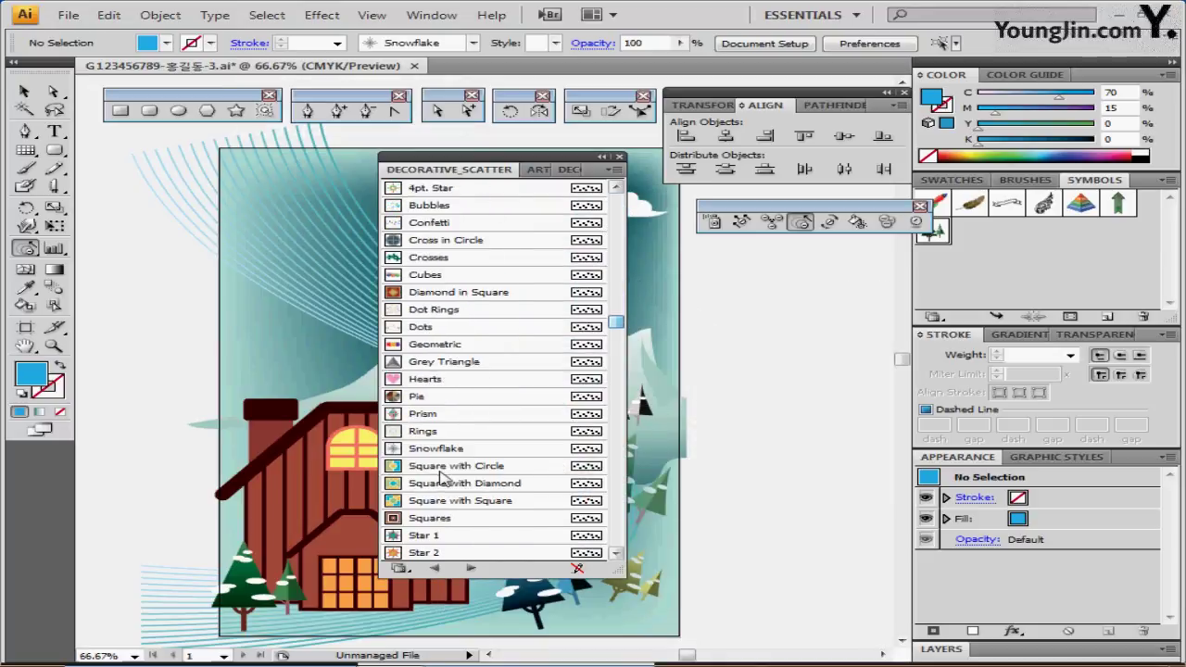
pyautogui.click(429, 450)
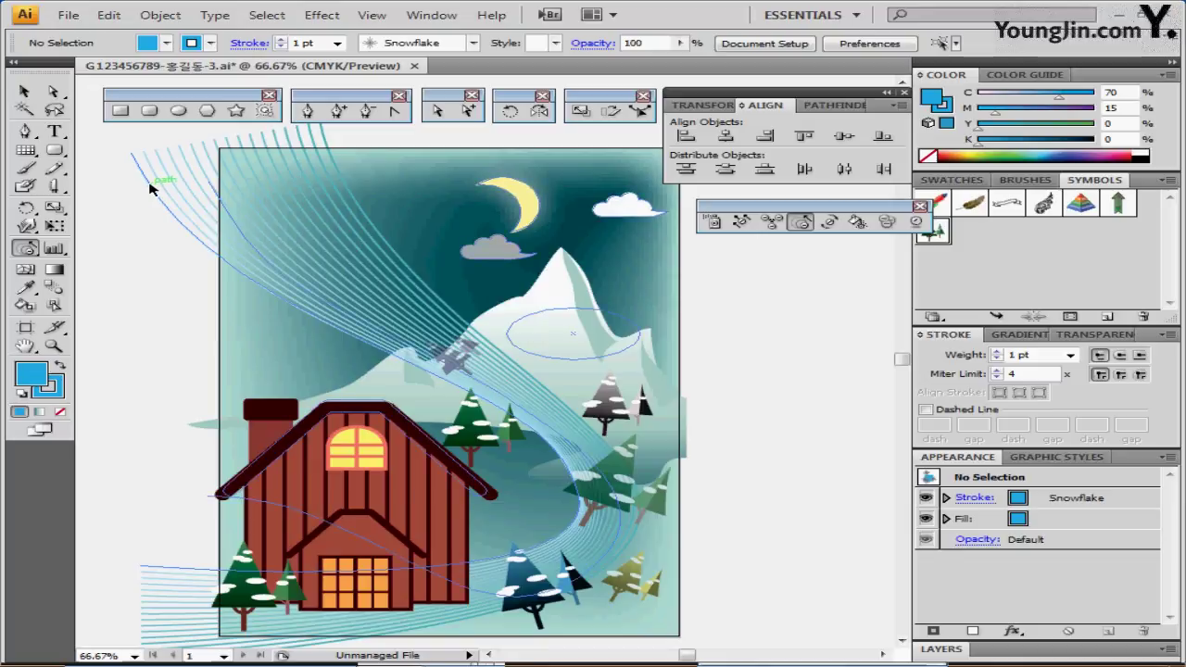
# Select the Snowflake-brushed curved path that sweeps around the house in outline view, and return to preview
pyautogui.hotkey('ctrl', 'y')
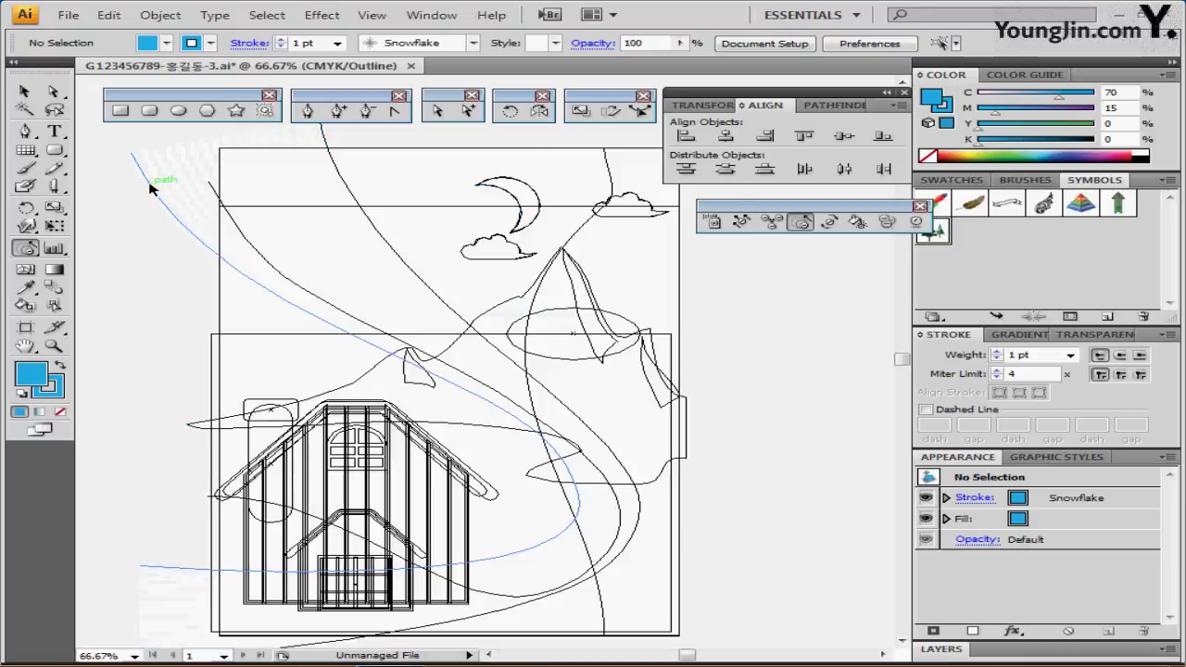
pyautogui.click(211, 185)
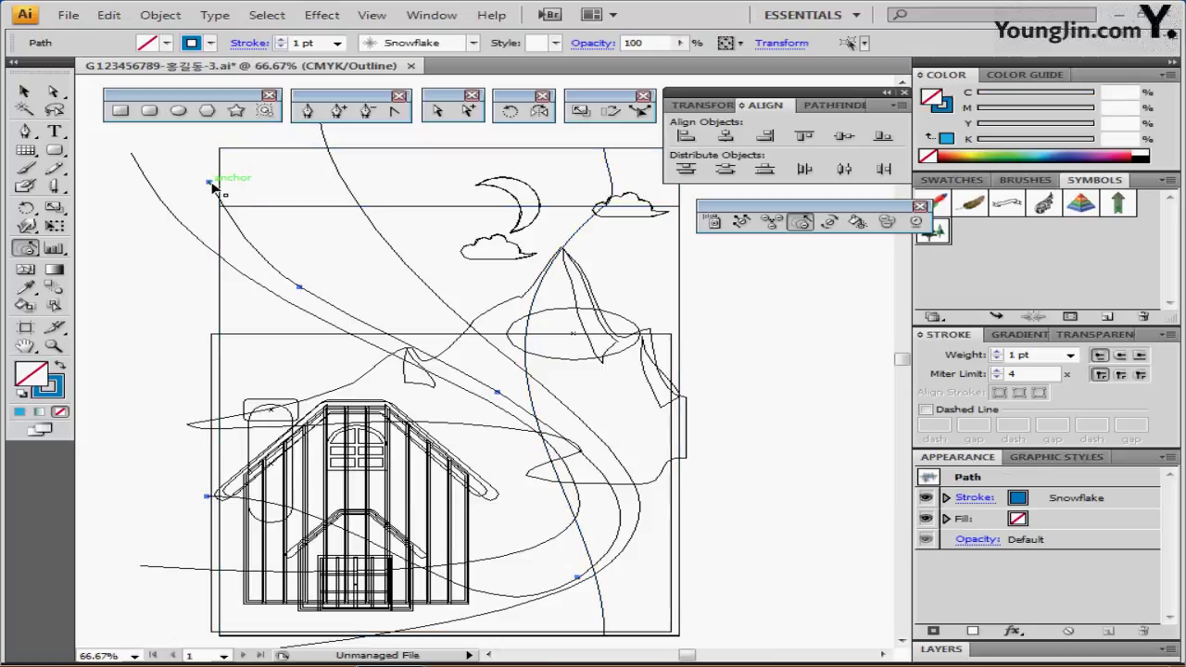
pyautogui.click(211, 185)
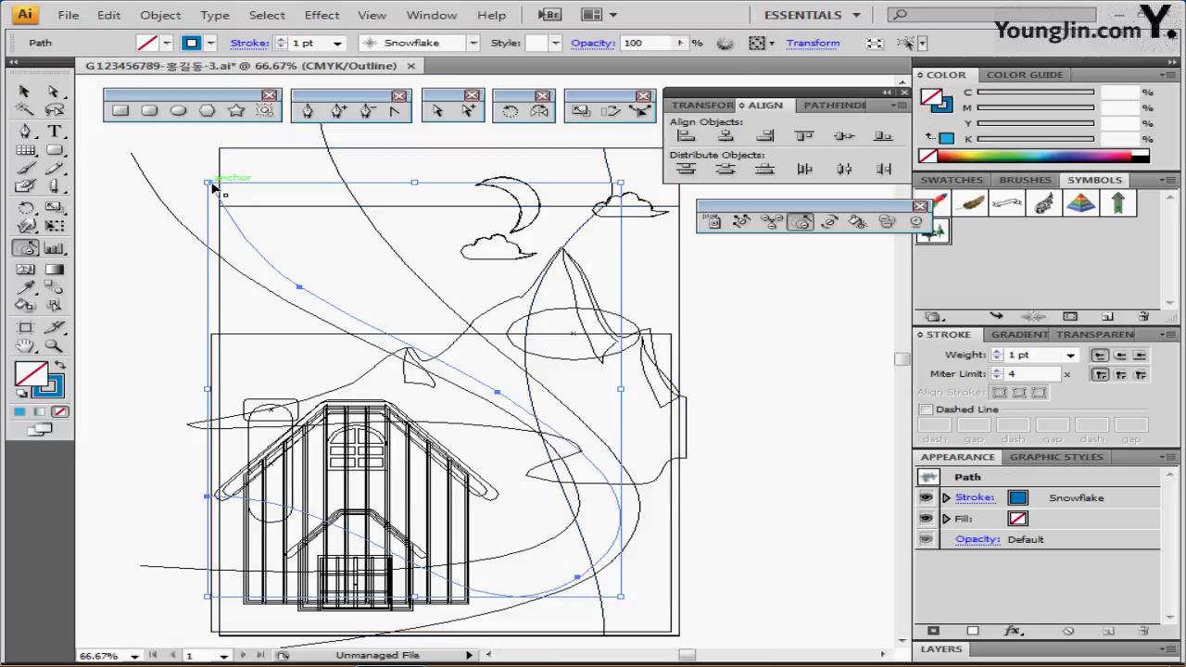
pyautogui.hotkey('ctrl', 'y')
pyautogui.moveTo(365, 291); pyautogui.dragTo(348, 275)
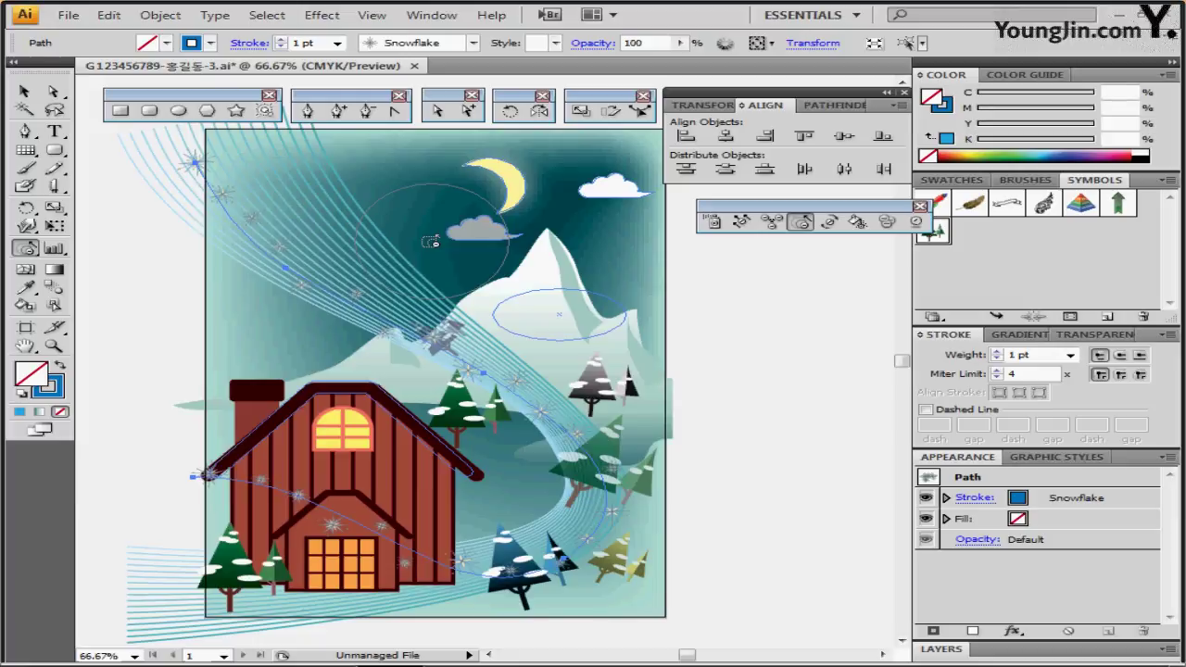
pyautogui.click(339, 44)
pyautogui.click(339, 44)
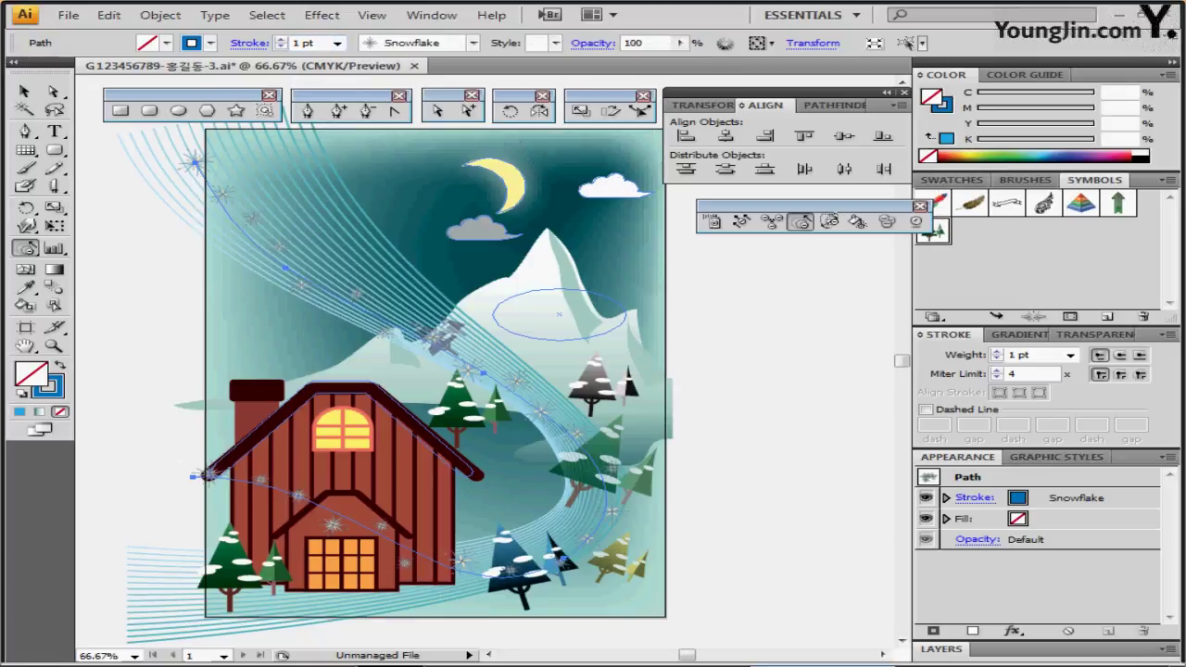
# Save the illustration document
pyautogui.moveTo(553, 339); pyautogui.dragTo(566, 305)
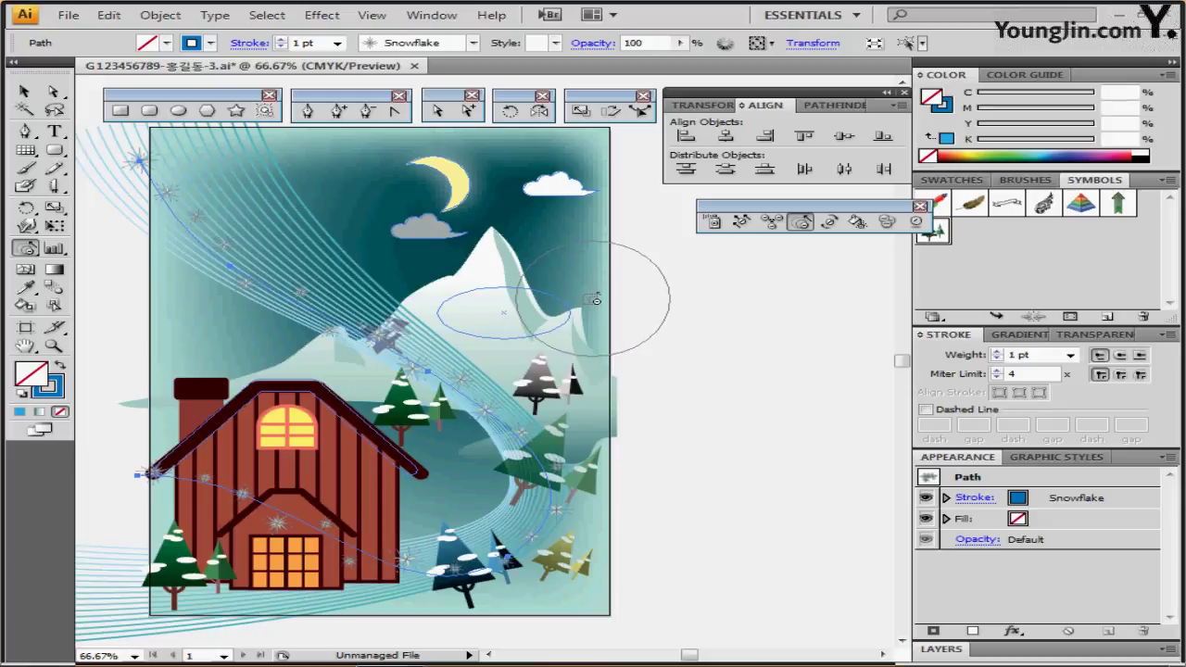
pyautogui.moveTo(591, 309); pyautogui.dragTo(621, 371)
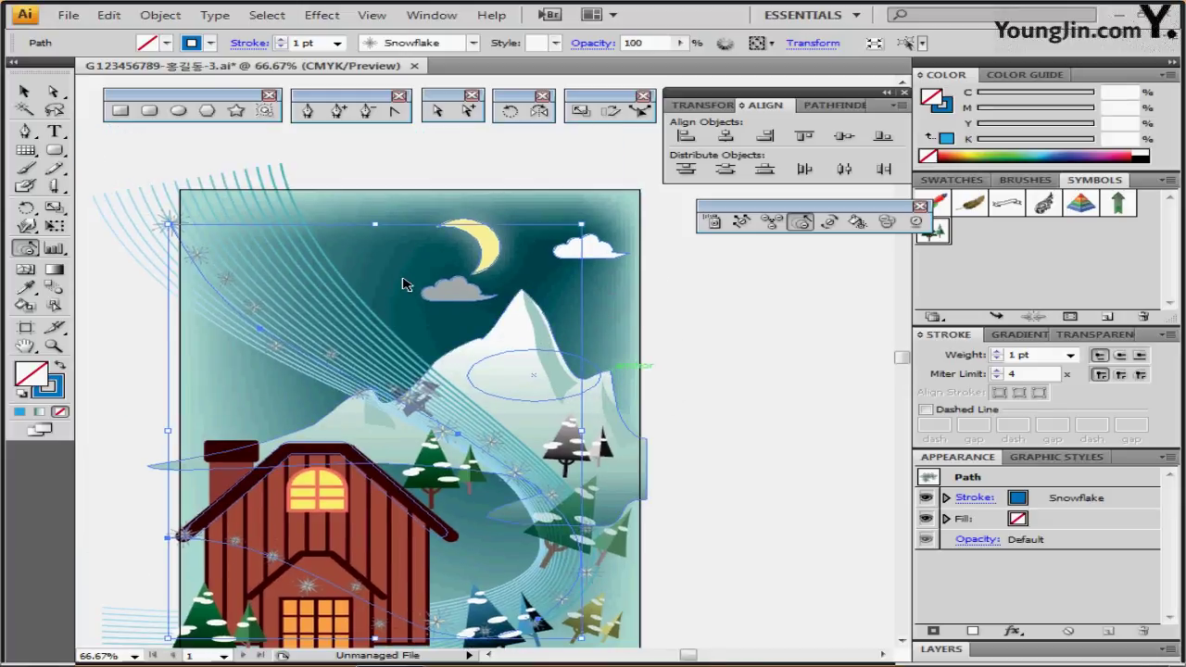
pyautogui.hotkey('ctrl', 's')
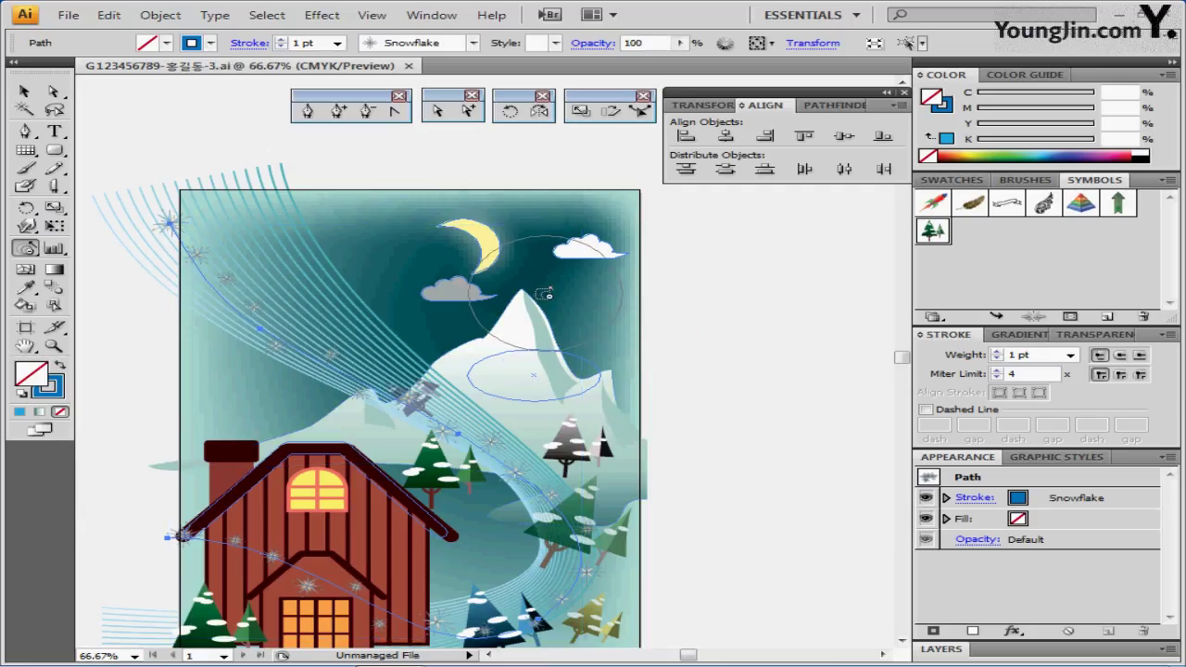
# Deselect the snowflake path and show all hidden objects, including the WINTER TRIP, SNOWY NIGHT and ENJOY THE WINTER texts
pyautogui.moveTo(593, 357); pyautogui.dragTo(561, 328)
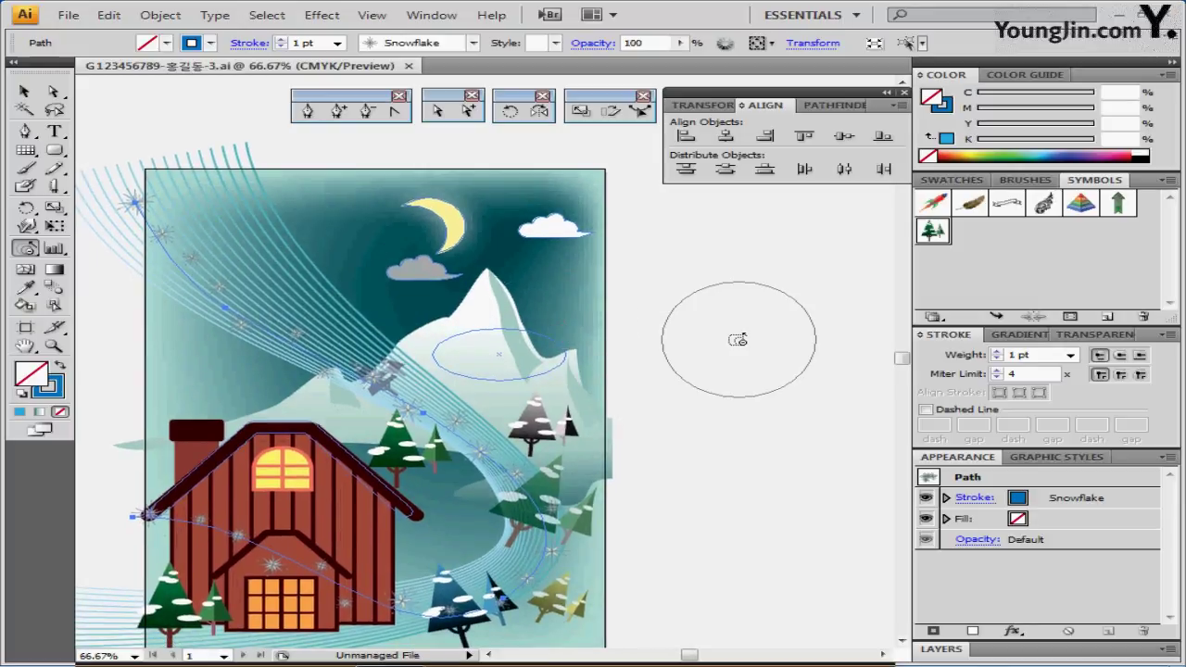
pyautogui.press('ctrl')
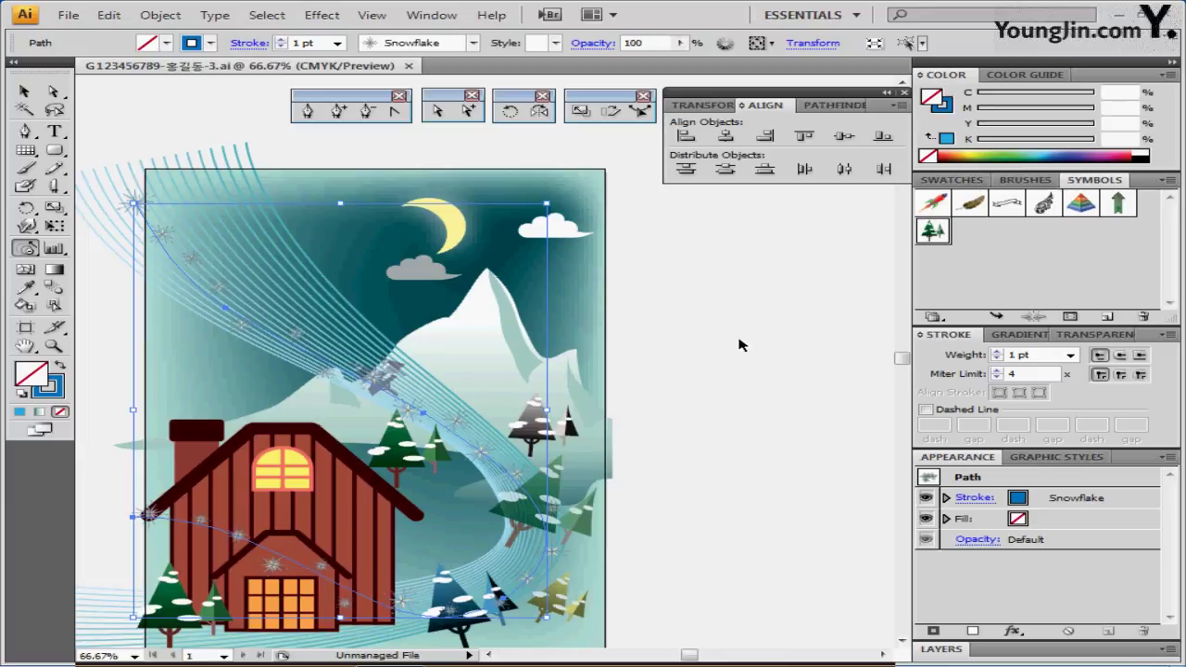
pyautogui.keyDown('ctrl'); pyautogui.click(740, 345); pyautogui.keyUp('ctrl')
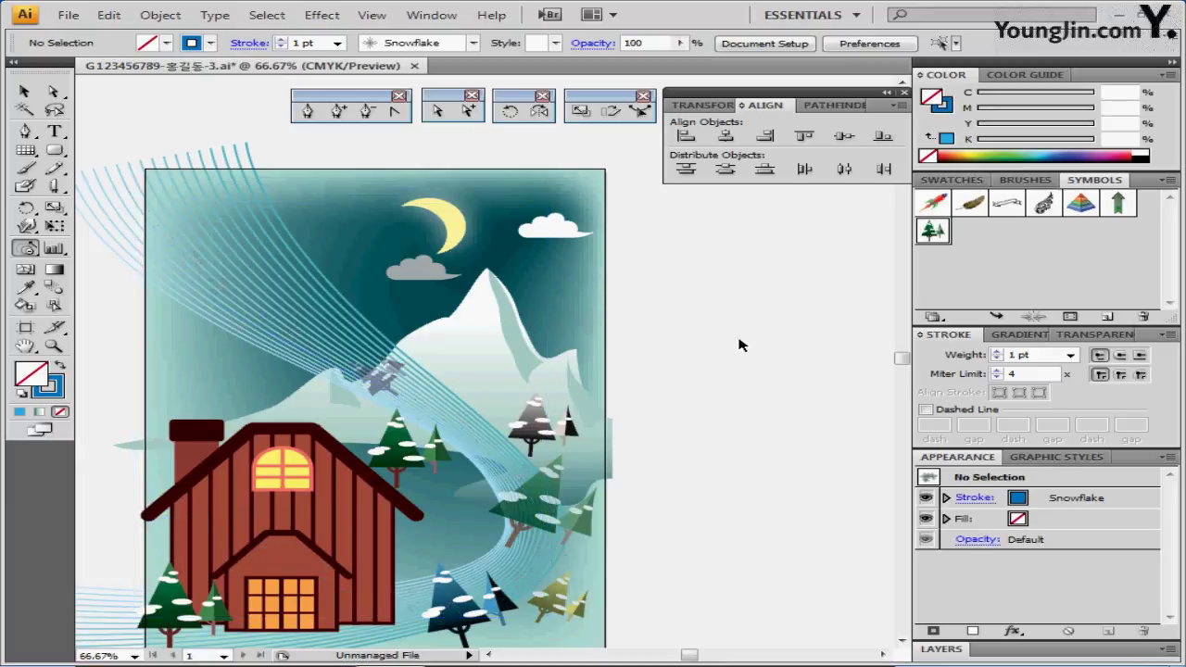
pyautogui.hotkey('ctrl', 'a')
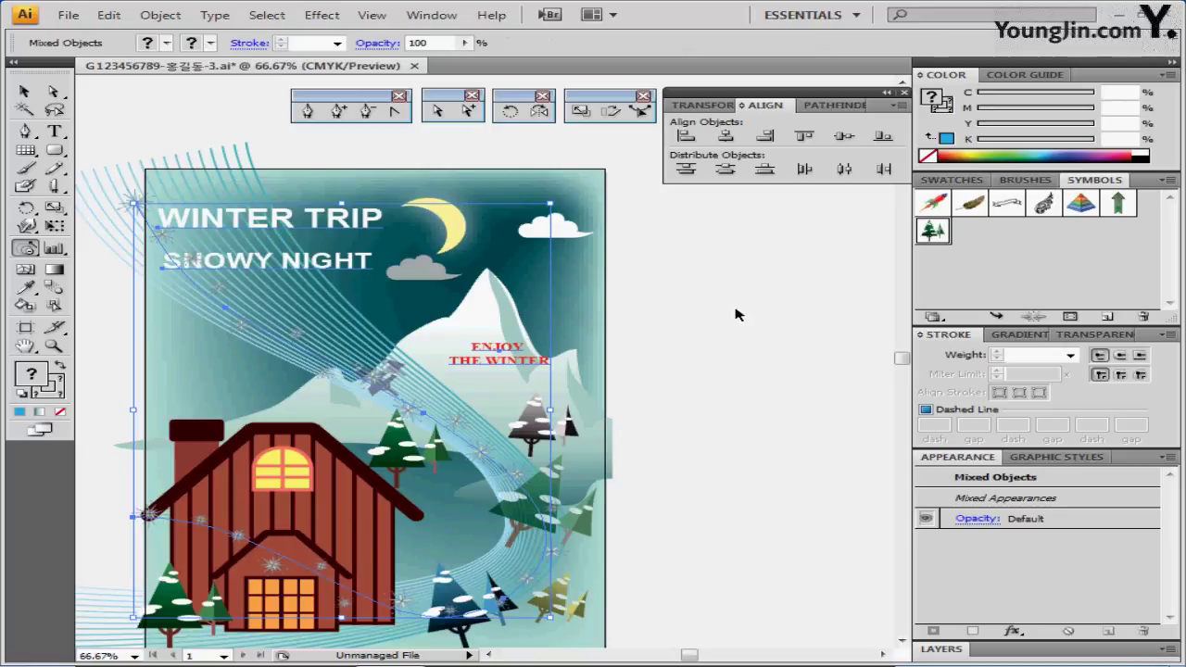
pyautogui.click(736, 315)
# Check the font and size settings of the WINTER TRIP title at 100% zoom
pyautogui.click(368, 268)
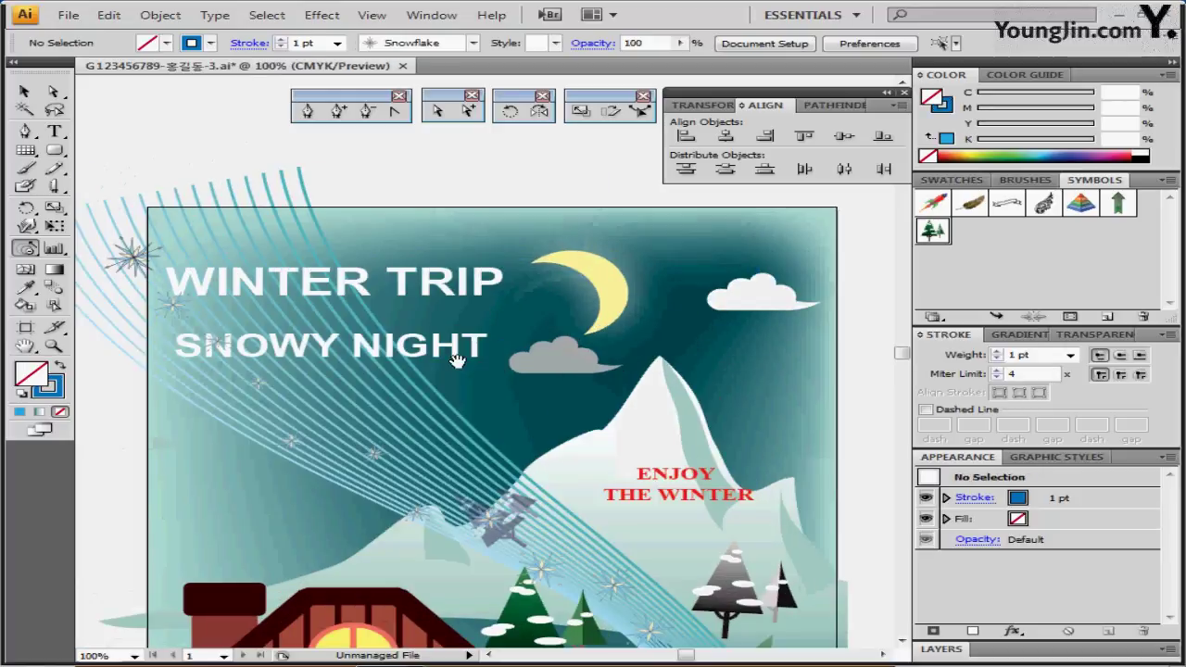
pyautogui.moveTo(457, 361); pyautogui.dragTo(412, 305)
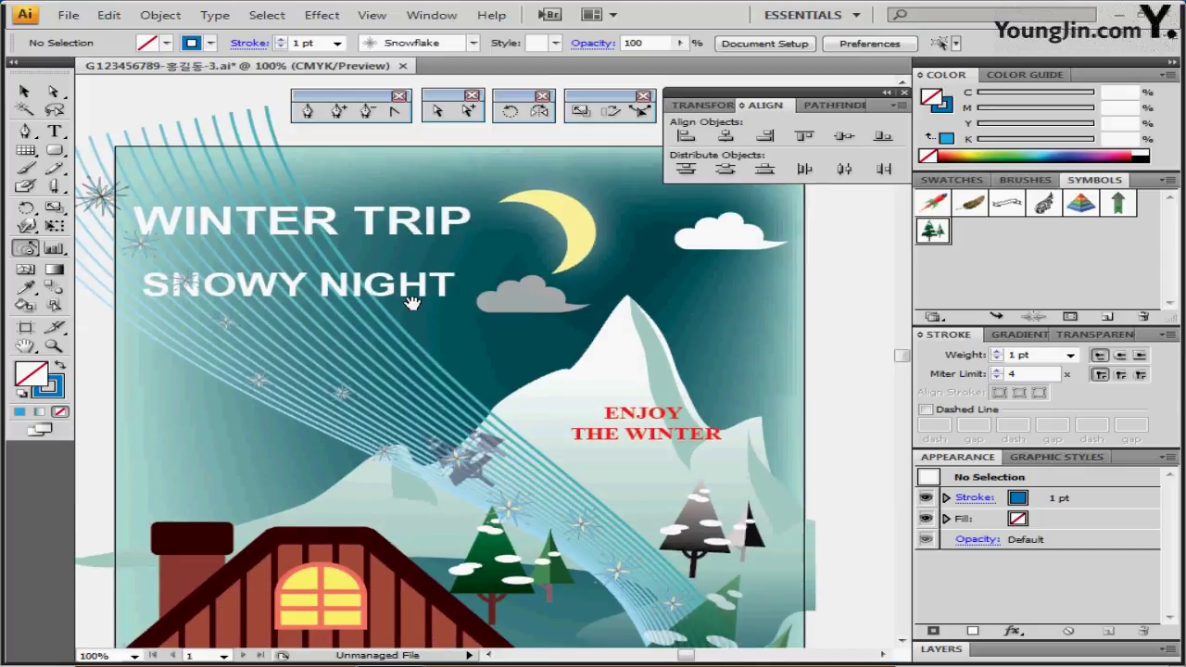
pyautogui.click(53, 130)
pyautogui.click(275, 224)
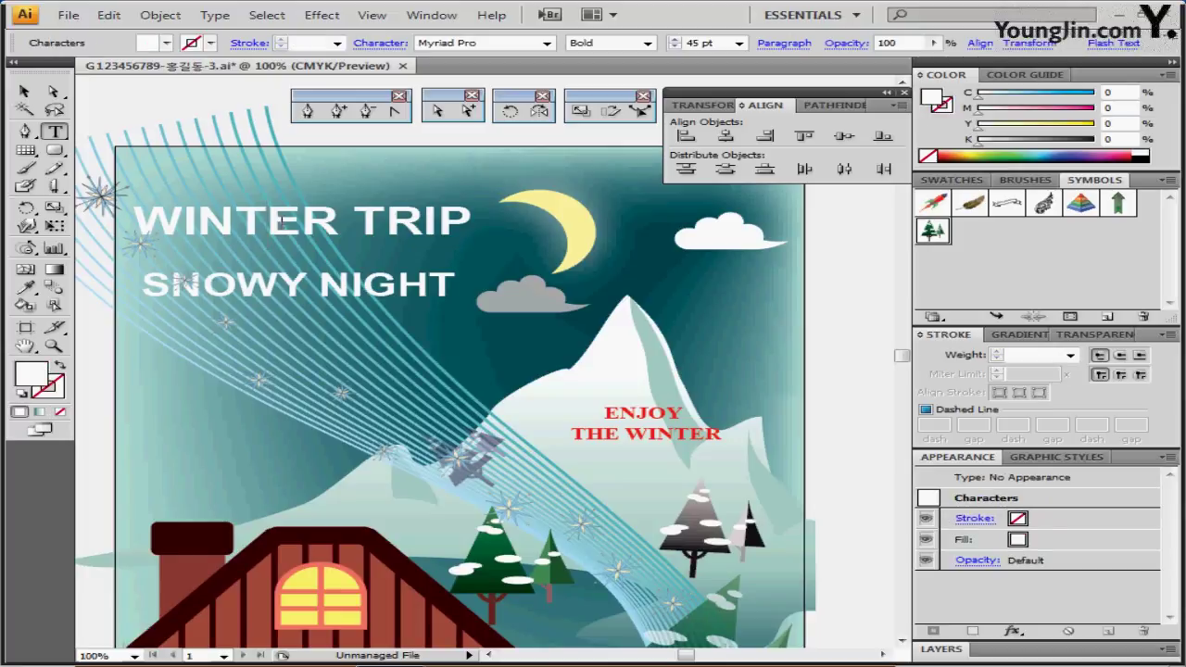
pyautogui.tripleClick(280, 225)
pyautogui.hotkey('ctrl', 't')
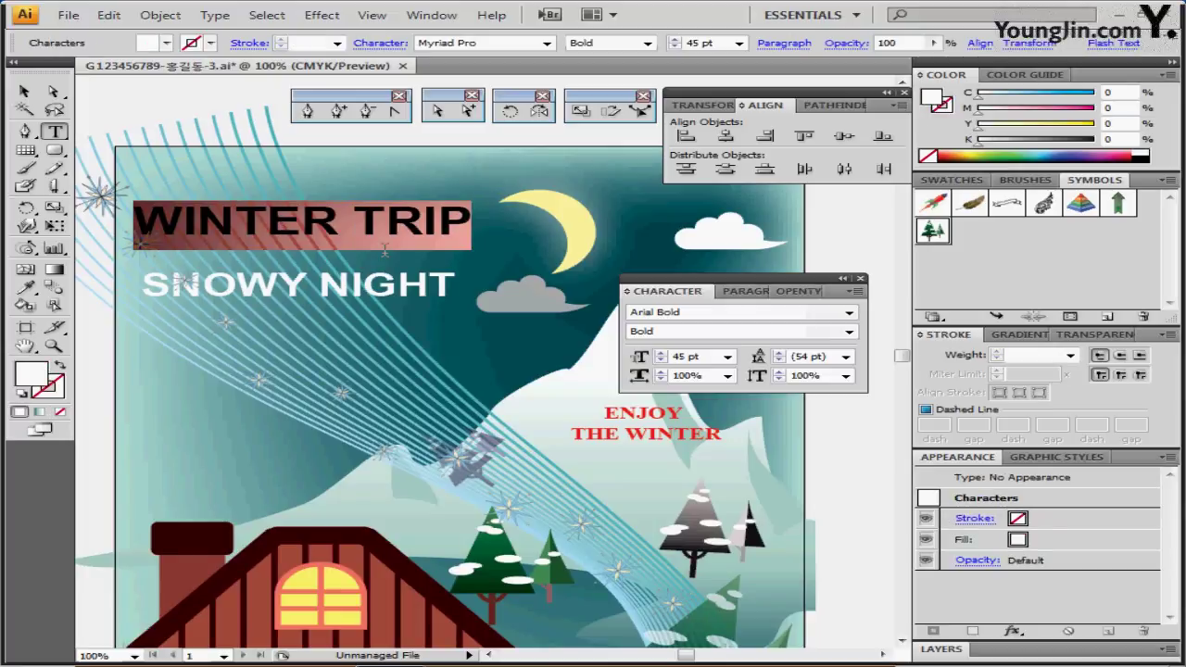
pyautogui.click(859, 278)
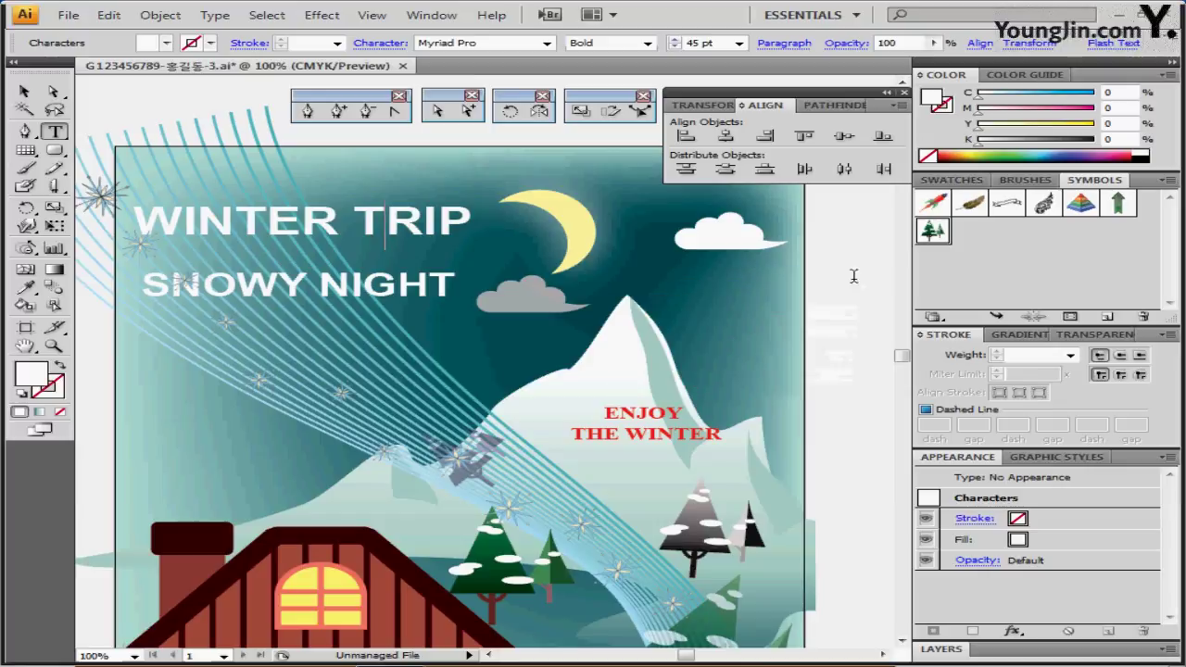
pyautogui.press('Escape')
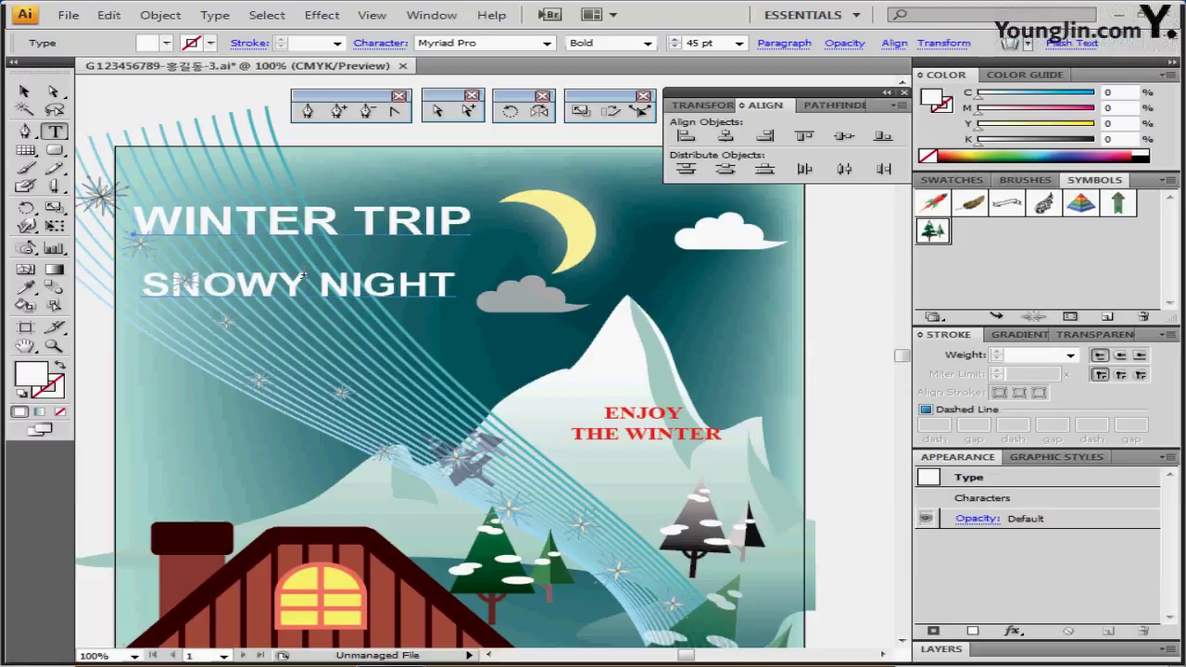
# Start an Envelope Distort with Warp on the WINTER TRIP title, previewing it in the Arc Upper style
pyautogui.press('ctrl')
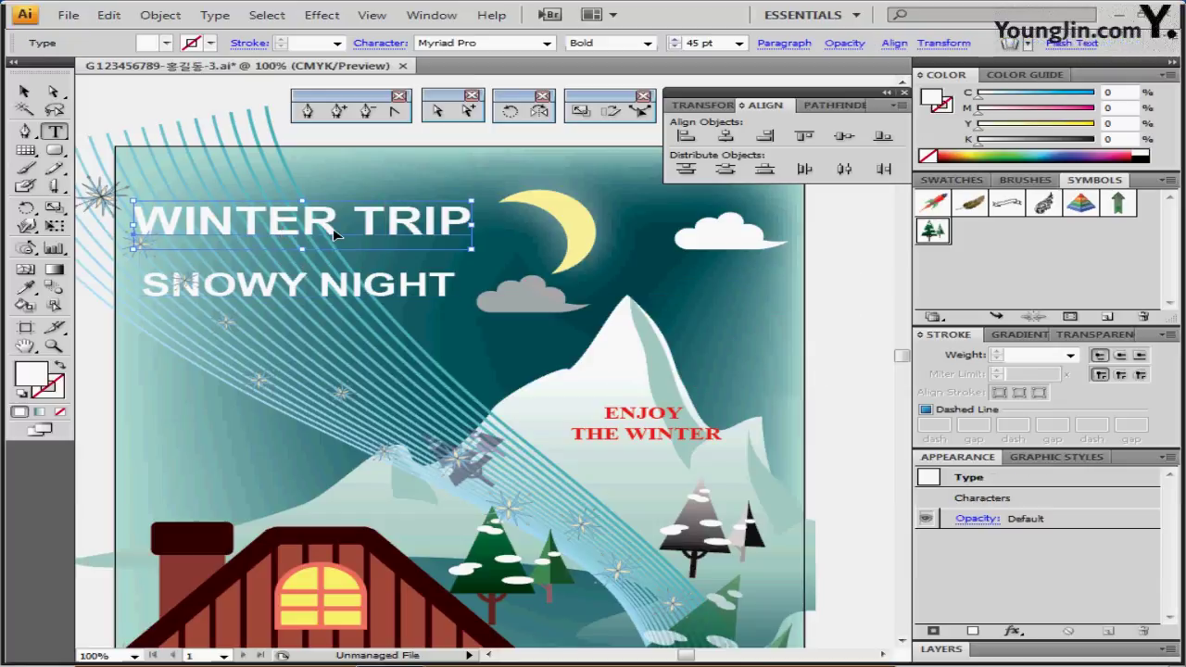
pyautogui.click(161, 15)
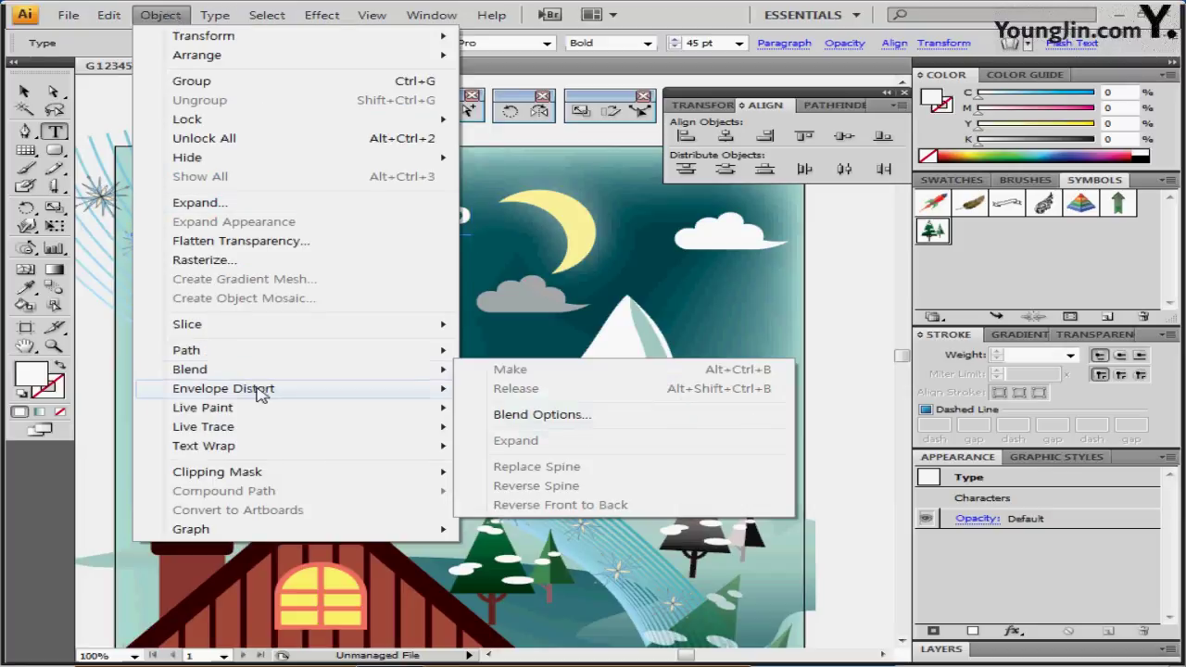
pyautogui.moveTo(261, 394)
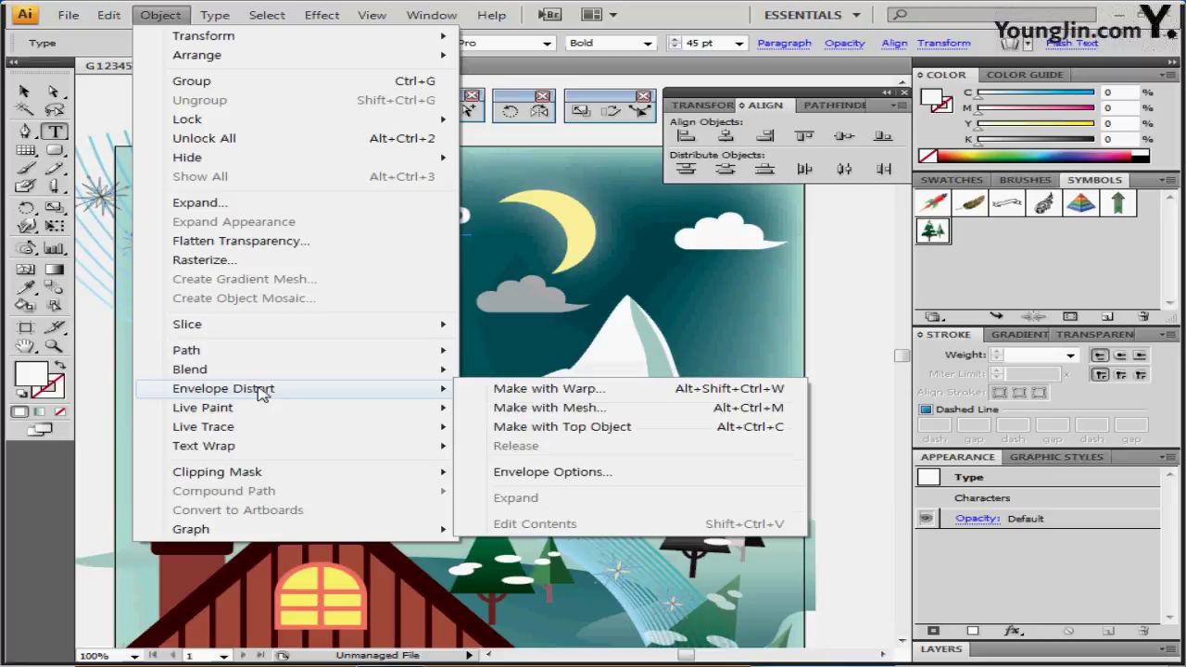
pyautogui.click(553, 389)
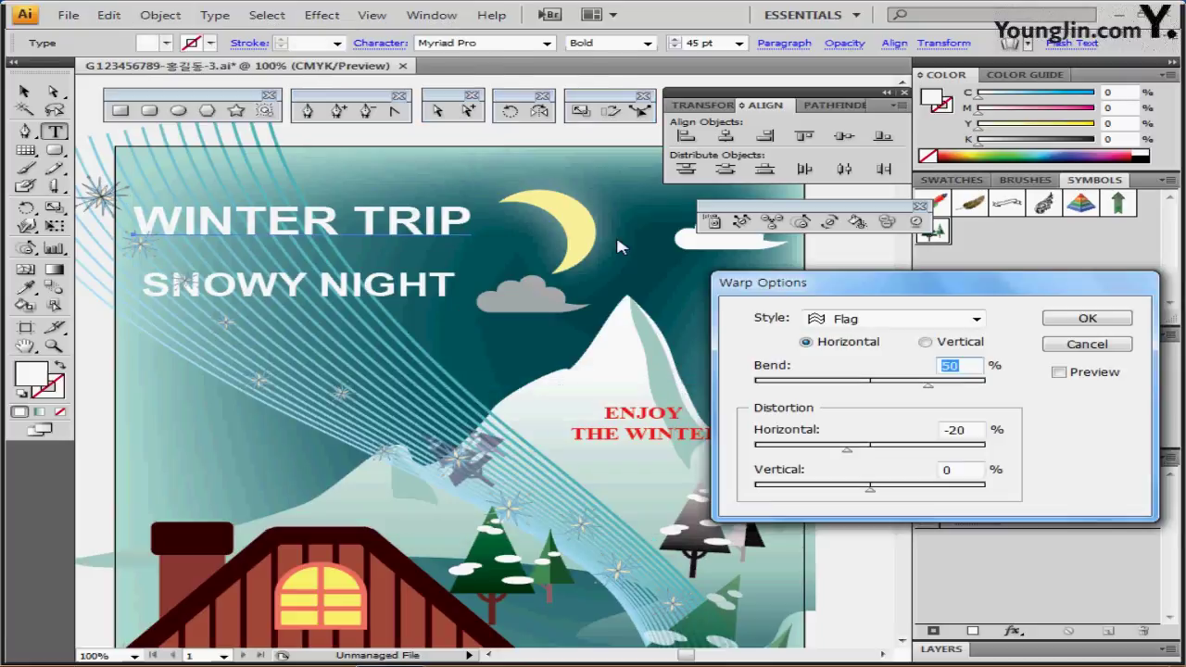
pyautogui.click(854, 319)
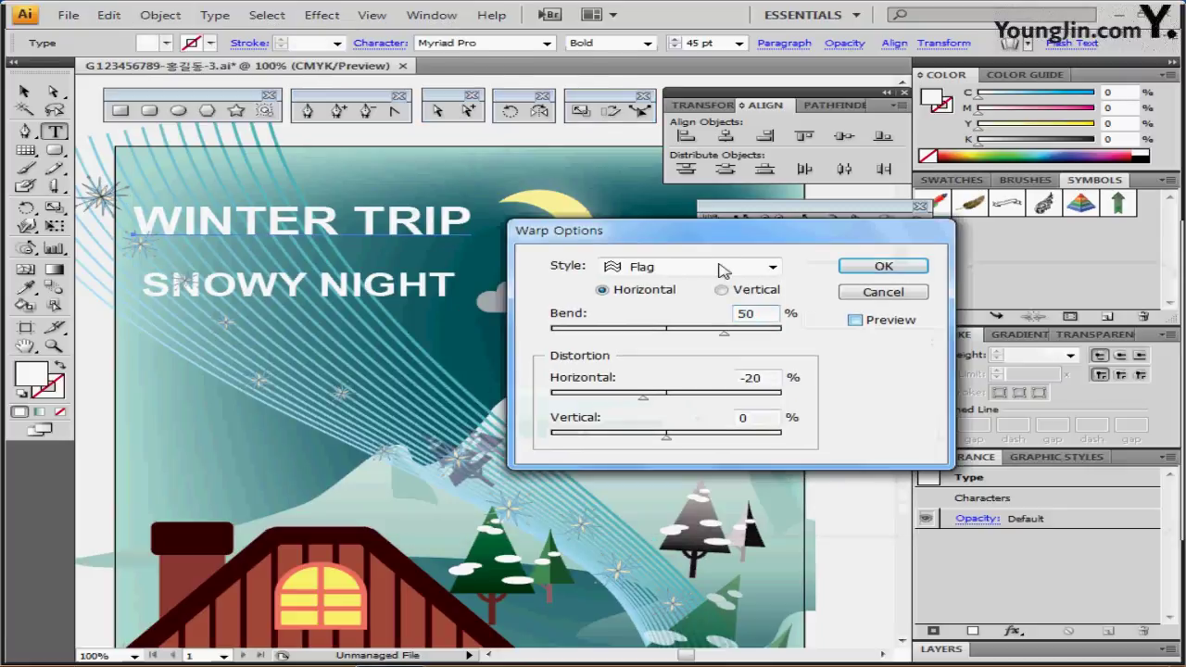
pyautogui.click(712, 269)
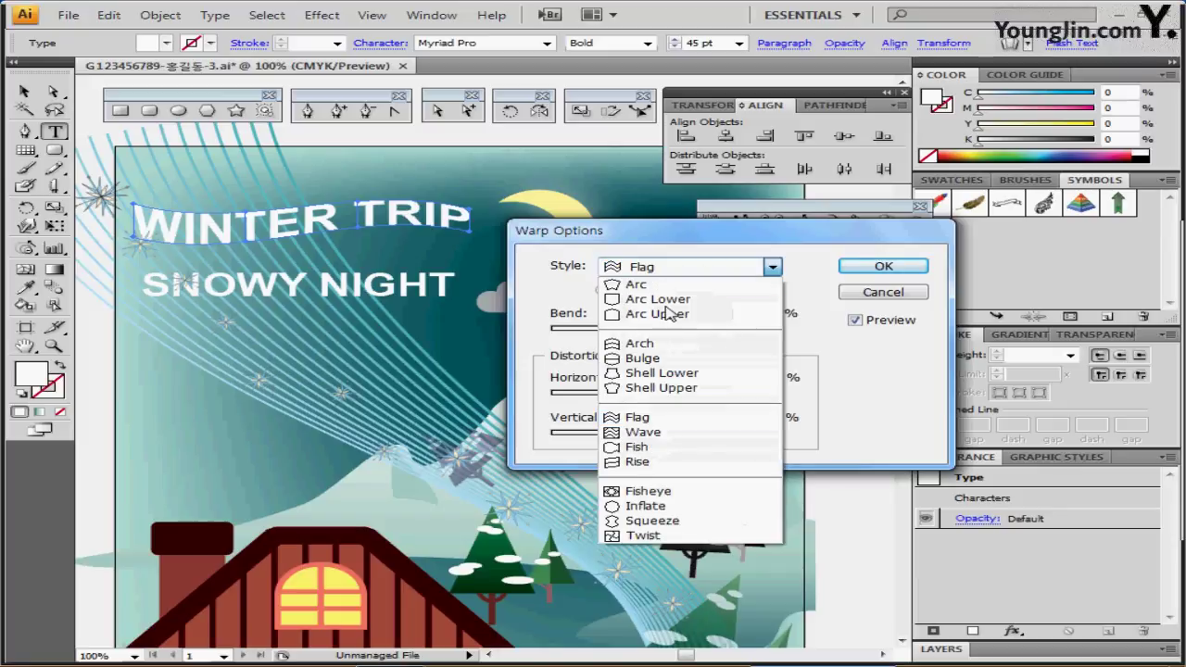
pyautogui.press('Escape')
pyautogui.press('Up')
pyautogui.press('Up')
pyautogui.press('Up')
pyautogui.press('Up')
pyautogui.press('Up')
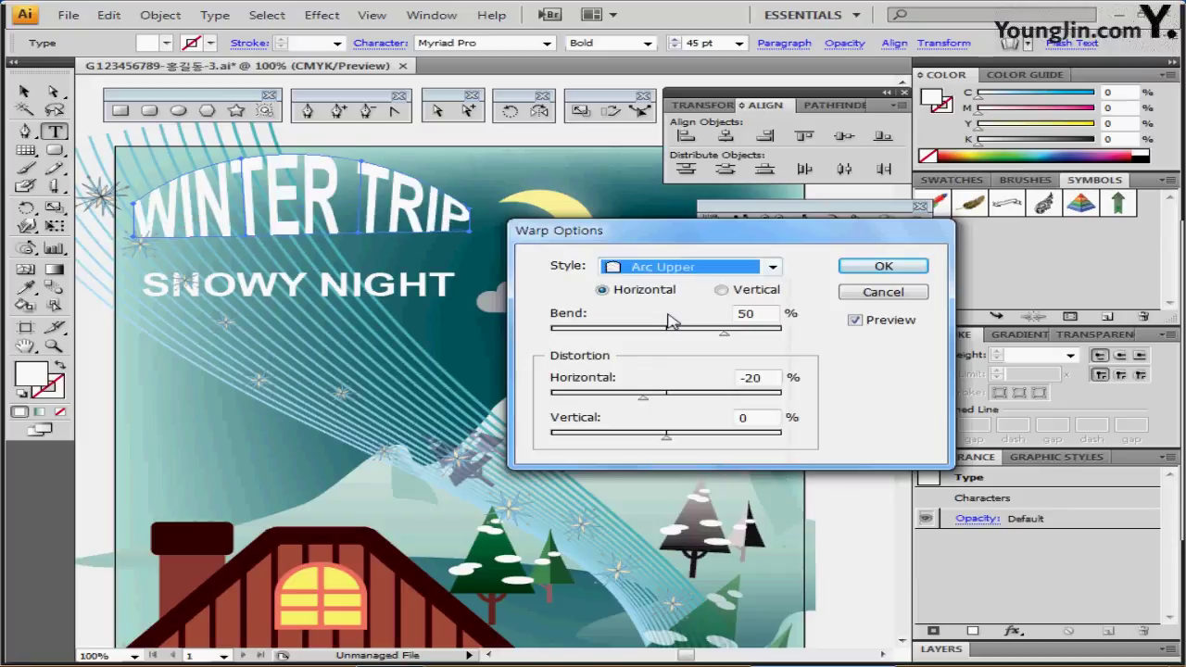
# Set the title warp's bend to 40% and apply it
pyautogui.press('Tab')
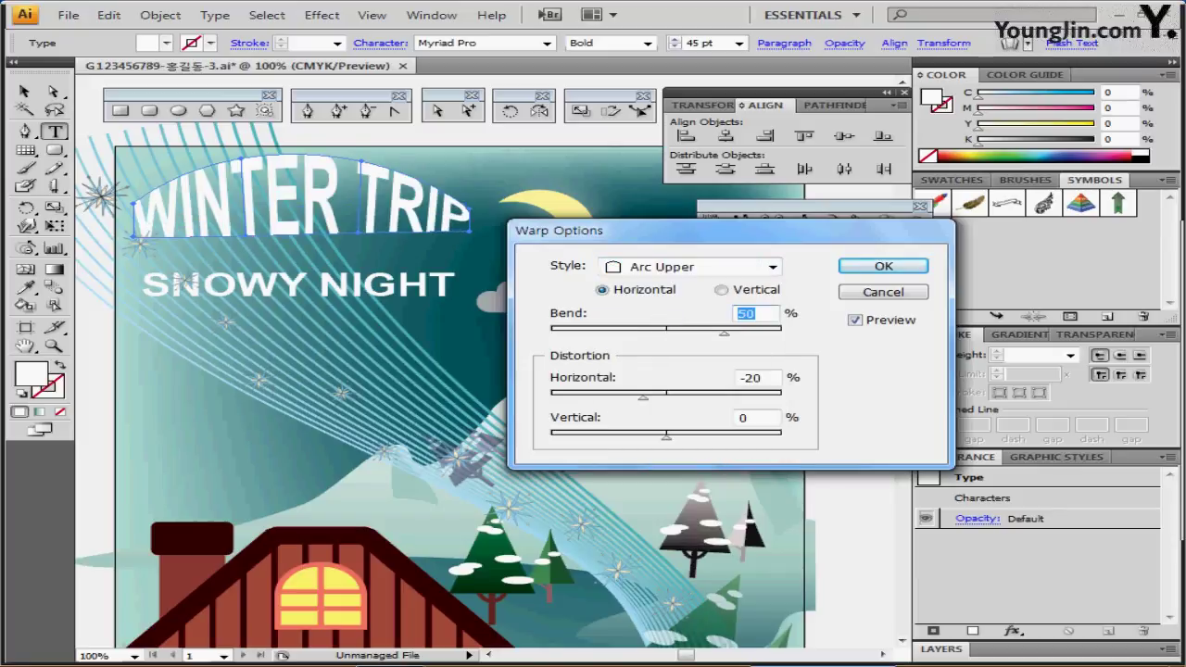
pyautogui.write('40')
pyautogui.press('Return')
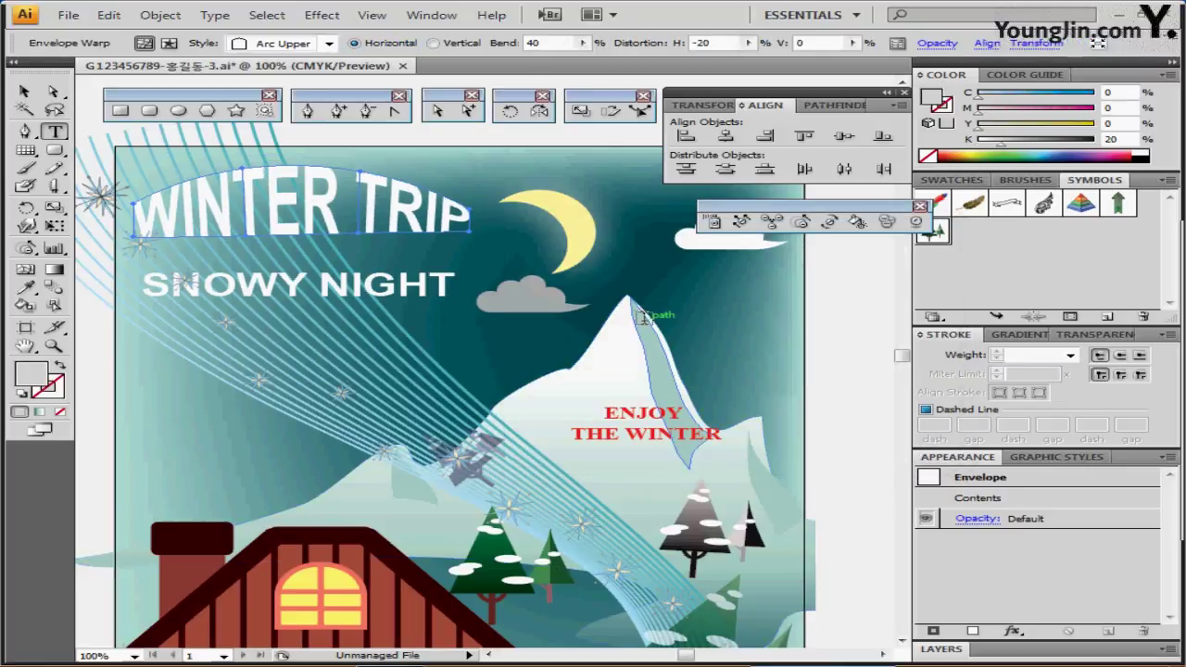
pyautogui.click(305, 291)
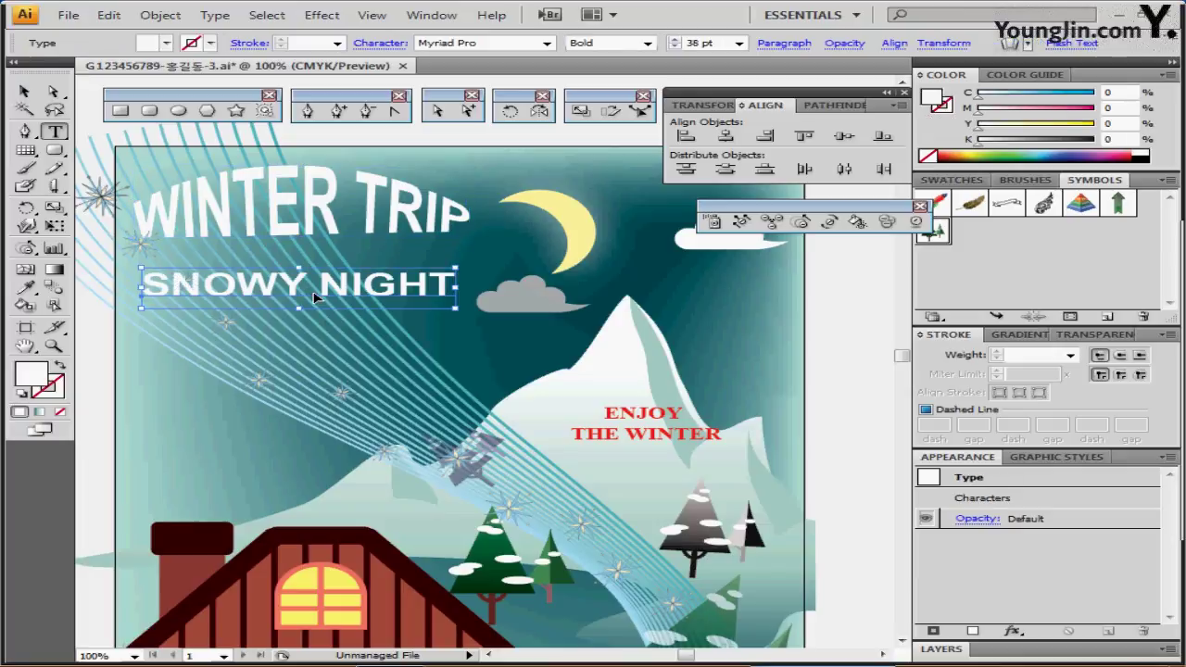
pyautogui.keyDown('shift'); pyautogui.click(276, 220); pyautogui.keyUp('shift')
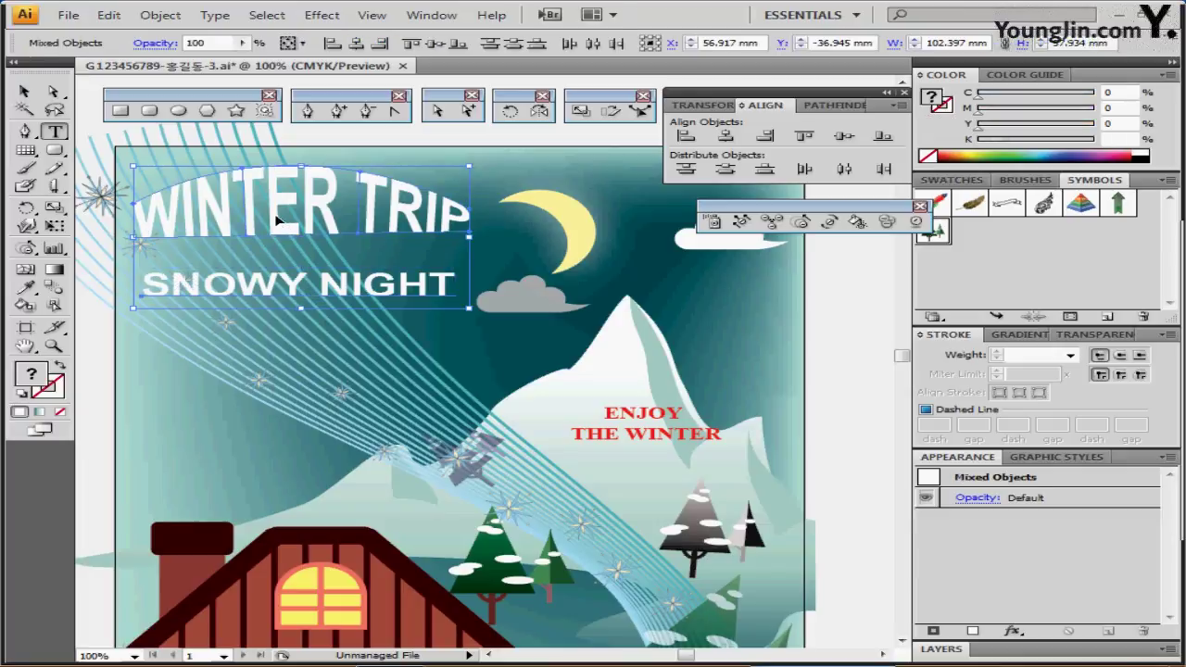
pyautogui.click(106, 343)
pyautogui.click(260, 293)
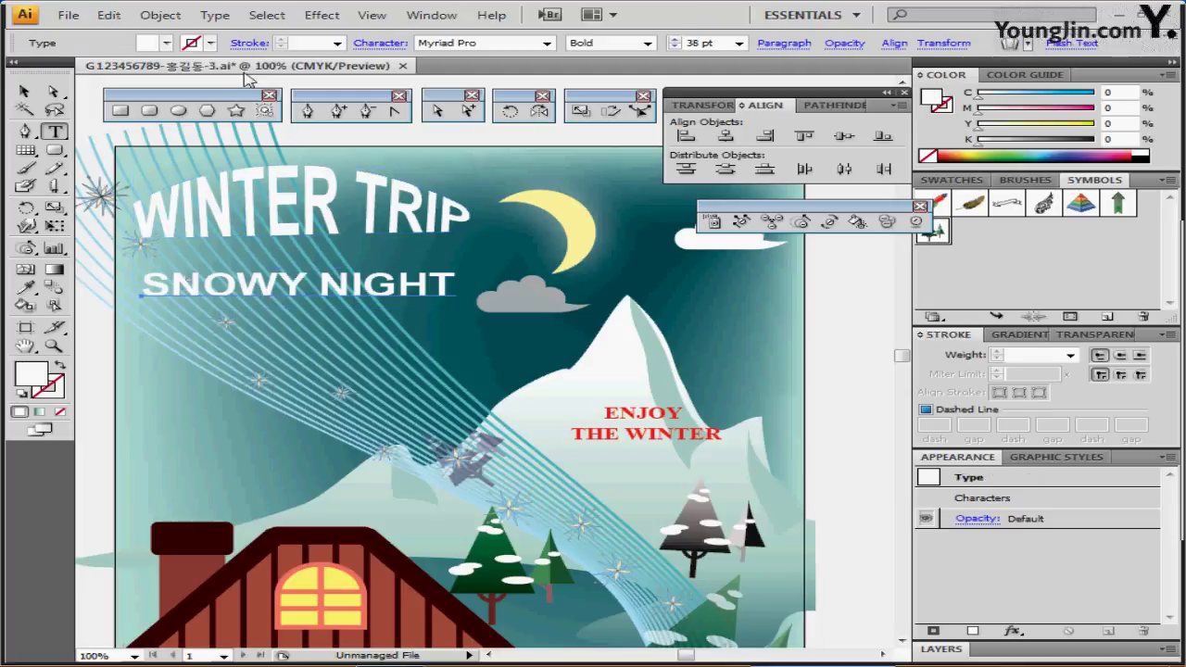
pyautogui.click(160, 15)
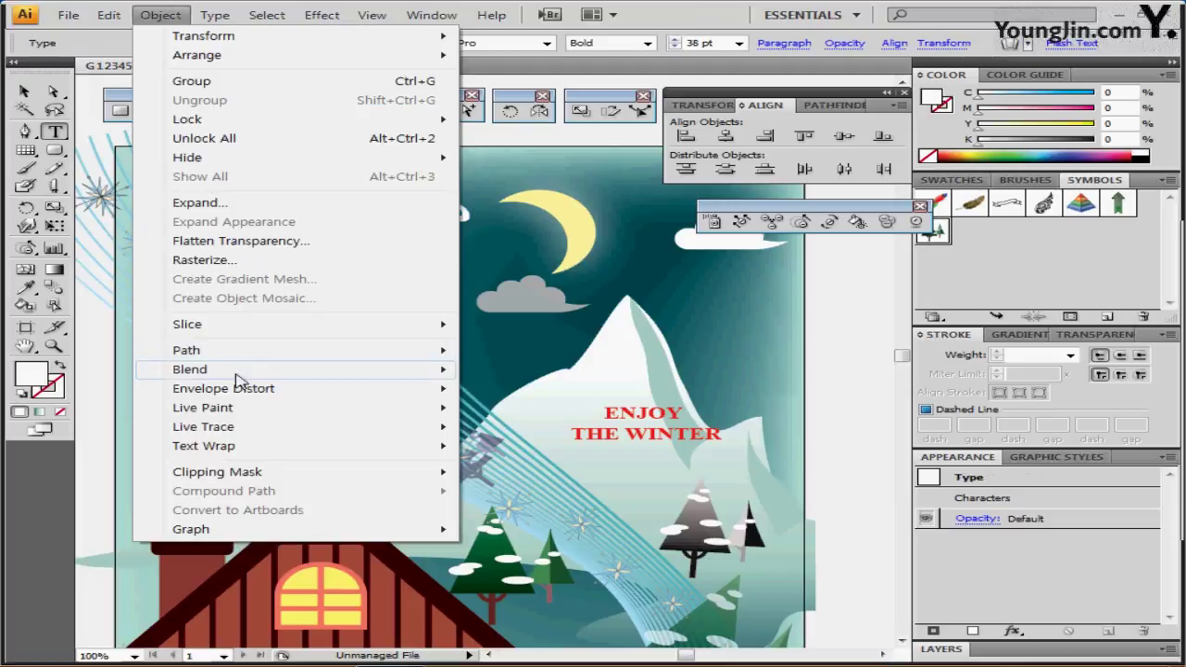
pyautogui.moveTo(237, 393)
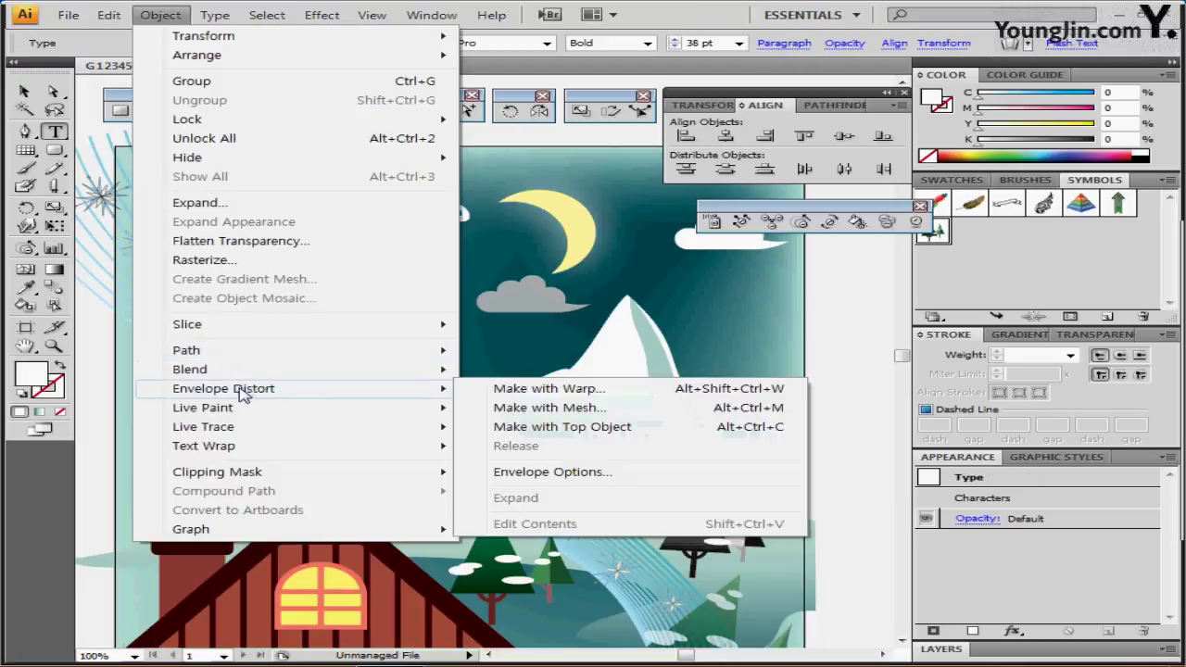
pyautogui.click(634, 393)
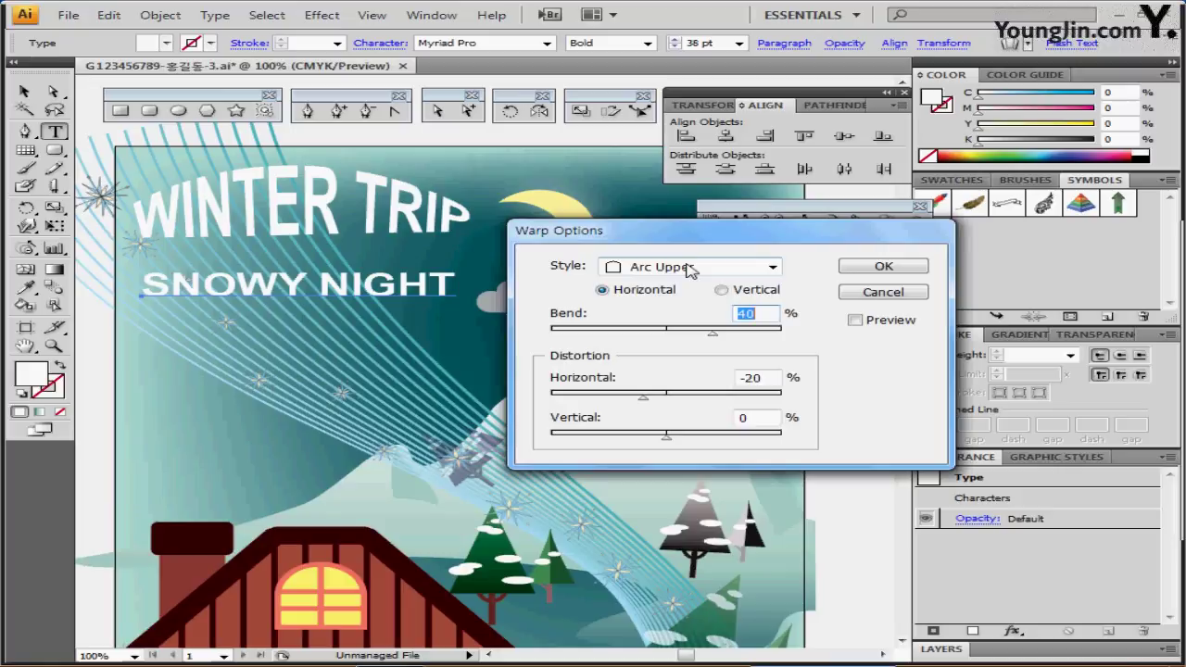
pyautogui.click(887, 292)
# Move the warped WINTER TRIP title down so it sits just above the SNOWY NIGHT text
pyautogui.keyDown('ctrl'); pyautogui.click(387, 294); pyautogui.keyUp('ctrl')
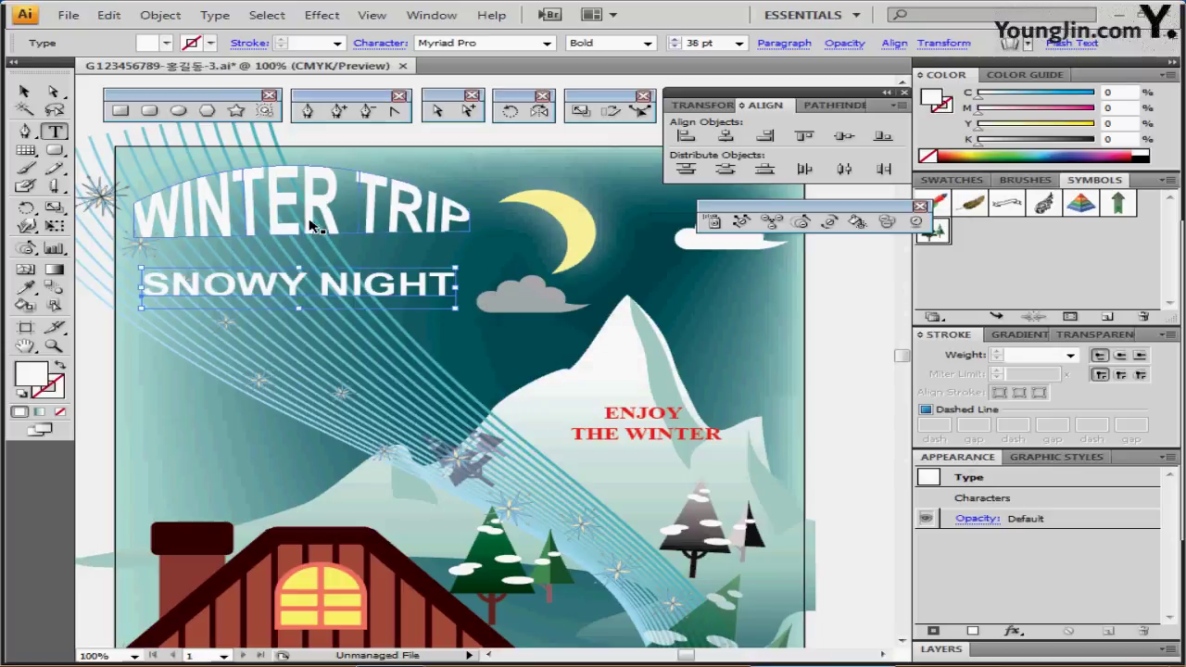
pyautogui.keyDown('ctrl'); pyautogui.click(310, 225); pyautogui.keyUp('ctrl')
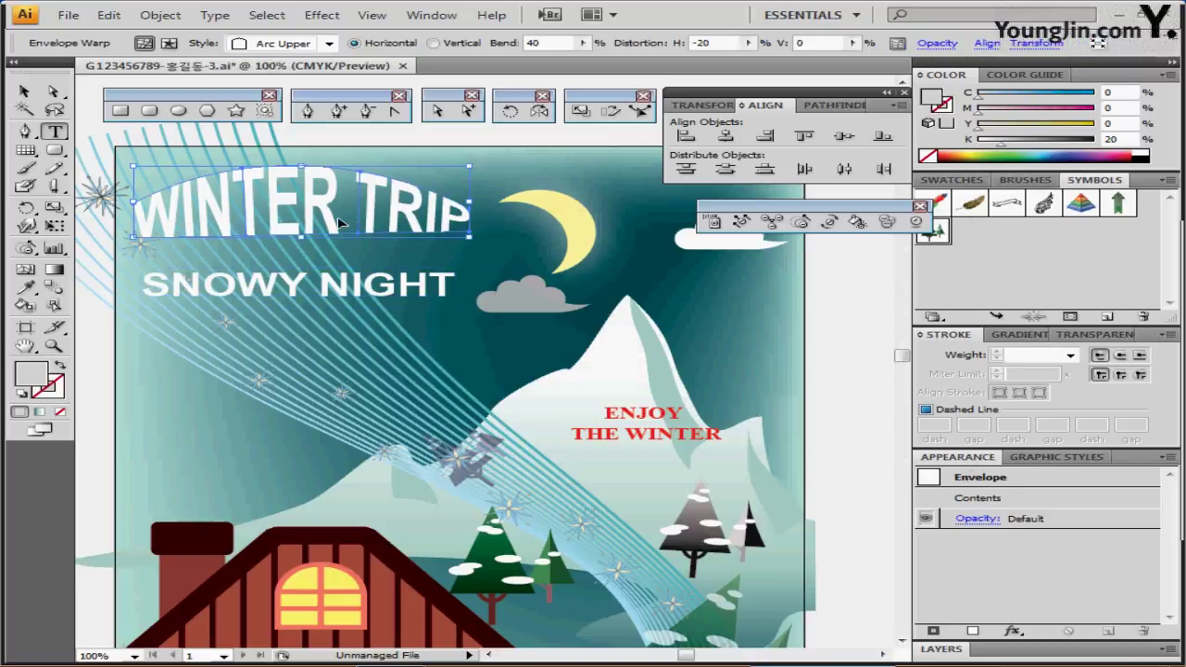
pyautogui.moveTo(334, 219); pyautogui.dragTo(341, 241)
# Select both the WINTER TRIP and SNOWY NIGHT titles and start a Drop Shadow effect on them
pyautogui.keyDown('ctrl'); pyautogui.click(278, 290); pyautogui.keyUp('ctrl')
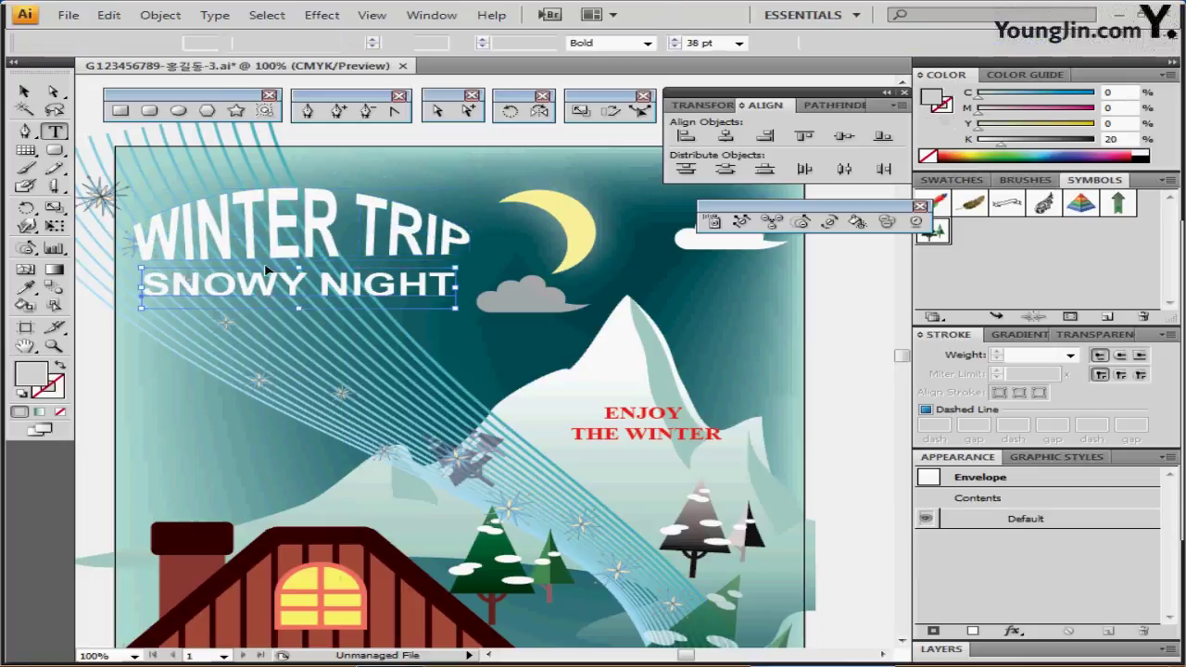
pyautogui.keyDown('ctrl'); pyautogui.keyDown('shift'); pyautogui.click(267, 257); pyautogui.keyUp('shift'); pyautogui.keyUp('ctrl')
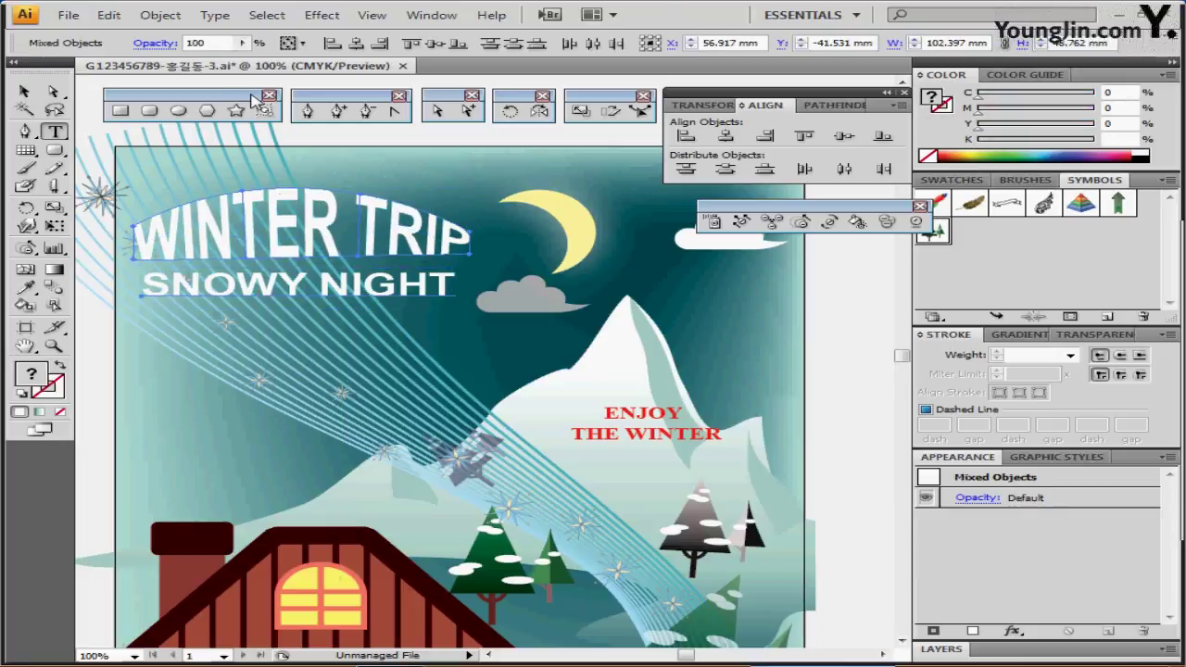
pyautogui.click(324, 17)
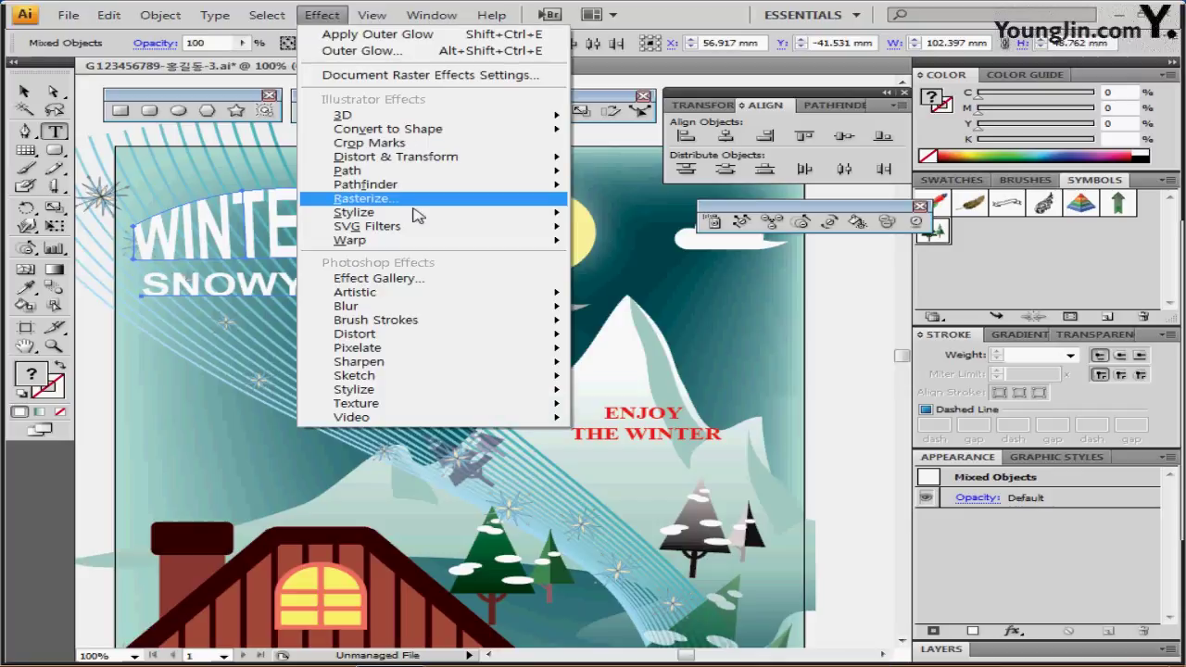
pyautogui.moveTo(416, 214)
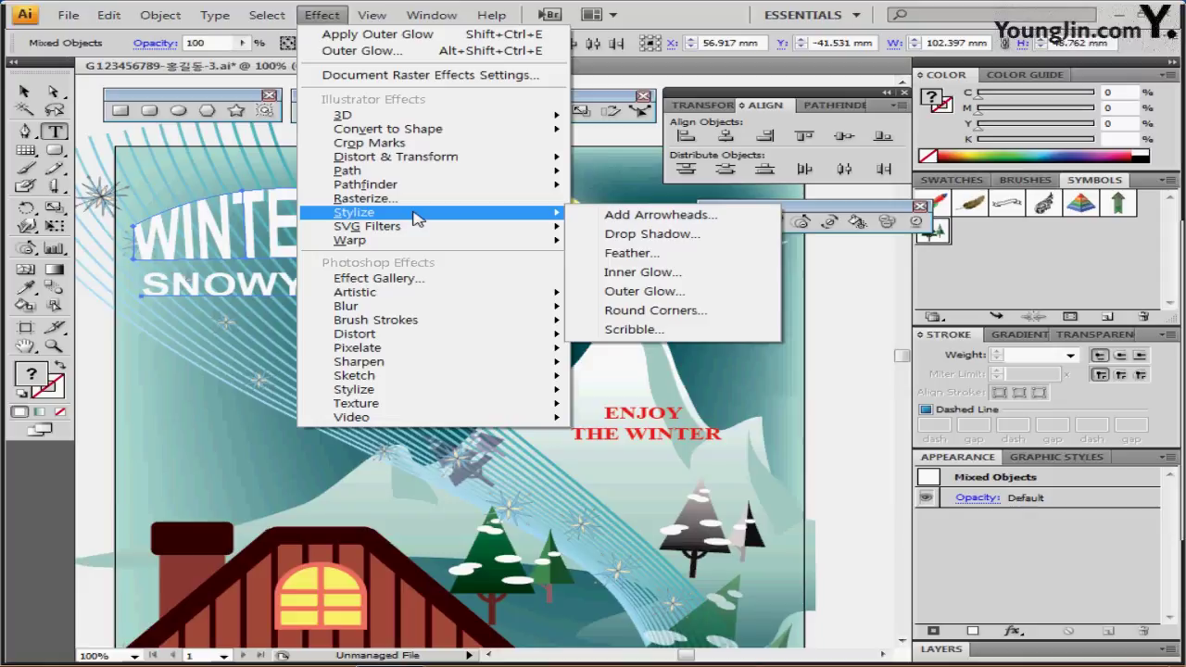
pyautogui.click(649, 234)
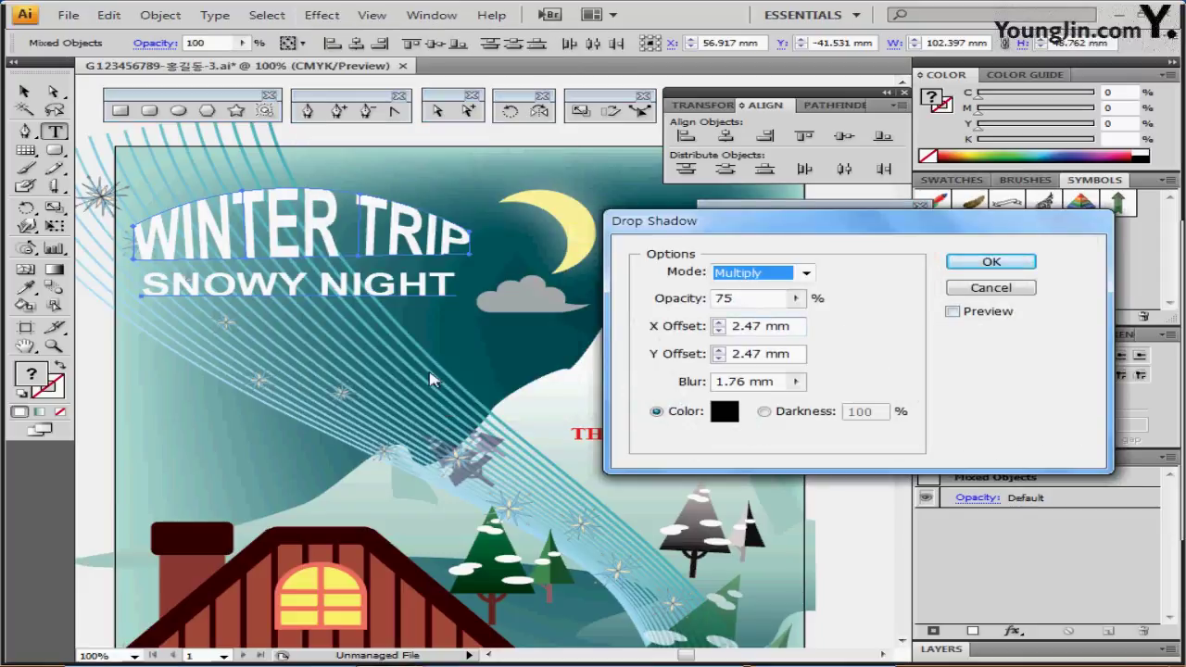
# Apply the drop shadow with 2 mm X and Y offsets and a 1.5 mm blur, and deselect the titles
pyautogui.click(675, 335)
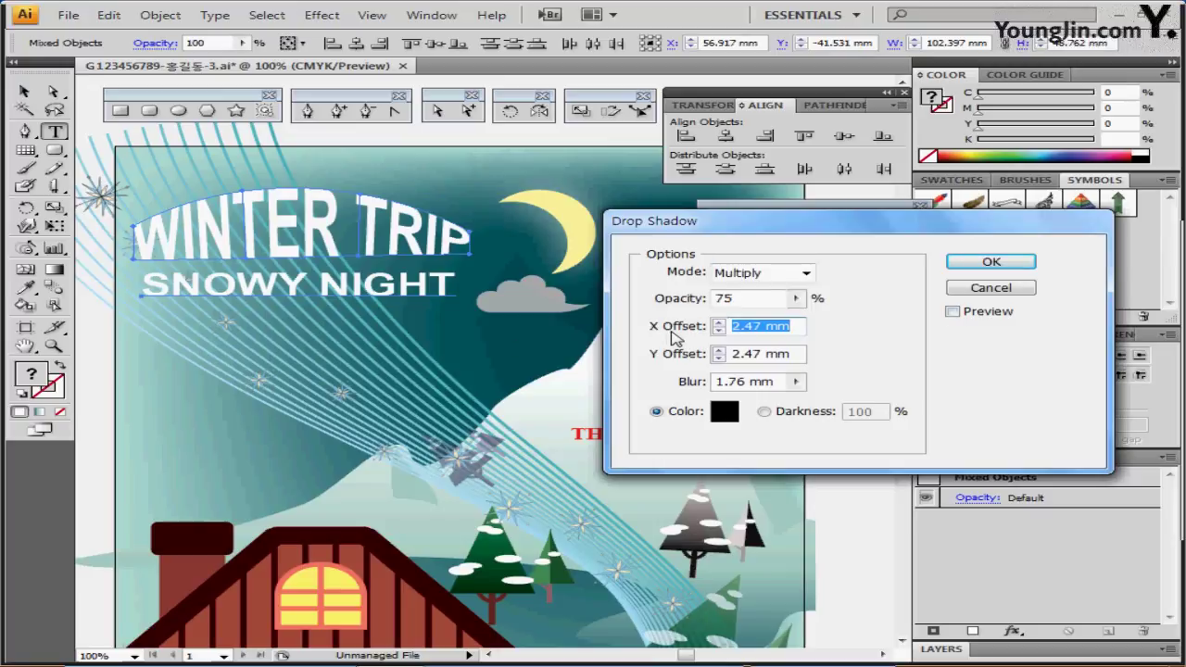
pyautogui.write('2')
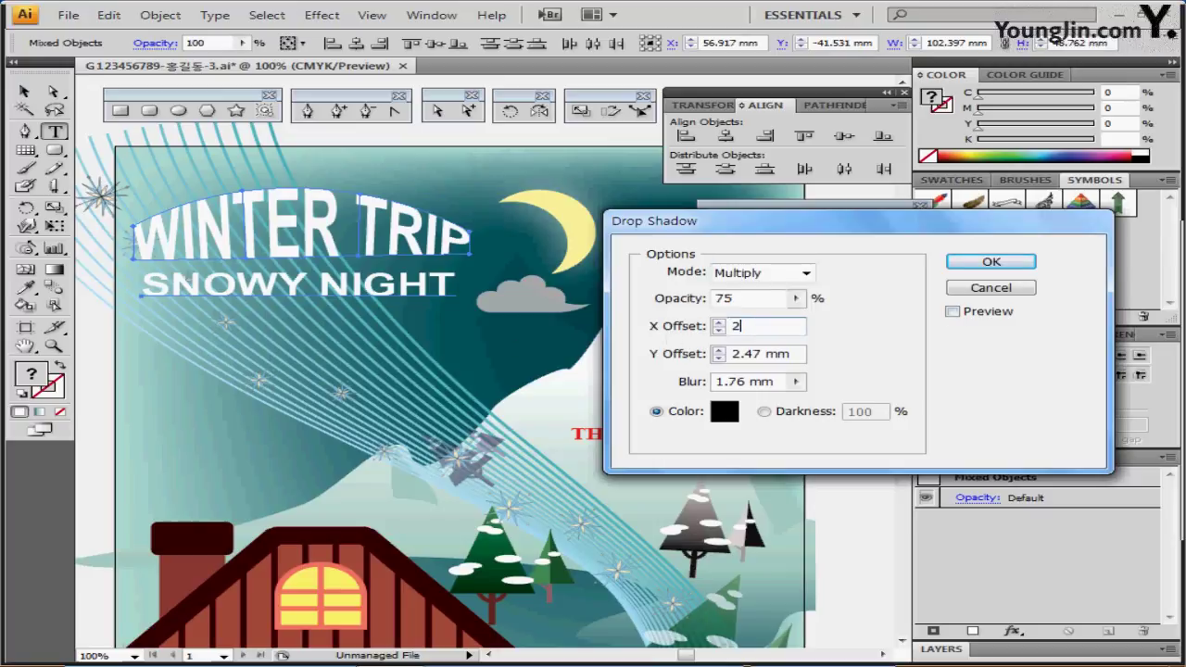
pyautogui.press('Tab')
pyautogui.write('2')
pyautogui.press('Tab')
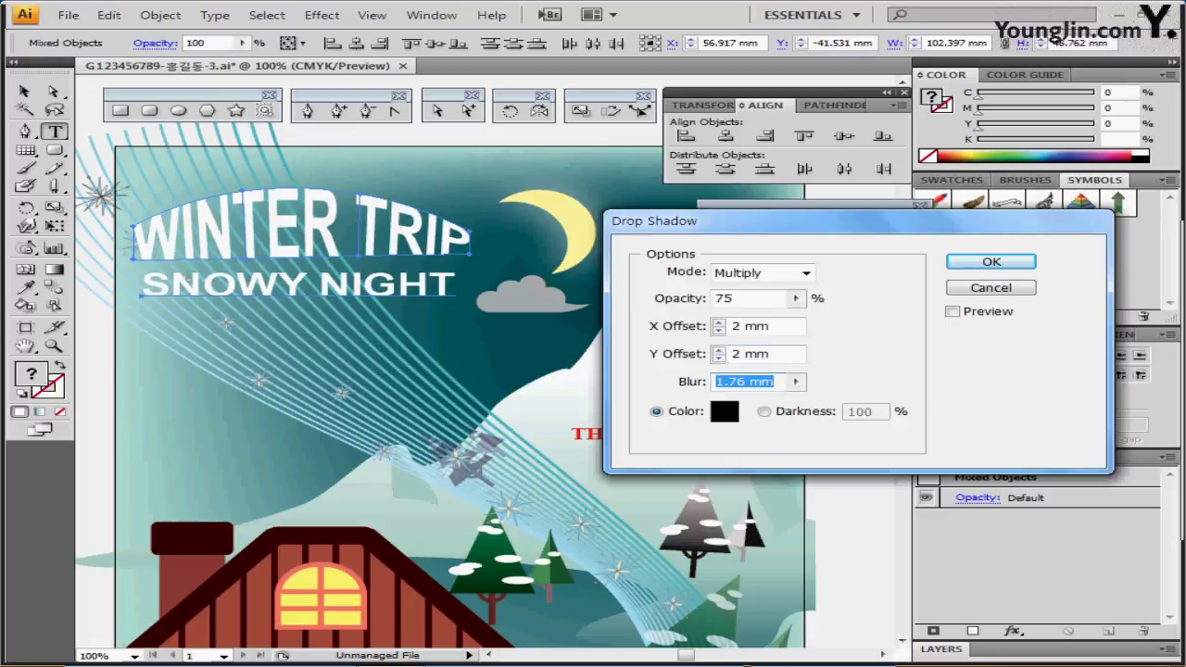
pyautogui.press('Tab')
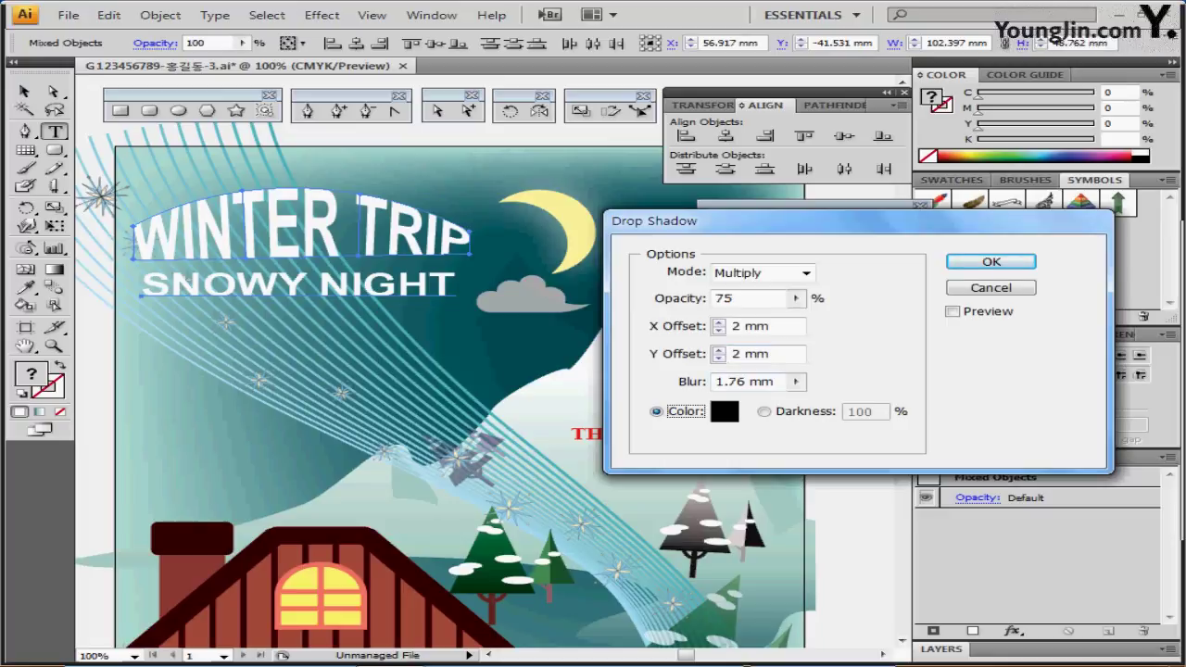
pyautogui.doubleClick(722, 382)
pyautogui.write('1.5')
pyautogui.press('Return')
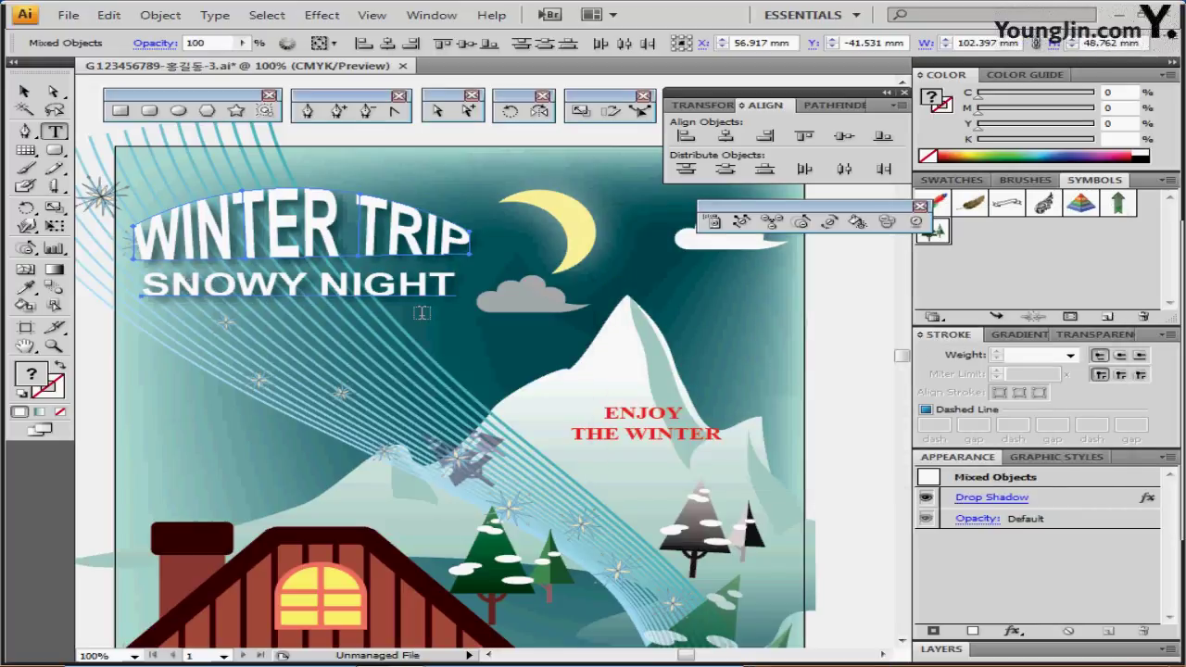
pyautogui.tripleClick(447, 283)
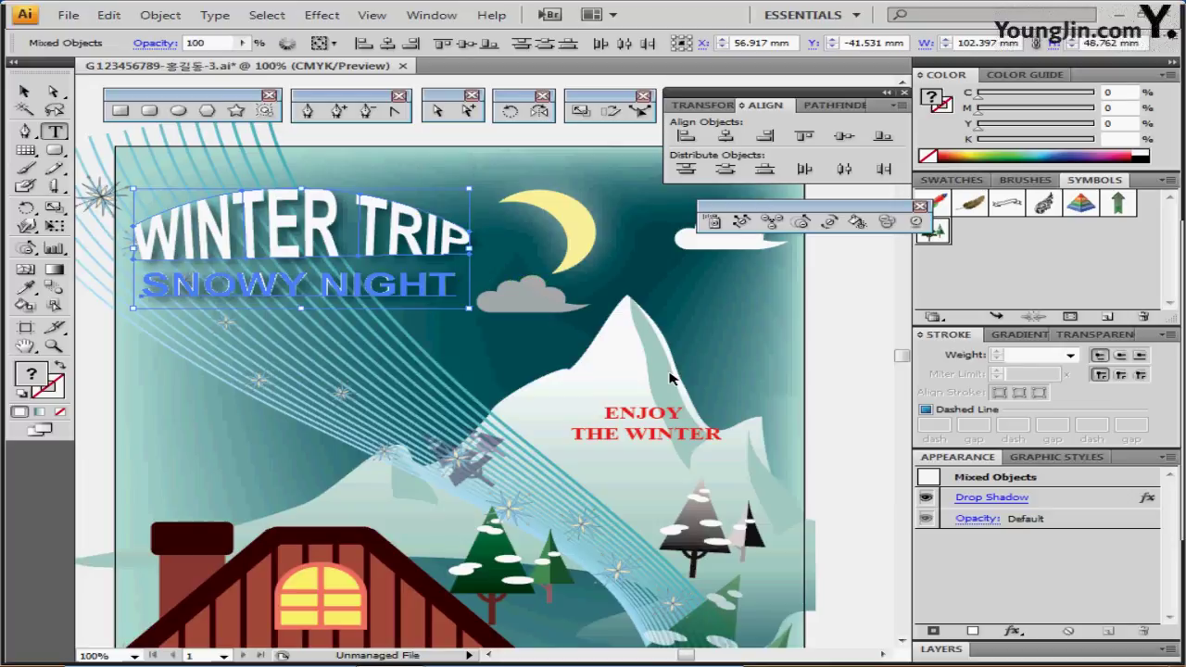
pyautogui.press('Escape')
pyautogui.hotkey('ctrl', 'shift', 'a')
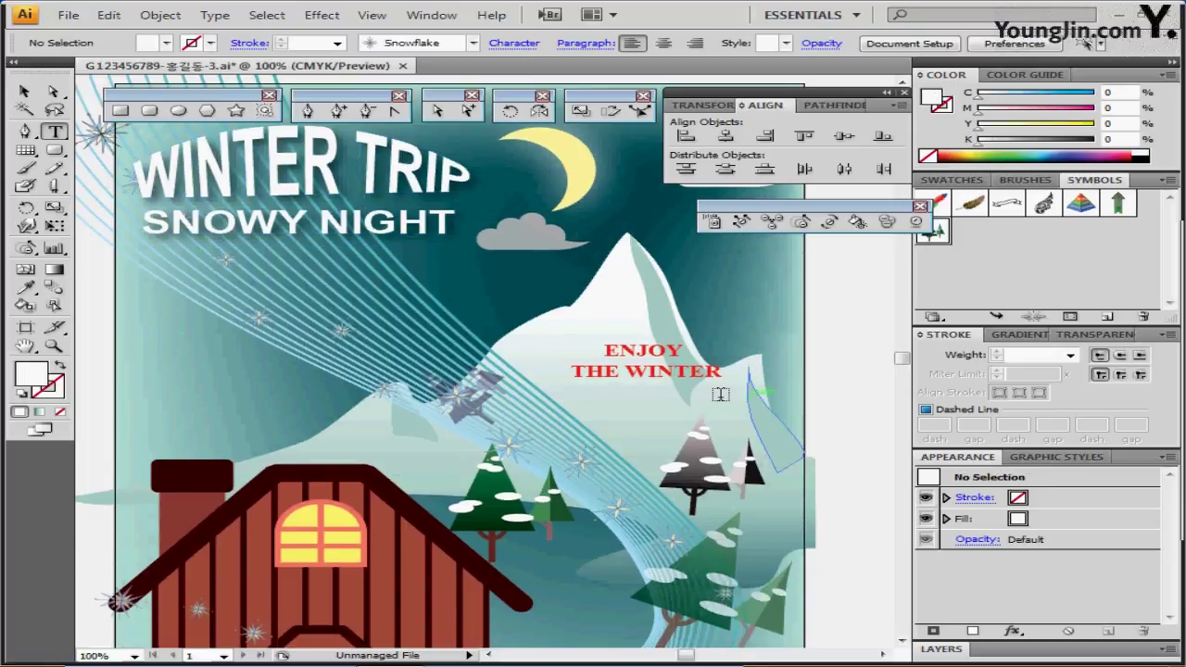
# Draw an ellipse over the ENJOY THE WINTER text, adjusting its upper edge to the oval guide outline
pyautogui.moveTo(671, 445); pyautogui.dragTo(594, 358)
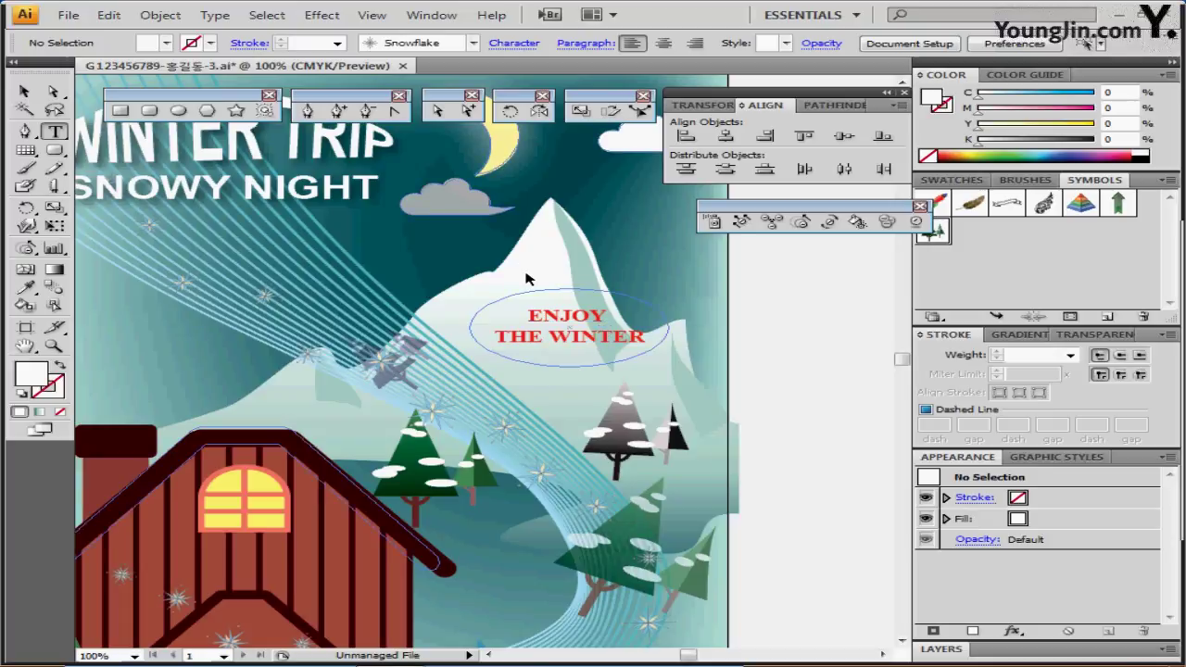
pyautogui.press('l')
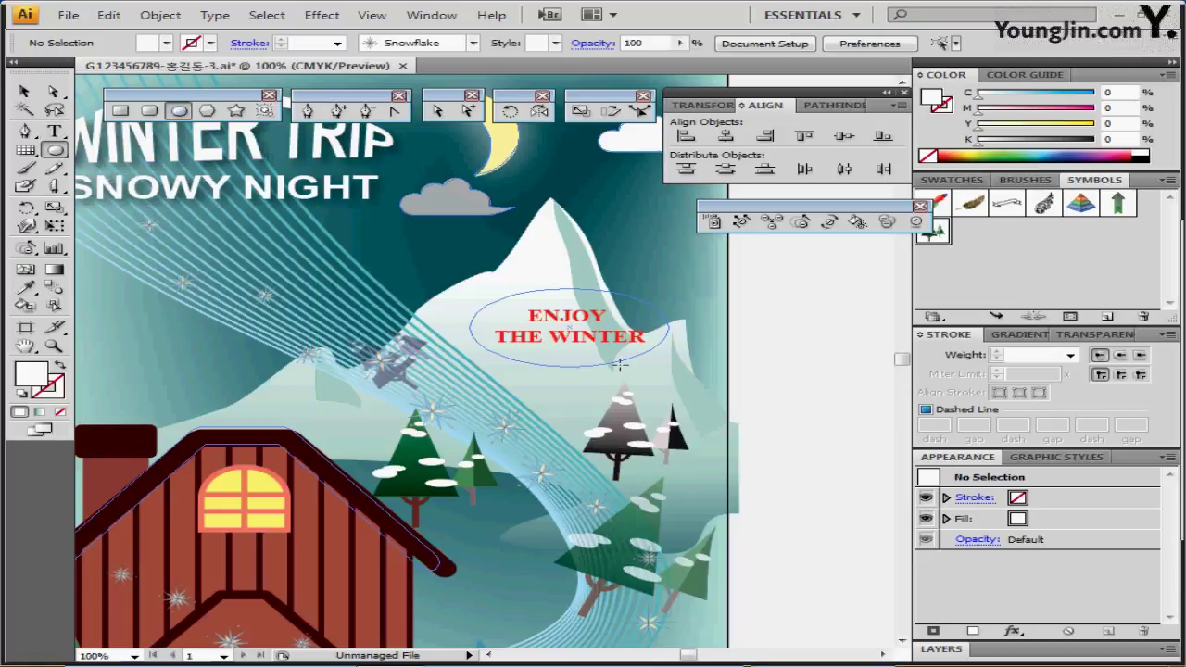
pyautogui.moveTo(568, 326); pyautogui.dragTo(669, 367)
pyautogui.moveTo(669, 367); pyautogui.dragTo(669, 367)
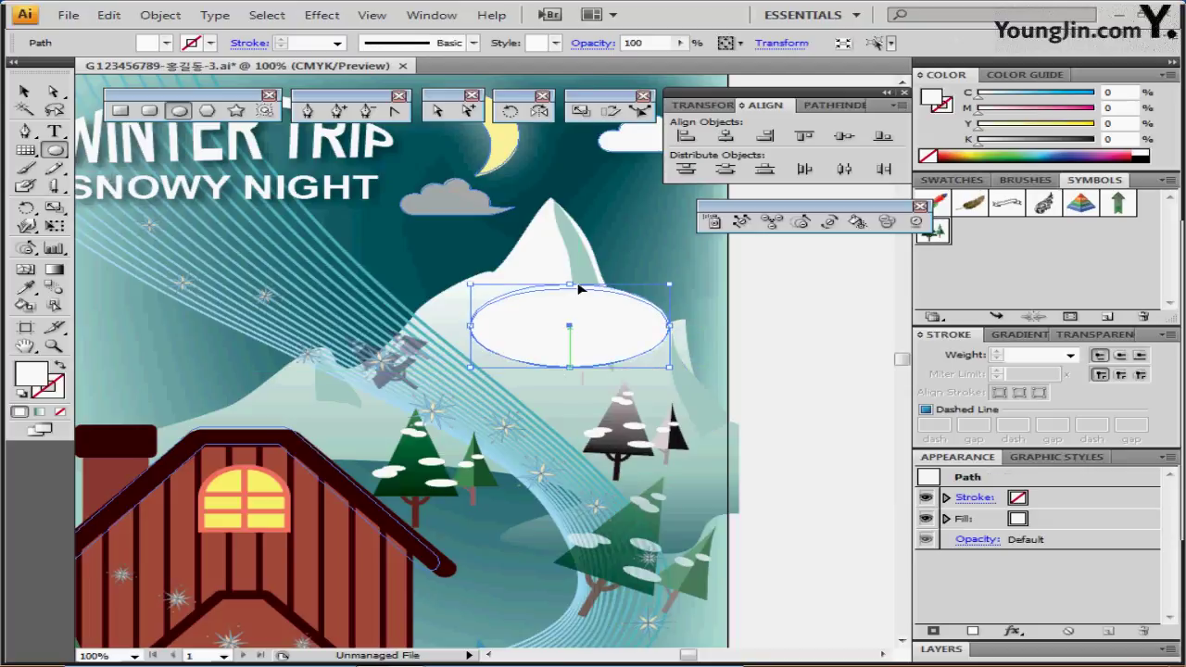
pyautogui.moveTo(569, 285); pyautogui.dragTo(570, 289)
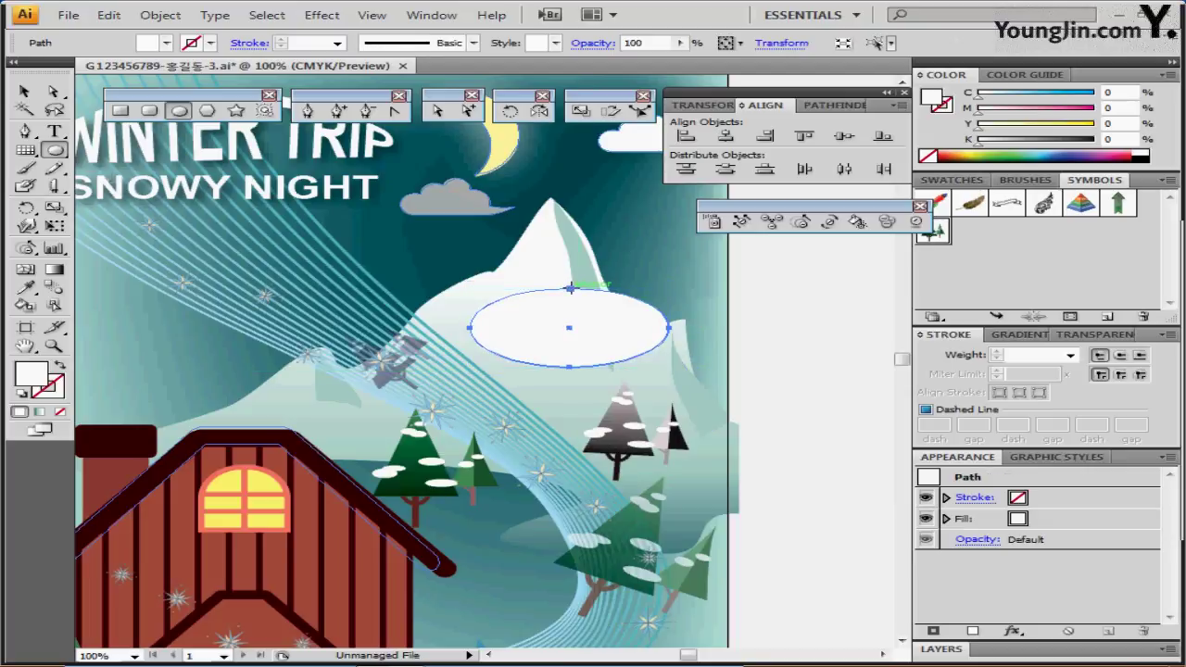
# Fill the ellipse with the teal-to-white linear gradient swatch and show its gradient settings
pyautogui.click(935, 183)
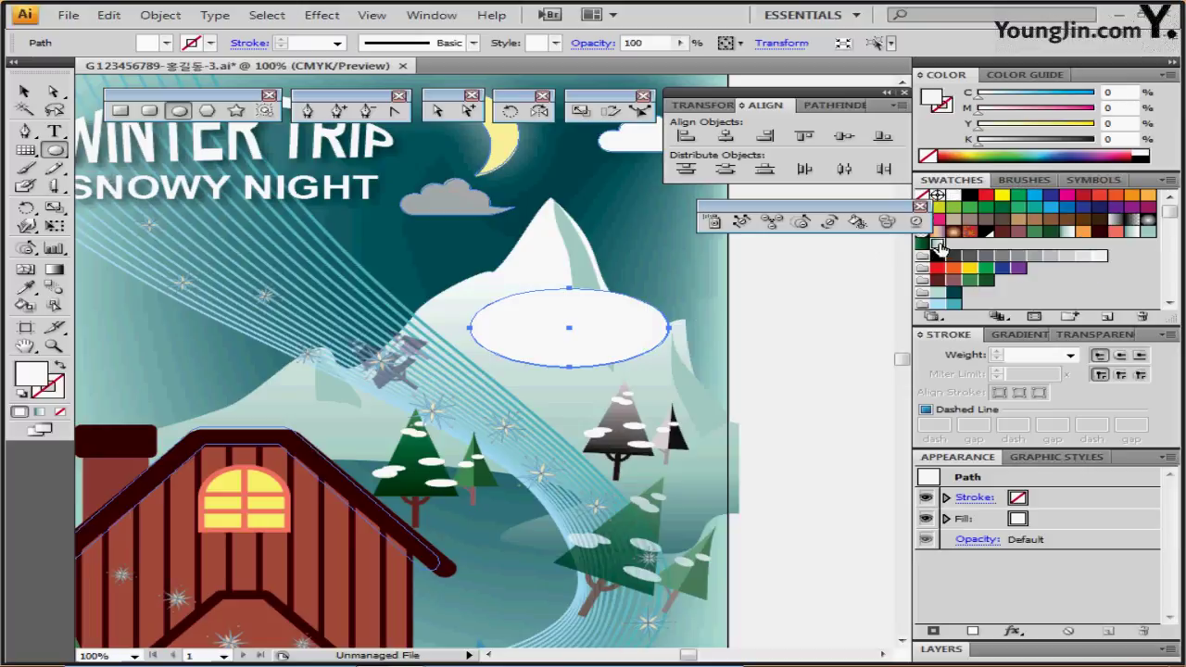
pyautogui.click(937, 243)
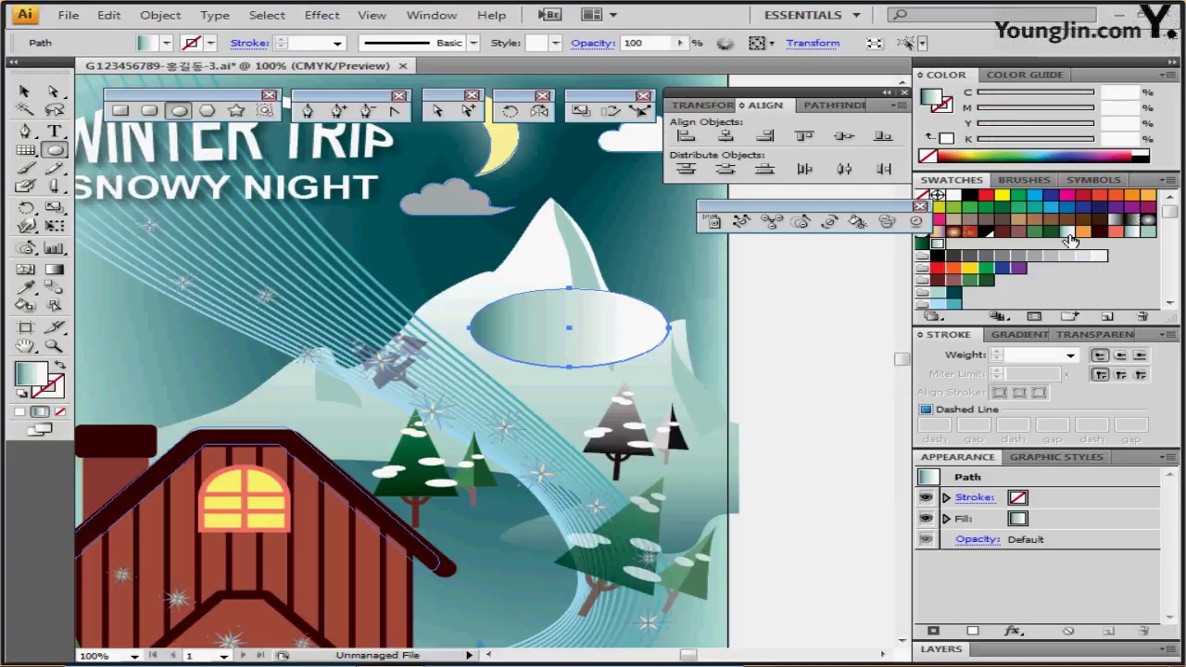
pyautogui.click(1006, 335)
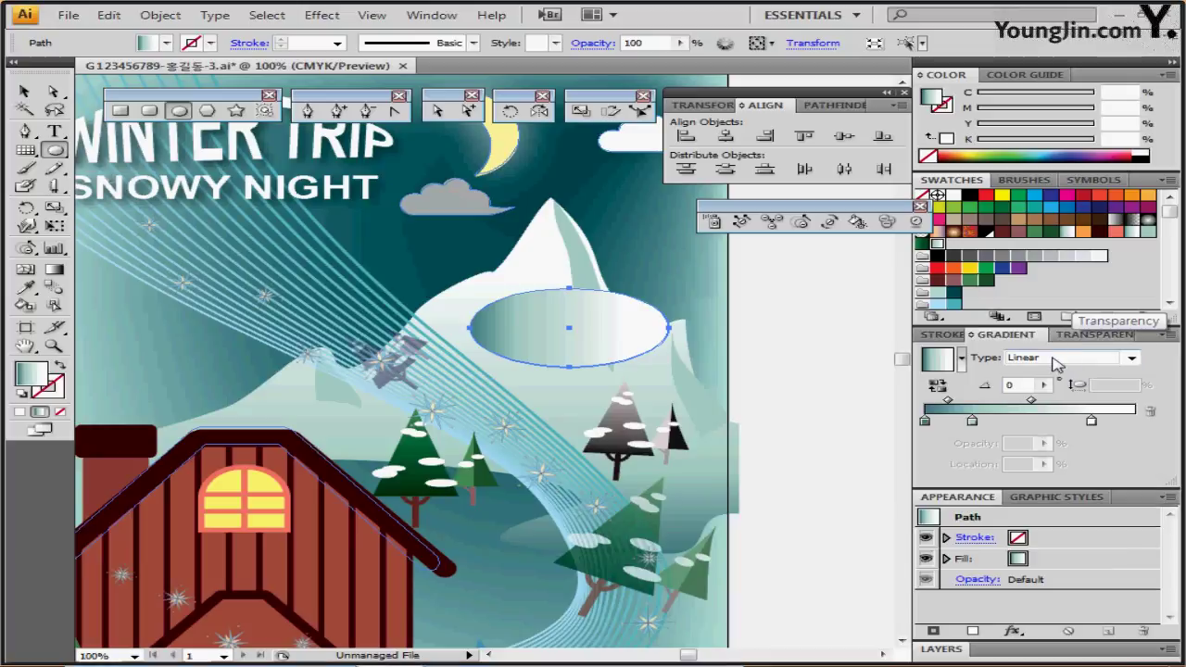
# Set the first gradient stop of the ellipse to green with C 50, M 0, Y 100, K 0
pyautogui.doubleClick(924, 420)
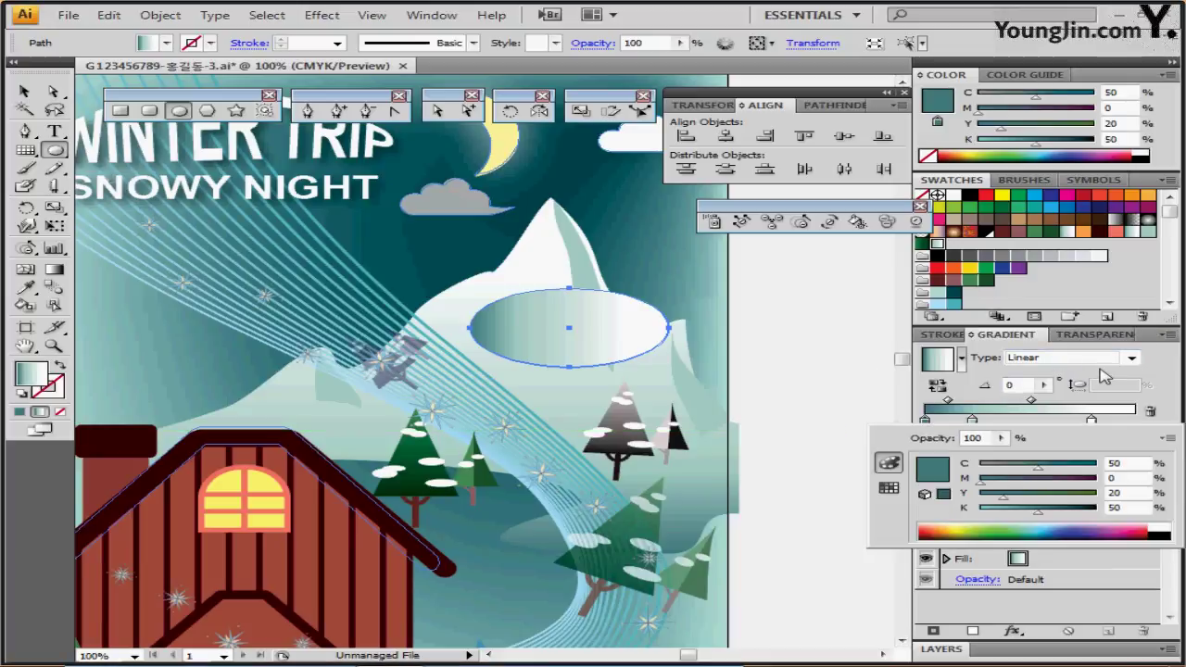
pyautogui.doubleClick(1112, 463)
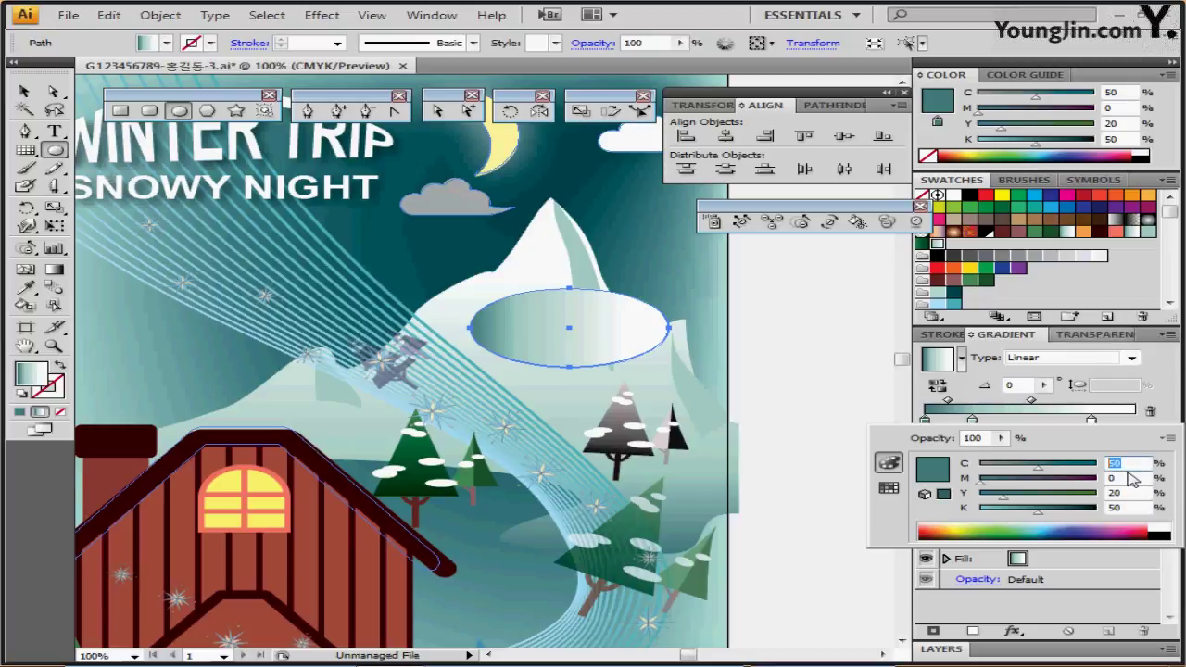
pyautogui.press('Tab')
pyautogui.press('Tab')
pyautogui.write('100')
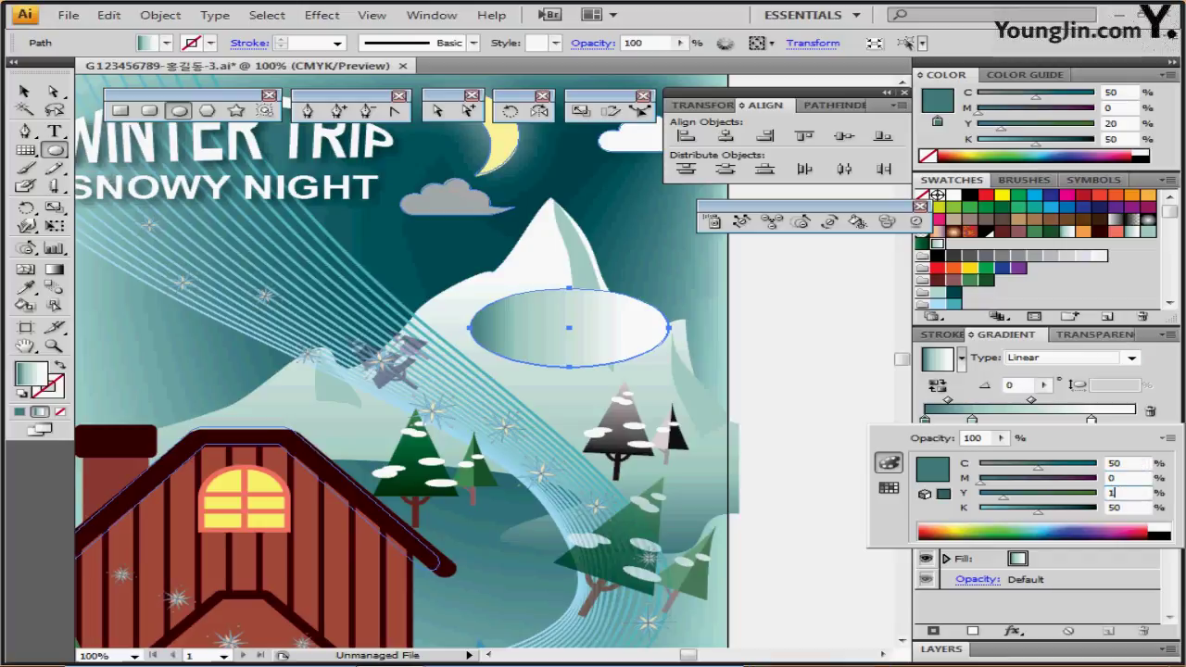
pyautogui.press('Tab')
pyautogui.write('0')
pyautogui.press('Return')
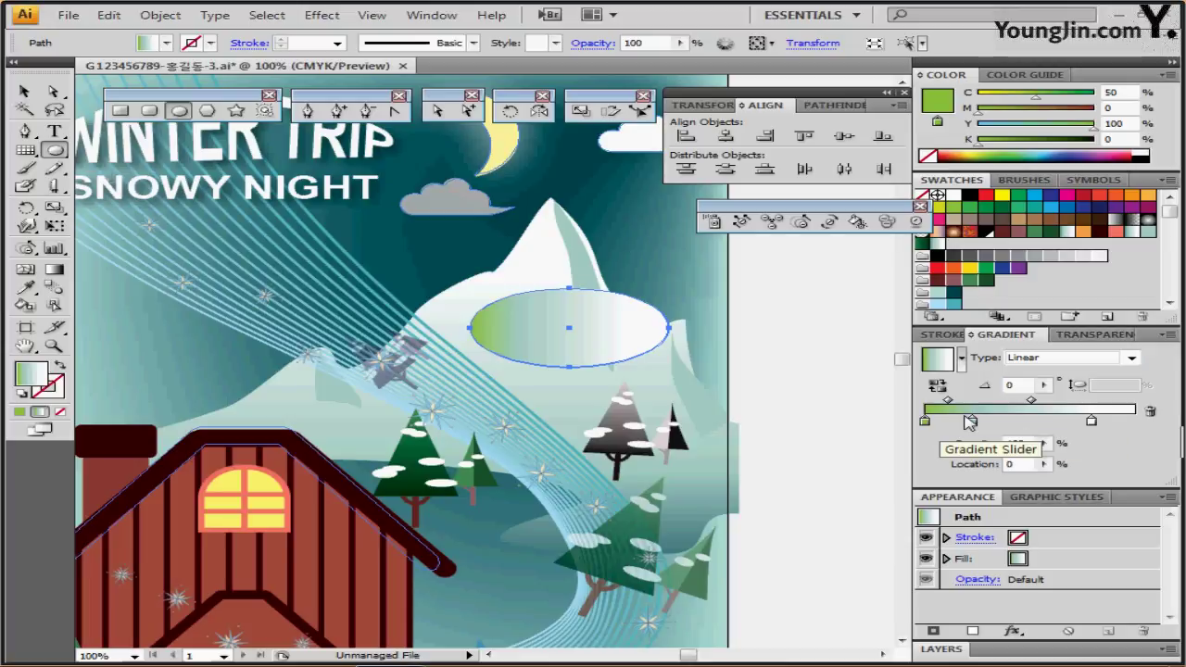
# Remove the ellipse gradient's middle stop and move the white stop to about 75% location
pyautogui.moveTo(972, 422); pyautogui.dragTo(1093, 424)
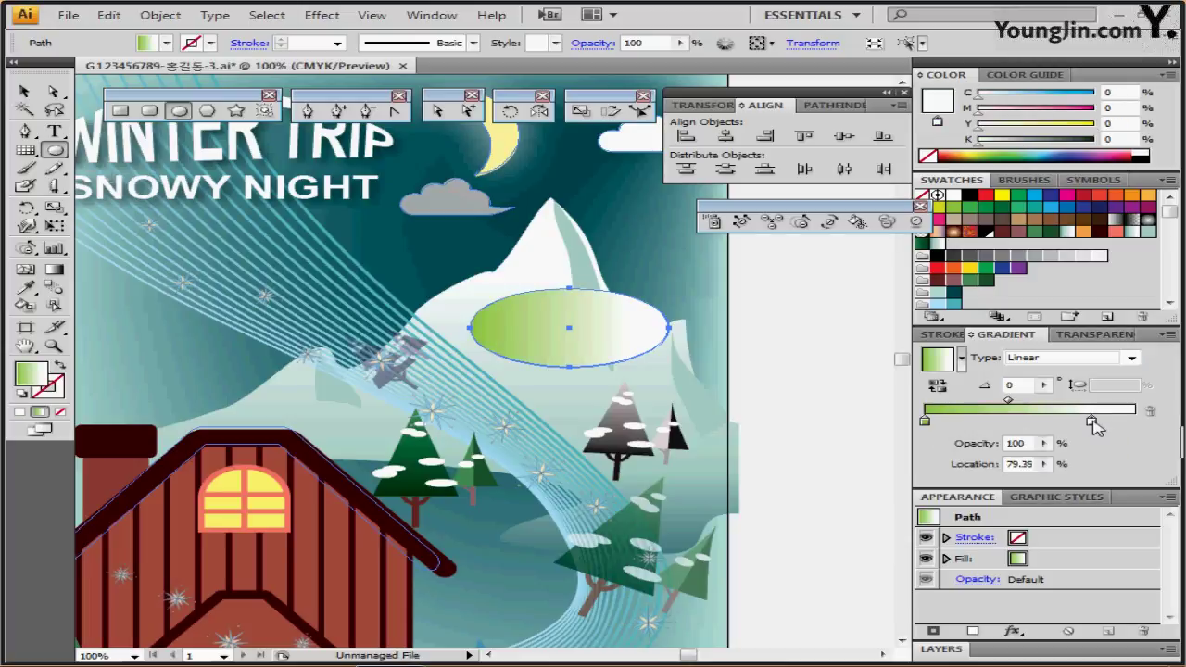
pyautogui.doubleClick(1092, 422)
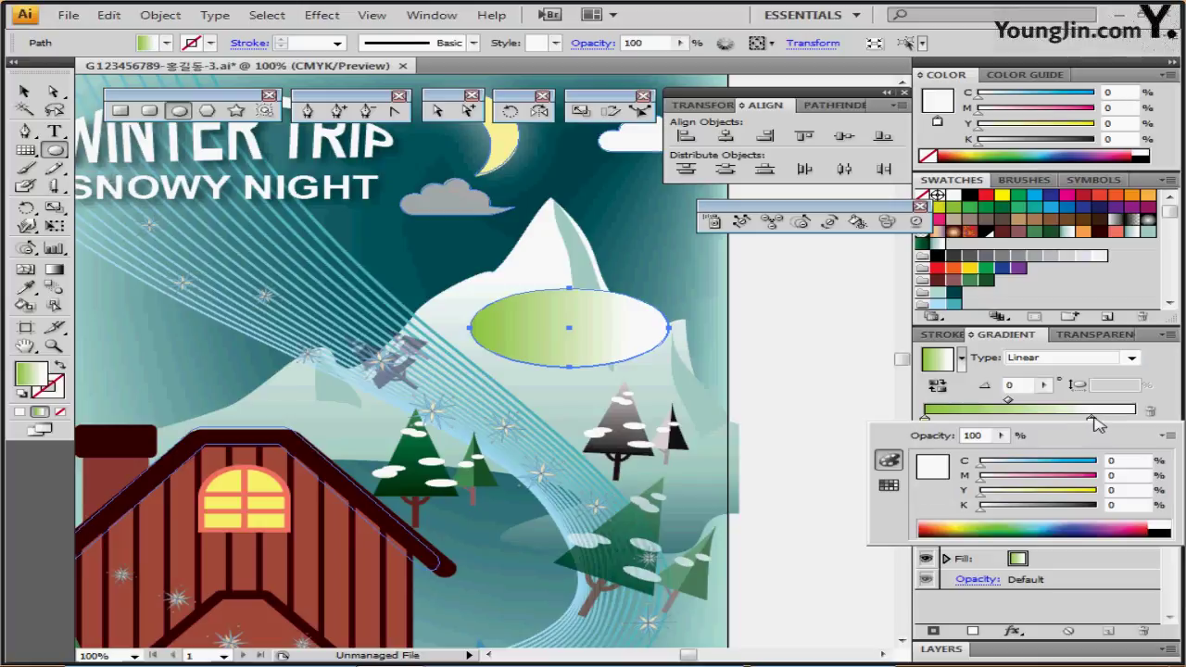
pyautogui.click(1092, 420)
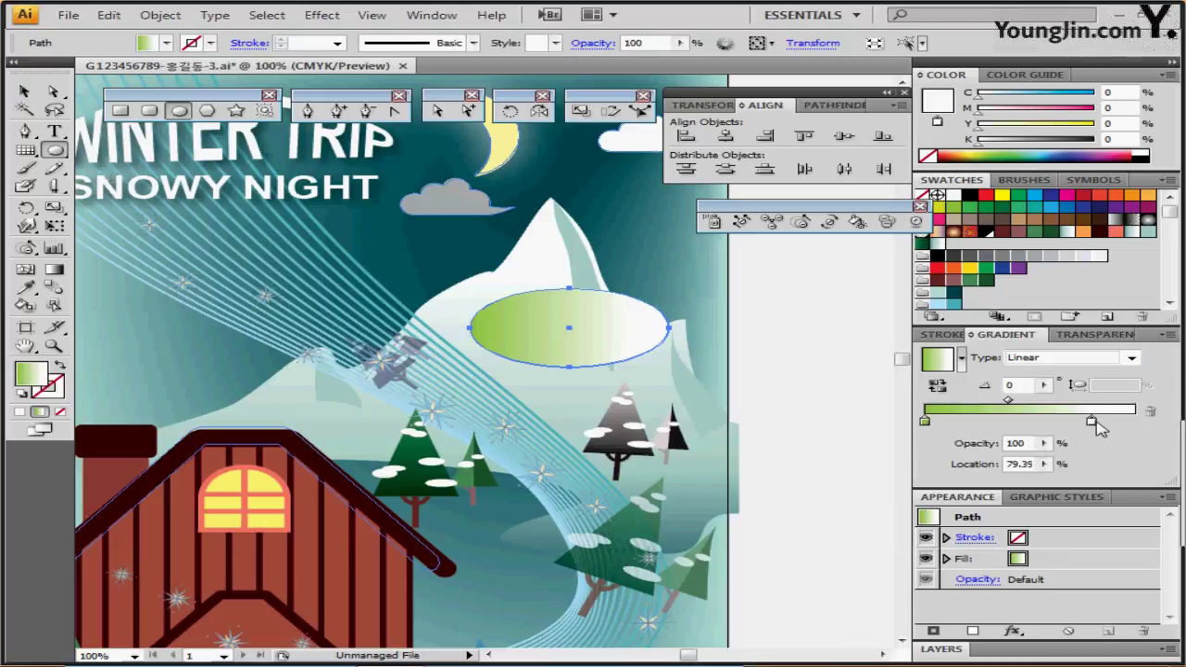
pyautogui.moveTo(1096, 426)
pyautogui.mouseDown()
pyautogui.moveTo(1073, 422)
pyautogui.moveTo(1089, 428)
pyautogui.mouseUp()
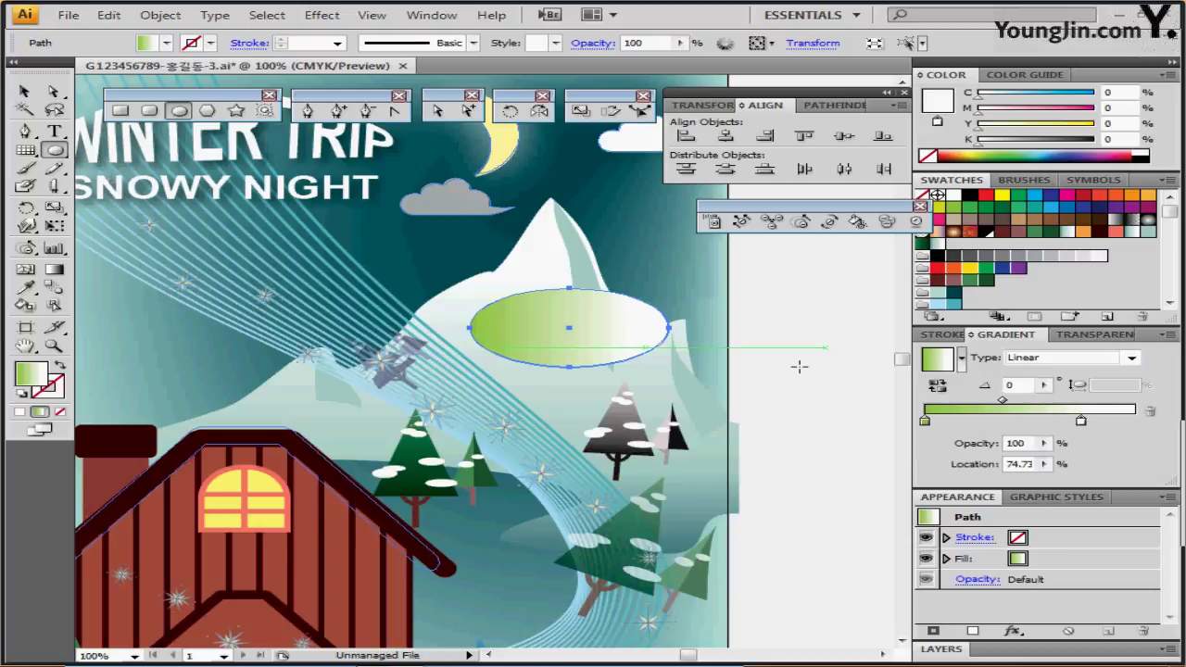
# Set the ellipse's opacity to 50%
pyautogui.click(634, 43)
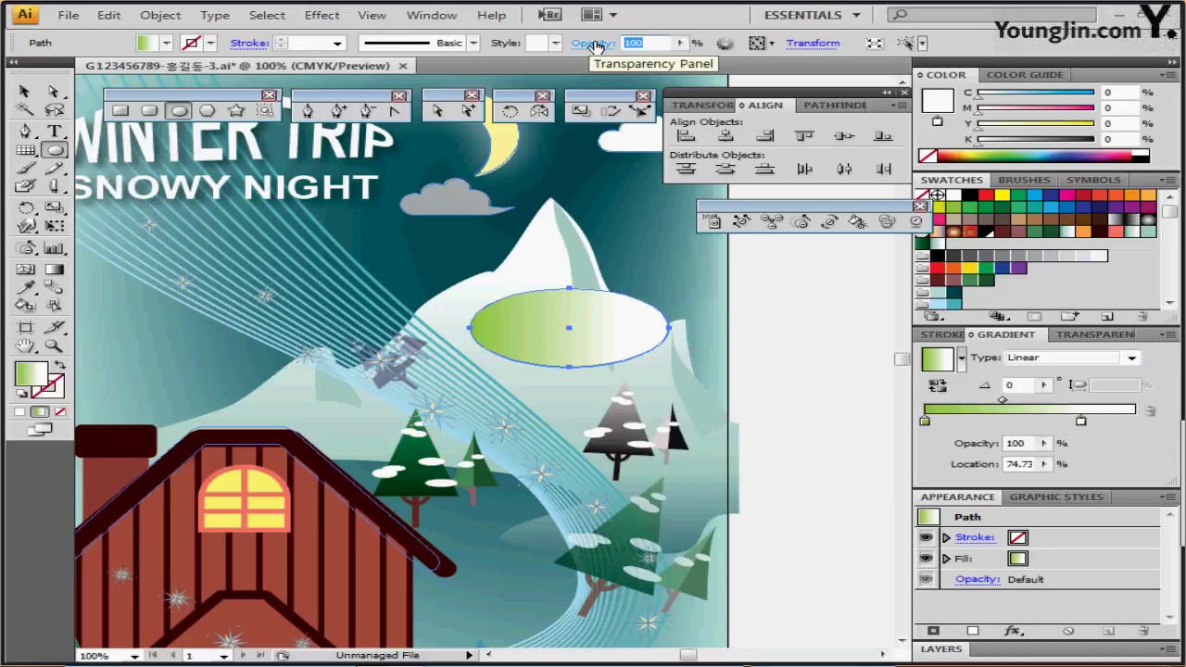
pyautogui.write('50')
pyautogui.press('Return')
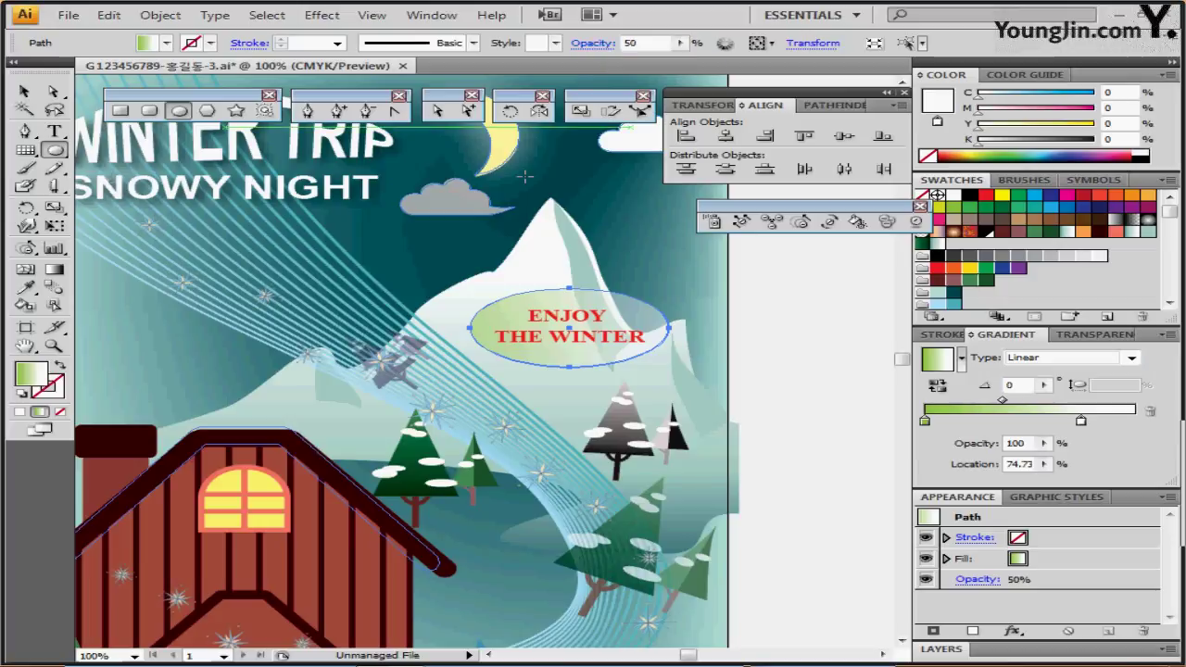
# Select the ENJOY THE WINTER text on the ellipse and check its paragraph alignment
pyautogui.click(549, 345)
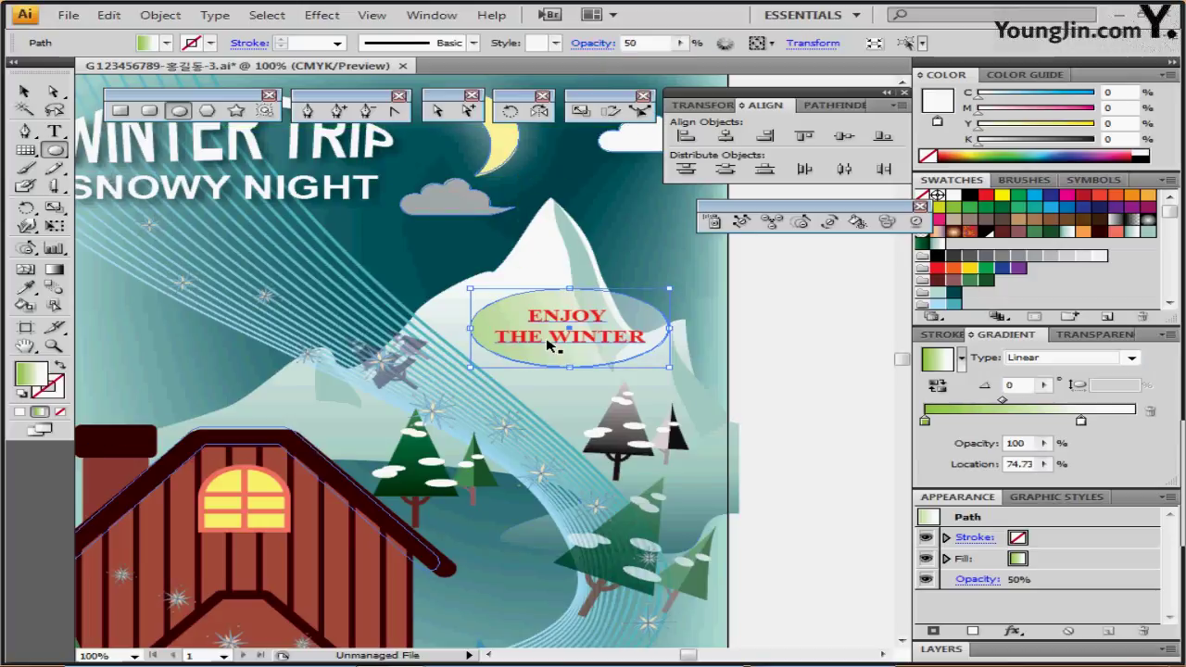
pyautogui.click(548, 342)
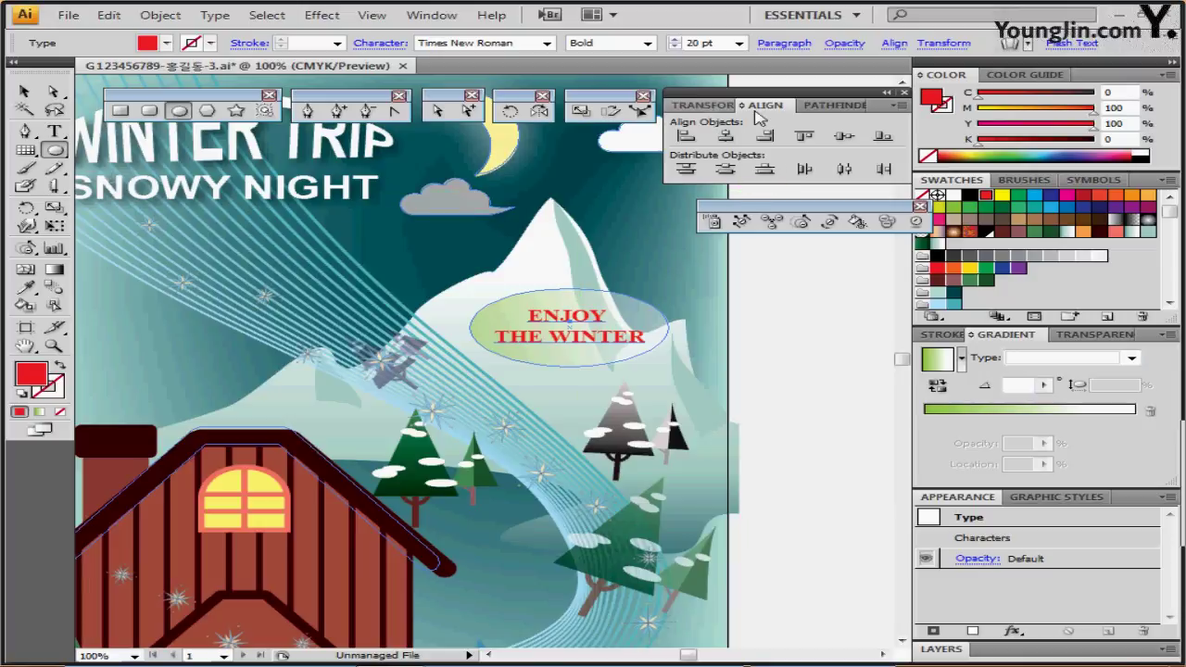
pyautogui.hotkey('ctrl', 't')
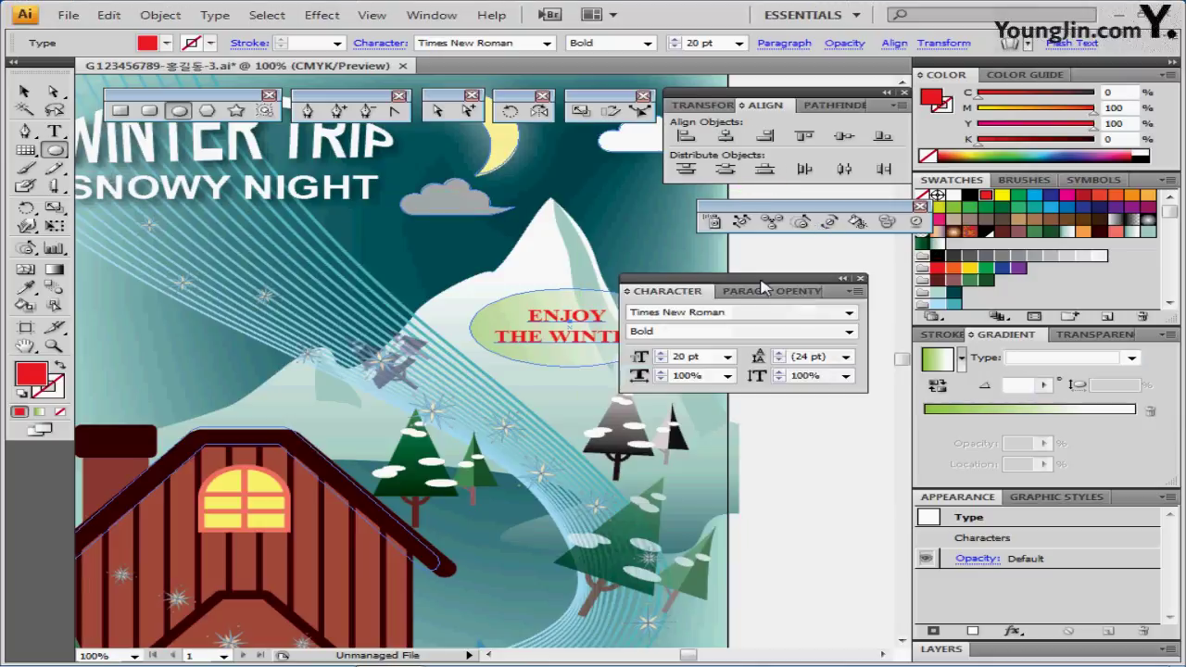
pyautogui.moveTo(790, 278); pyautogui.dragTo(825, 245)
pyautogui.click(783, 259)
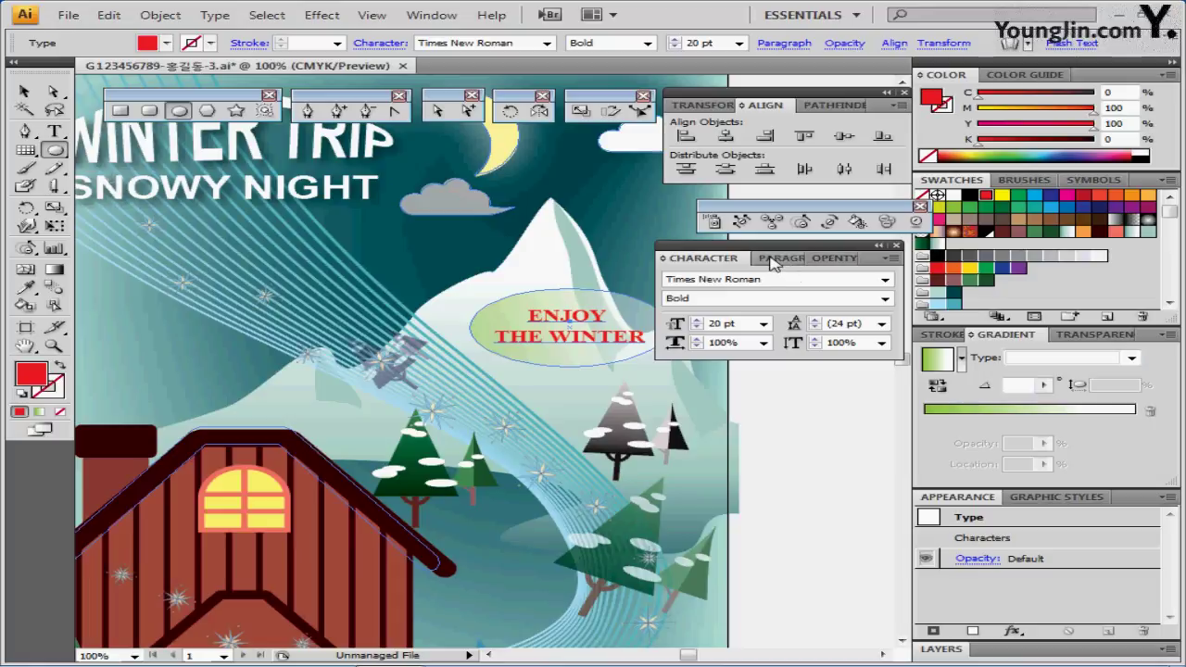
pyautogui.doubleClick(774, 260)
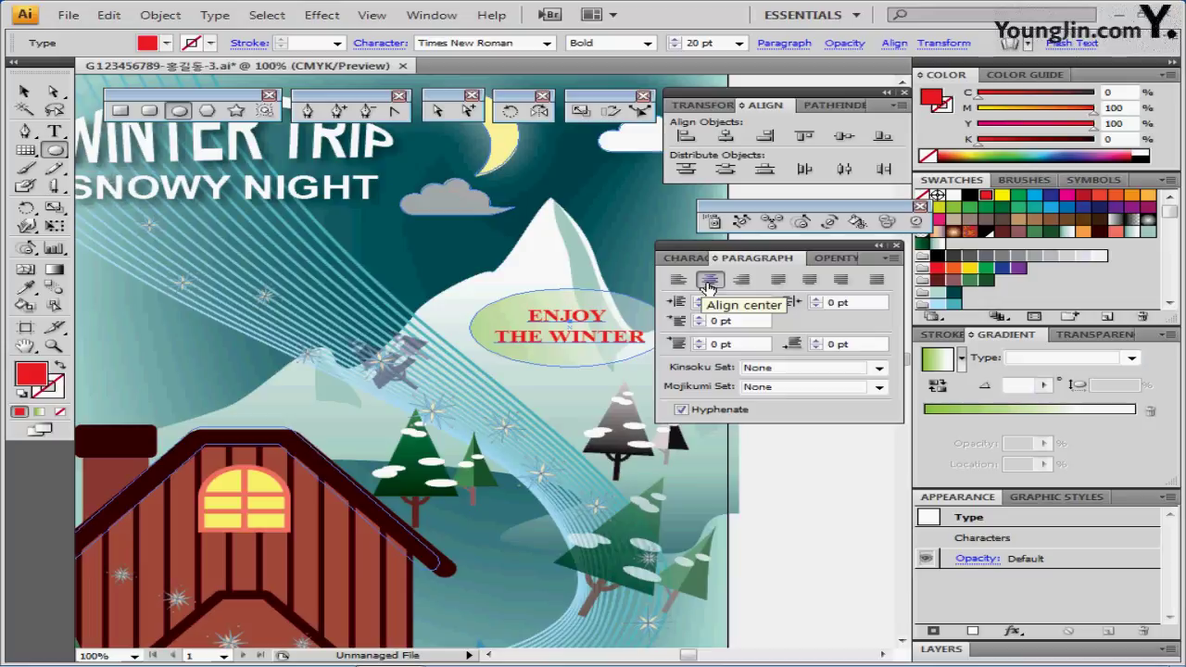
pyautogui.click(896, 246)
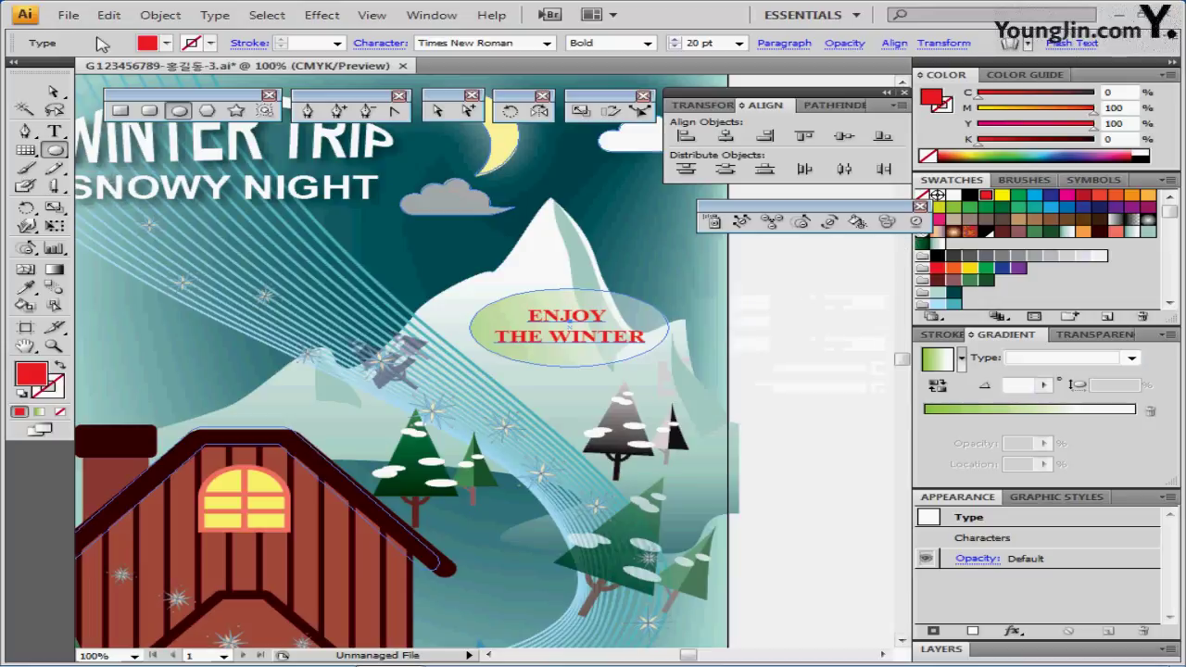
# Start an envelope warp on the ENJOY THE WINTER text with live preview and the Flag style
pyautogui.click(160, 15)
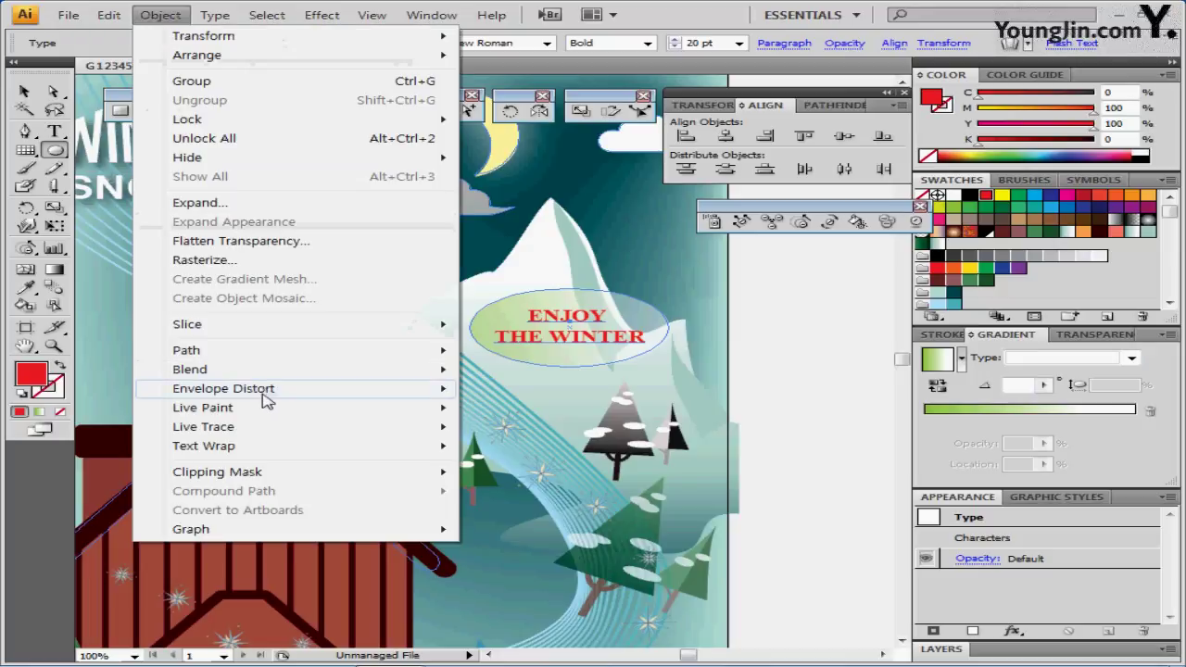
pyautogui.moveTo(264, 398)
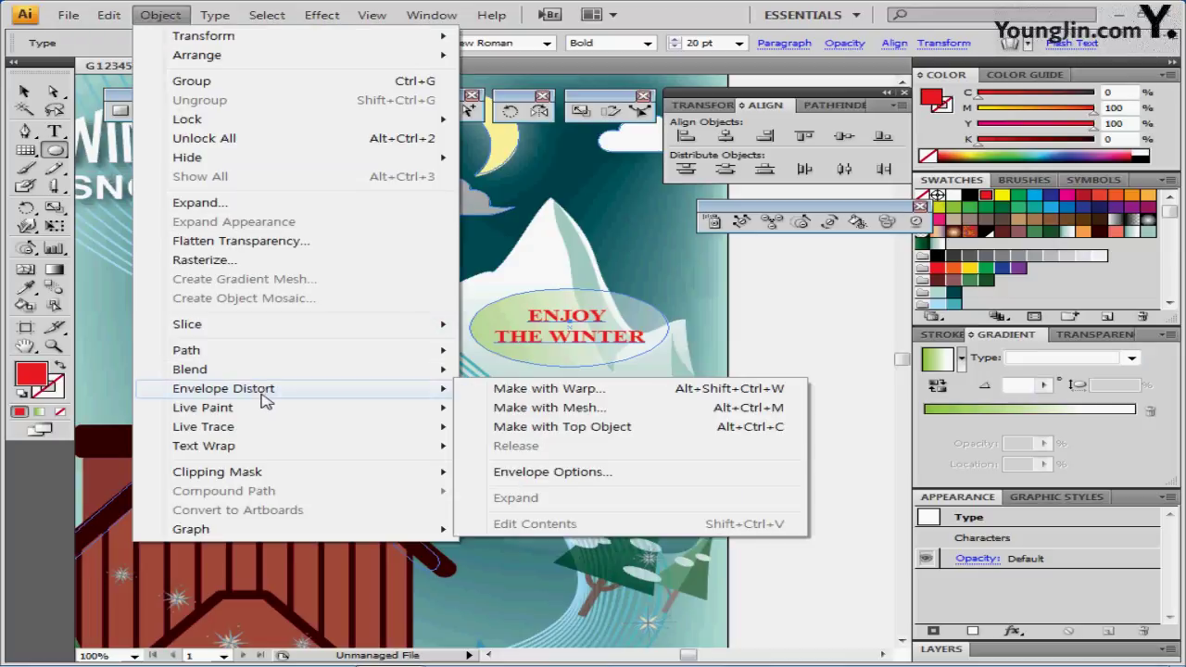
pyautogui.click(524, 390)
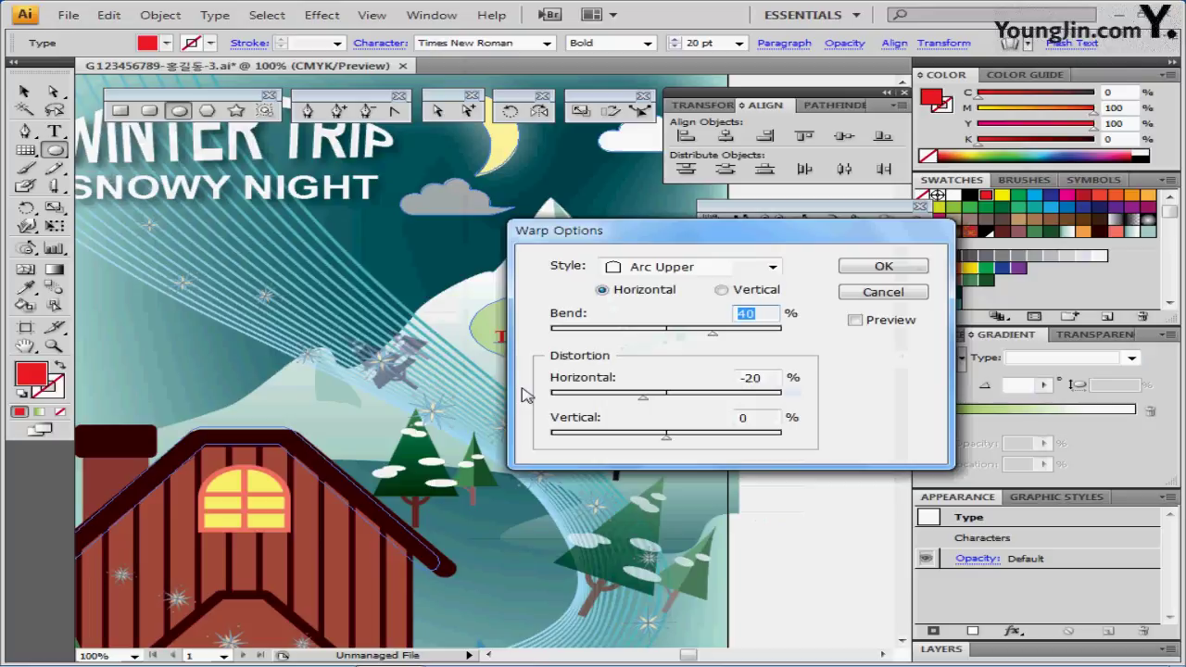
pyautogui.click(854, 319)
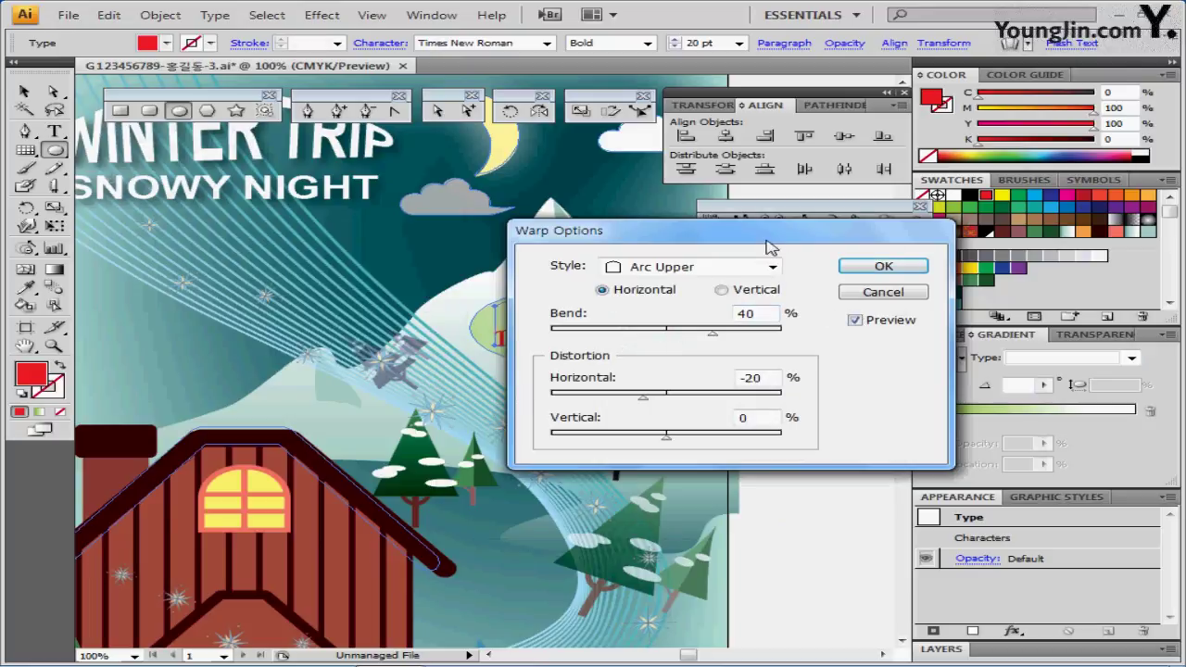
pyautogui.moveTo(790, 237); pyautogui.dragTo(999, 222)
pyautogui.click(982, 252)
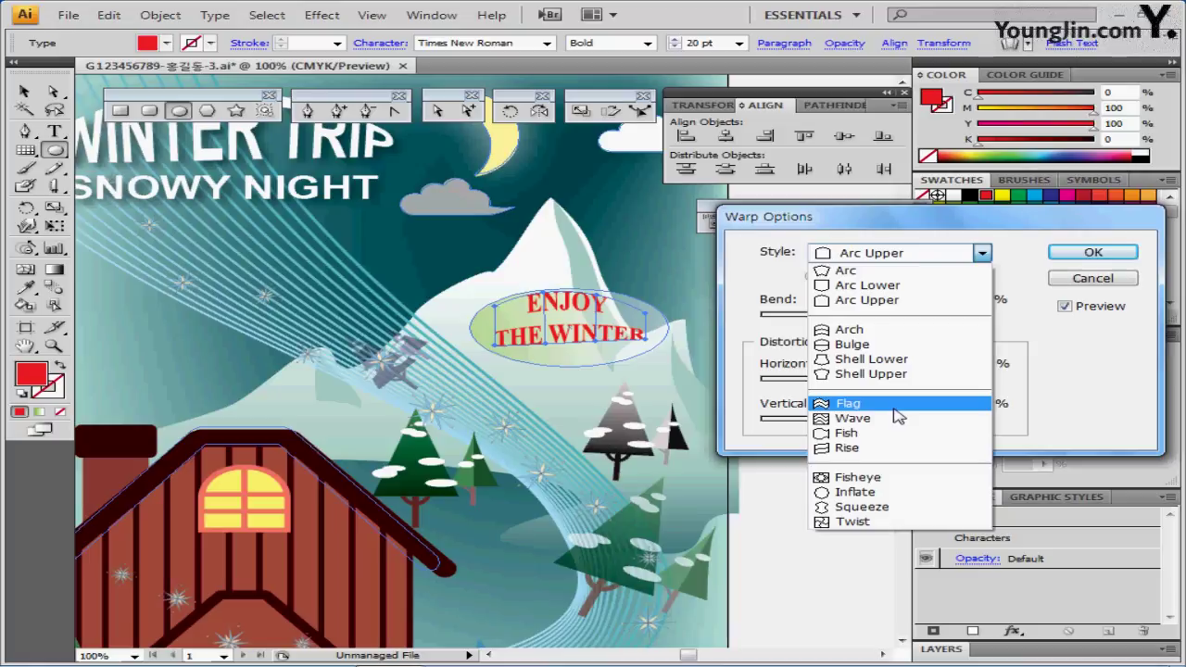
pyautogui.click(897, 404)
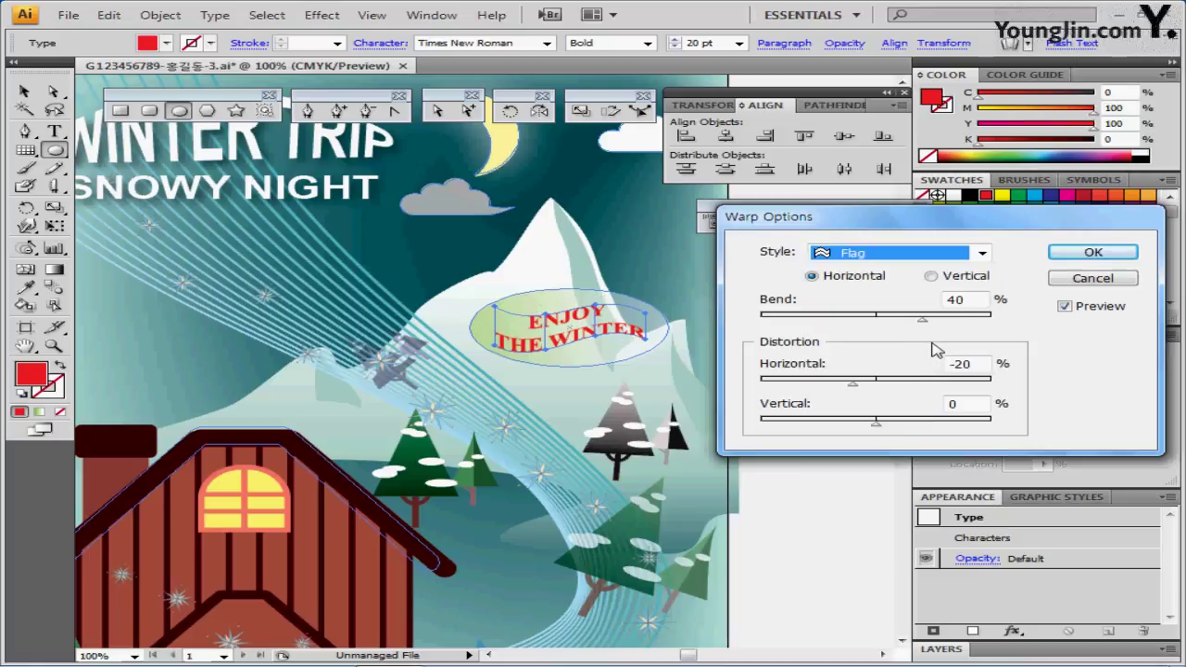
# Set the Flag warp's bend to 20% and horizontal distortion to 0%, and apply it to the text
pyautogui.press('Tab')
pyautogui.write('20')
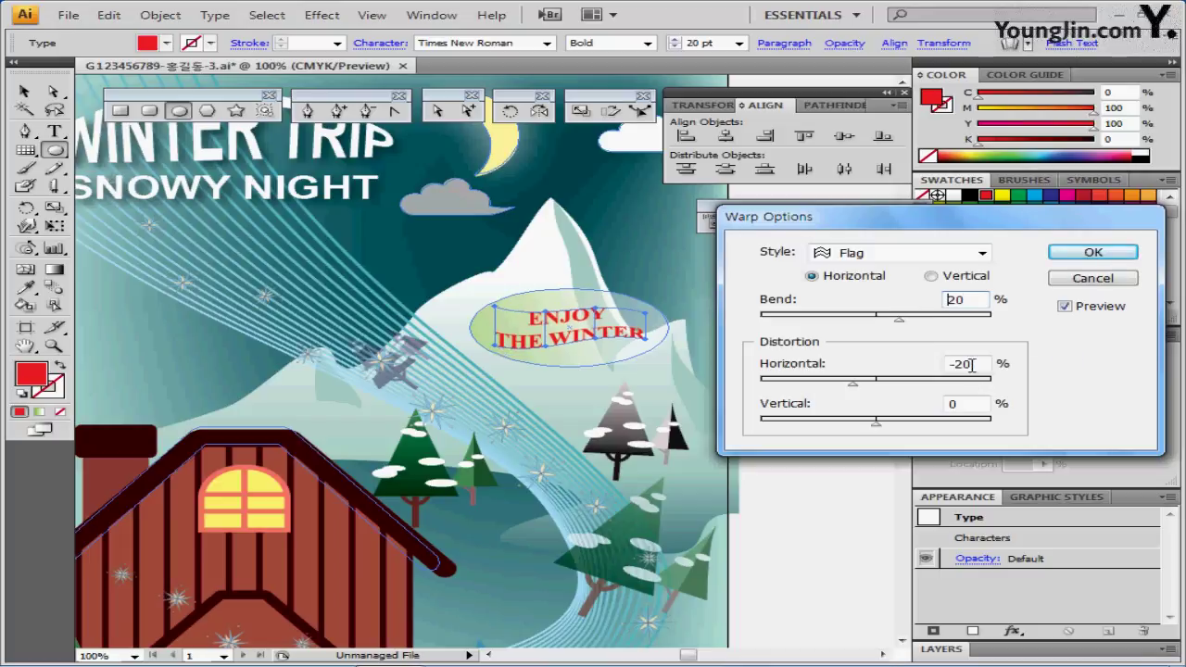
pyautogui.moveTo(984, 364); pyautogui.dragTo(886, 373)
pyautogui.write('0')
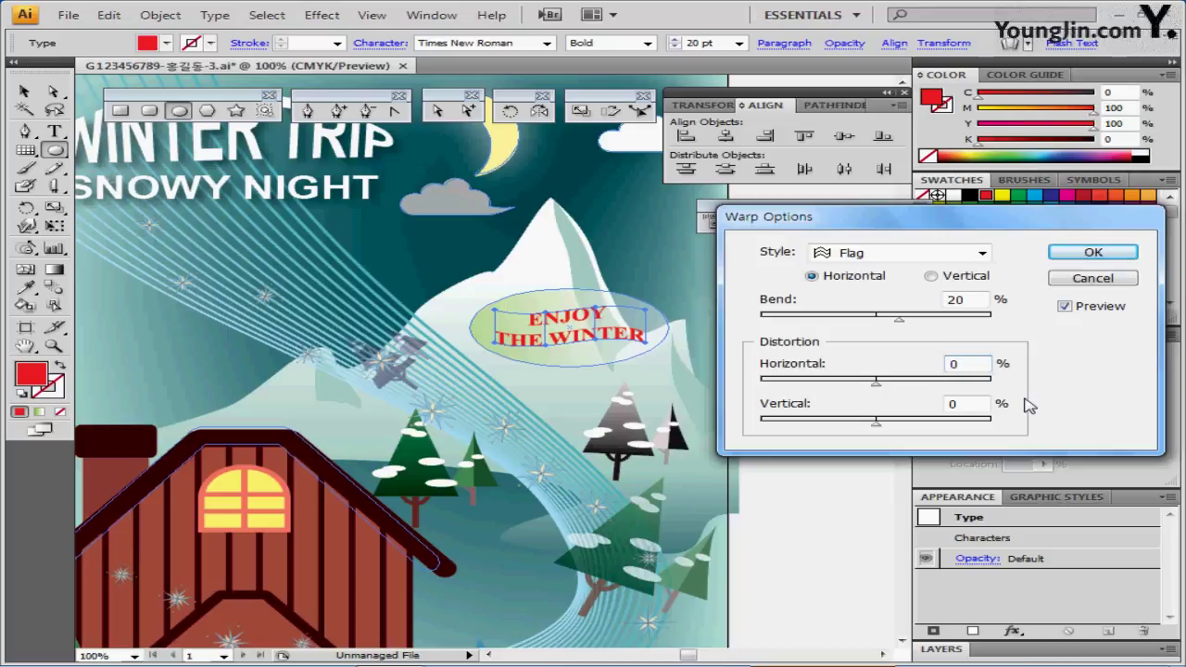
pyautogui.click(1075, 256)
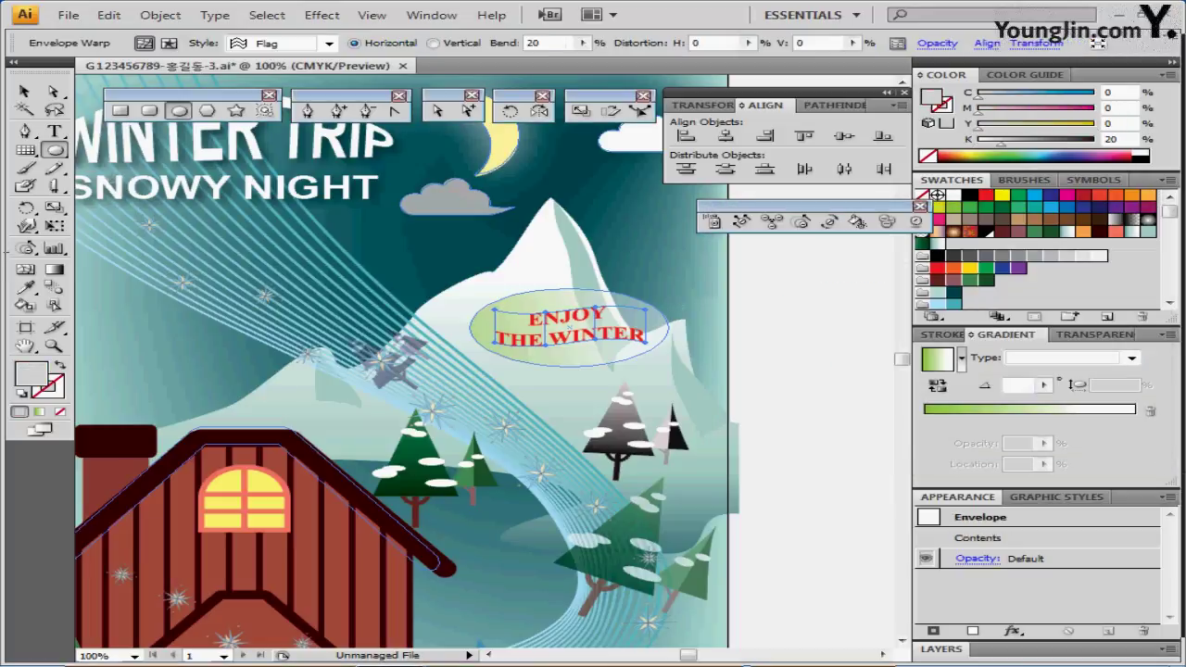
# Unlock all locked objects in the artwork and clear the selection
pyautogui.doubleClick(28, 347)
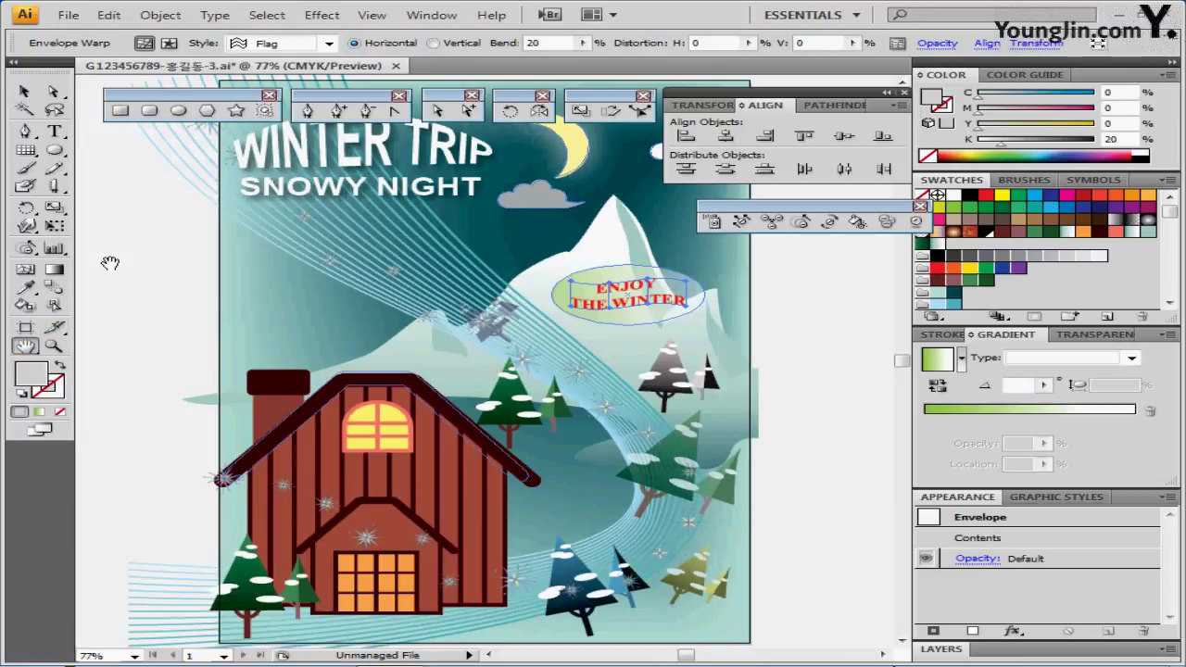
pyautogui.hotkey('ctrl', 'shift', 'a')
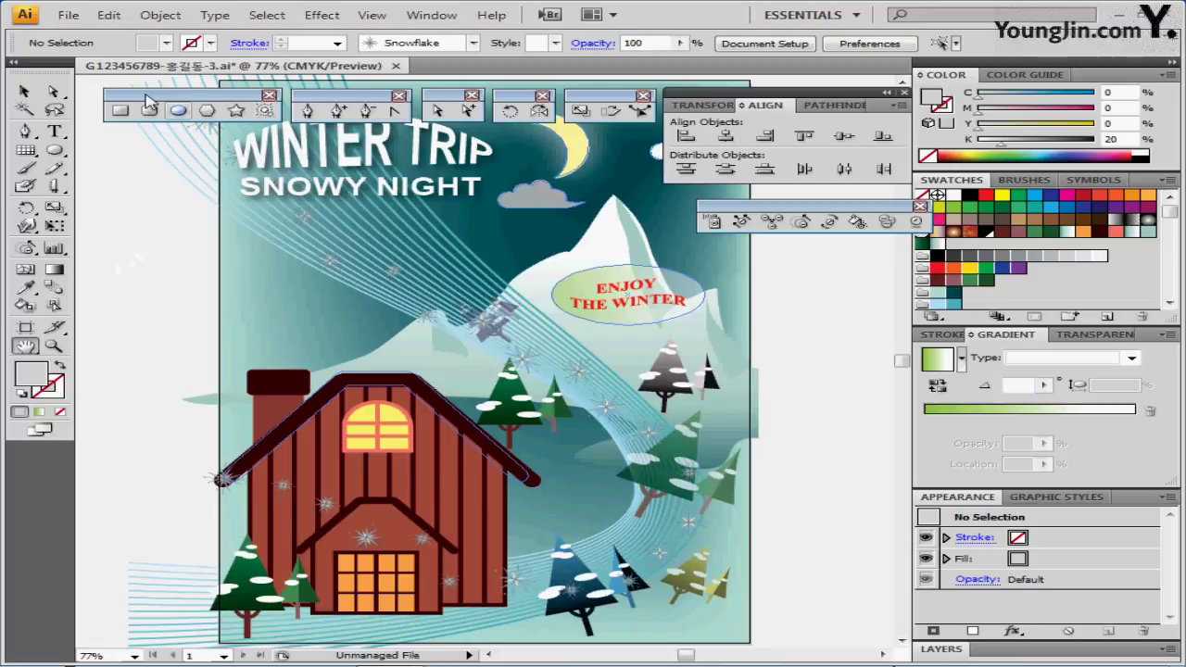
pyautogui.click(160, 19)
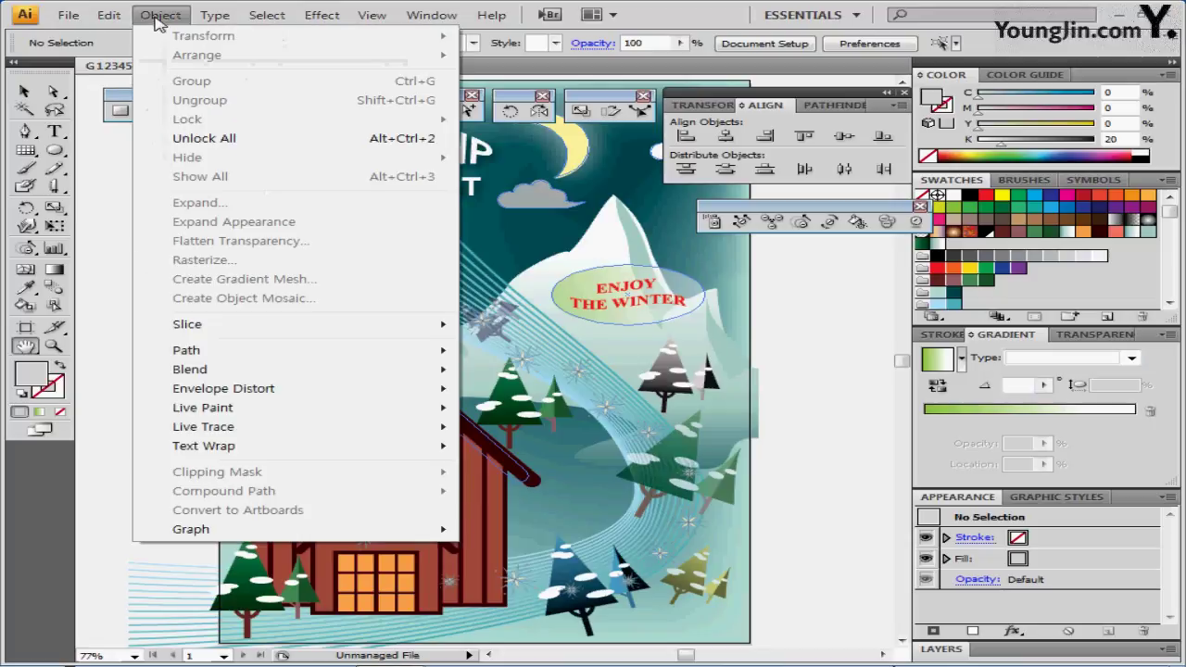
pyautogui.click(240, 146)
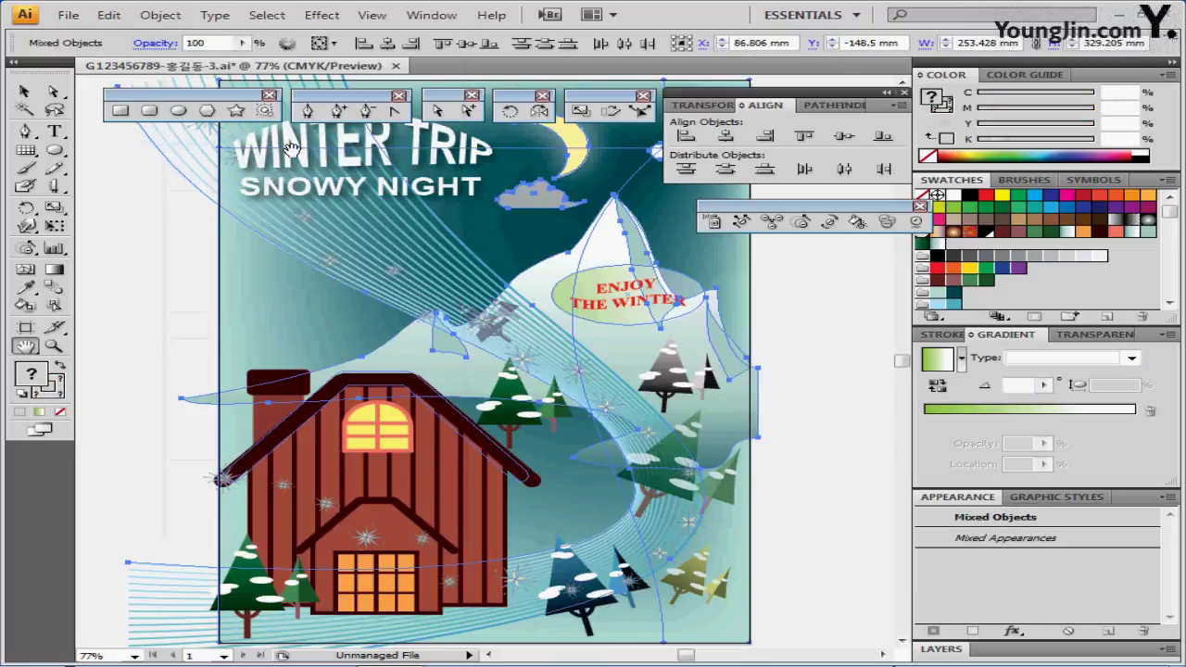
pyautogui.hotkey('ctrl', 'shift', 'a')
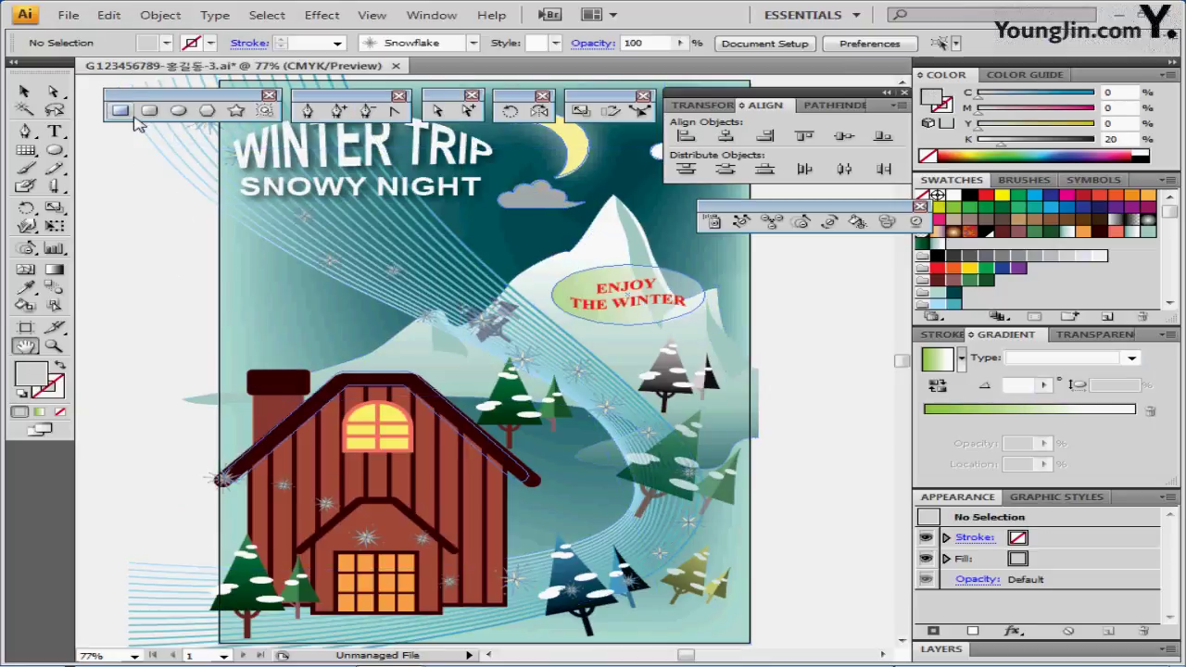
# Create a 210 x 297 mm rectangle starting at the artboard's top-left corner, covering the whole artboard
pyautogui.press('m')
pyautogui.moveTo(168, 163); pyautogui.dragTo(126, 259)
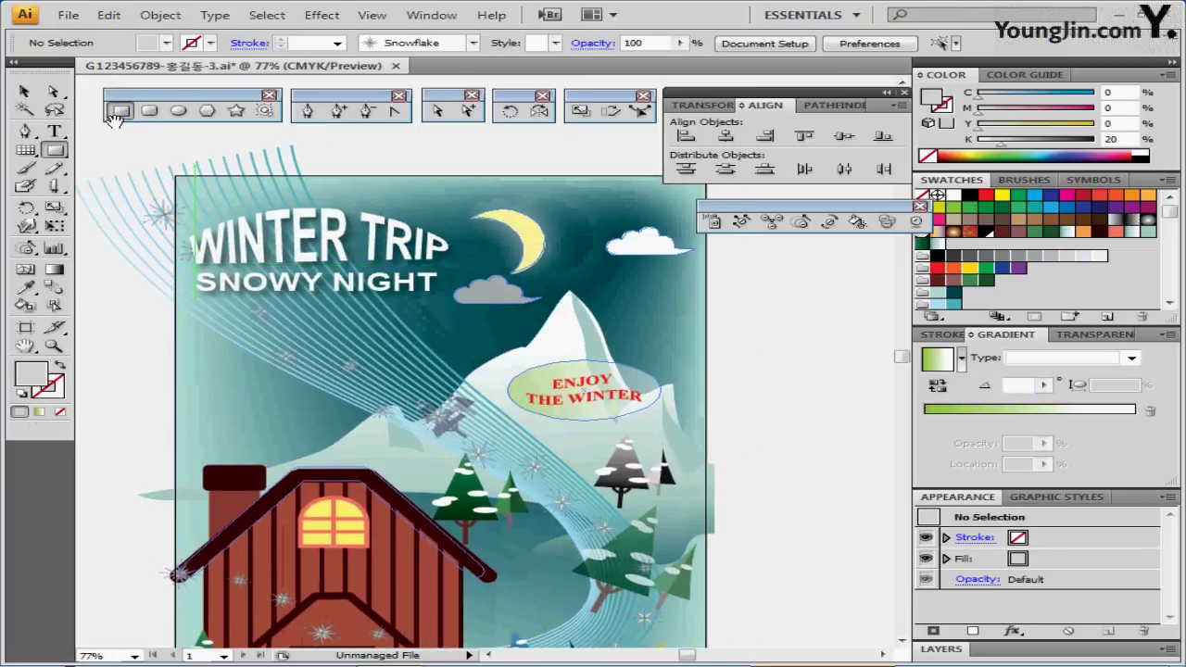
pyautogui.click(174, 174)
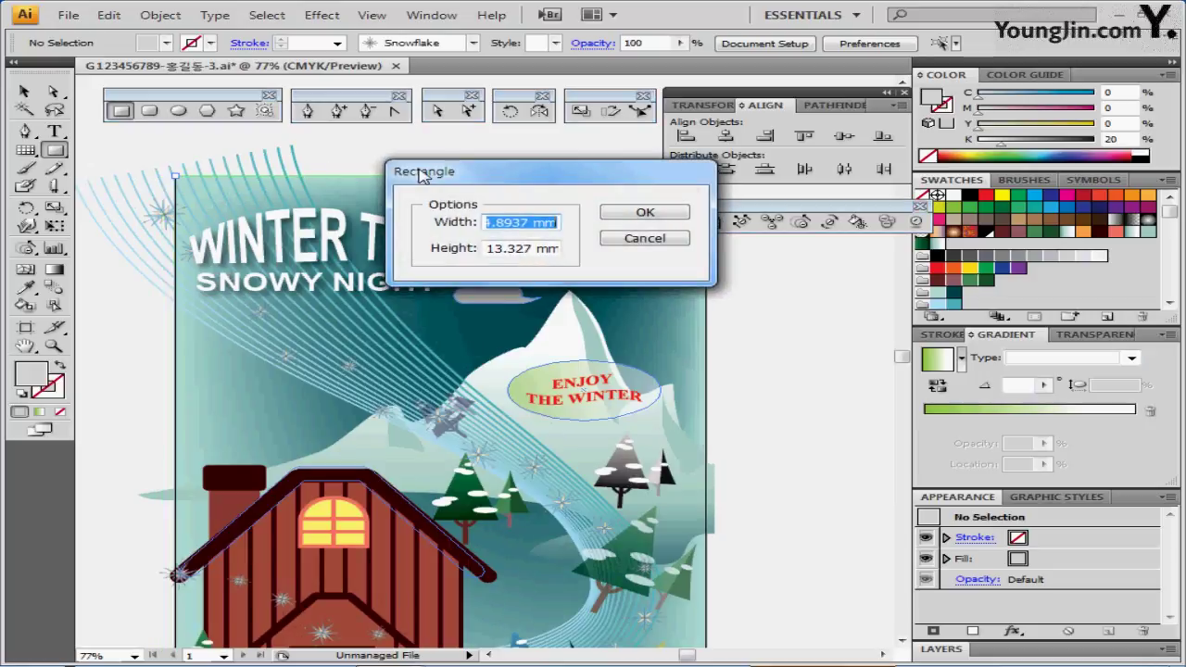
pyautogui.write('210')
pyautogui.press('Tab')
pyautogui.write('29')
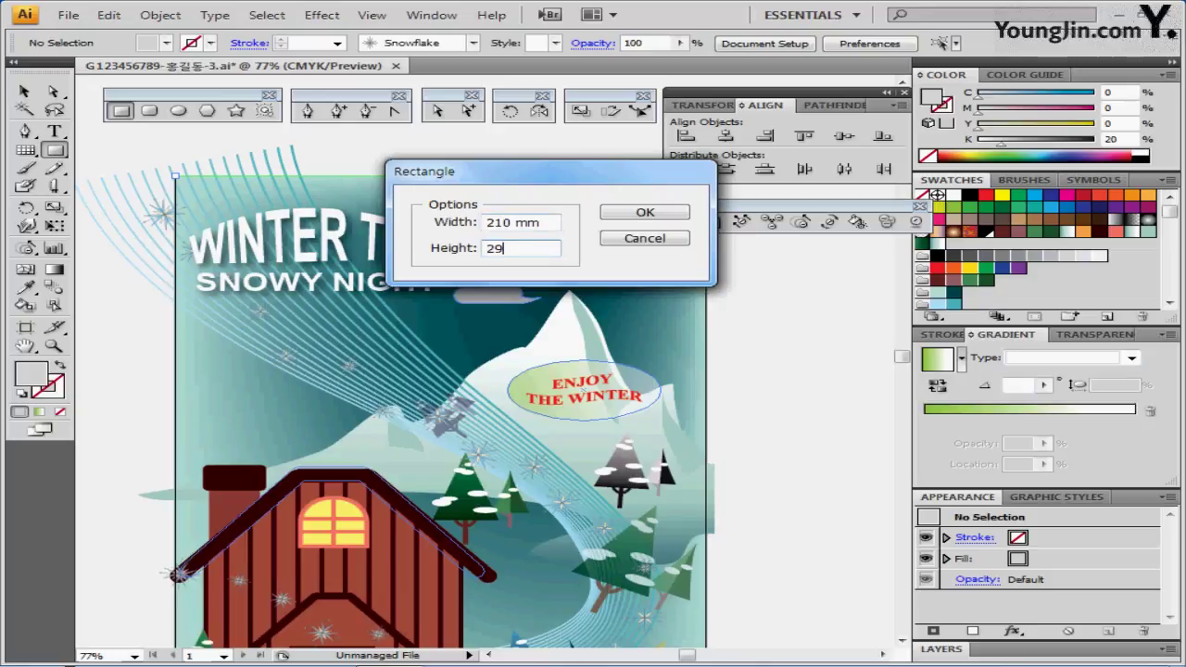
pyautogui.write('7')
pyautogui.click(632, 213)
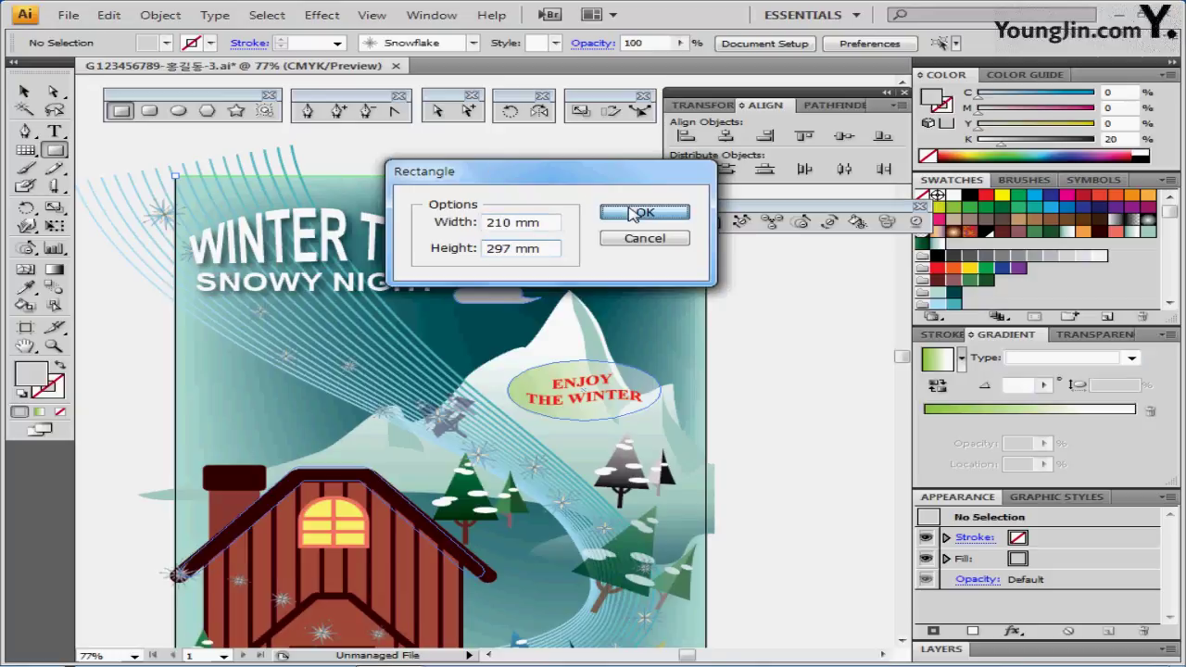
# Fill the artboard-sized rectangle with the yellow swatch
pyautogui.keyDown('ctrl'); pyautogui.keyDown('alt'); pyautogui.click(577, 352); pyautogui.keyUp('alt'); pyautogui.keyUp('ctrl')
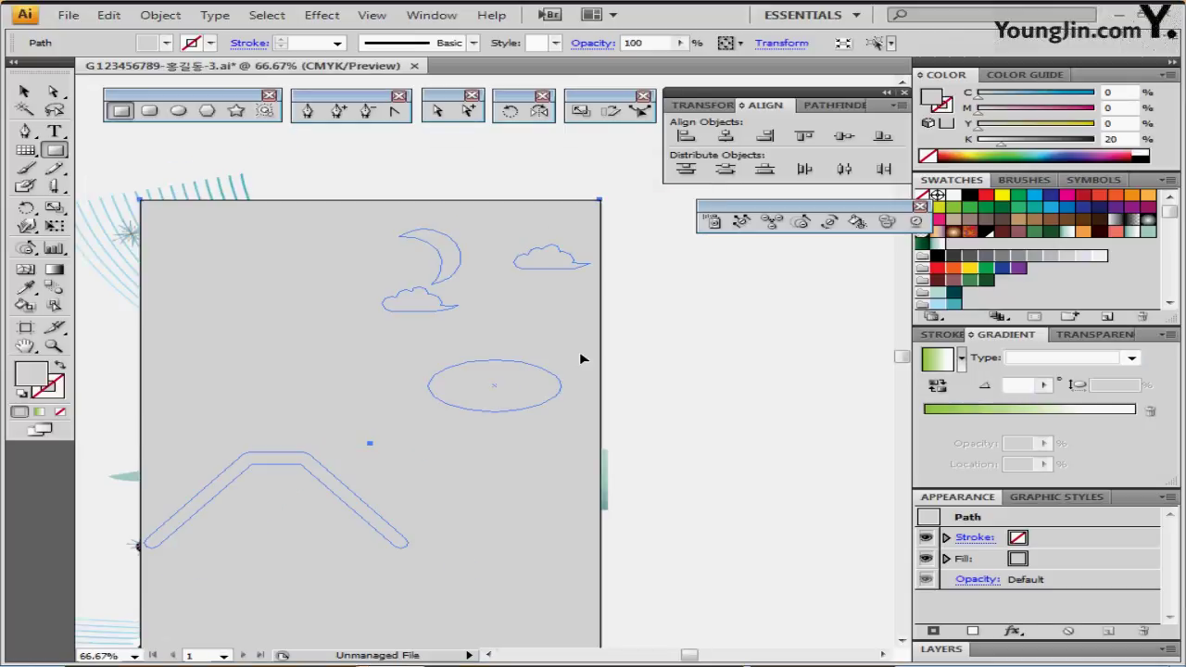
pyautogui.moveTo(562, 368); pyautogui.dragTo(559, 320)
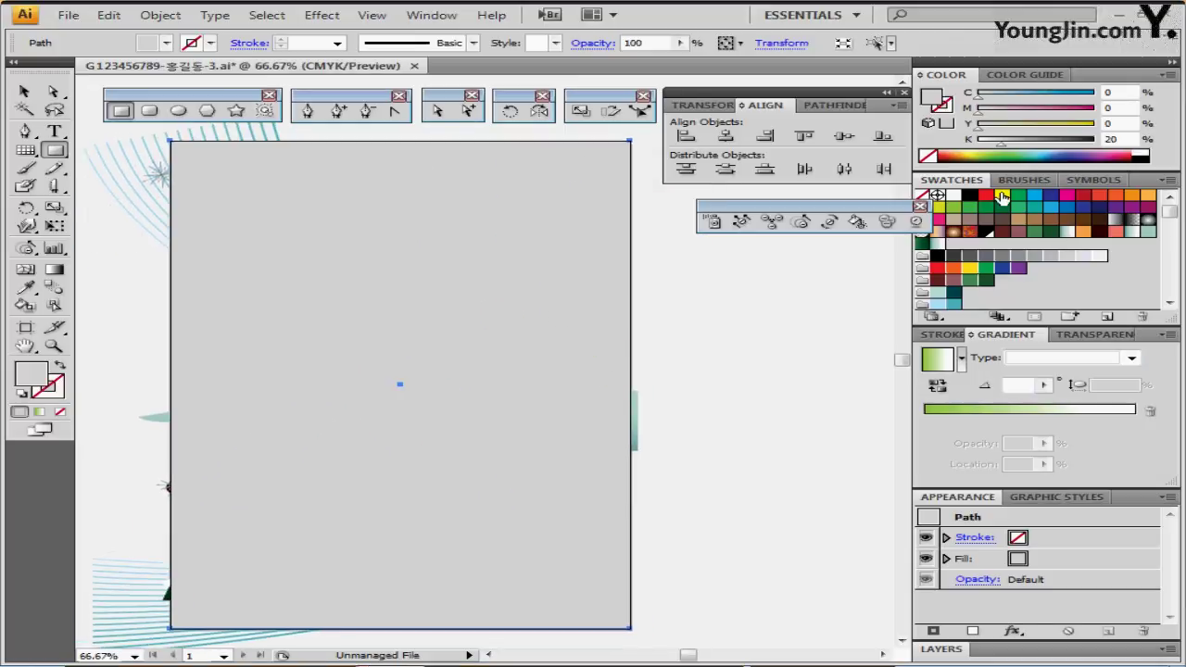
pyautogui.click(1002, 196)
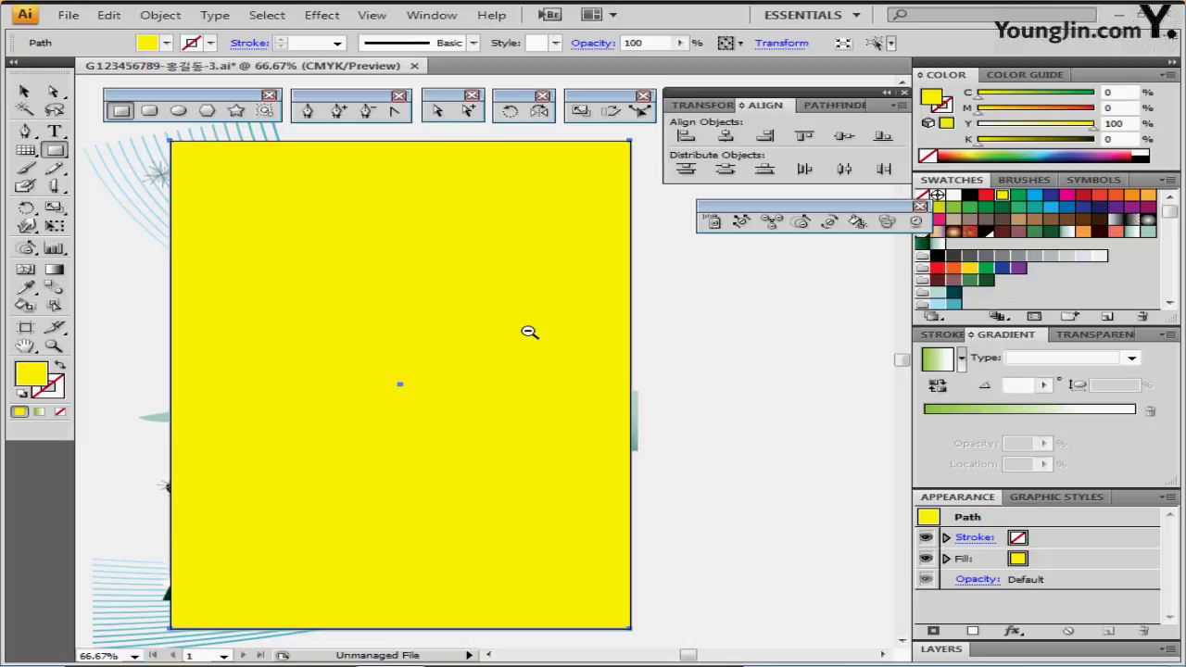
# Select all the artwork together with the yellow rectangle, make a clipping mask from it, and deselect
pyautogui.keyDown('alt'); pyautogui.click(529, 332); pyautogui.keyUp('alt')
pyautogui.moveTo(518, 344); pyautogui.dragTo(463, 304)
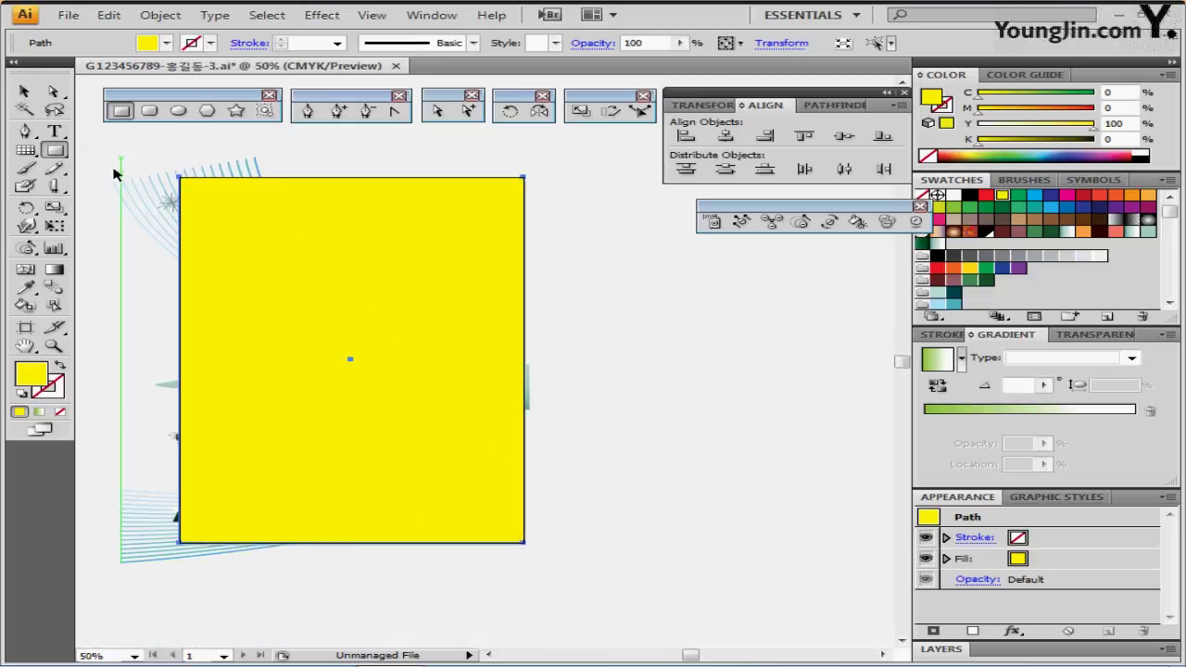
pyautogui.moveTo(111, 152); pyautogui.dragTo(561, 575)
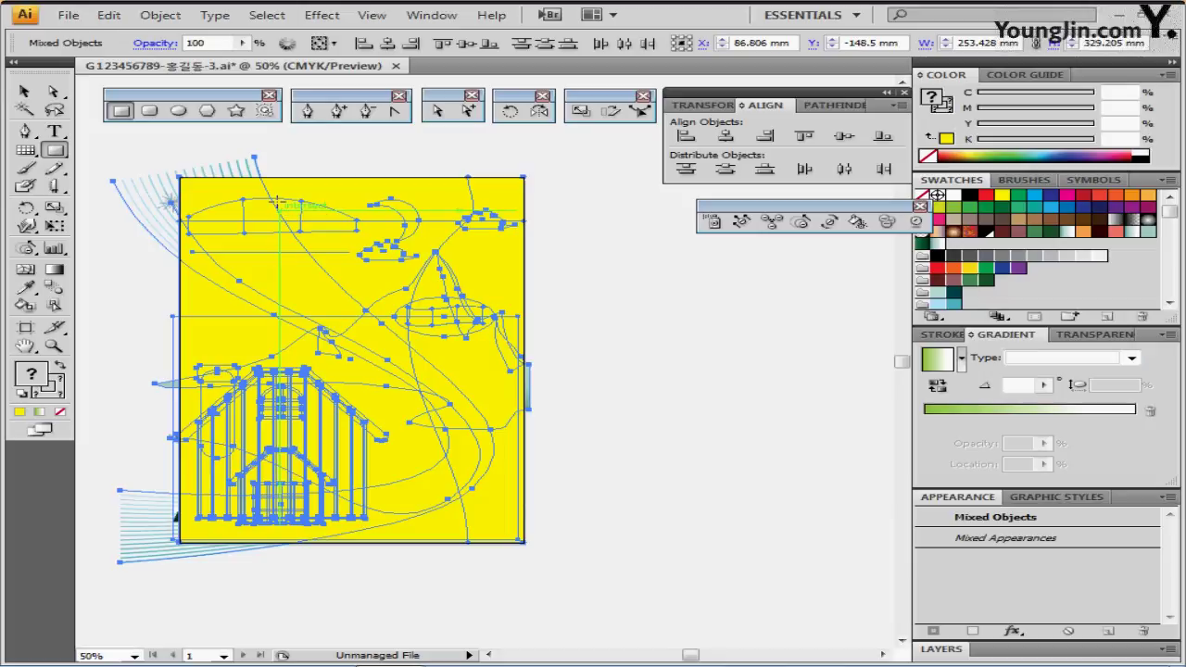
pyautogui.rightClick(278, 200)
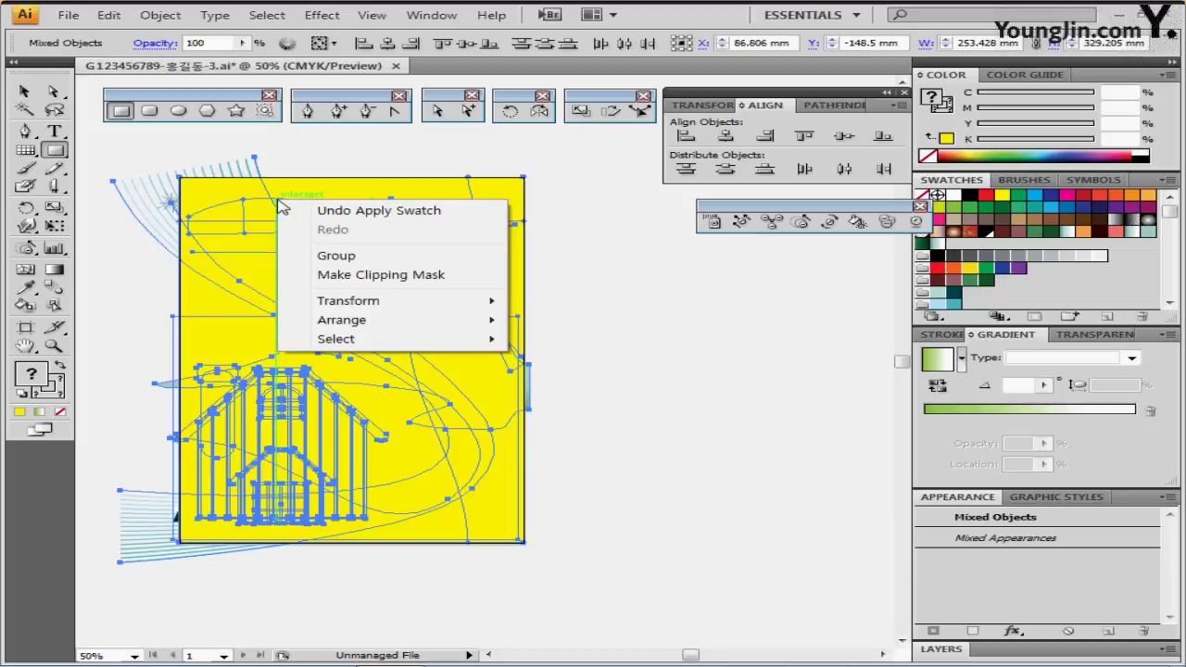
pyautogui.click(419, 284)
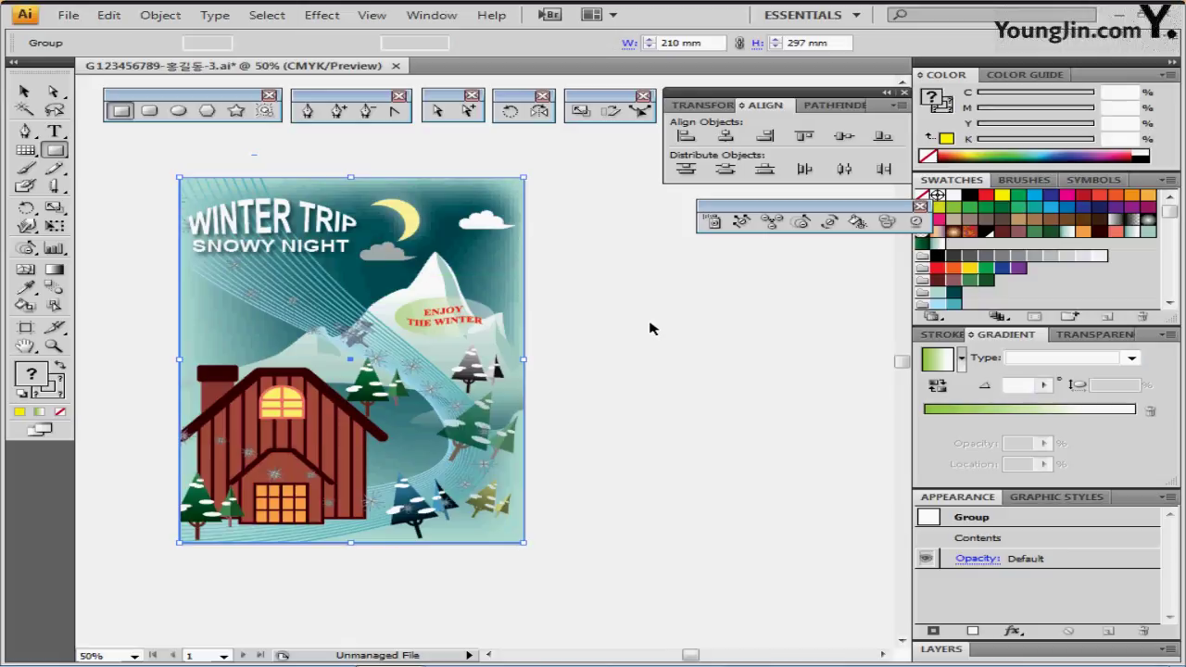
pyautogui.click(650, 328)
pyautogui.hotkey('ctrl', '+')
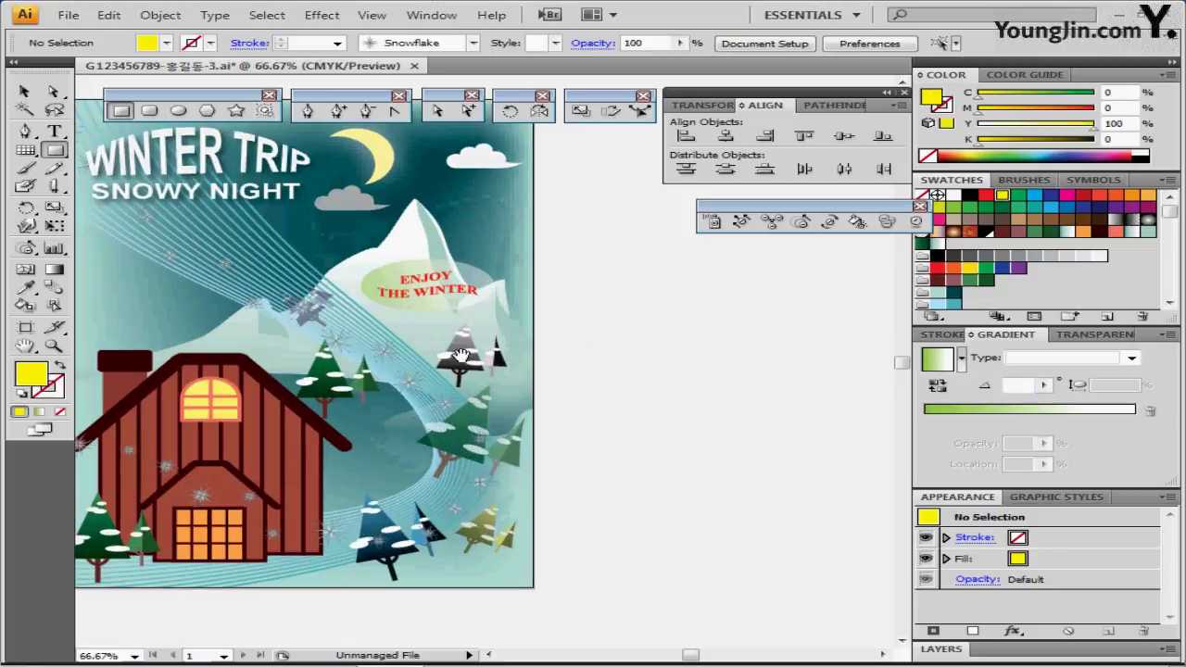
pyautogui.moveTo(461, 354); pyautogui.dragTo(499, 392)
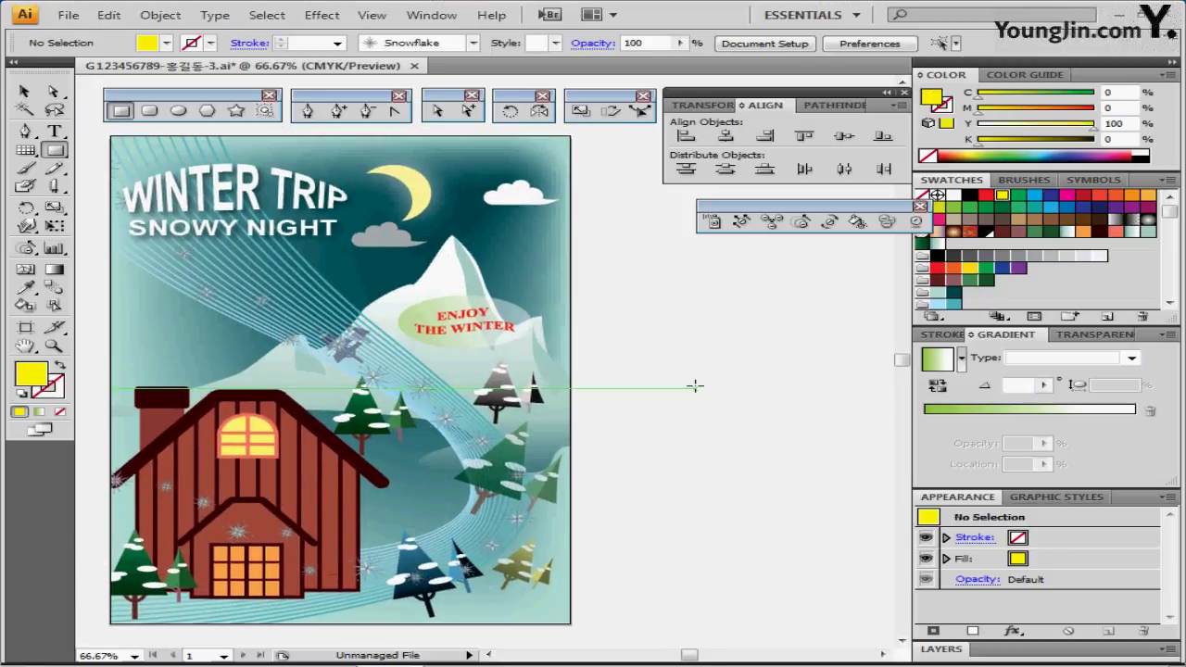